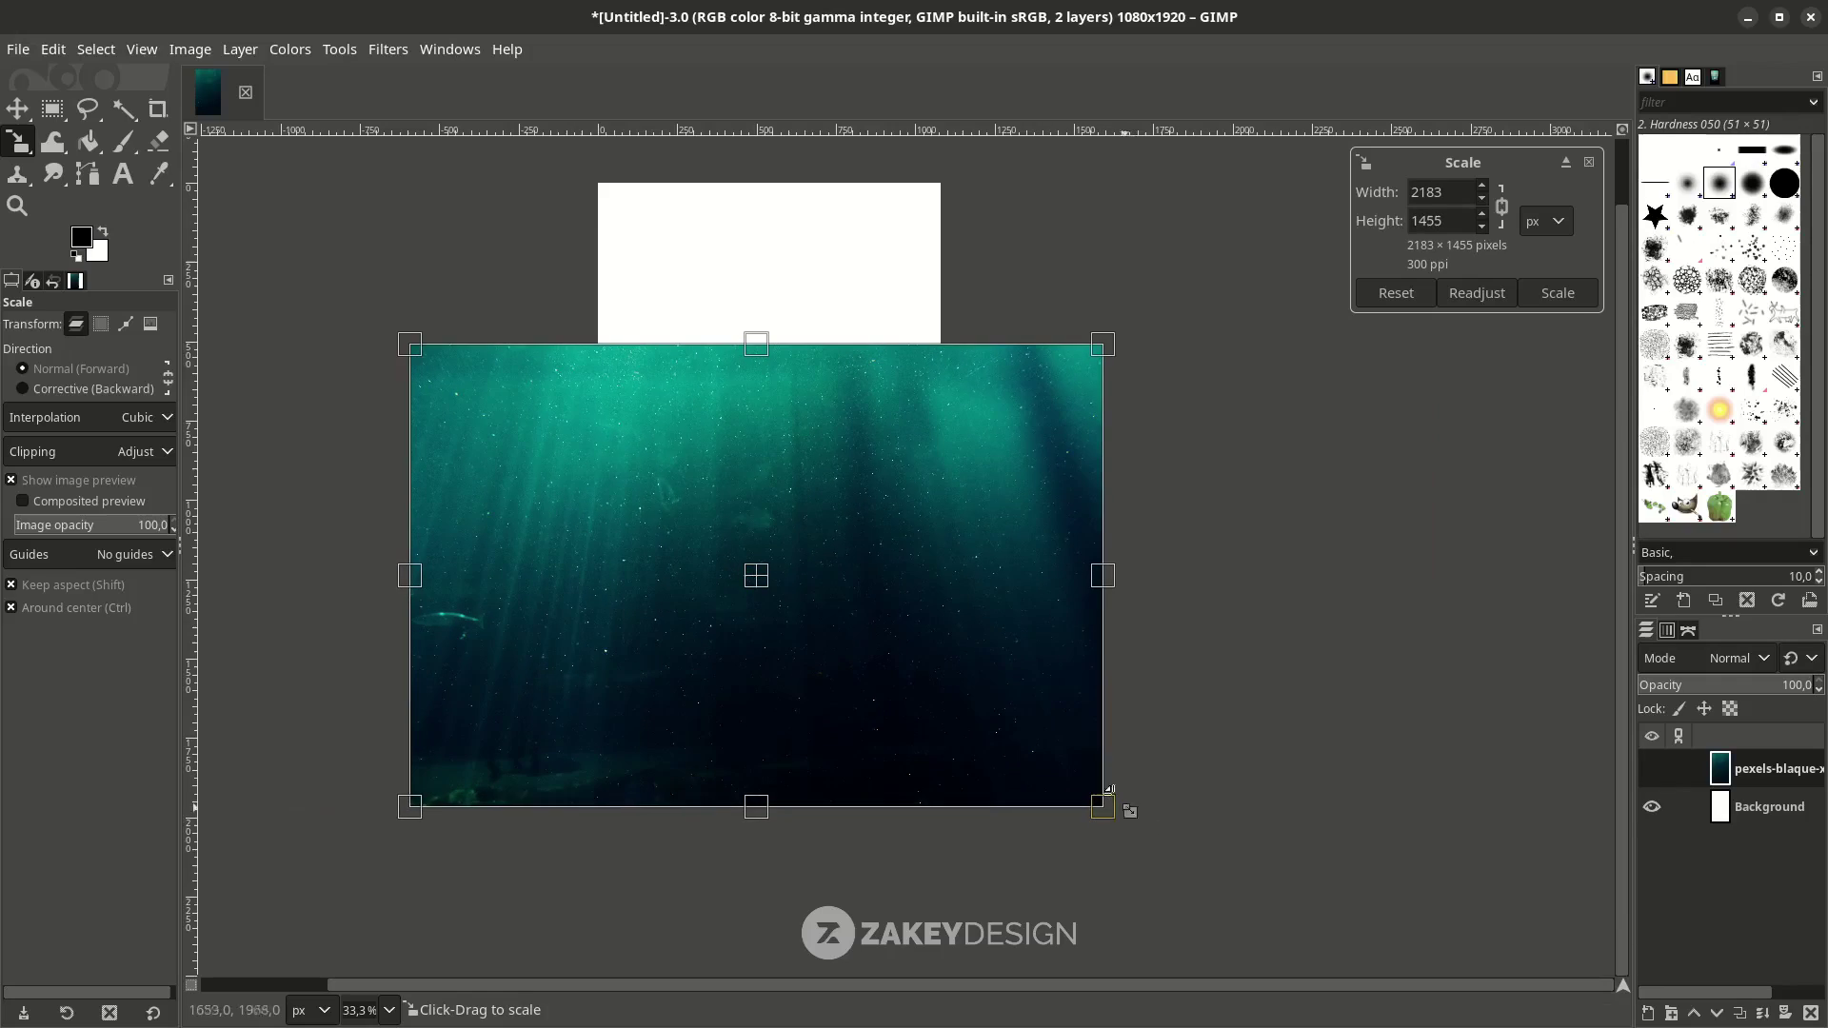
Scale the teal underwater photo to the poster width and drag it slightly lower, leaving white above.
drag(760, 580, 767, 571)
key(Return)
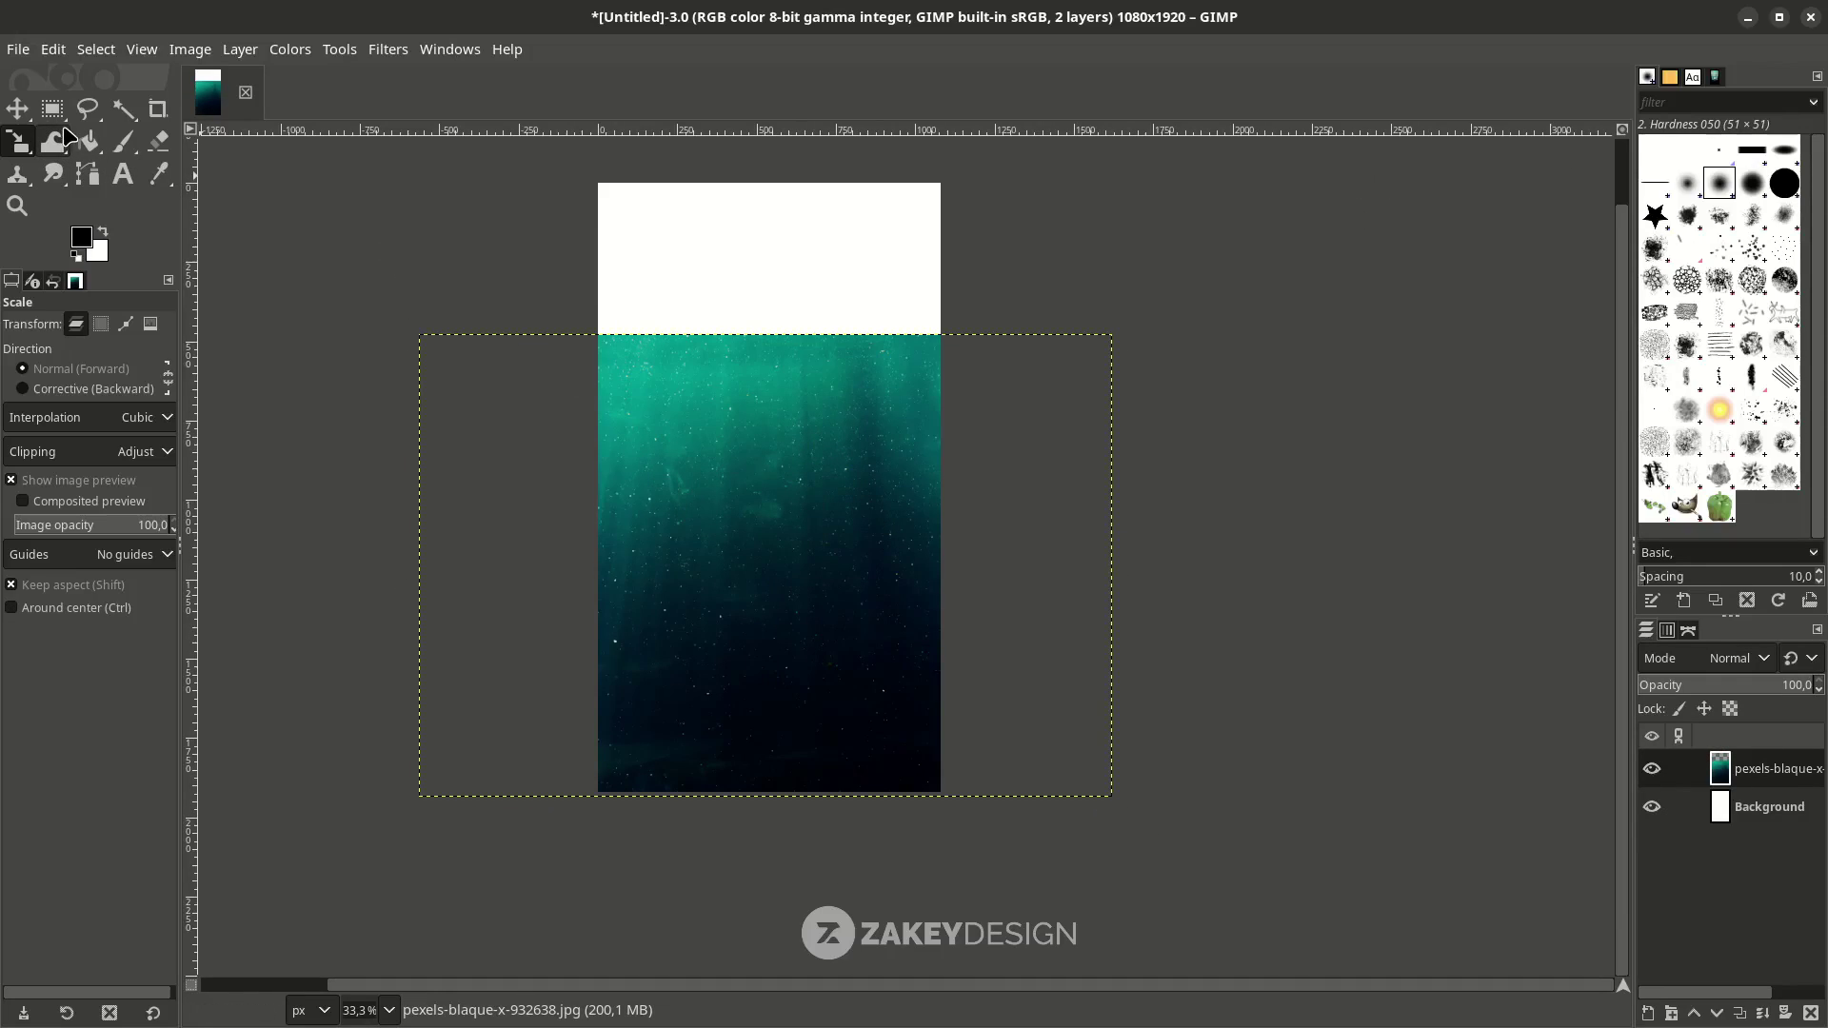
click(16, 108)
drag(669, 519, 673, 537)
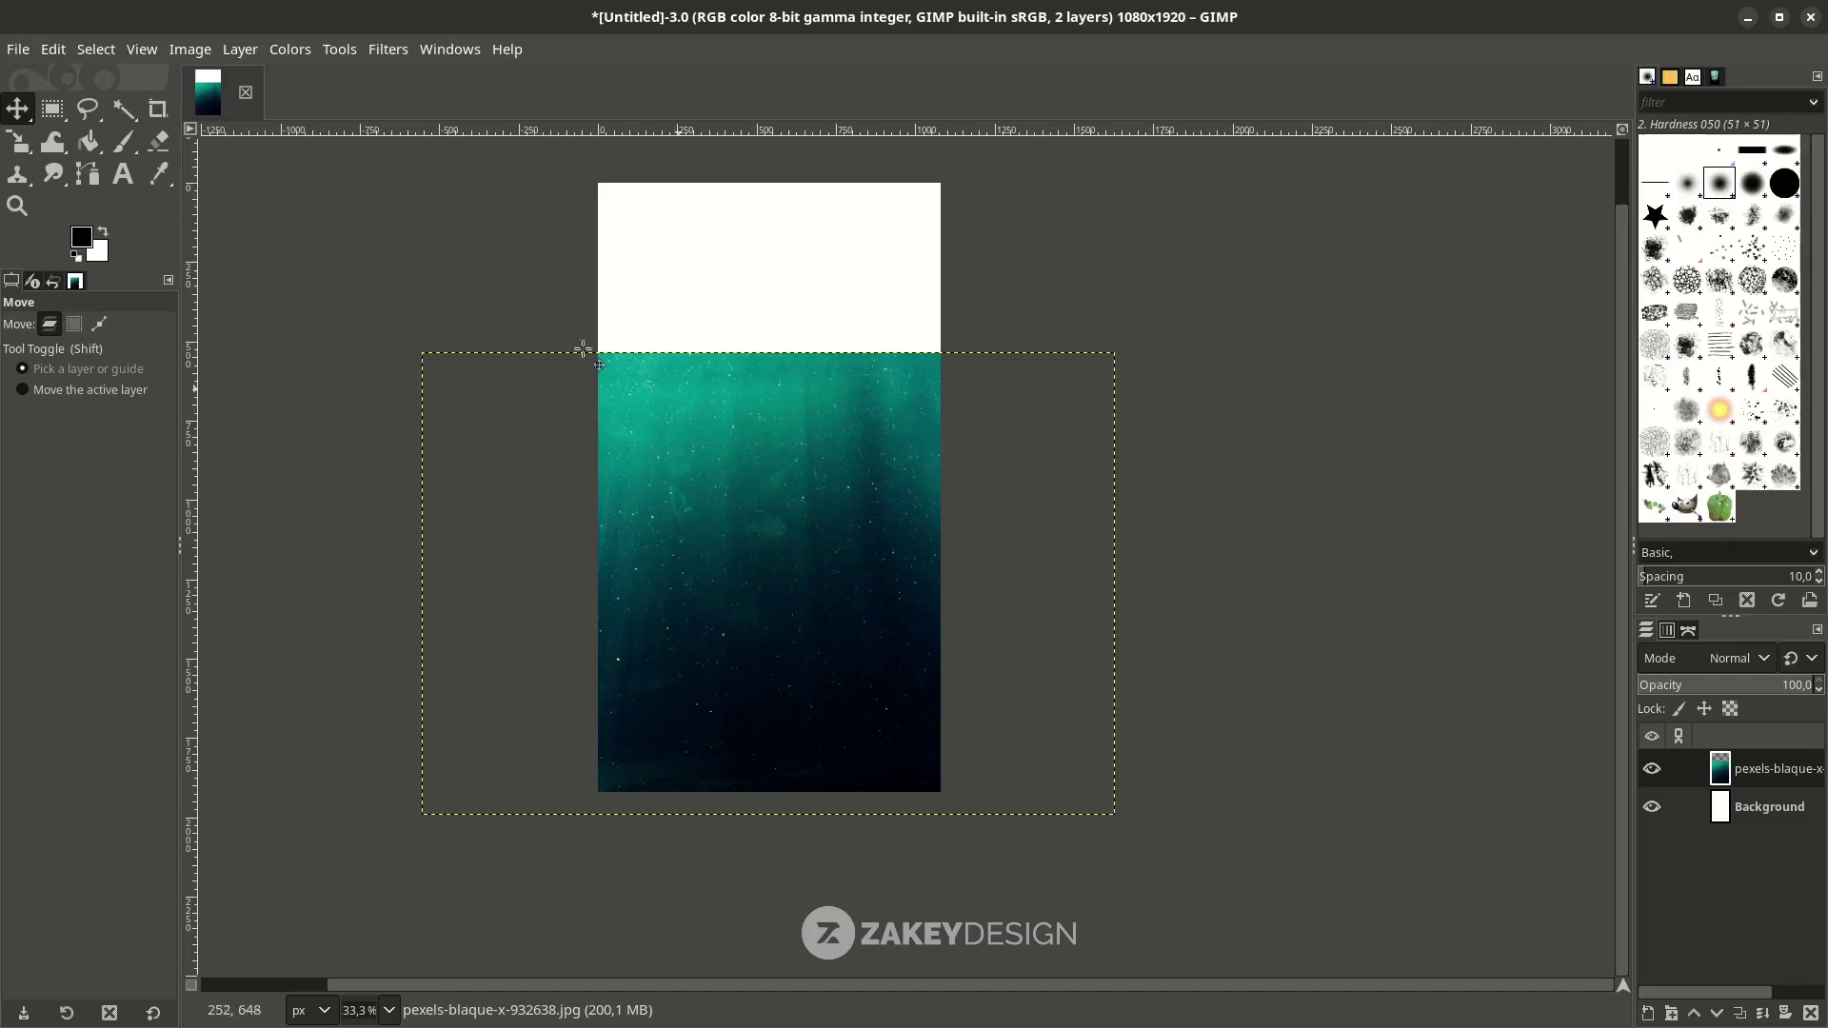
click(17, 48)
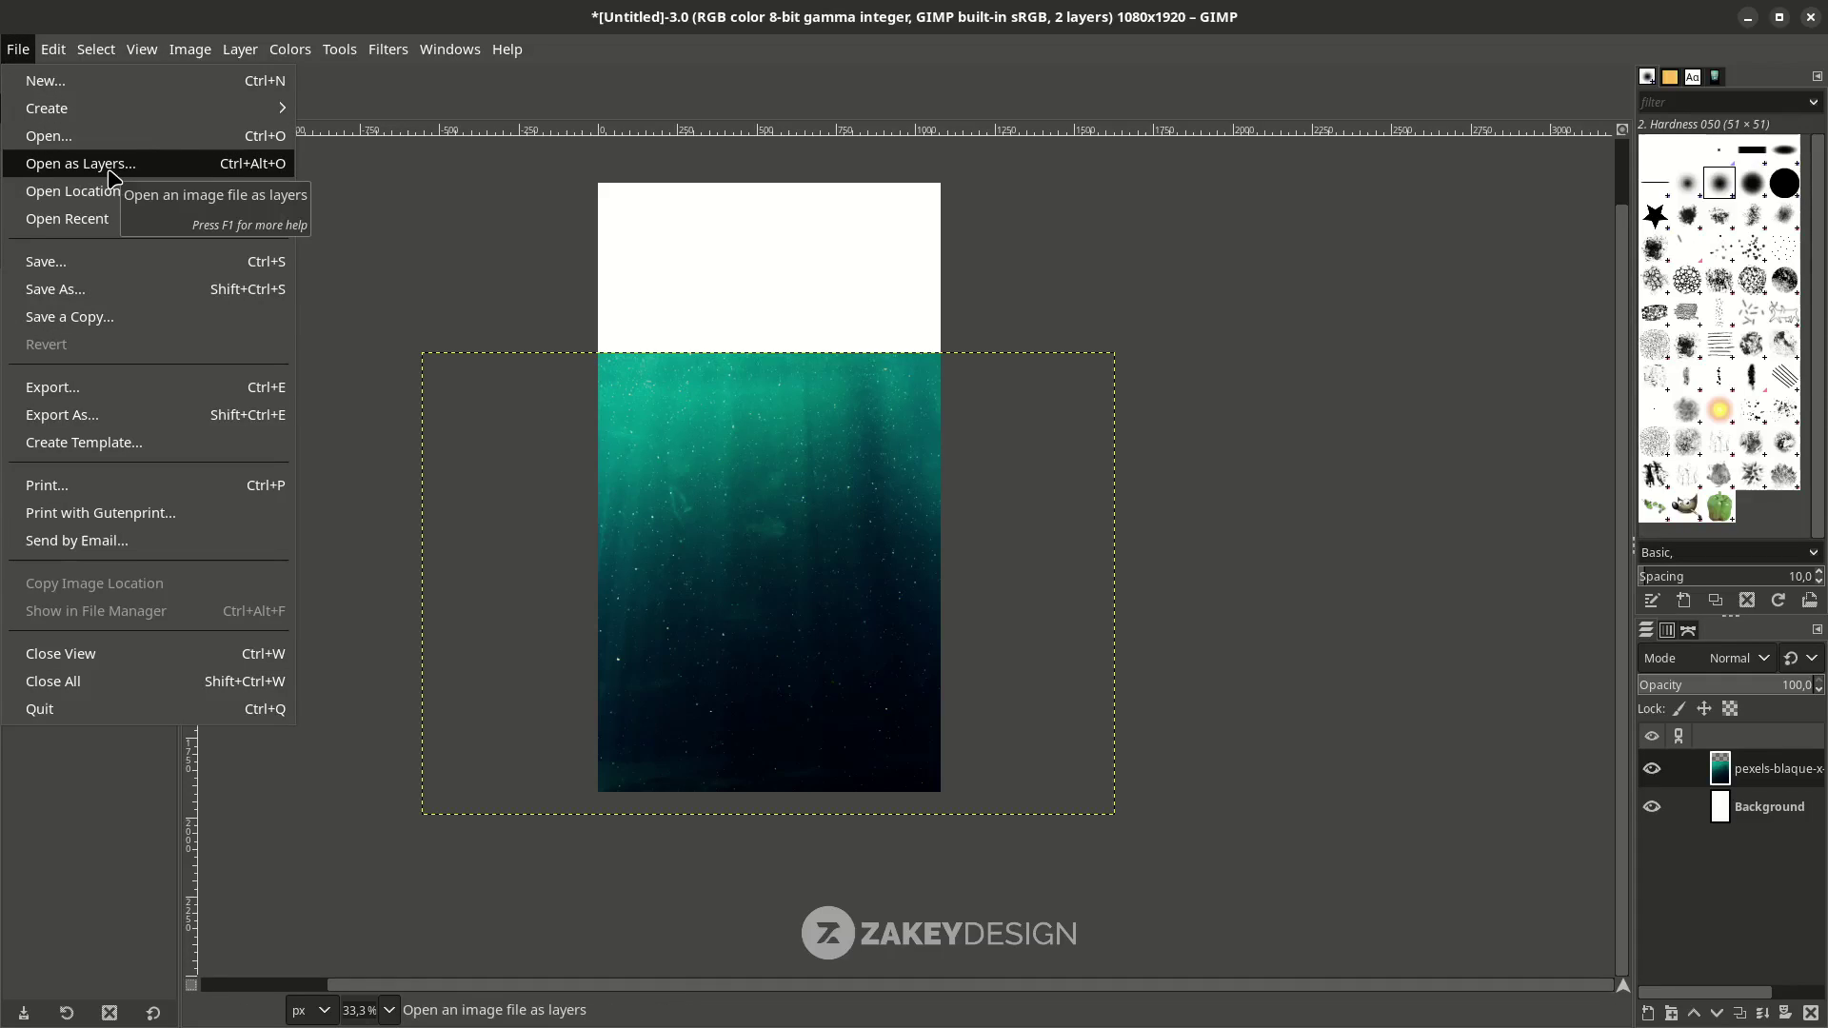
Open the linus-nylund waterline photo as a new layer, keeping its embedded colour profile.
click(113, 167)
double_click(386, 163)
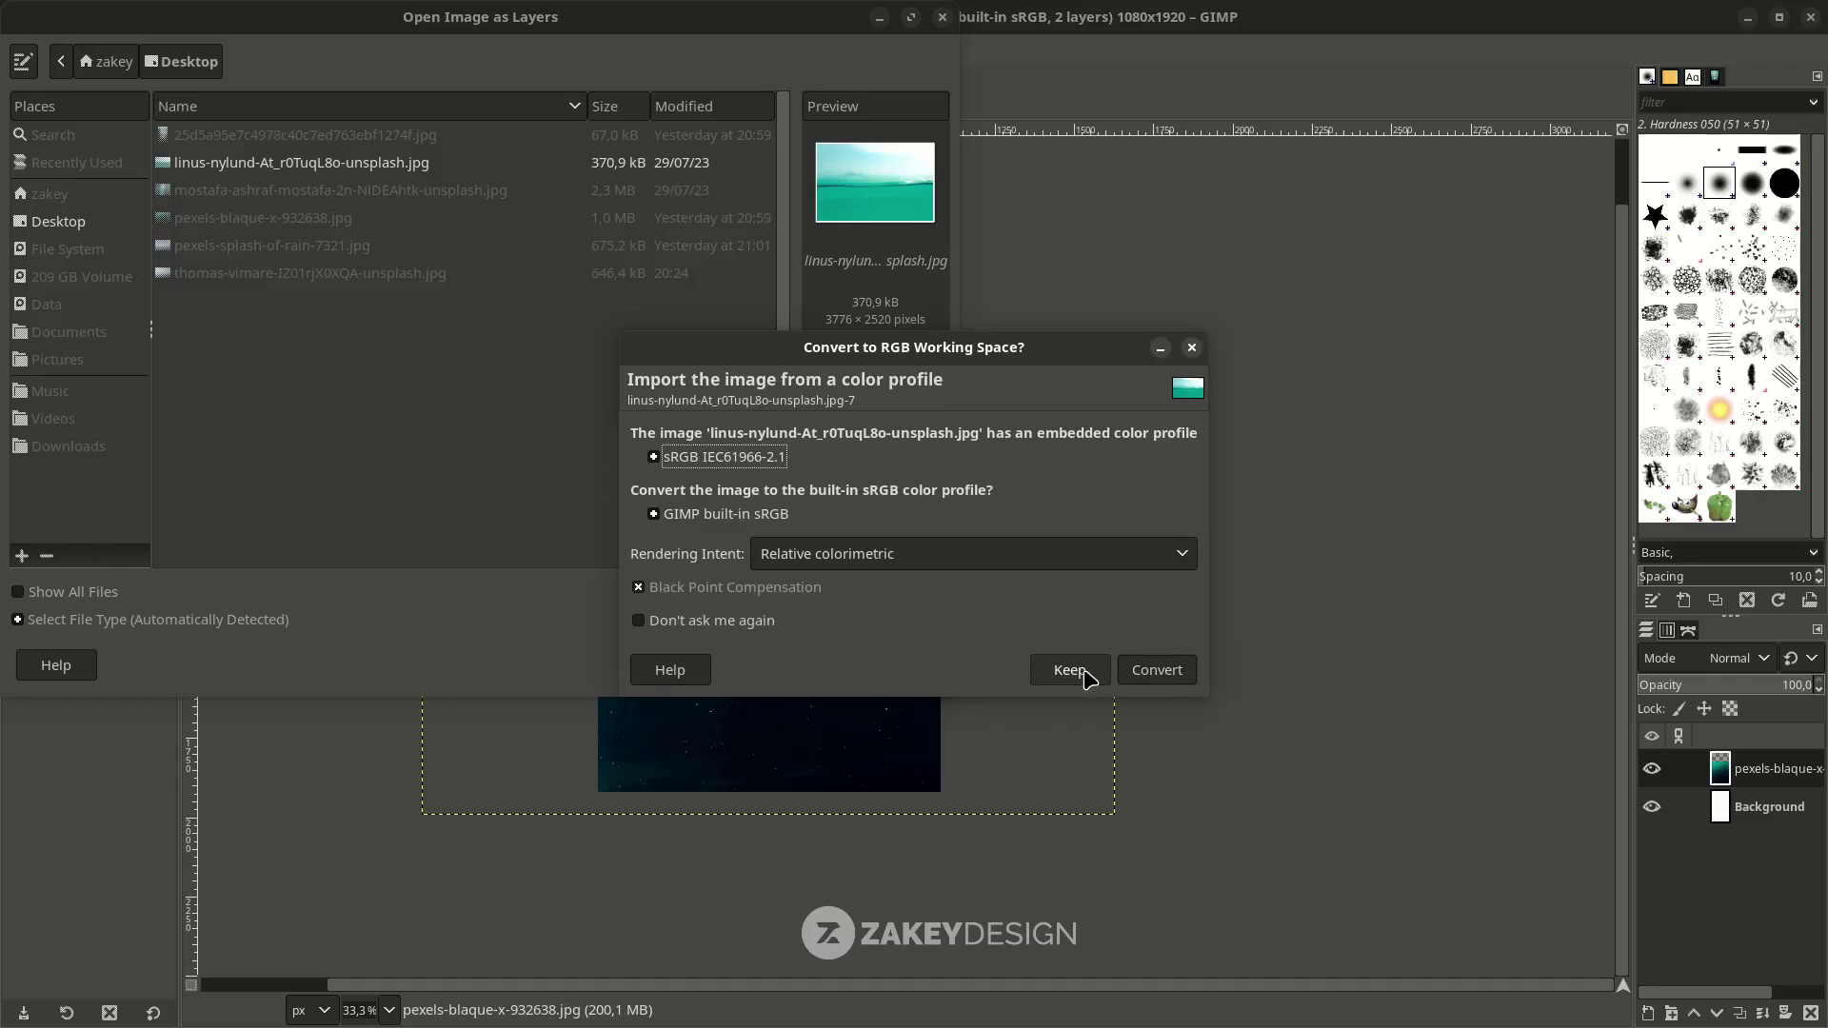
click(1082, 672)
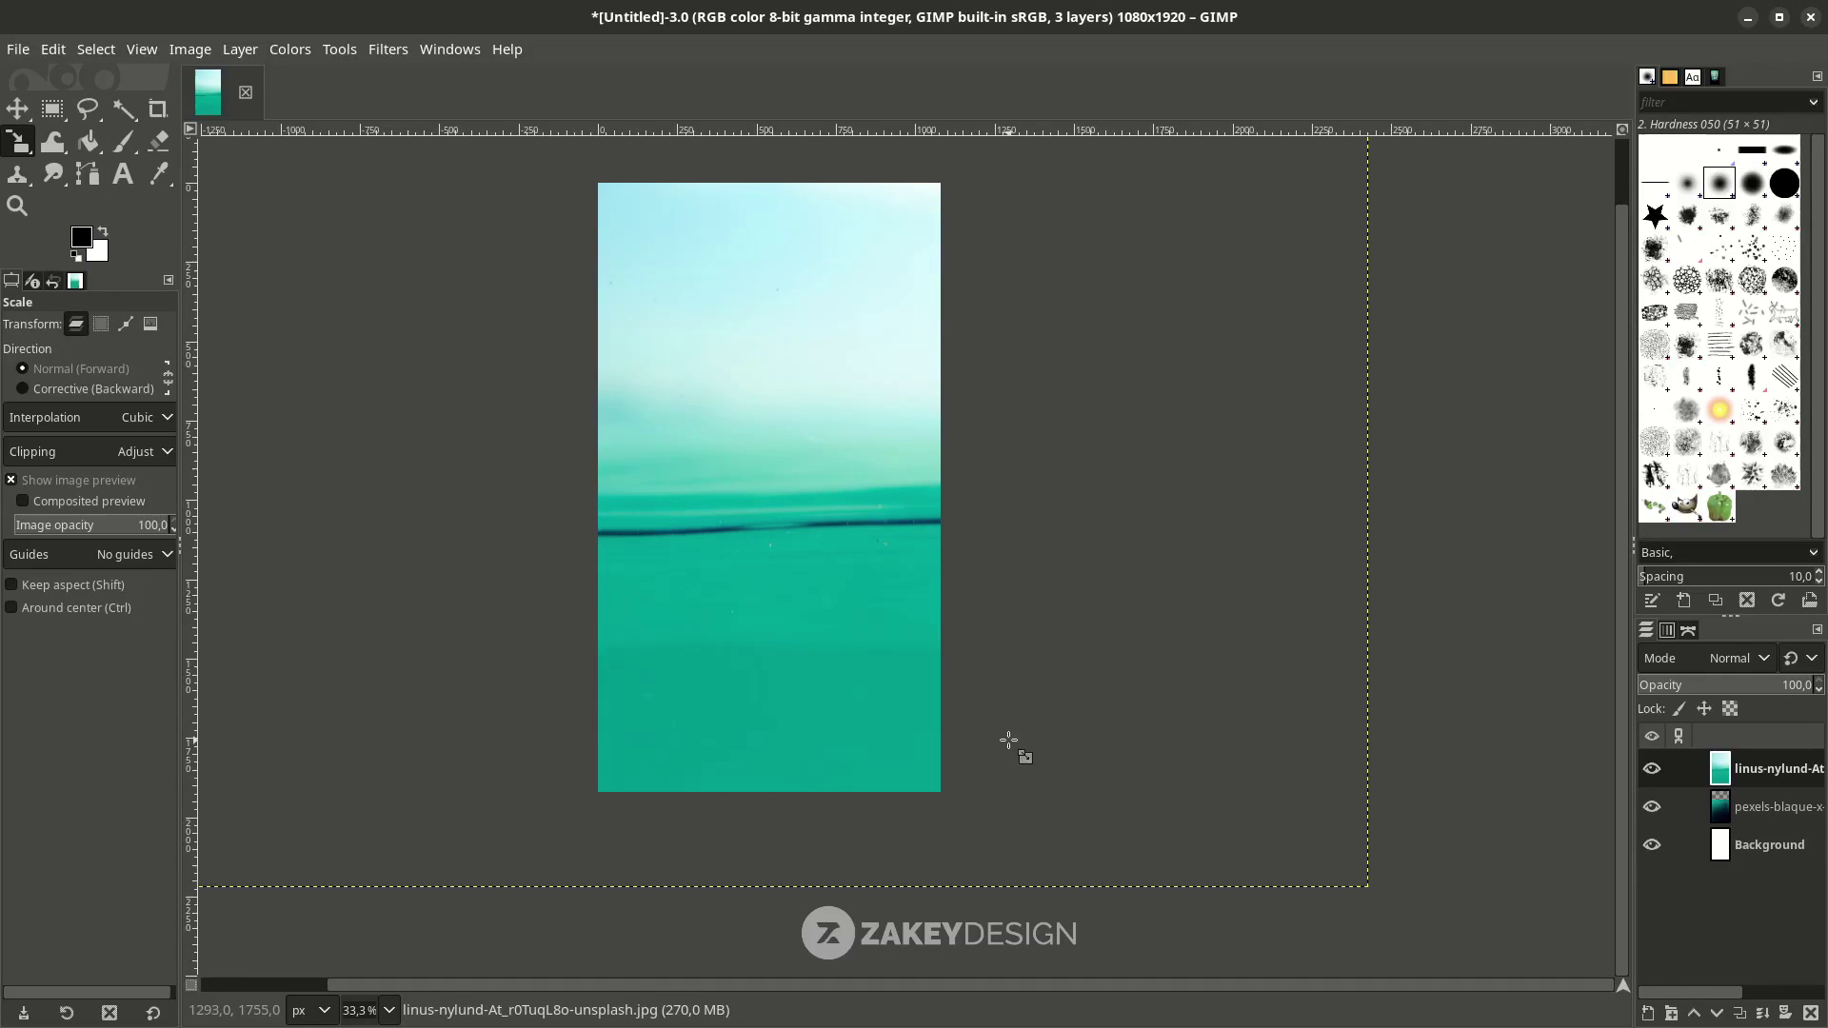
Scale the waterline layer proportionally to 1247×626 px.
shift+click(1008, 740)
key(minus)
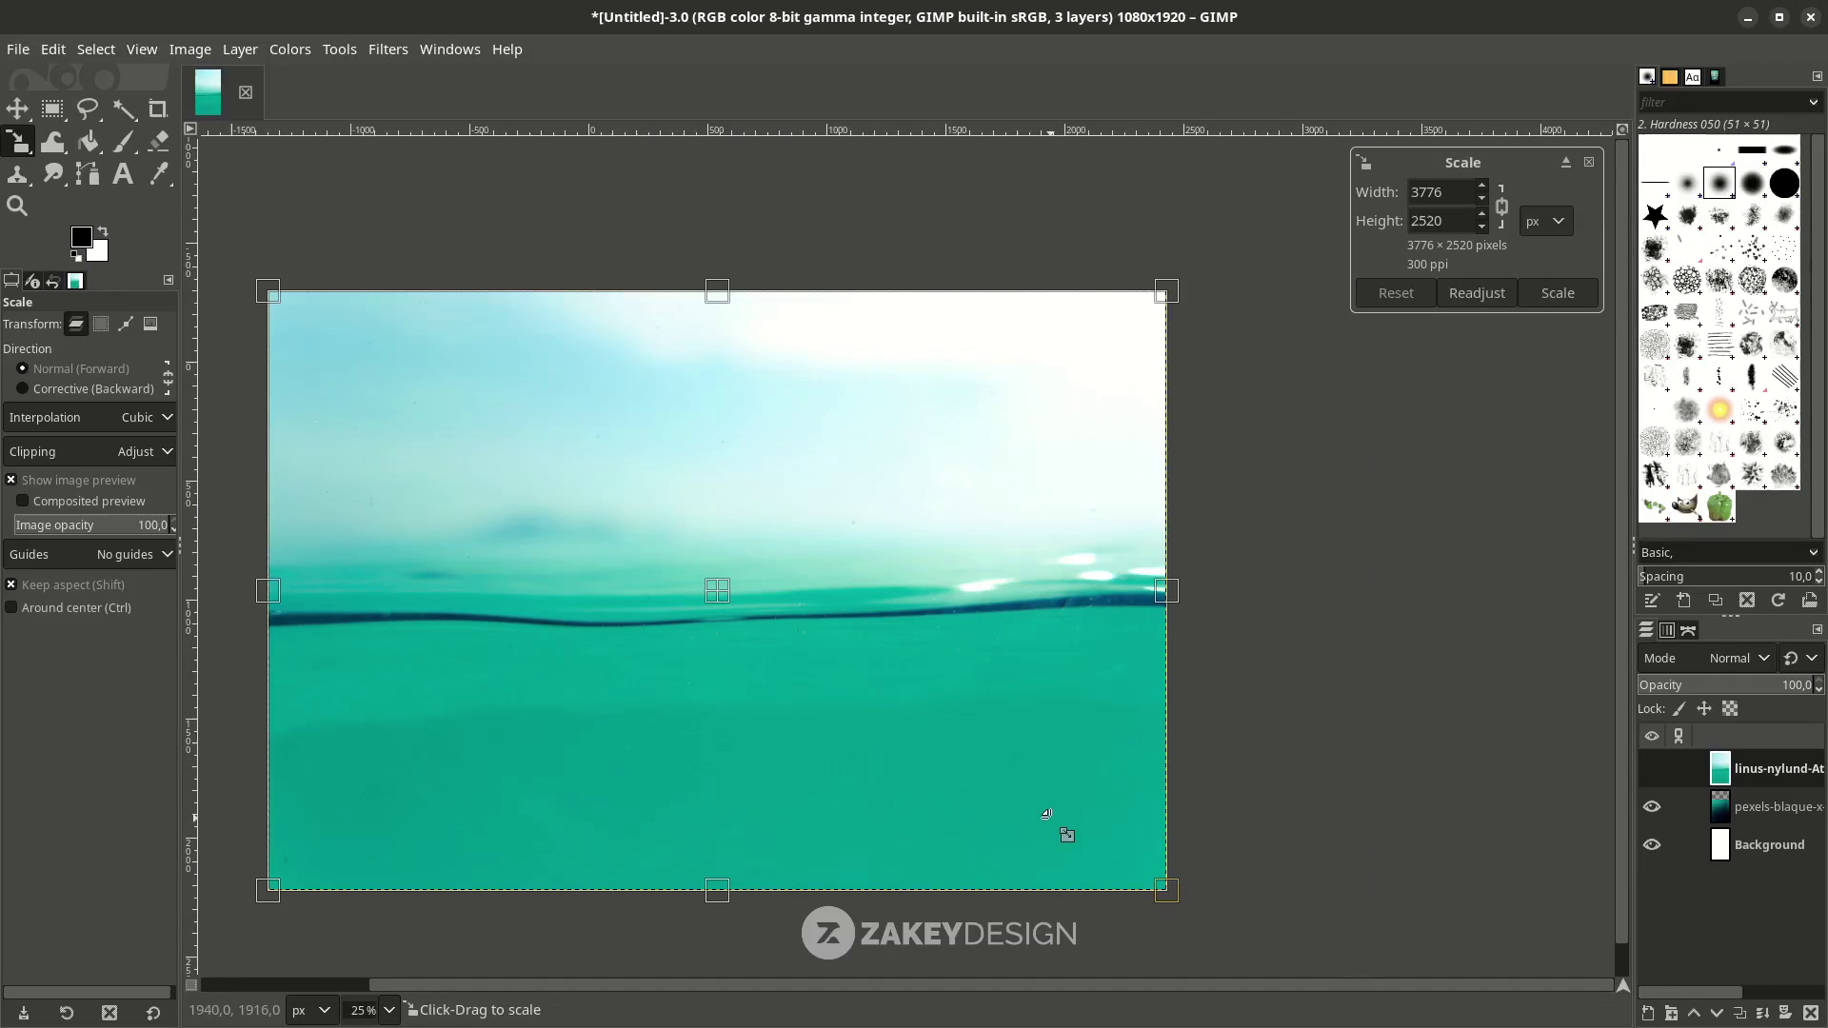
drag(1158, 873, 639, 458)
key(ctrl+z)
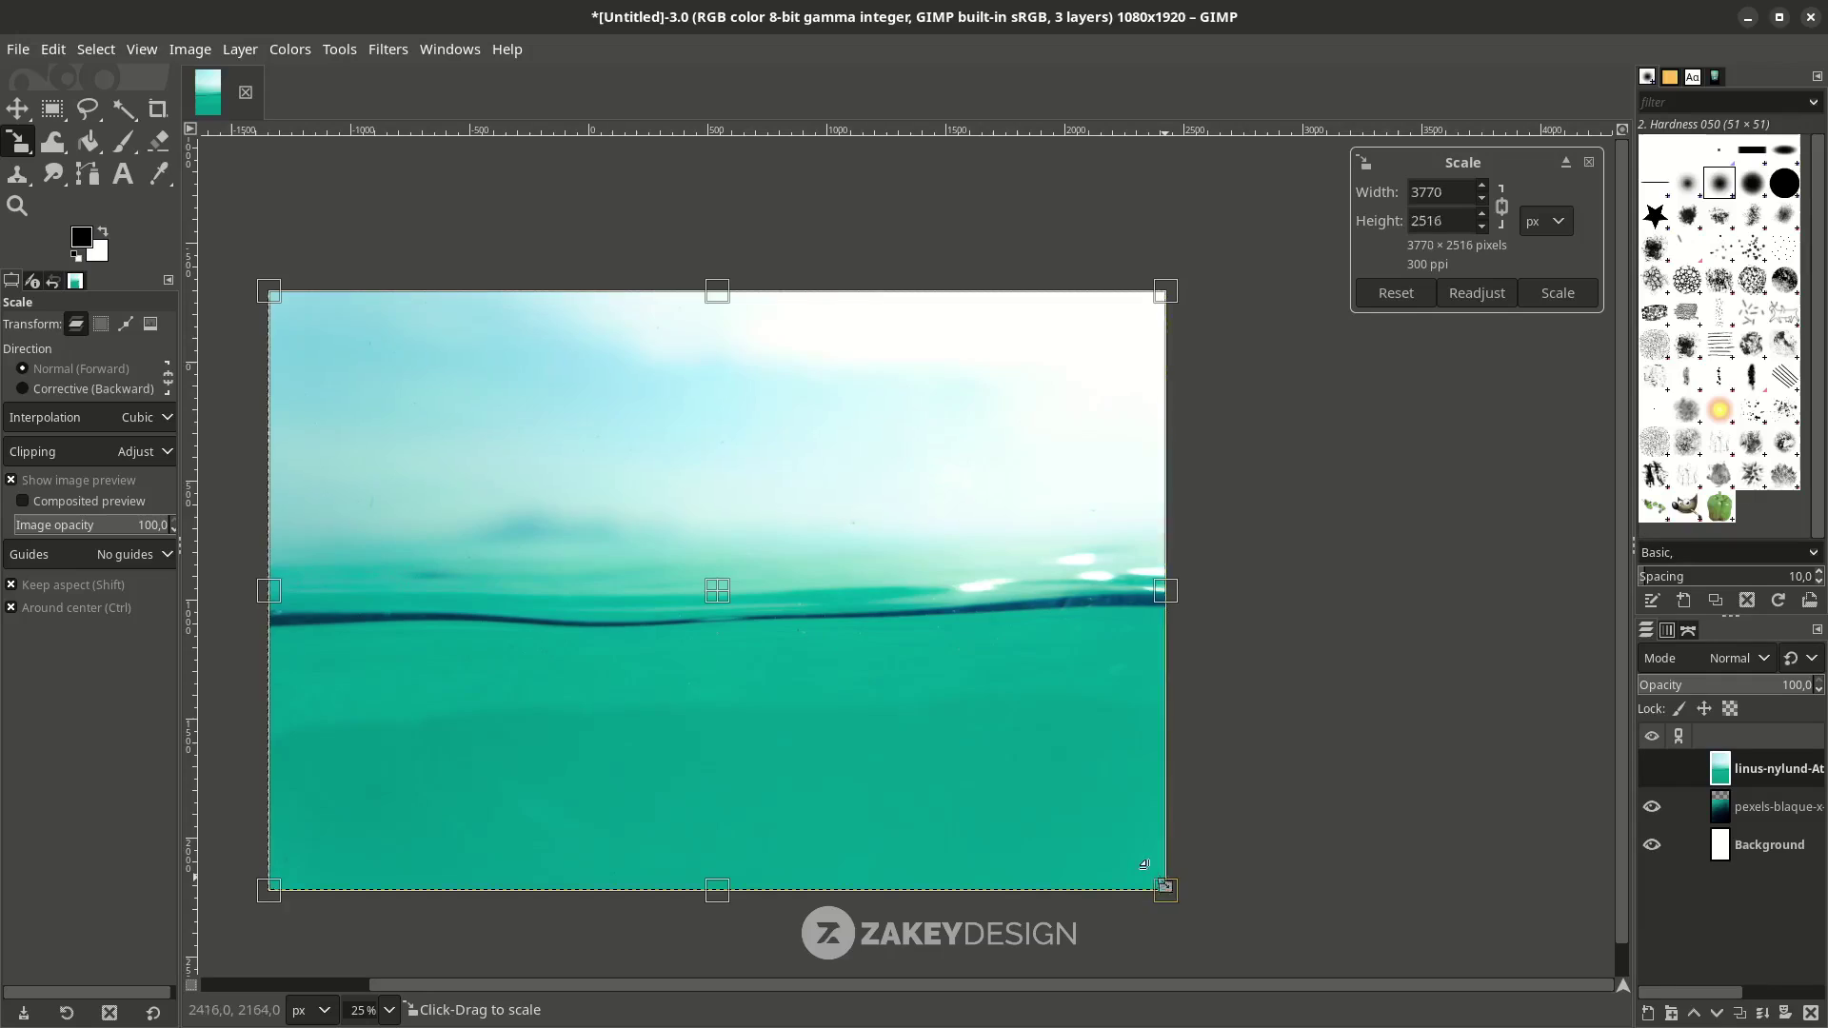
drag(1126, 870, 564, 521)
scroll(705, 626, up, 2)
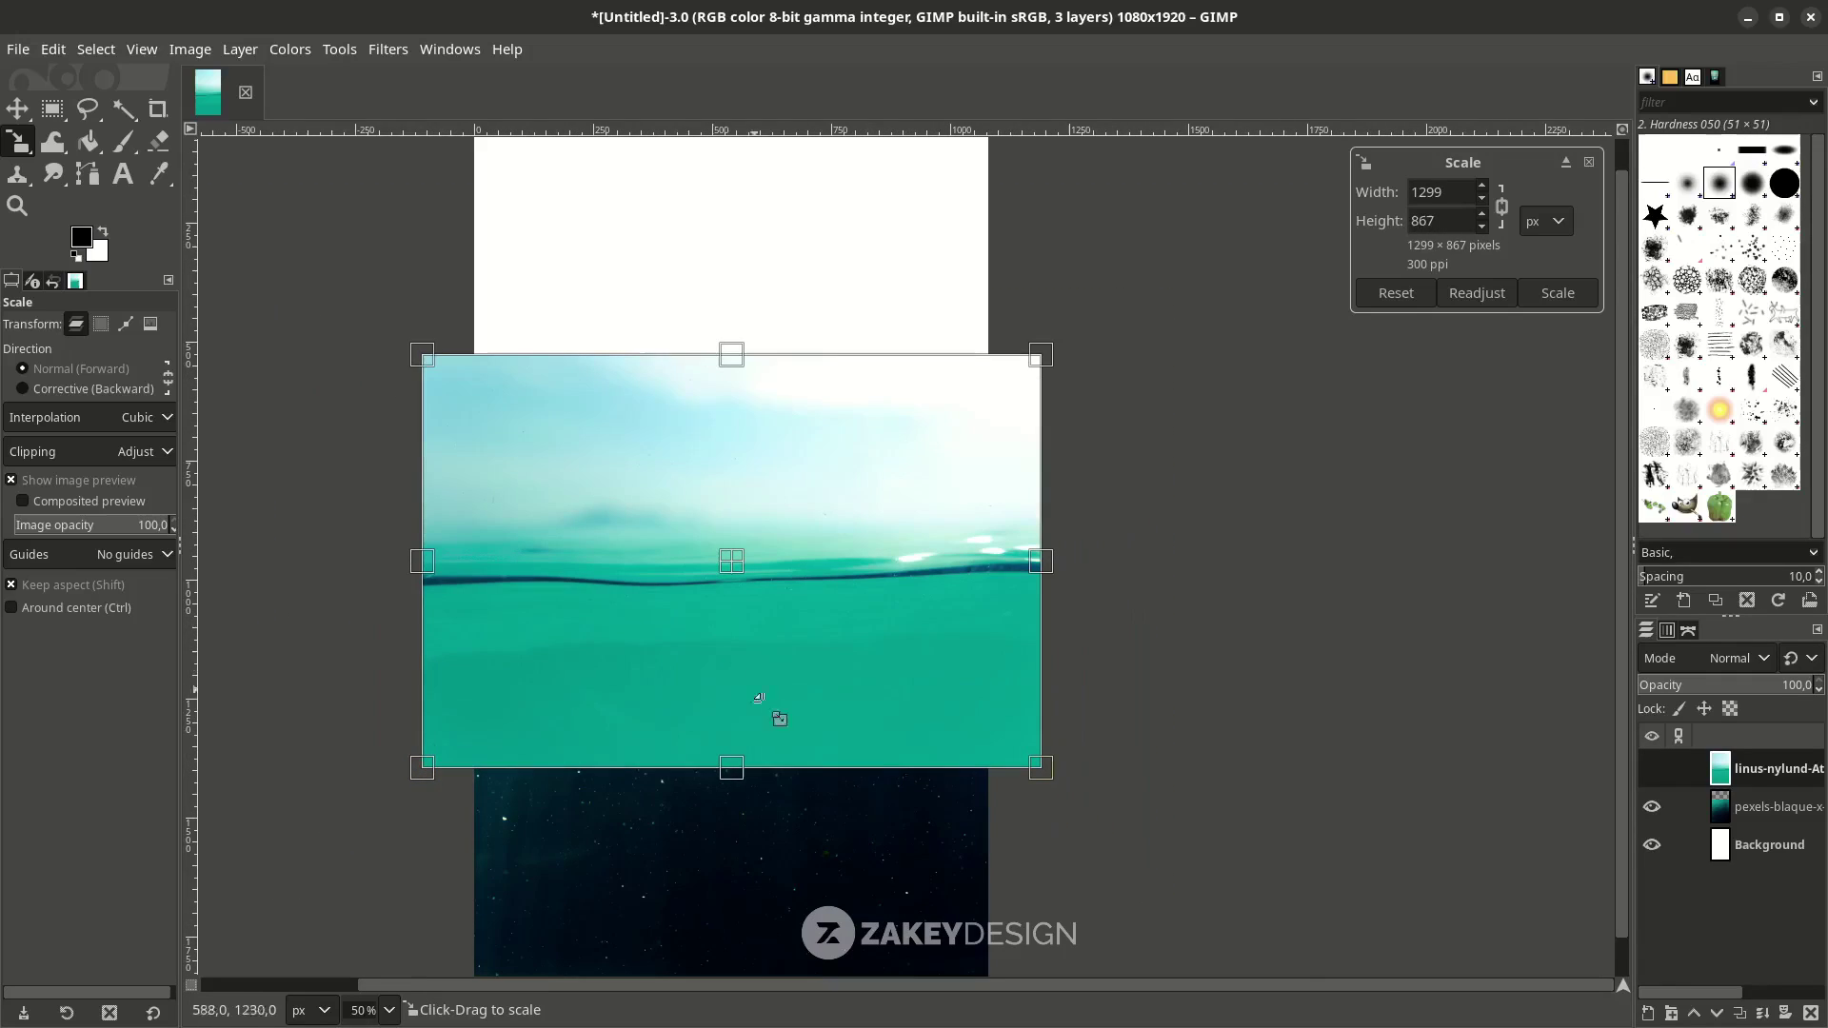
drag(752, 569, 740, 389)
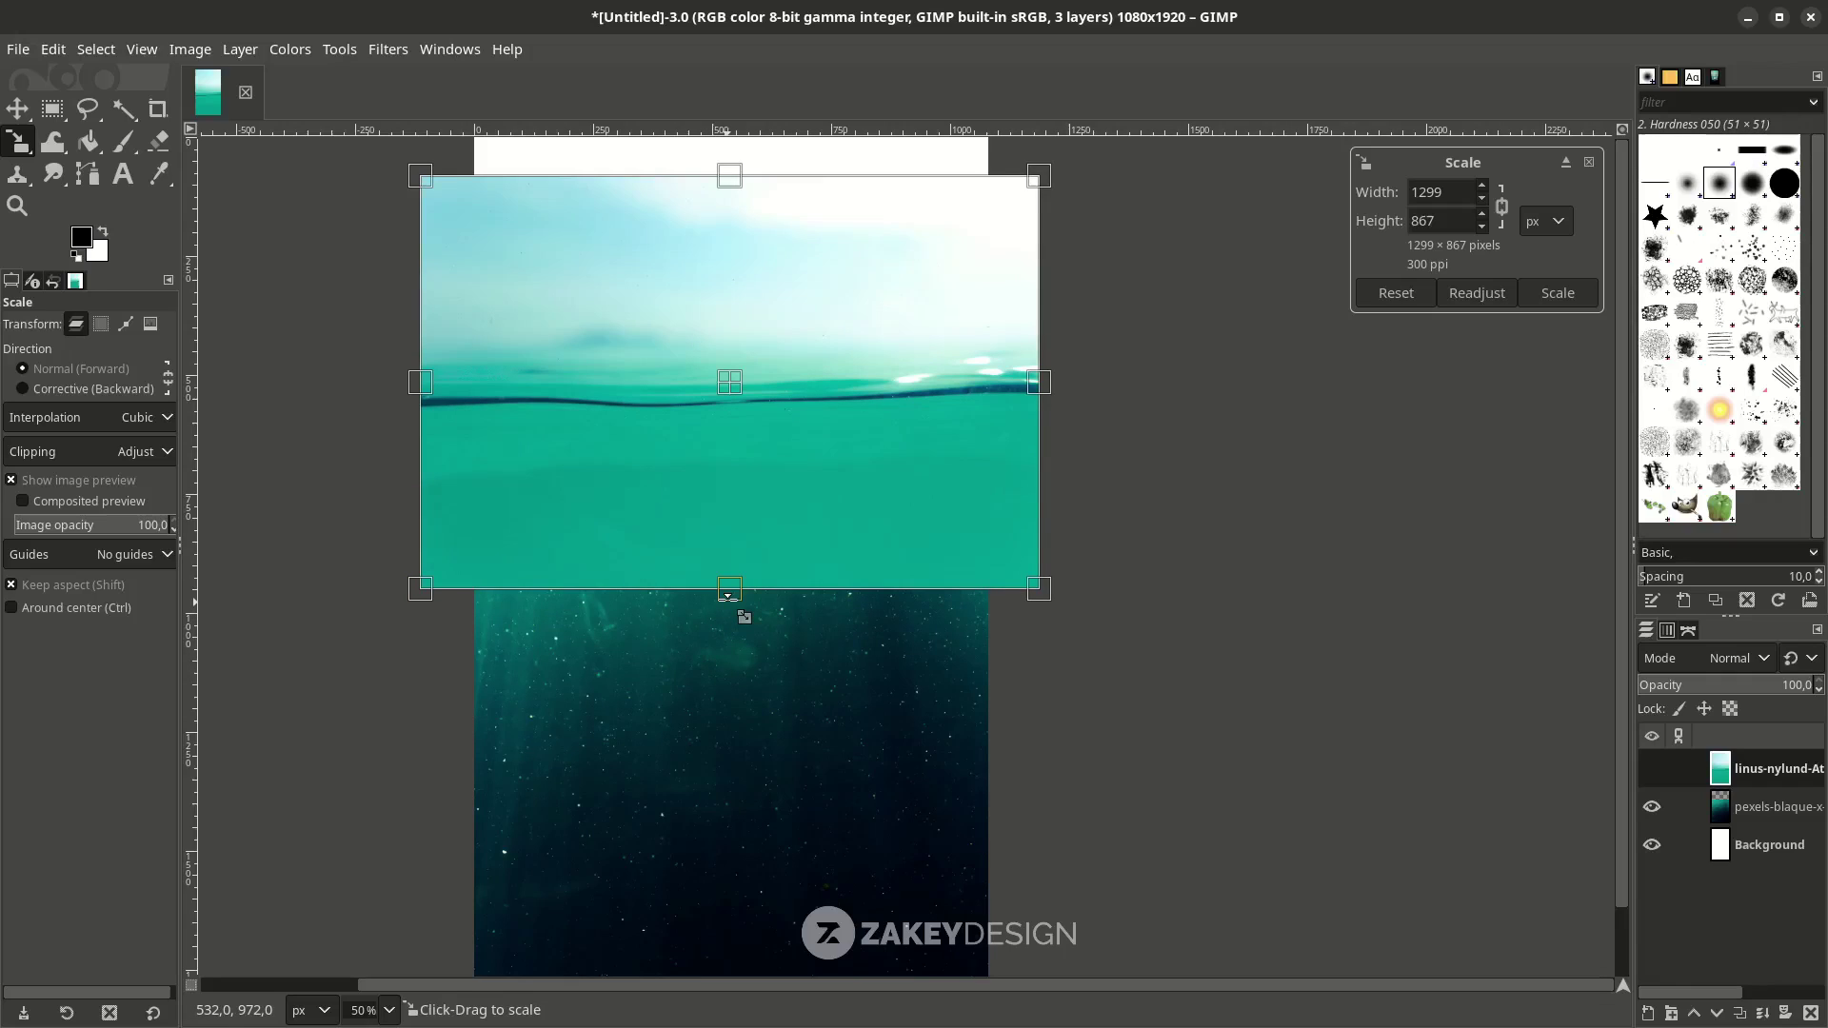
drag(728, 596, 733, 475)
key(ctrl+z)
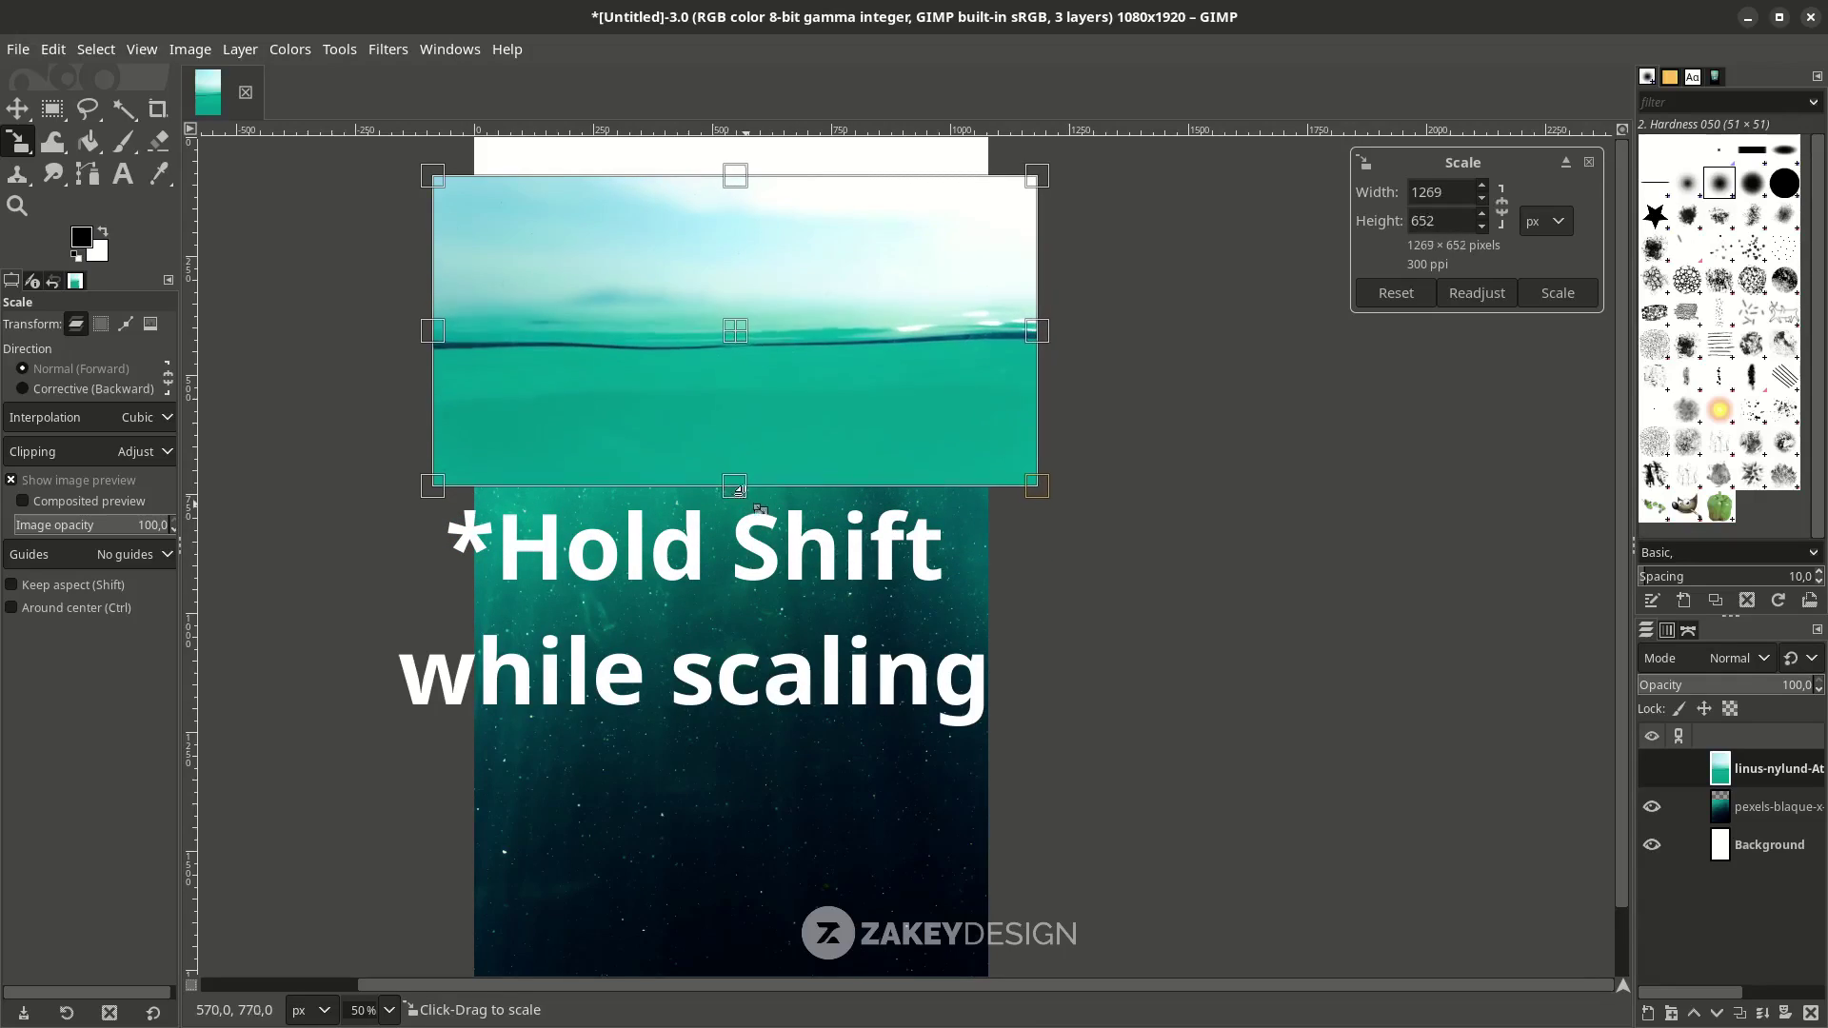
key(shift)
drag(743, 332, 738, 334)
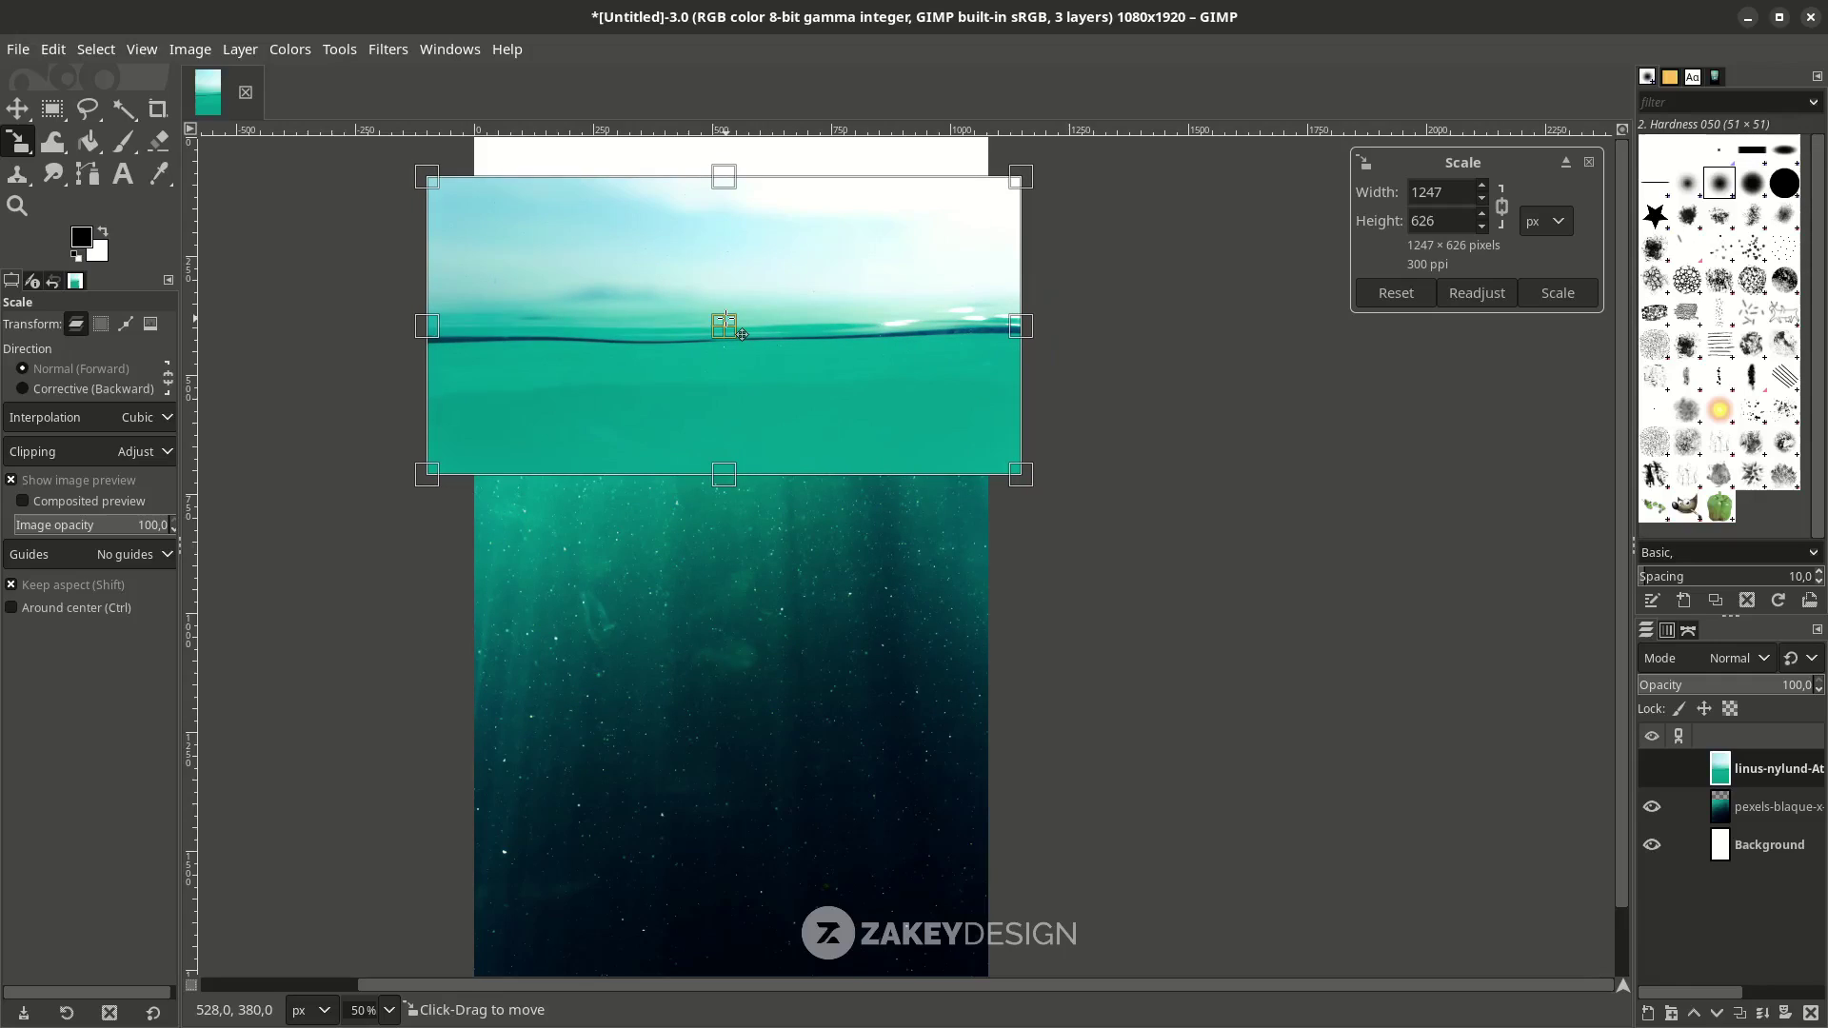
key(Return)
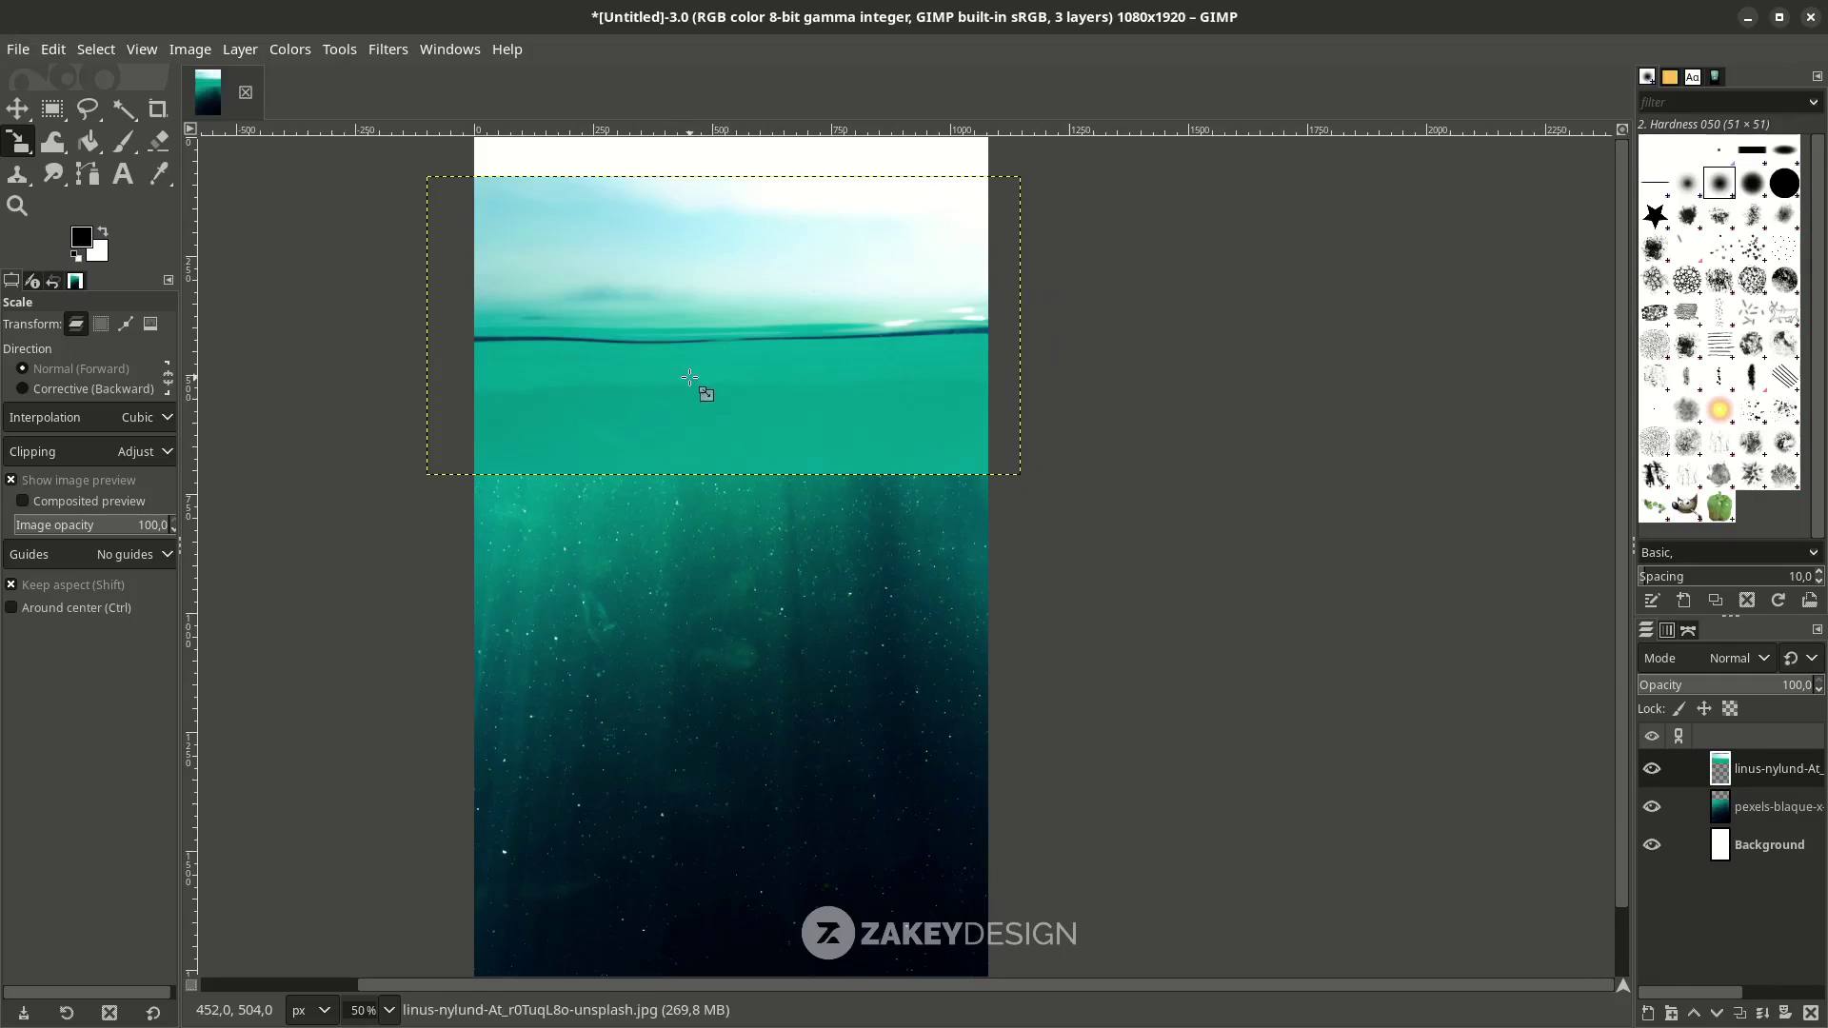
Move the waterline photo up to the top of the poster.
key(m)
drag(683, 319, 709, 405)
key(ctrl+z)
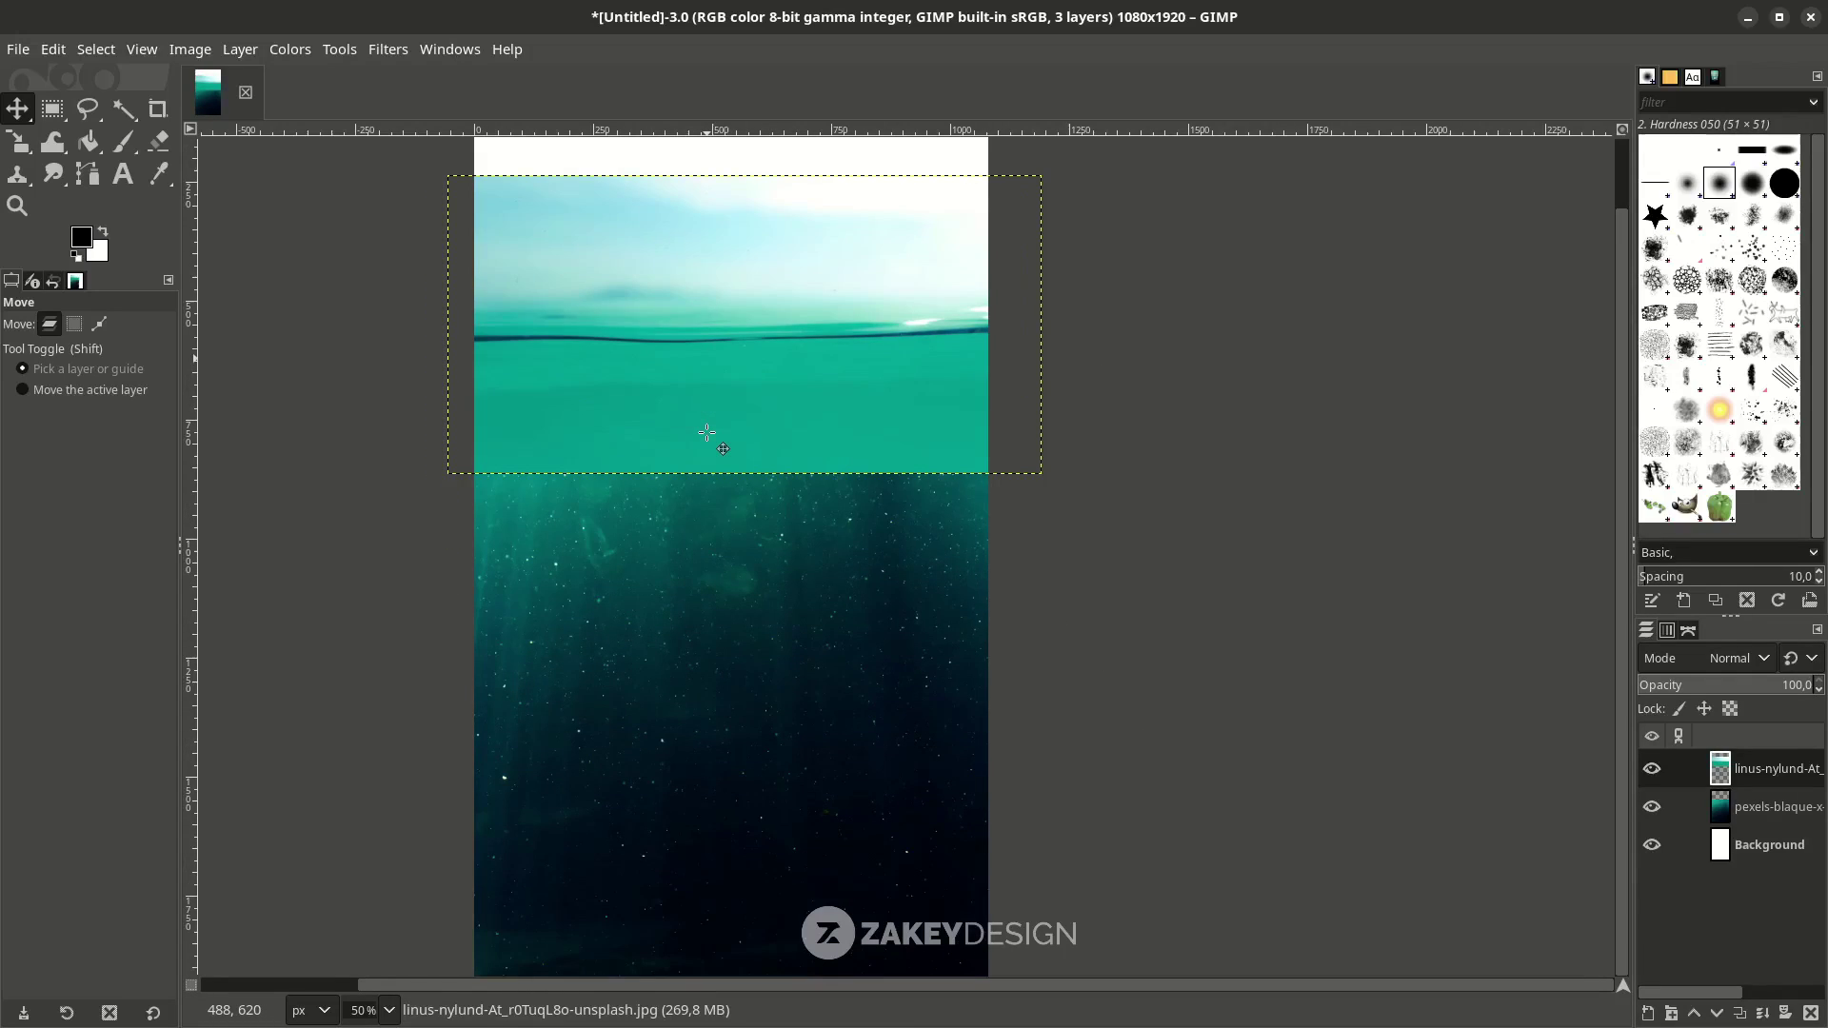
scroll(706, 434, down, 1)
key(ctrl+y)
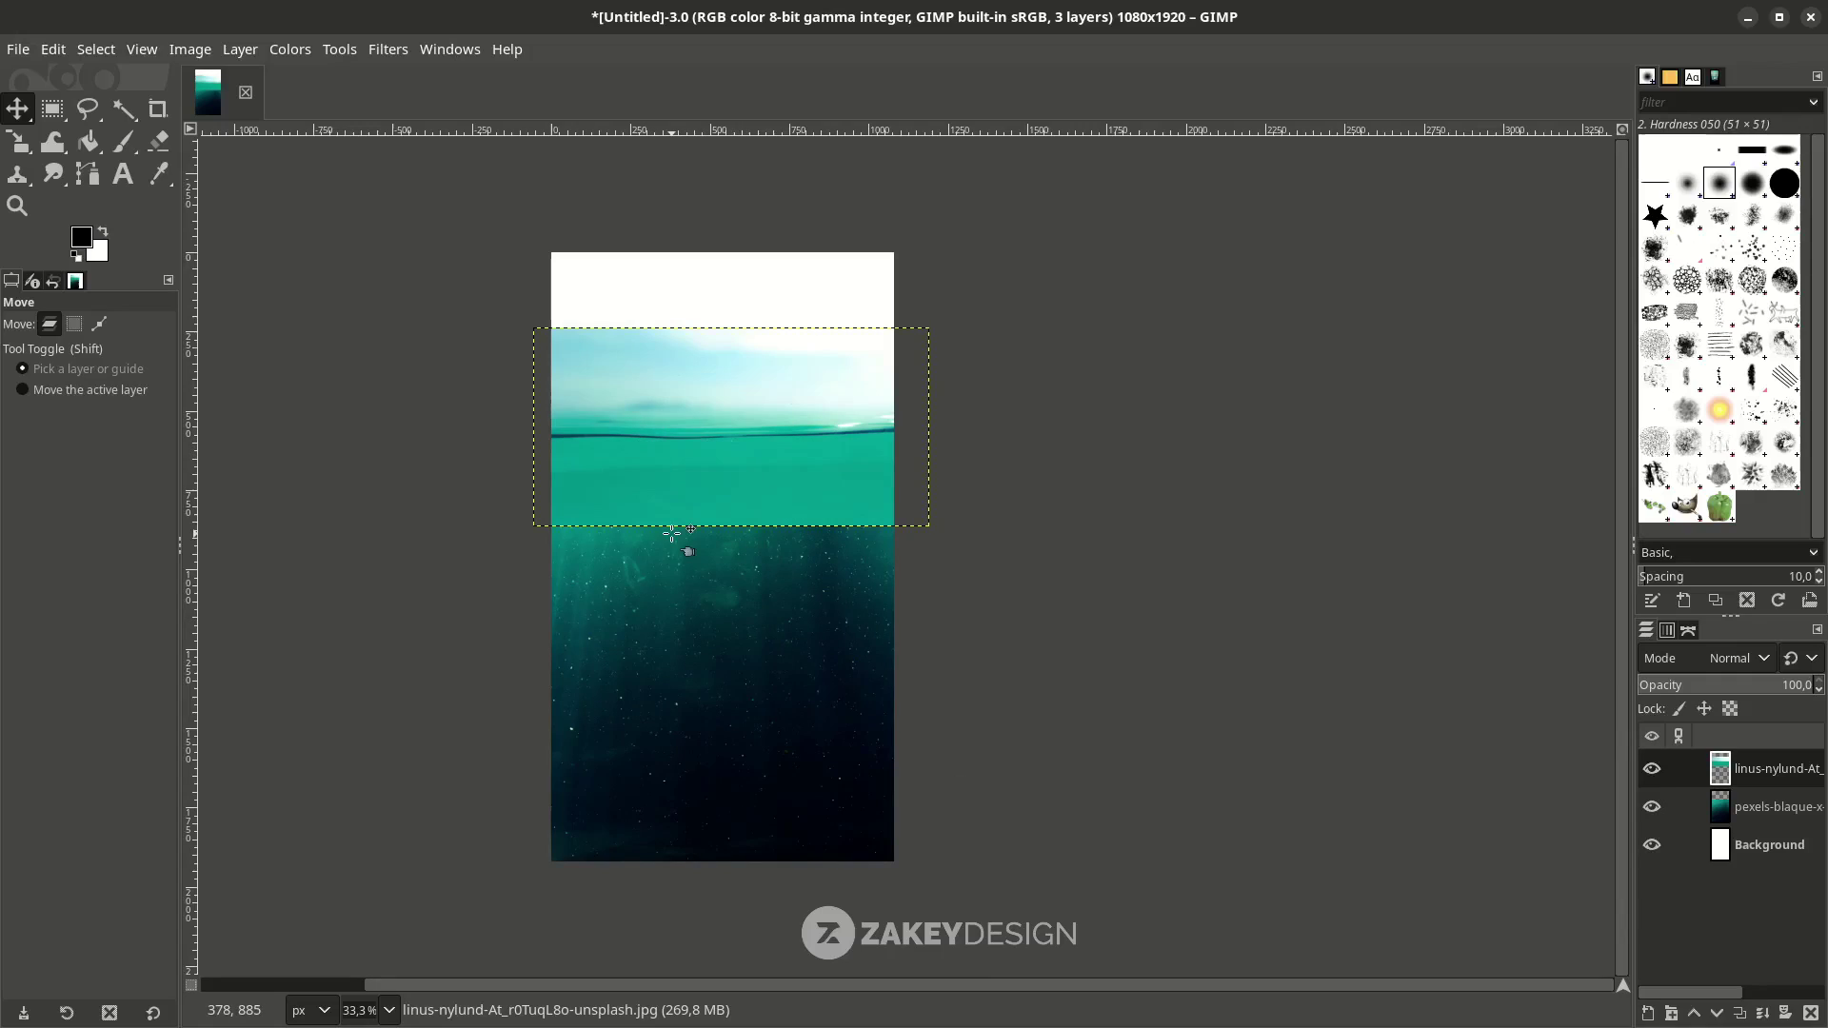
drag(672, 534, 671, 453)
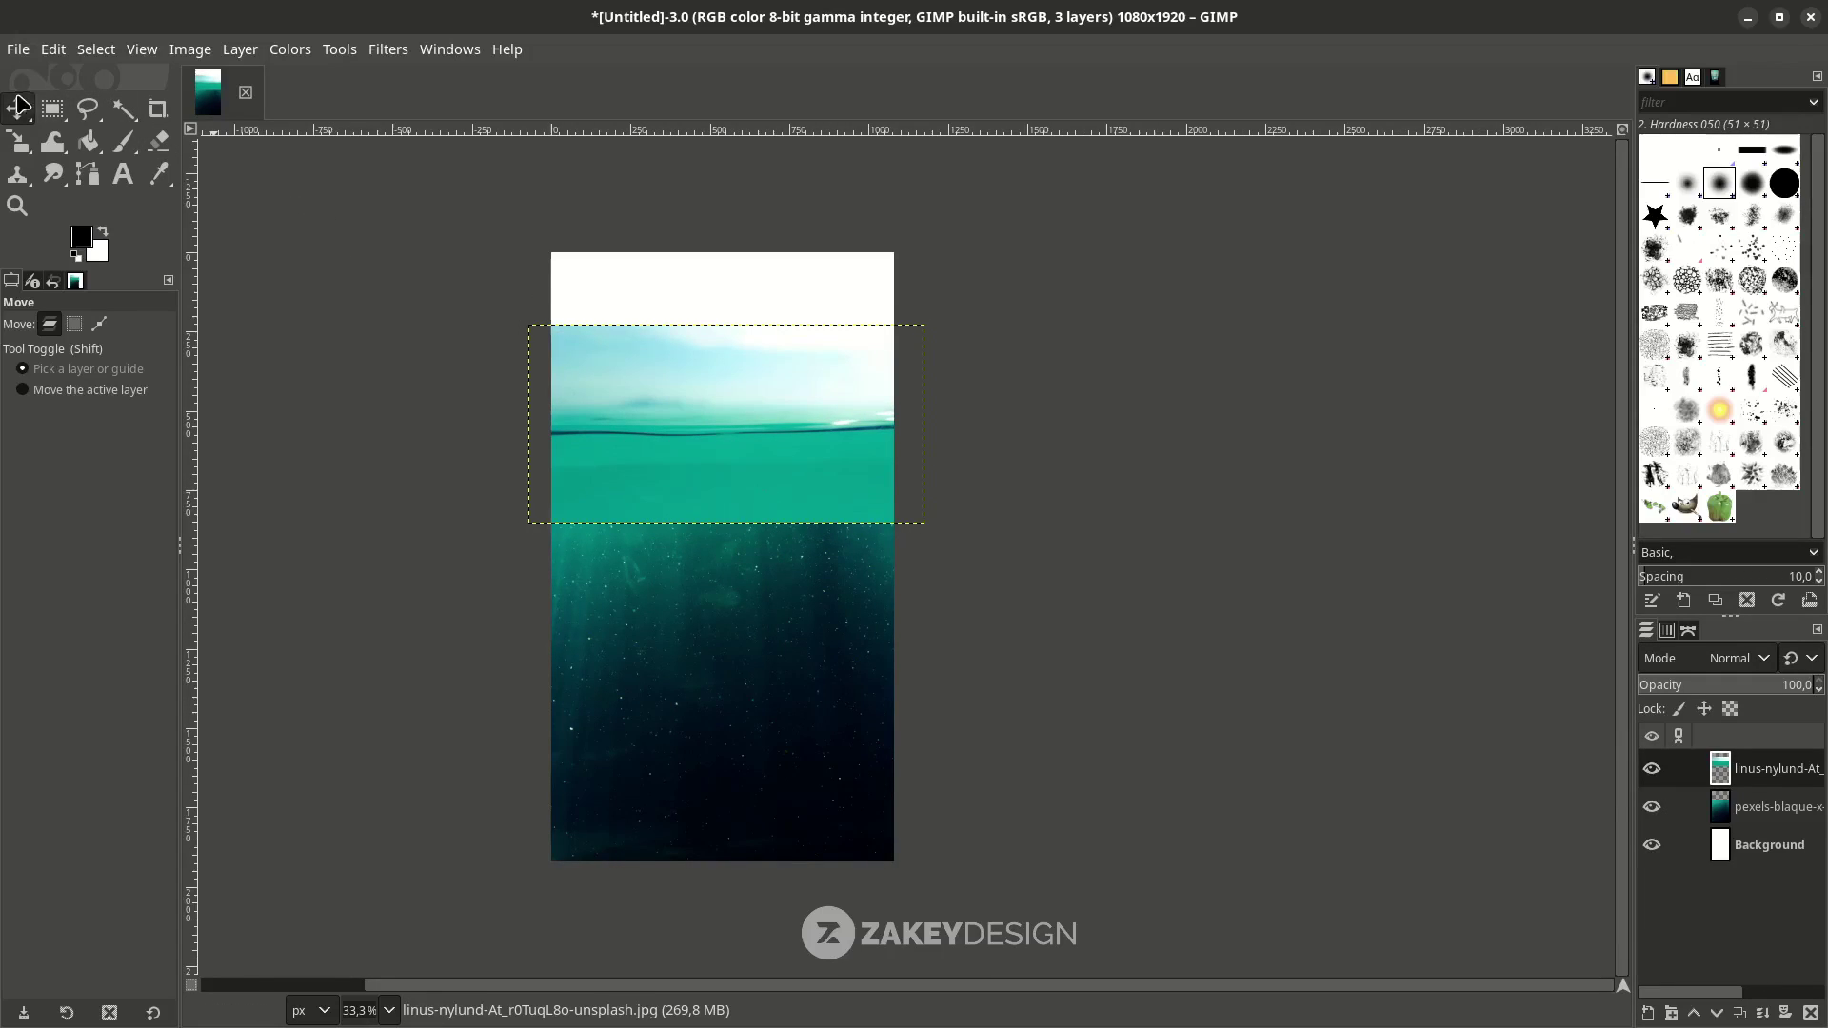
Open the thomas-vimare calm-sea photo as a layer, keeping its colour profile.
click(18, 48)
click(87, 167)
click(328, 246)
click(334, 273)
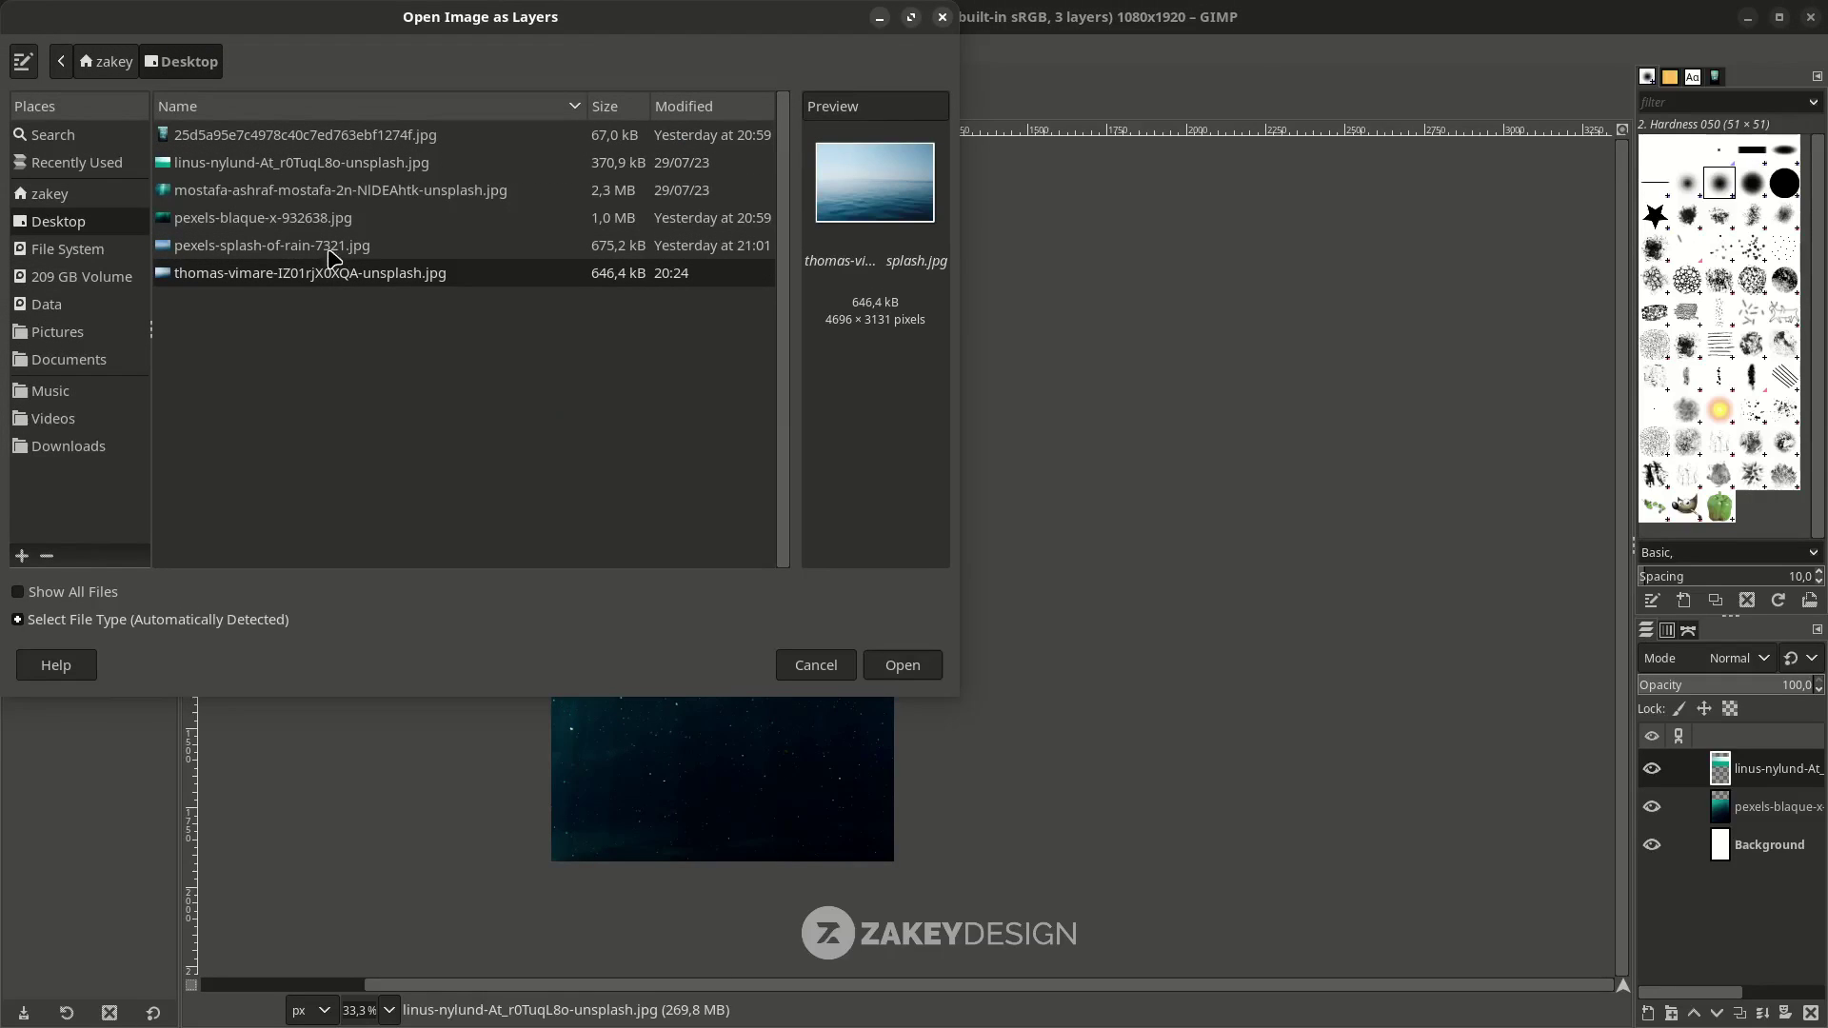
double_click(326, 276)
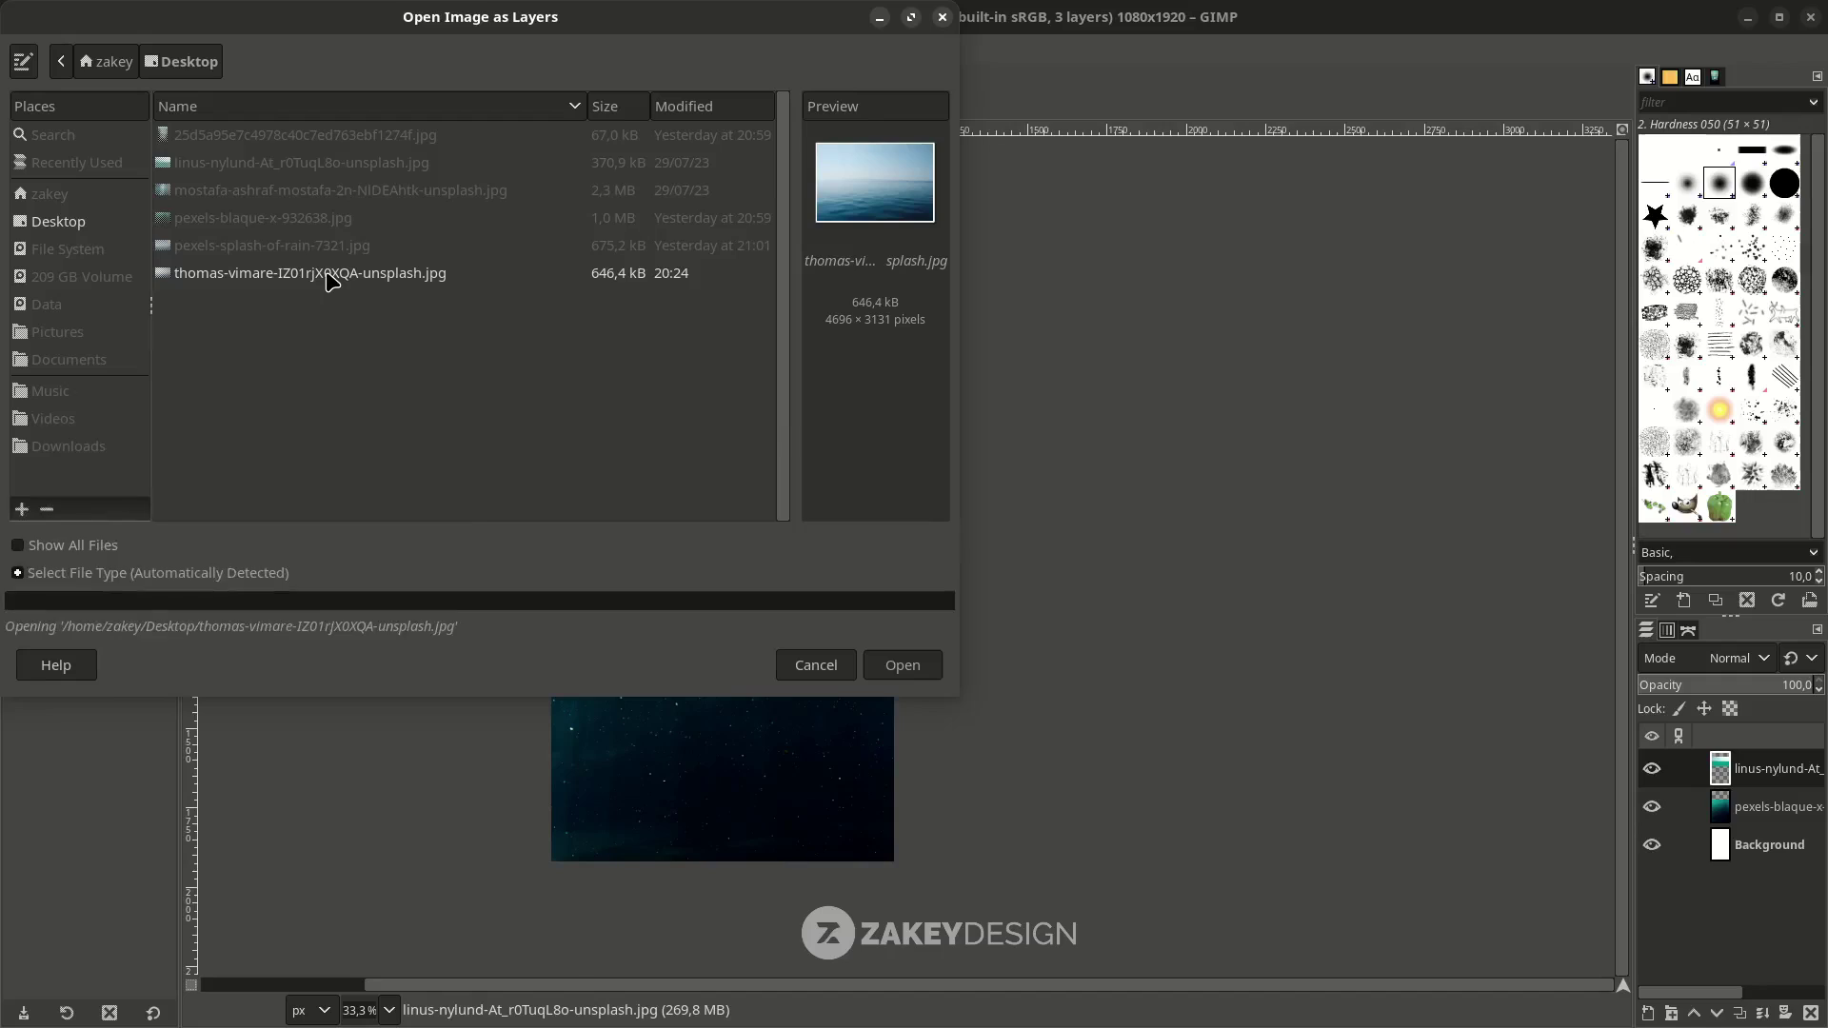
click(1073, 671)
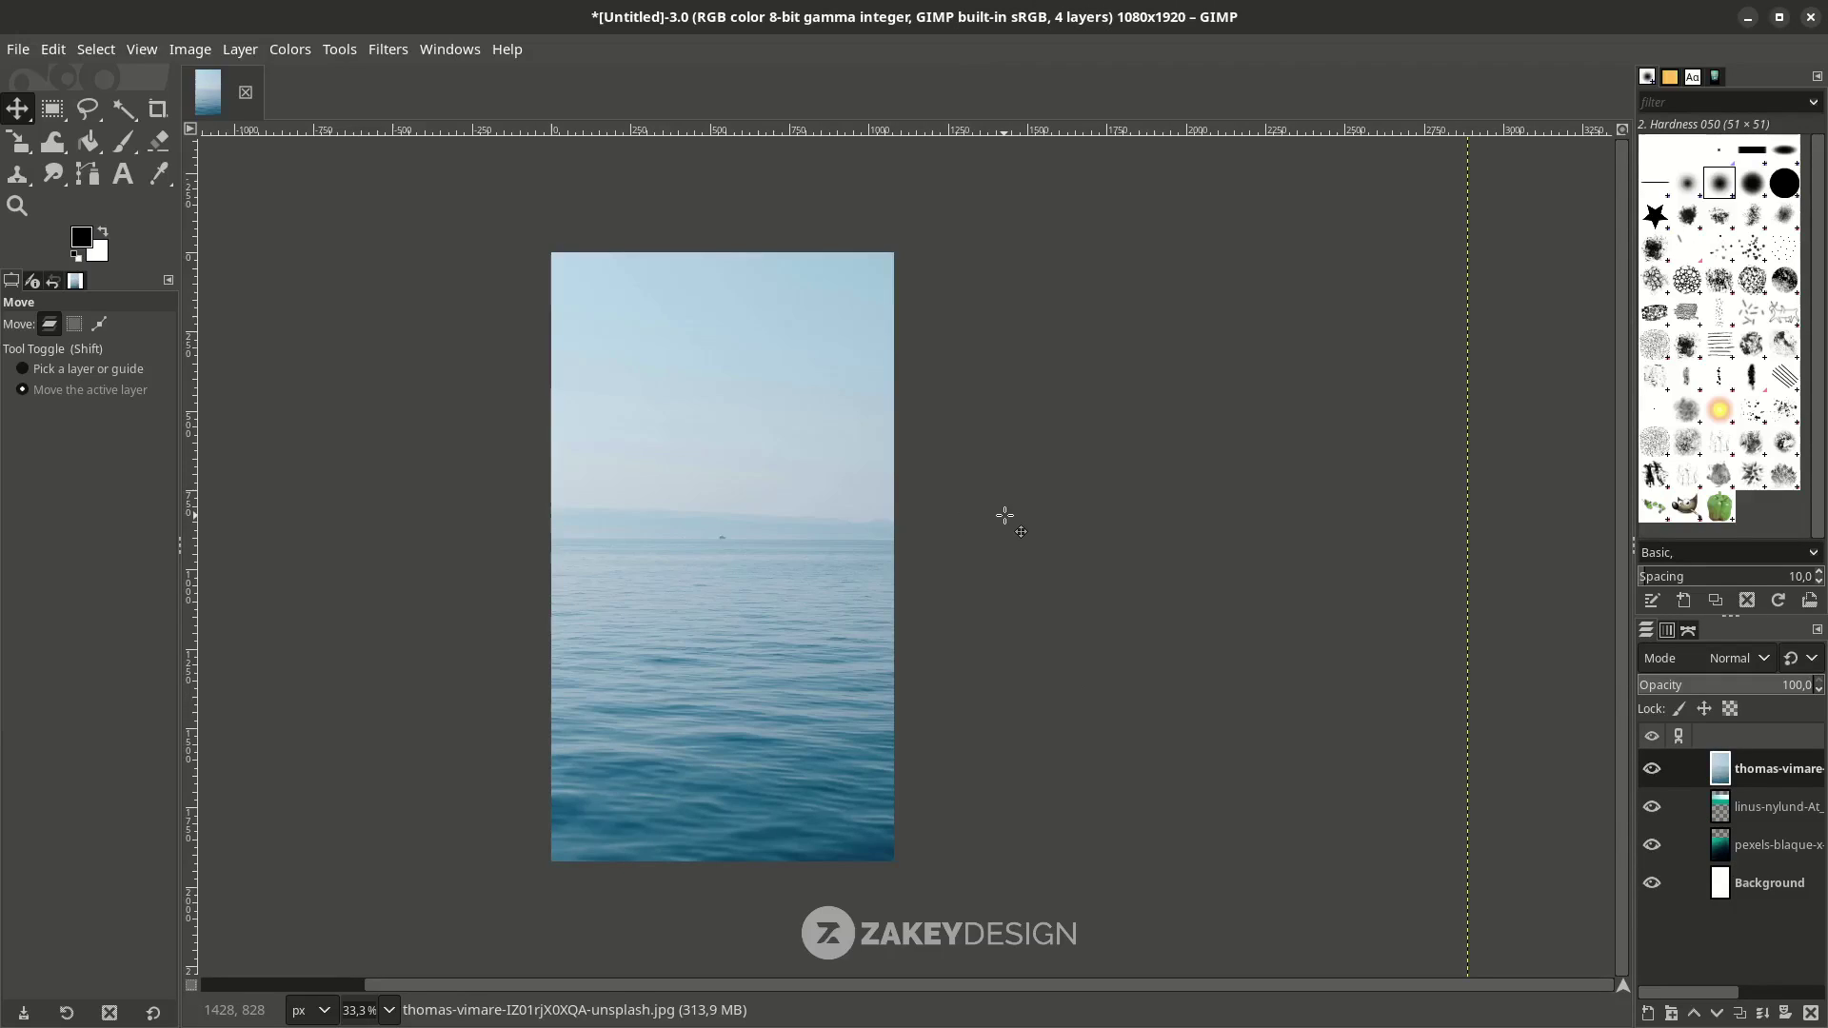
Scale the calm-sea layer to about 1341×813 px at the top of the canvas.
key(shift+s)
click(1005, 516)
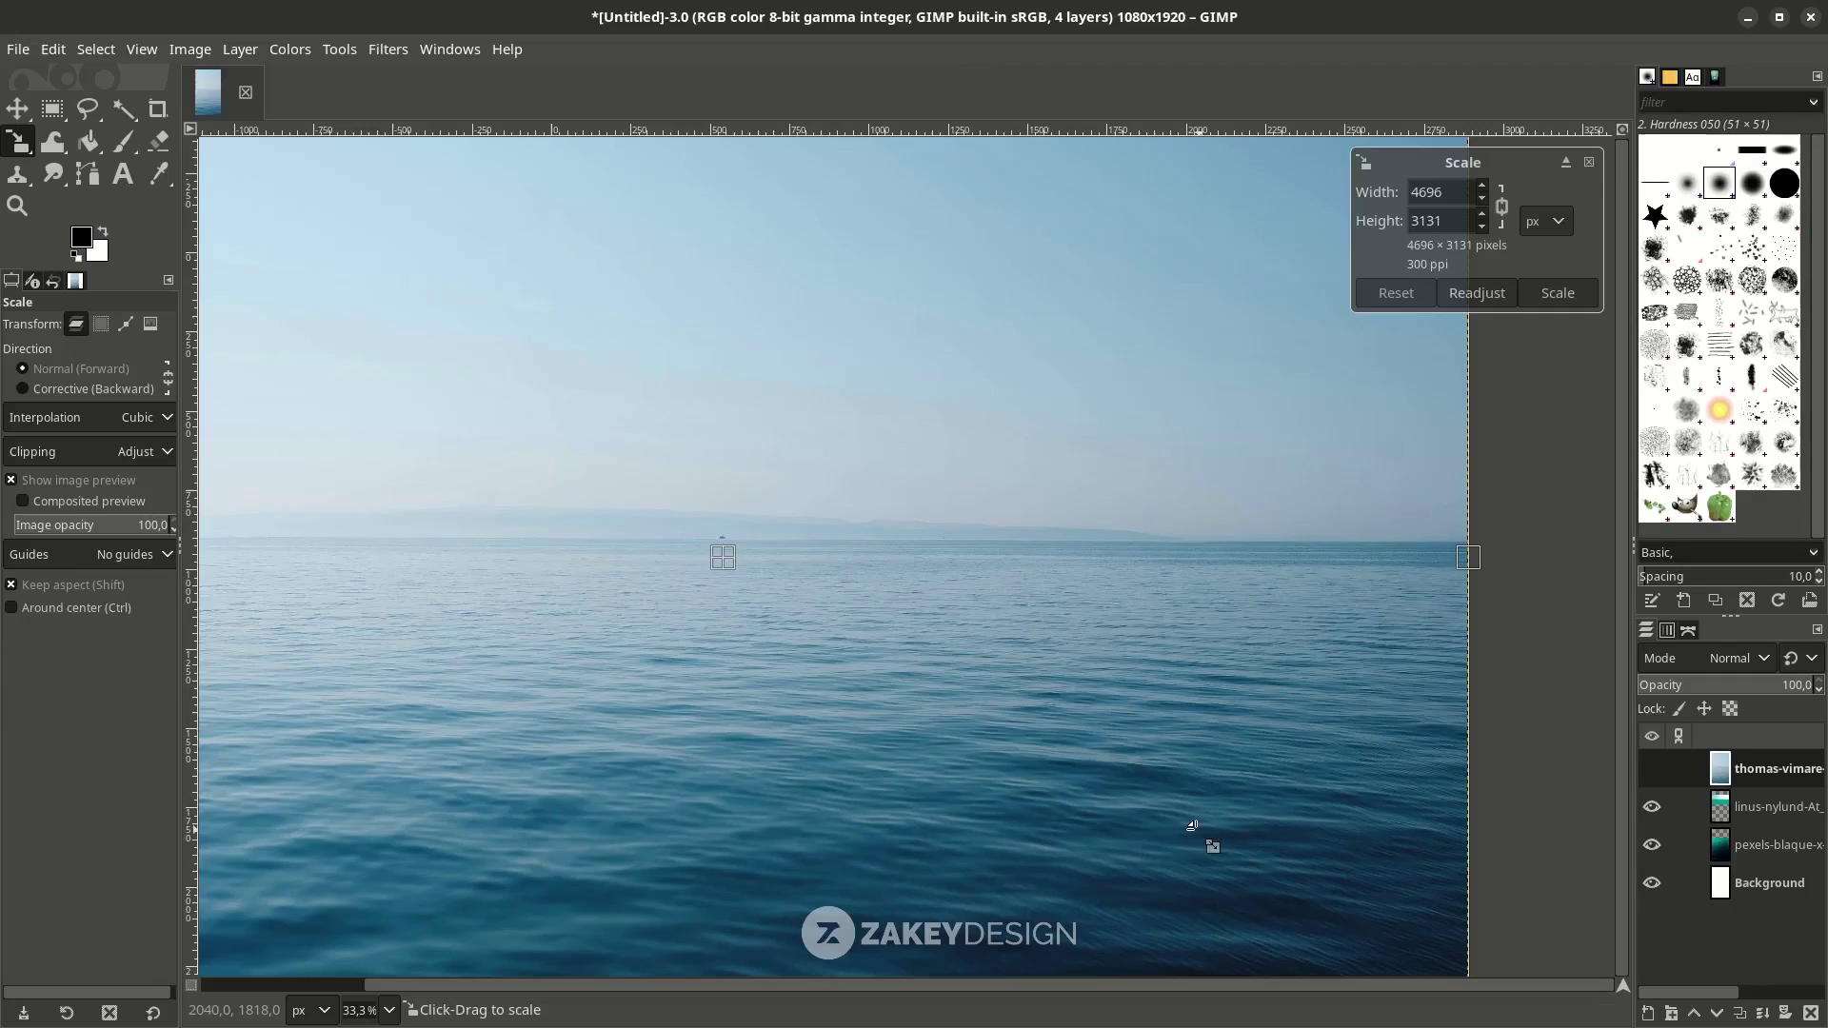
drag(1223, 806, 393, 460)
ctrl+scroll(393, 461, up, 1)
scroll(893, 612, down, 1)
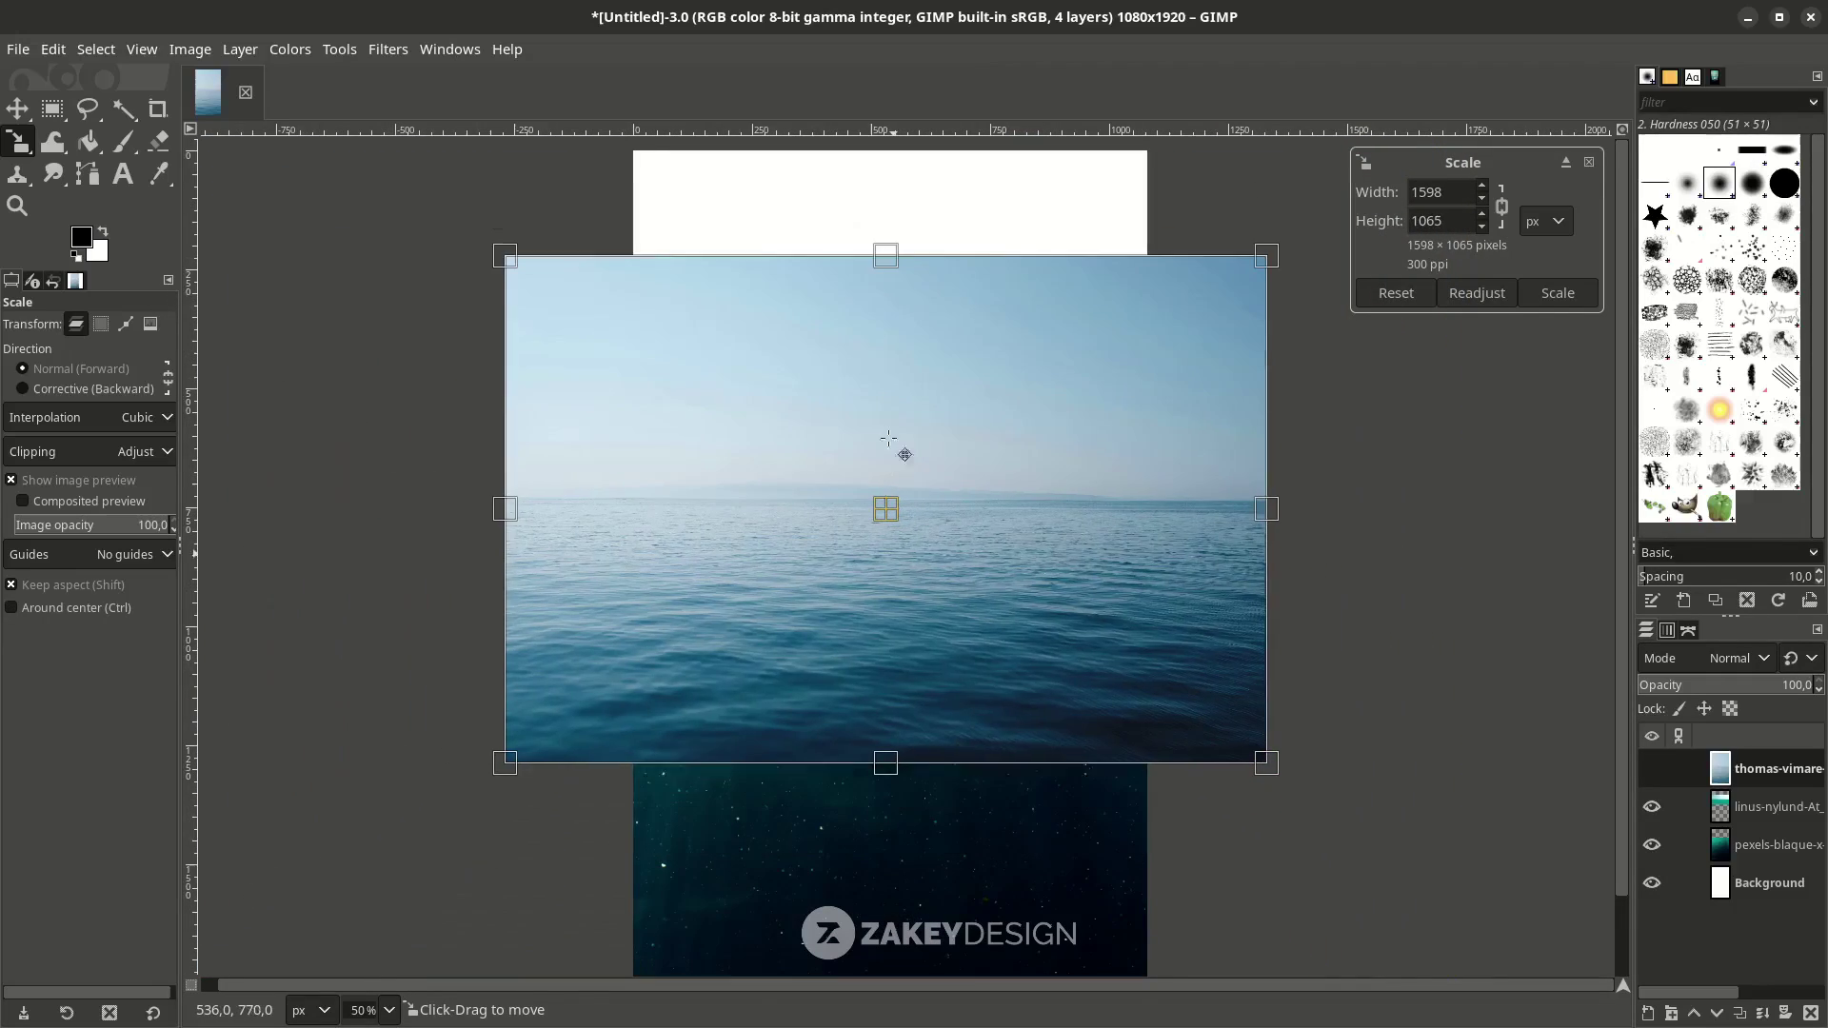
ctrl+scroll(937, 440, up, 1)
scroll(938, 440, down, 2)
ctrl+scroll(937, 439, down, 1)
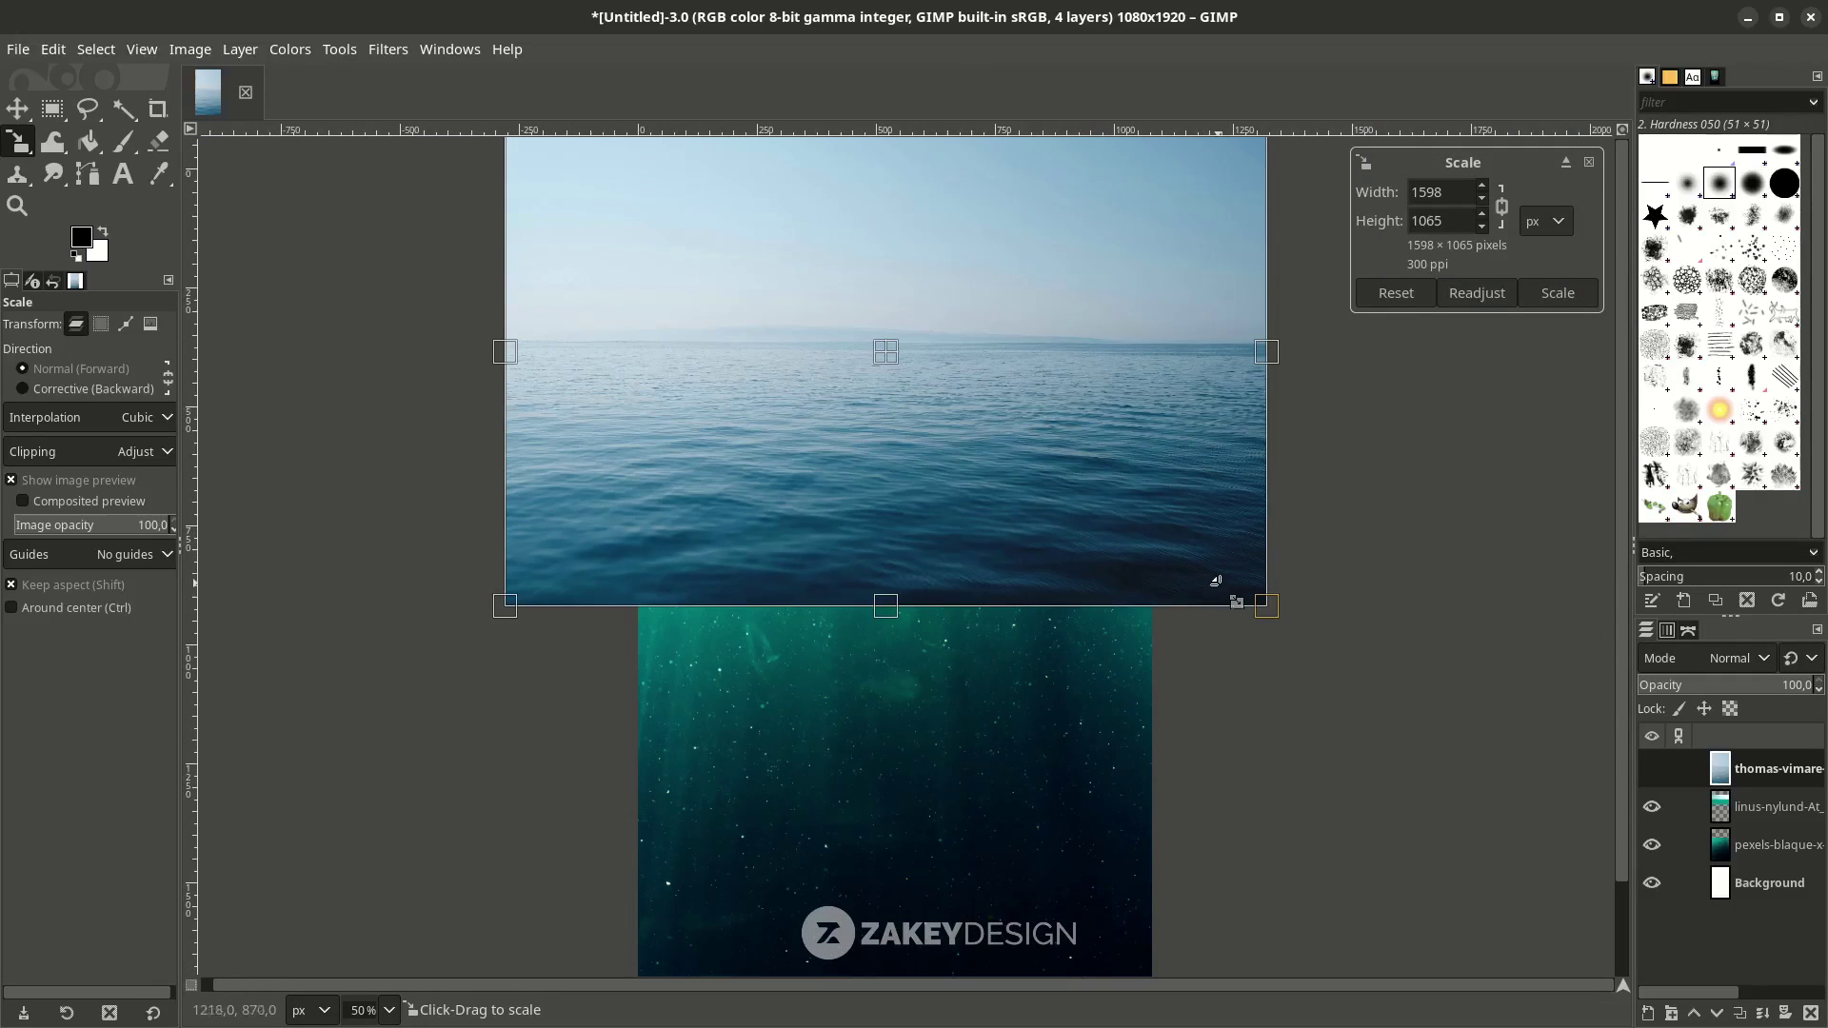
drag(1216, 580, 1153, 539)
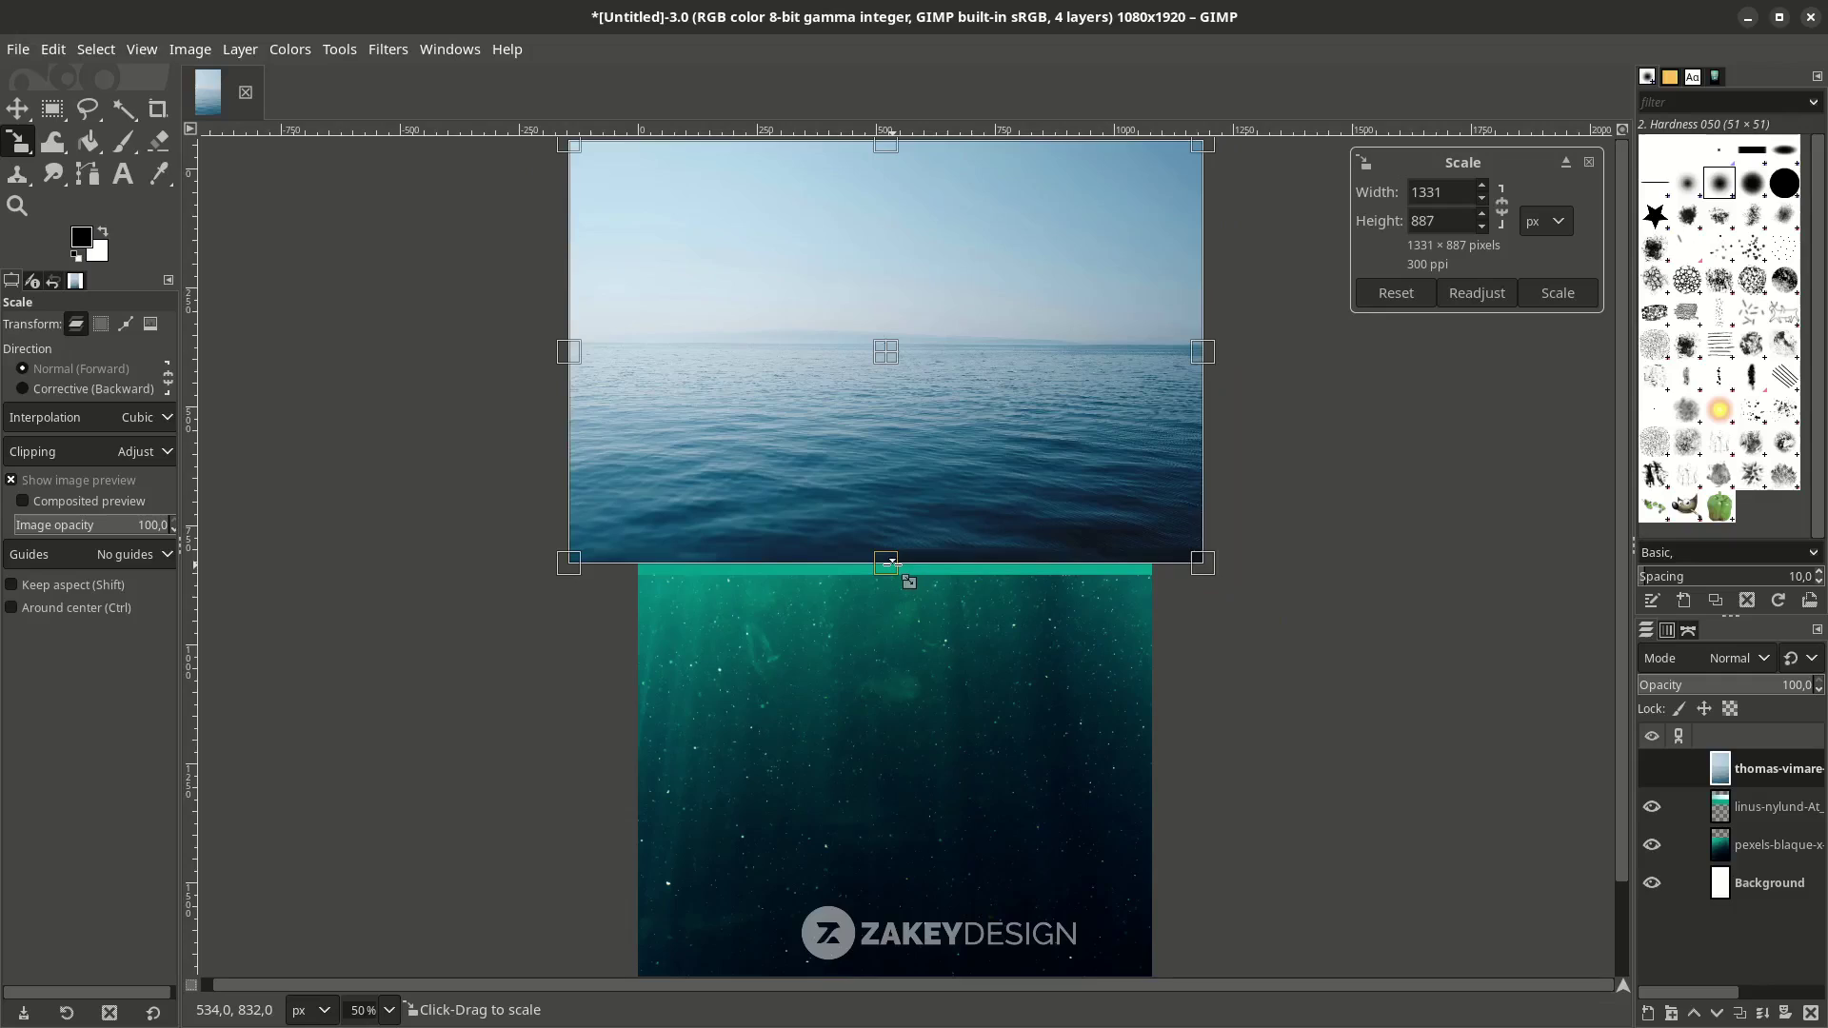
drag(891, 559, 940, 491)
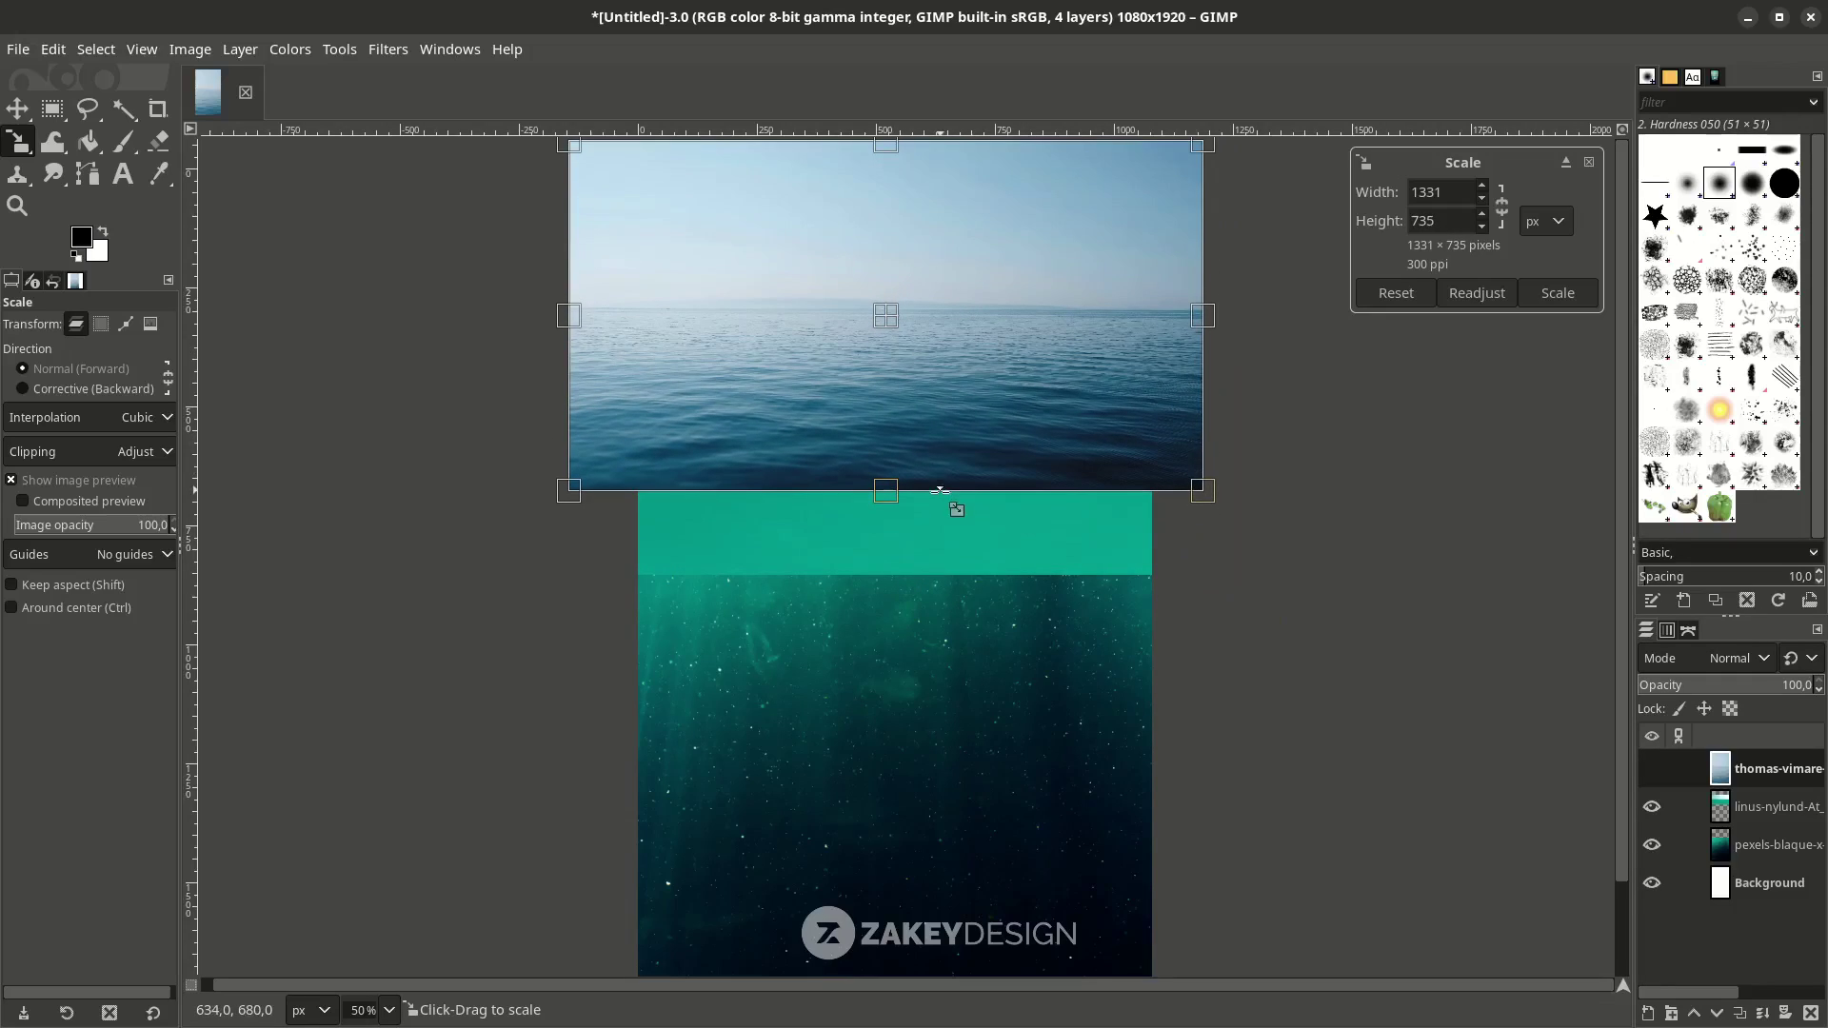
drag(896, 327, 904, 334)
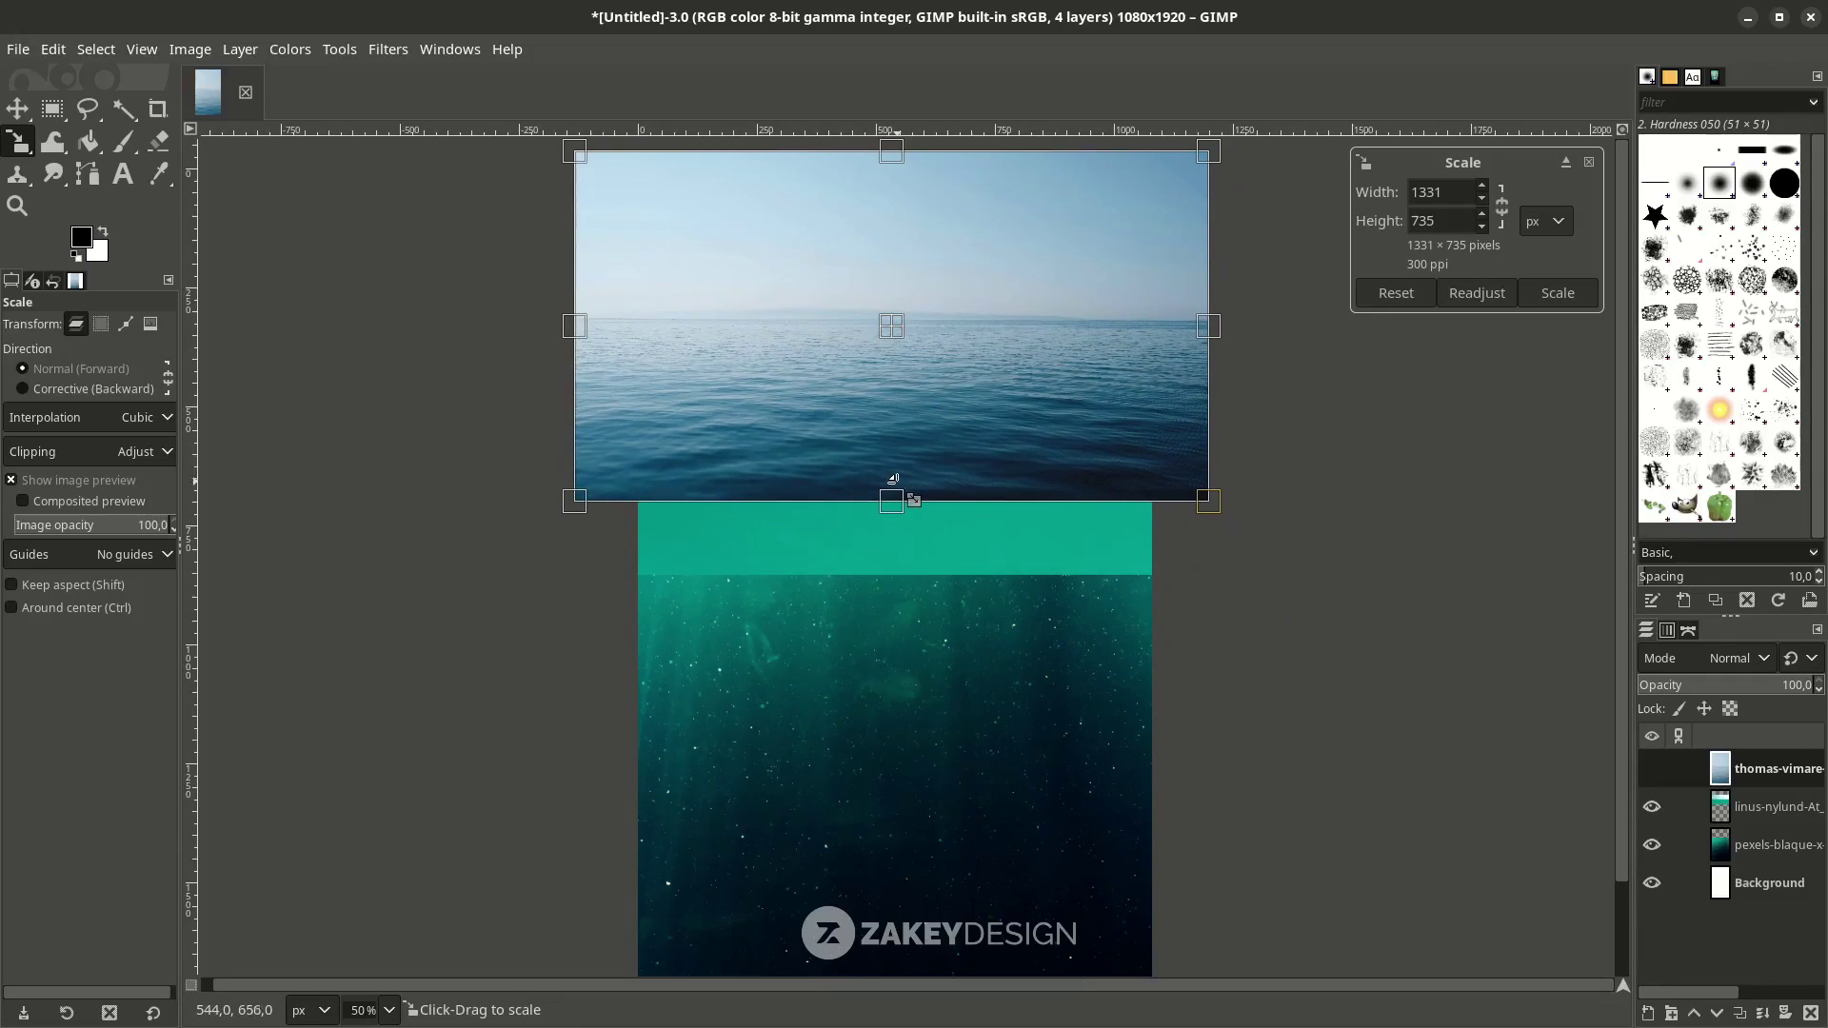
drag(893, 502, 897, 516)
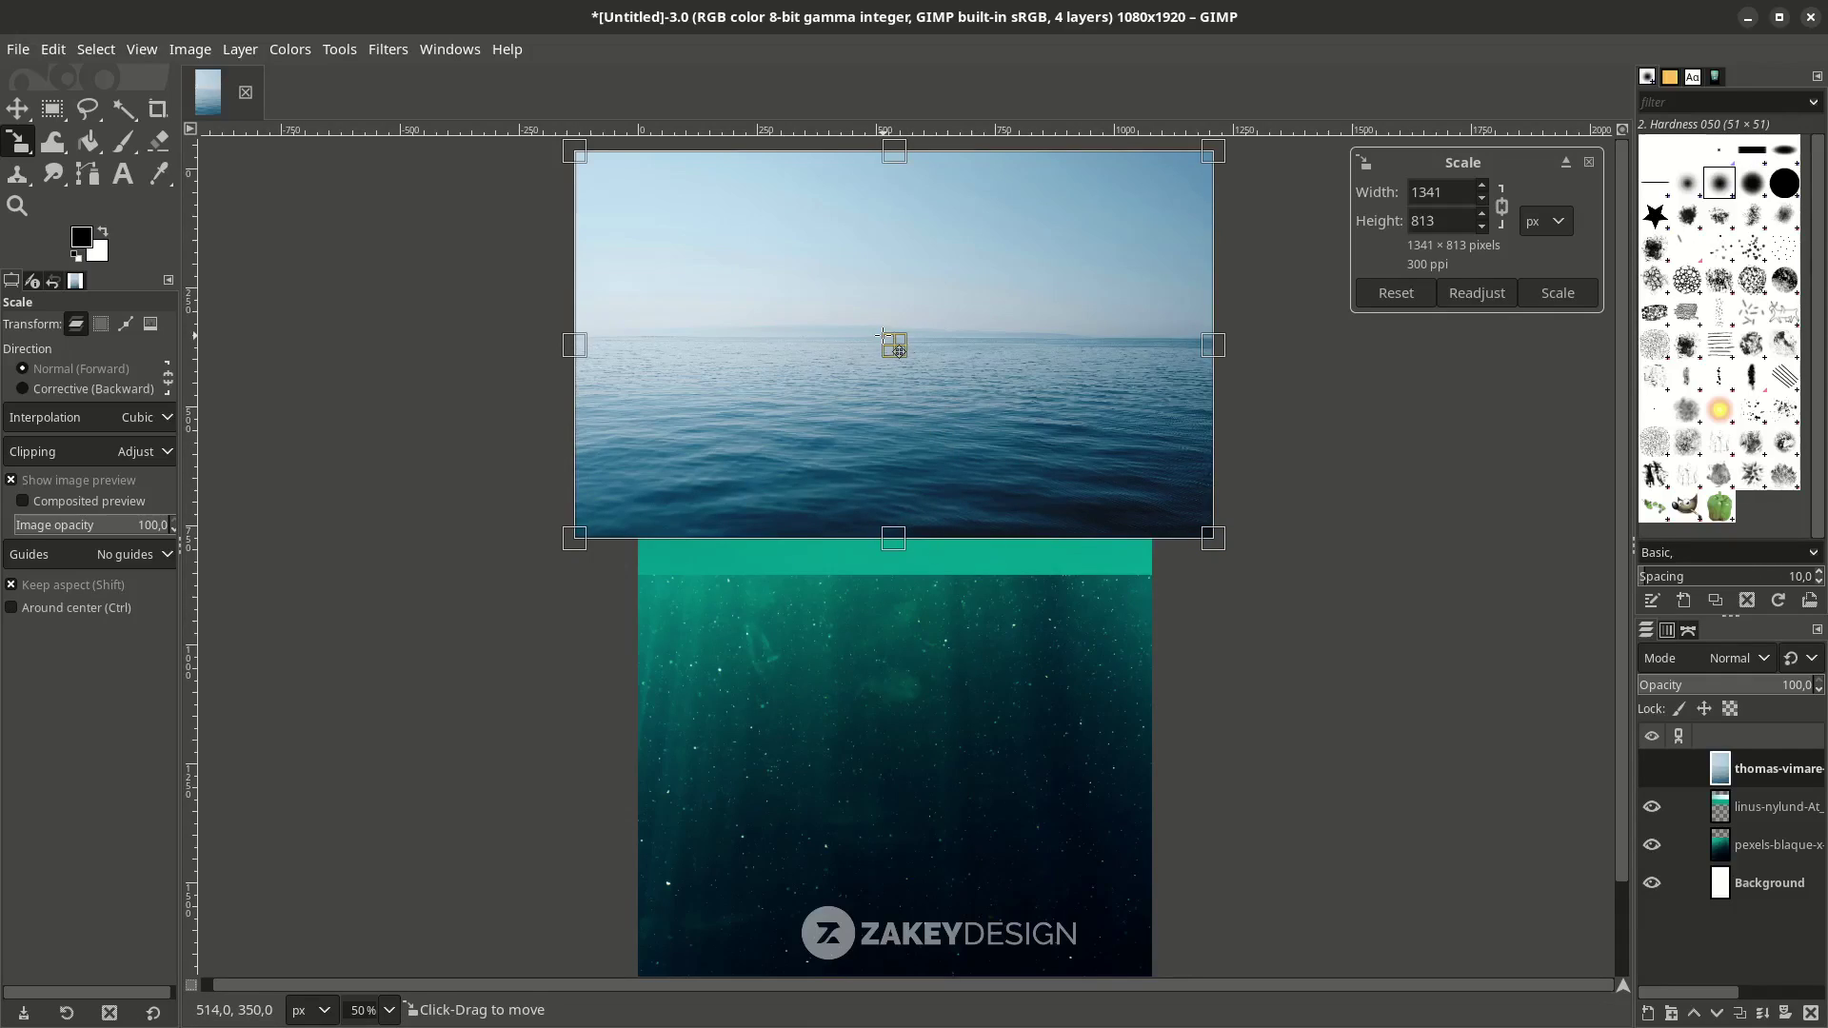
drag(882, 336, 866, 350)
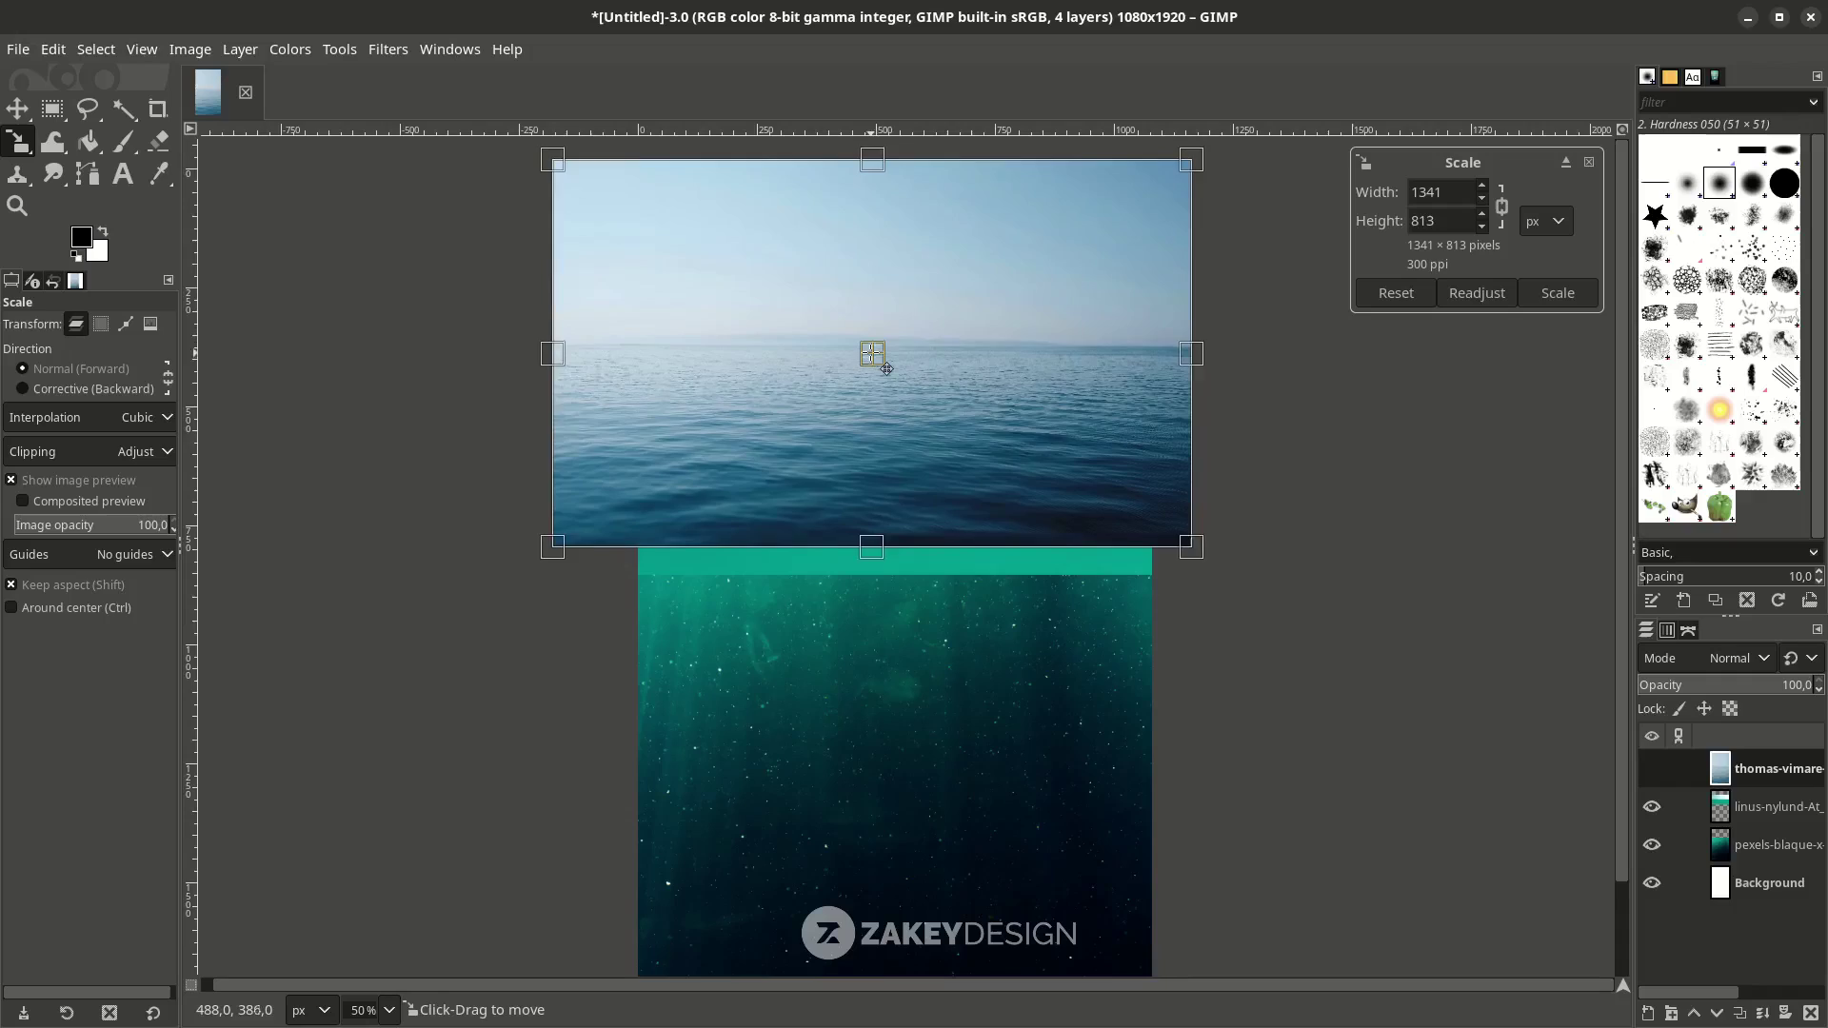
key(Return)
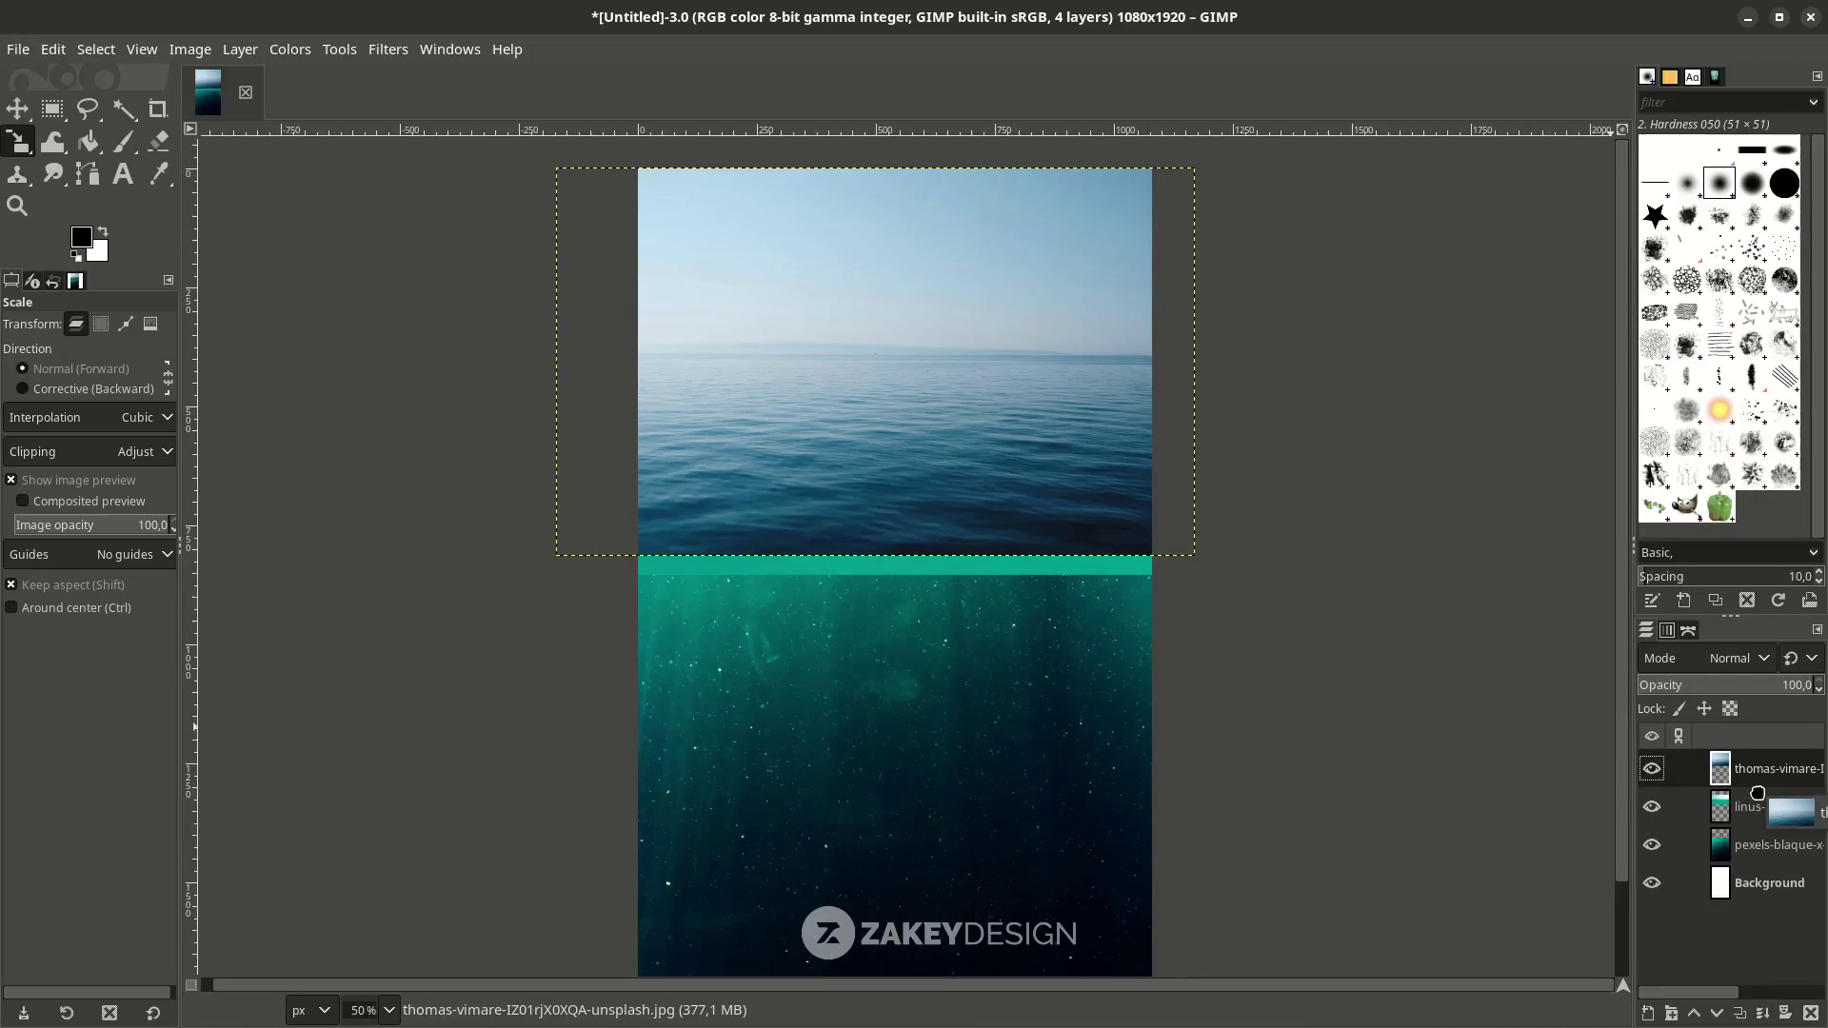
Stack the linus-nylund waterline layer above the calm-sea layer and check it by toggling visibility.
drag(1755, 811, 1755, 762)
click(1771, 844)
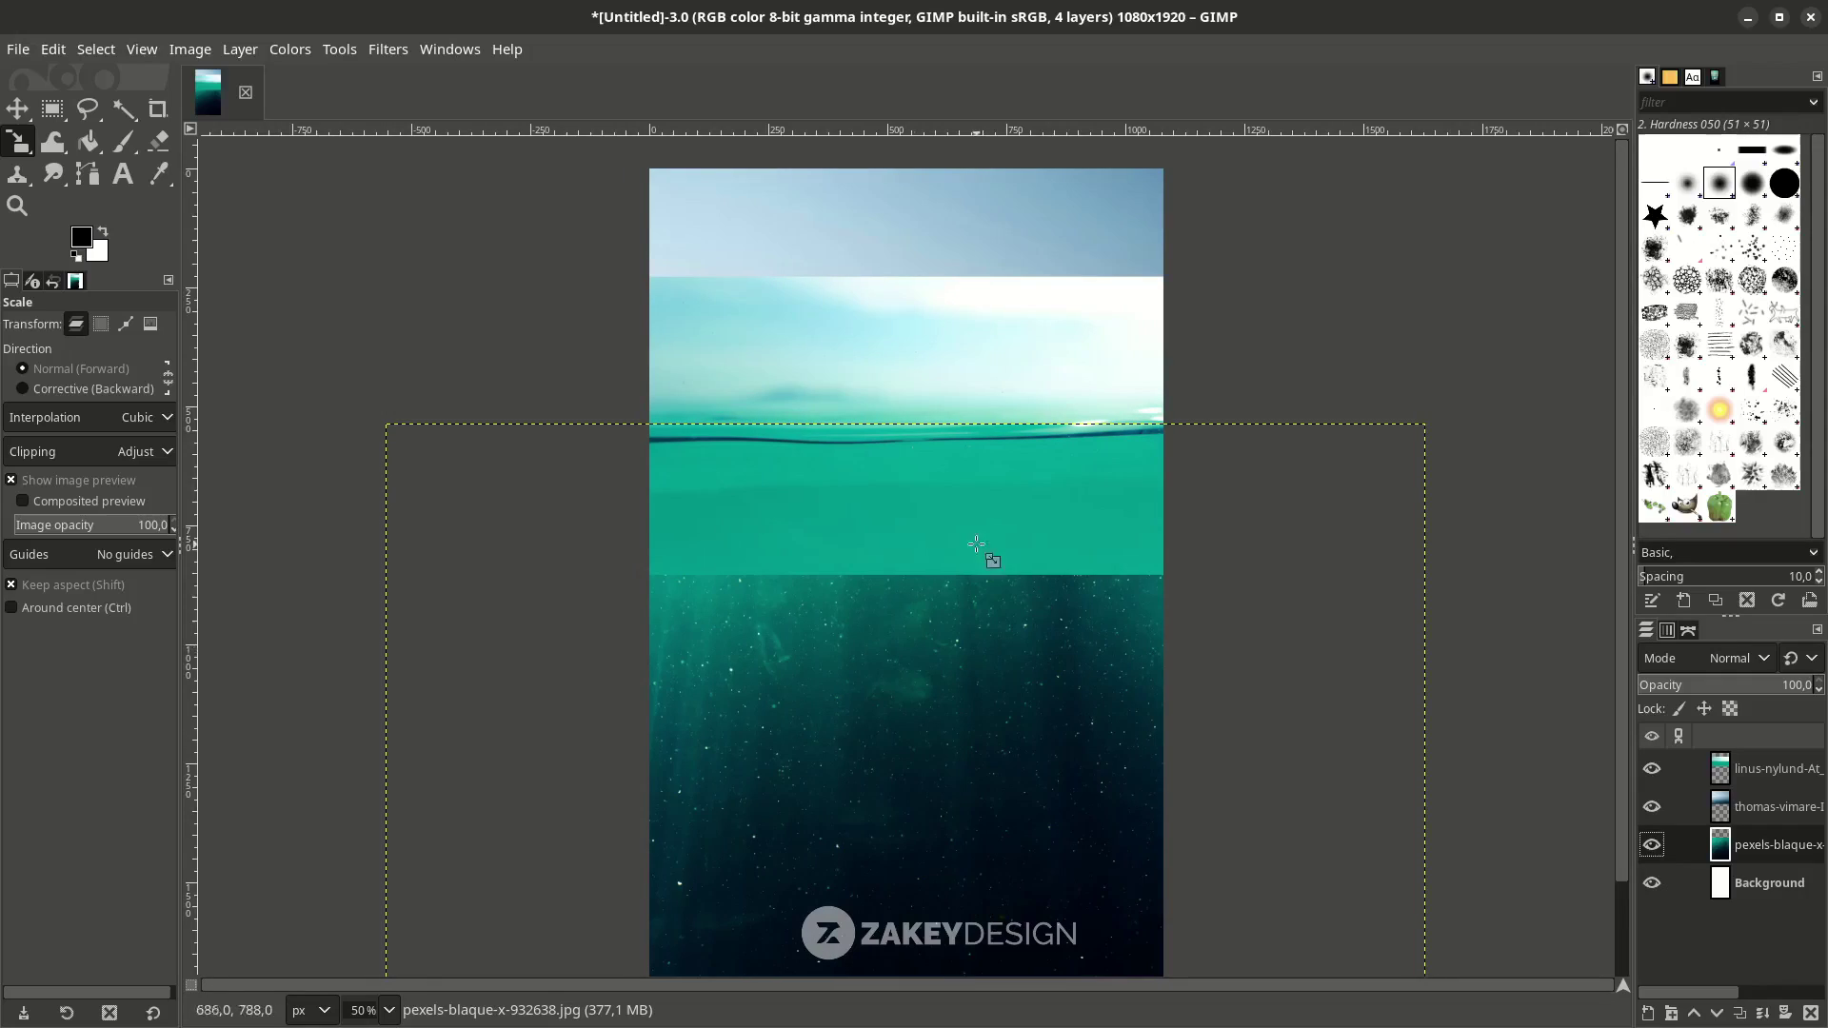
click(1728, 785)
key(minus)
key(m)
click(1652, 769)
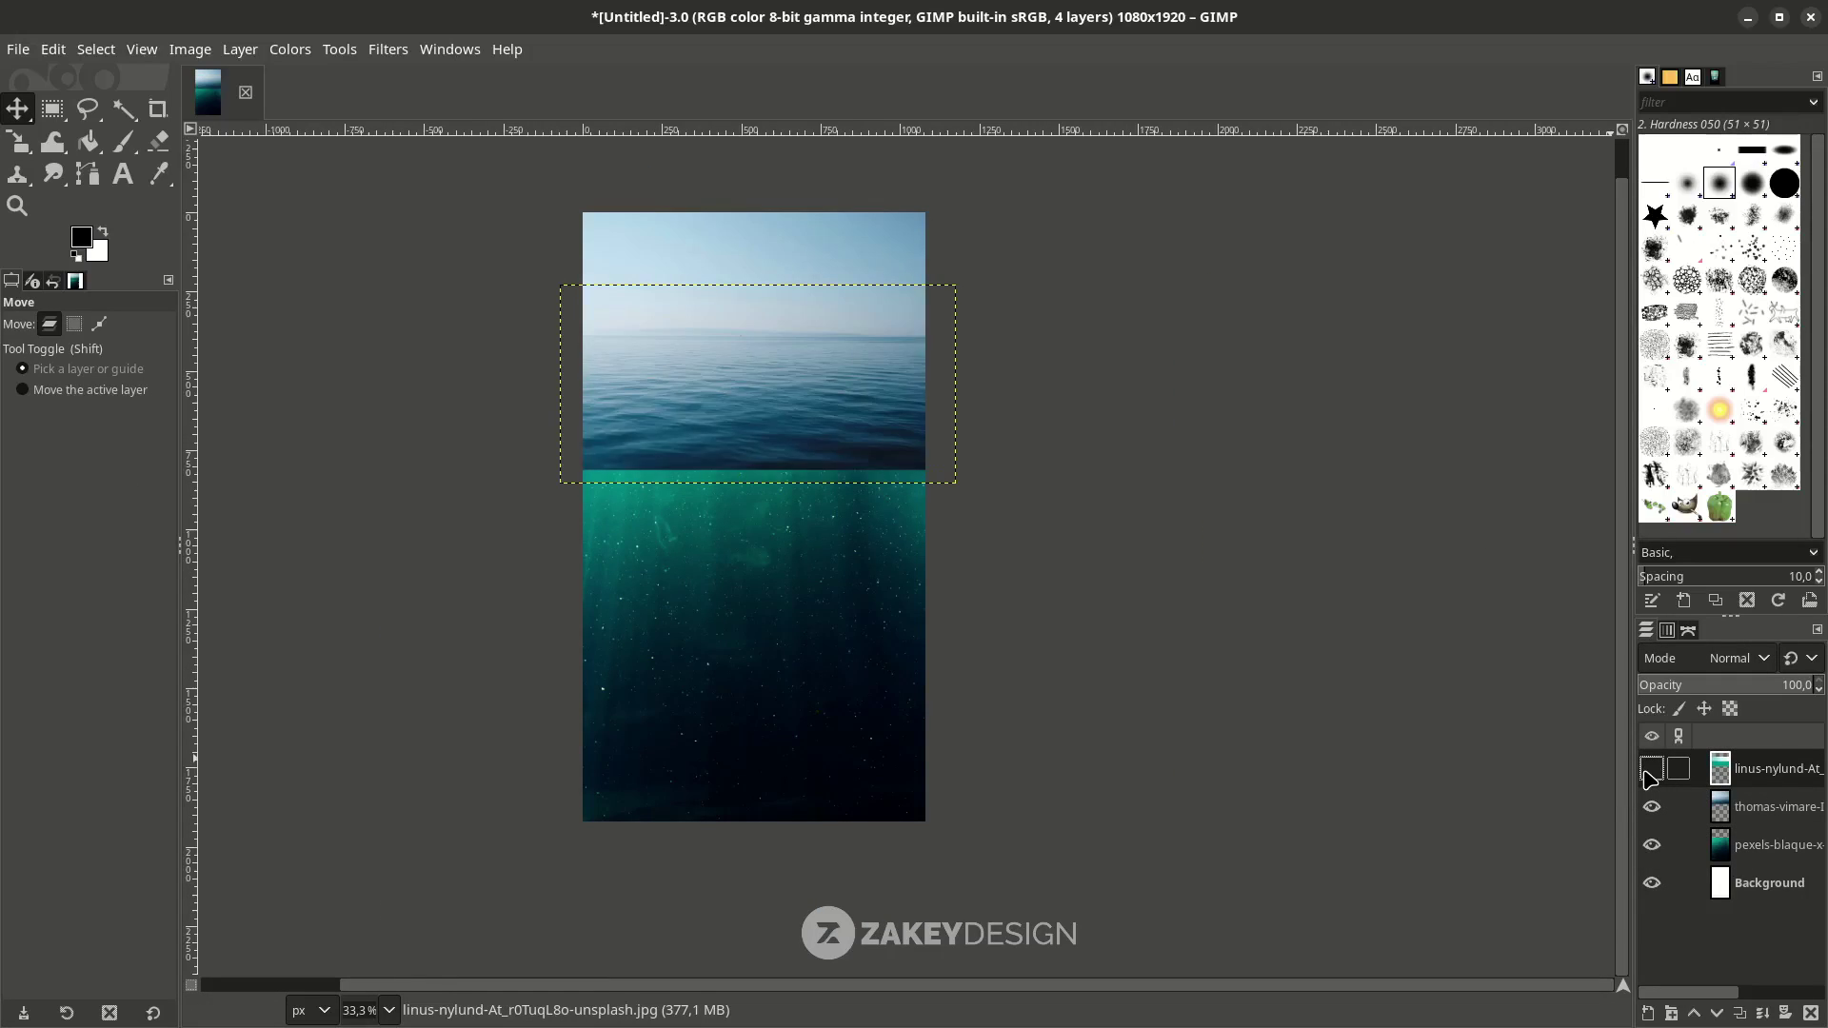
click(1651, 769)
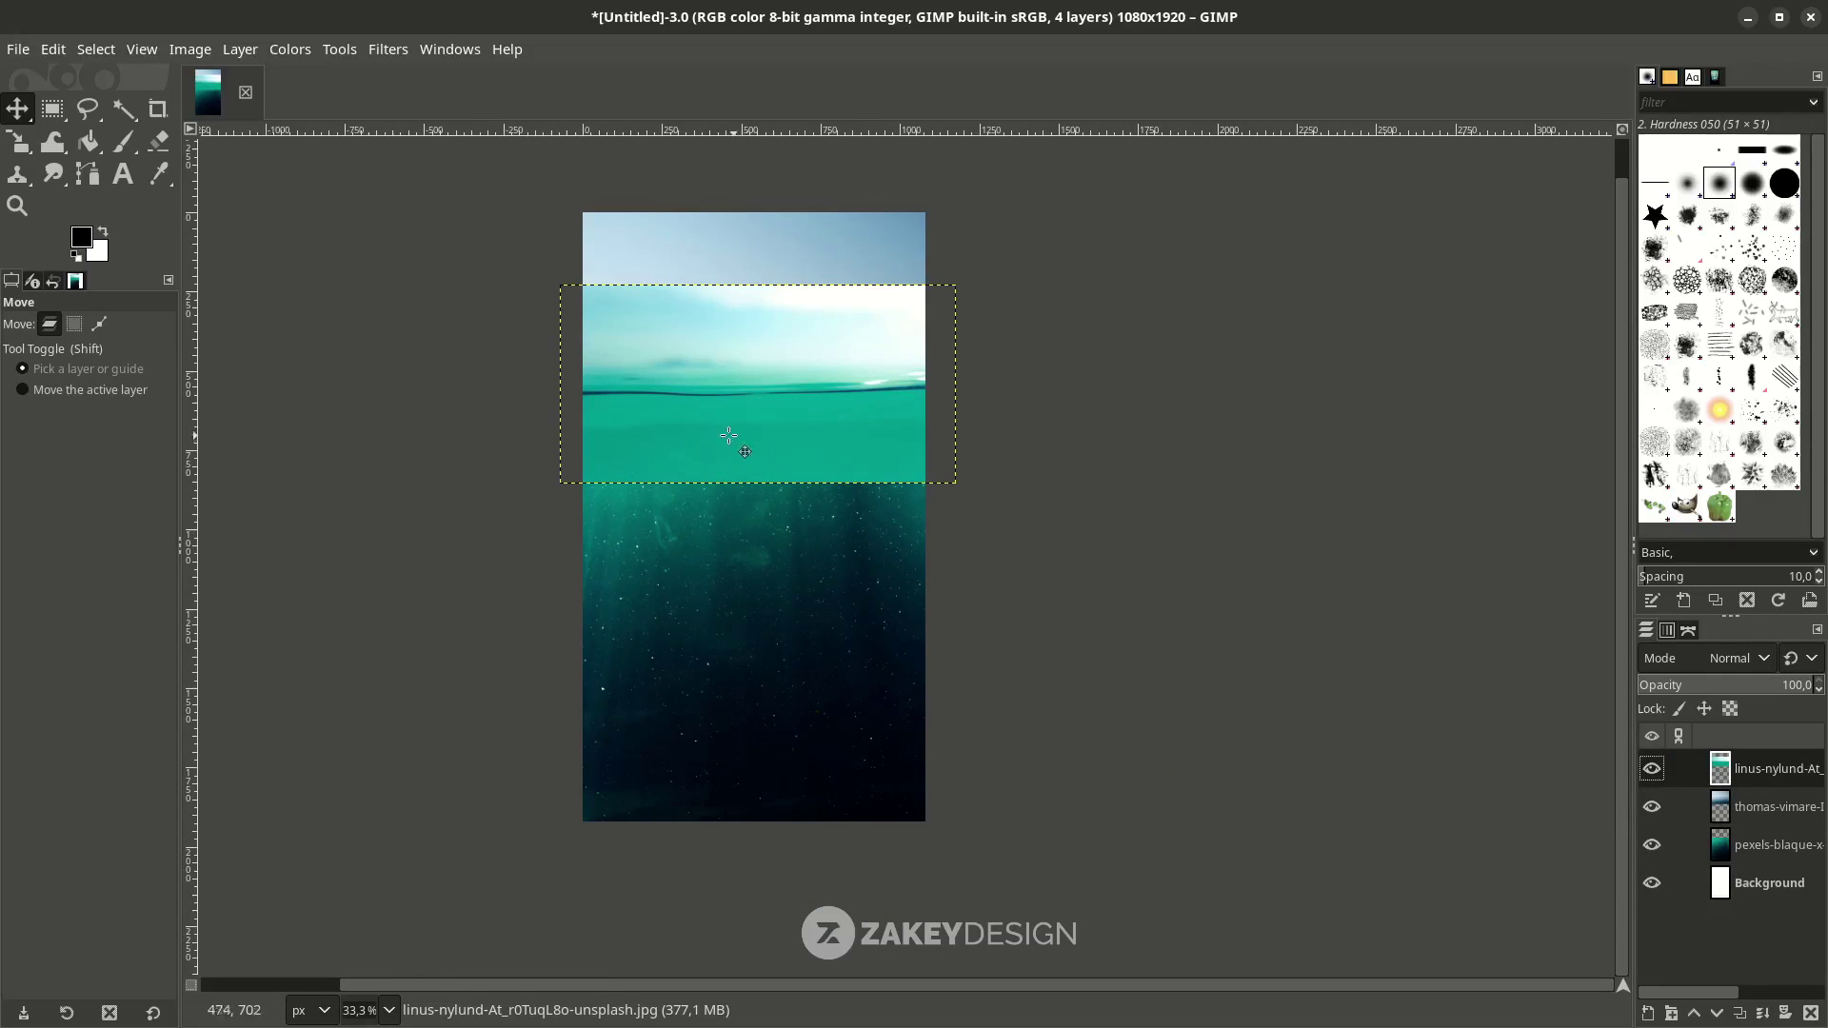
Add a white layer mask to the linus-nylund waterline layer.
right_click(1763, 784)
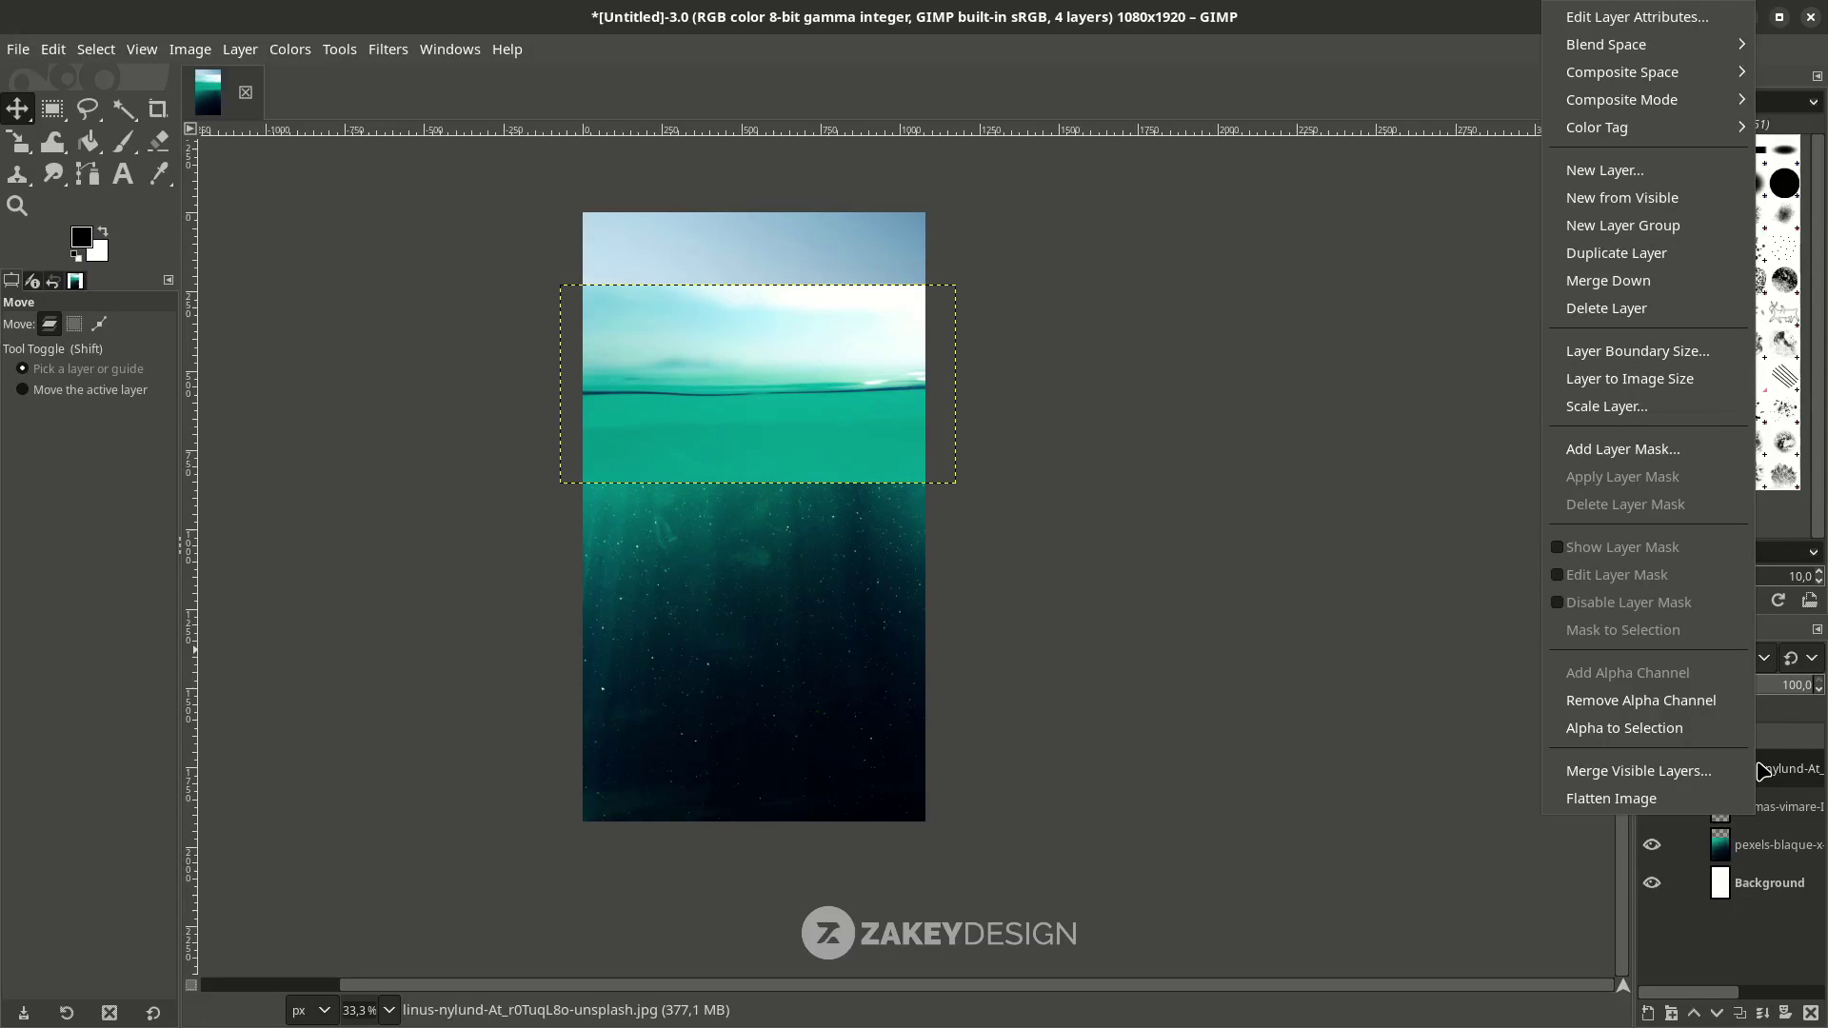
click(1671, 453)
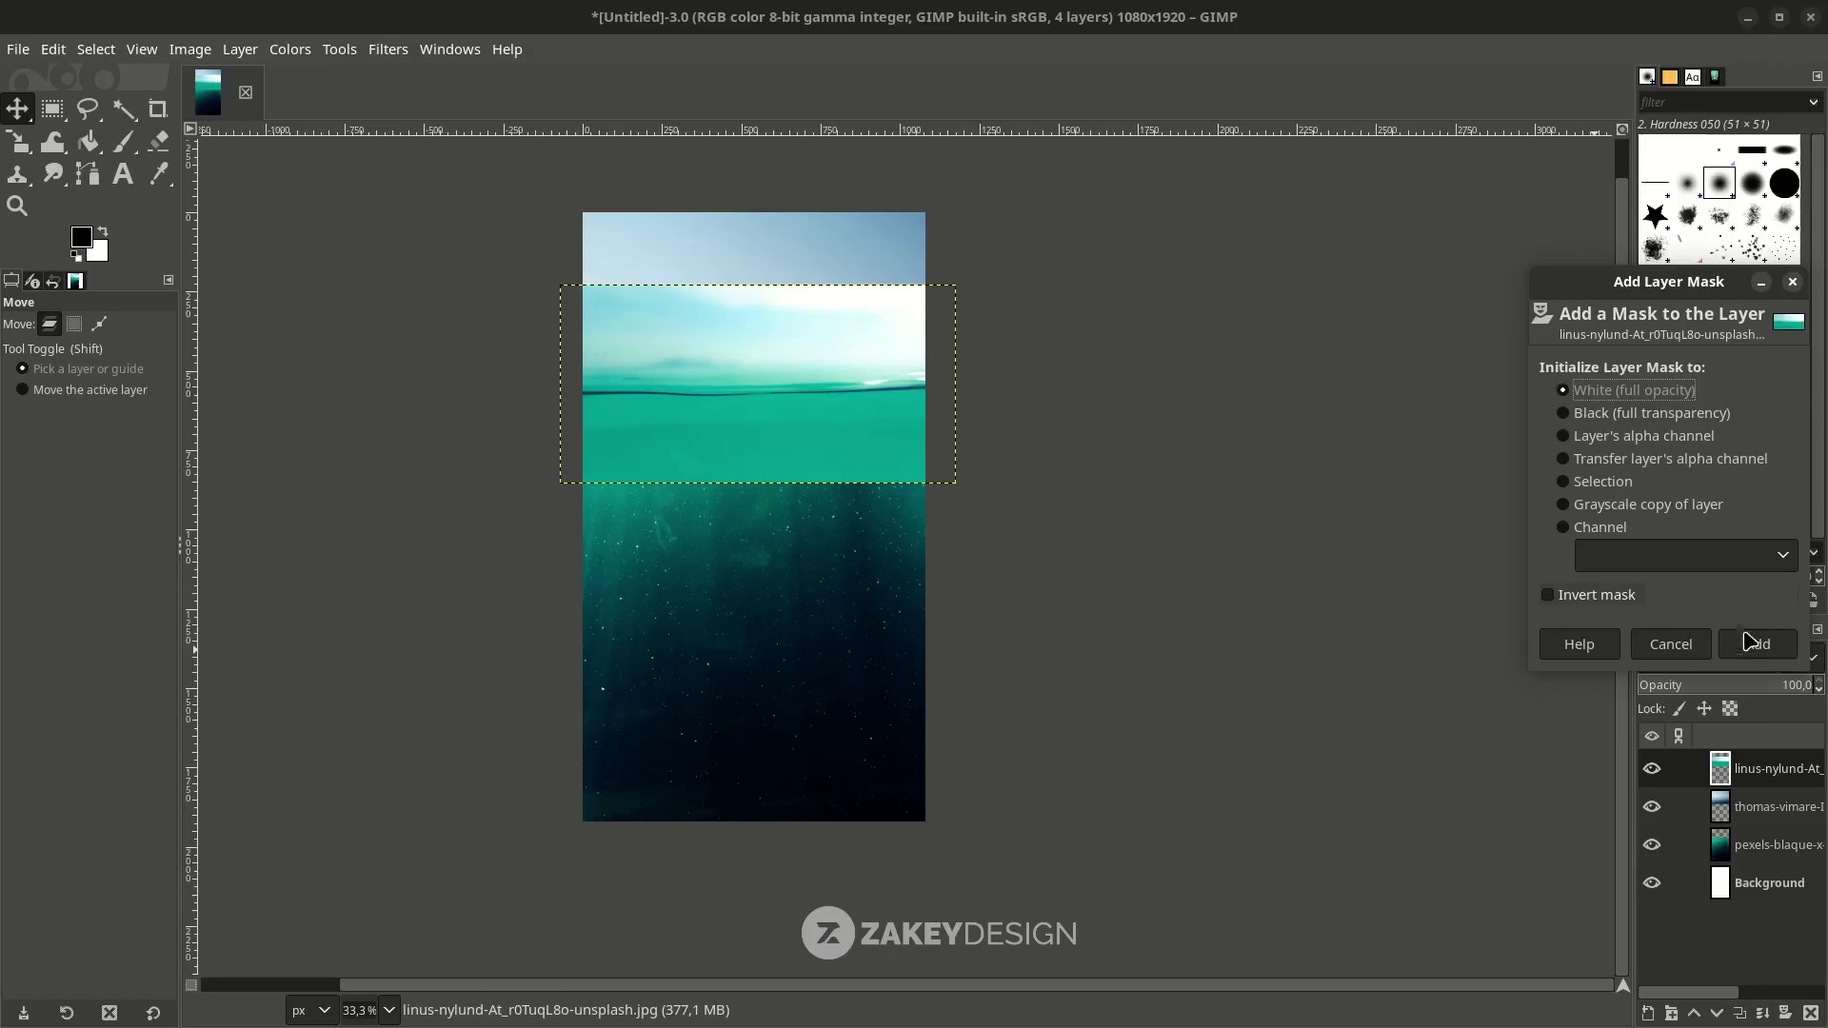
click(1757, 645)
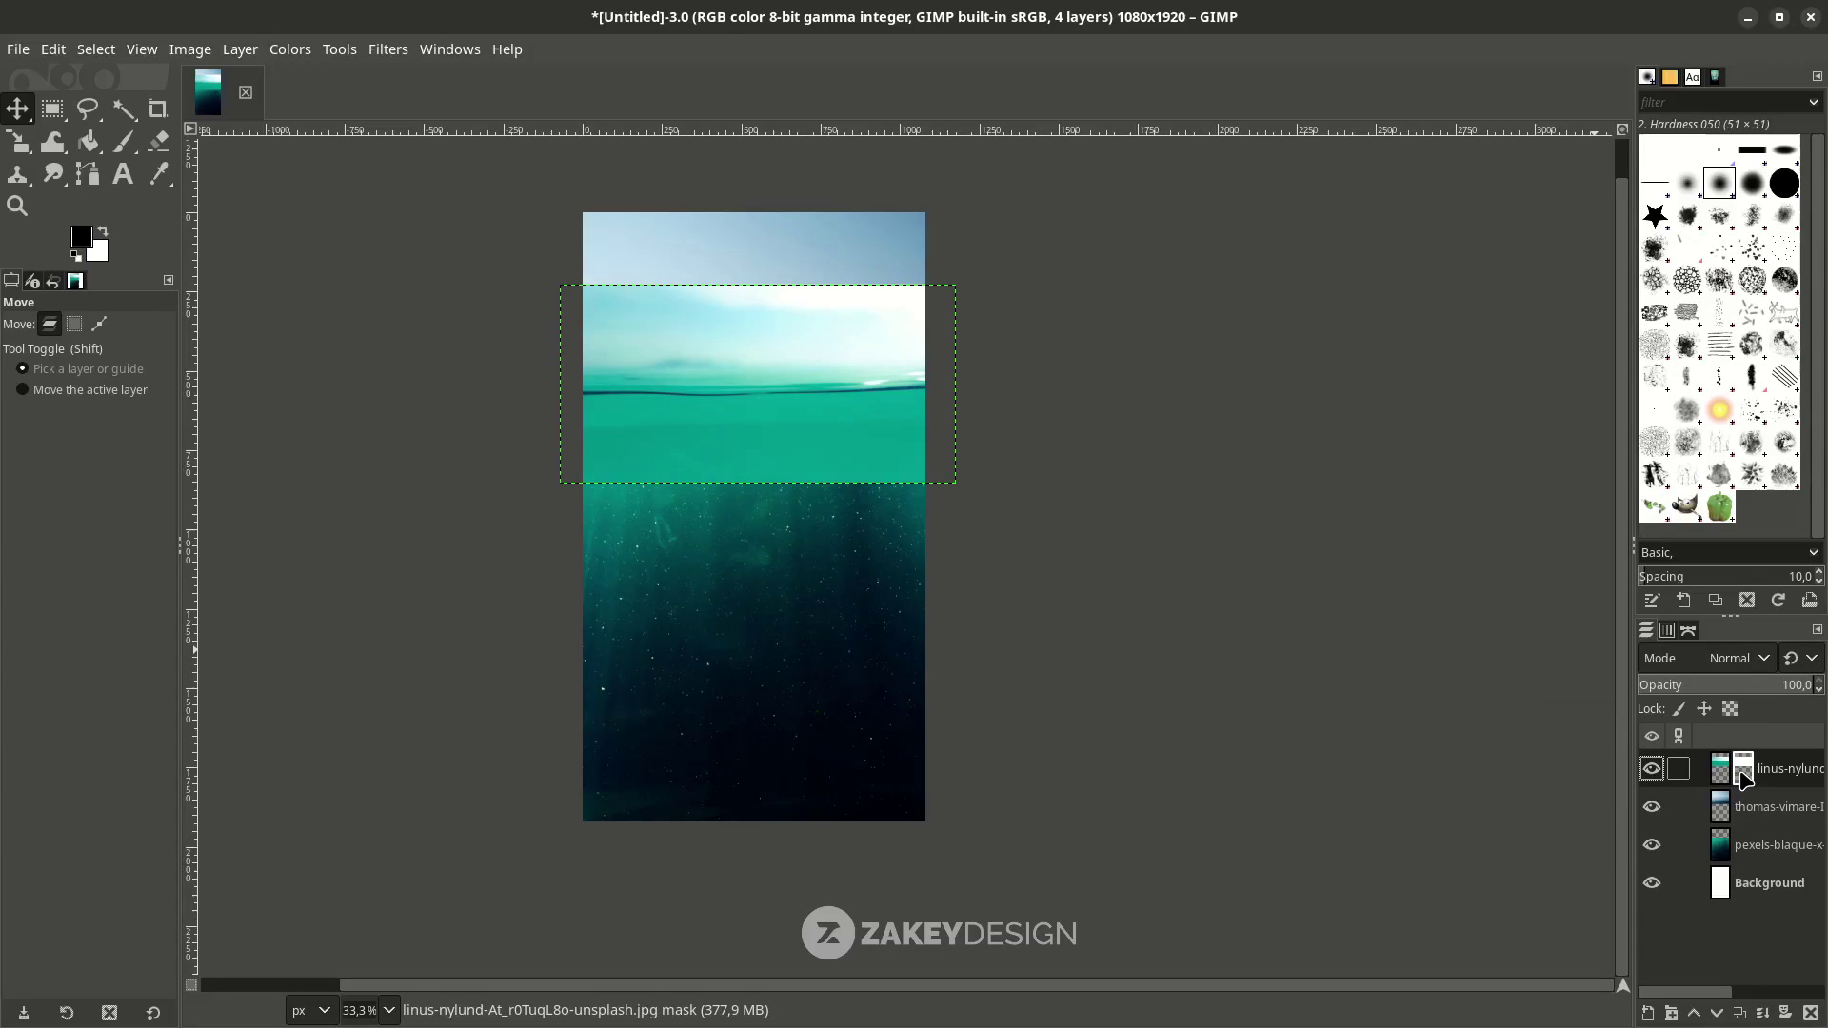
Paint black with a 460 px brush over the sky and horizon to reveal the calm sea.
click(125, 155)
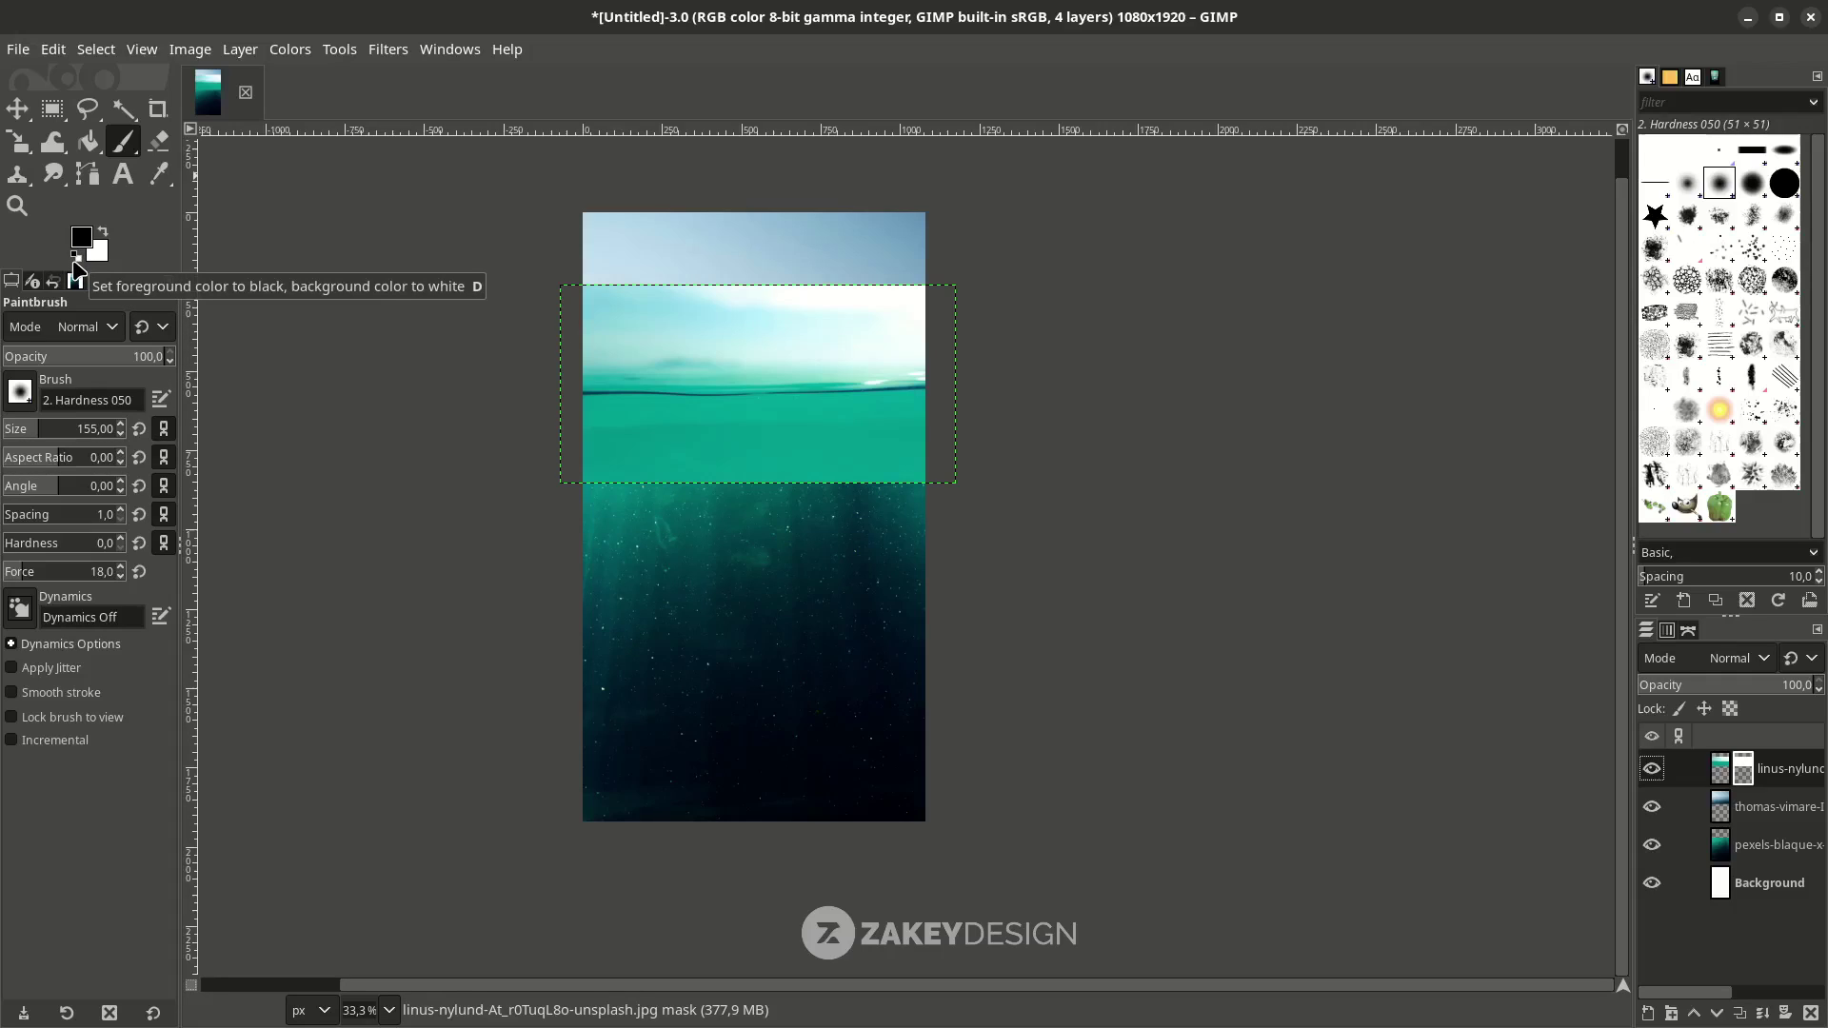
click(76, 269)
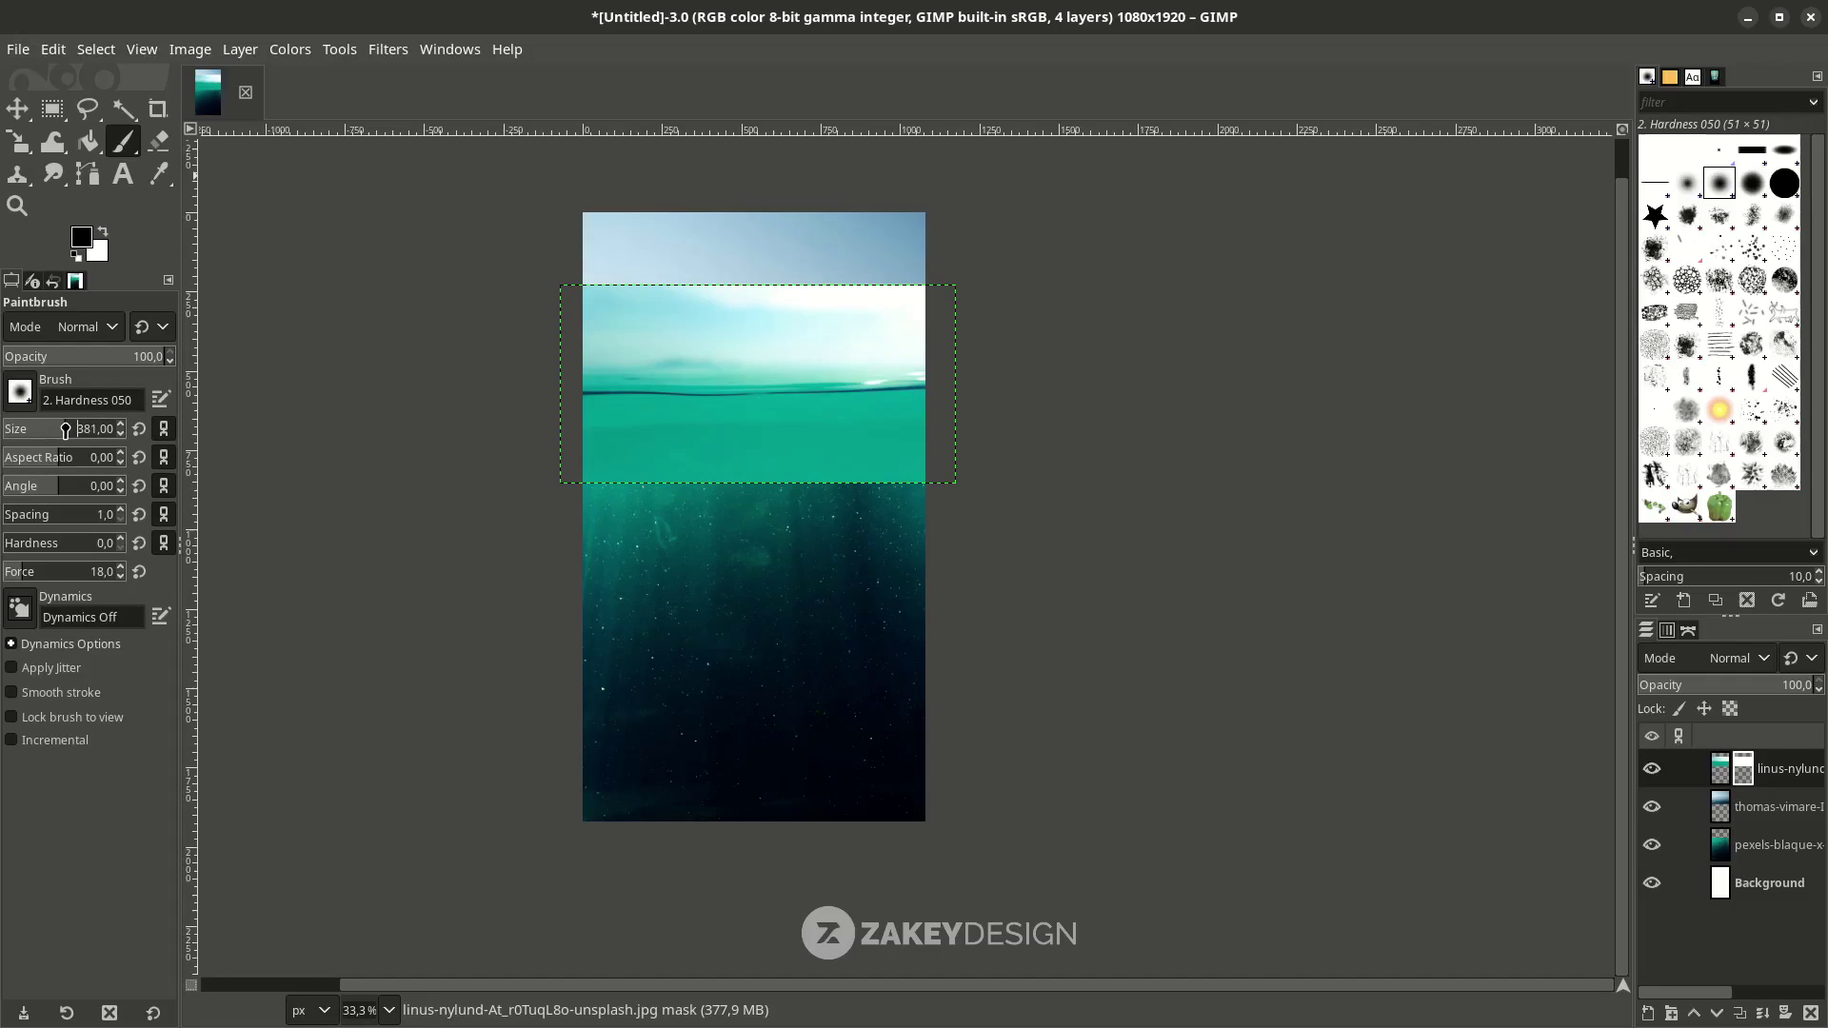
click(66, 428)
scroll(719, 335, up, 2)
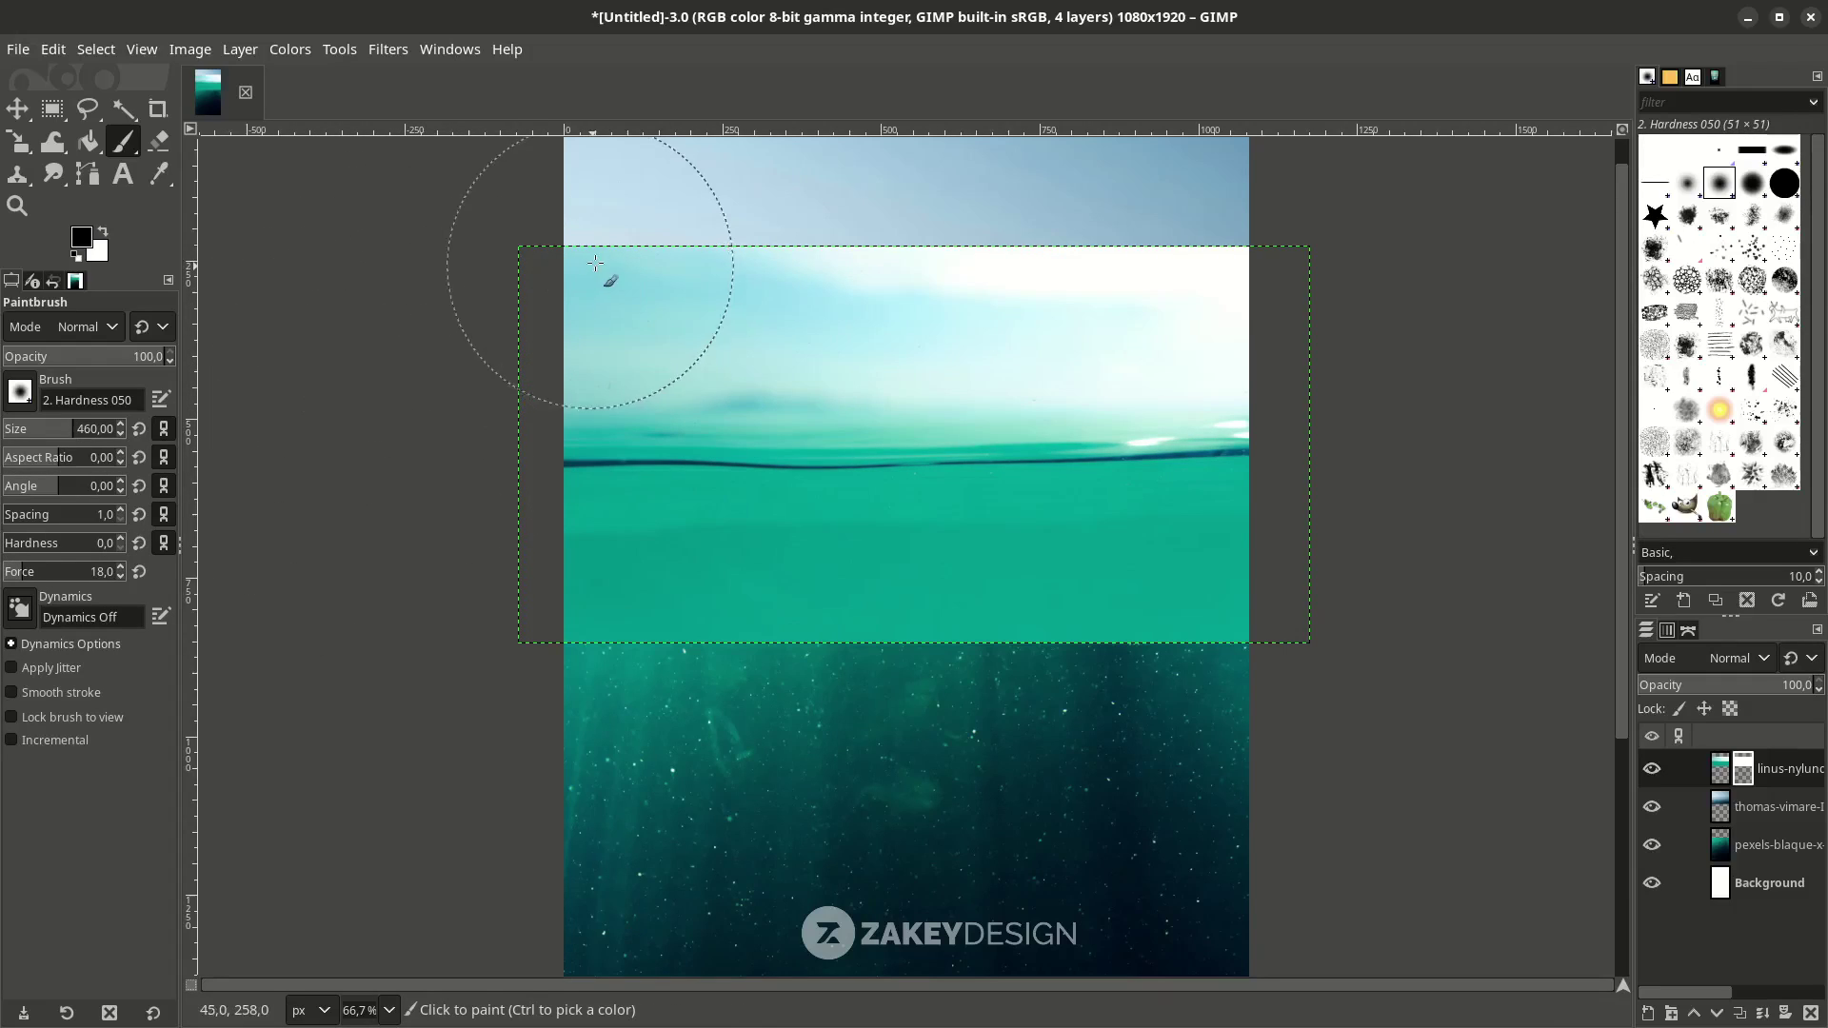
mouse_move(571, 264)
mouse_down()
mouse_move(1271, 252)
mouse_move(857, 310)
mouse_move(470, 317)
mouse_move(856, 286)
mouse_move(1314, 294)
mouse_move(412, 306)
mouse_move(848, 306)
mouse_up()
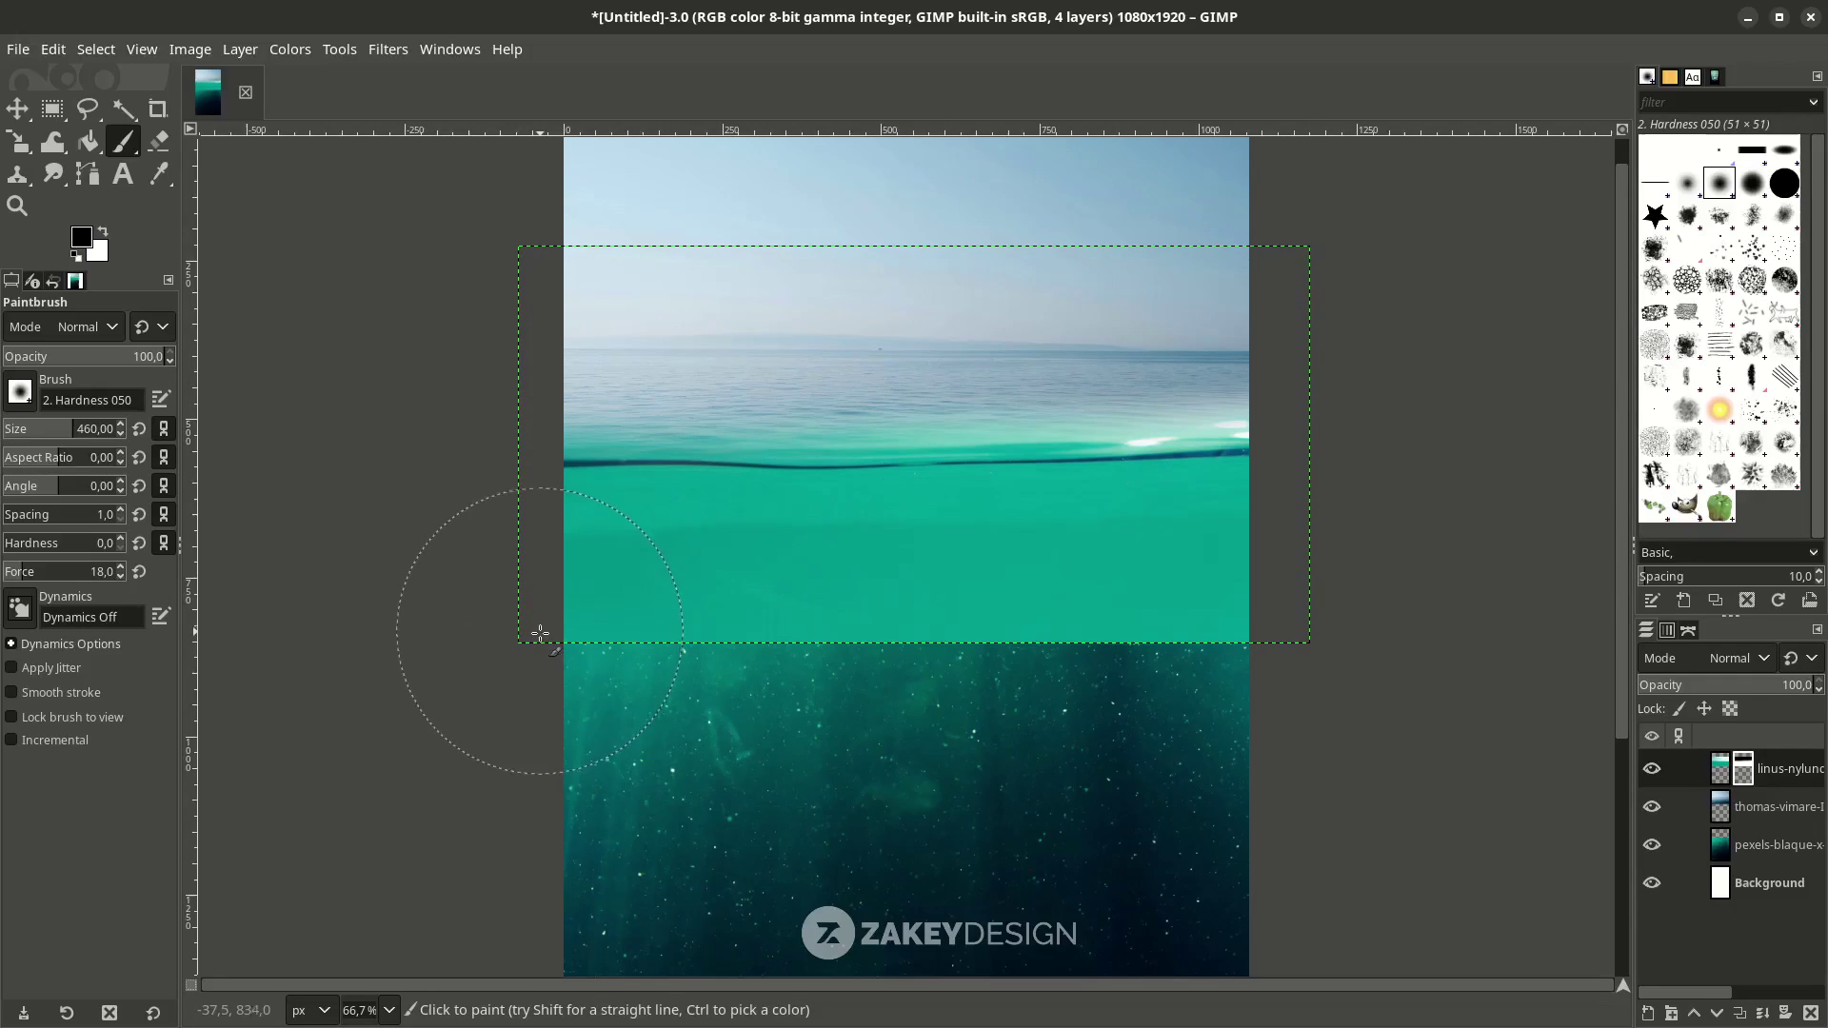
mouse_move(543, 632)
mouse_down()
mouse_move(1363, 640)
mouse_move(1258, 608)
mouse_move(492, 604)
mouse_move(1305, 606)
mouse_move(722, 598)
mouse_up()
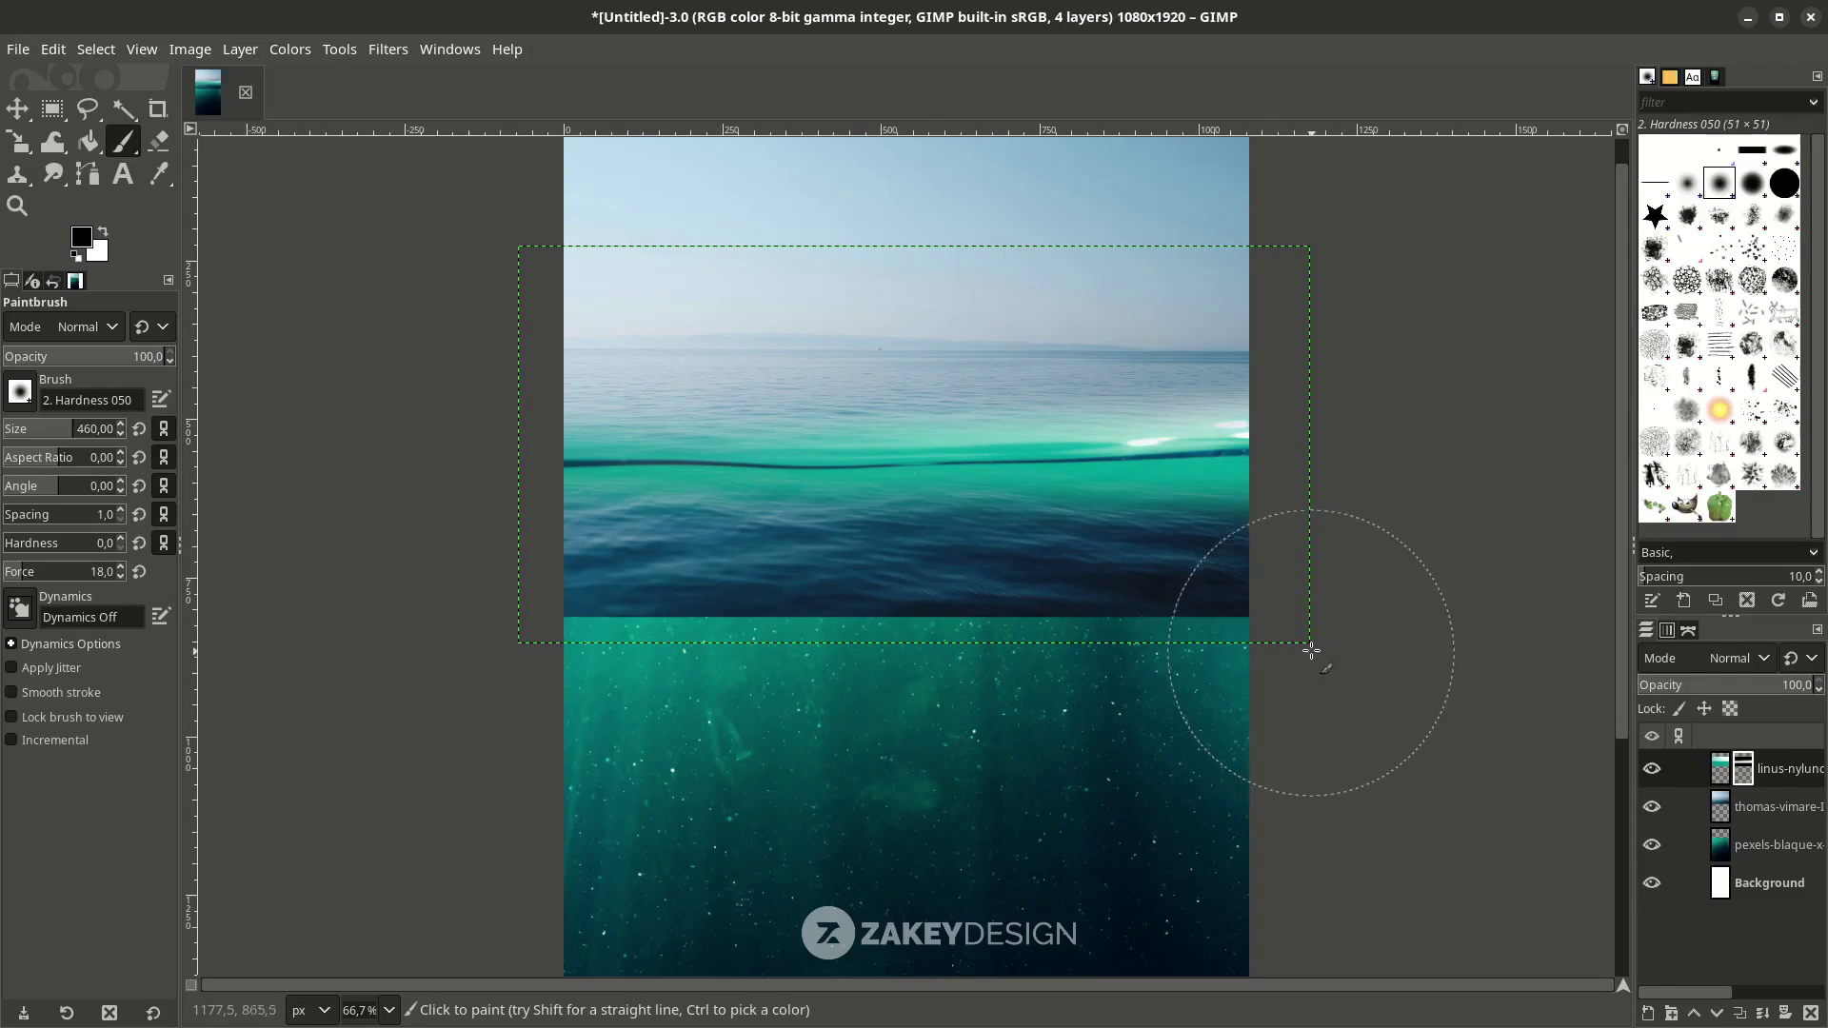
click(1780, 808)
right_click(1780, 810)
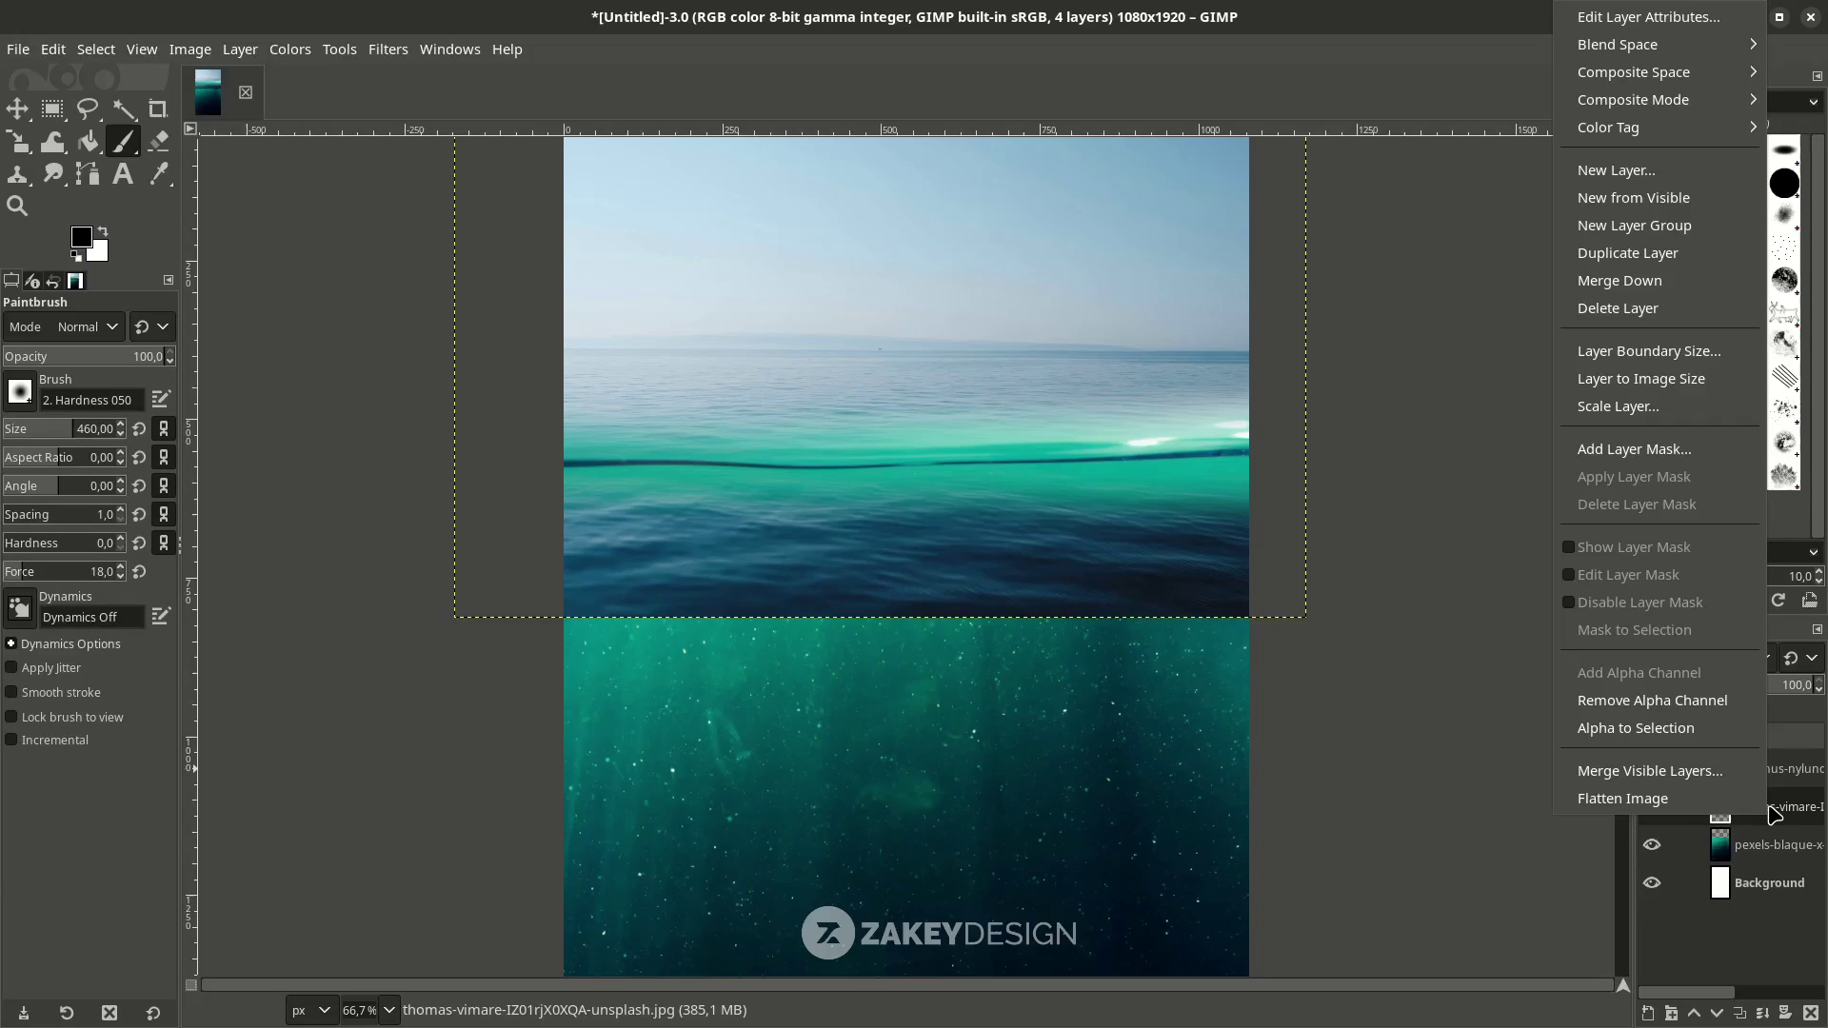
Add a white mask to the thomas-vimare layer and paint black across its lower half.
click(1661, 462)
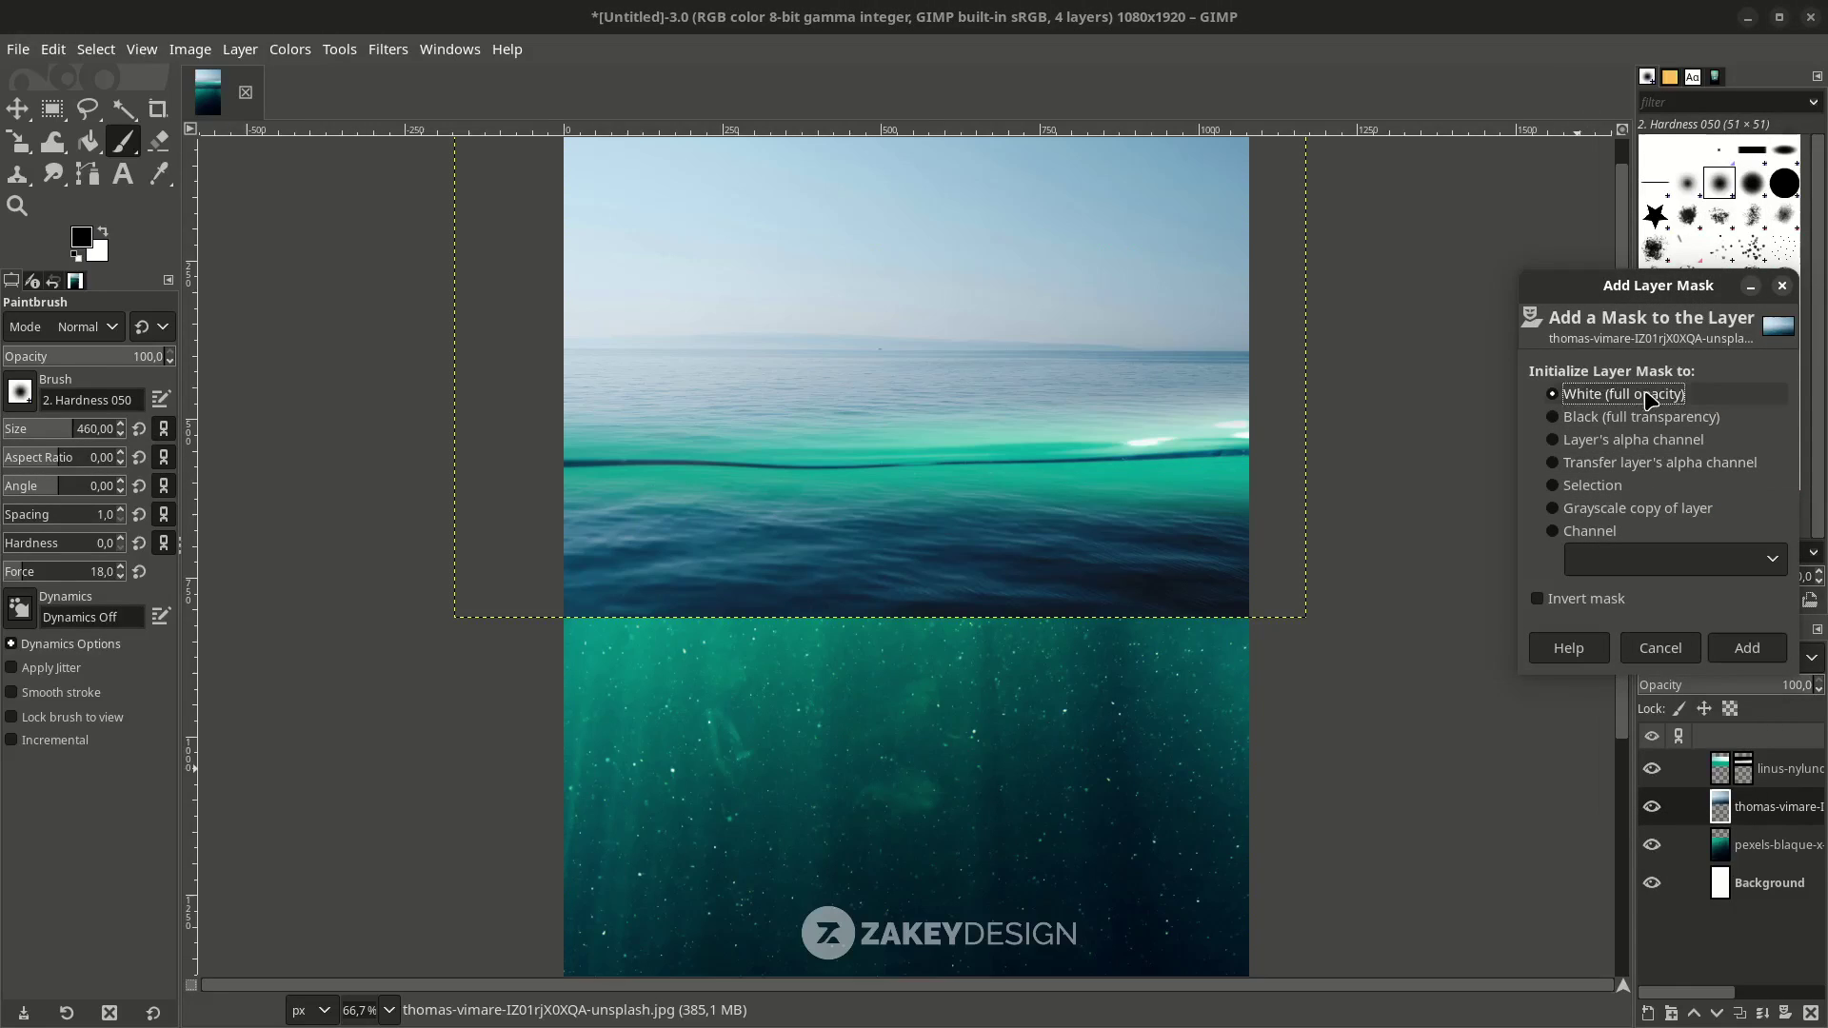
click(1747, 649)
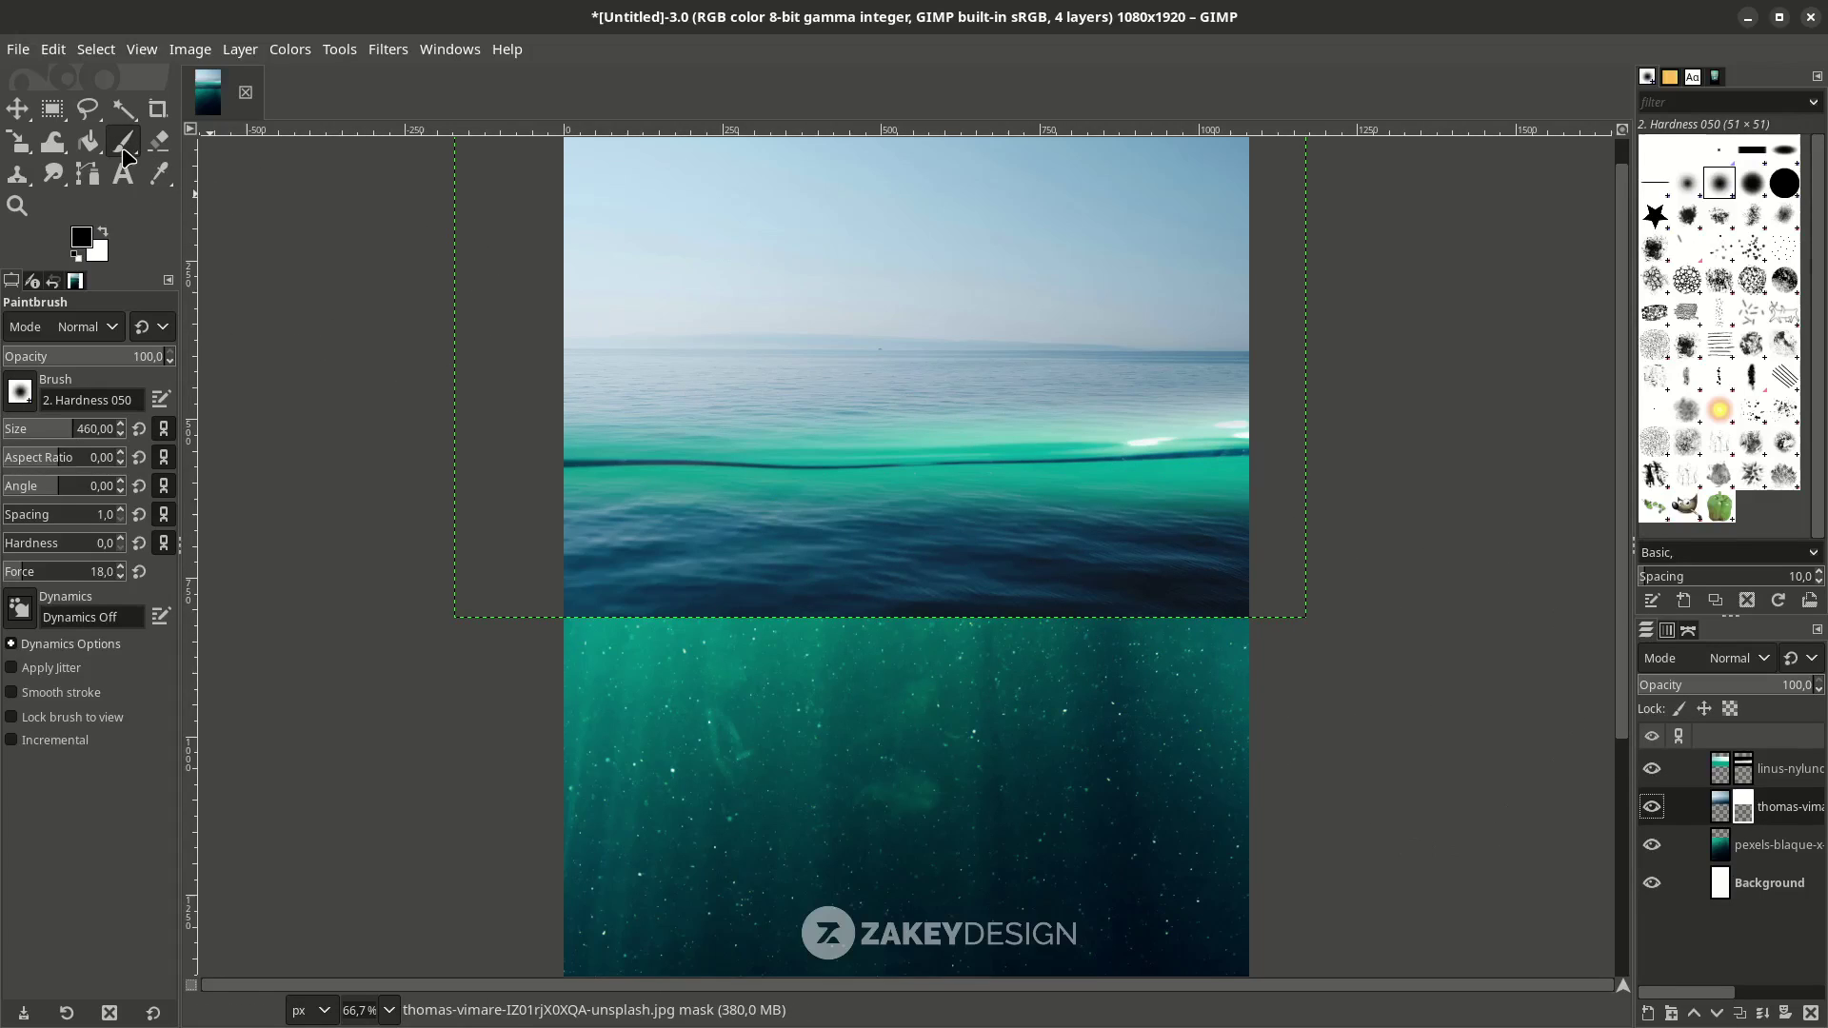
mouse_move(1261, 603)
mouse_down()
mouse_move(661, 627)
mouse_move(549, 613)
mouse_move(814, 590)
mouse_move(1253, 602)
mouse_move(1086, 580)
mouse_move(544, 596)
mouse_up()
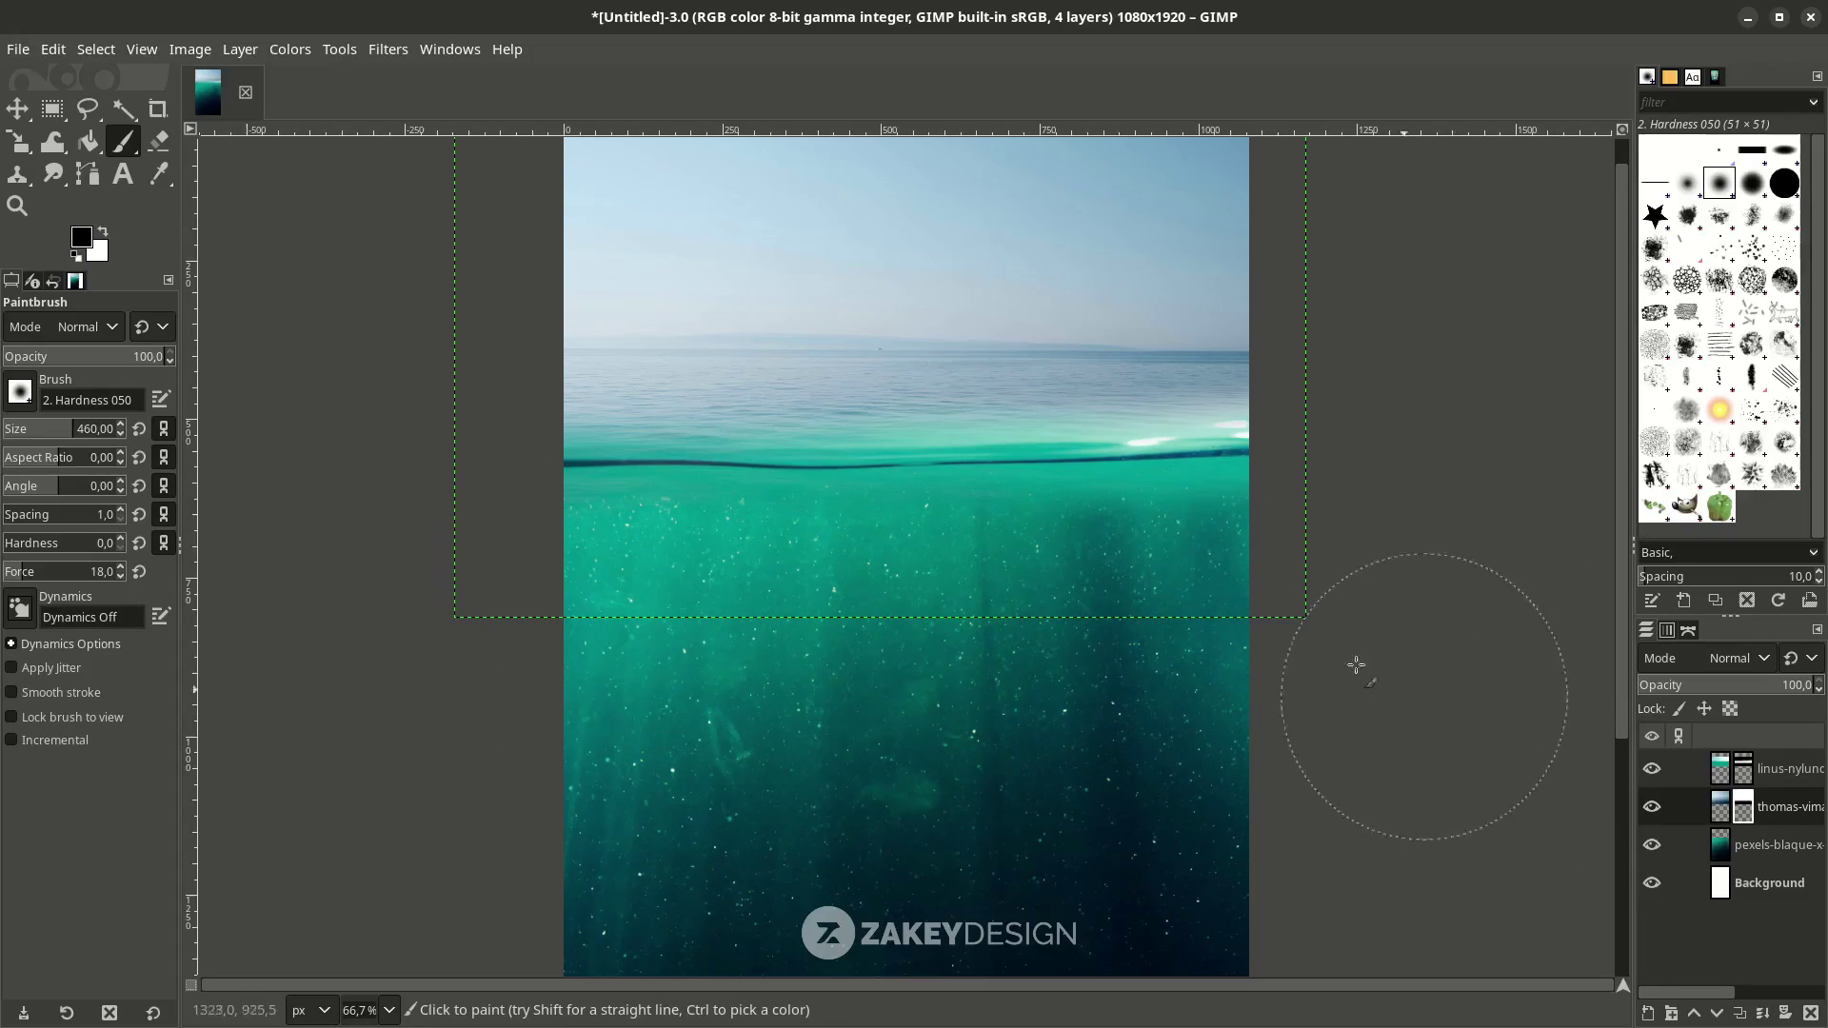
key(minus)
scroll(856, 476, down, 3)
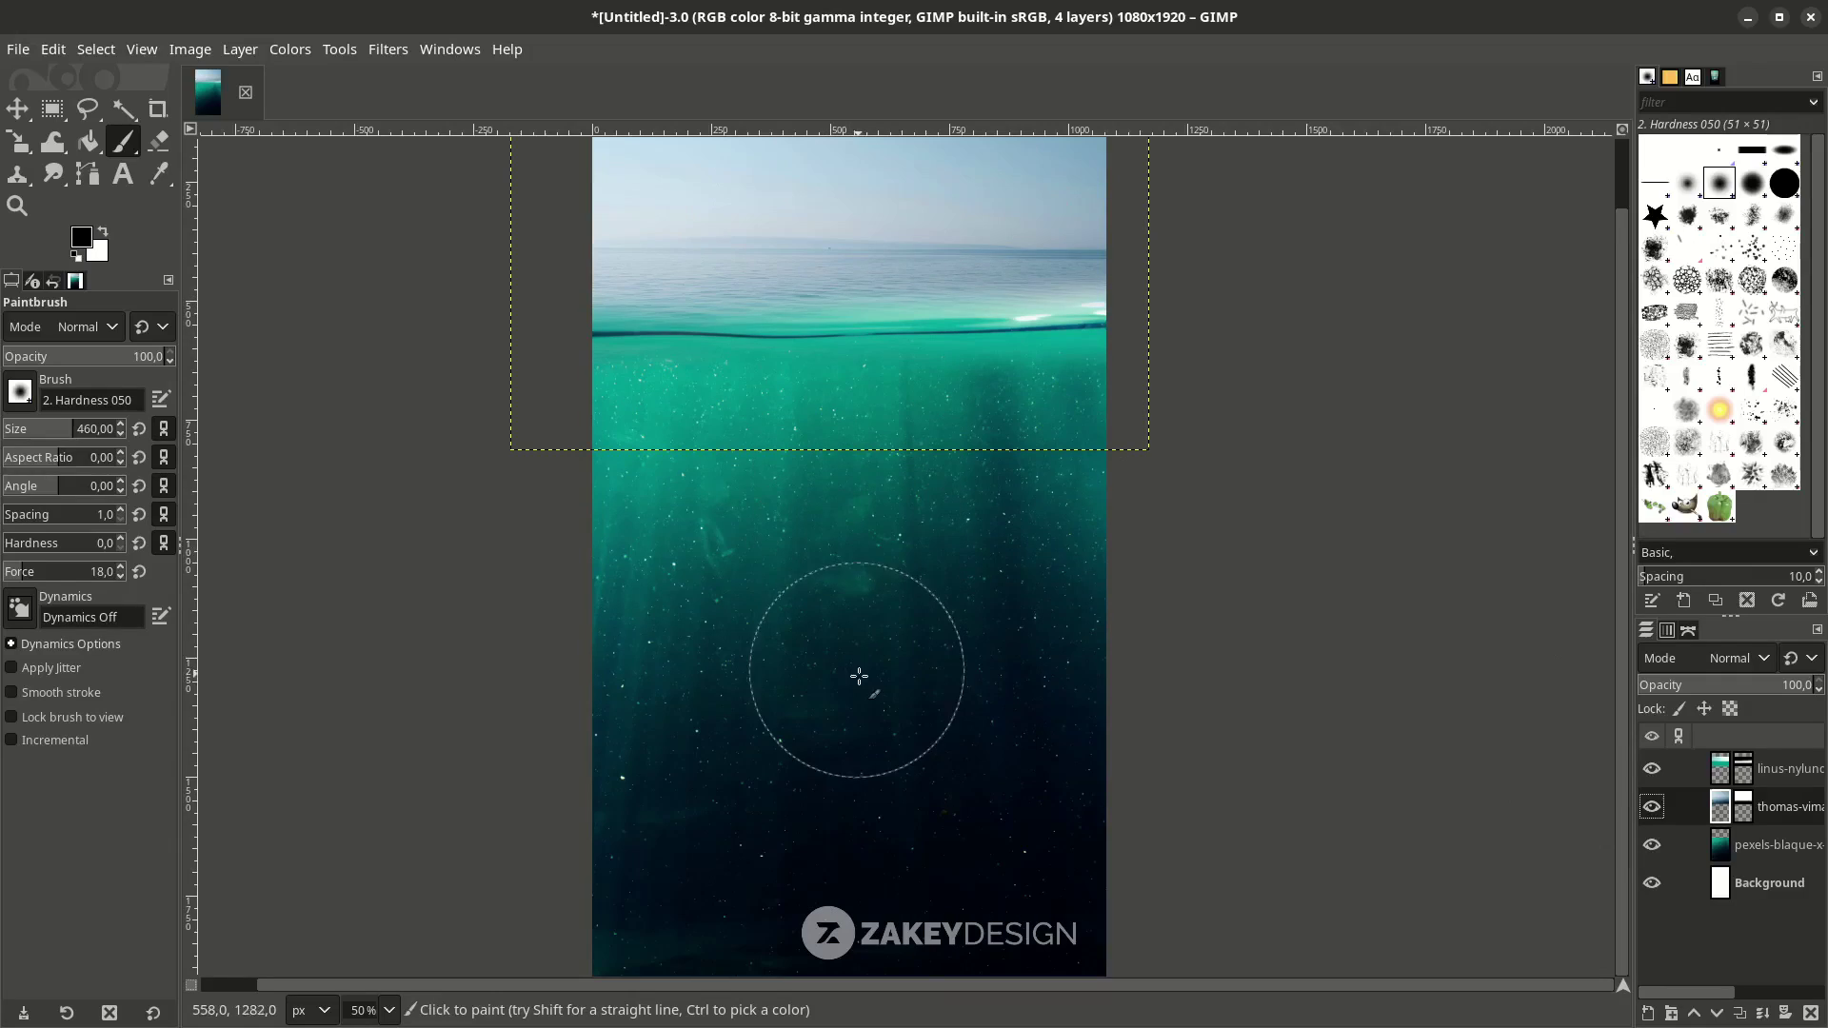
scroll(814, 777, up, 2)
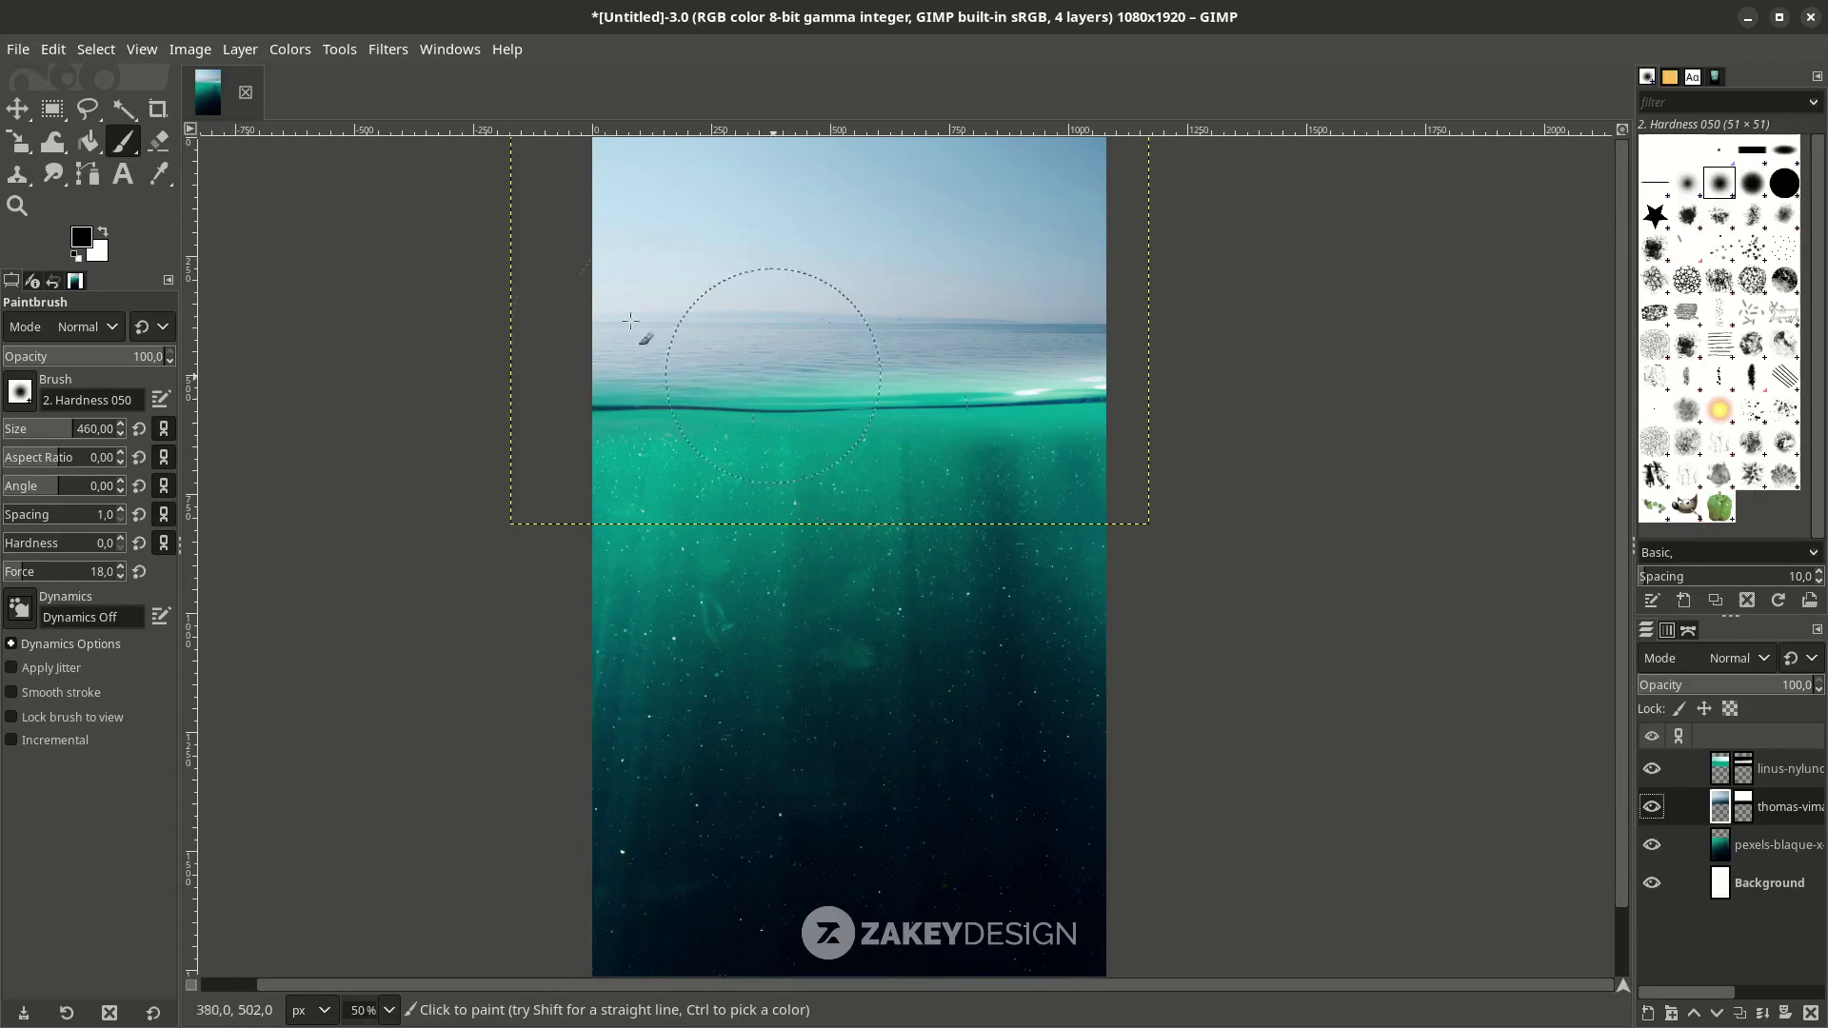
Apply a Color Temperature adjustment to the calm-sea layer, lowering the intended temperature.
click(295, 51)
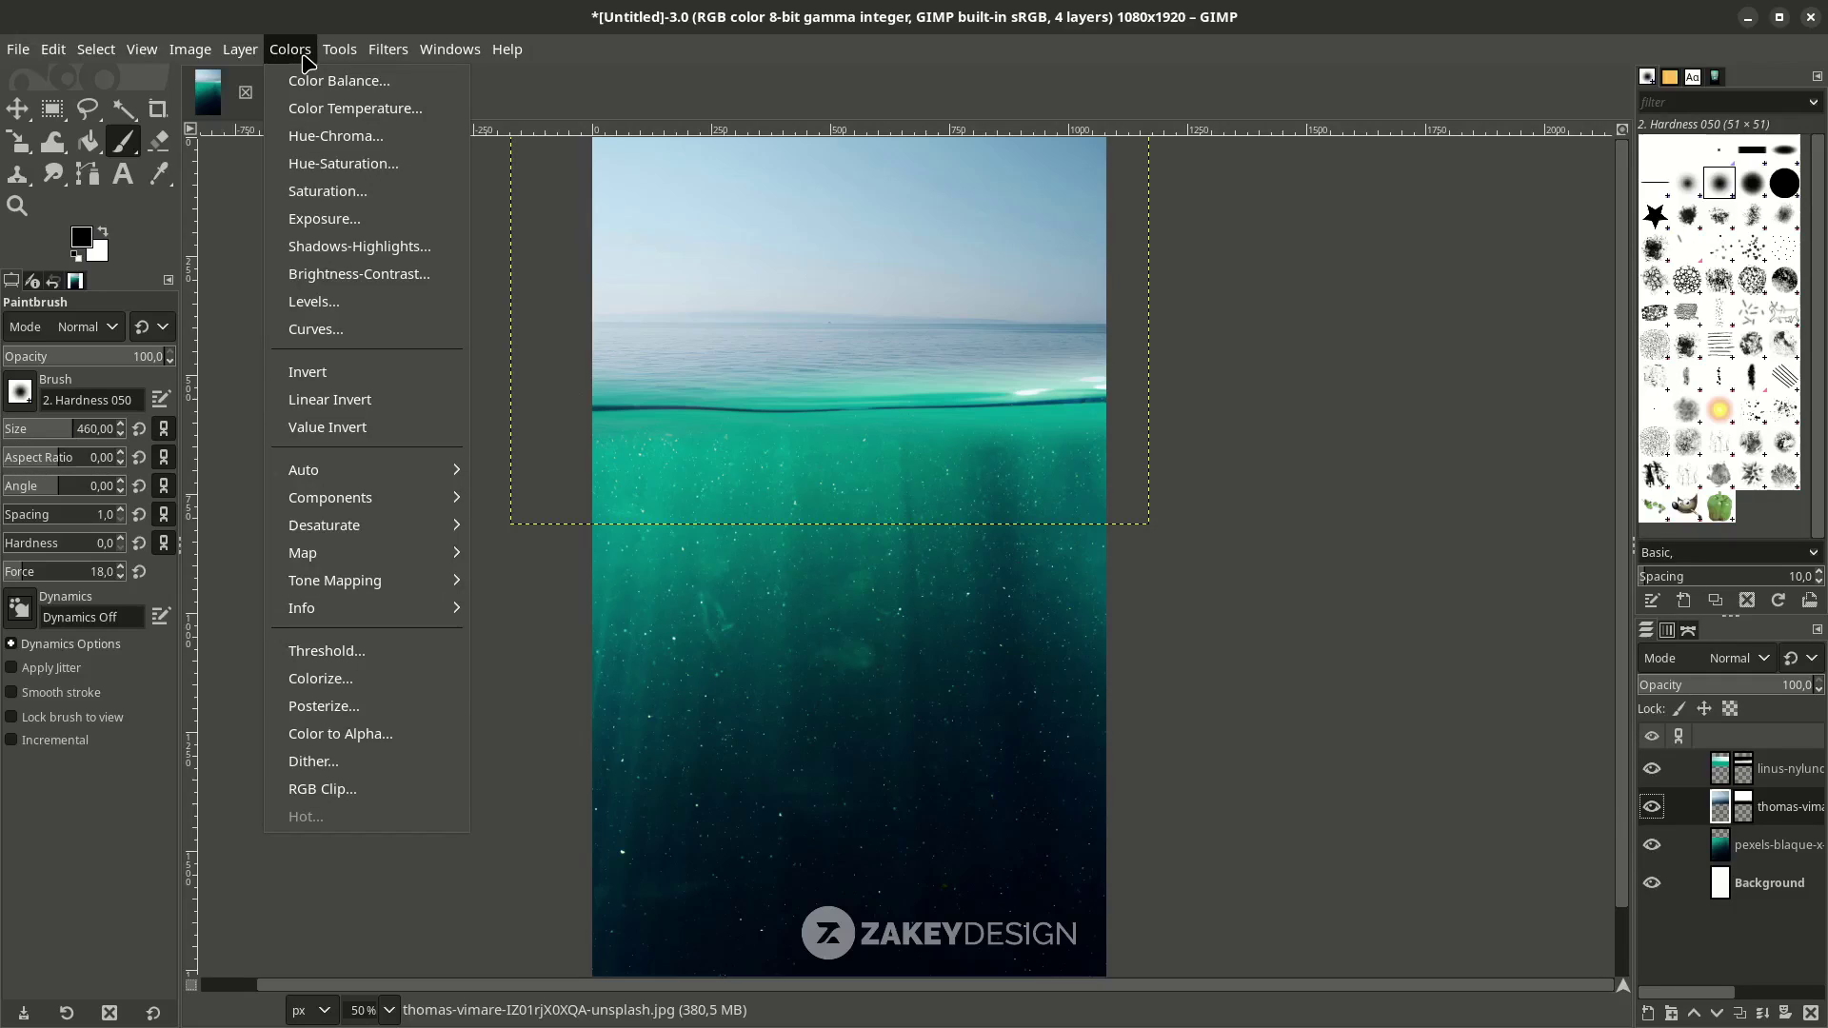
click(352, 108)
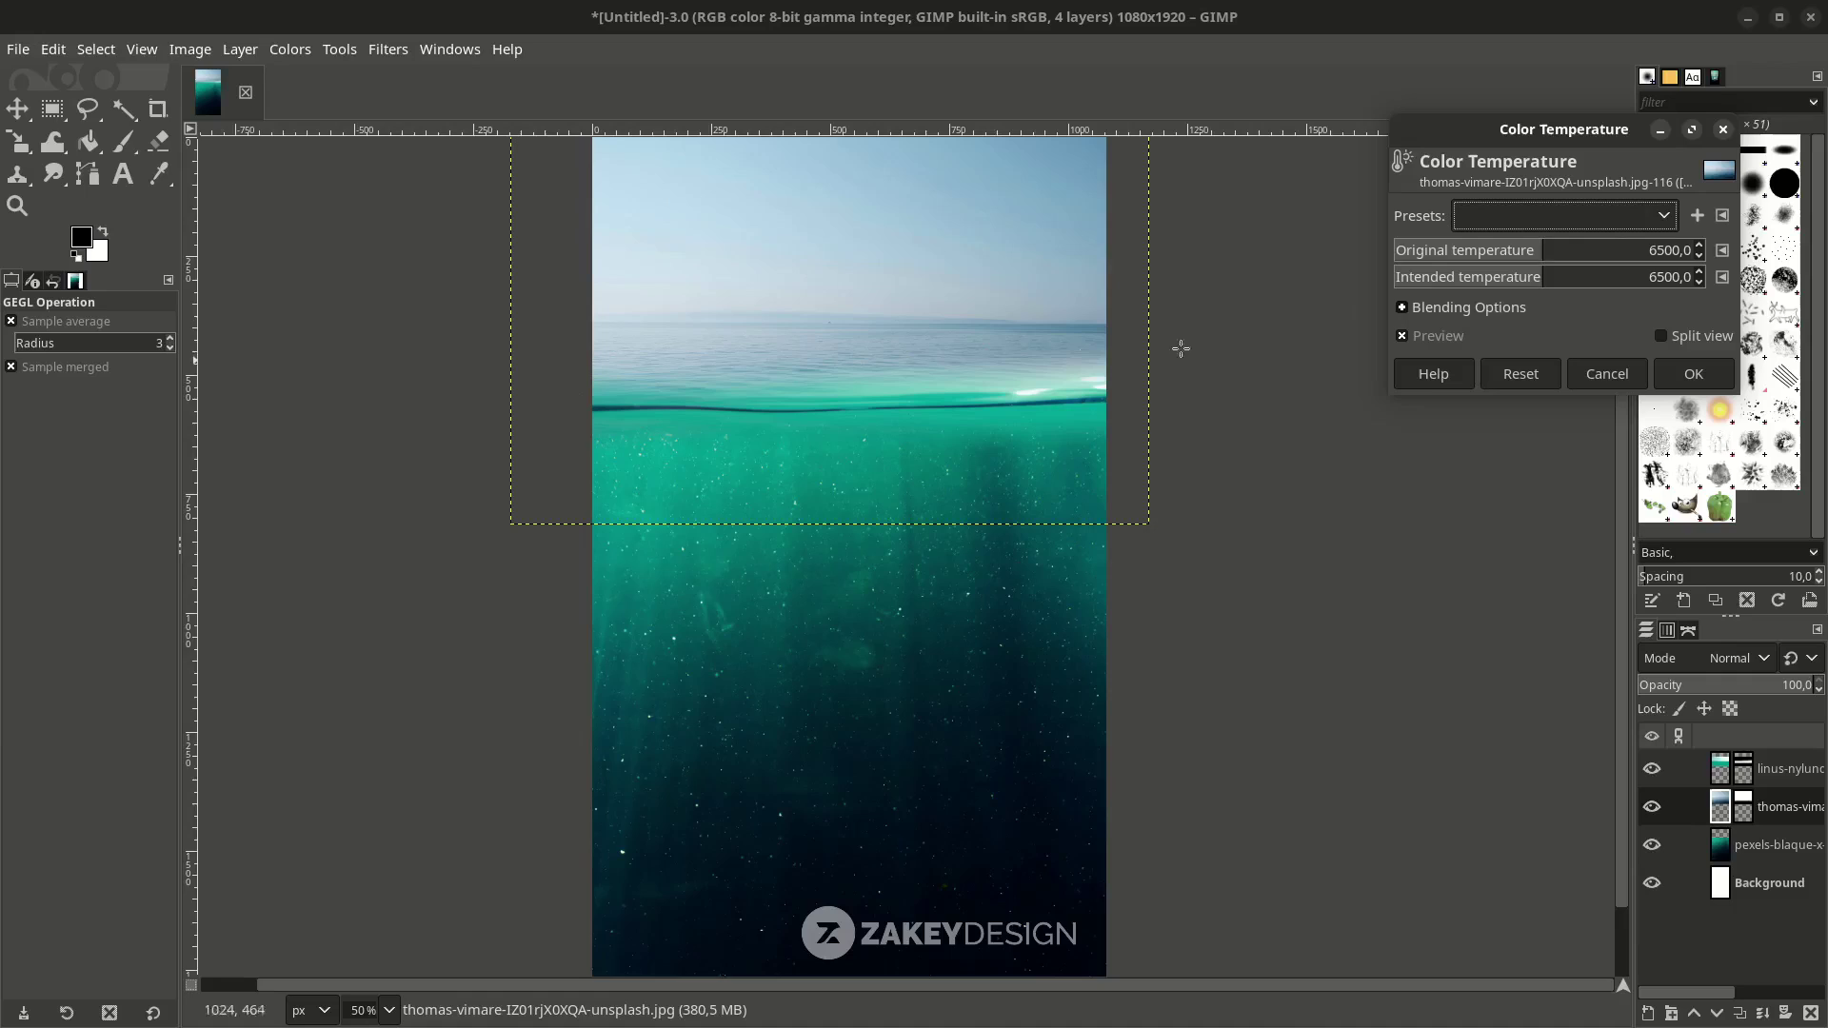
drag(1536, 259, 1501, 285)
key(minus)
drag(1634, 252, 1554, 264)
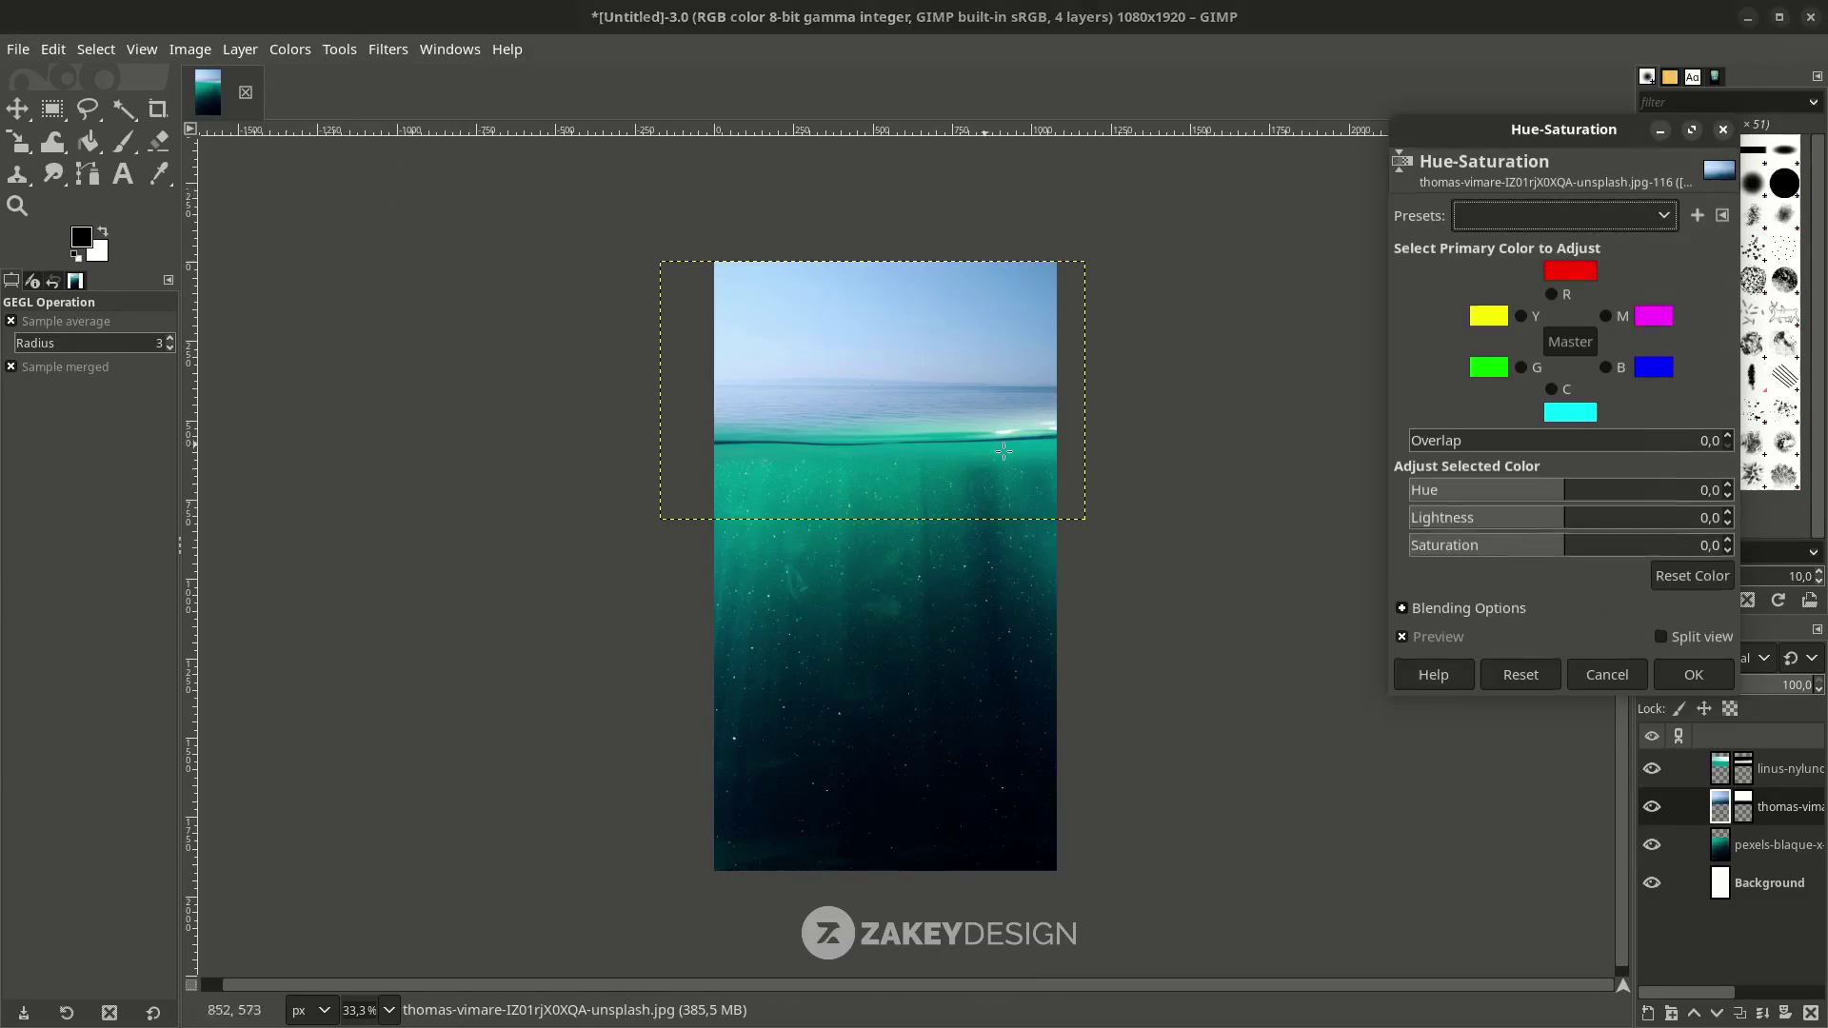
scroll(1322, 355, up, 1)
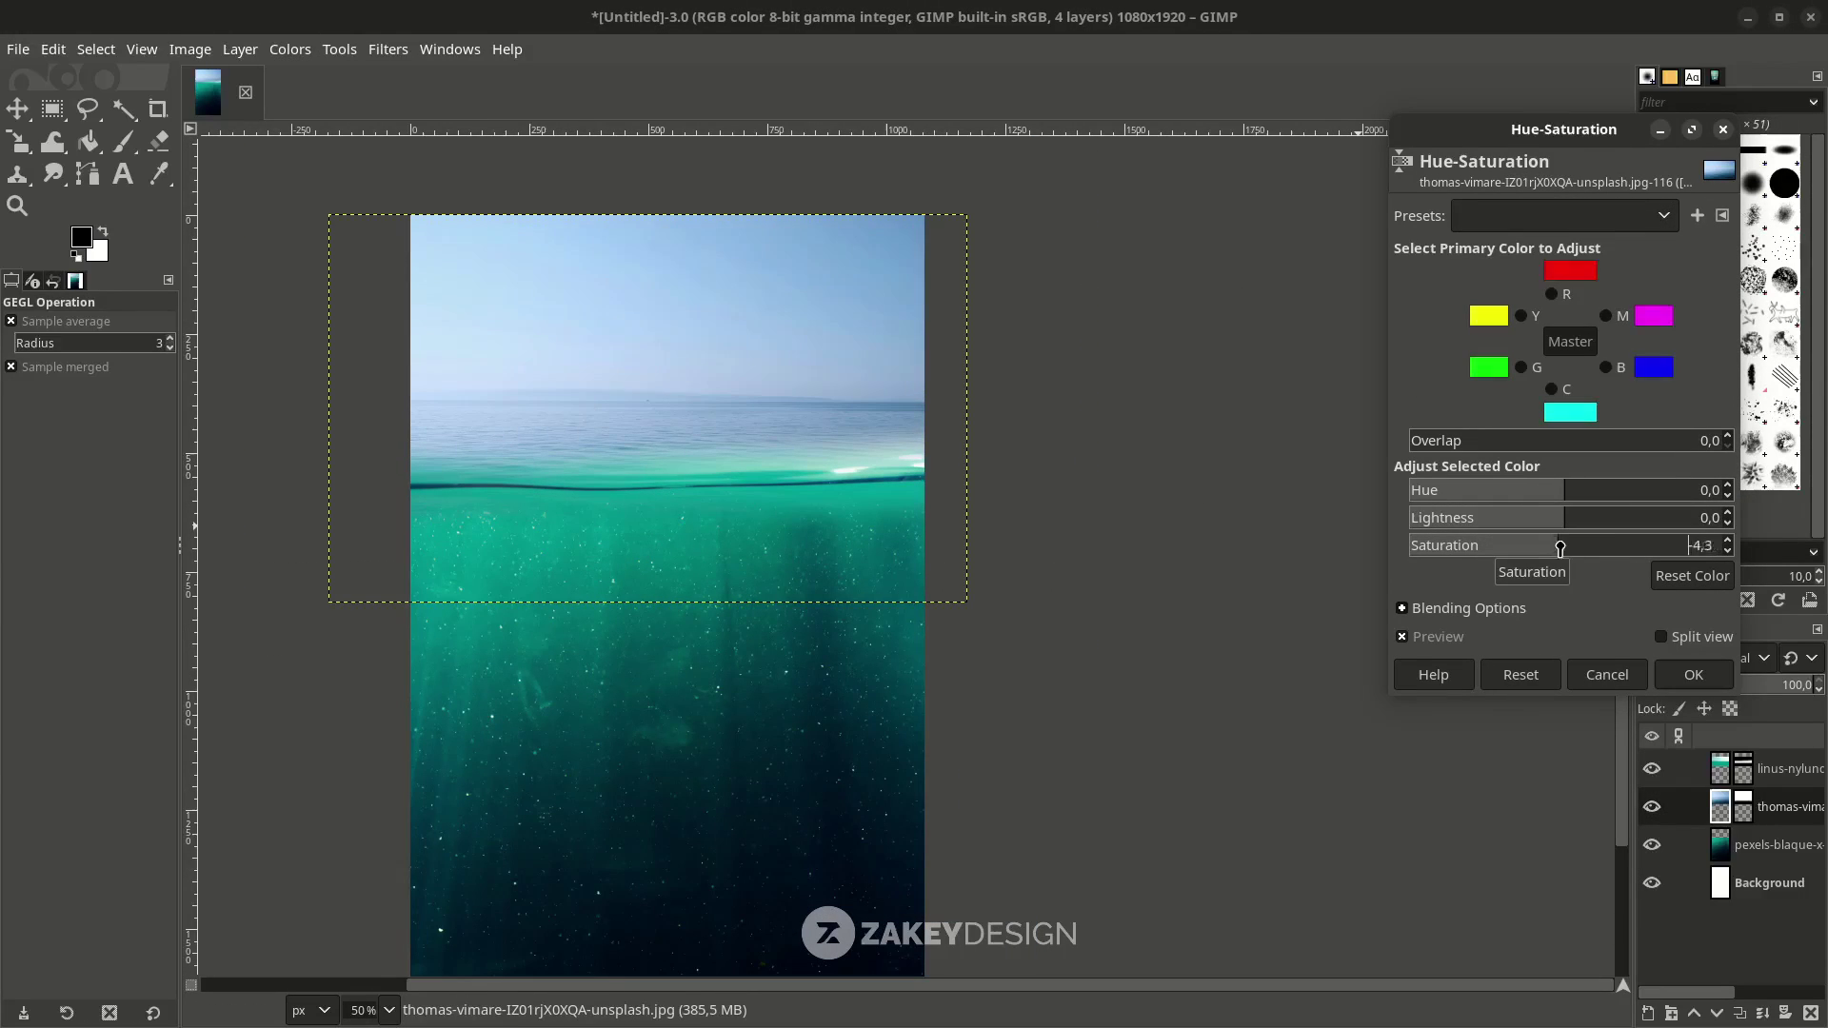
Shift Hue-Saturation to Hue -31.8 and Saturation 4.9 for an aqua teal.
drag(1567, 551, 1607, 550)
click(1554, 492)
drag(1554, 492, 1549, 490)
scroll(673, 722, down, 1)
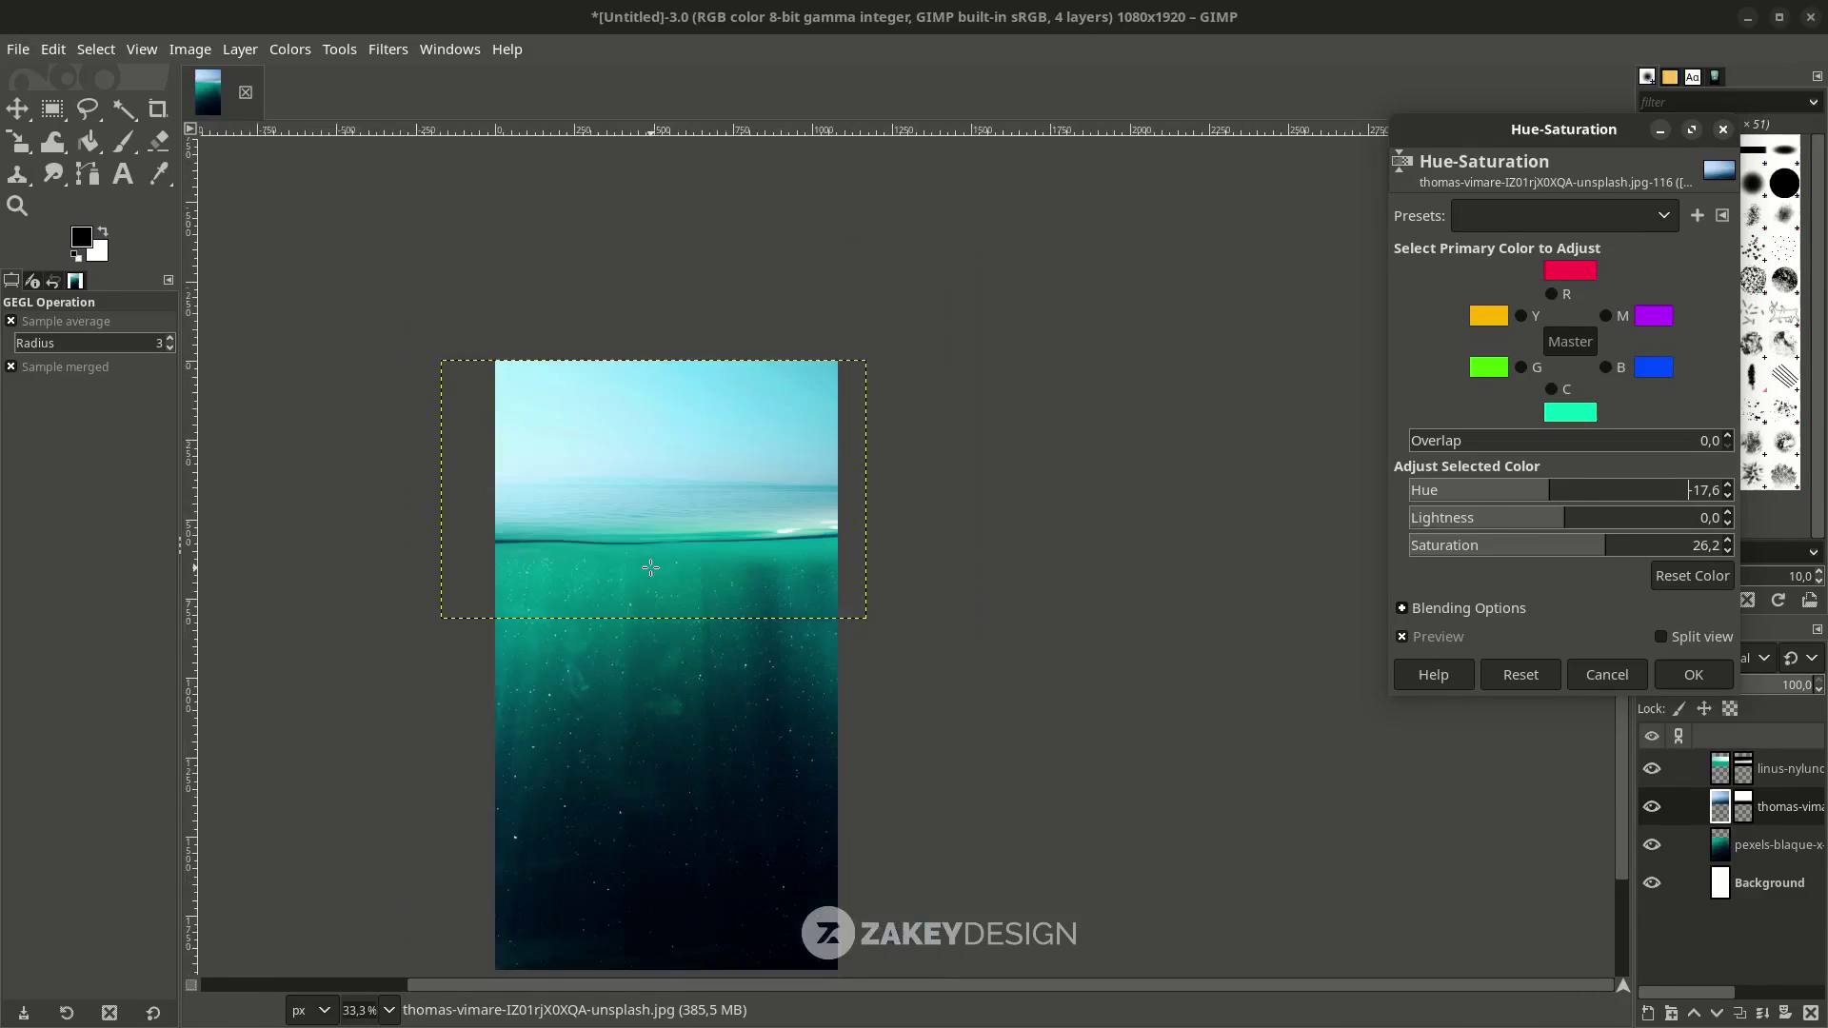
scroll(772, 754, up, 1)
scroll(694, 539, down, 1)
click(1616, 545)
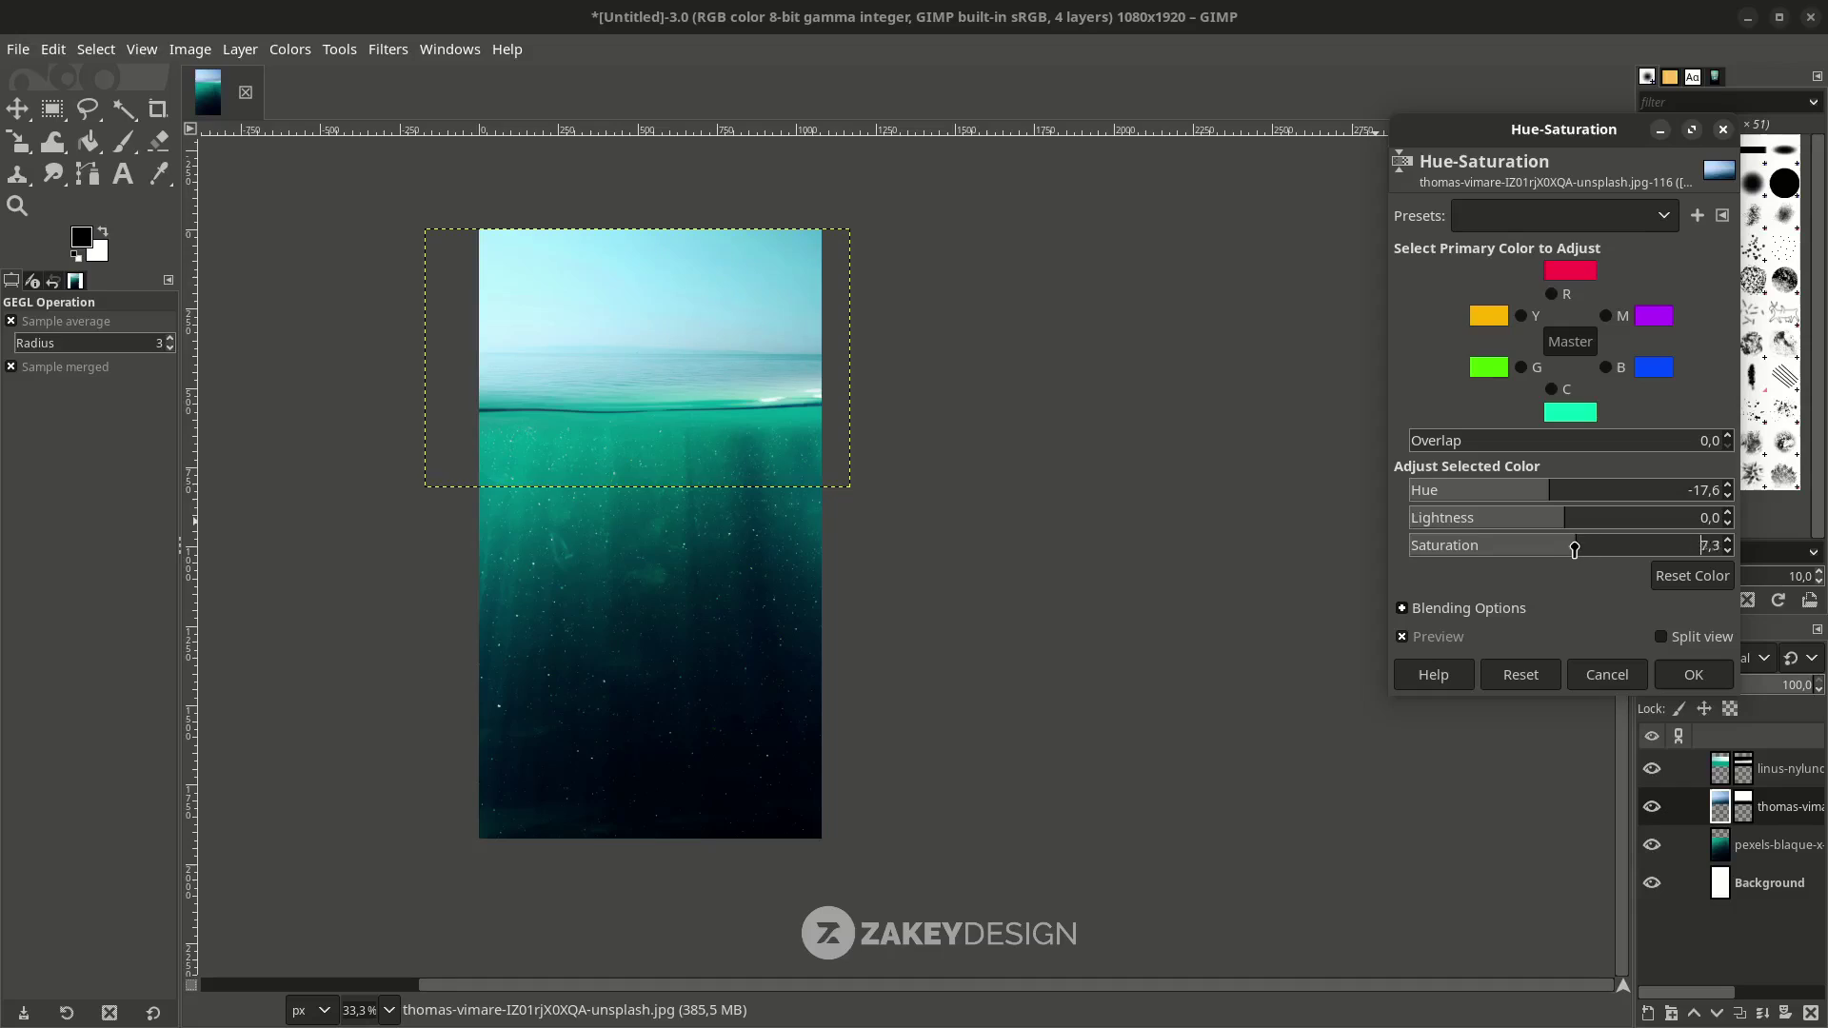
drag(1567, 551, 1536, 503)
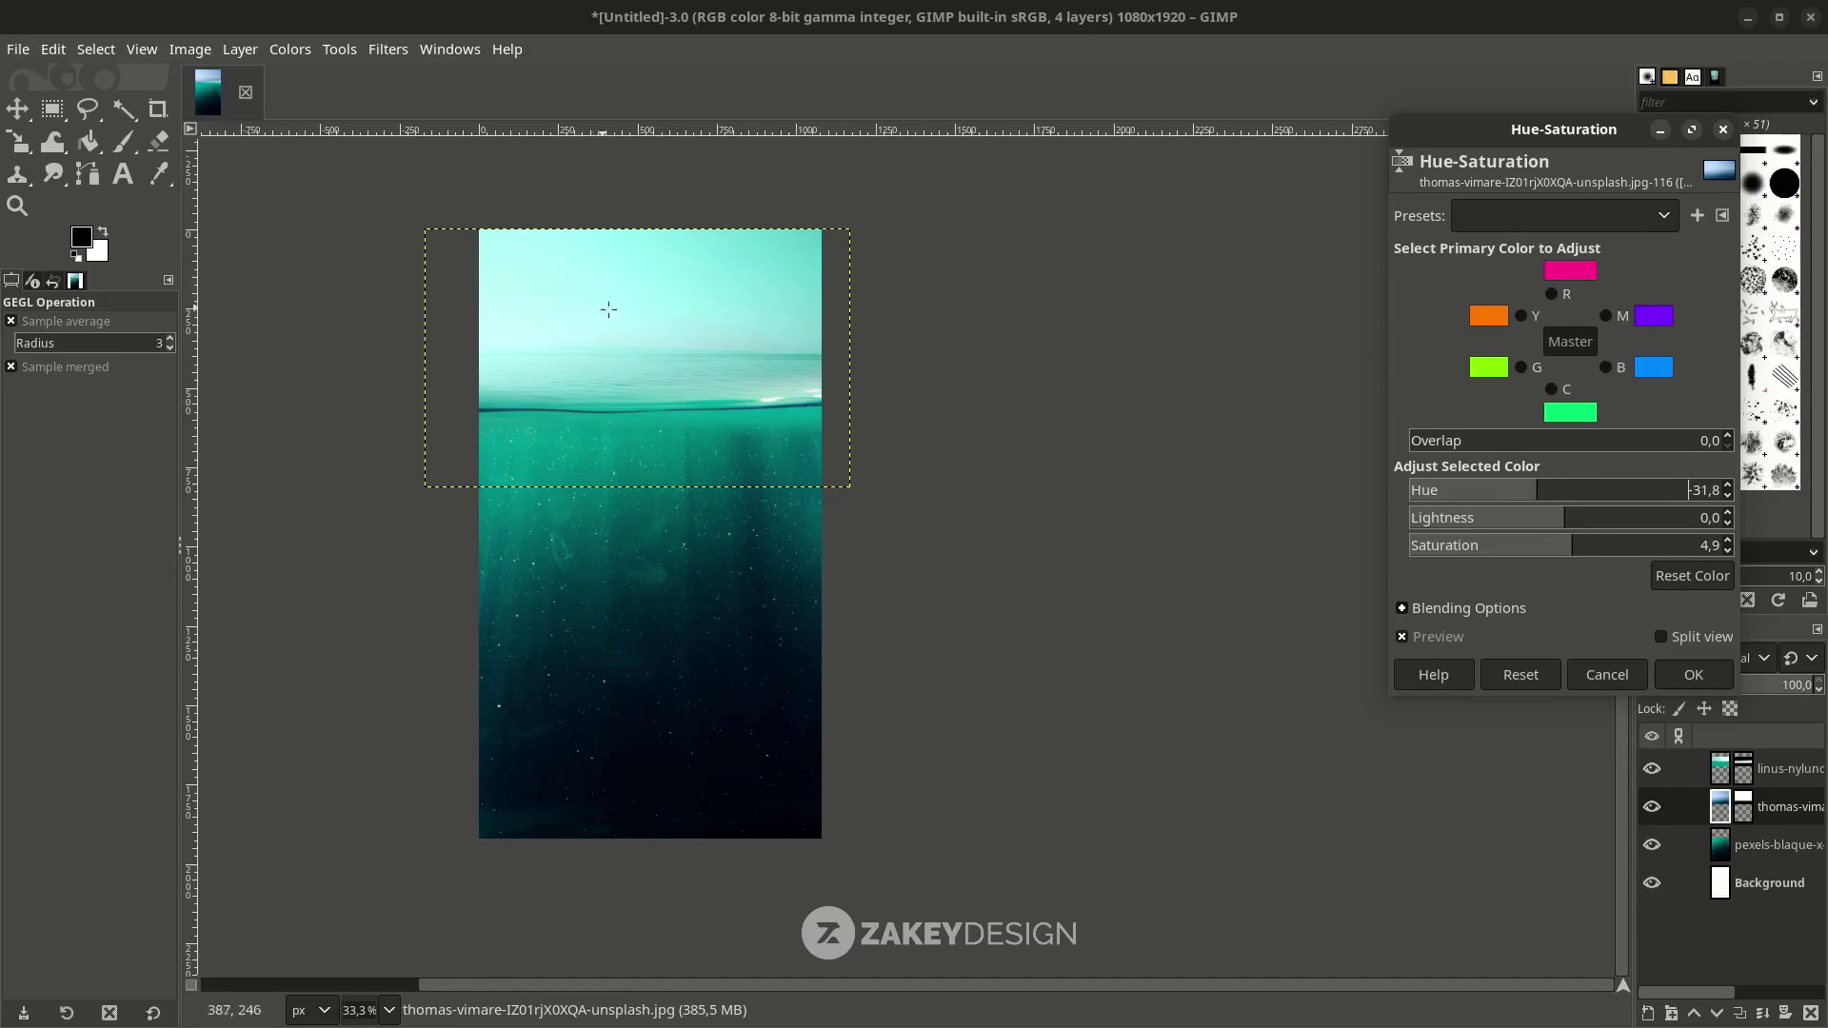
scroll(711, 439, up, 1)
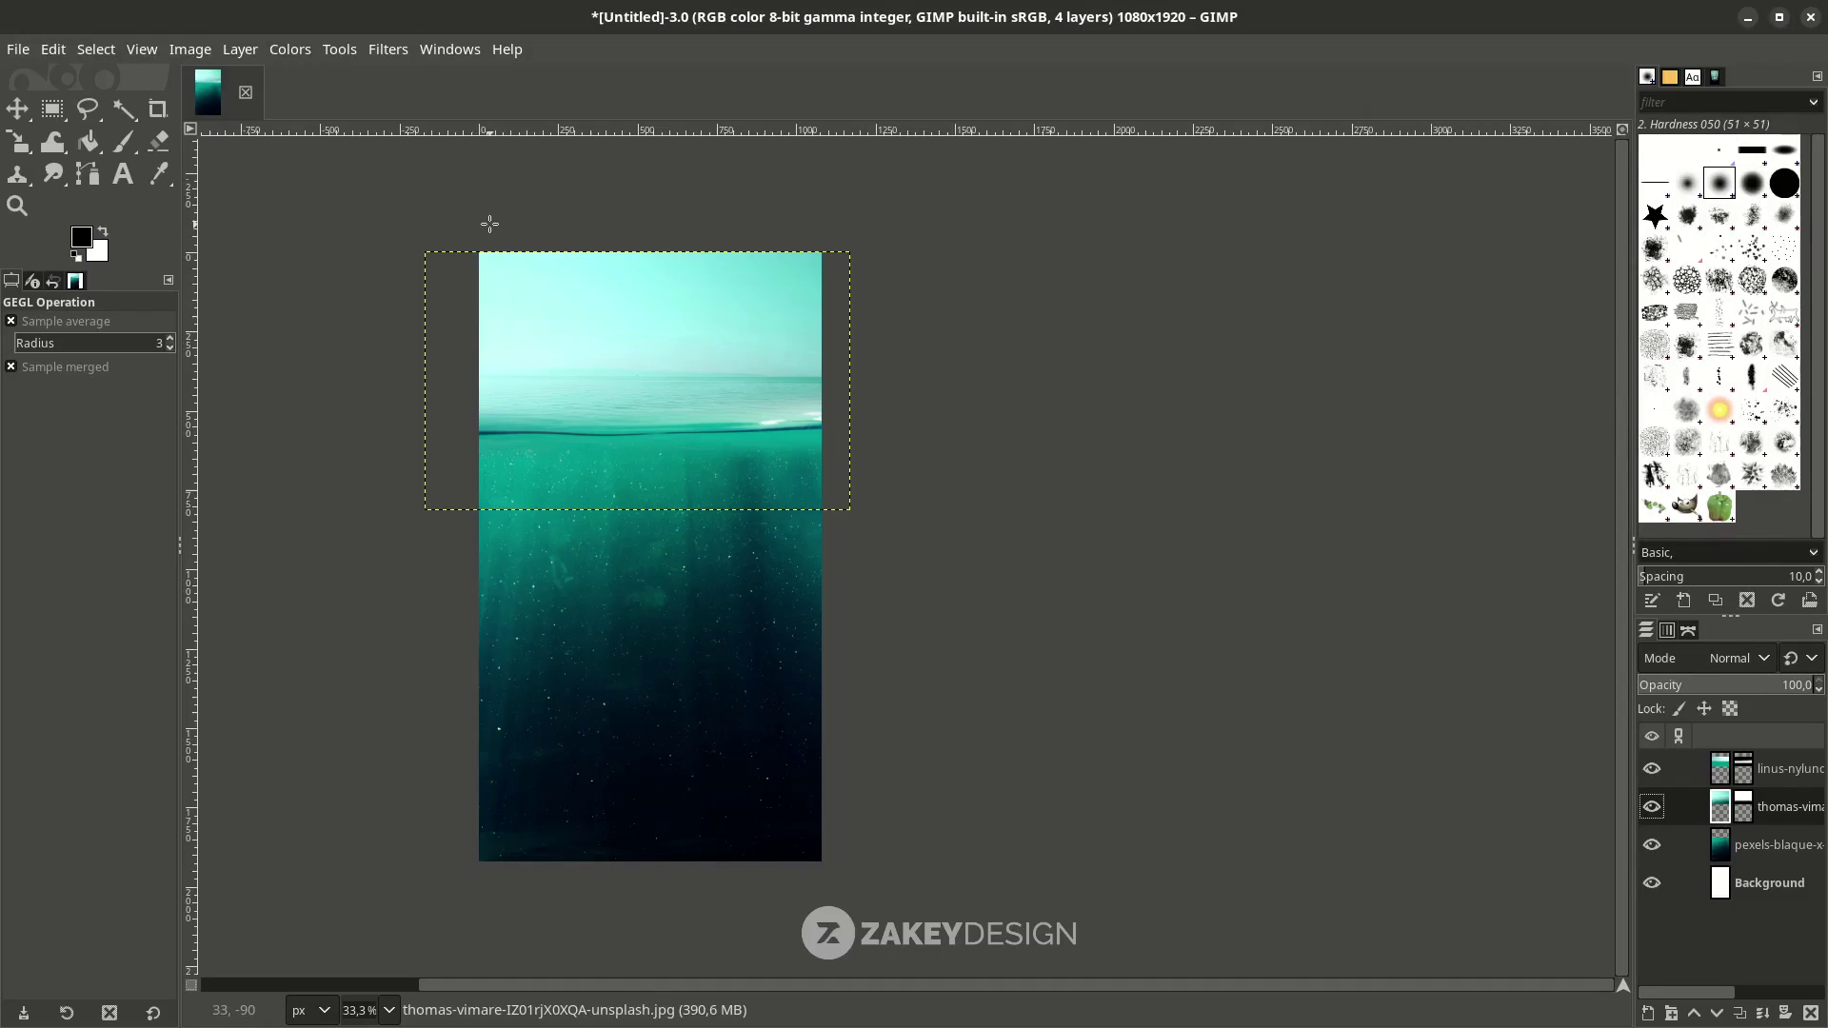
Darken the sea photo with a Curves point pulled from 147 down to 52.
click(290, 49)
click(305, 330)
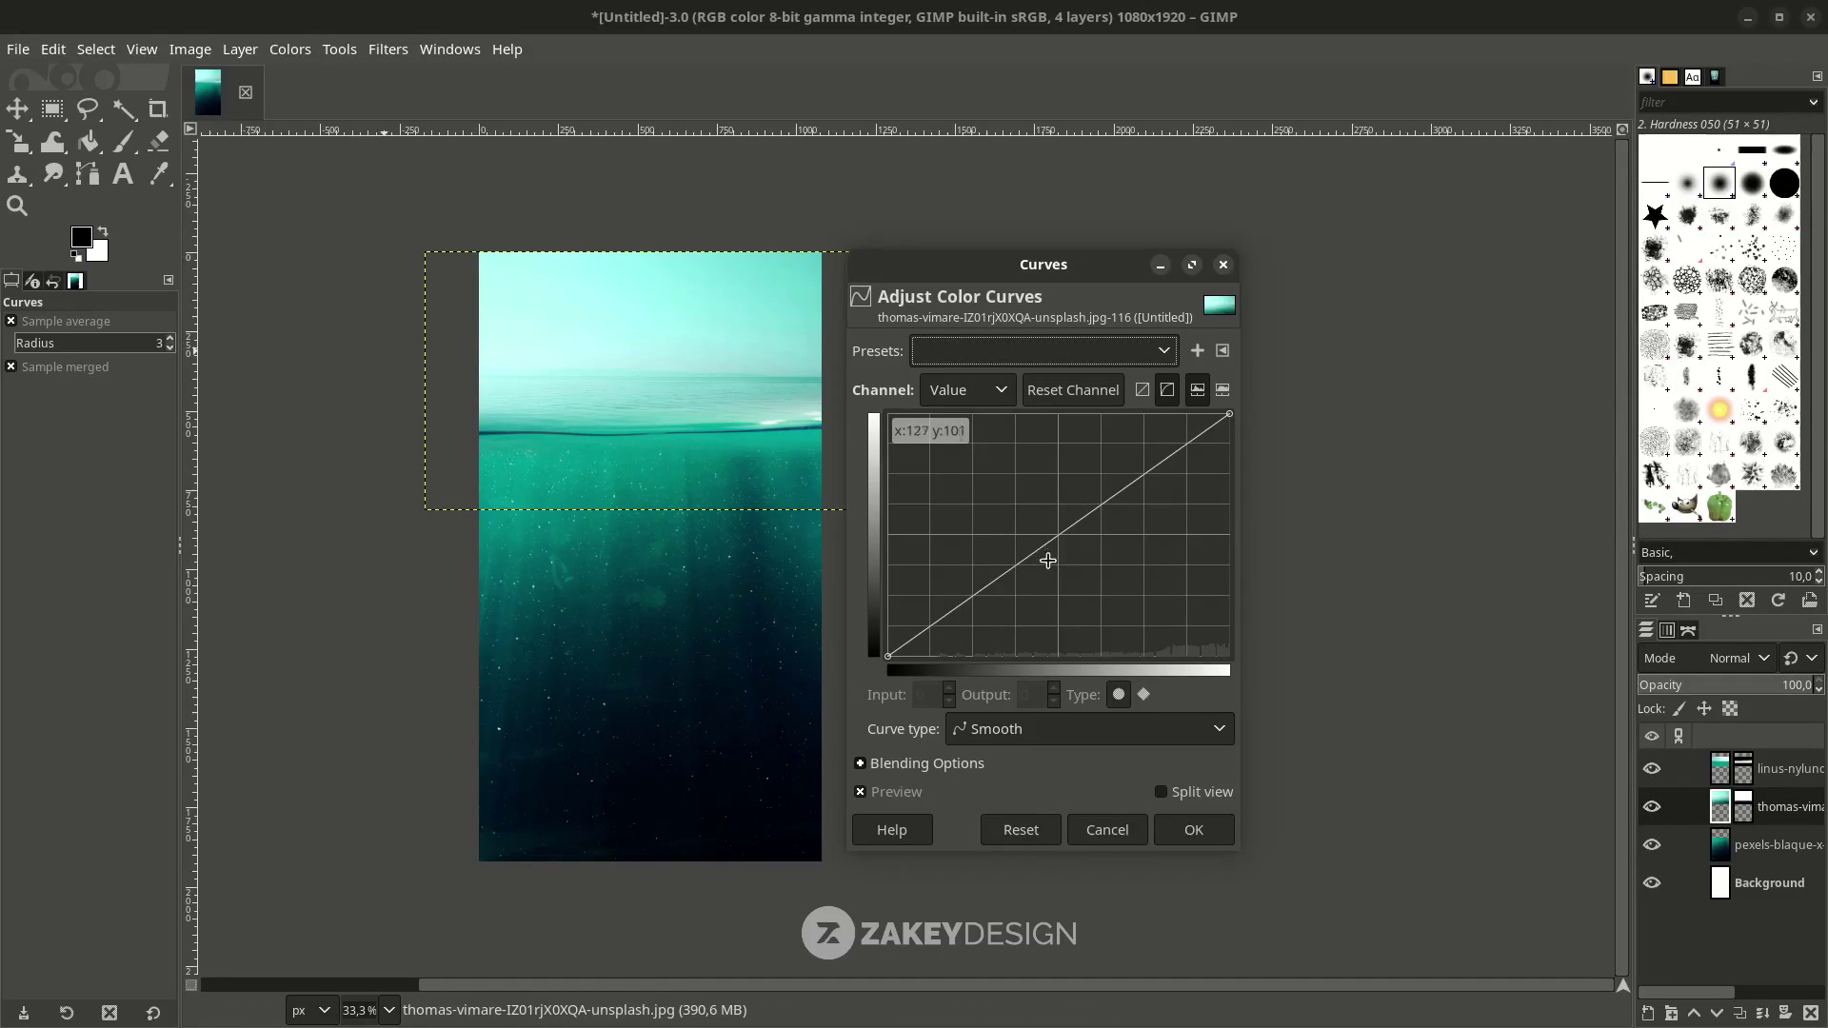
drag(1055, 545, 1063, 577)
drag(1043, 264, 1132, 239)
drag(1153, 548, 1175, 582)
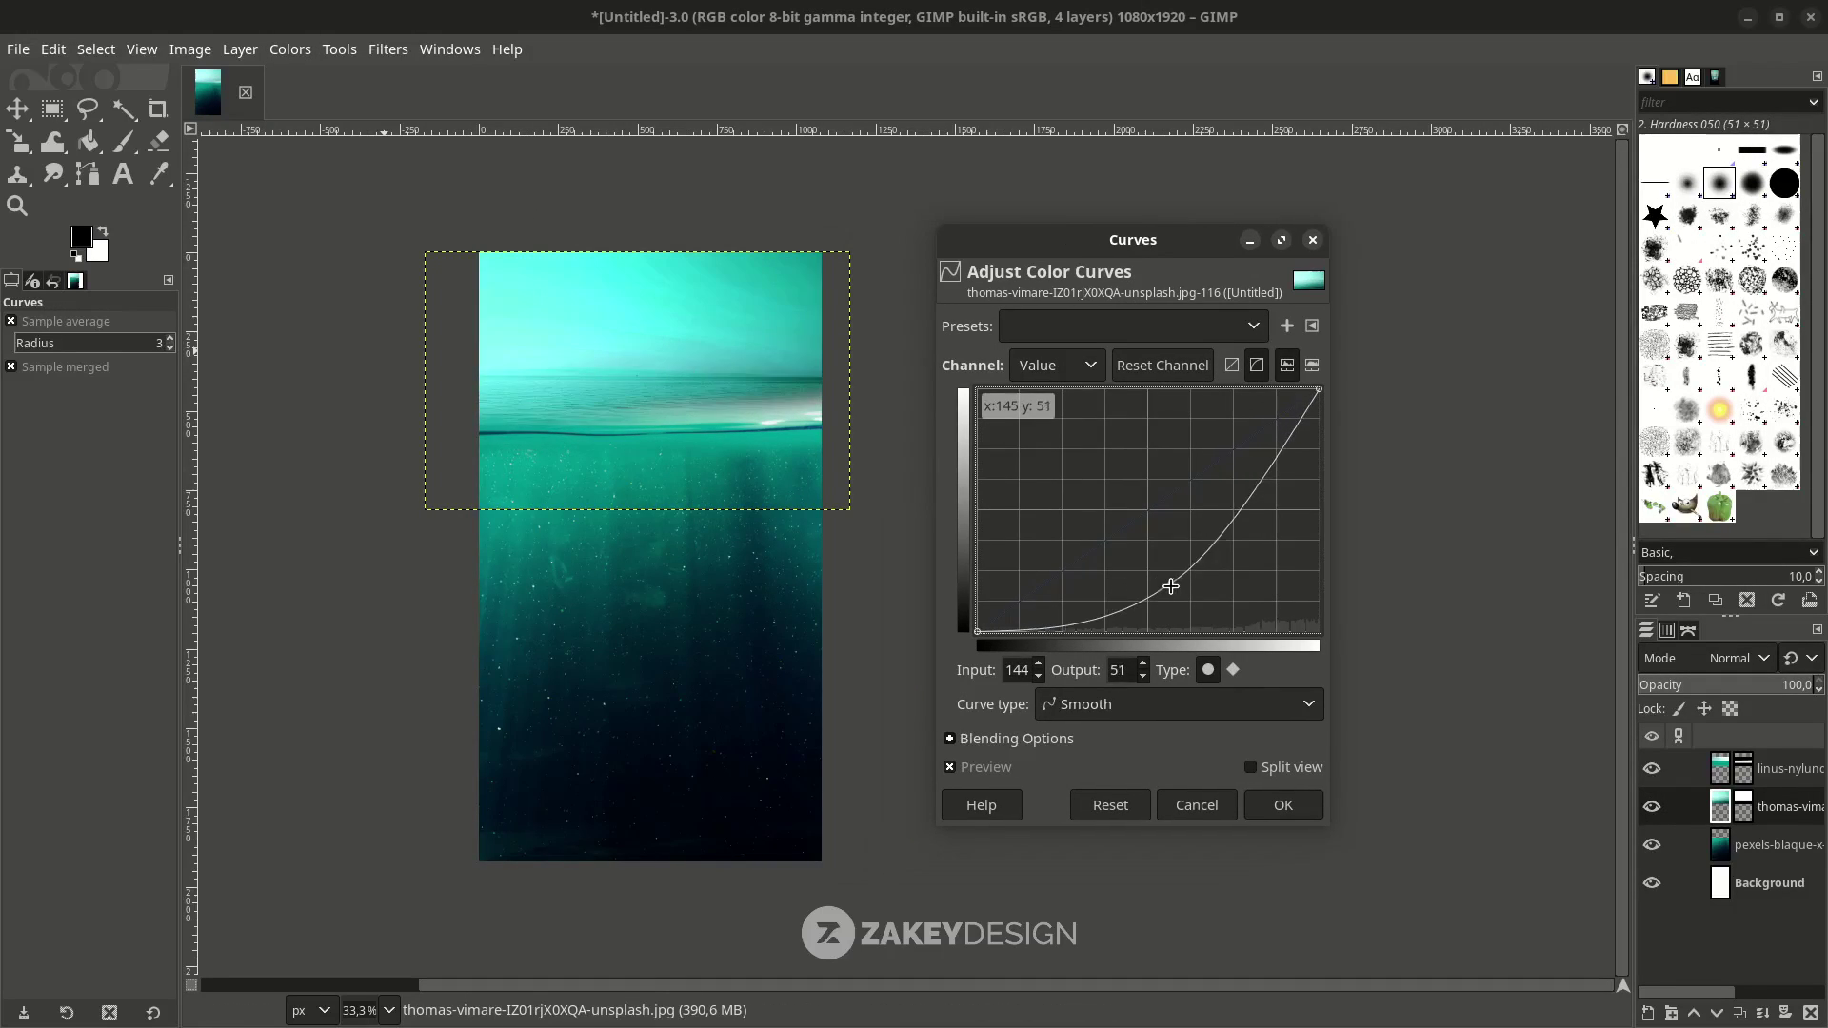
scroll(672, 419, up, 1)
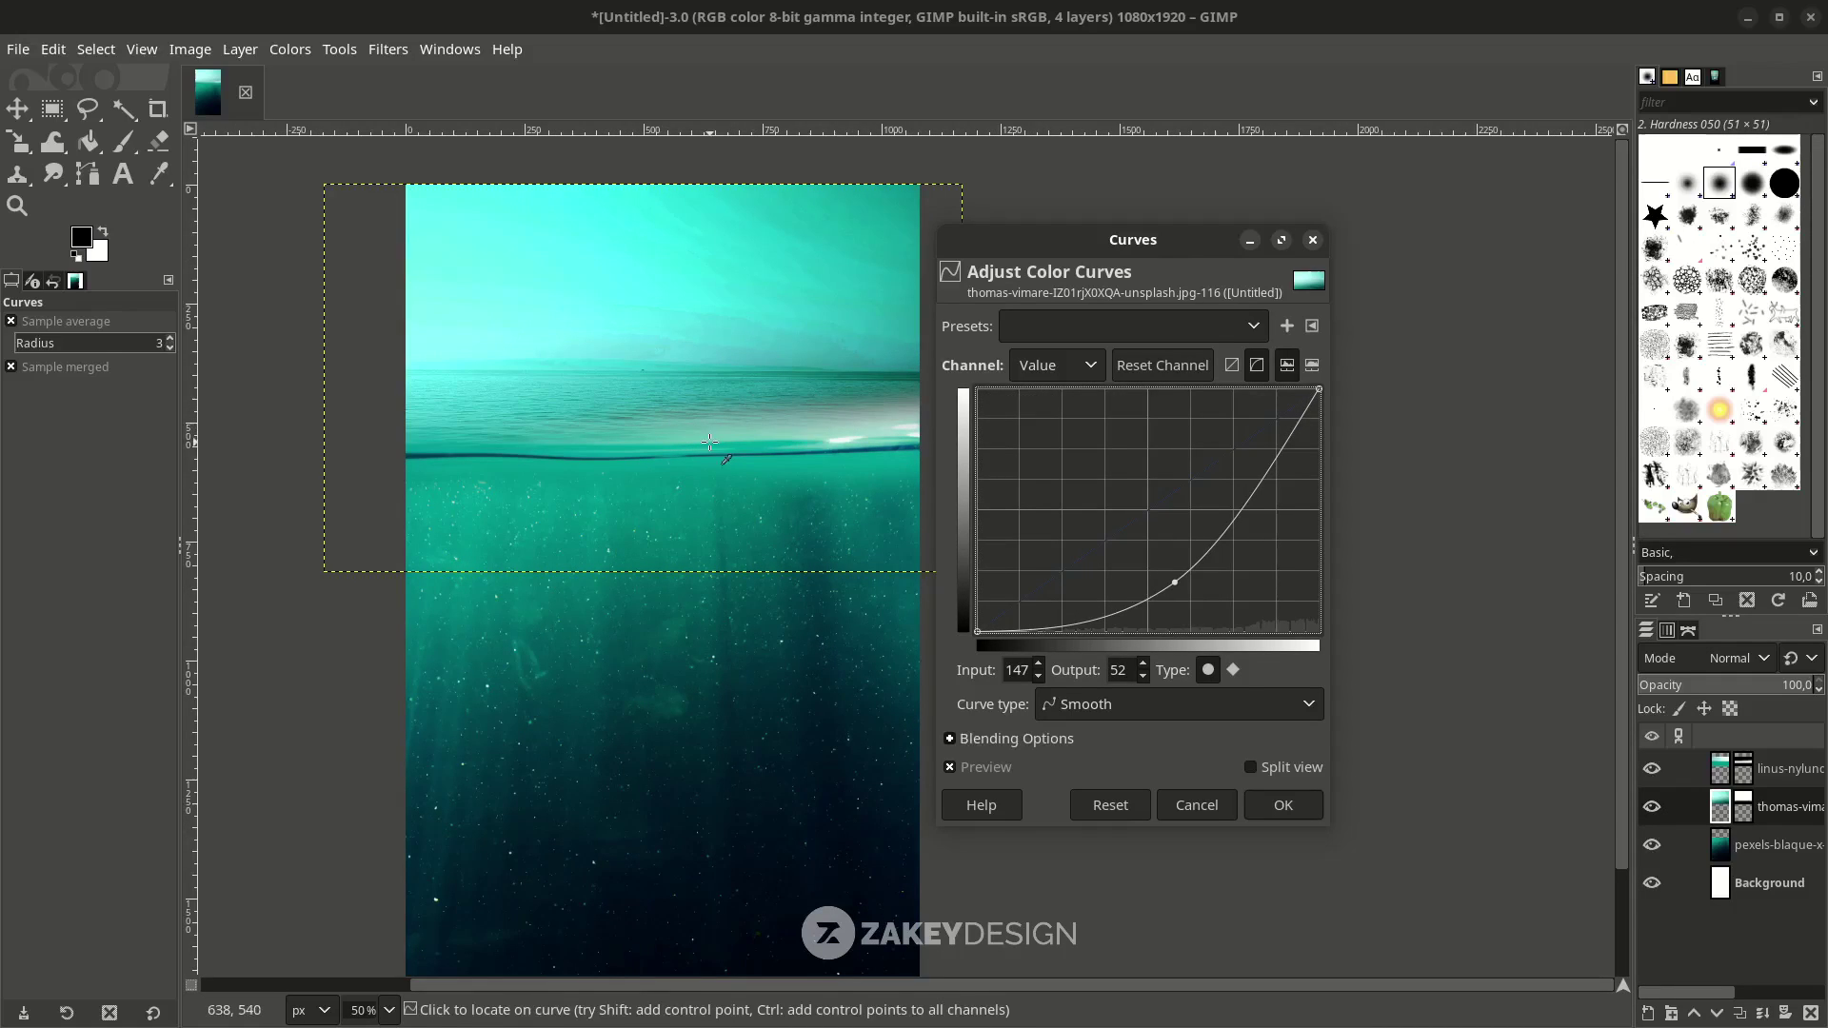
scroll(752, 440, right, 1)
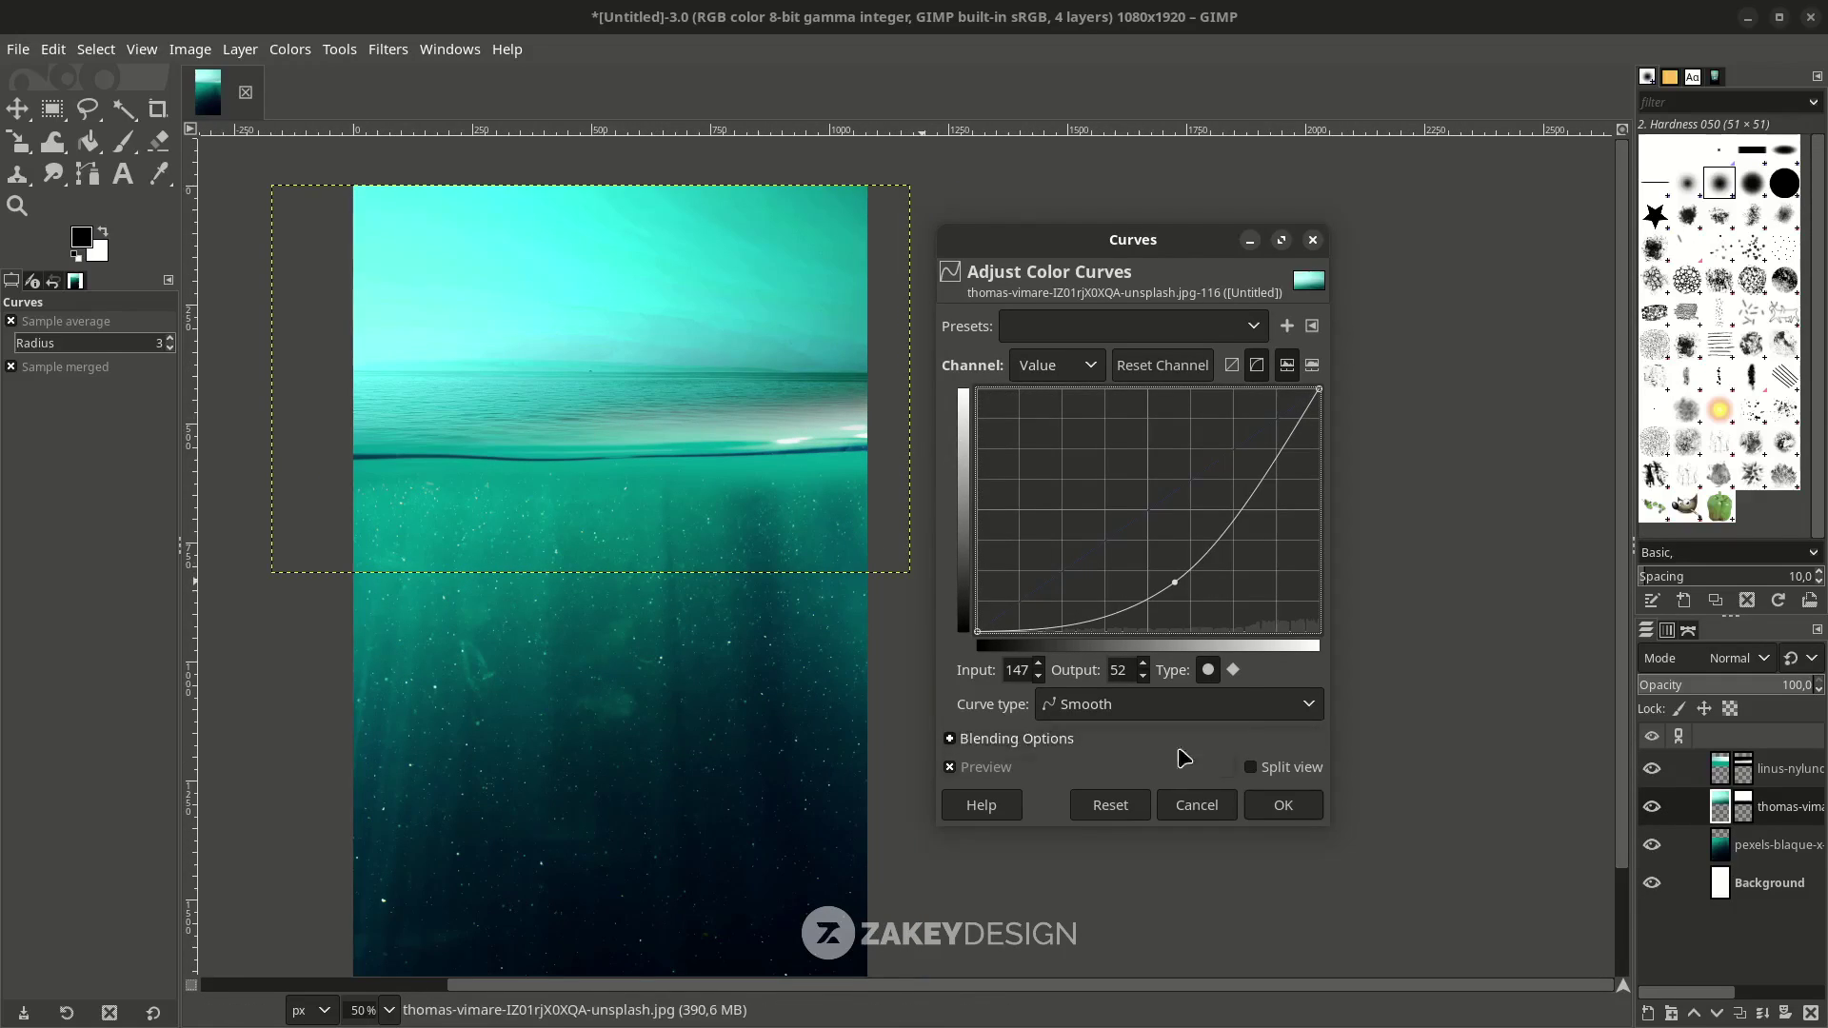
click(1744, 771)
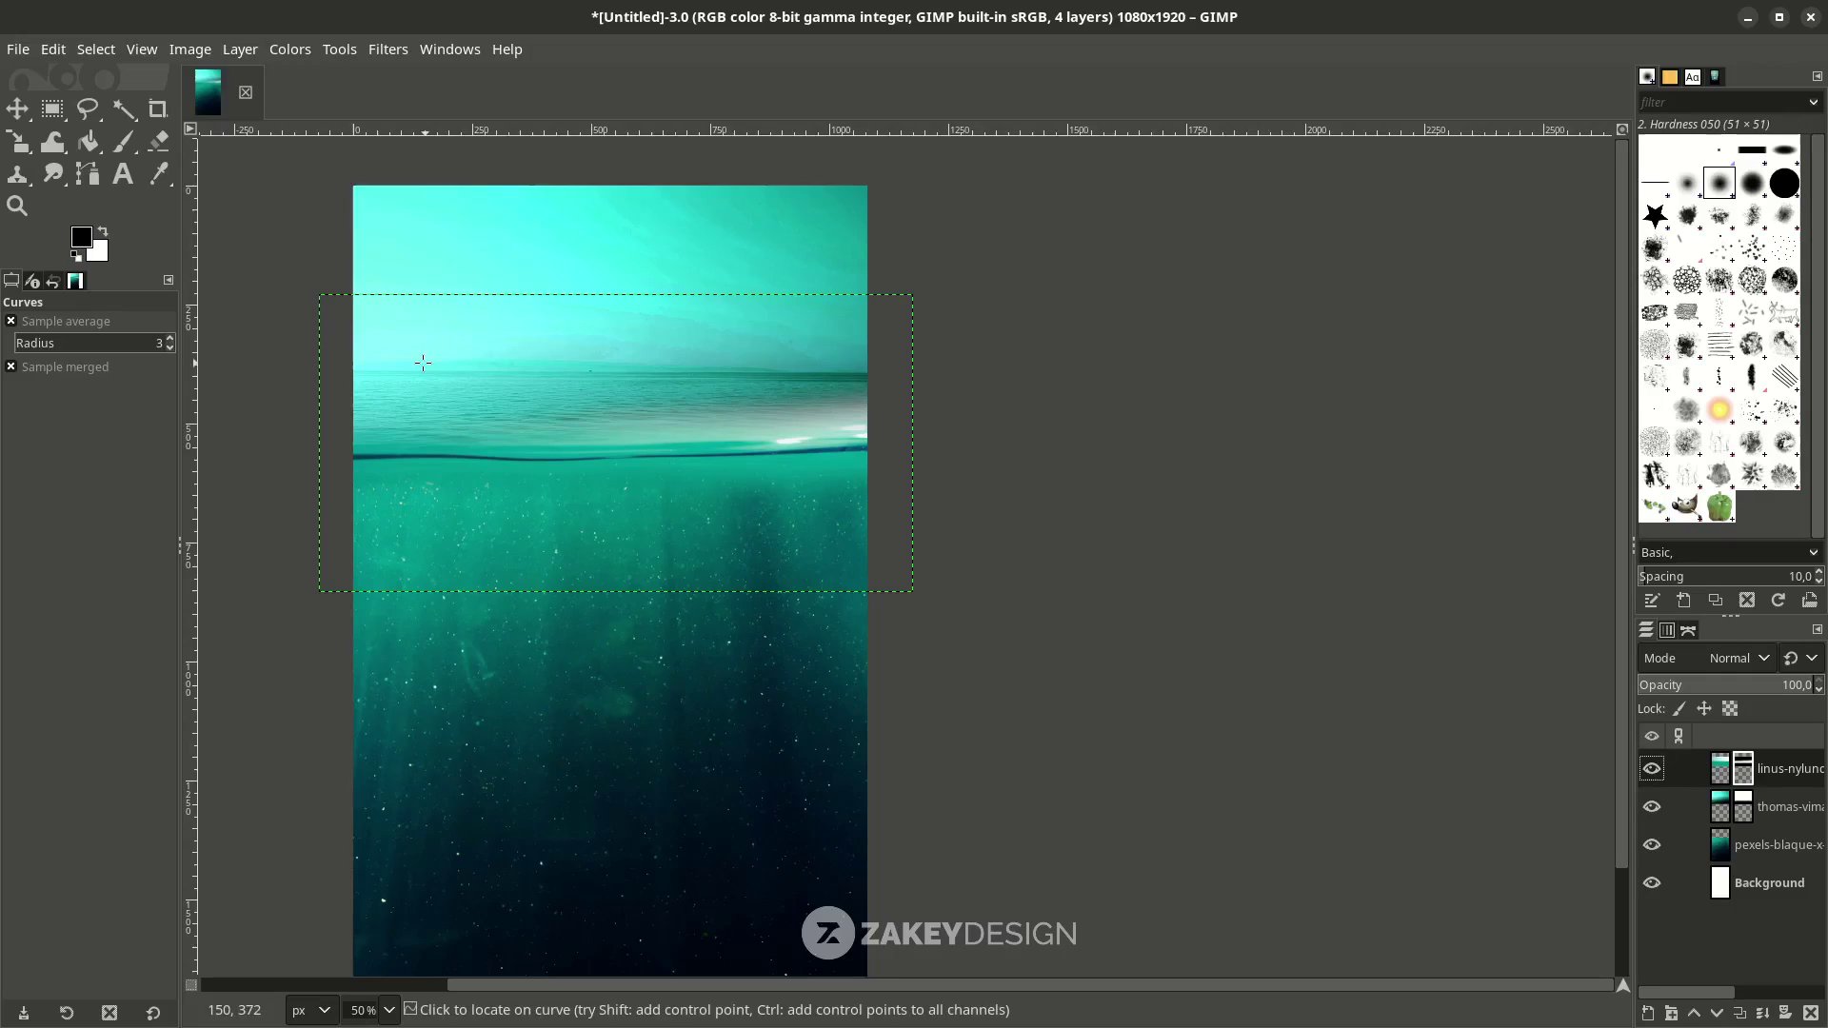
Paint black with a 182 px brush across the bright foam band on the waterline mask.
click(120, 145)
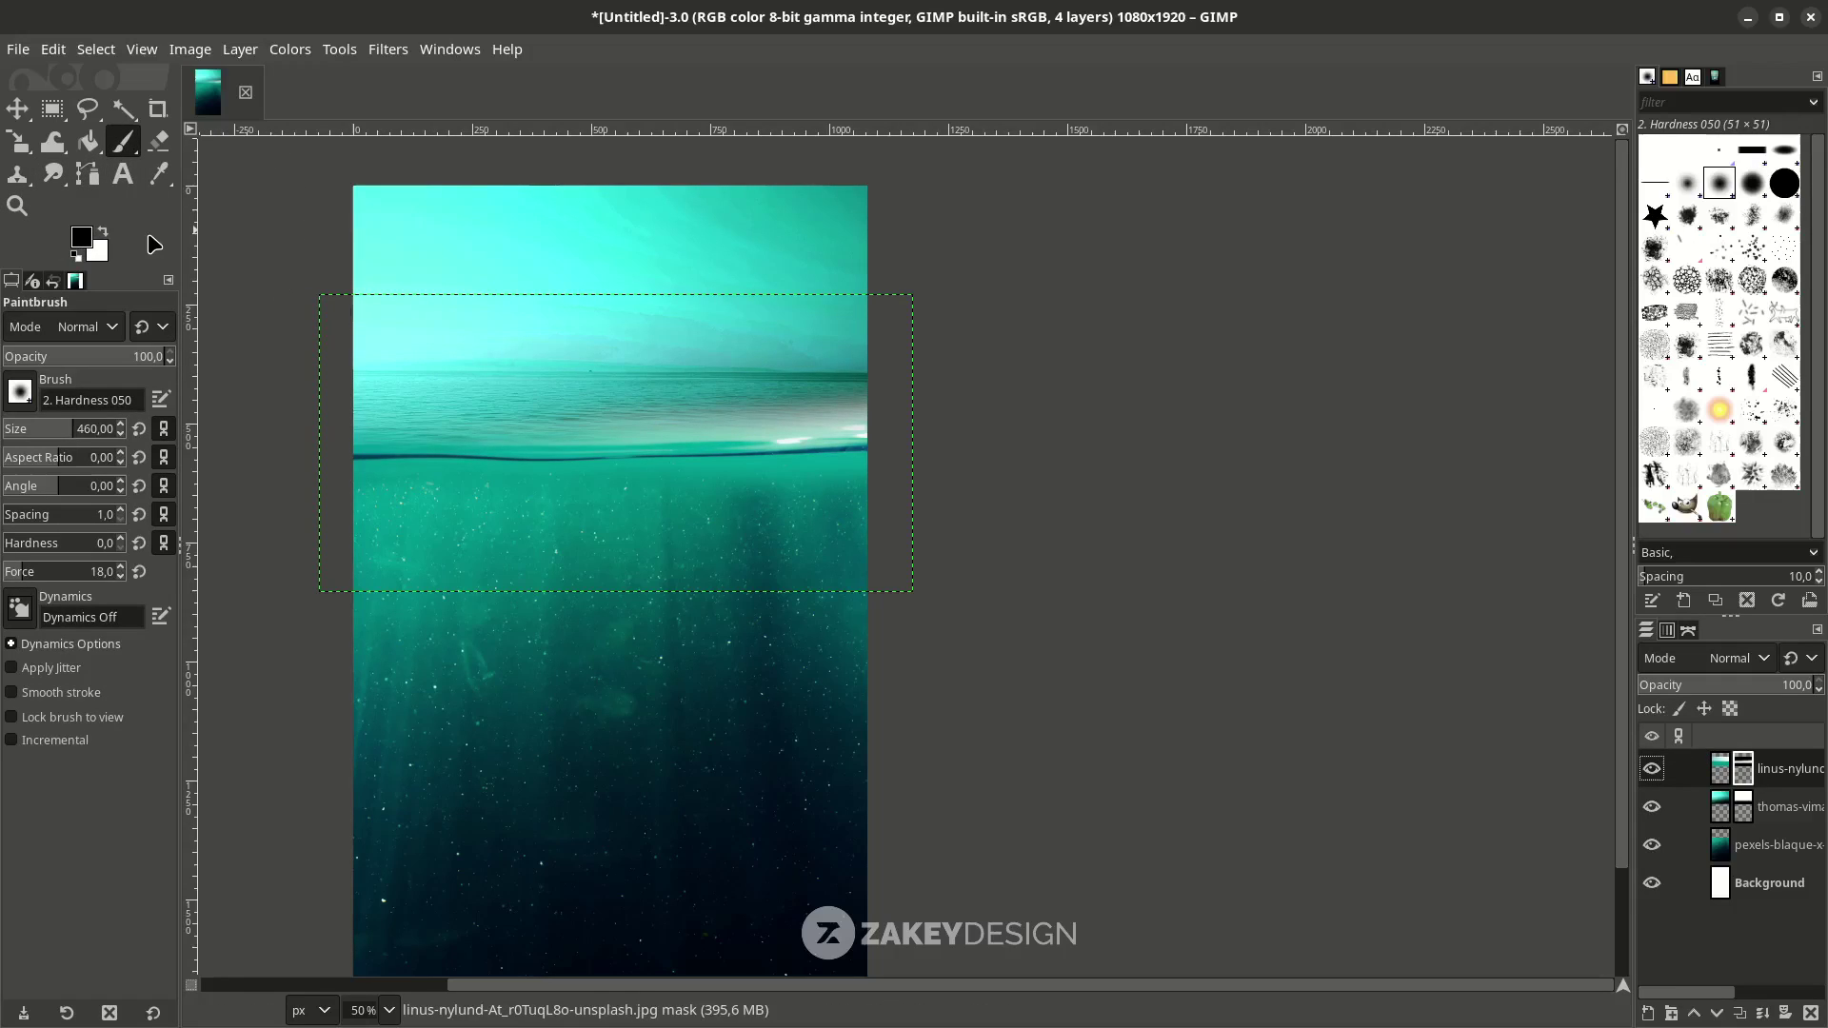
key(1)
click(58, 428)
drag(58, 428, 43, 428)
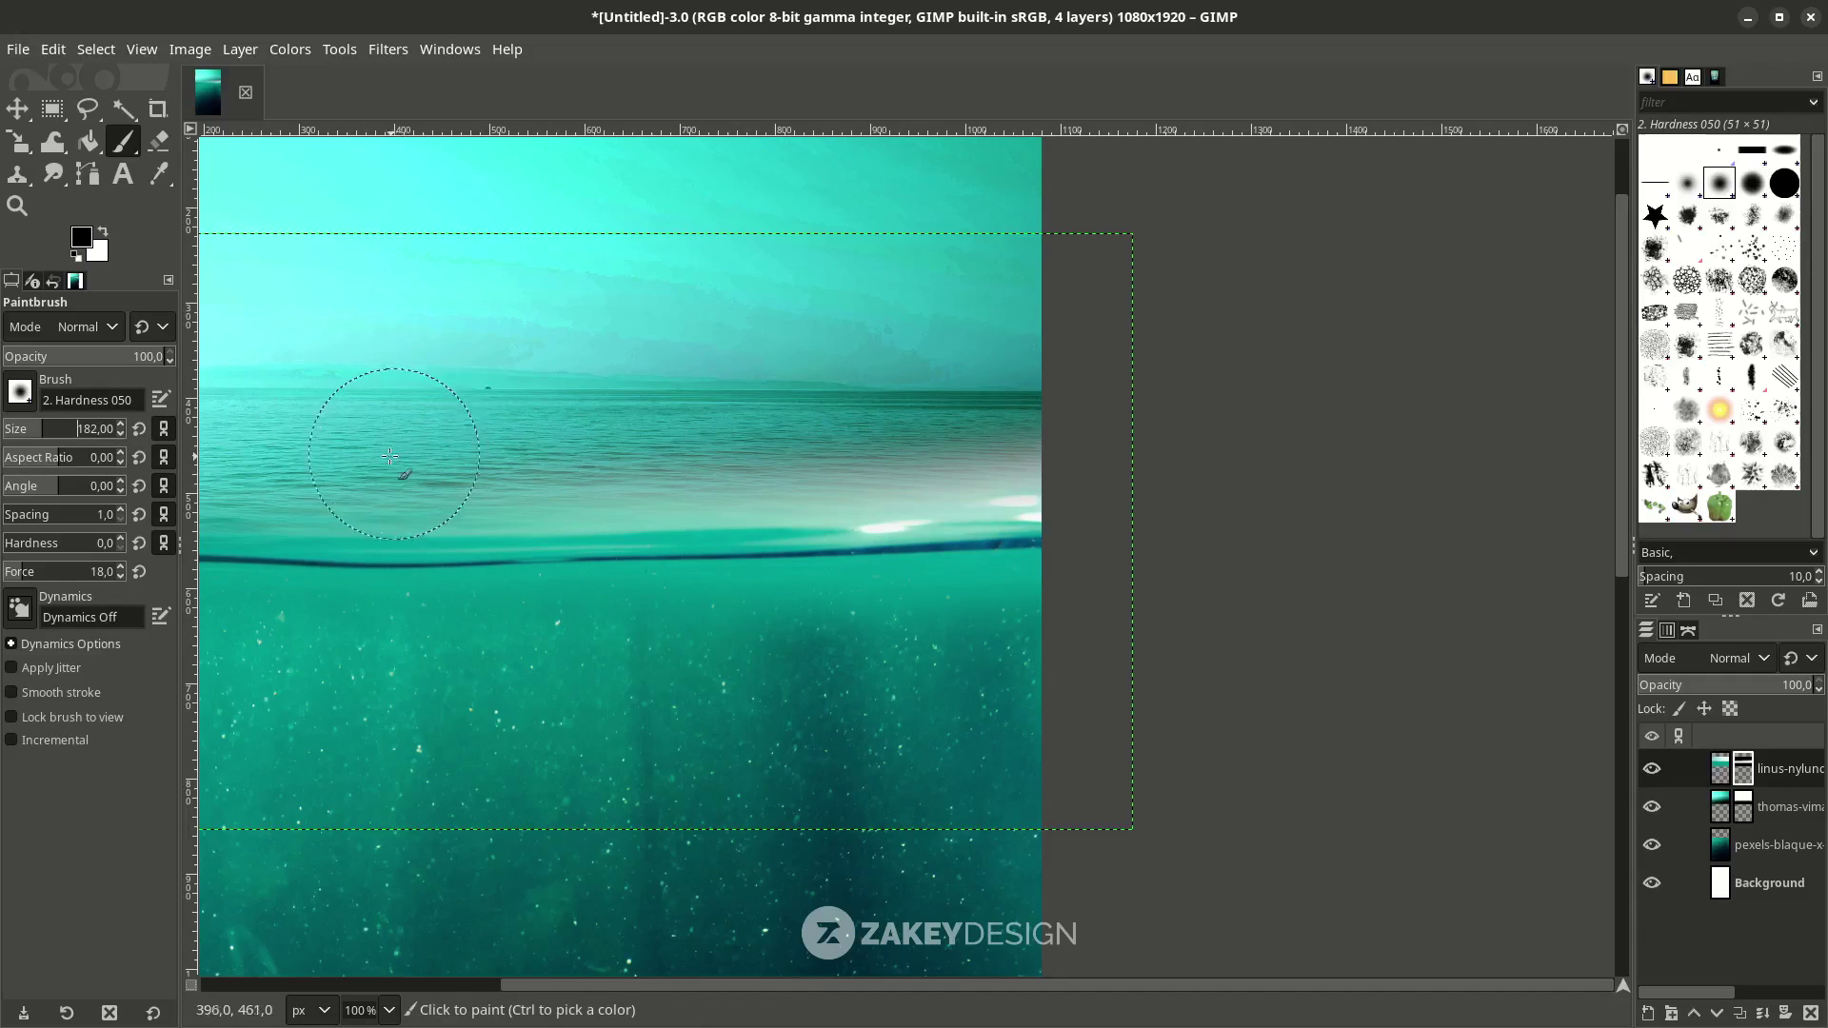
mouse_move(381, 476)
mouse_down()
mouse_move(730, 465)
mouse_move(1002, 403)
mouse_move(823, 461)
mouse_move(1022, 442)
mouse_move(880, 474)
mouse_up()
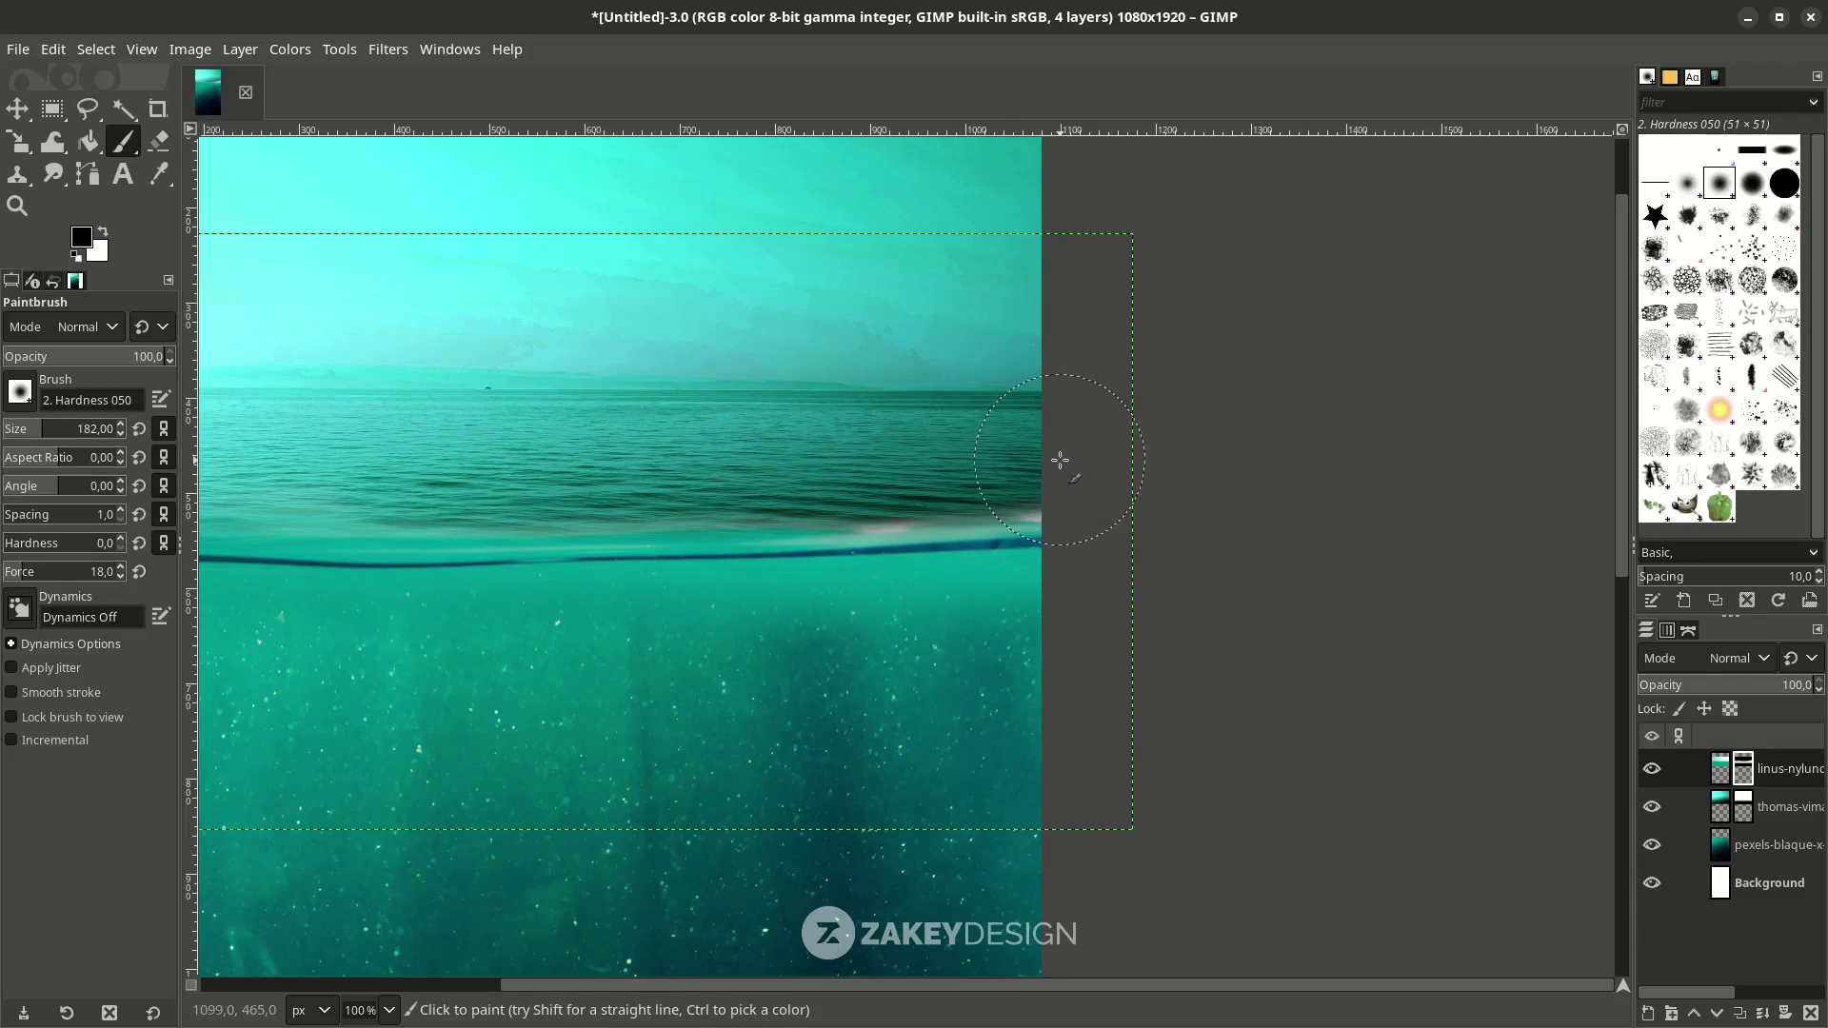
key(minus)
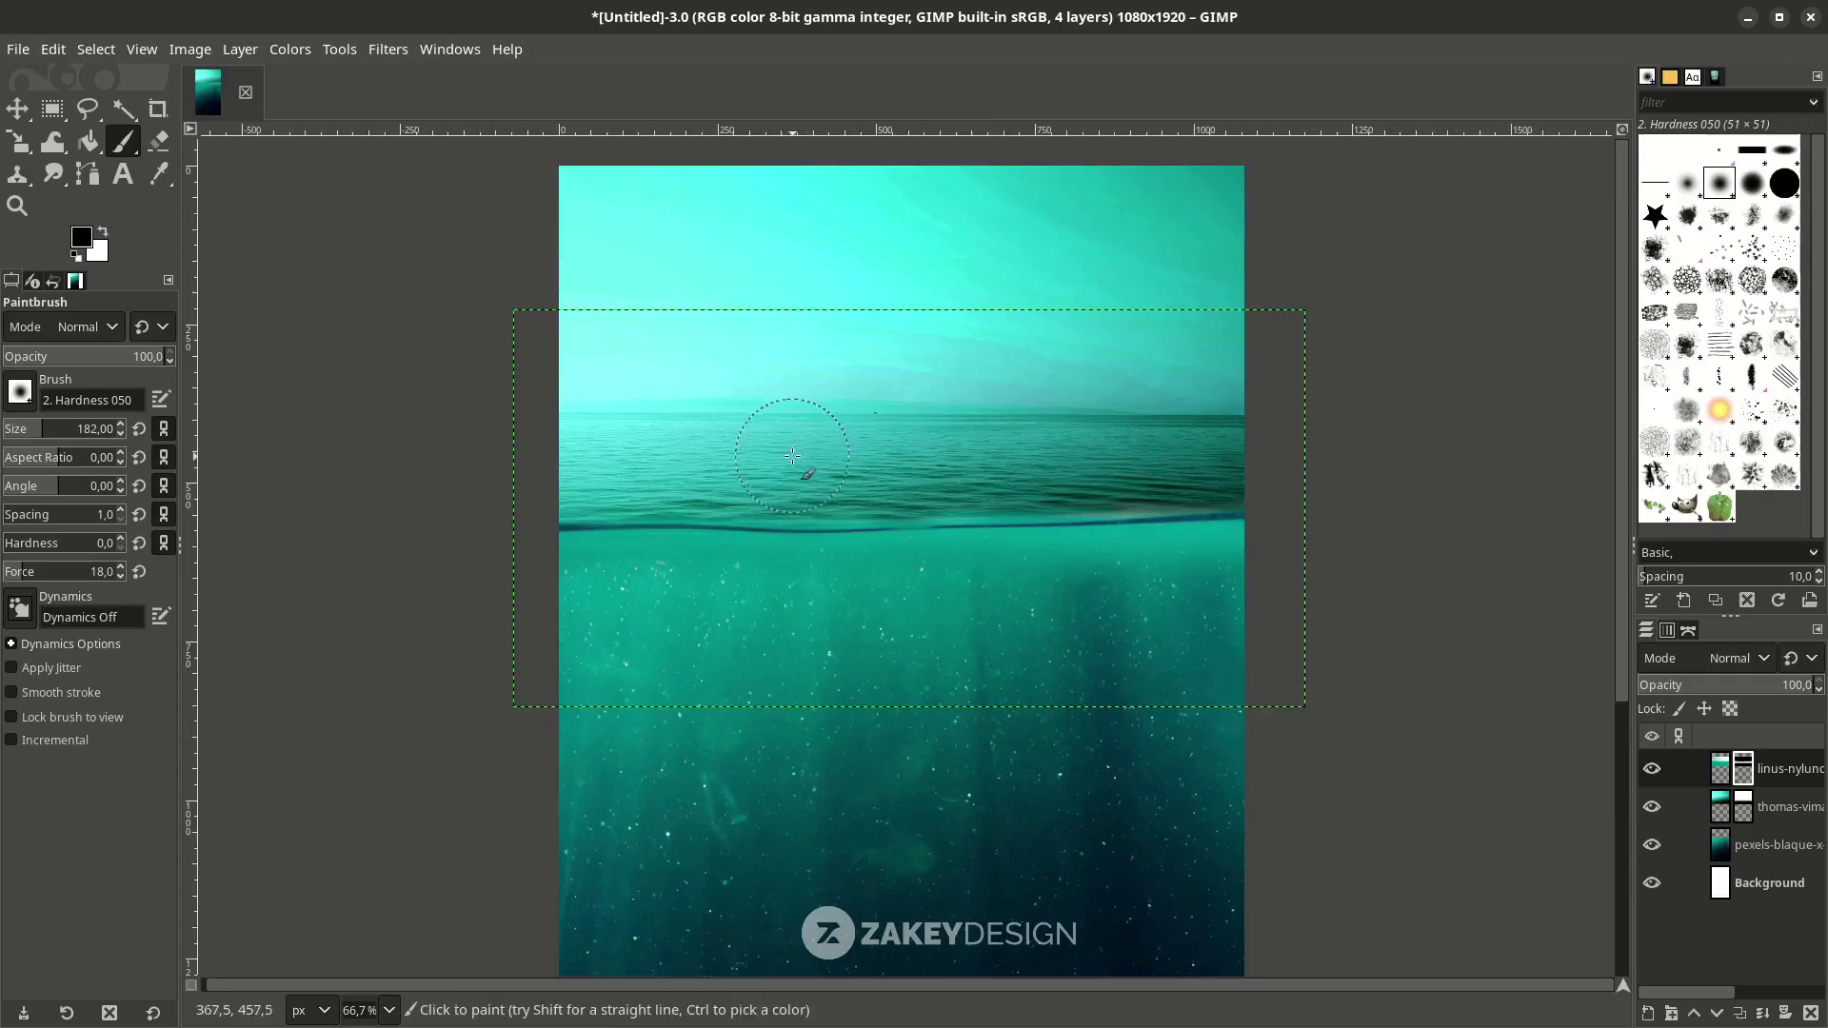
ctrl+scroll(855, 494, down, 1)
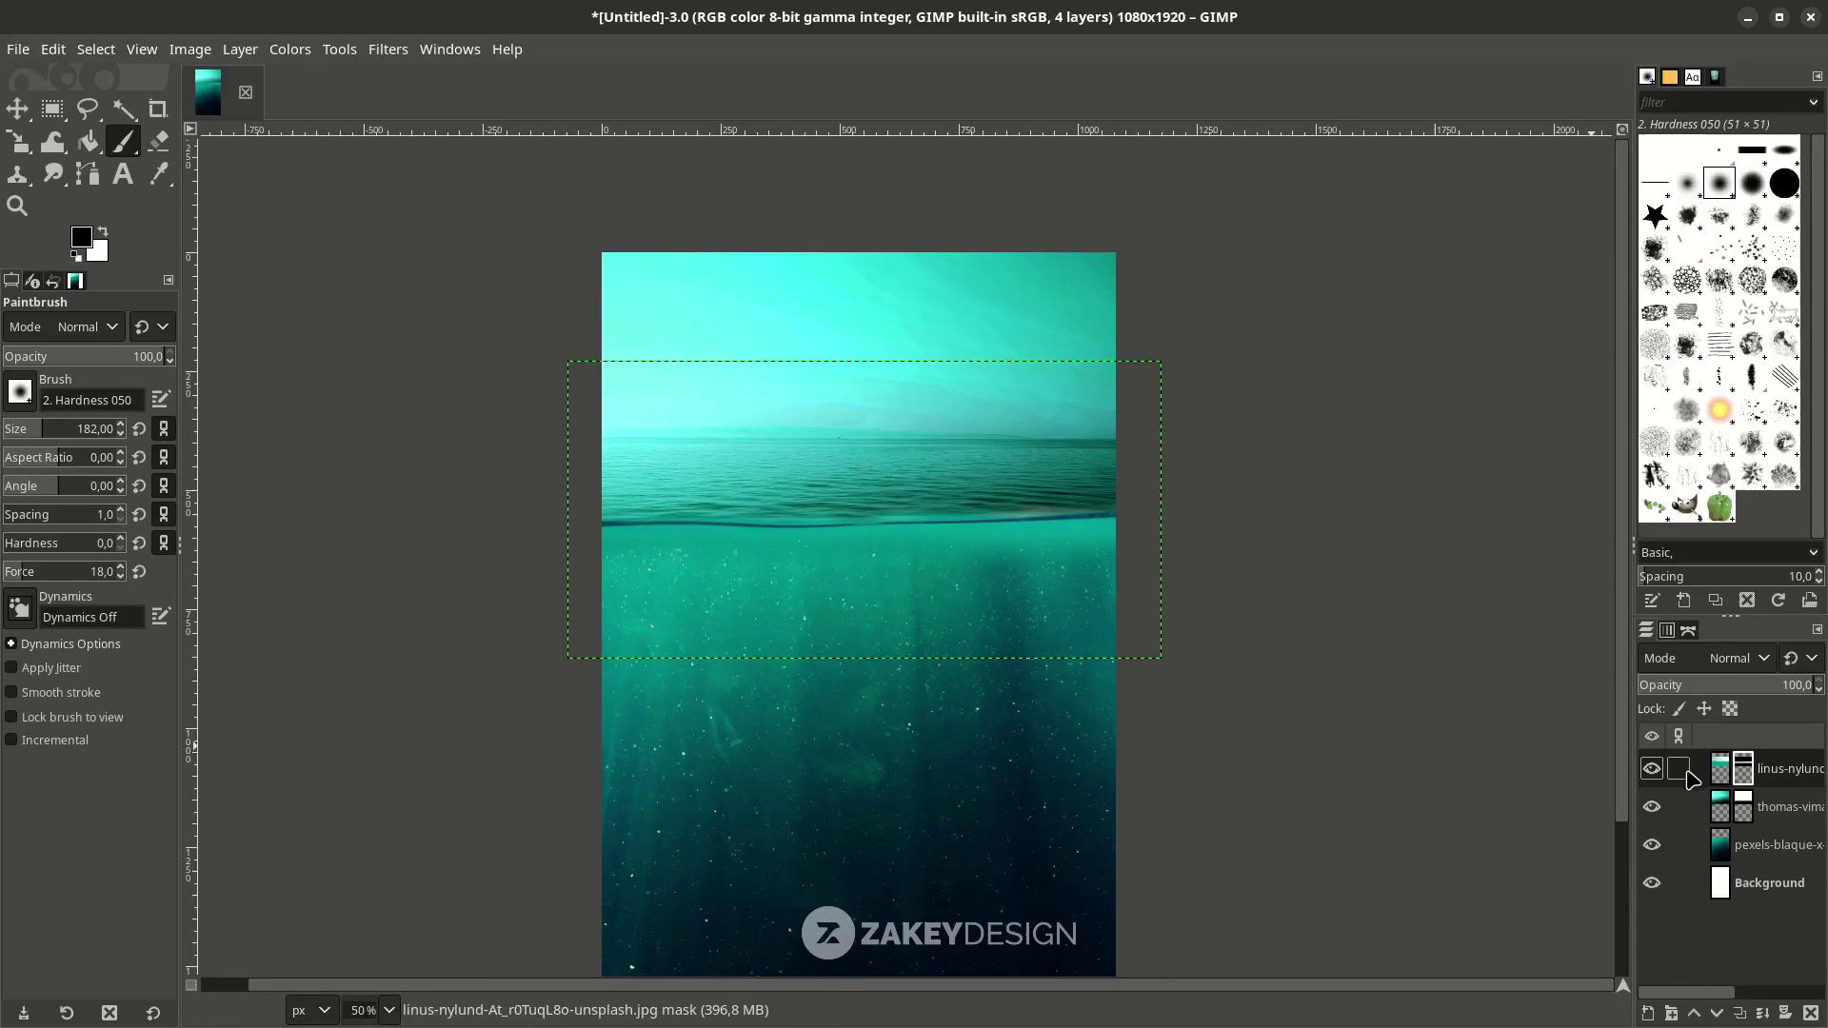
click(1720, 811)
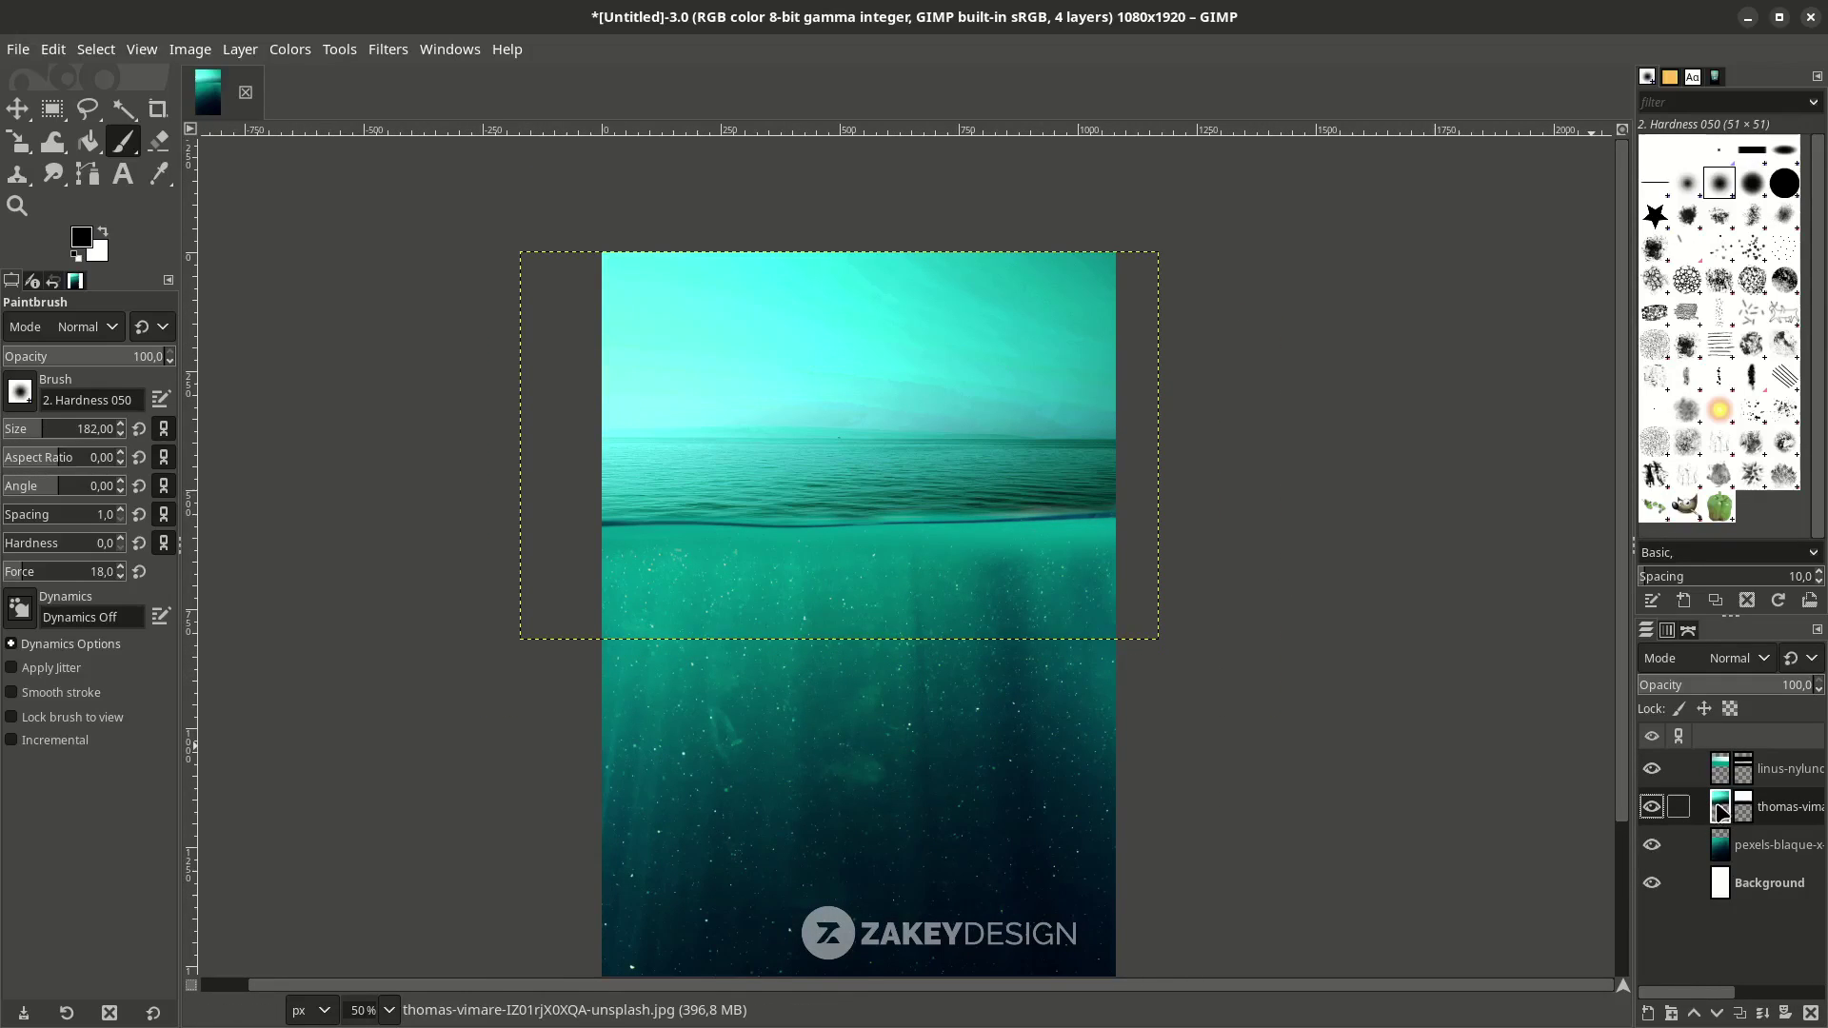
Set Color Temperature to original 7691 K and intended 8707 K on the sea-surface layer.
click(291, 49)
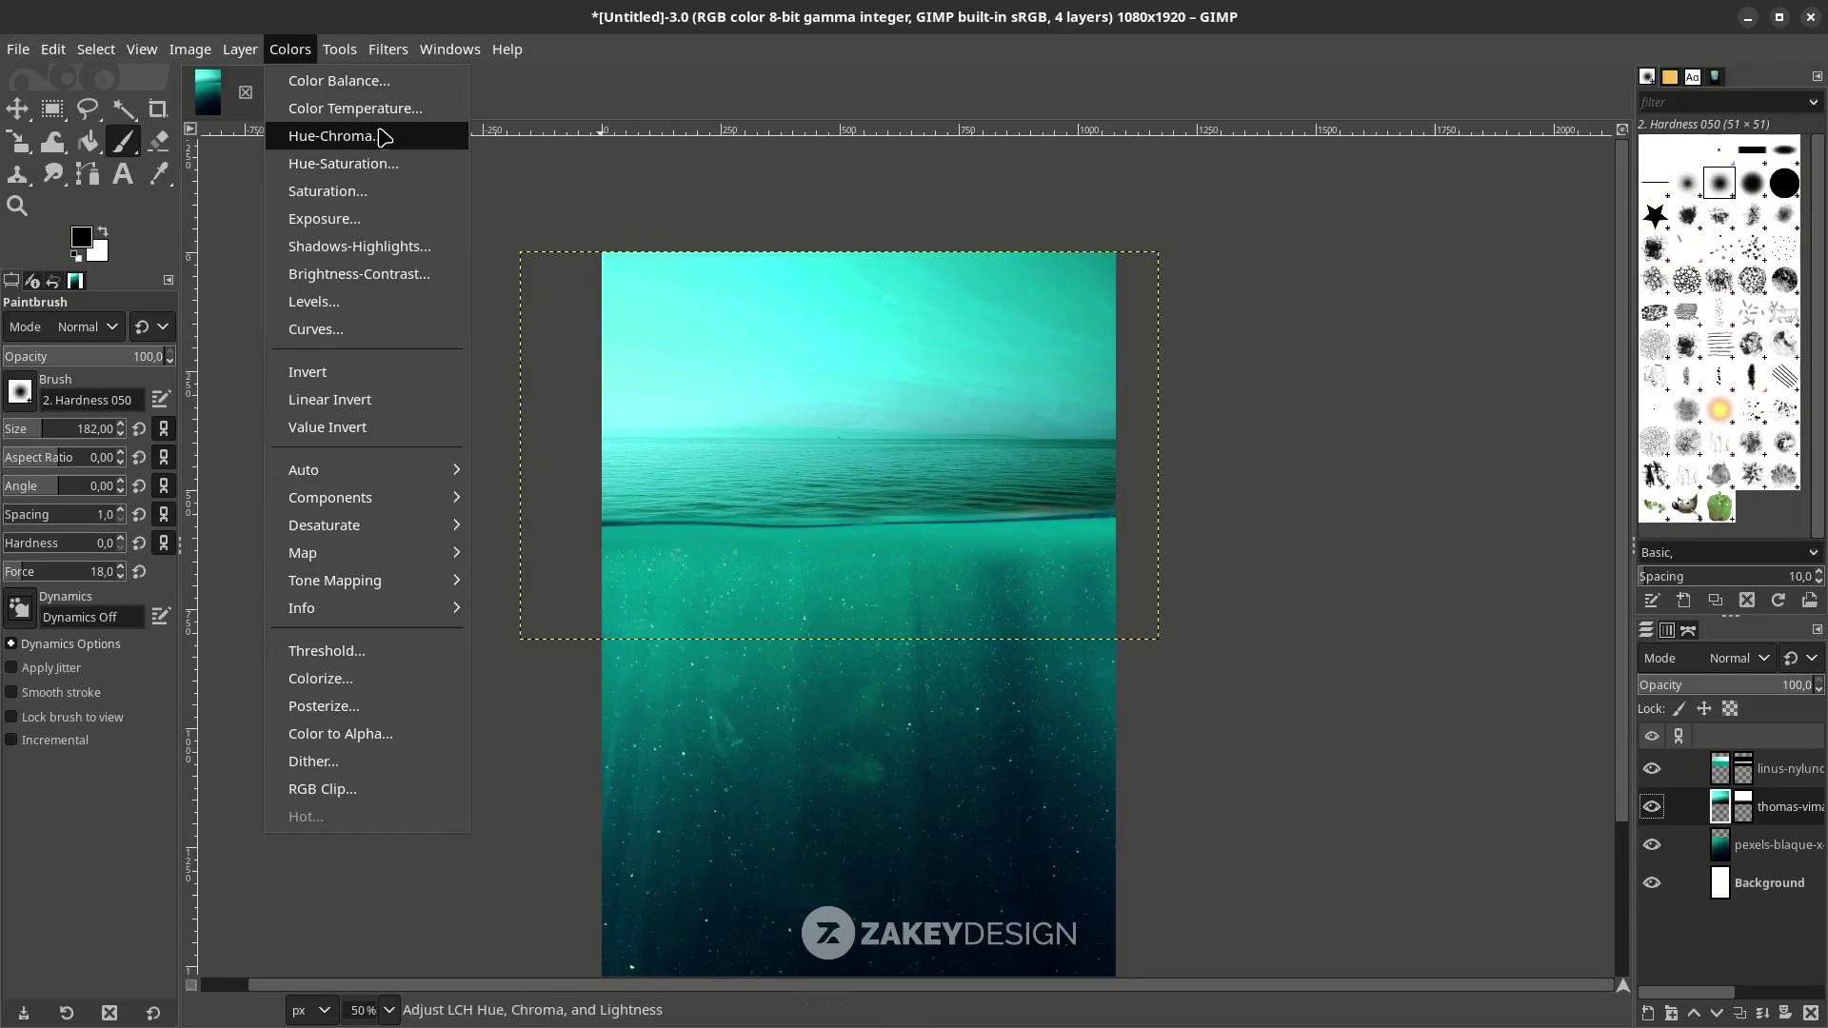
click(386, 111)
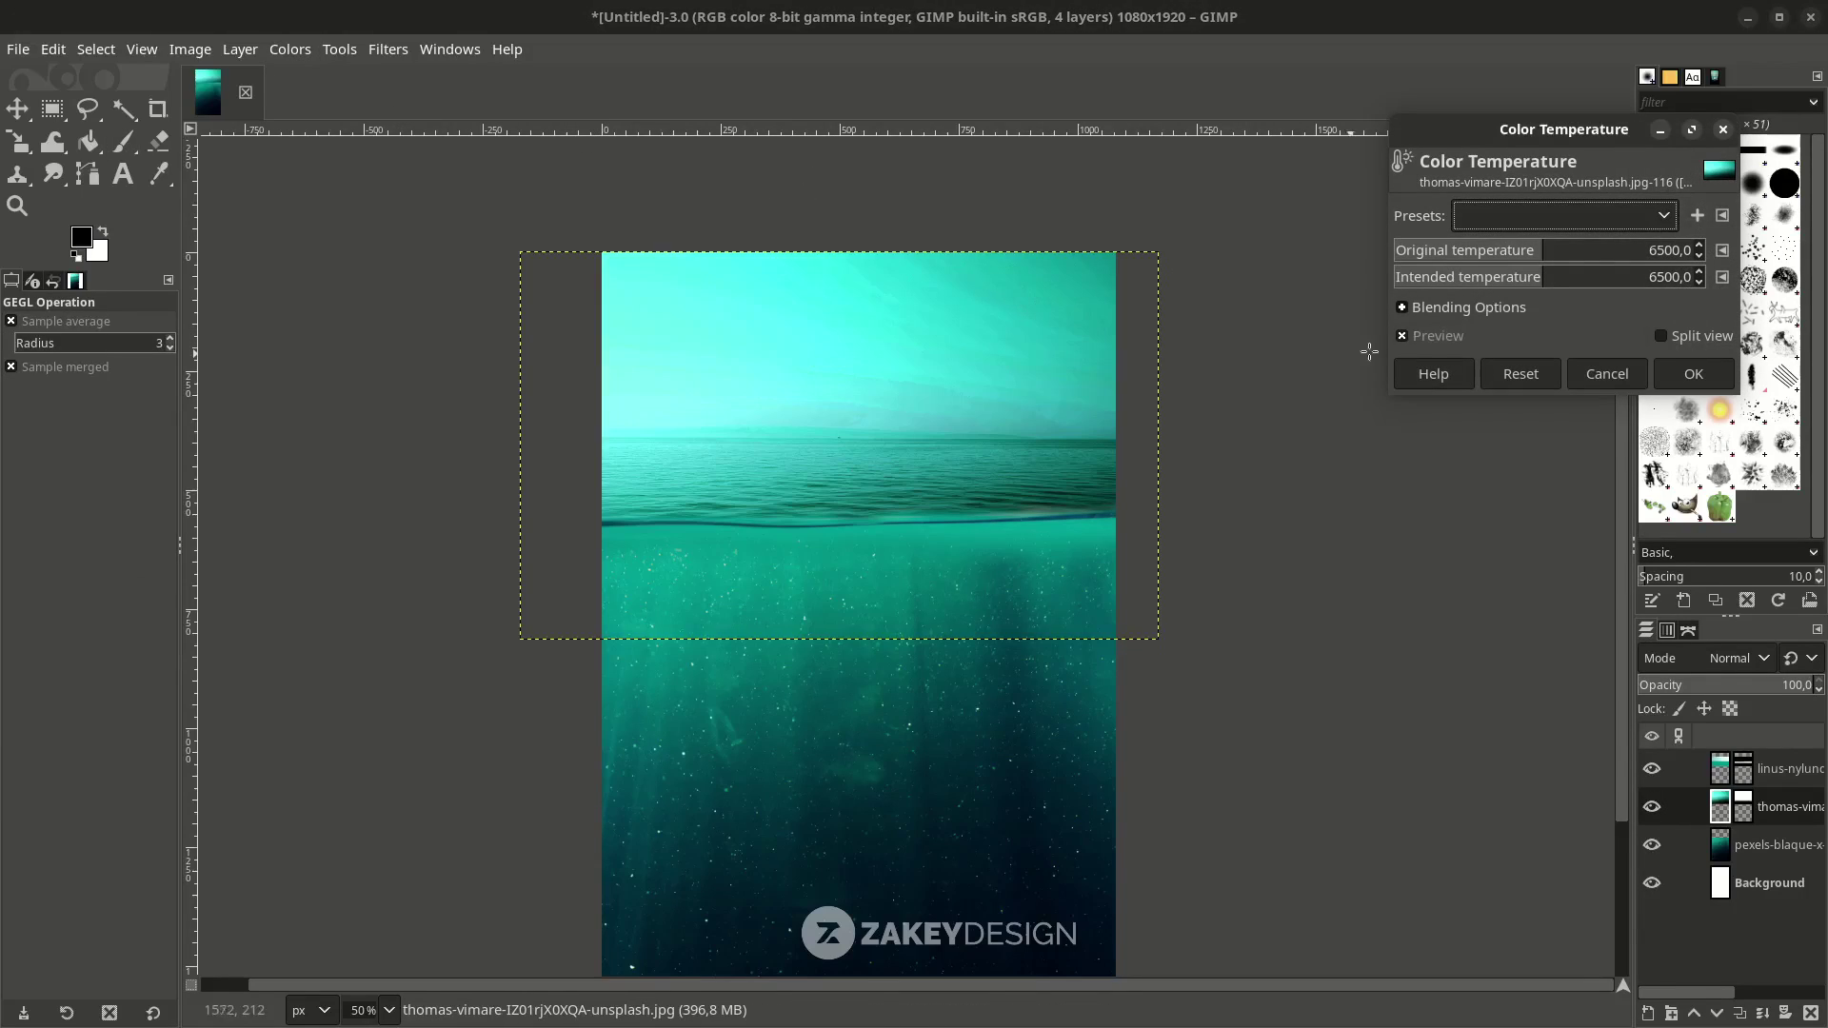
drag(1547, 286, 1576, 285)
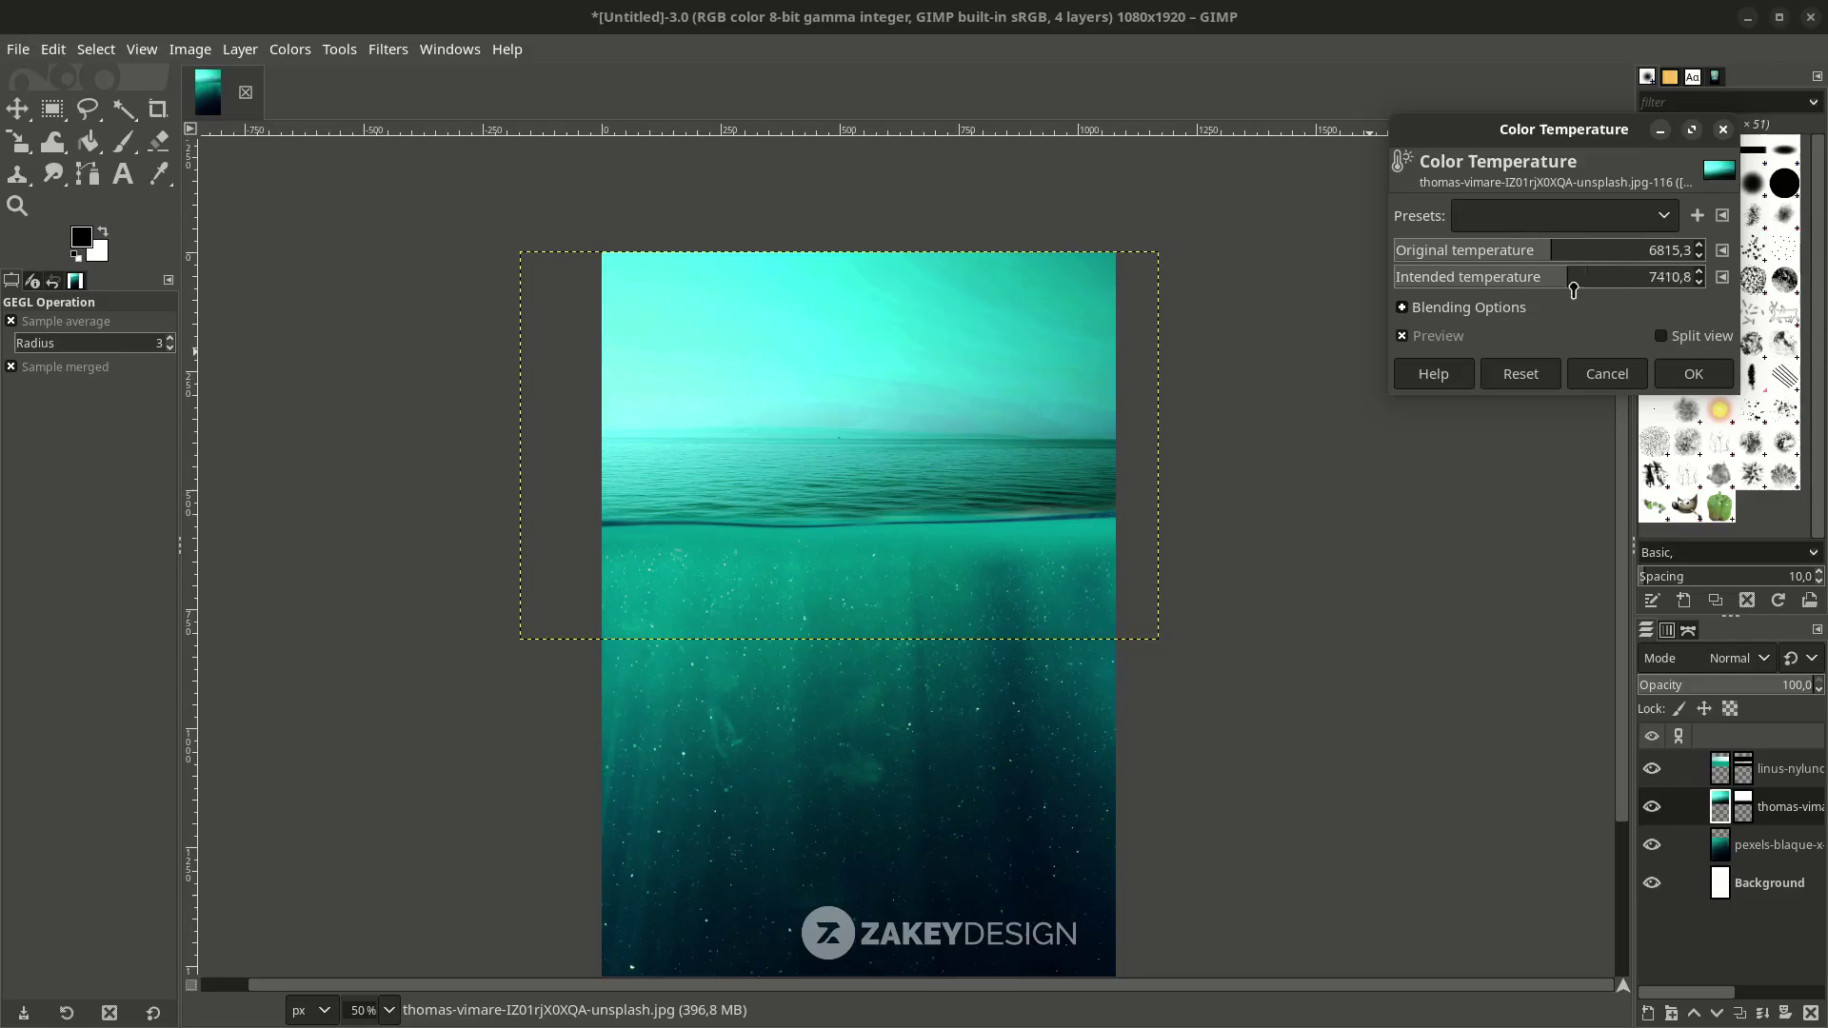
scroll(812, 405, down, 1)
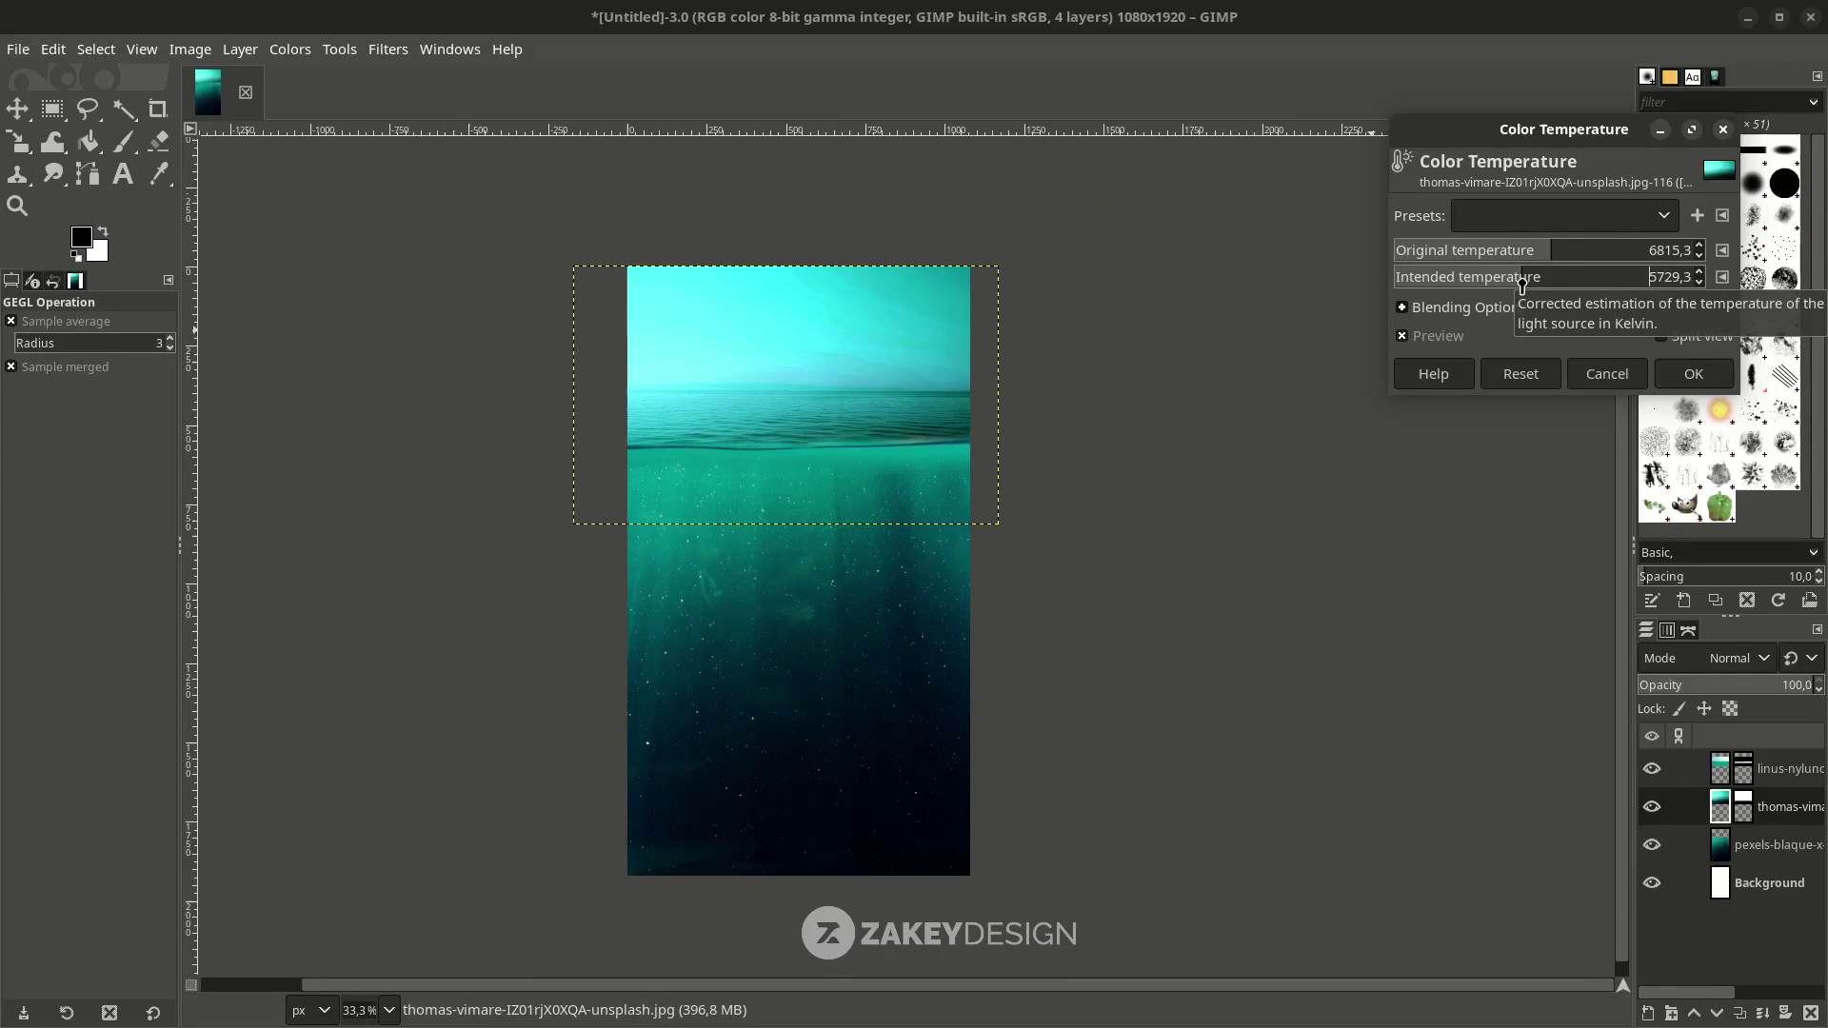
drag(1553, 280, 1574, 259)
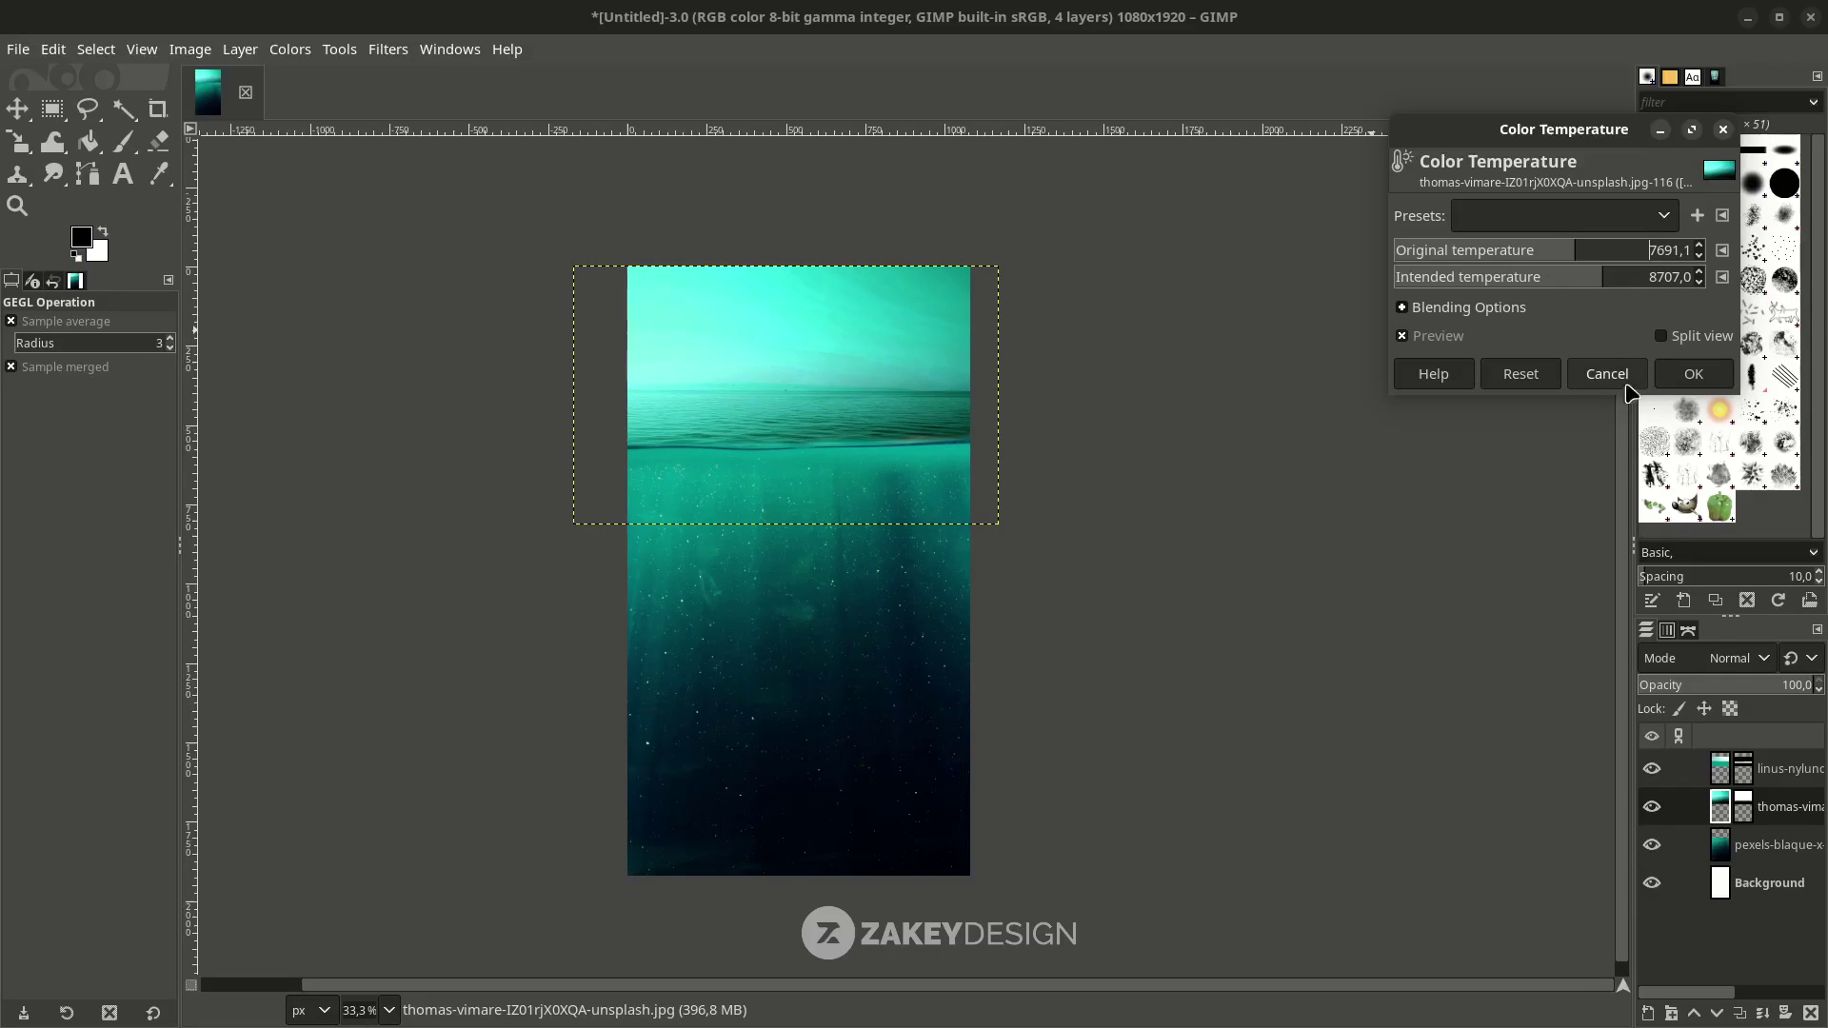
click(1694, 378)
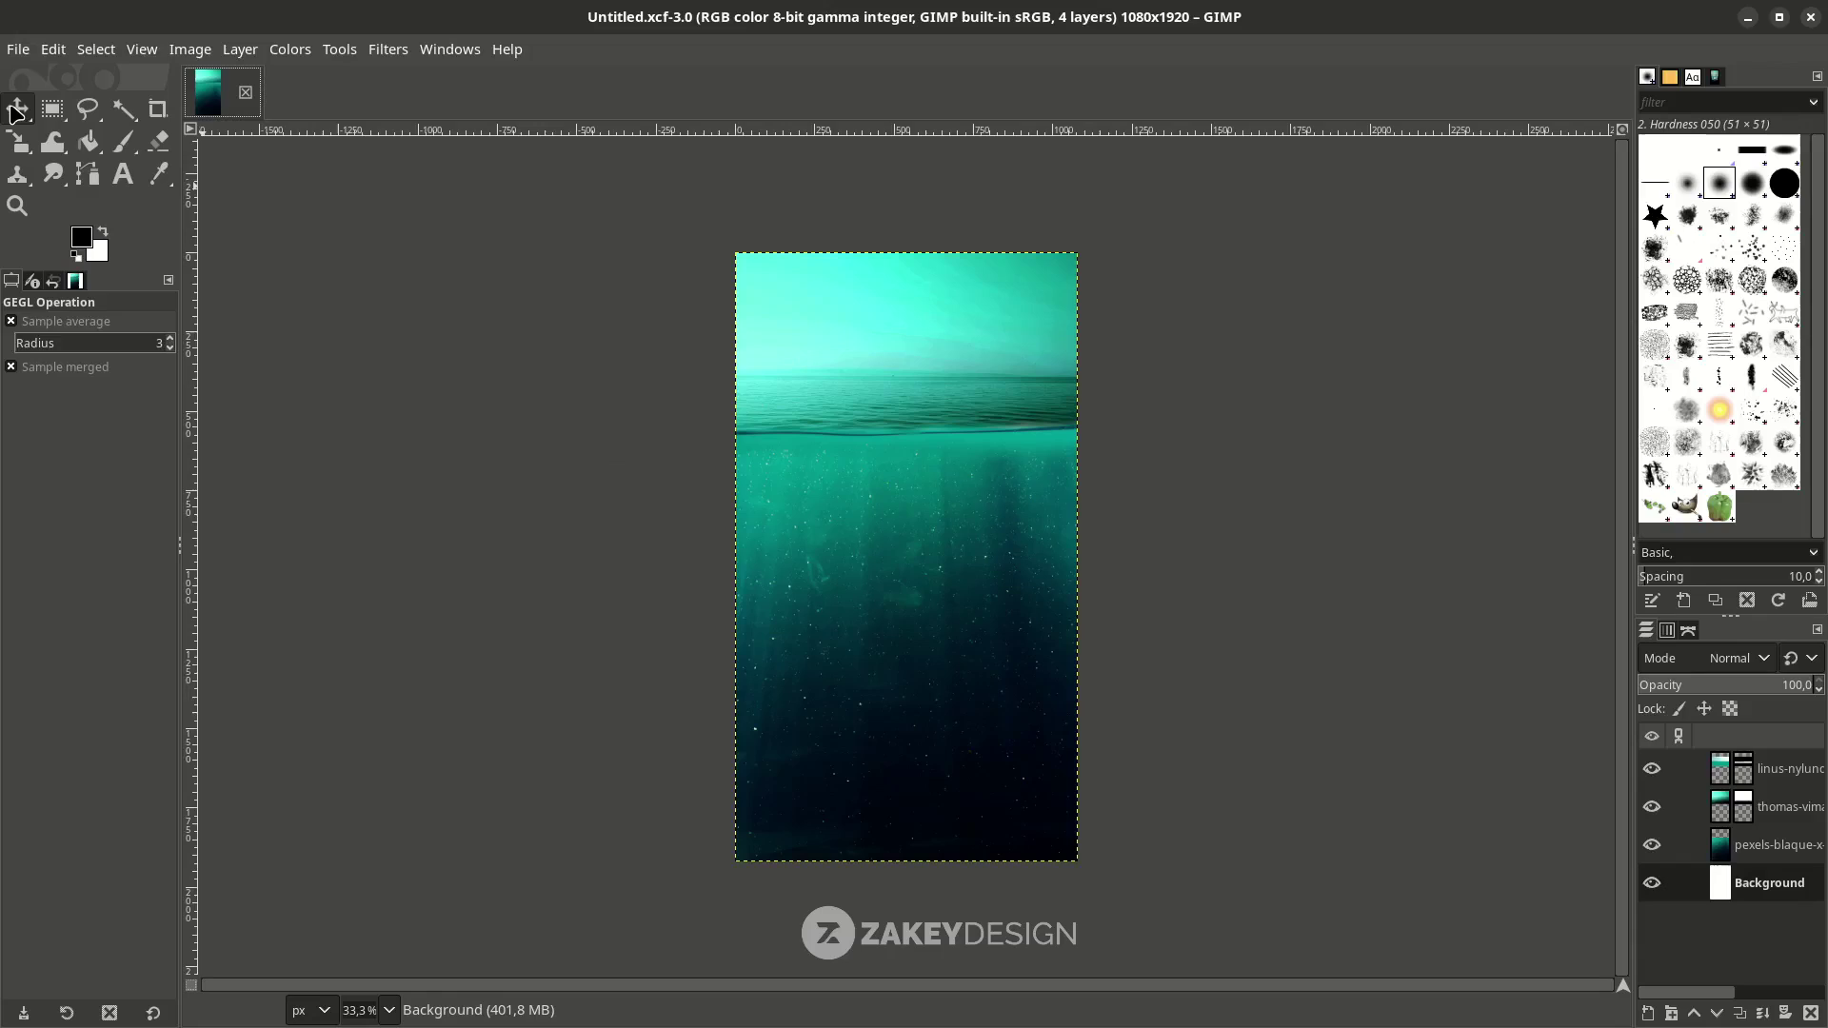
Shift the underwater layer down and reposition the top photo layers with the Move tool.
click(17, 107)
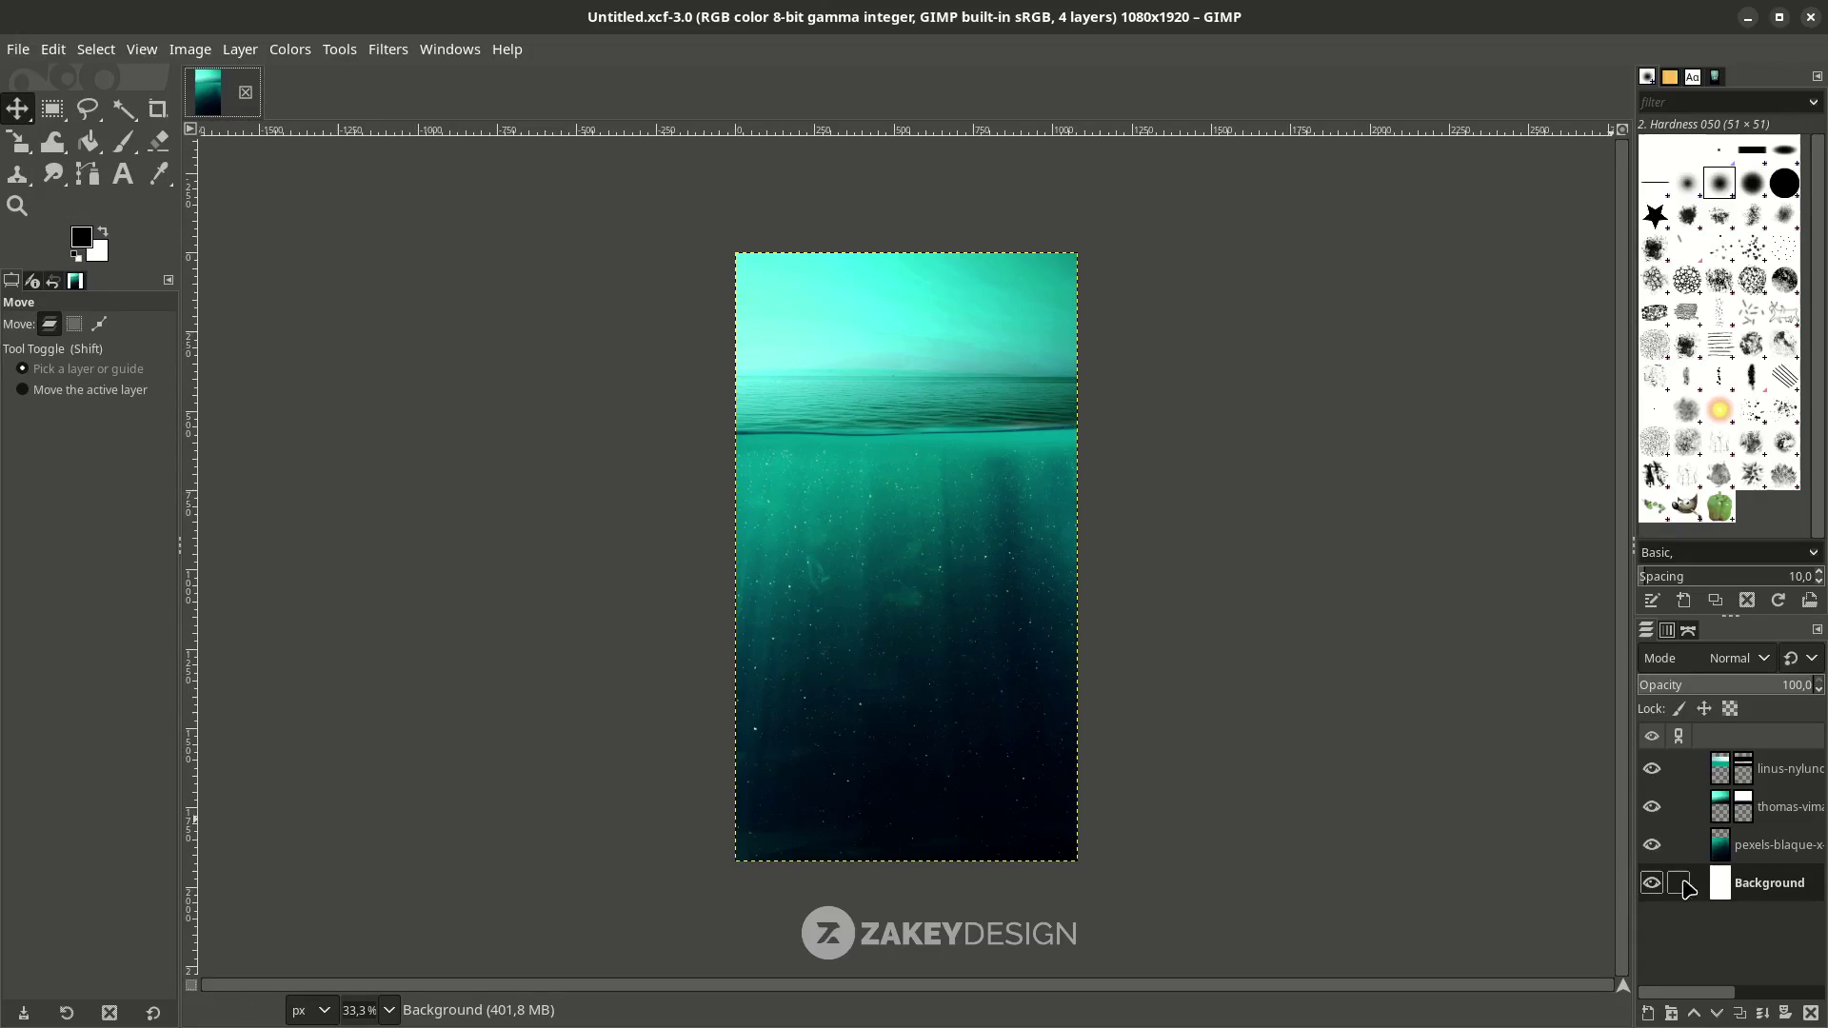
click(1688, 845)
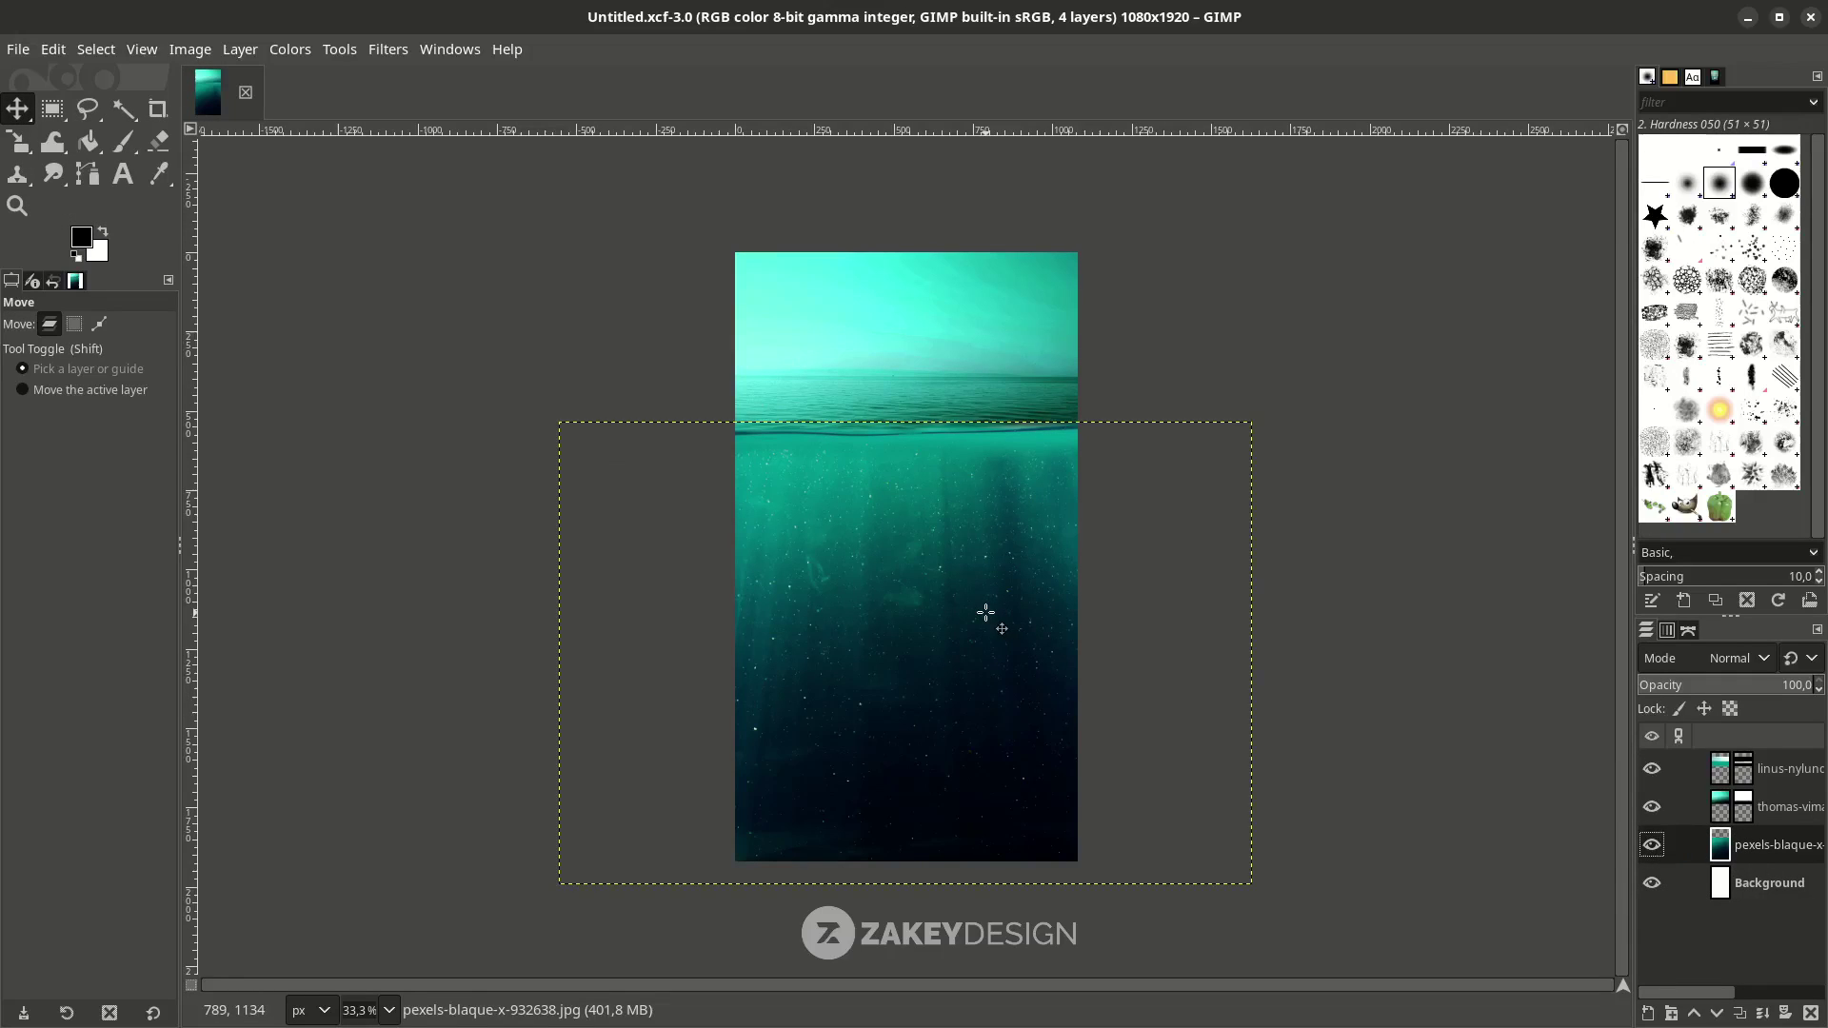
drag(986, 612, 992, 645)
click(1721, 773)
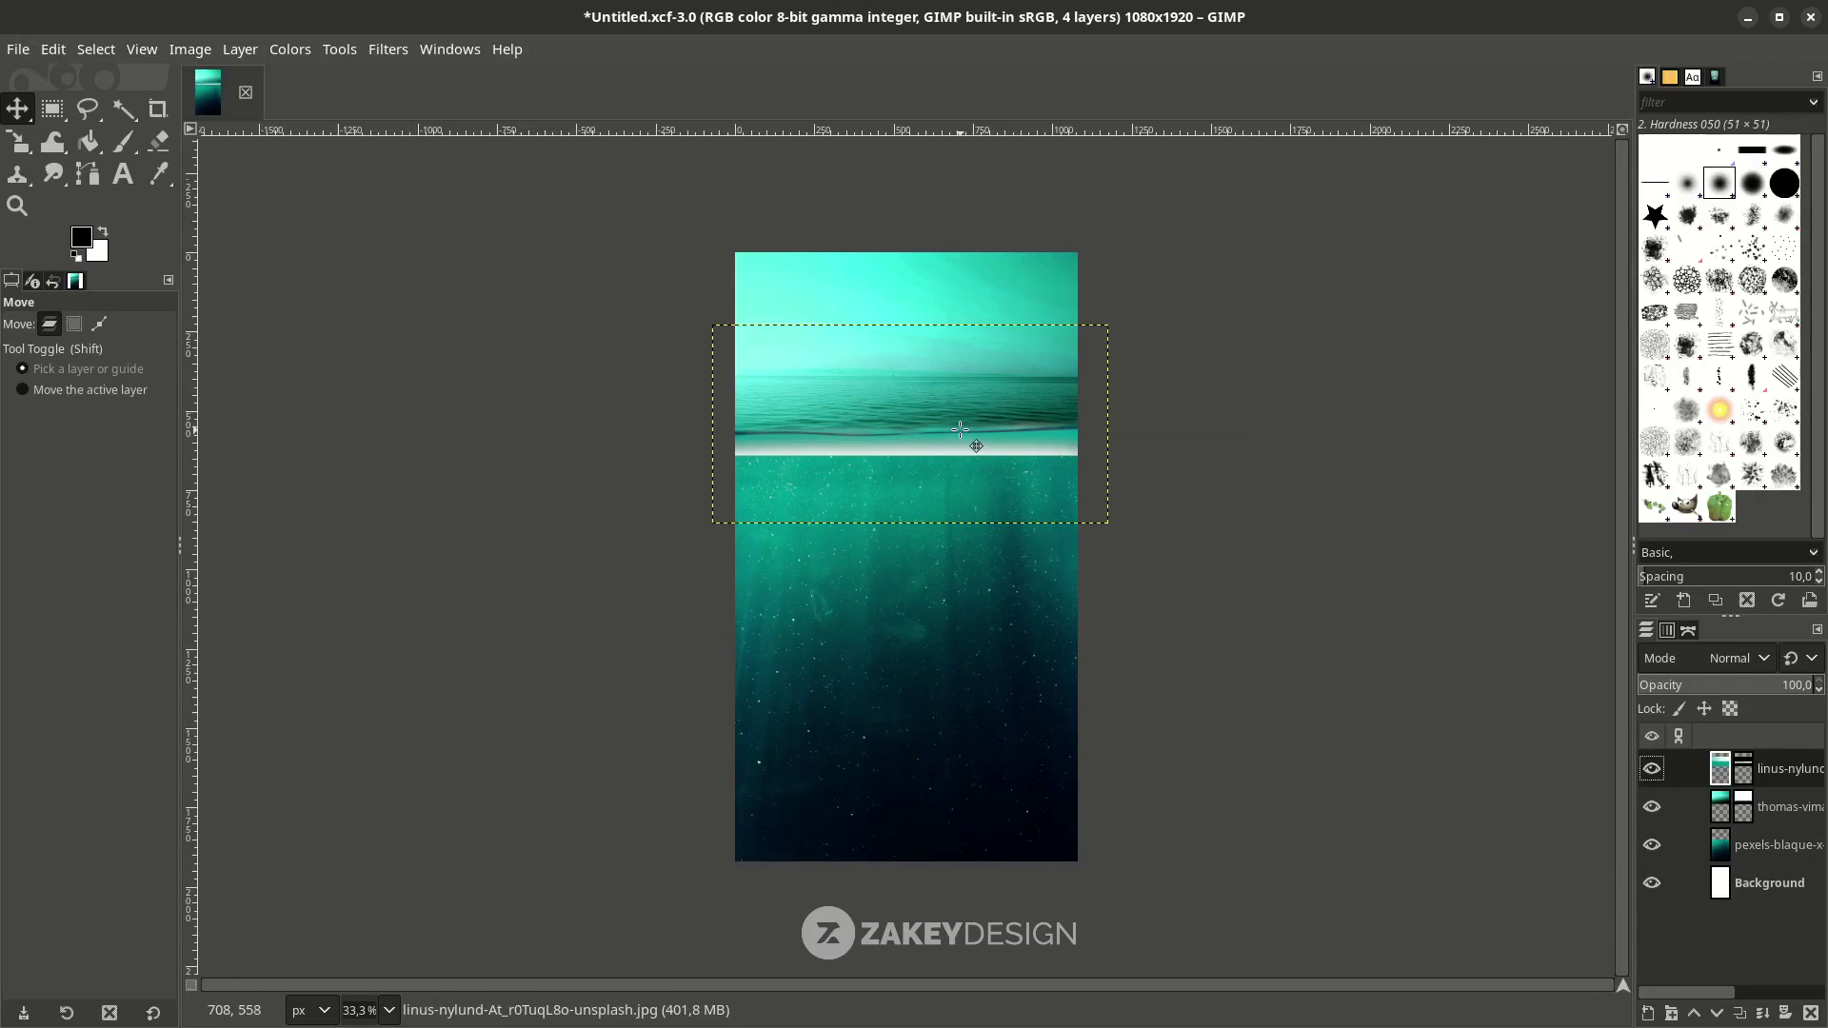
drag(931, 448, 956, 288)
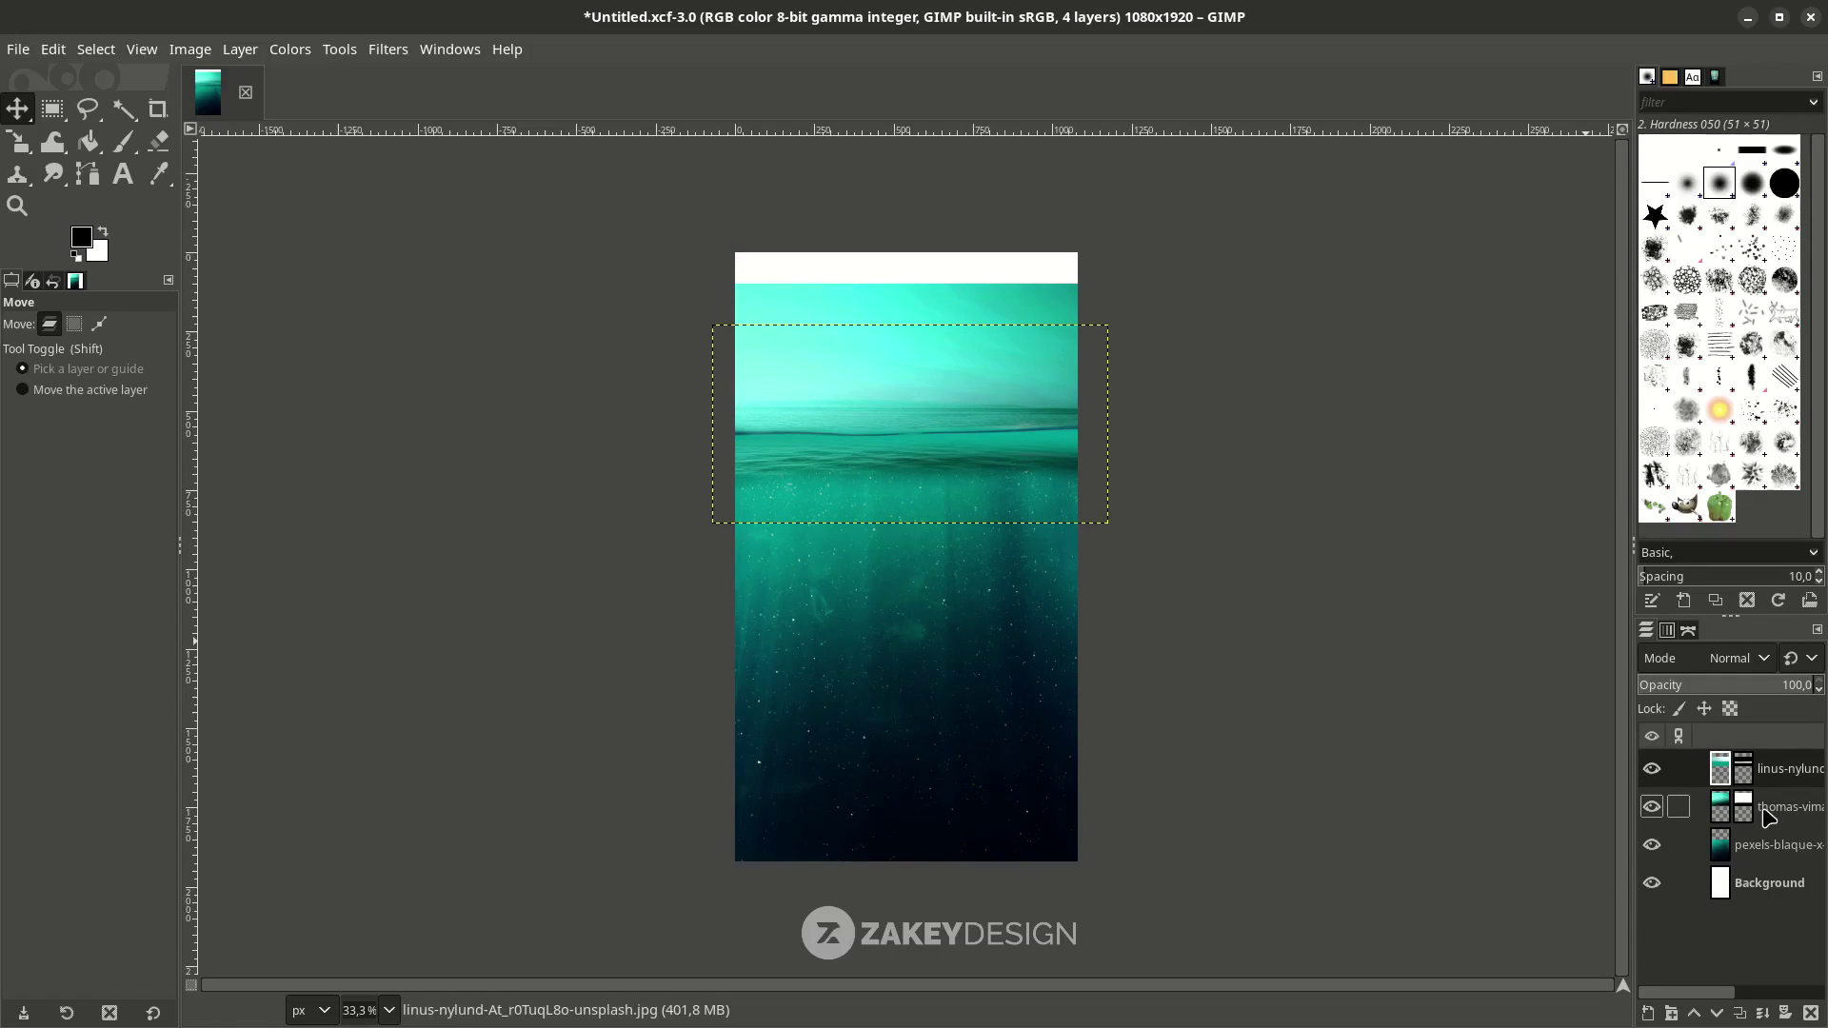
drag(916, 437, 918, 454)
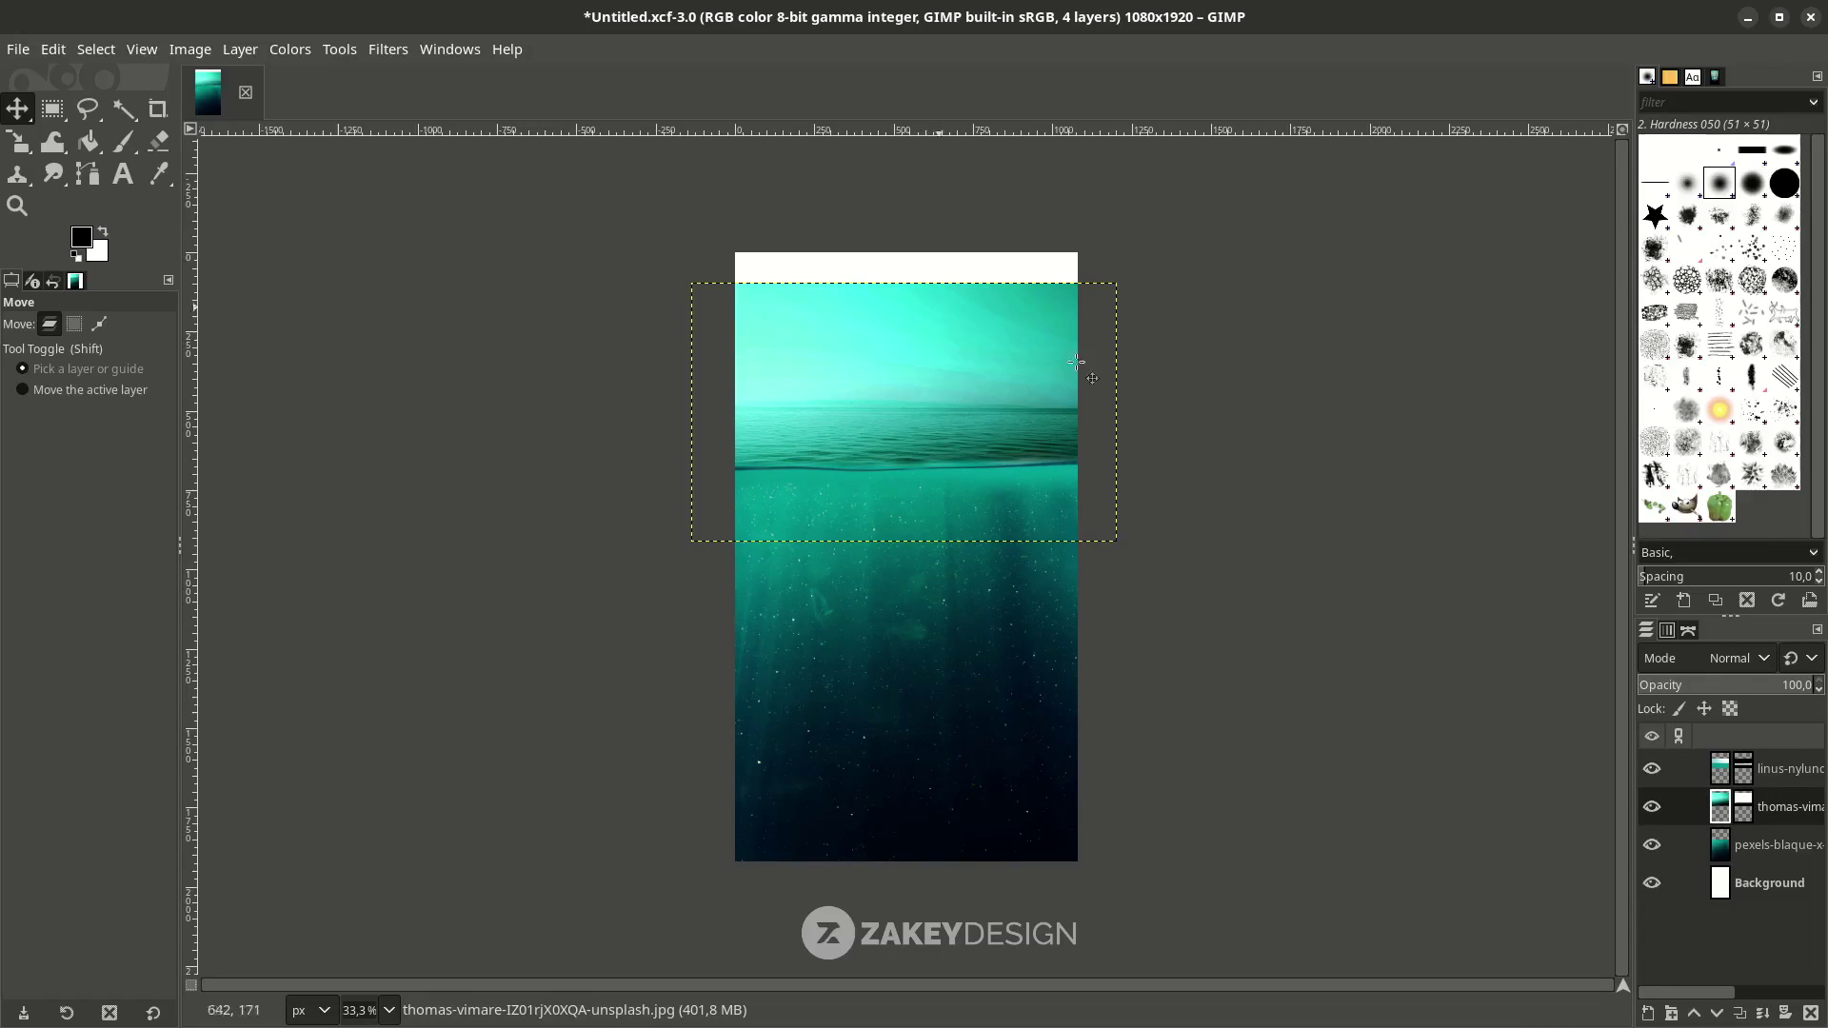
Stretch the sea-surface layer to 1342×980 px and compare the layers by toggling visibility.
key(shift+s)
click(895, 281)
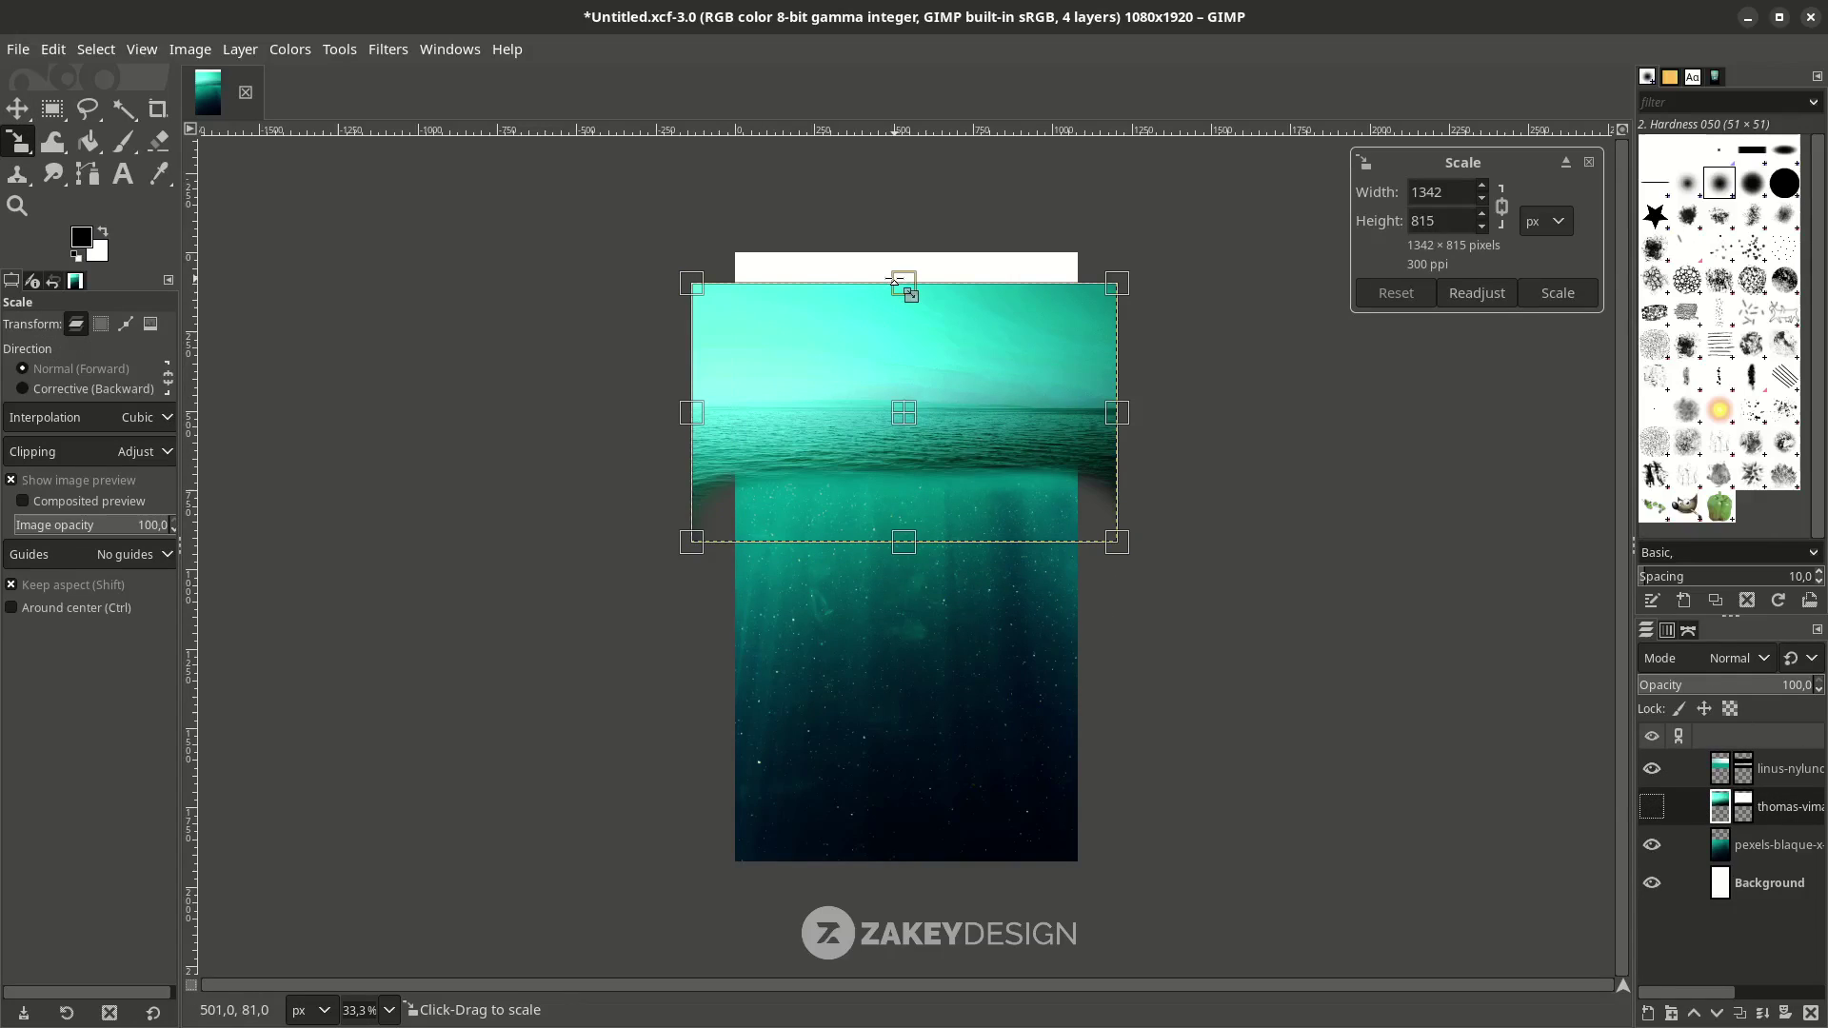
drag(897, 279, 901, 227)
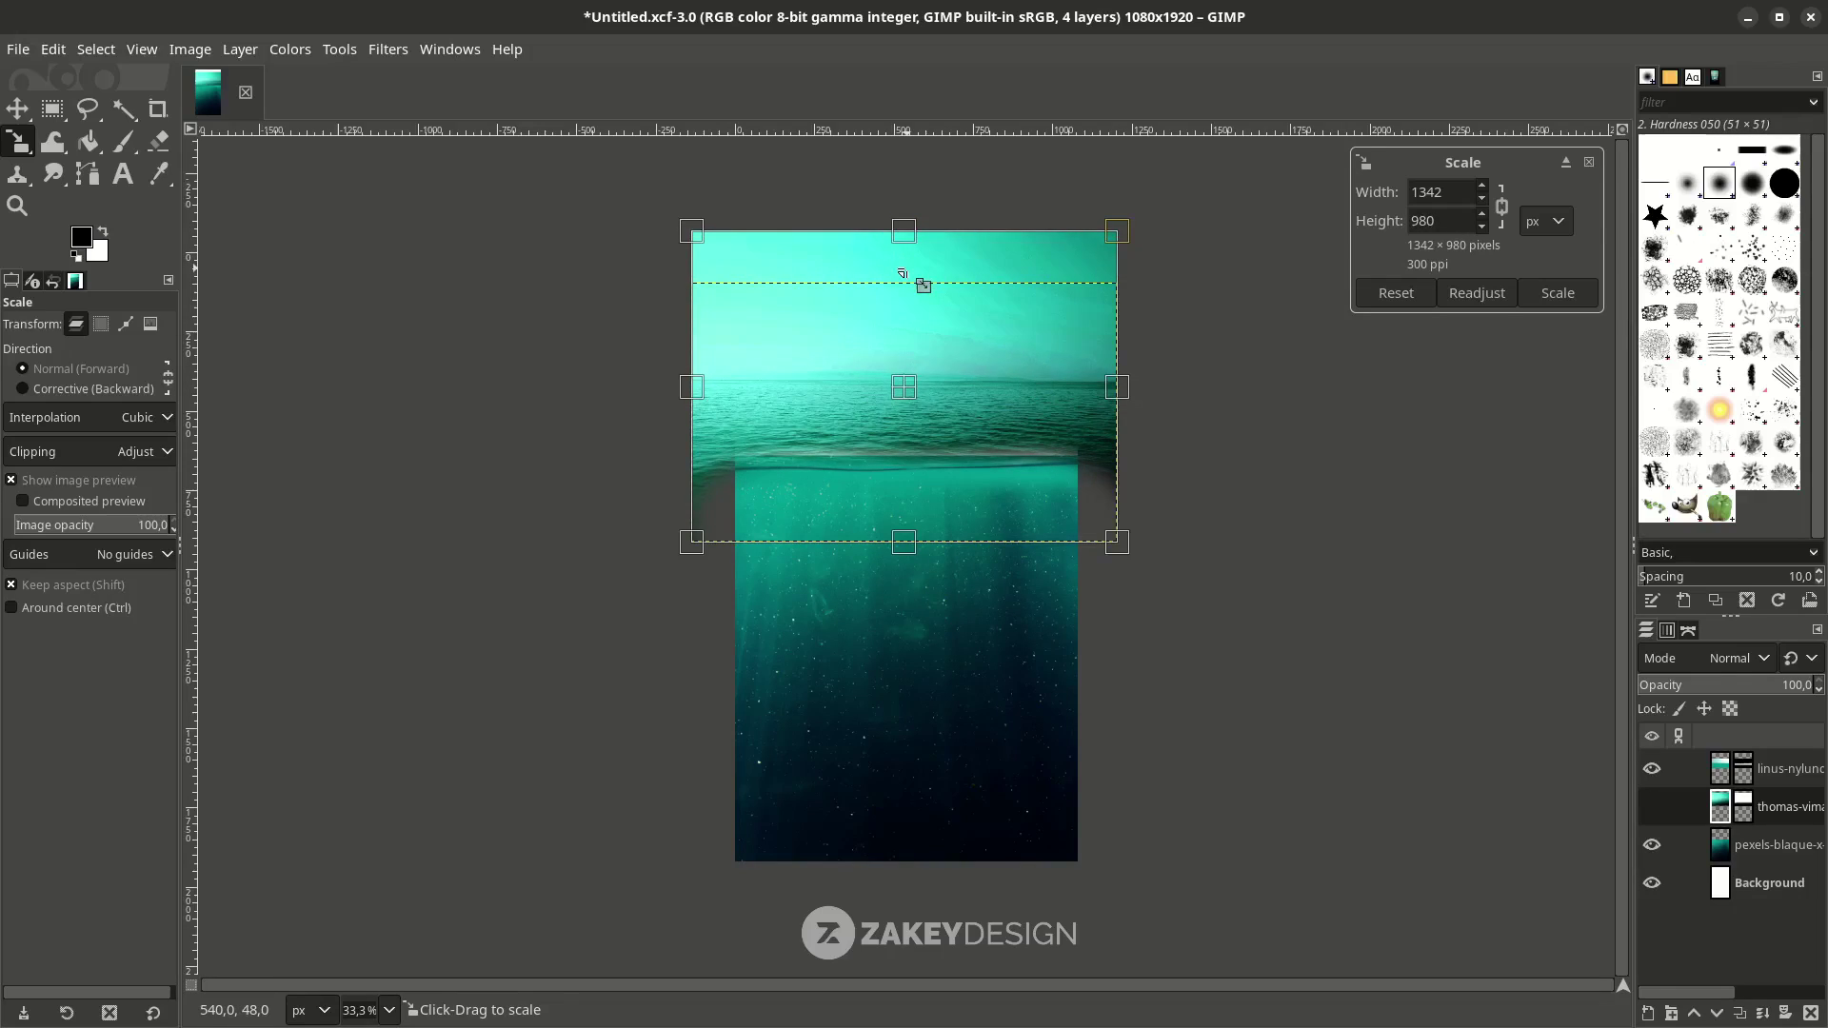
key(Return)
key(1)
key(minus)
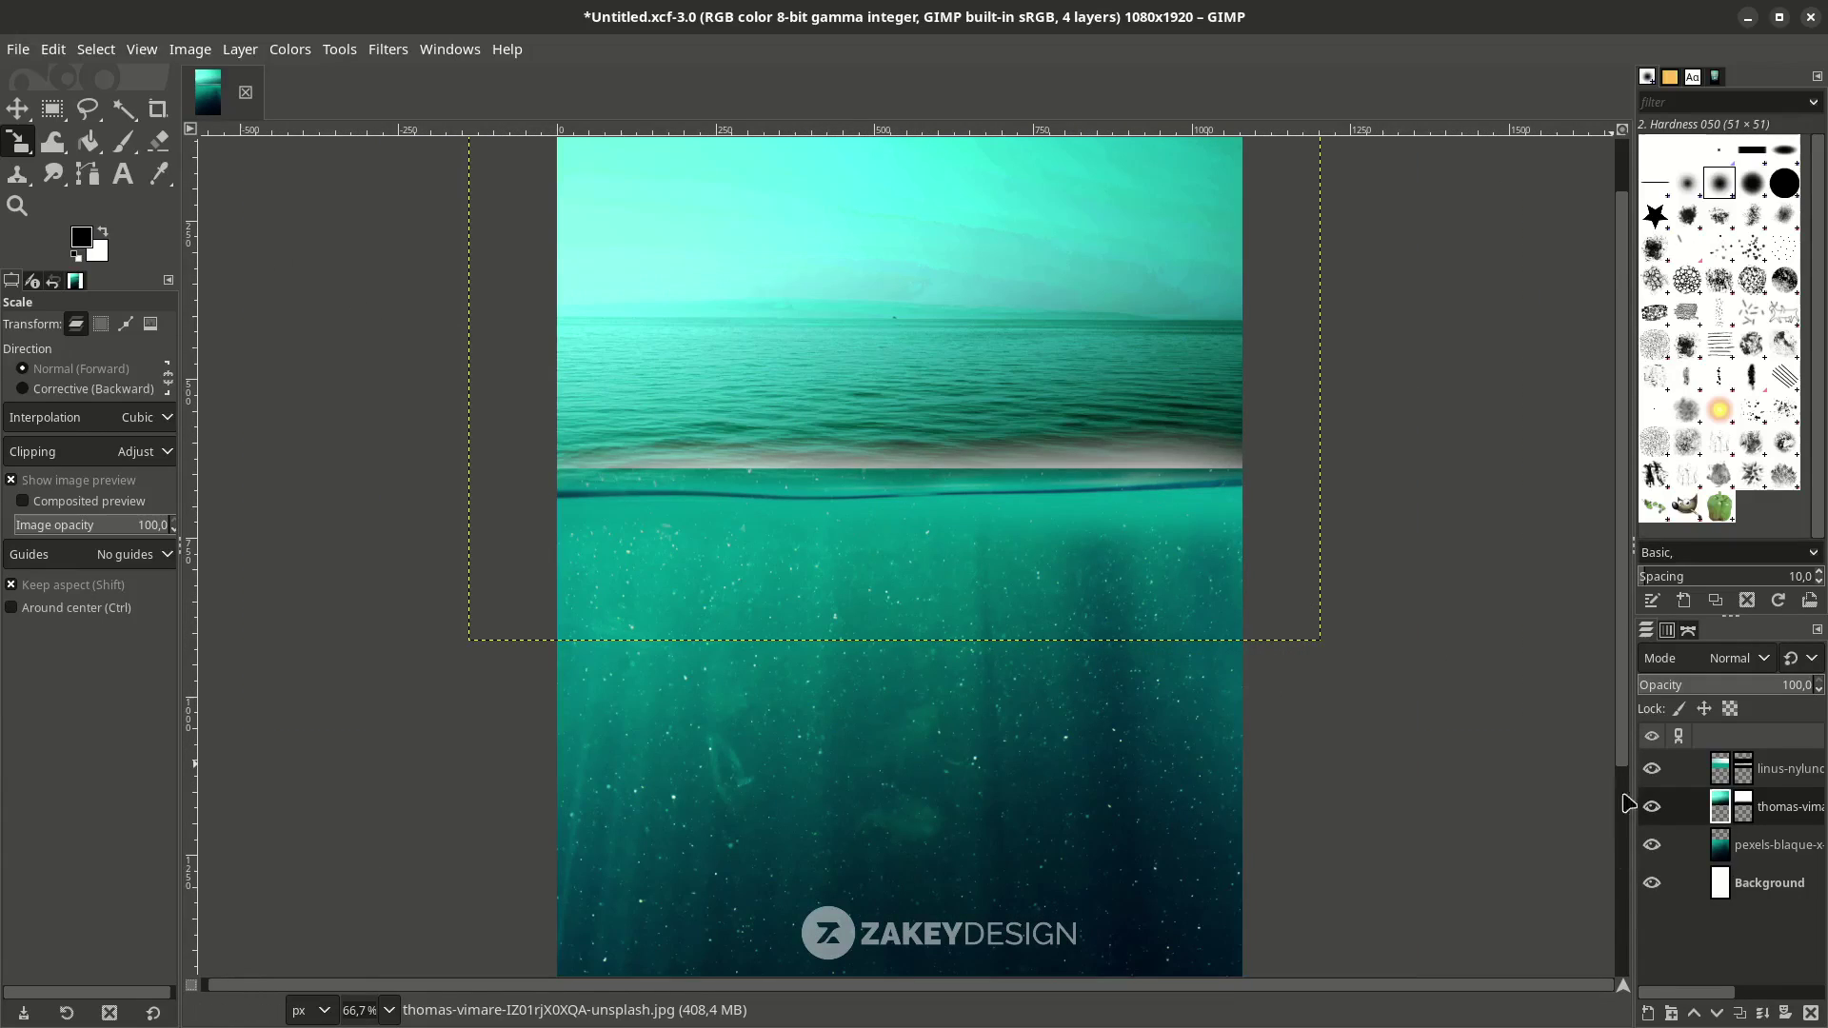
click(1652, 768)
click(1652, 768)
click(1652, 807)
click(1651, 806)
click(1652, 845)
click(1652, 845)
Nudge the deep underwater layer upward with Shift+Up and view the whole poster.
click(1719, 852)
key(m)
key(shift+Up)
key(shift+Up)
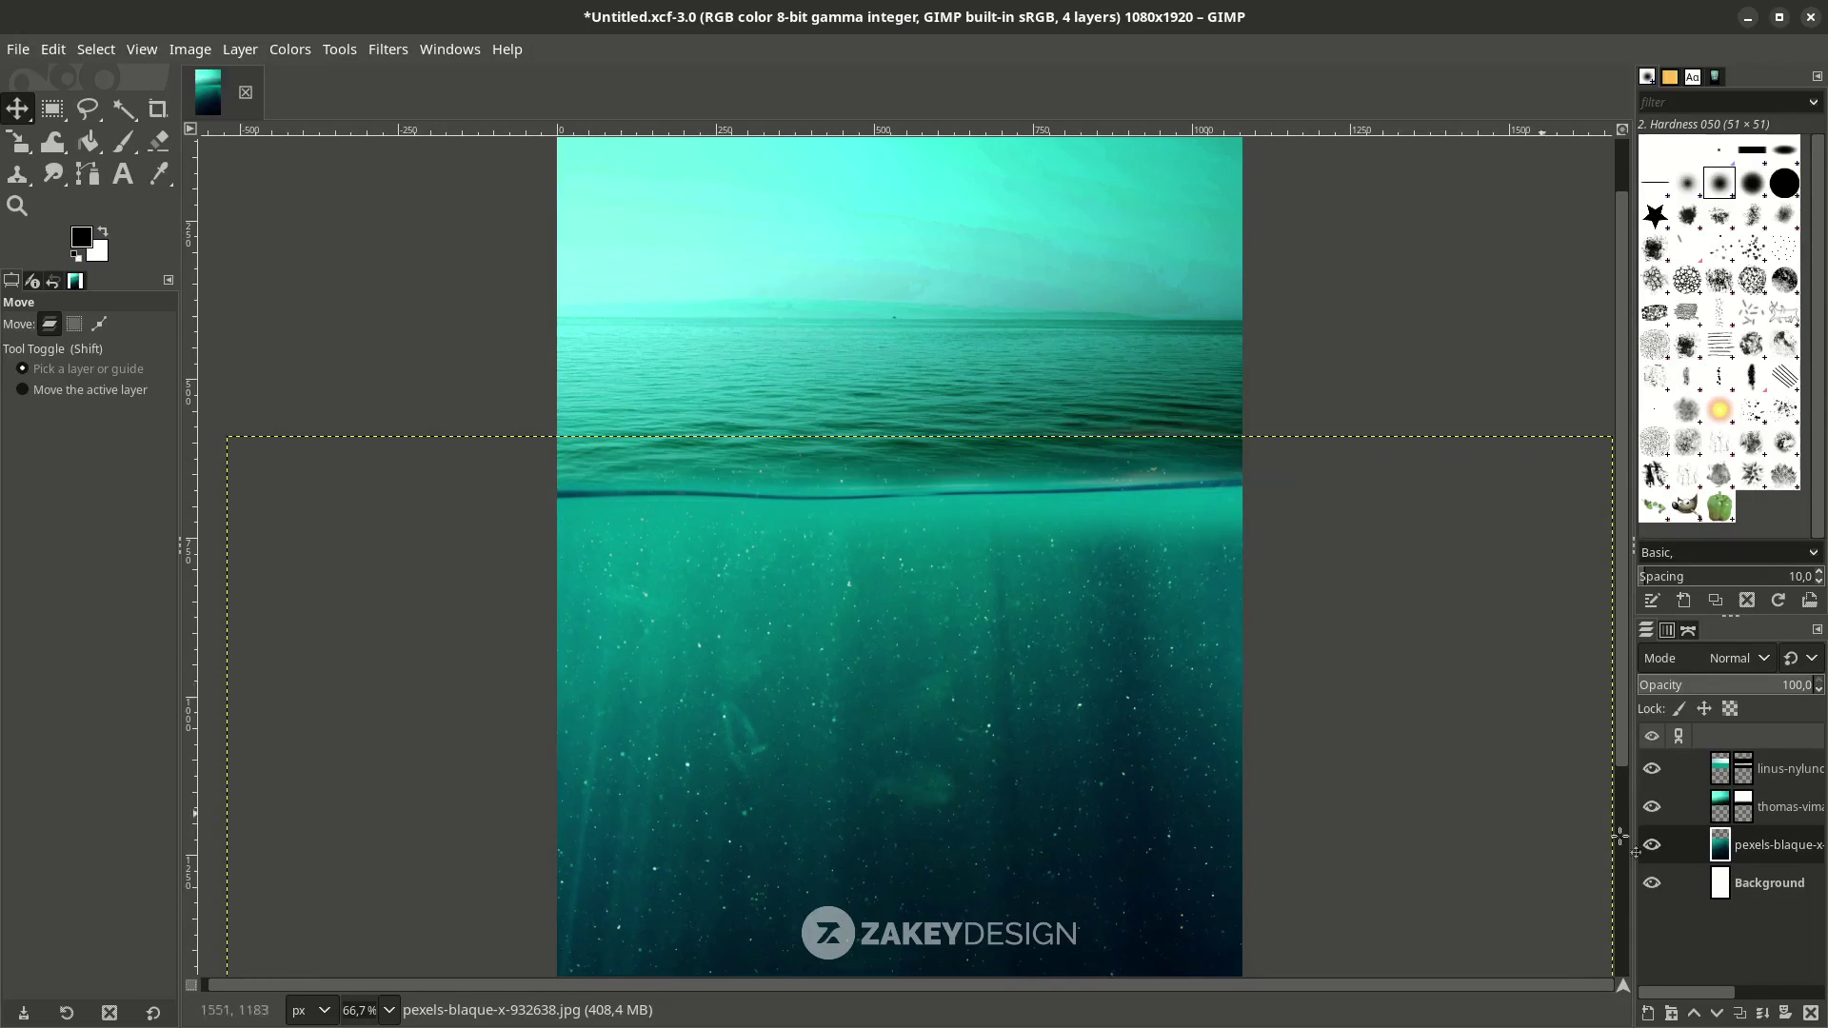
key(Page_Down)
key(minus)
key(minus)
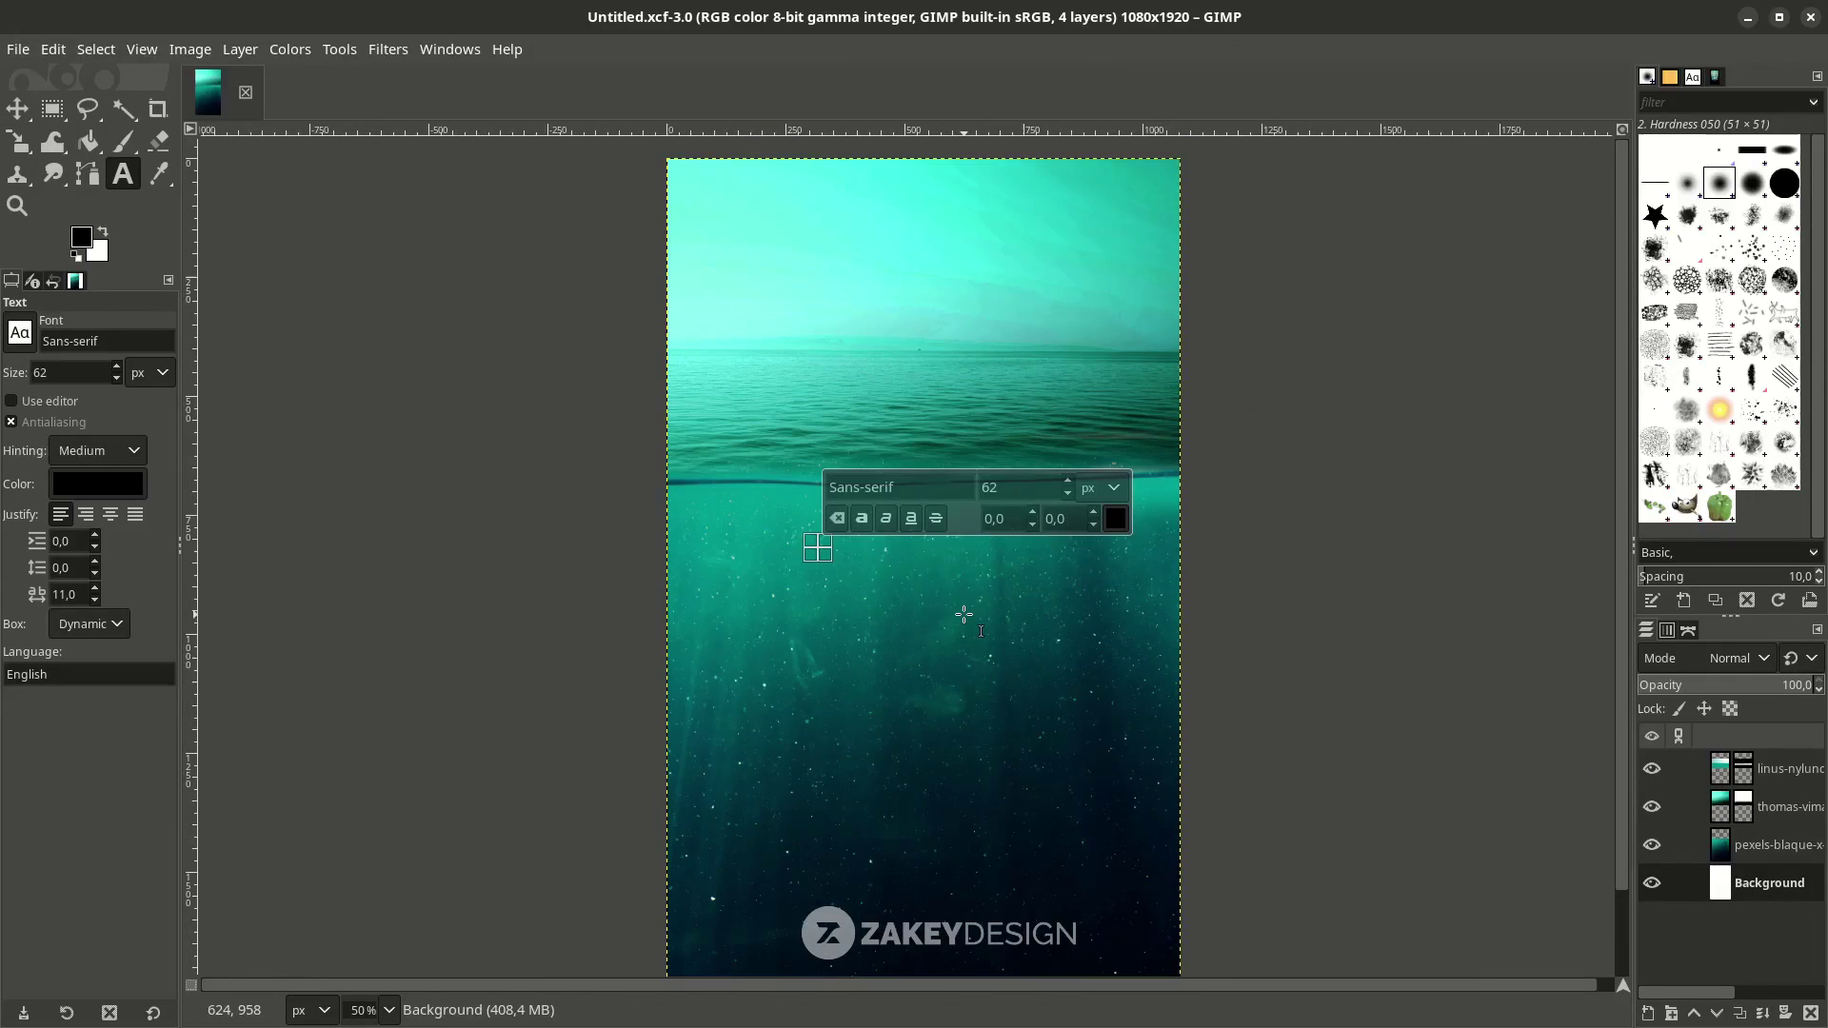
Type COLD in white and raise its layer above all others.
text(COLD)
click(1116, 518)
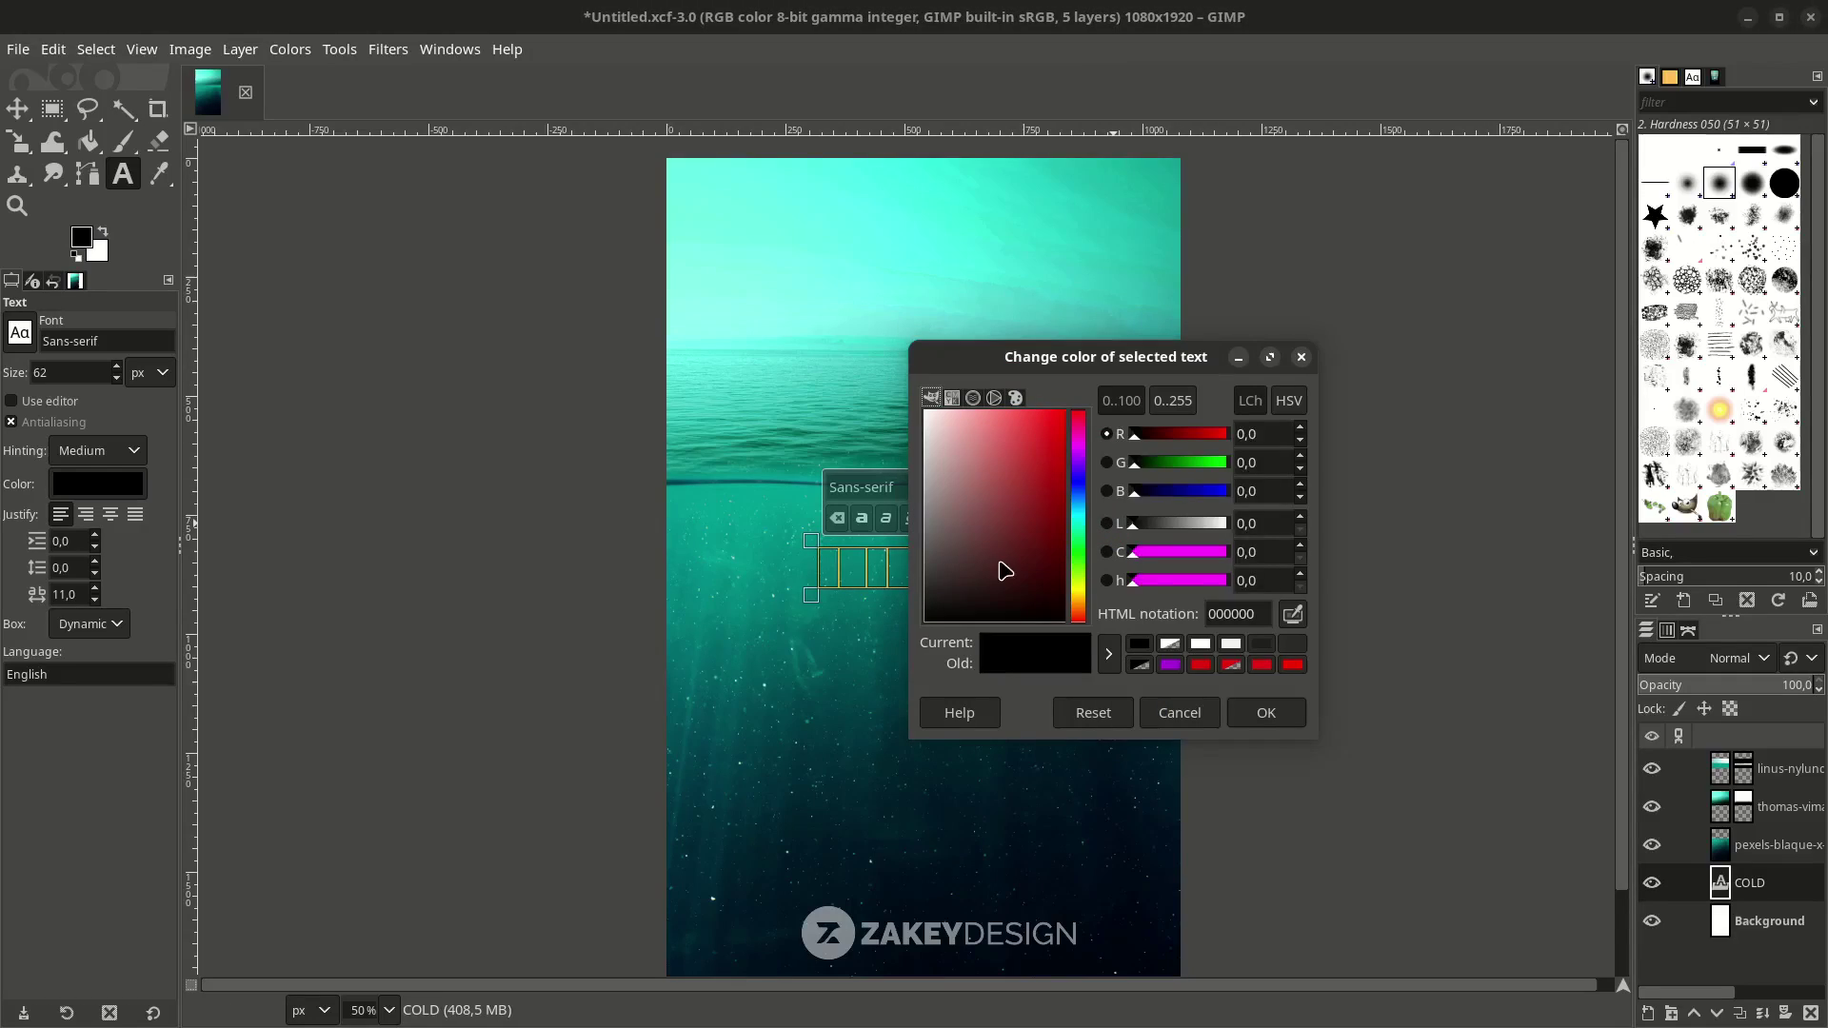
click(1161, 644)
click(1265, 706)
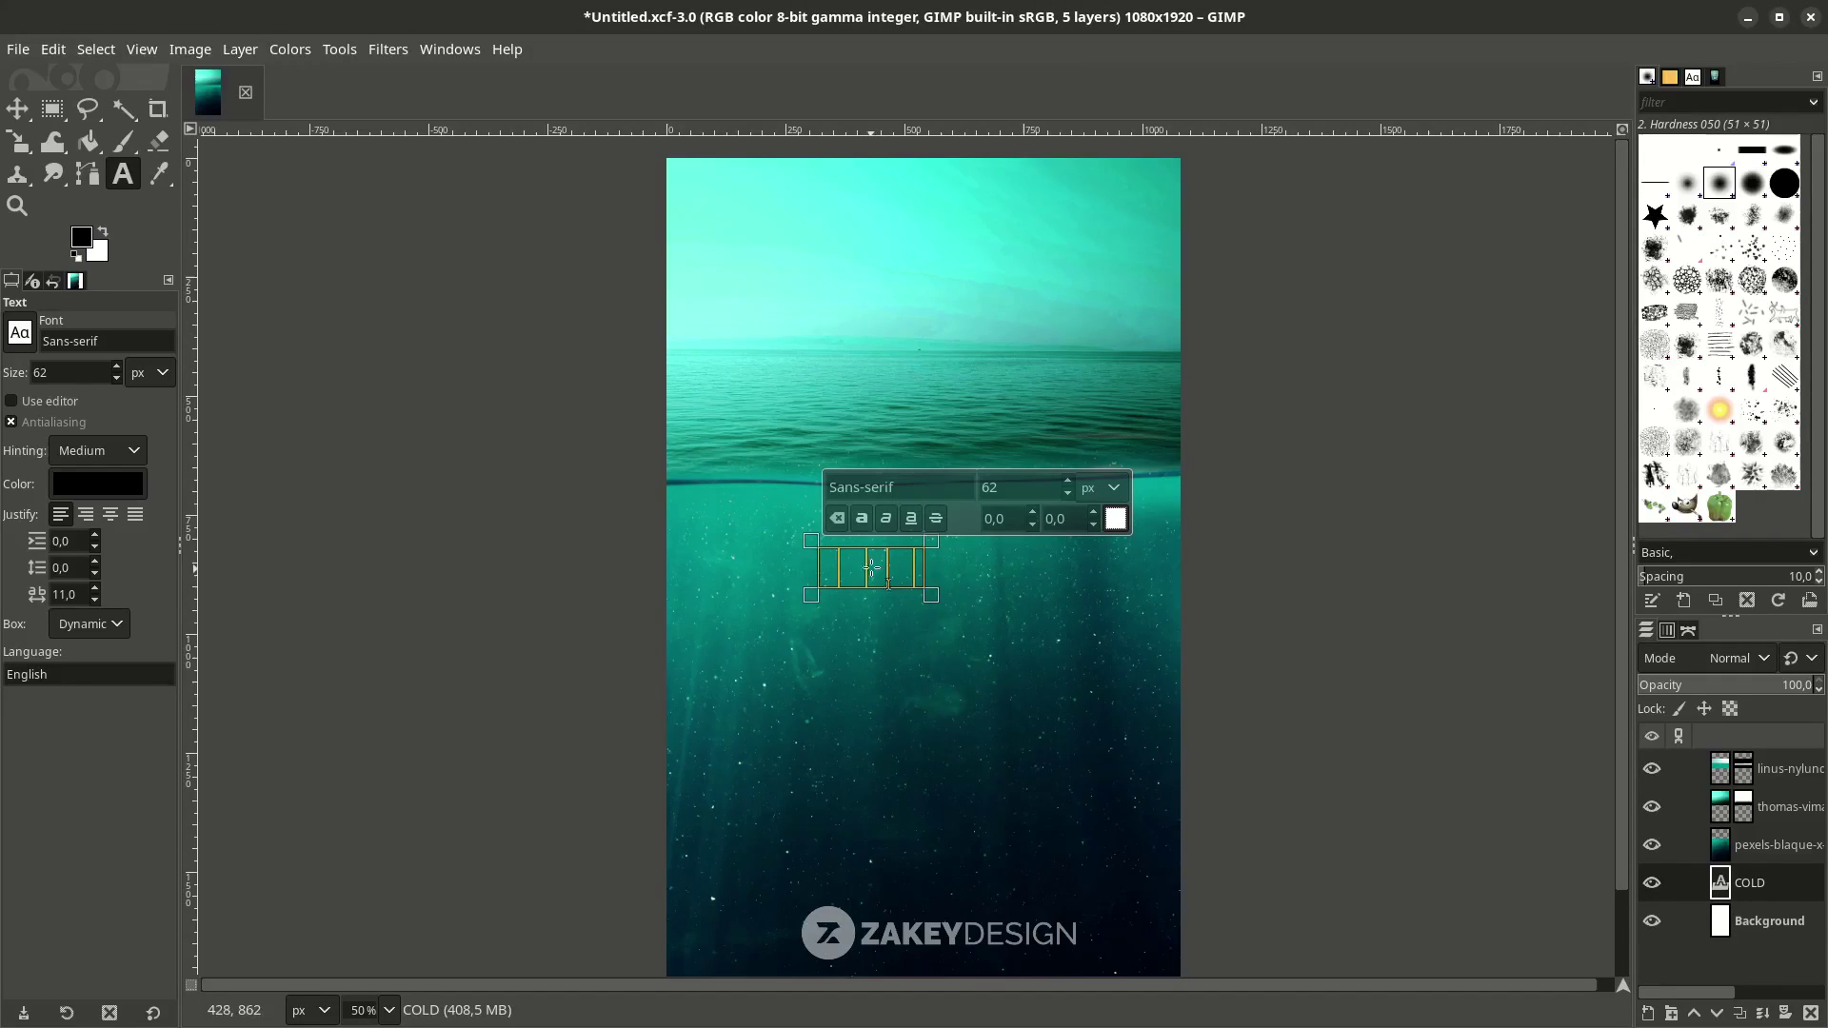
drag(1767, 895, 1790, 766)
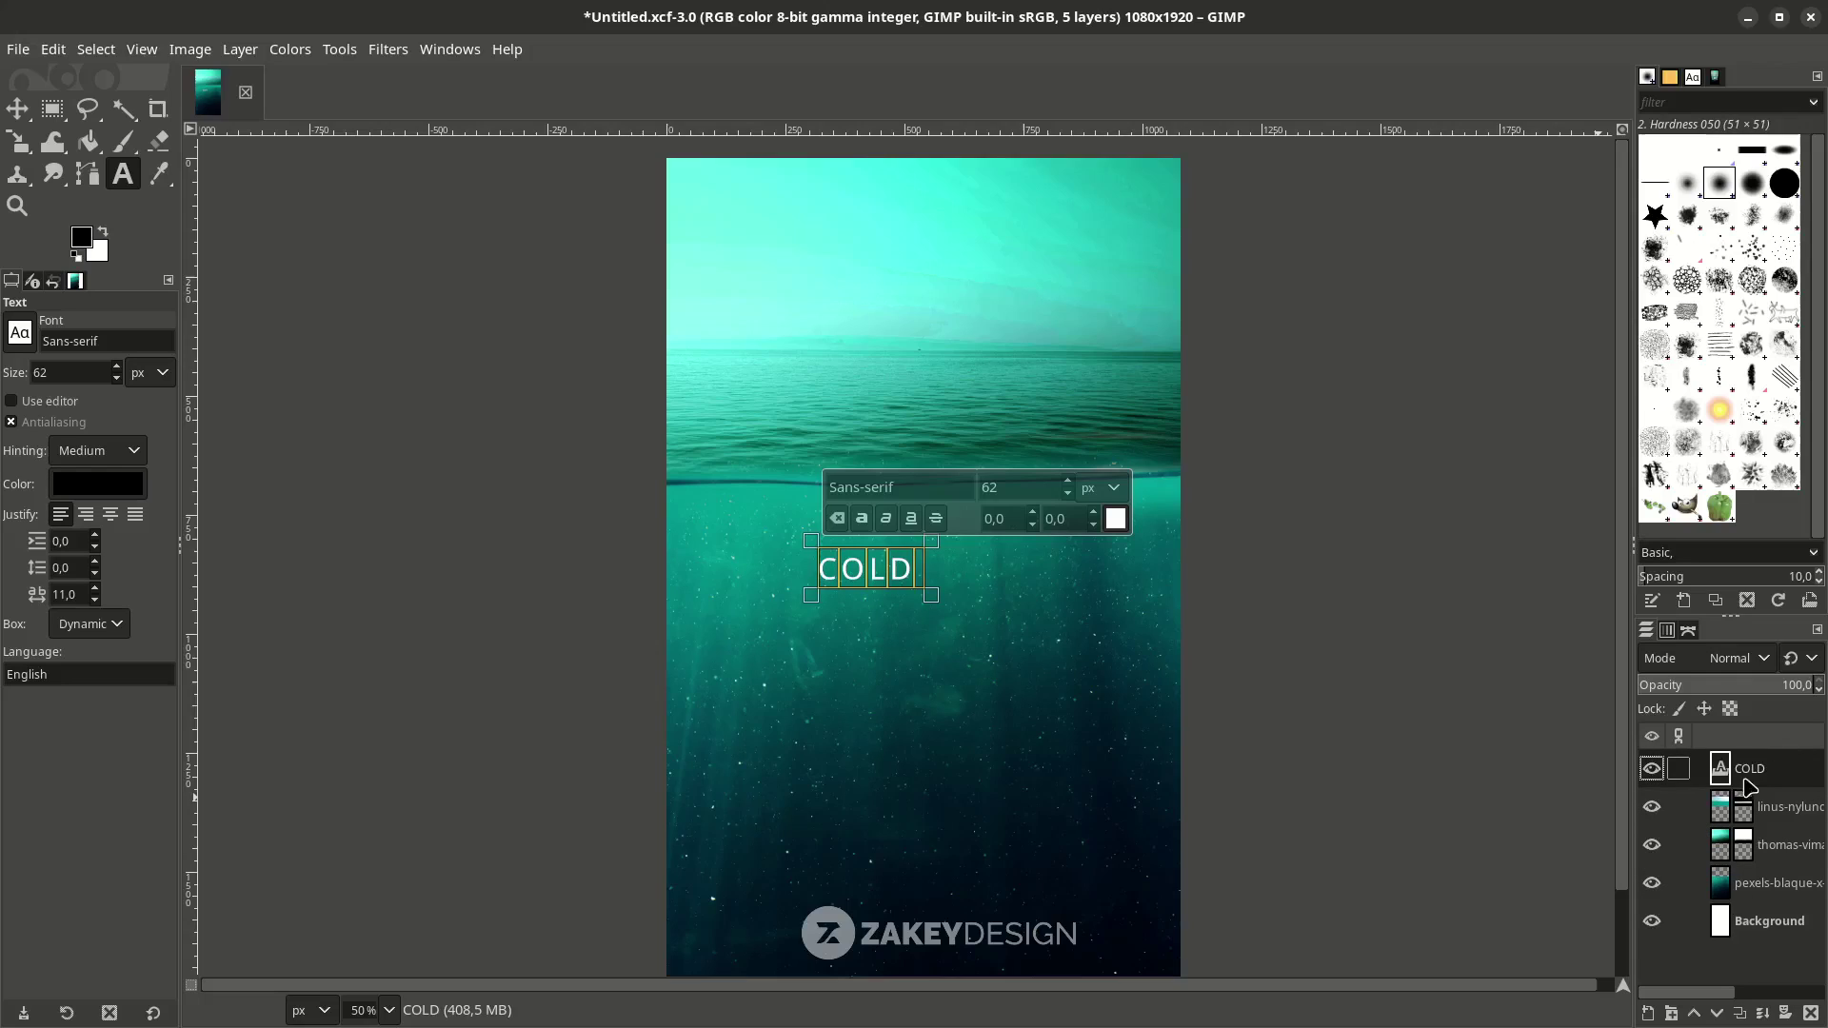
Set the COLD text to Bebas Neue Bold with letter spacing 0.
key(ctrl+a)
text(BE)
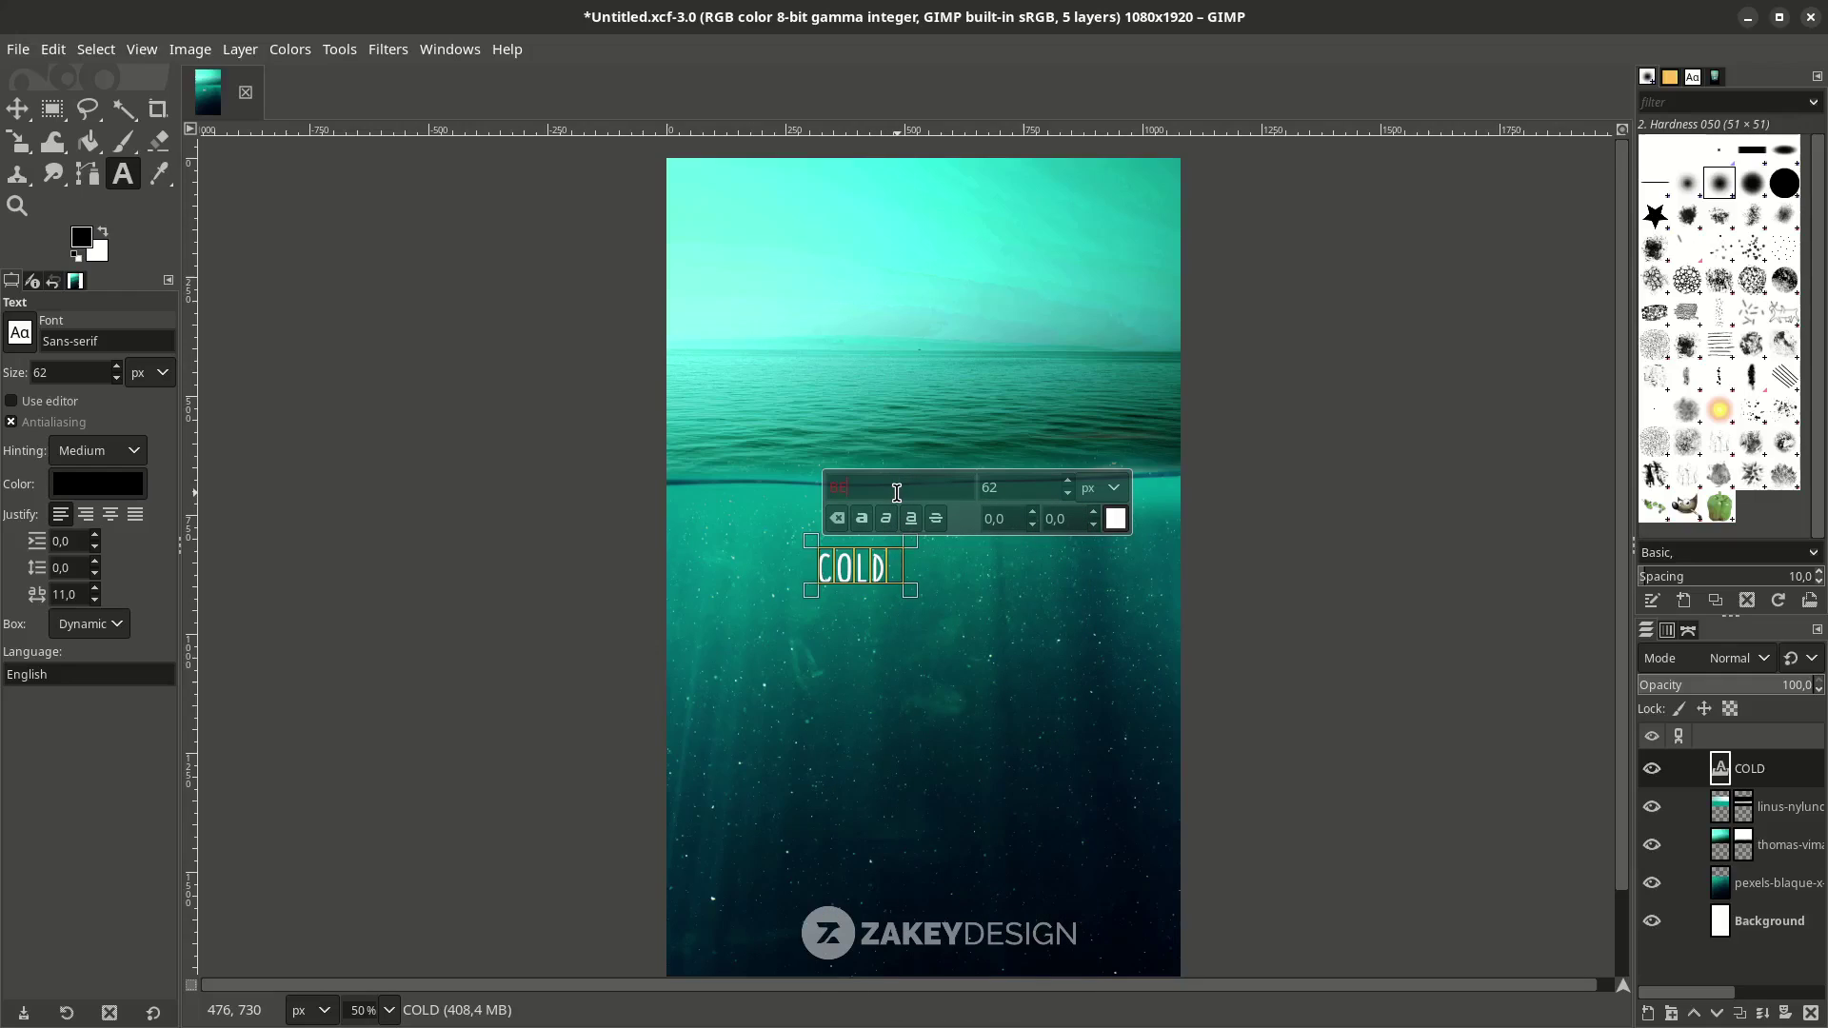
click(916, 544)
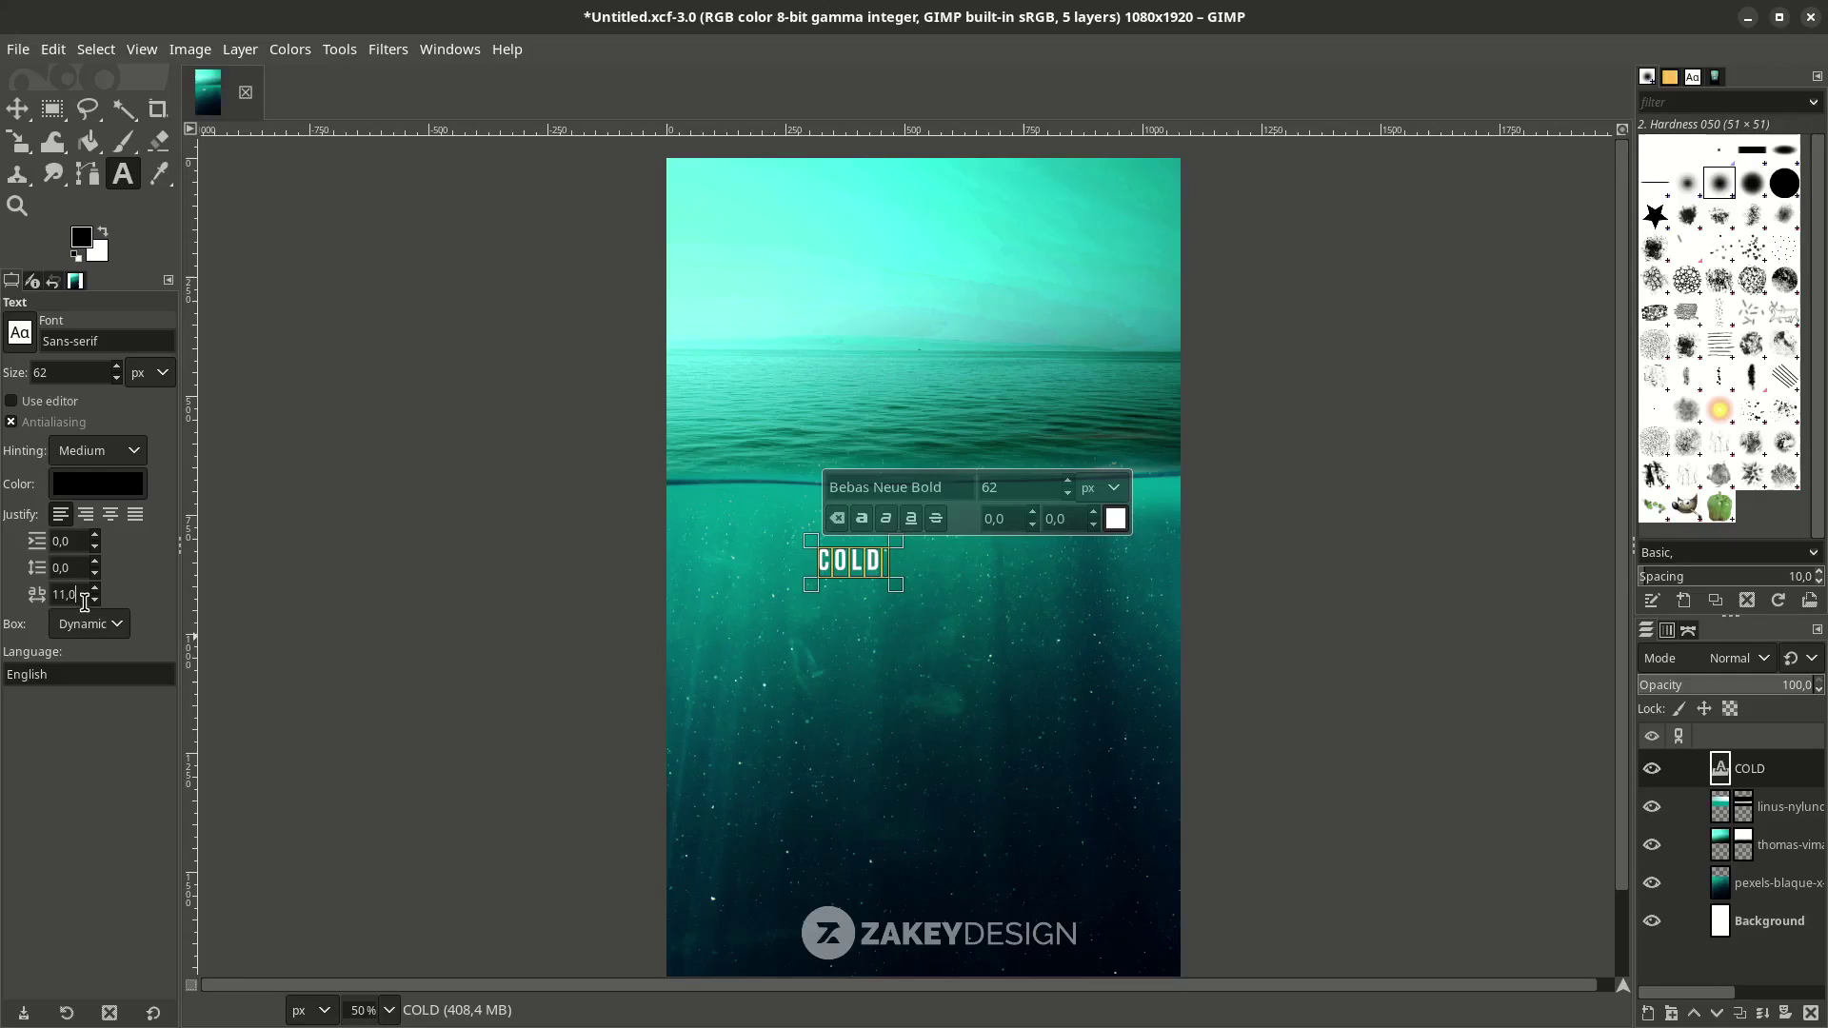
text(0)
key(Return)
Enlarge the COLD text to 508 px.
click(833, 483)
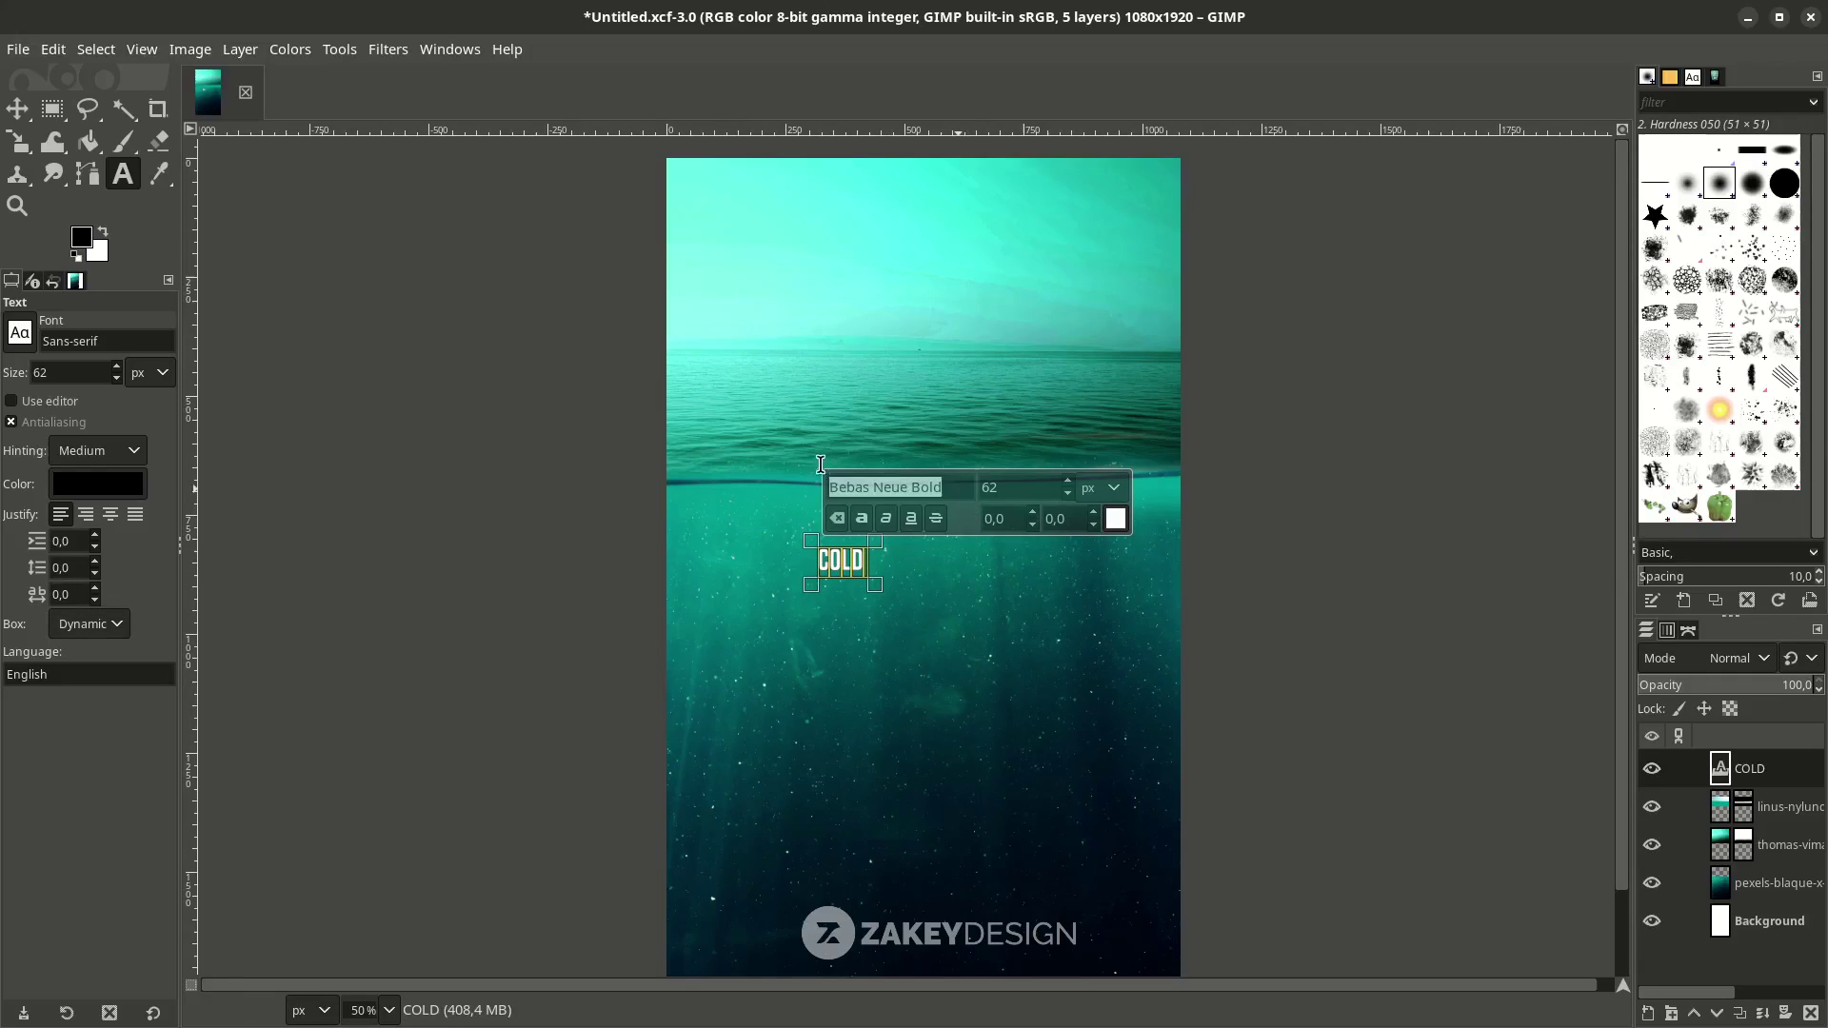
drag(1066, 481, 1066, 480)
click(1078, 486)
click(1074, 486)
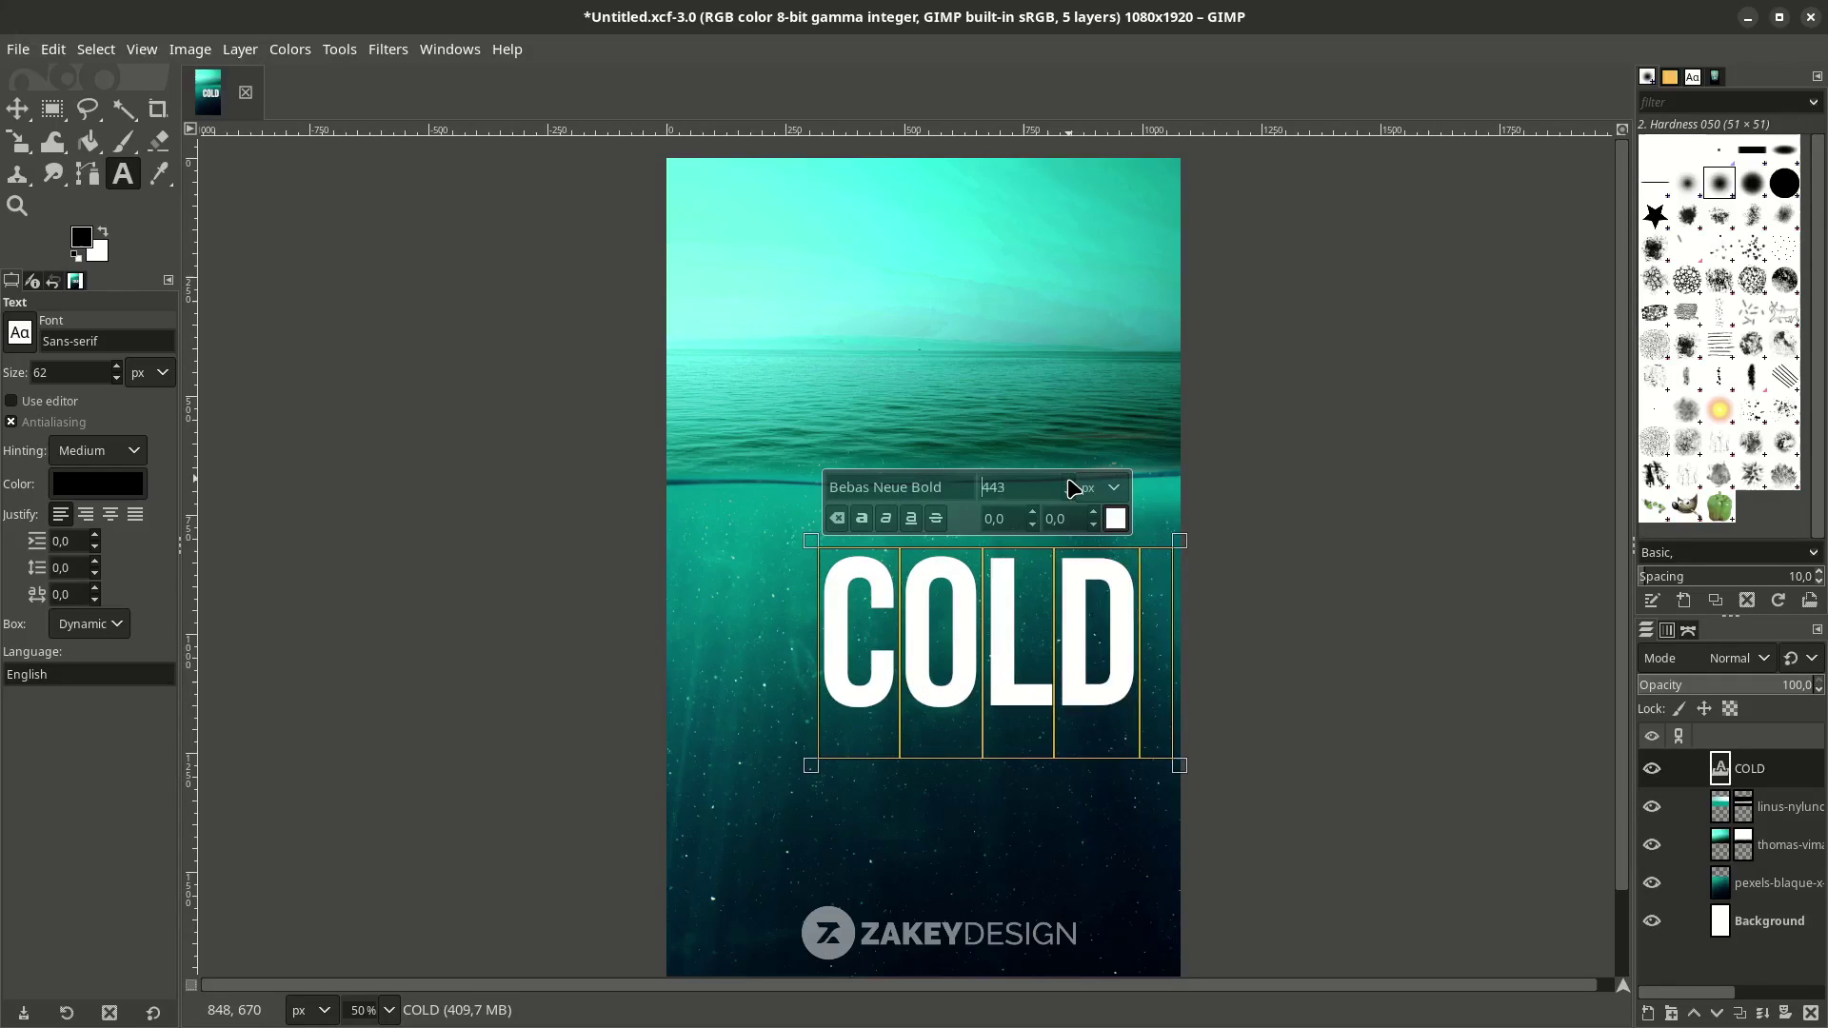
click(1067, 481)
Move the COLD title over the waterline near the poster's centre.
key(m)
drag(1036, 613, 955, 451)
scroll(987, 575, down, 2)
scroll(991, 576, up, 2)
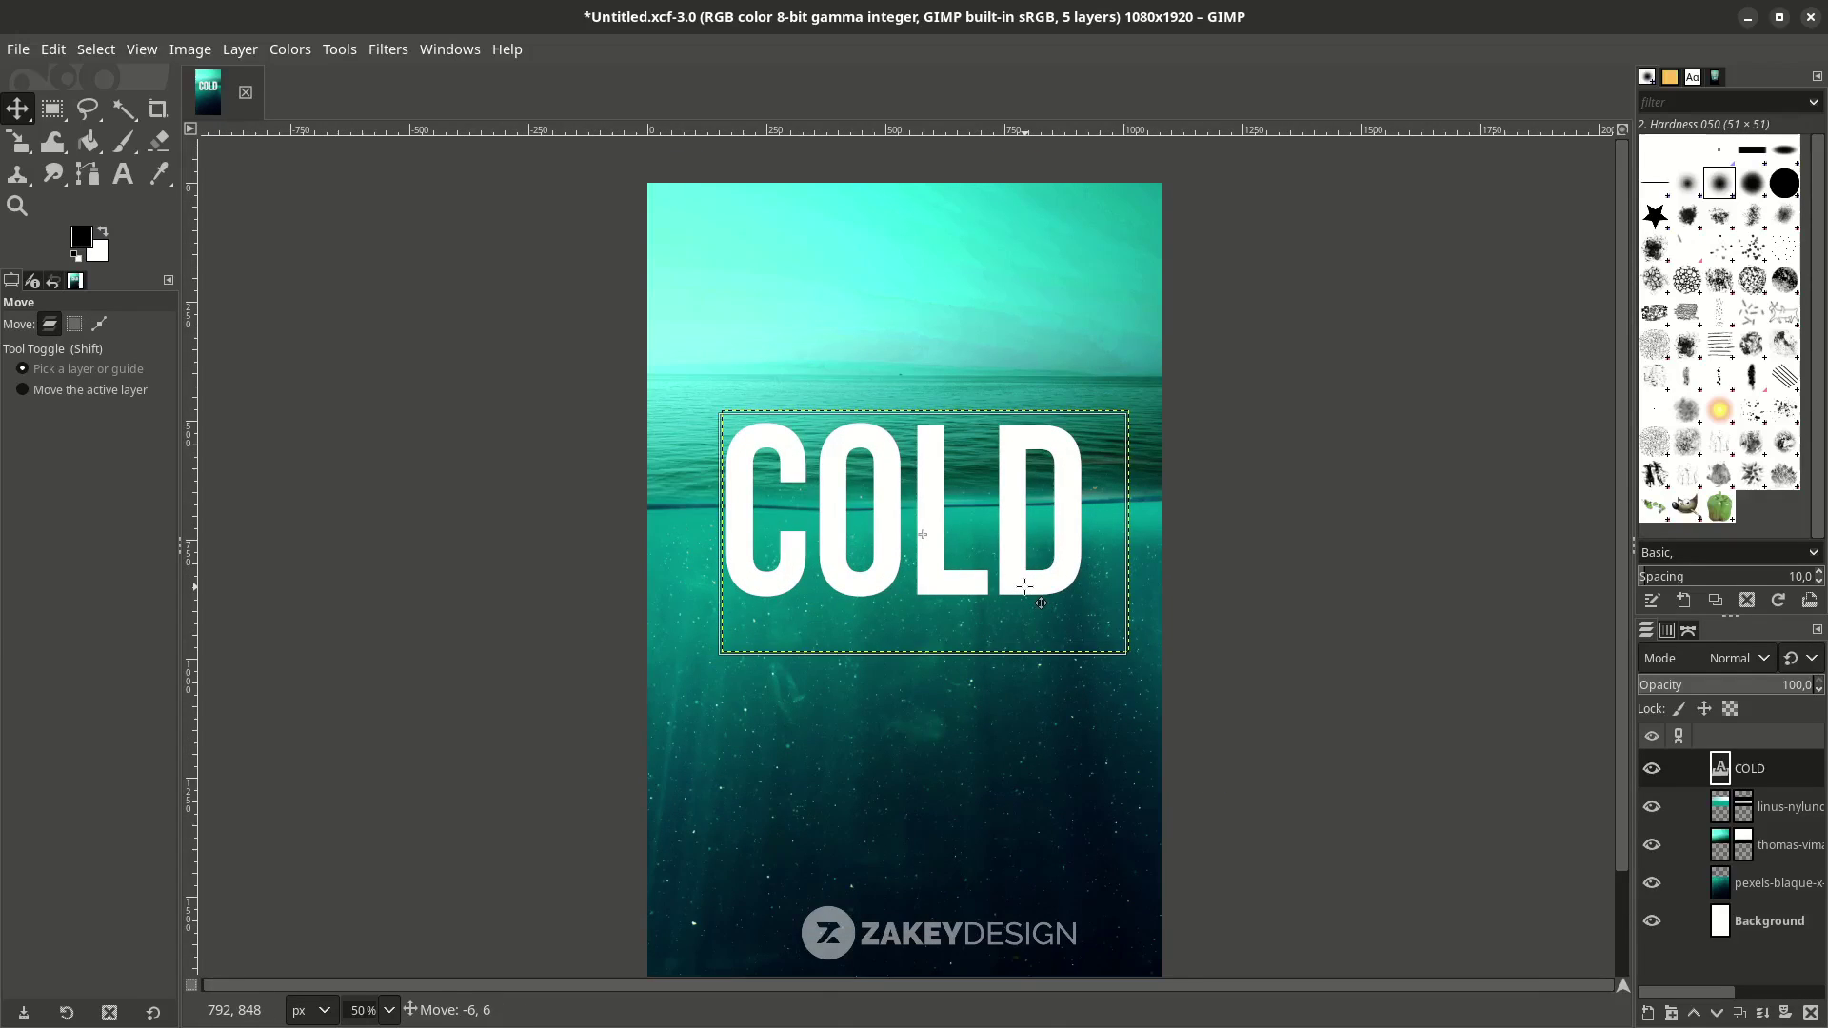
scroll(991, 575, up, 4)
scroll(923, 504, down, 3)
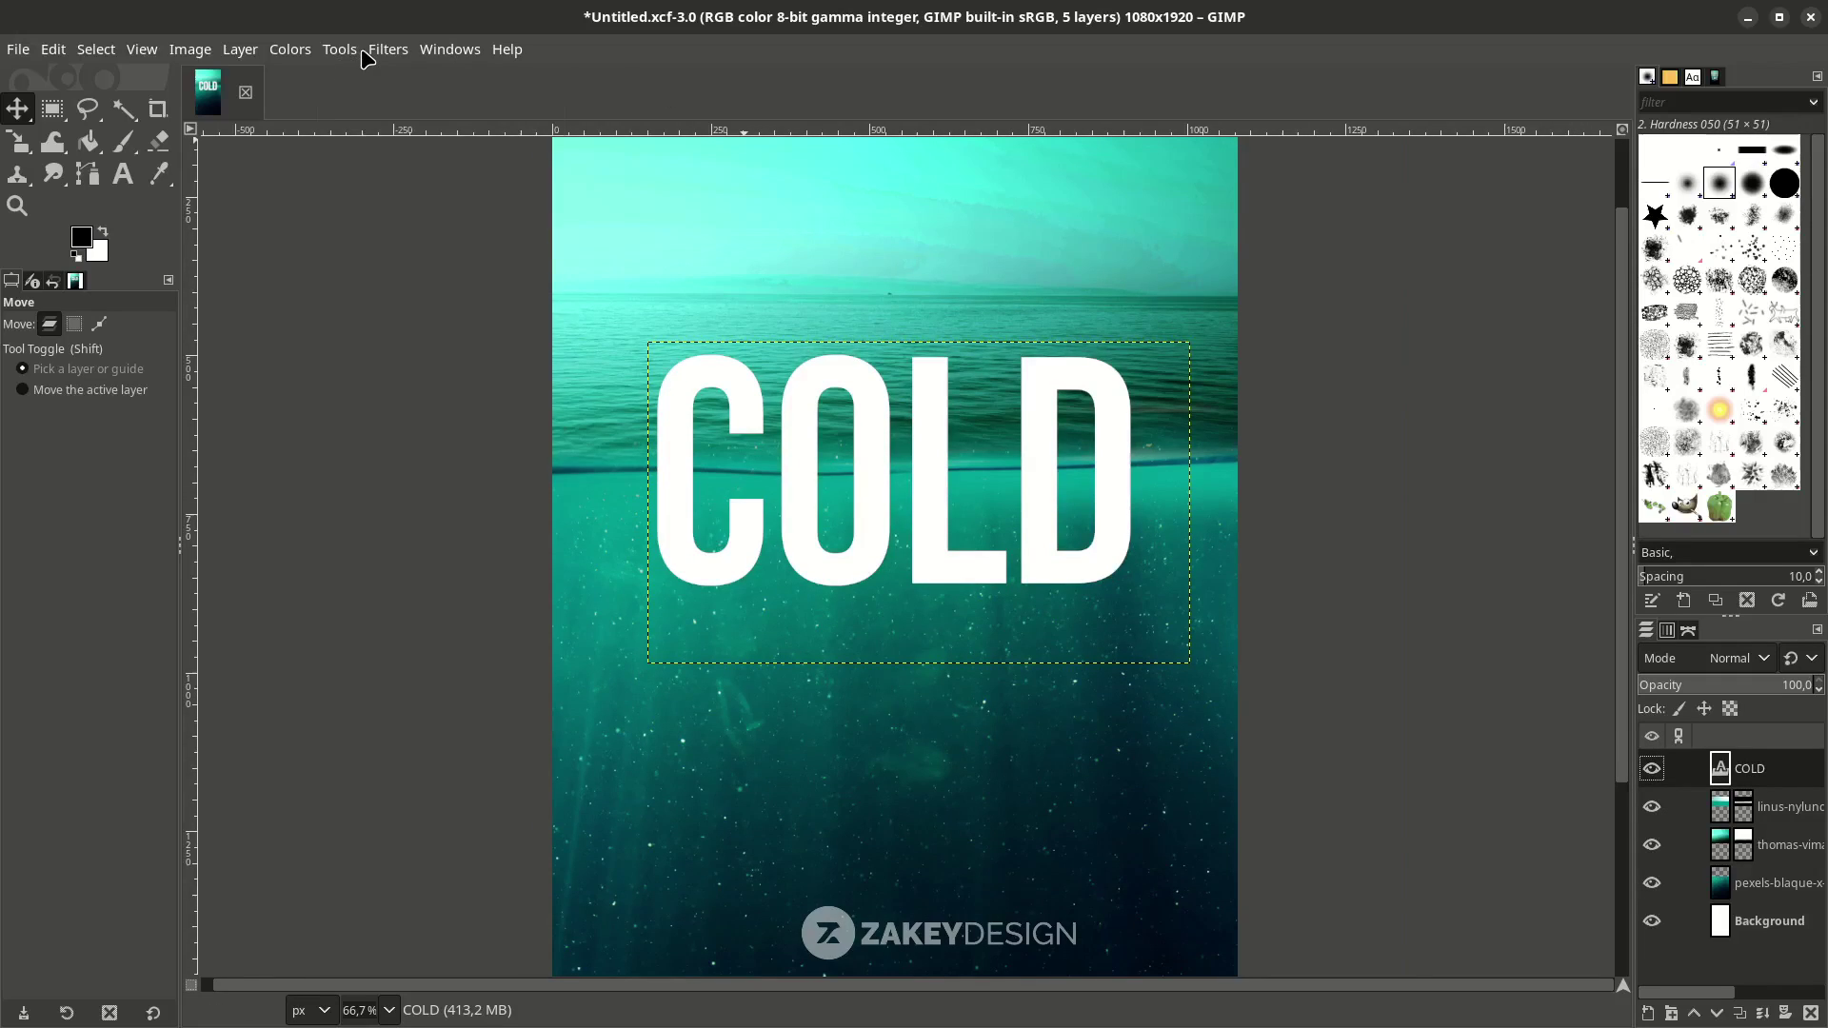
click(385, 49)
Apply a Ripple to COLD with amplitude 2.2, period about 240 and angle about -108.
mouse_move(496, 267)
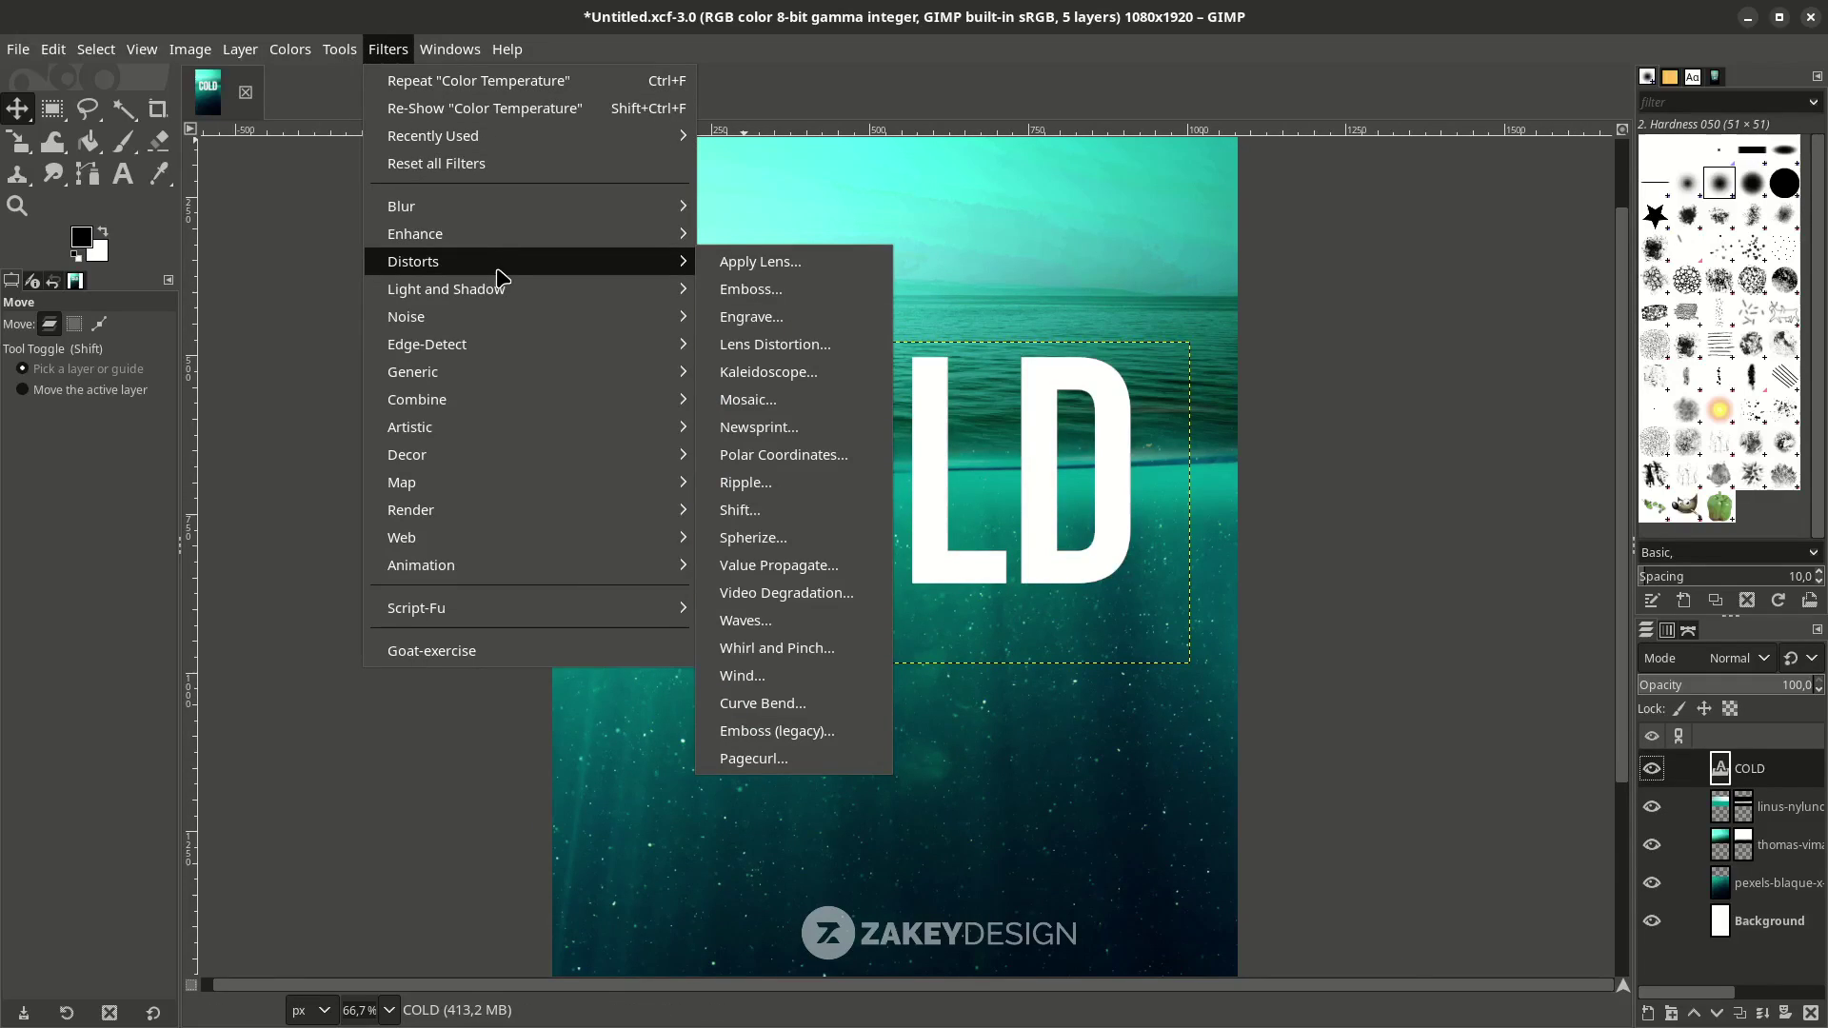
click(825, 487)
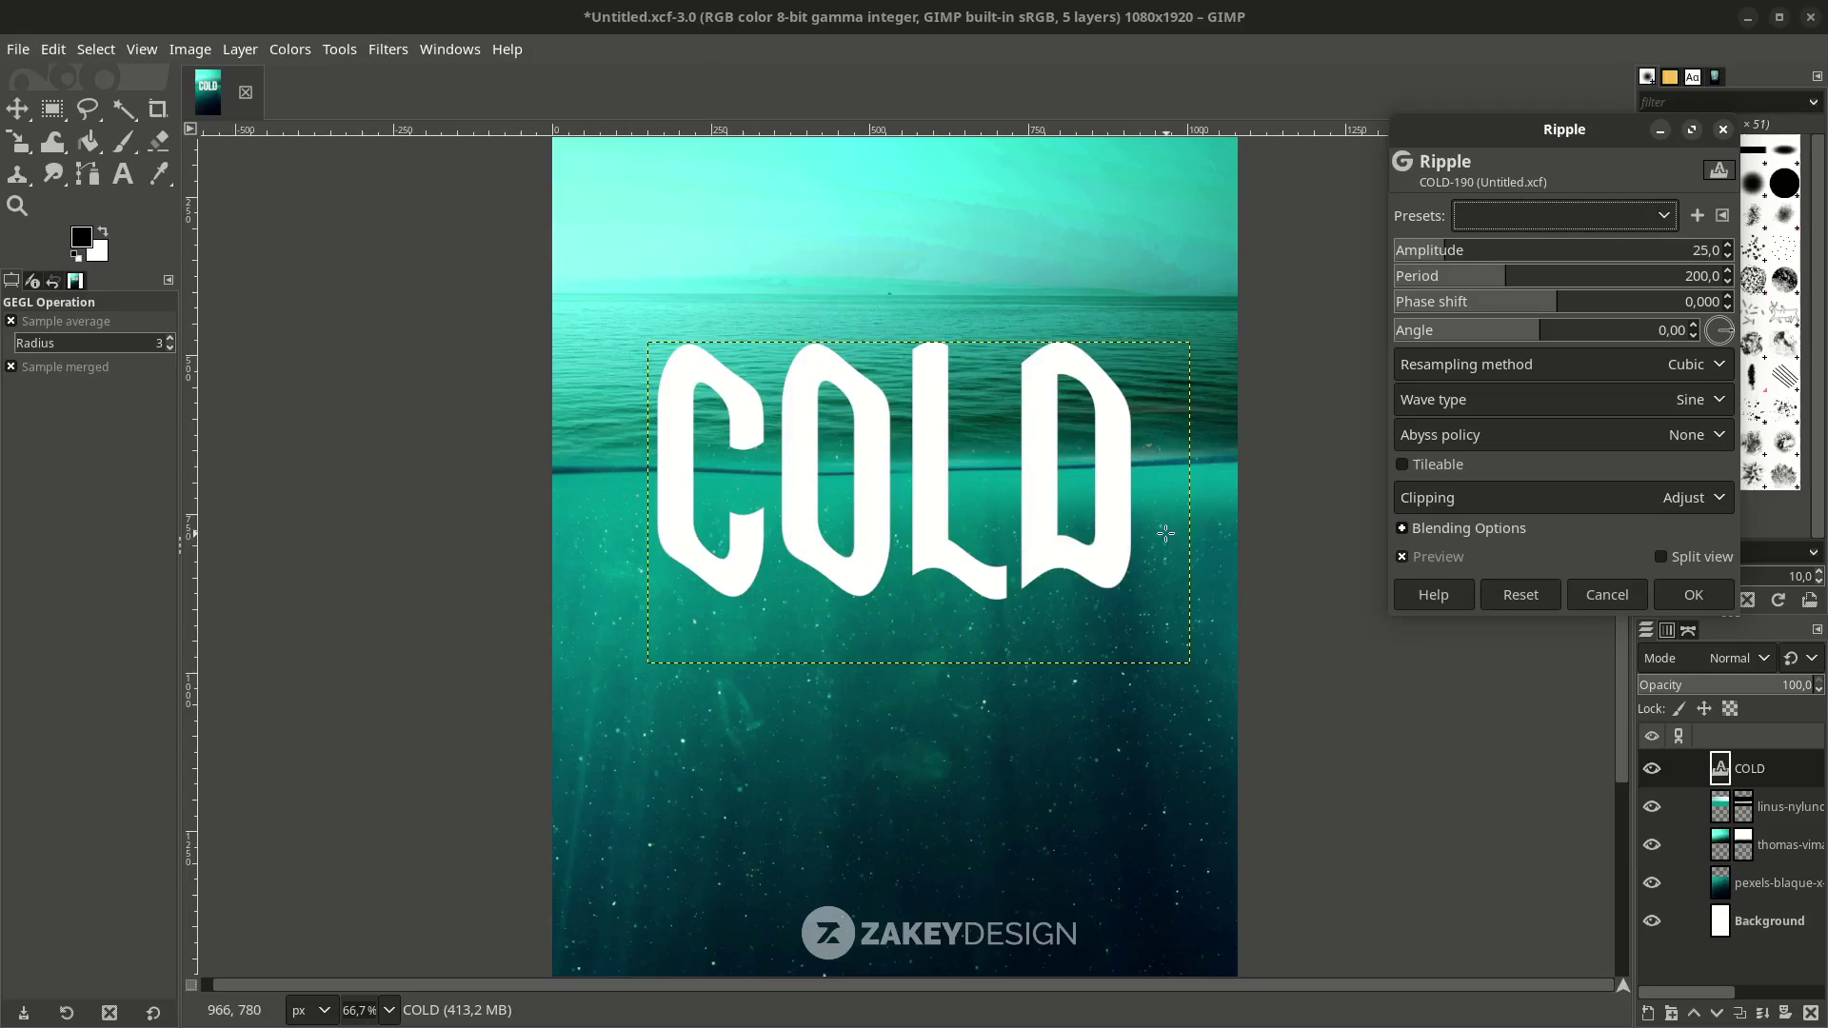
scroll(1166, 533, up, 2)
click(1407, 249)
drag(1720, 328, 1722, 349)
key(shift+ctrl+j)
drag(1509, 283, 1504, 283)
key(1)
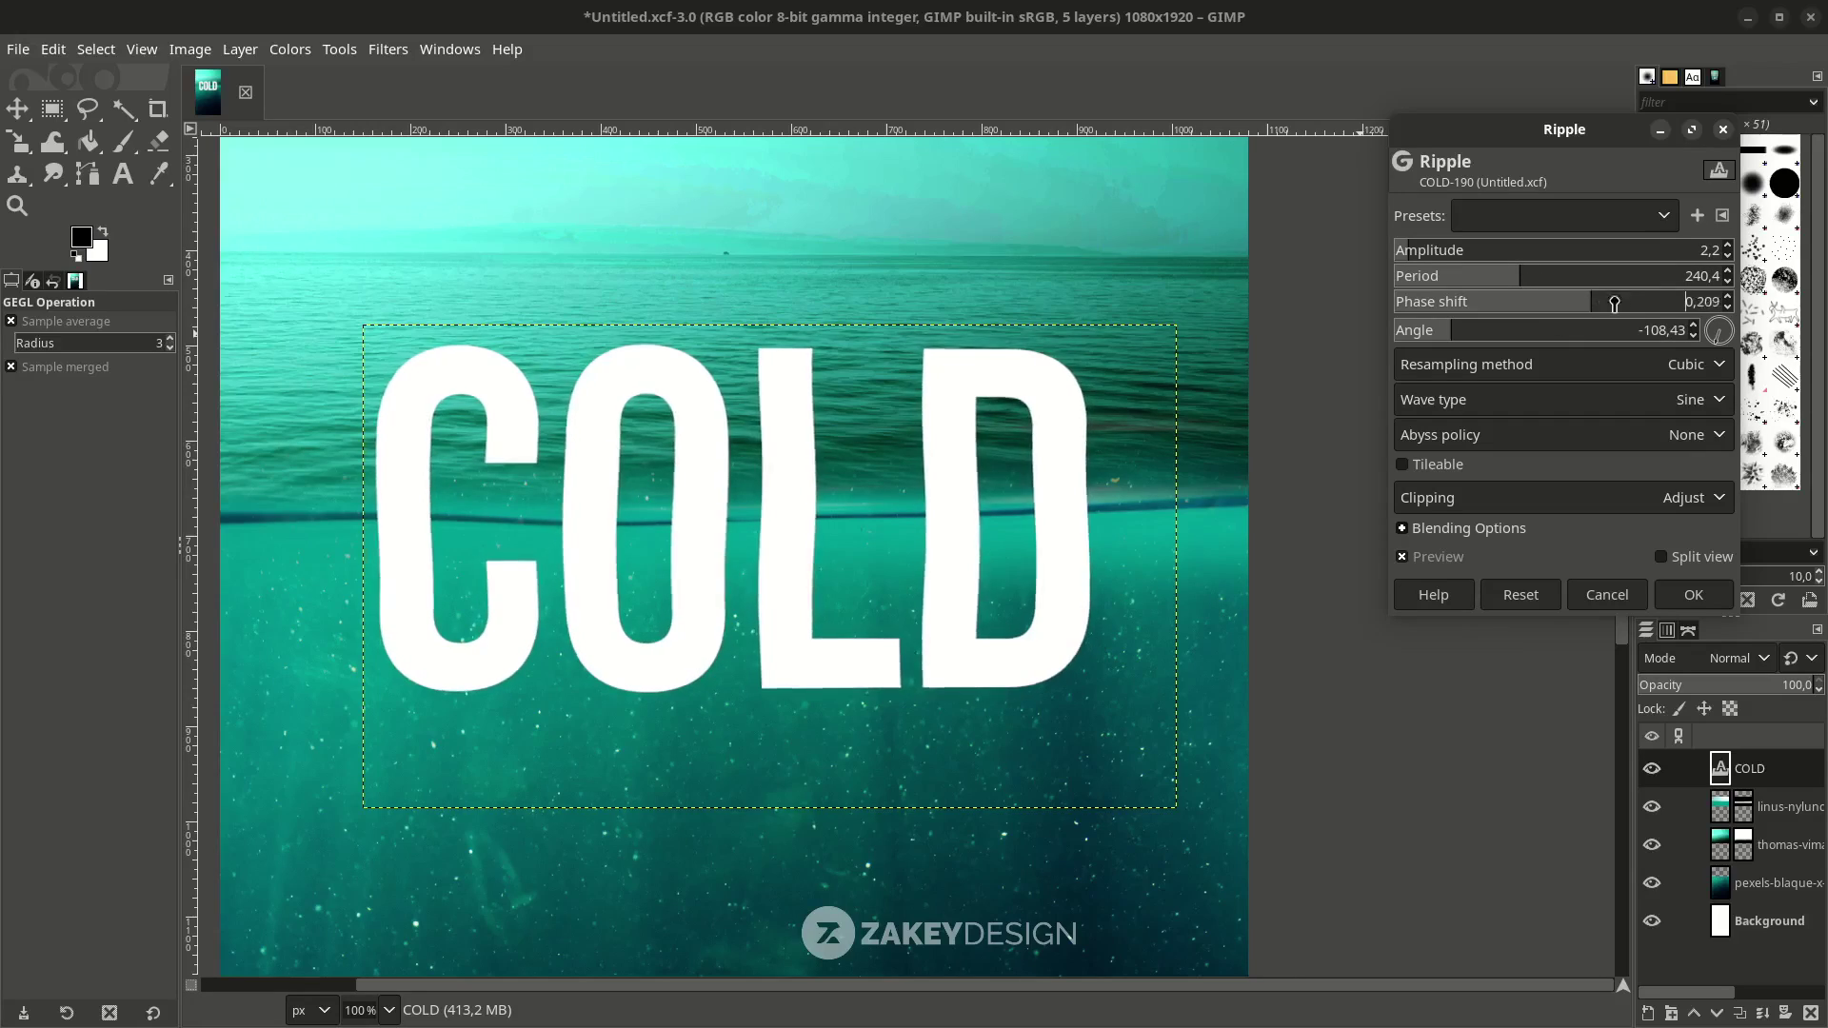
key(Return)
scroll(665, 518, up, 1)
scroll(702, 715, down, 3)
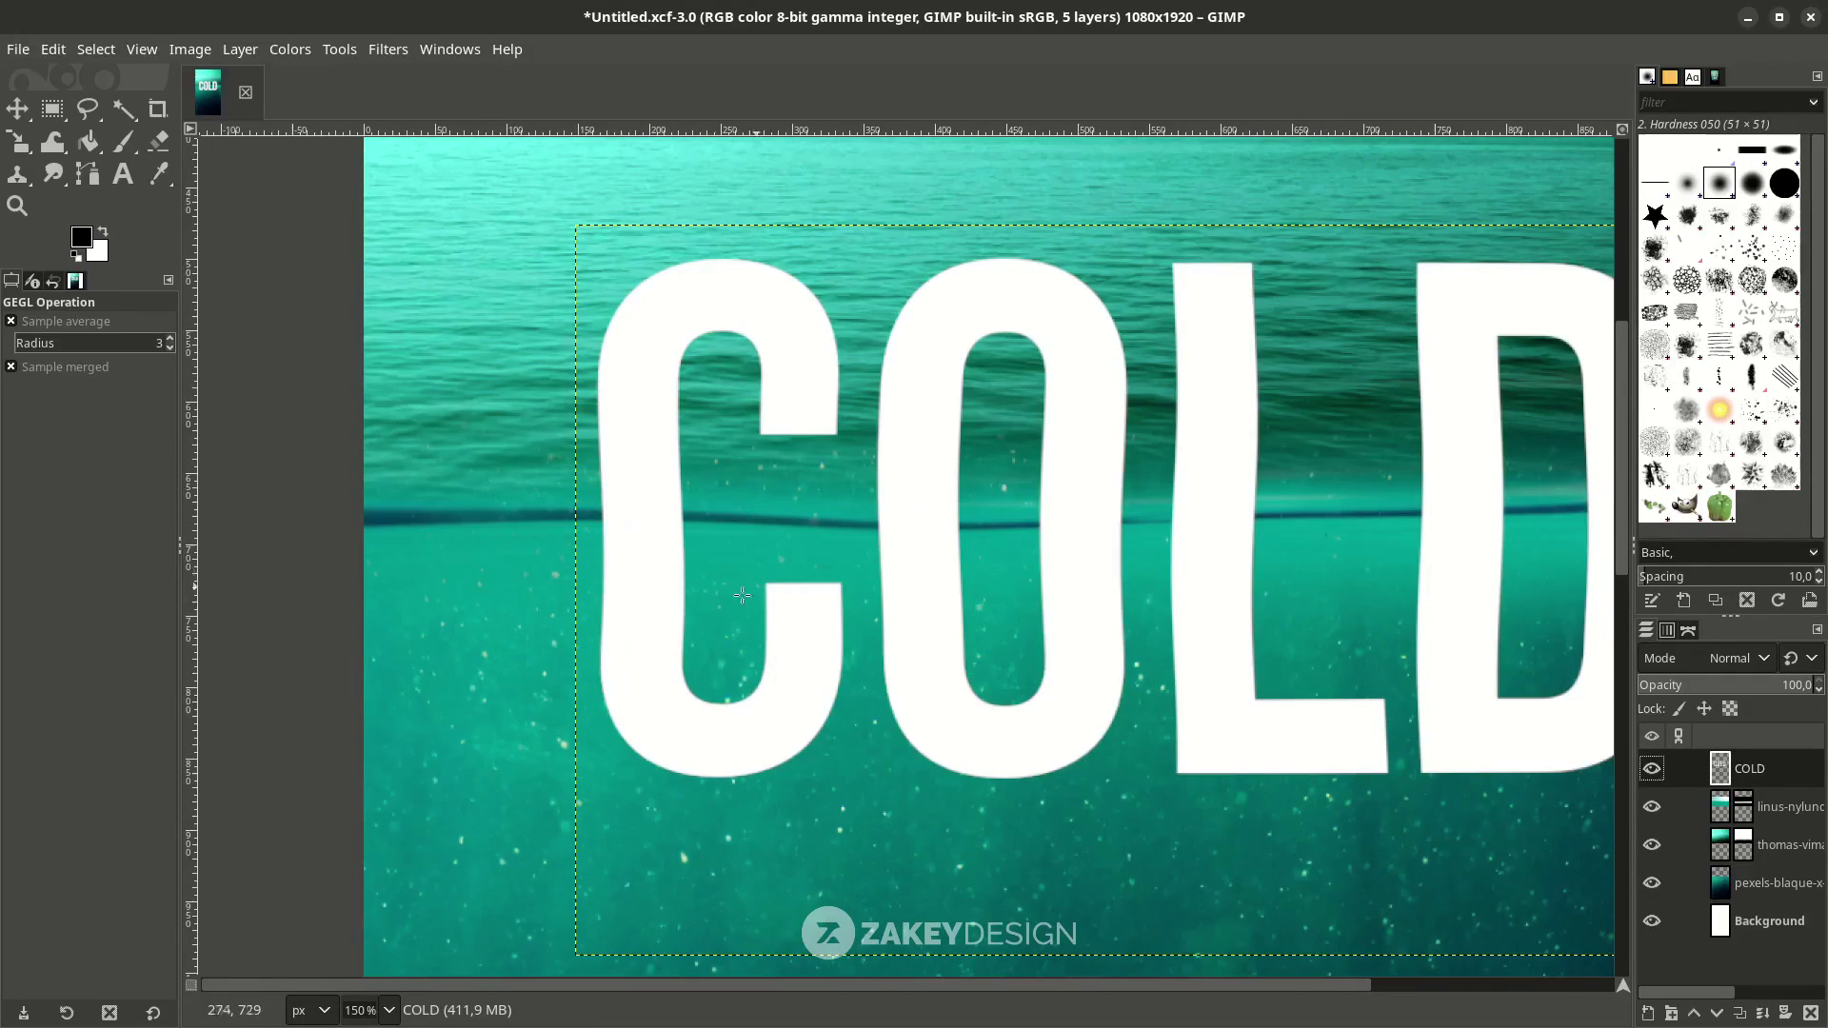
Add a white layer mask to COLD and set the Paintbrush to size 15.
right_click(1770, 781)
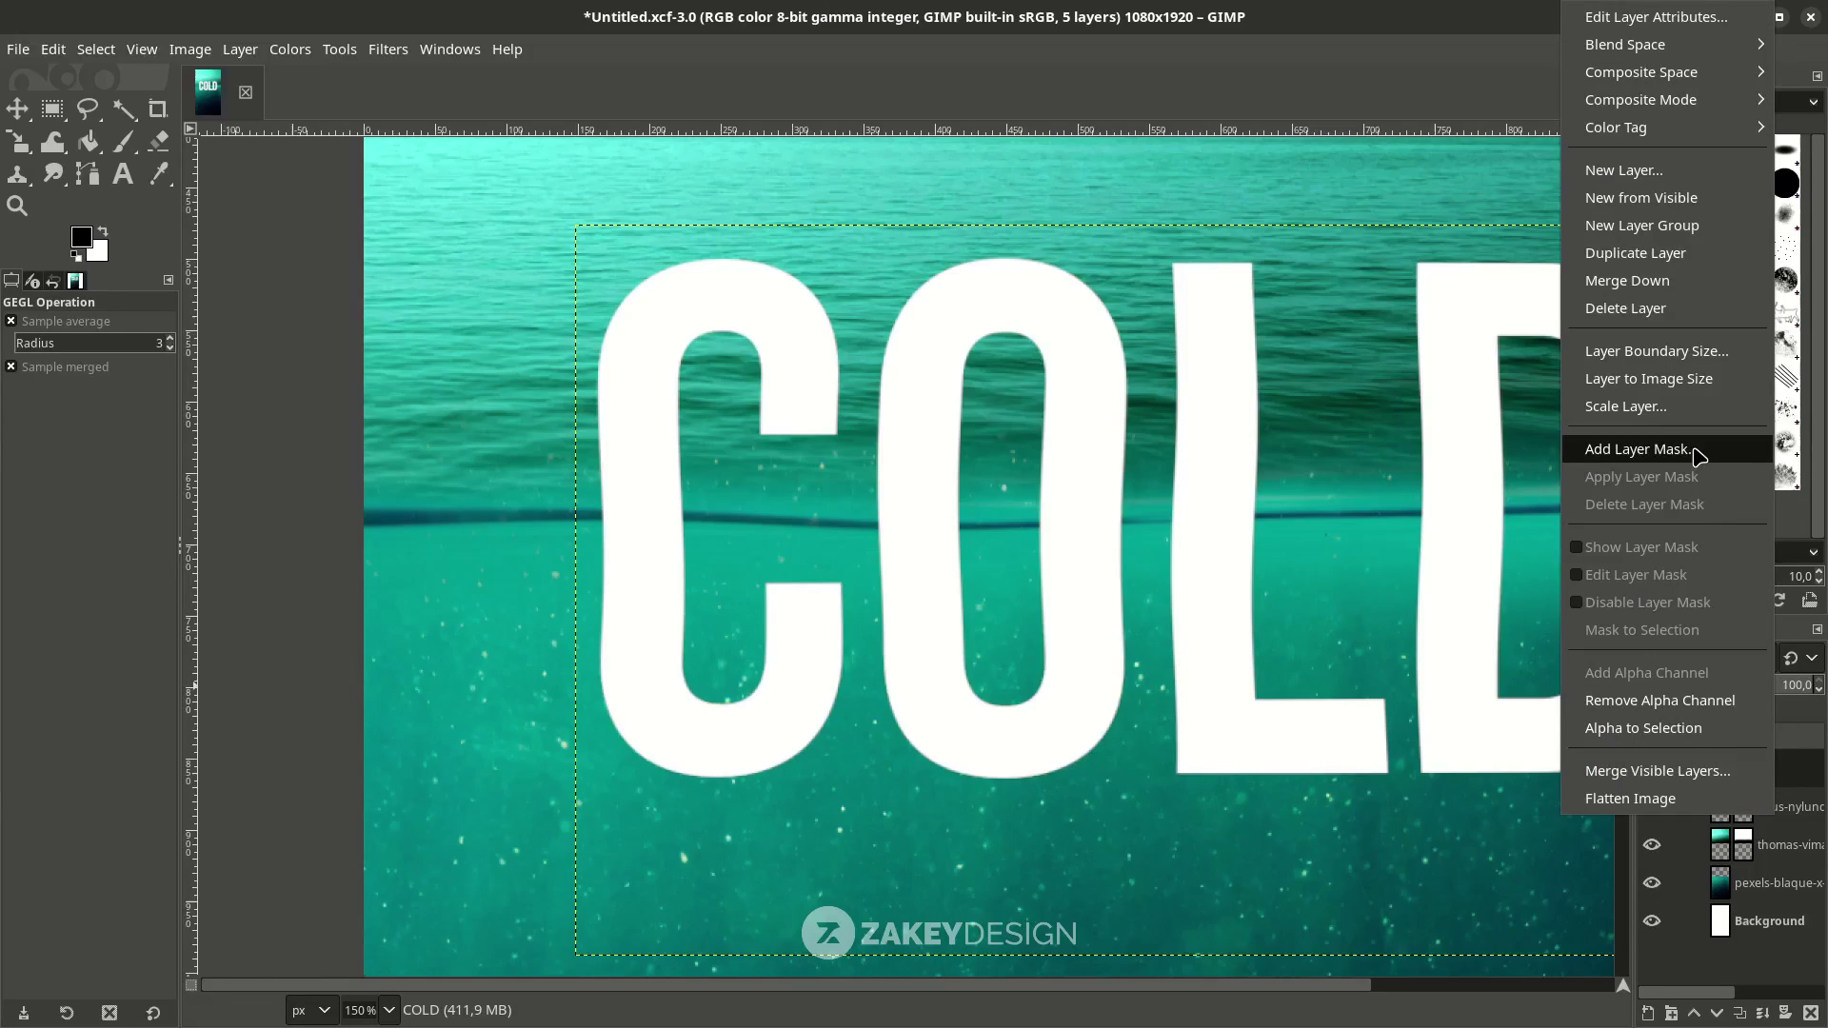
click(1638, 449)
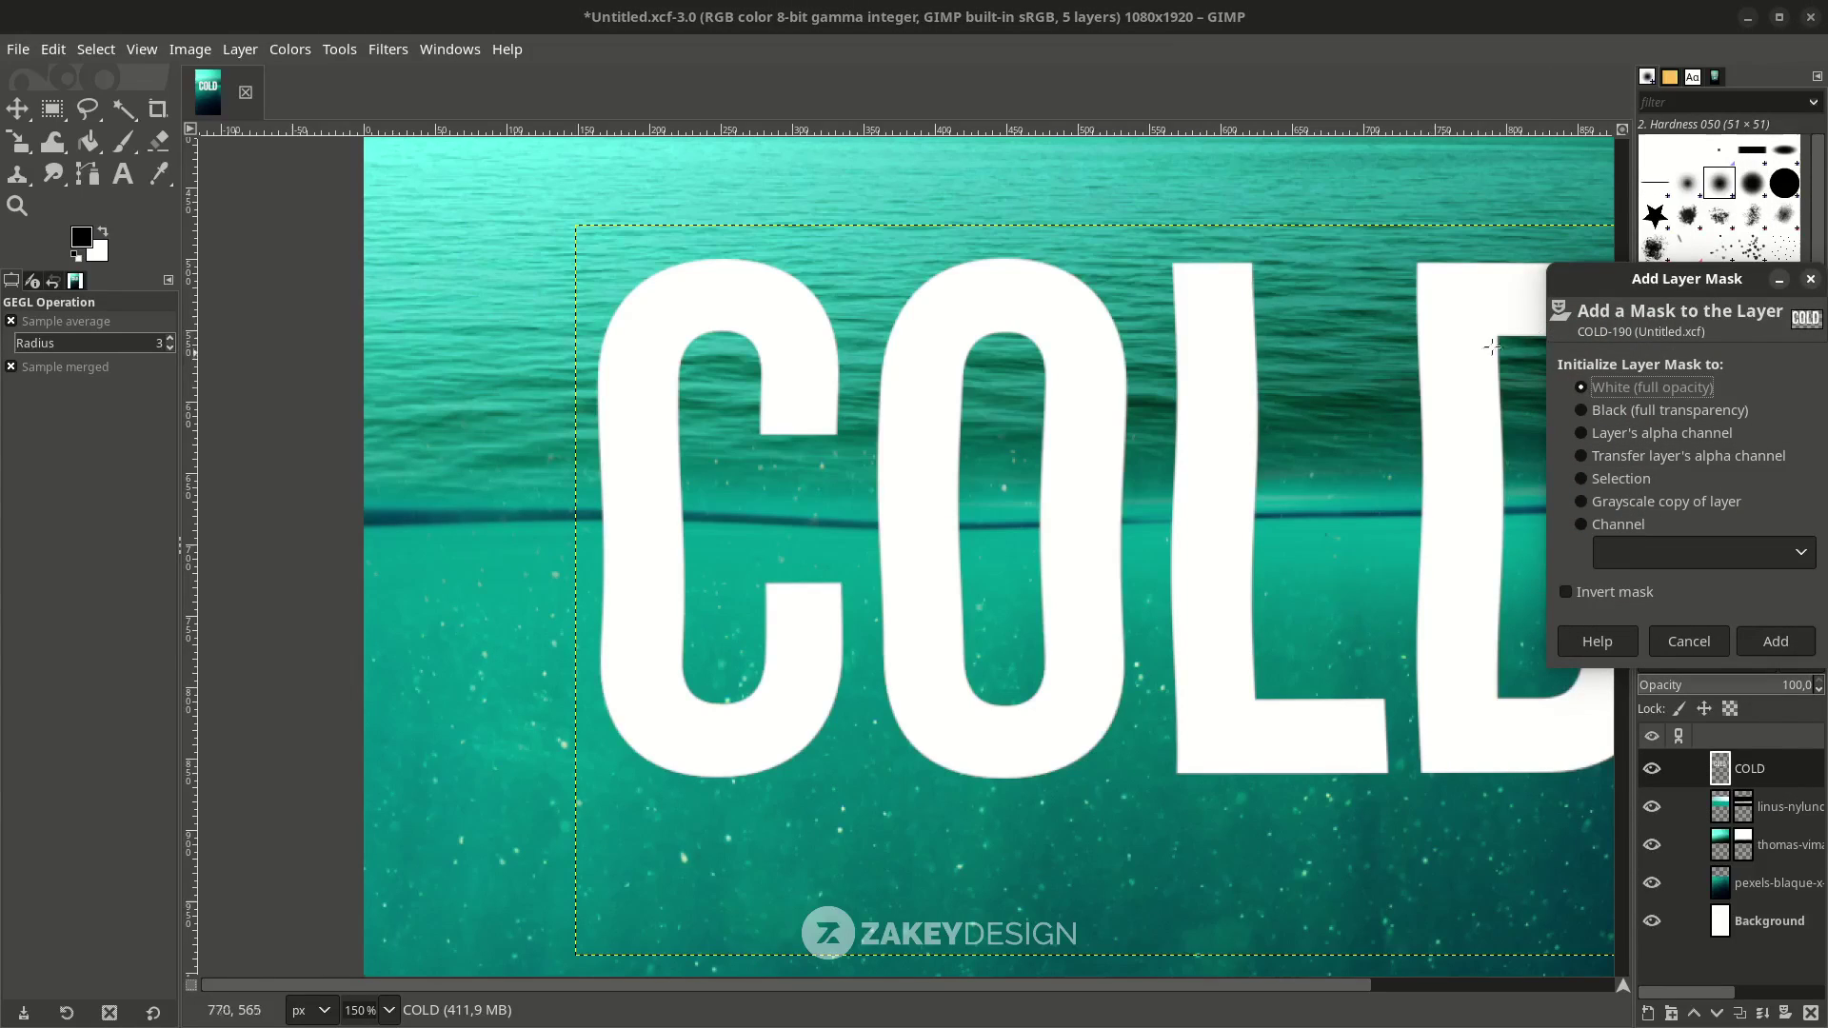
click(1777, 641)
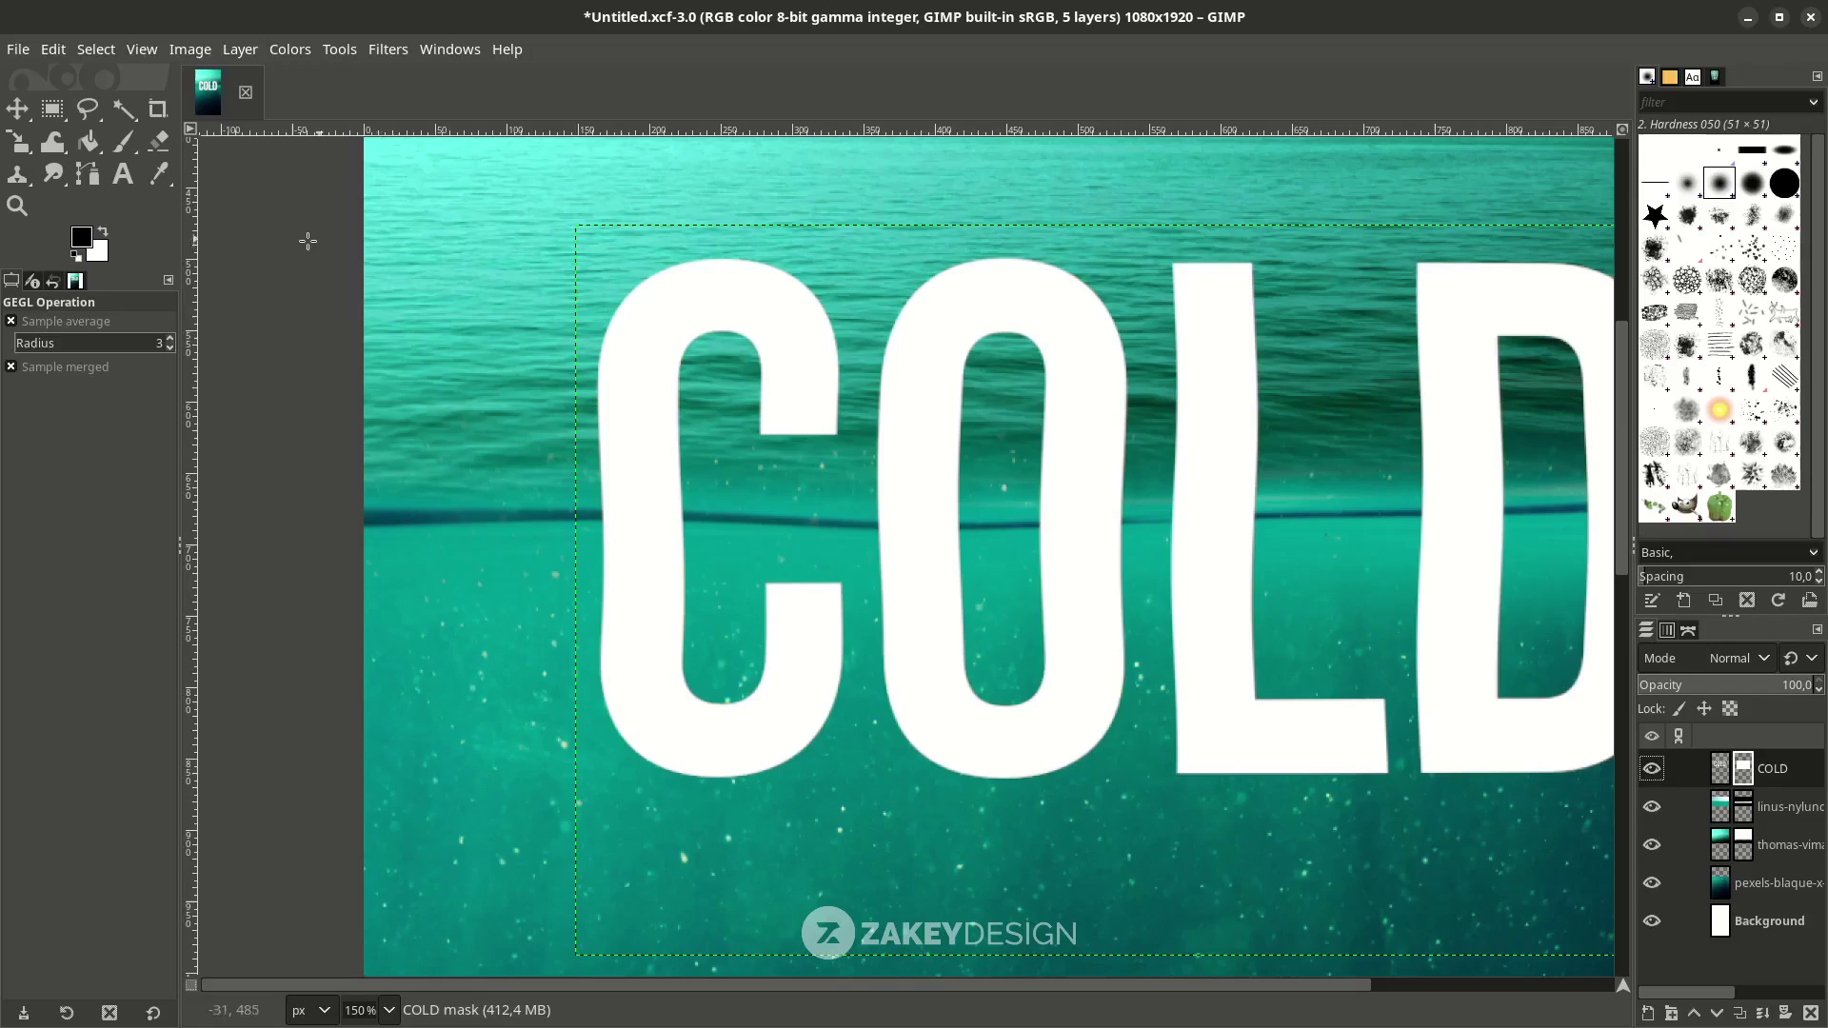
click(117, 152)
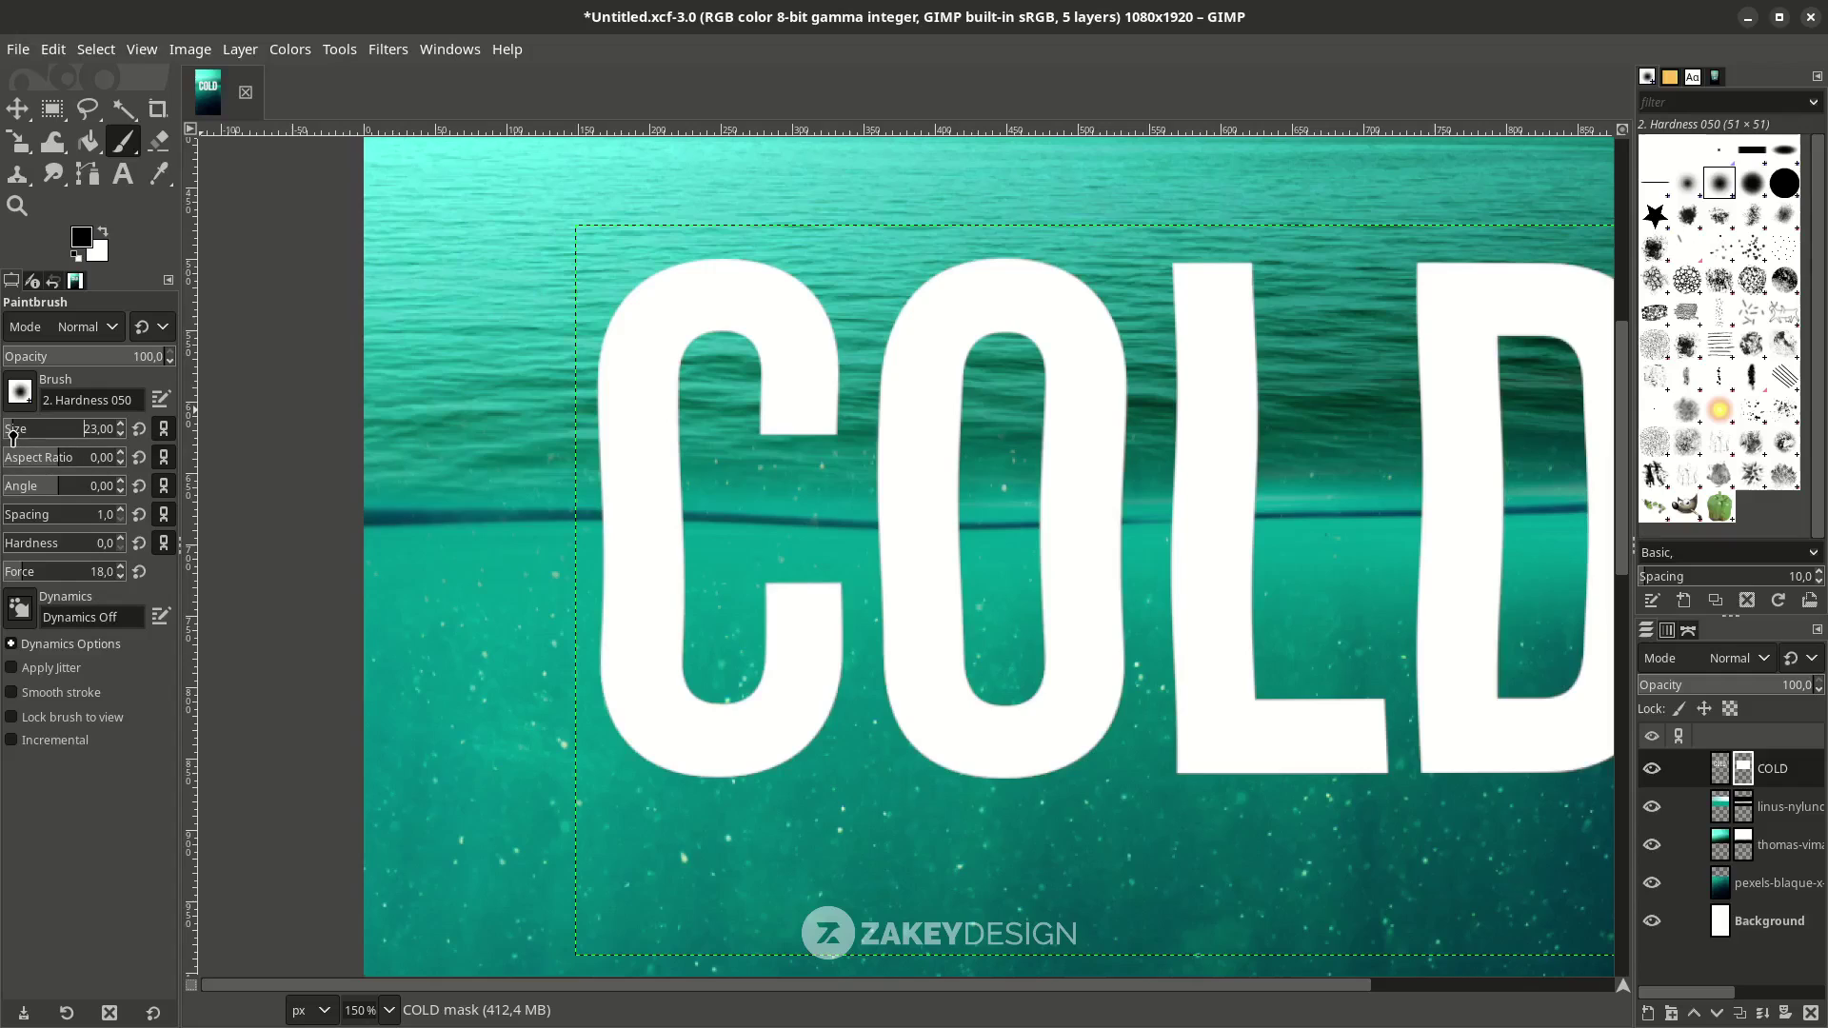
scroll(599, 519, up, 5)
key(bracketleft)
key(bracketleft)
key(bracketleft)
key(bracketleft)
key(bracketleft)
key(bracketleft)
key(bracketleft)
key(bracketleft)
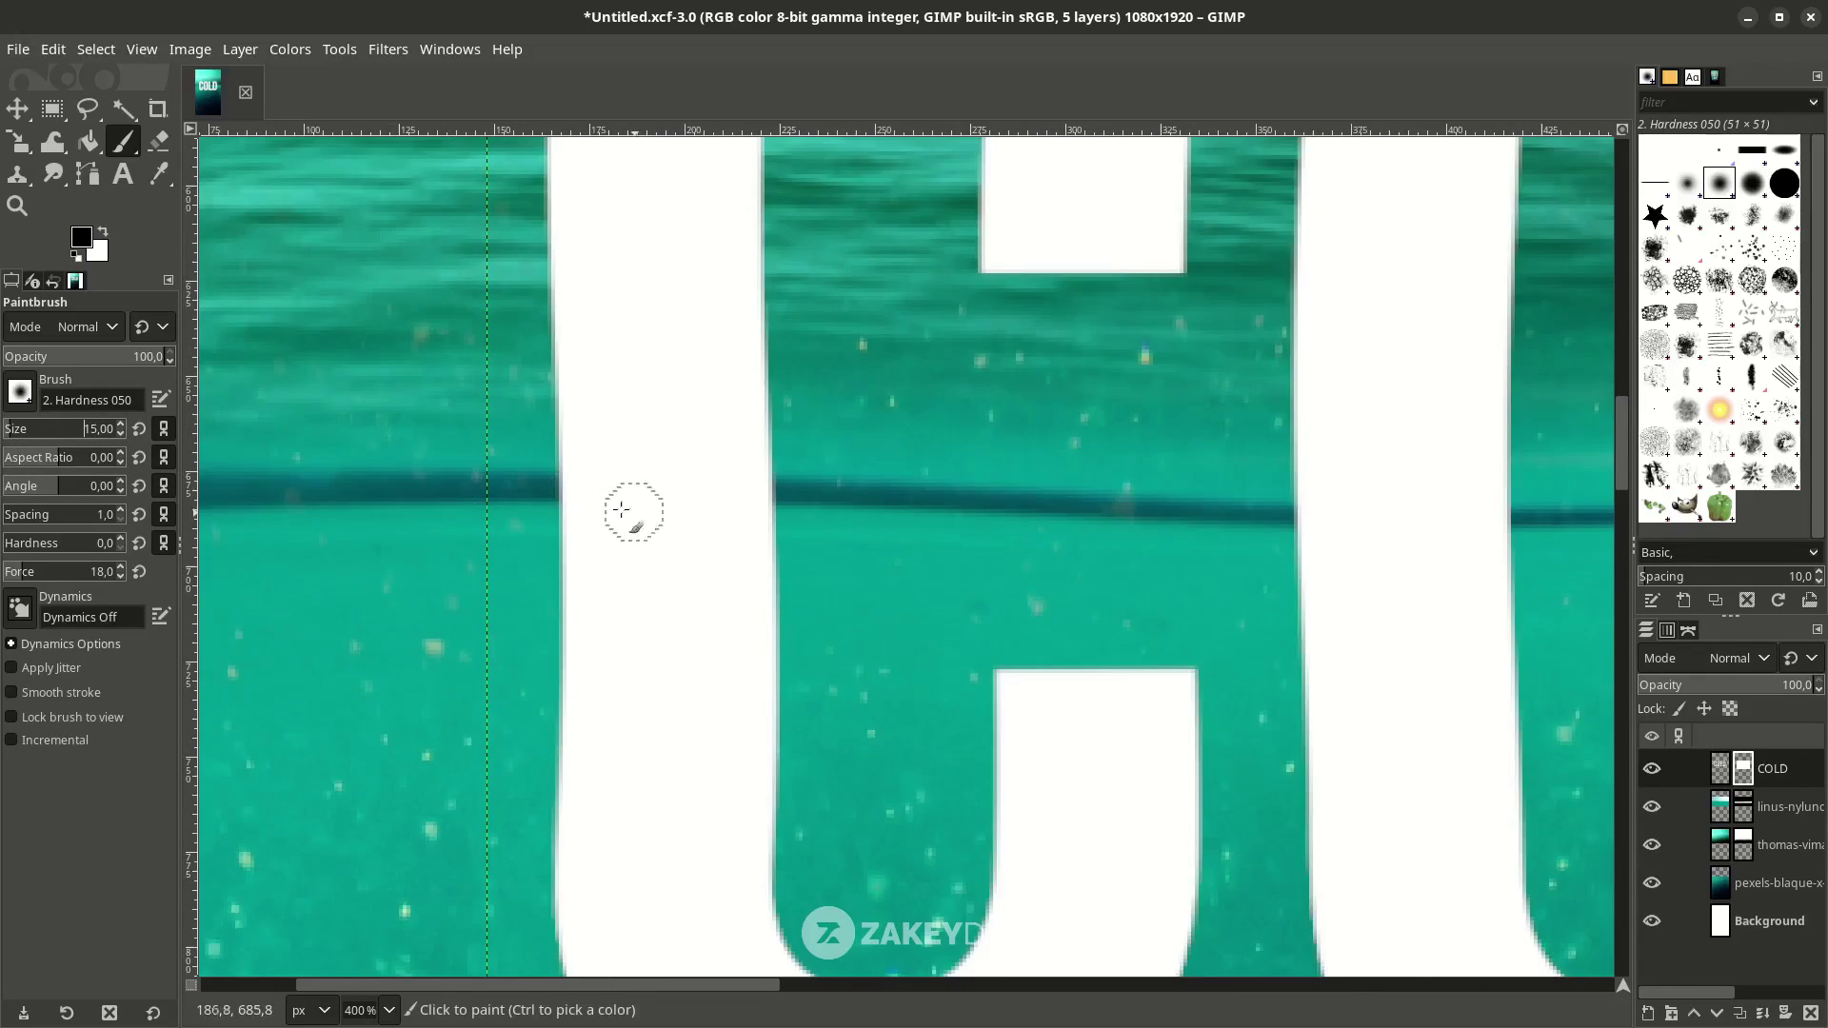
scroll(1529, 523, down, 5)
Paint the dark waterline across each COLD letter on the mask.
mouse_move(533, 494)
mouse_down()
mouse_move(636, 496)
mouse_move(760, 503)
mouse_up()
scroll(914, 519, up, 3)
drag(910, 506, 991, 494)
scroll(1178, 559, down, 4)
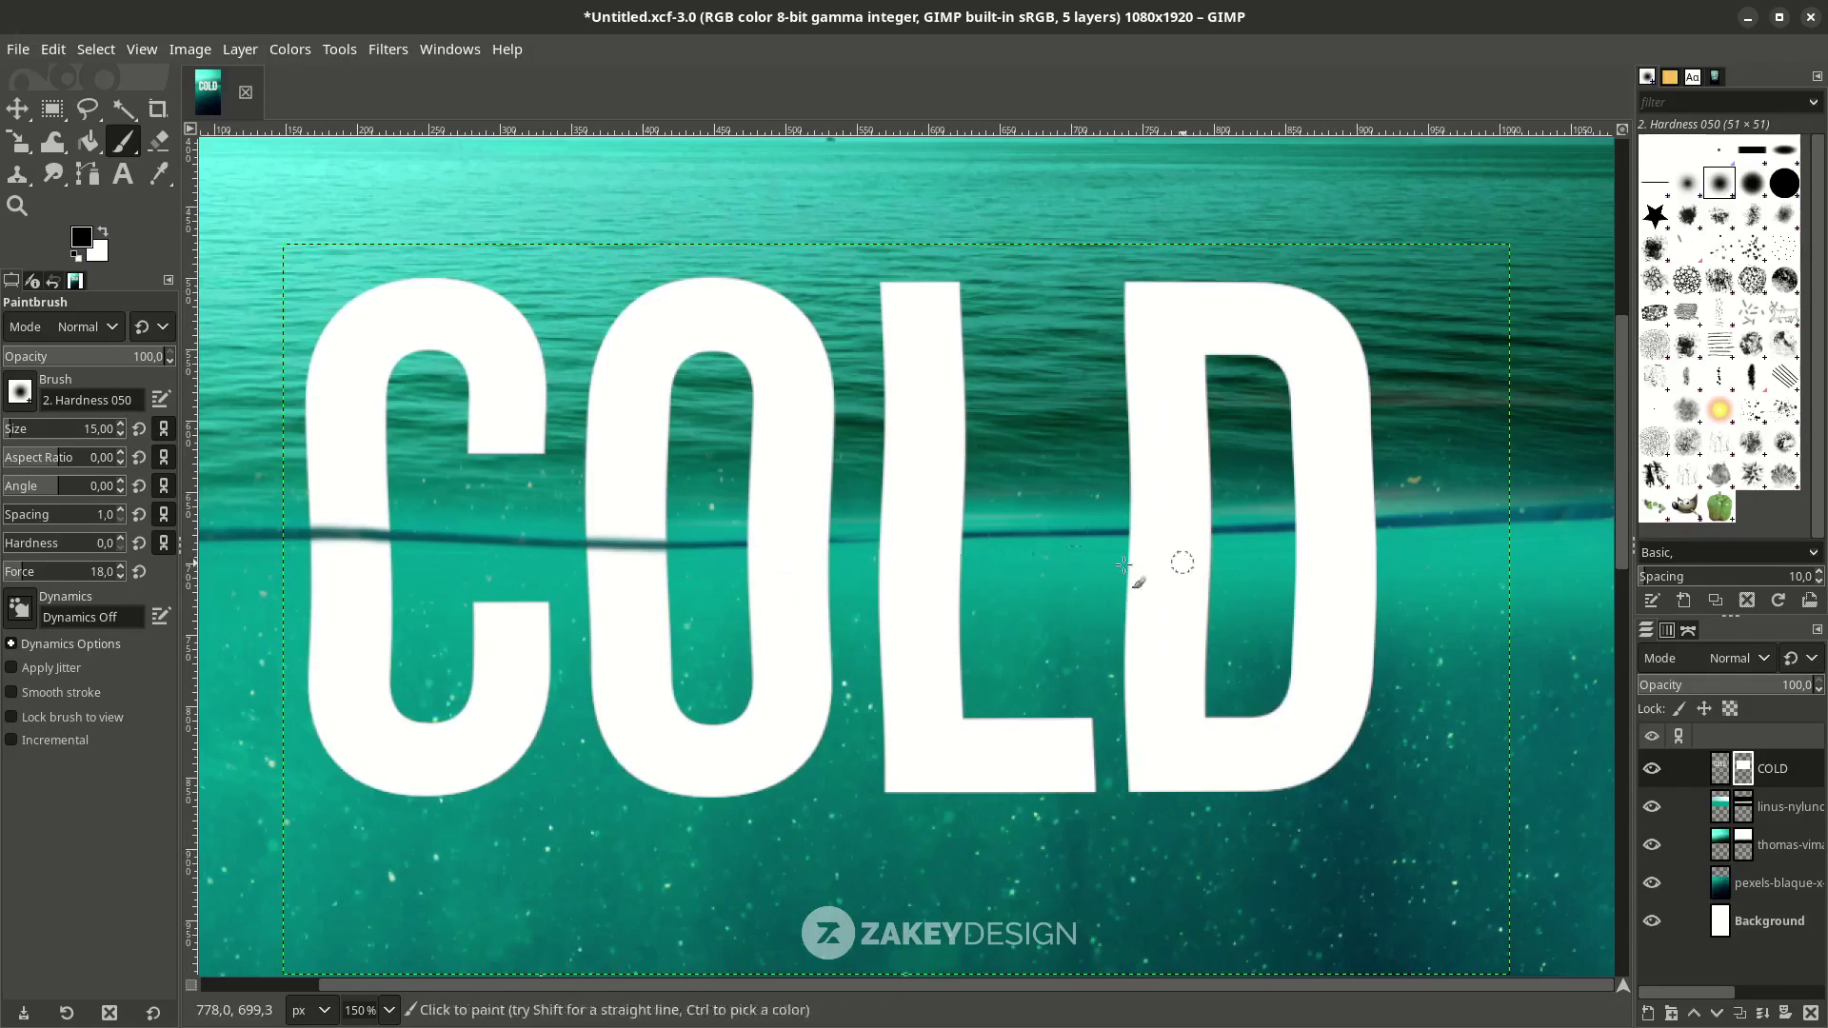
scroll(441, 530, up, 5)
mouse_move(441, 530)
mouse_down()
mouse_move(1153, 527)
mouse_move(628, 528)
mouse_move(931, 523)
mouse_up()
scroll(828, 531, right, 3)
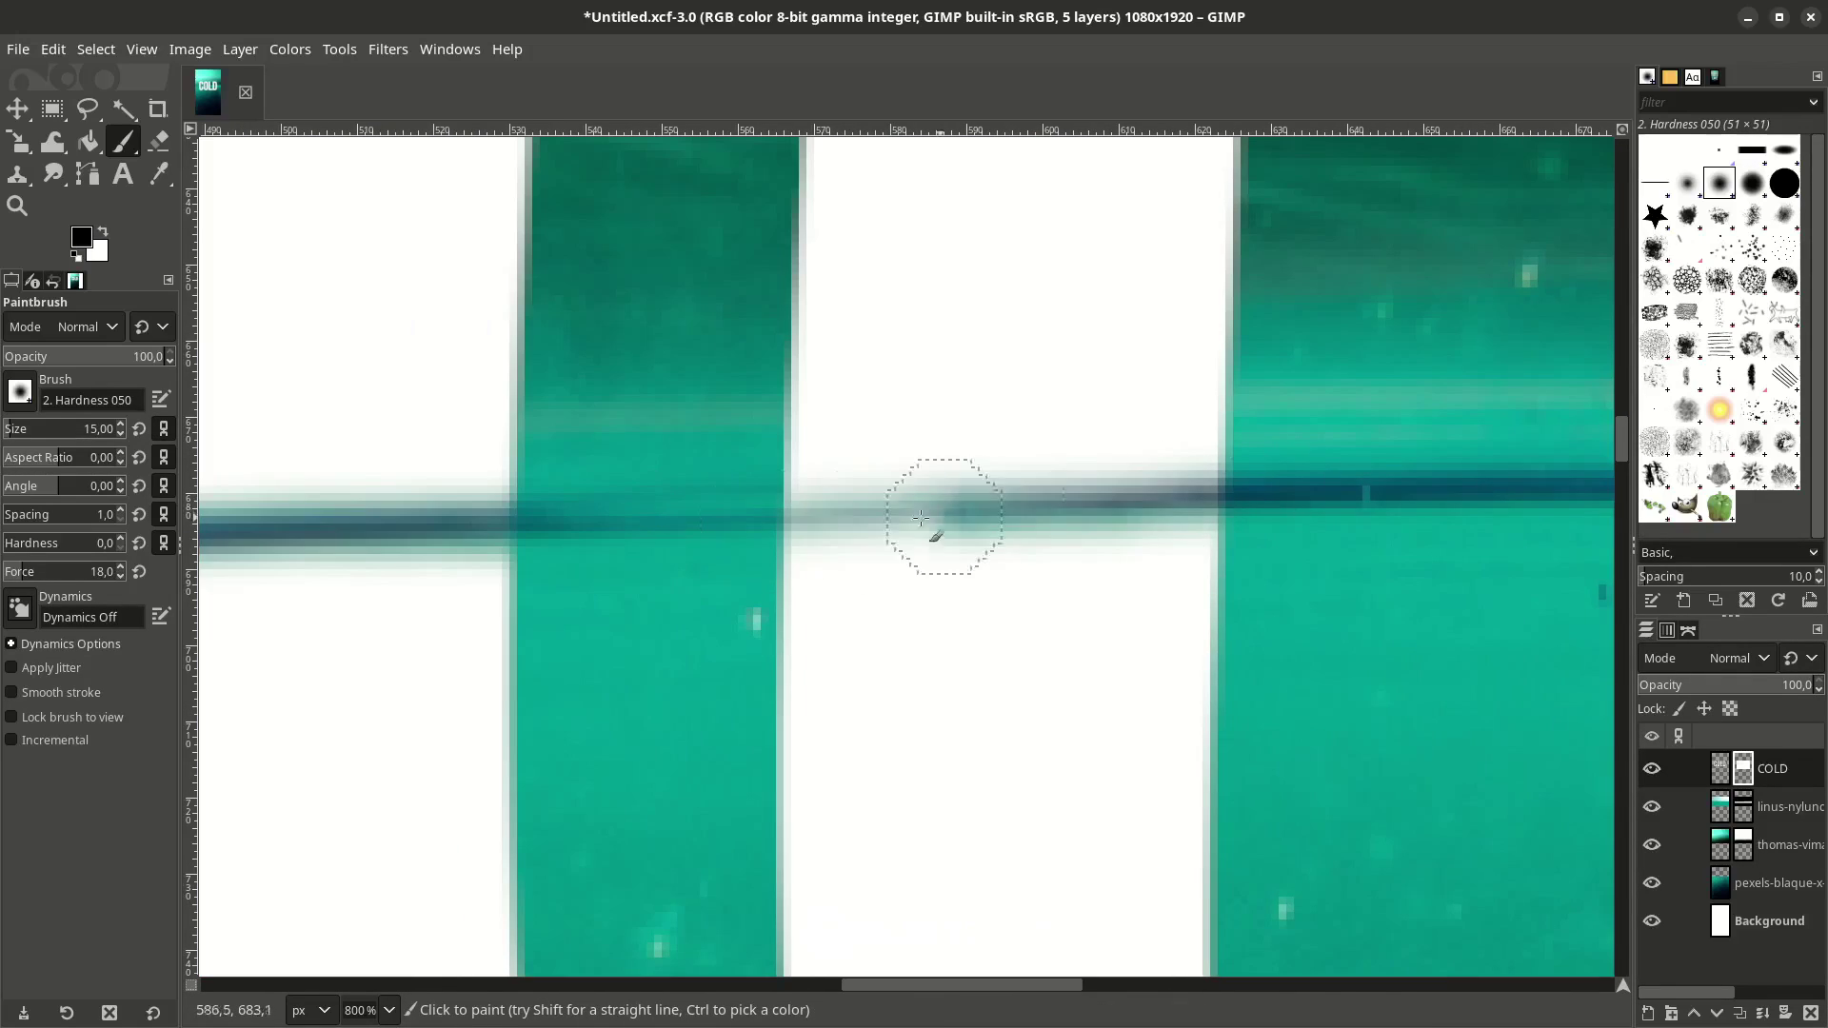
scroll(1047, 543, down, 4)
scroll(1224, 571, up, 3)
drag(678, 545, 991, 541)
scroll(1048, 533, right, 3)
scroll(1047, 533, down, 1)
mouse_move(752, 524)
mouse_down()
mouse_move(959, 506)
mouse_move(833, 540)
mouse_move(977, 540)
mouse_move(838, 414)
mouse_move(734, 467)
mouse_move(685, 461)
mouse_move(729, 471)
mouse_move(687, 494)
mouse_move(668, 433)
mouse_move(941, 456)
mouse_move(734, 486)
mouse_move(1000, 468)
mouse_up()
scroll(991, 524, up, 1)
Swap the paint colour to white to touch up the grey band.
key(x)
scroll(999, 468, down, 6)
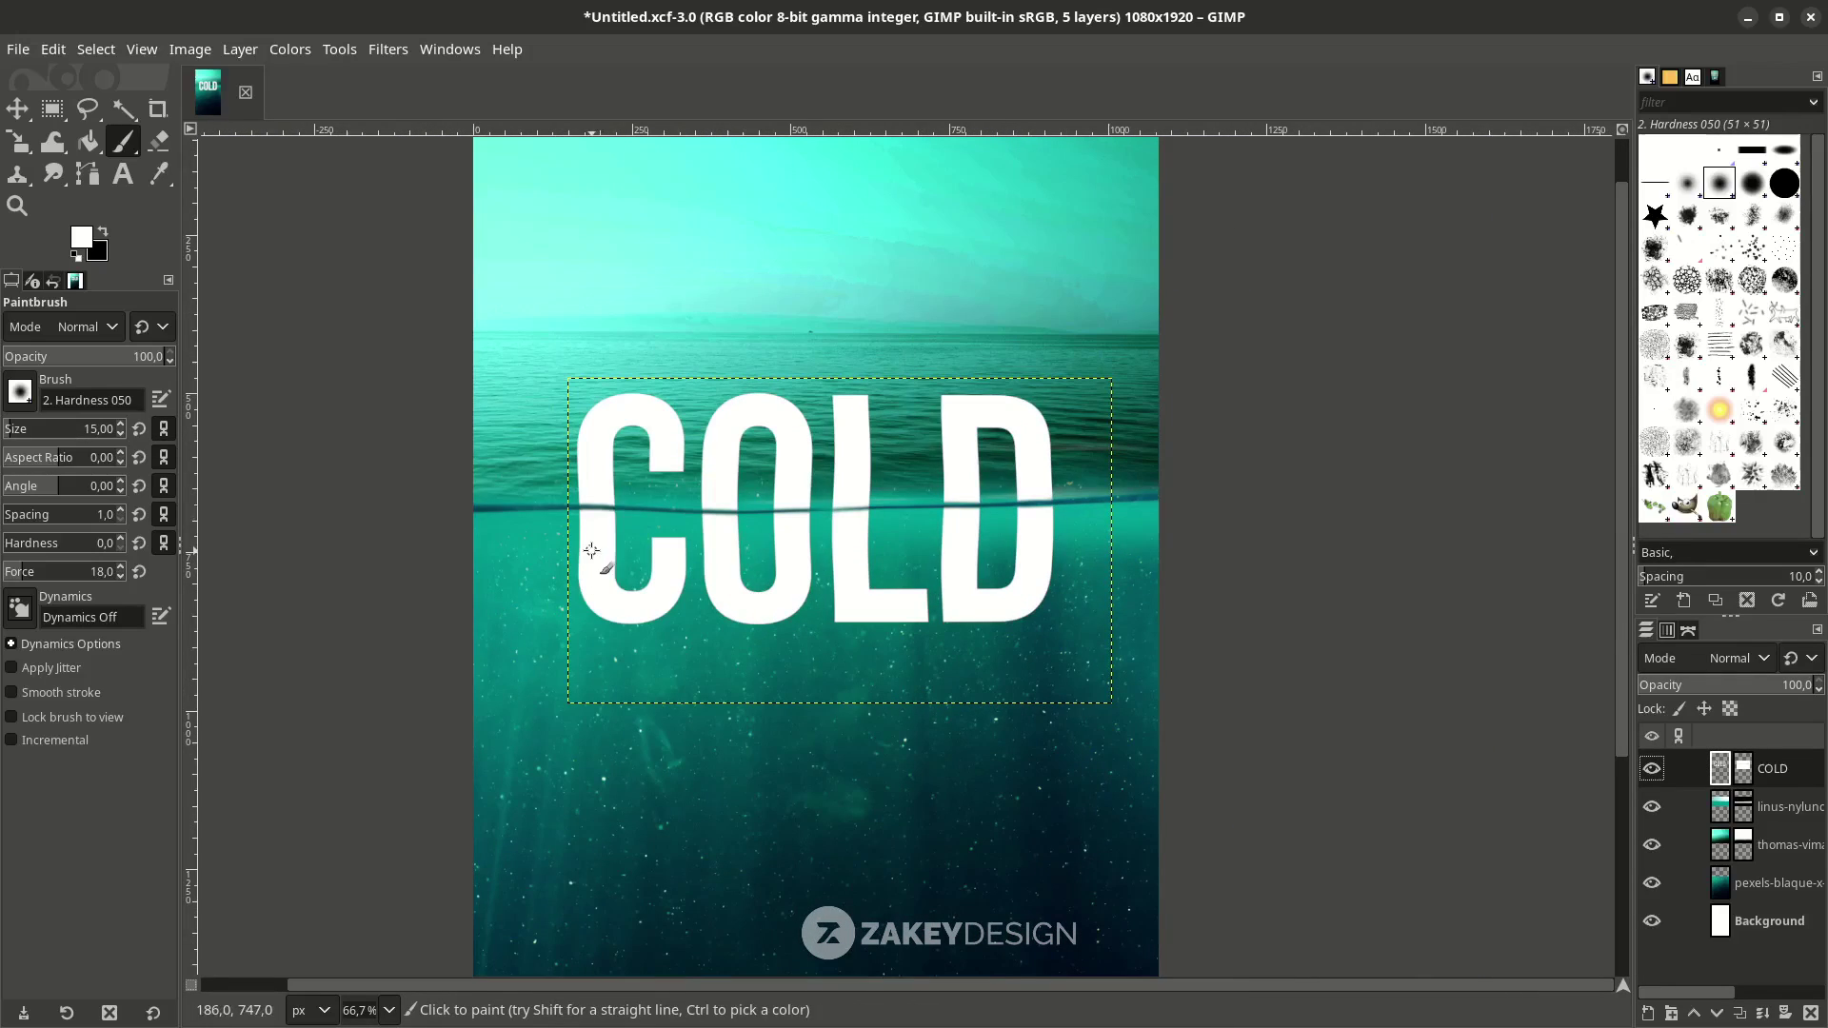
scroll(482, 498, up, 2)
click(87, 173)
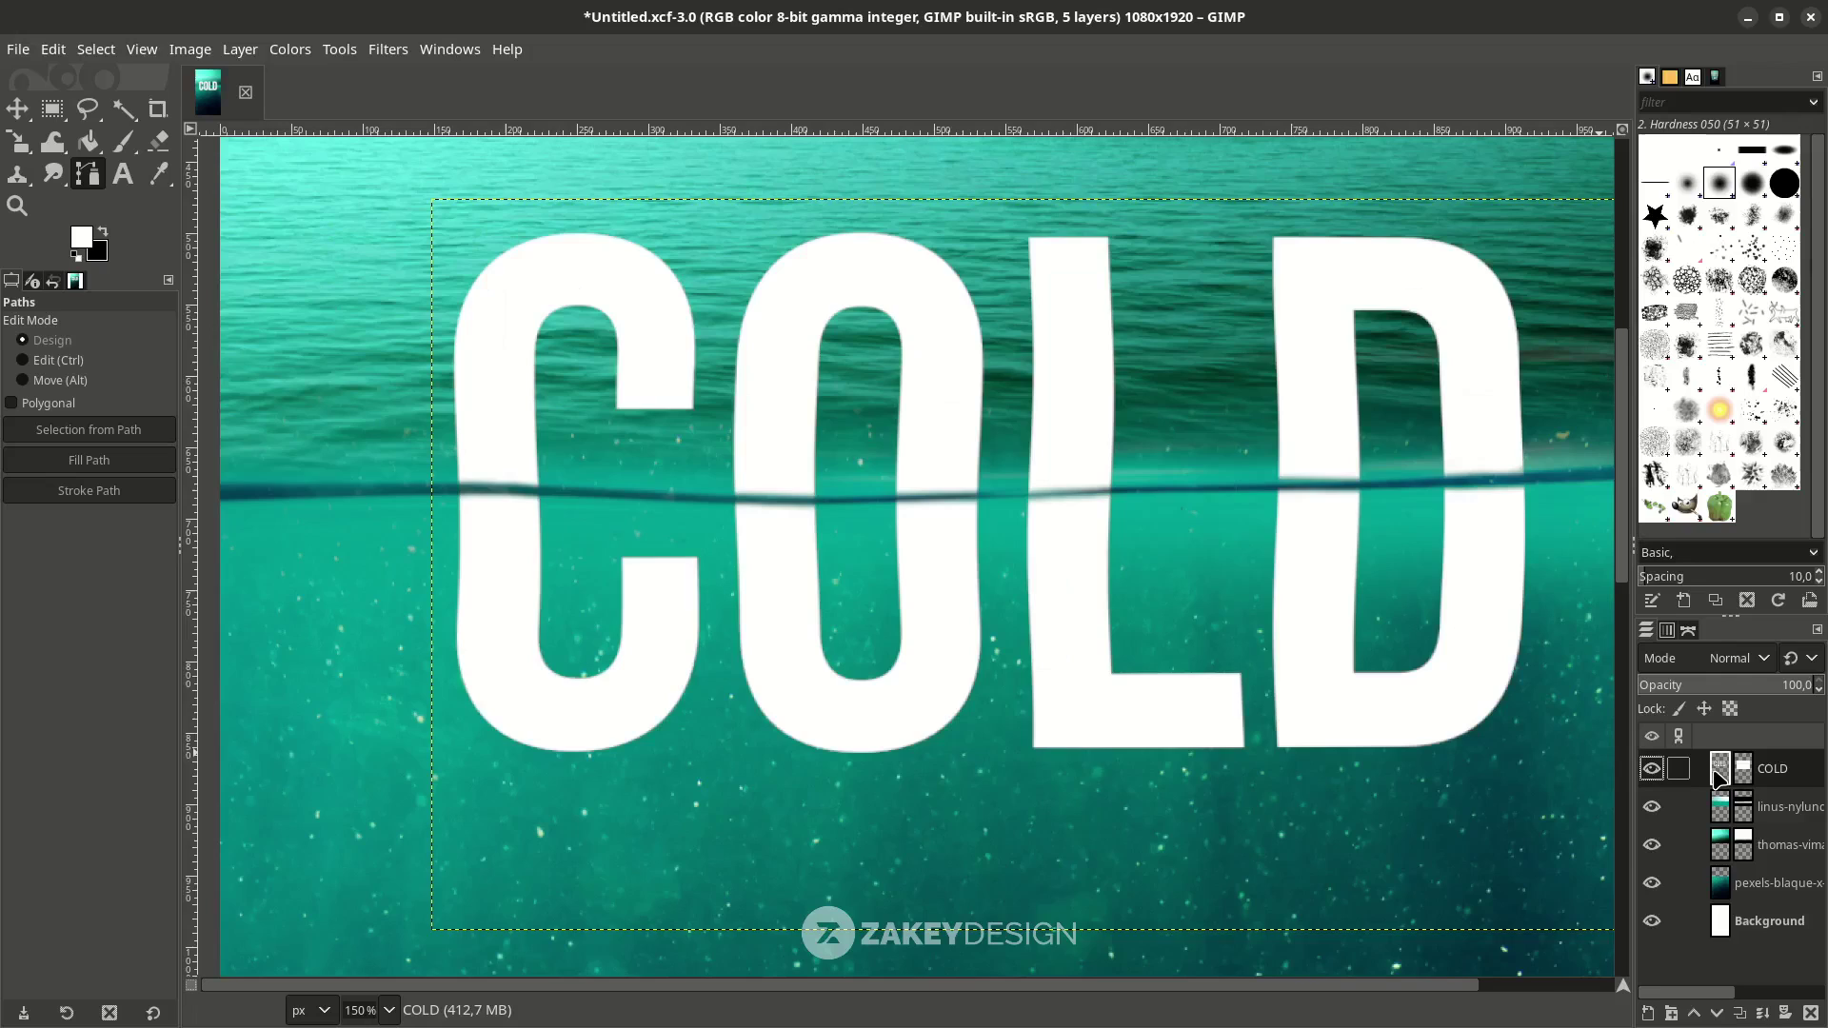
Lay path anchors along the waterline from left to right across COLD.
scroll(364, 485, up, 3)
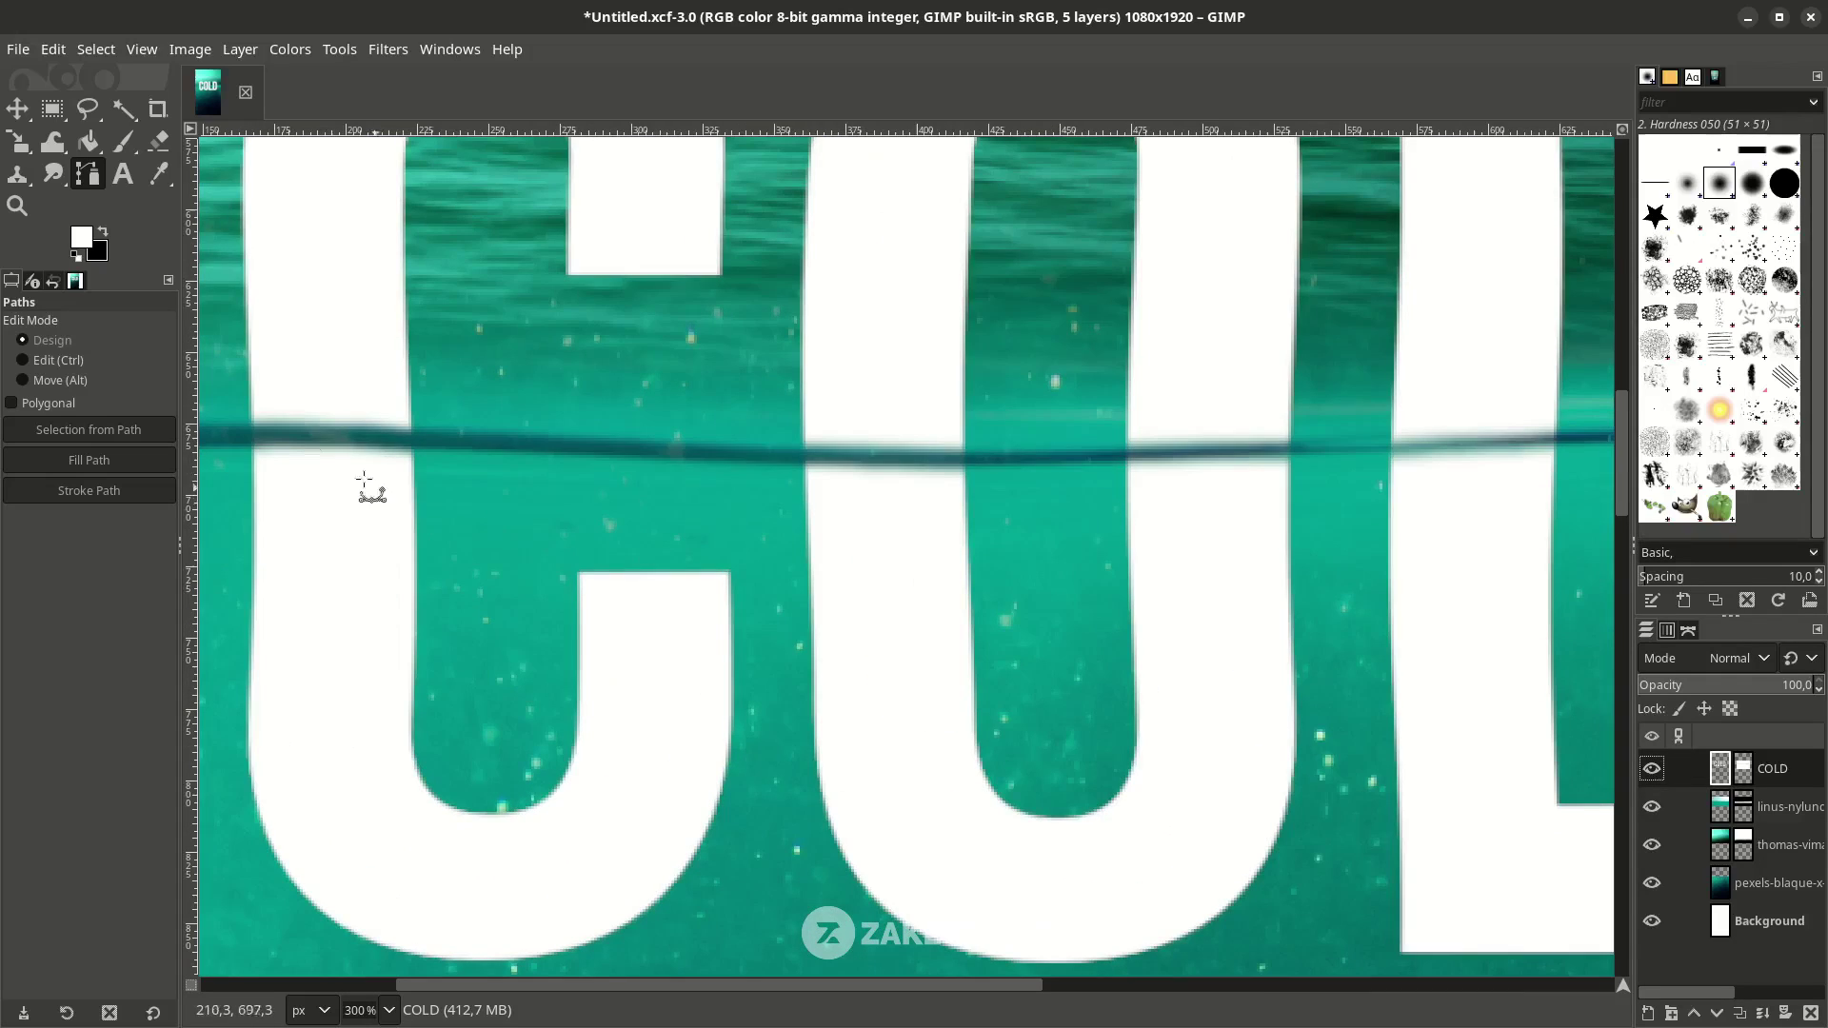
click(502, 434)
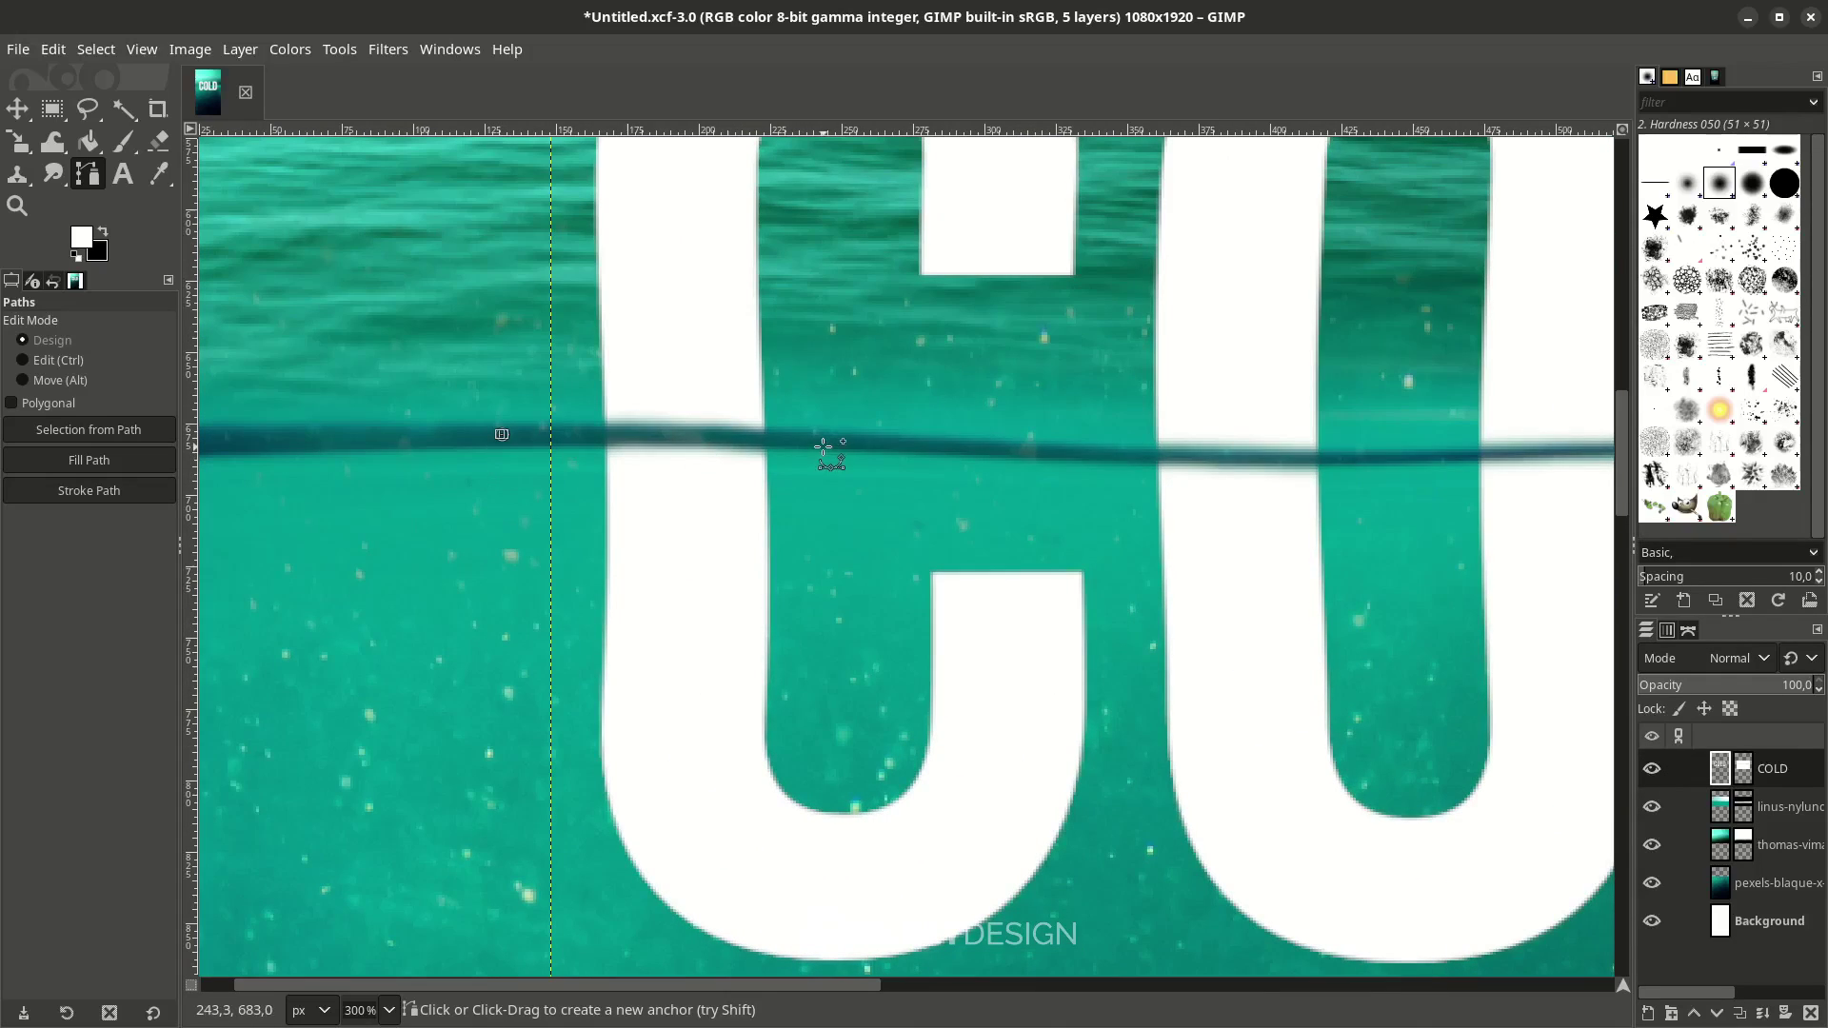
drag(833, 442, 996, 456)
scroll(1276, 462, down, 2)
scroll(877, 694, right, 5)
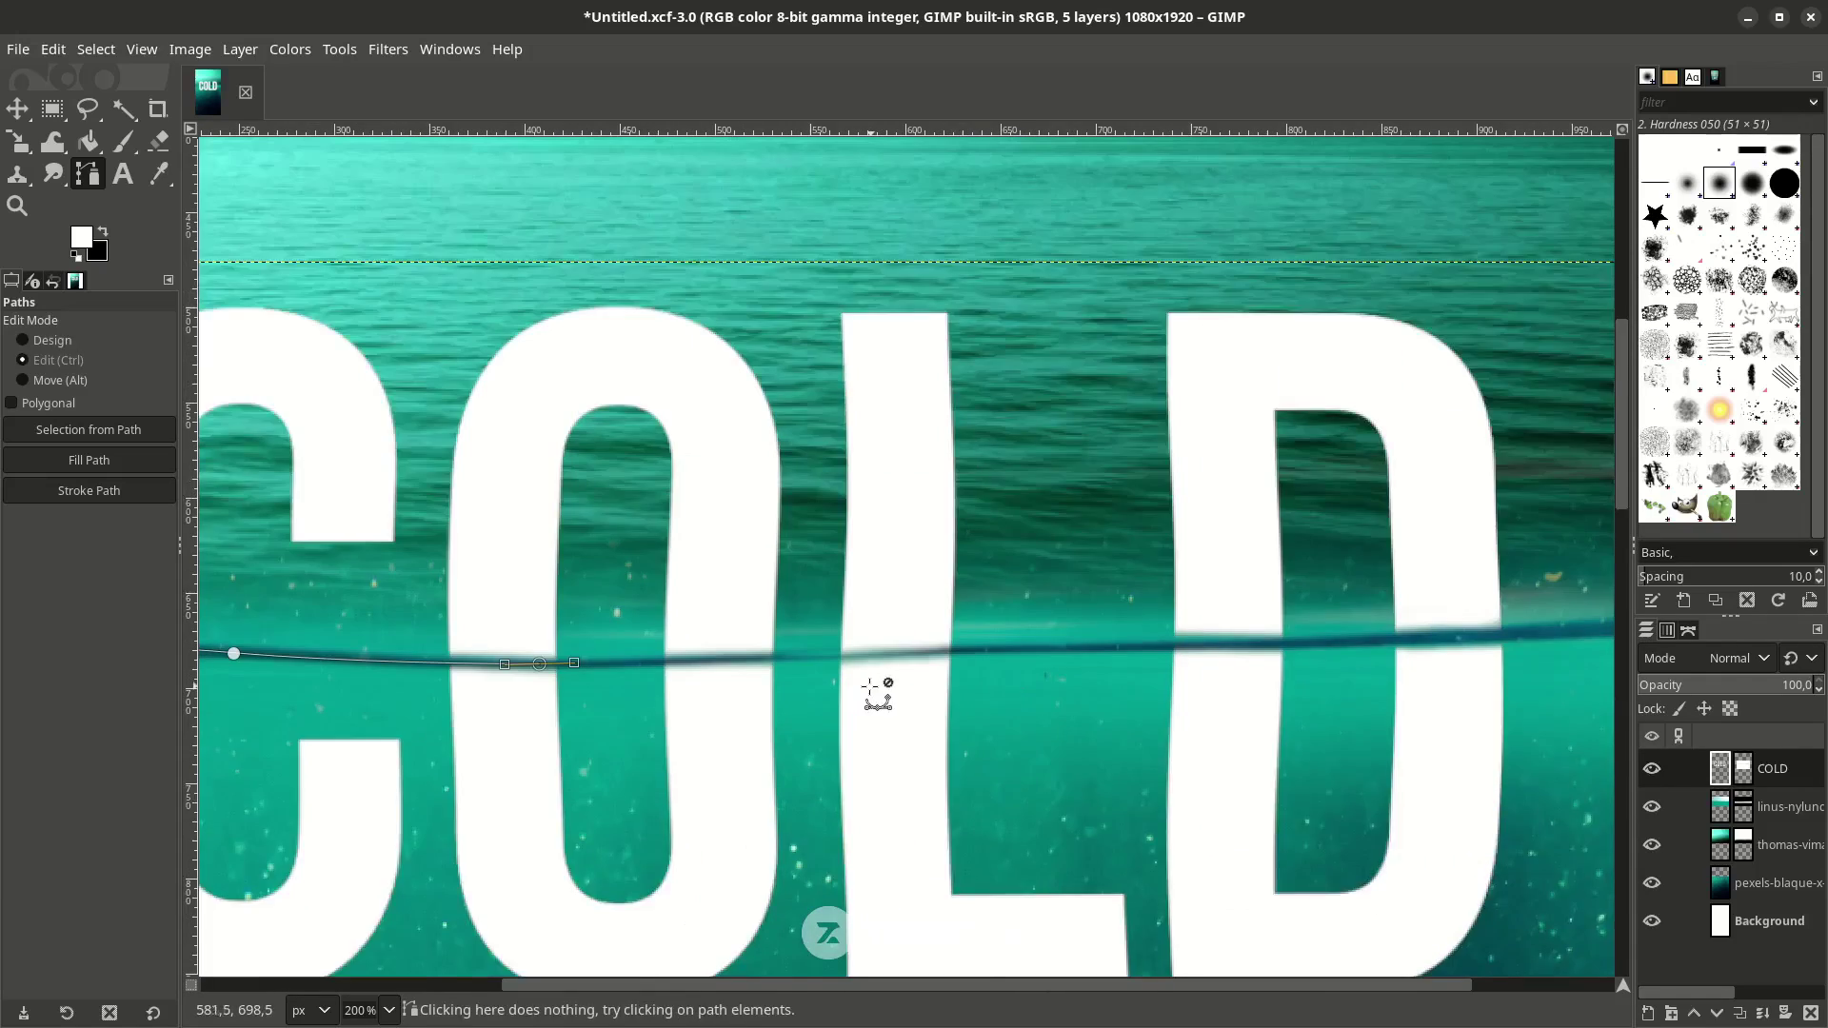
scroll(877, 694, up, 2)
click(376, 652)
drag(892, 633, 1004, 631)
click(1214, 652)
scroll(1333, 640, down, 1)
scroll(1342, 633, down, 1)
click(1359, 625)
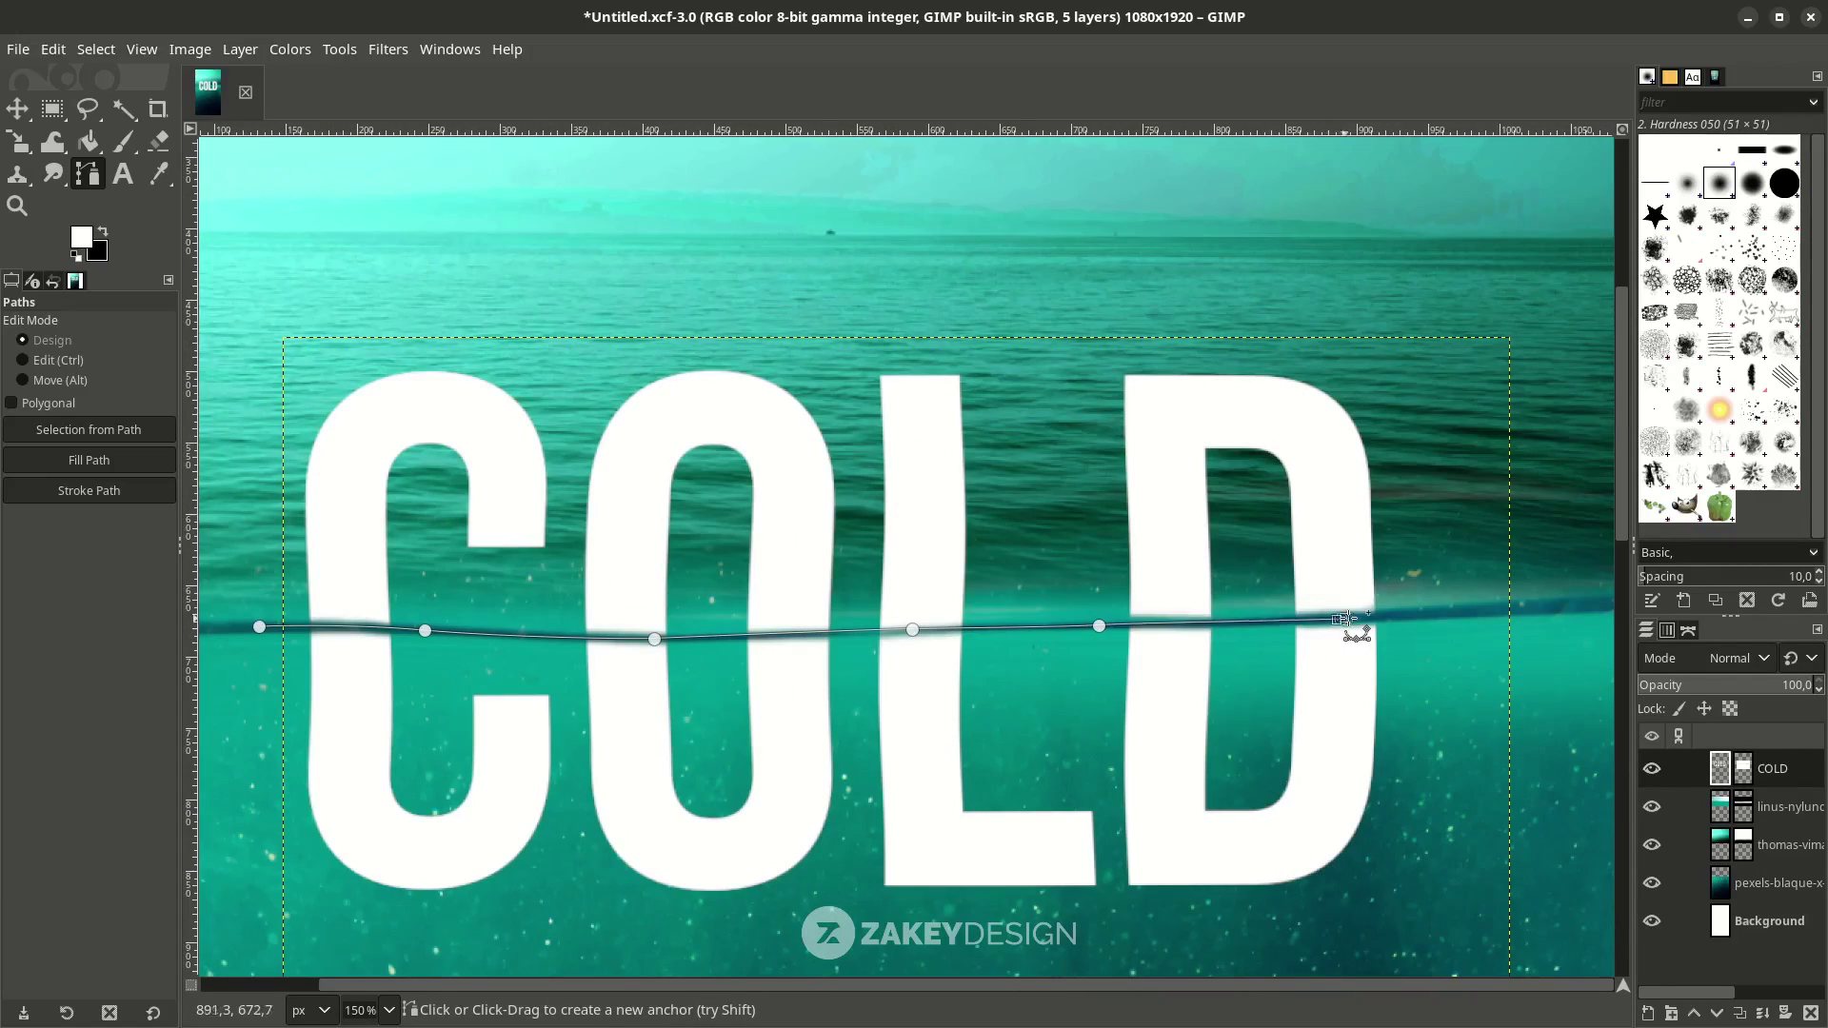
drag(1461, 621, 1547, 617)
Curve the path down below the letters and close it at the start anchor.
scroll(1561, 833, down, 3)
scroll(1562, 833, right, 3)
drag(1253, 701, 752, 714)
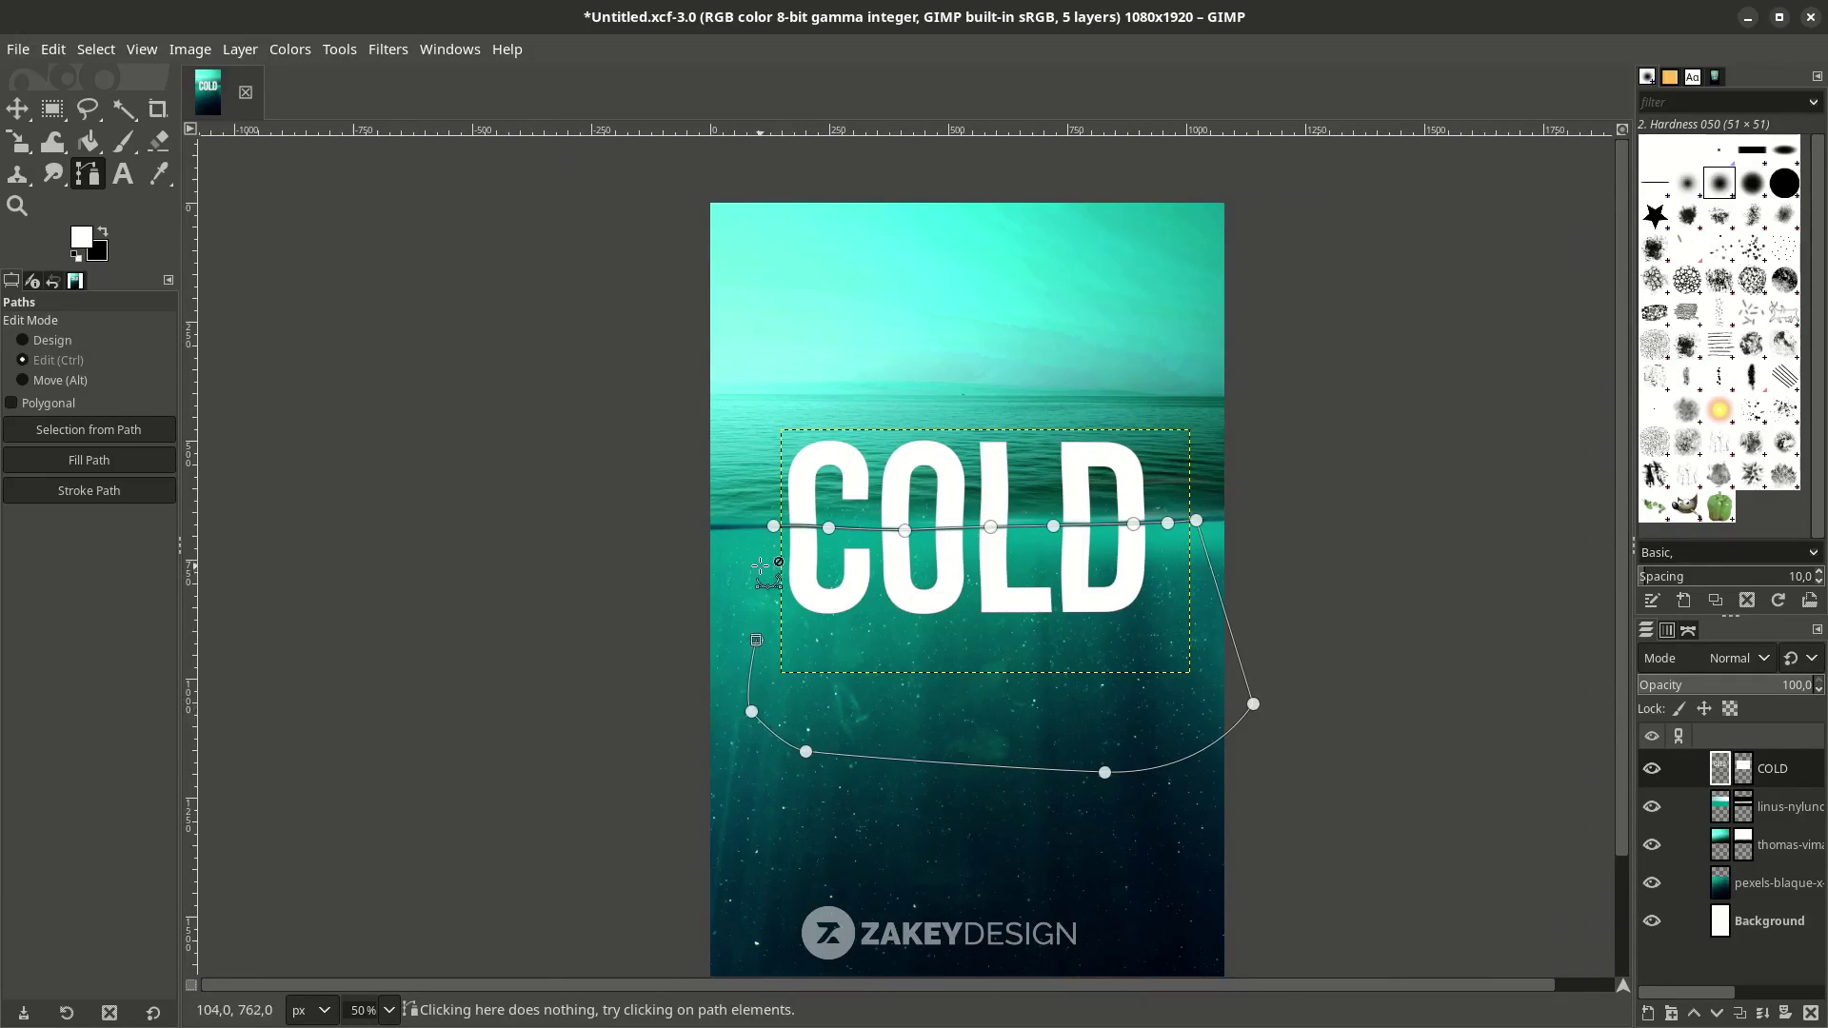
scroll(771, 505, up, 4)
scroll(771, 498, up, 1)
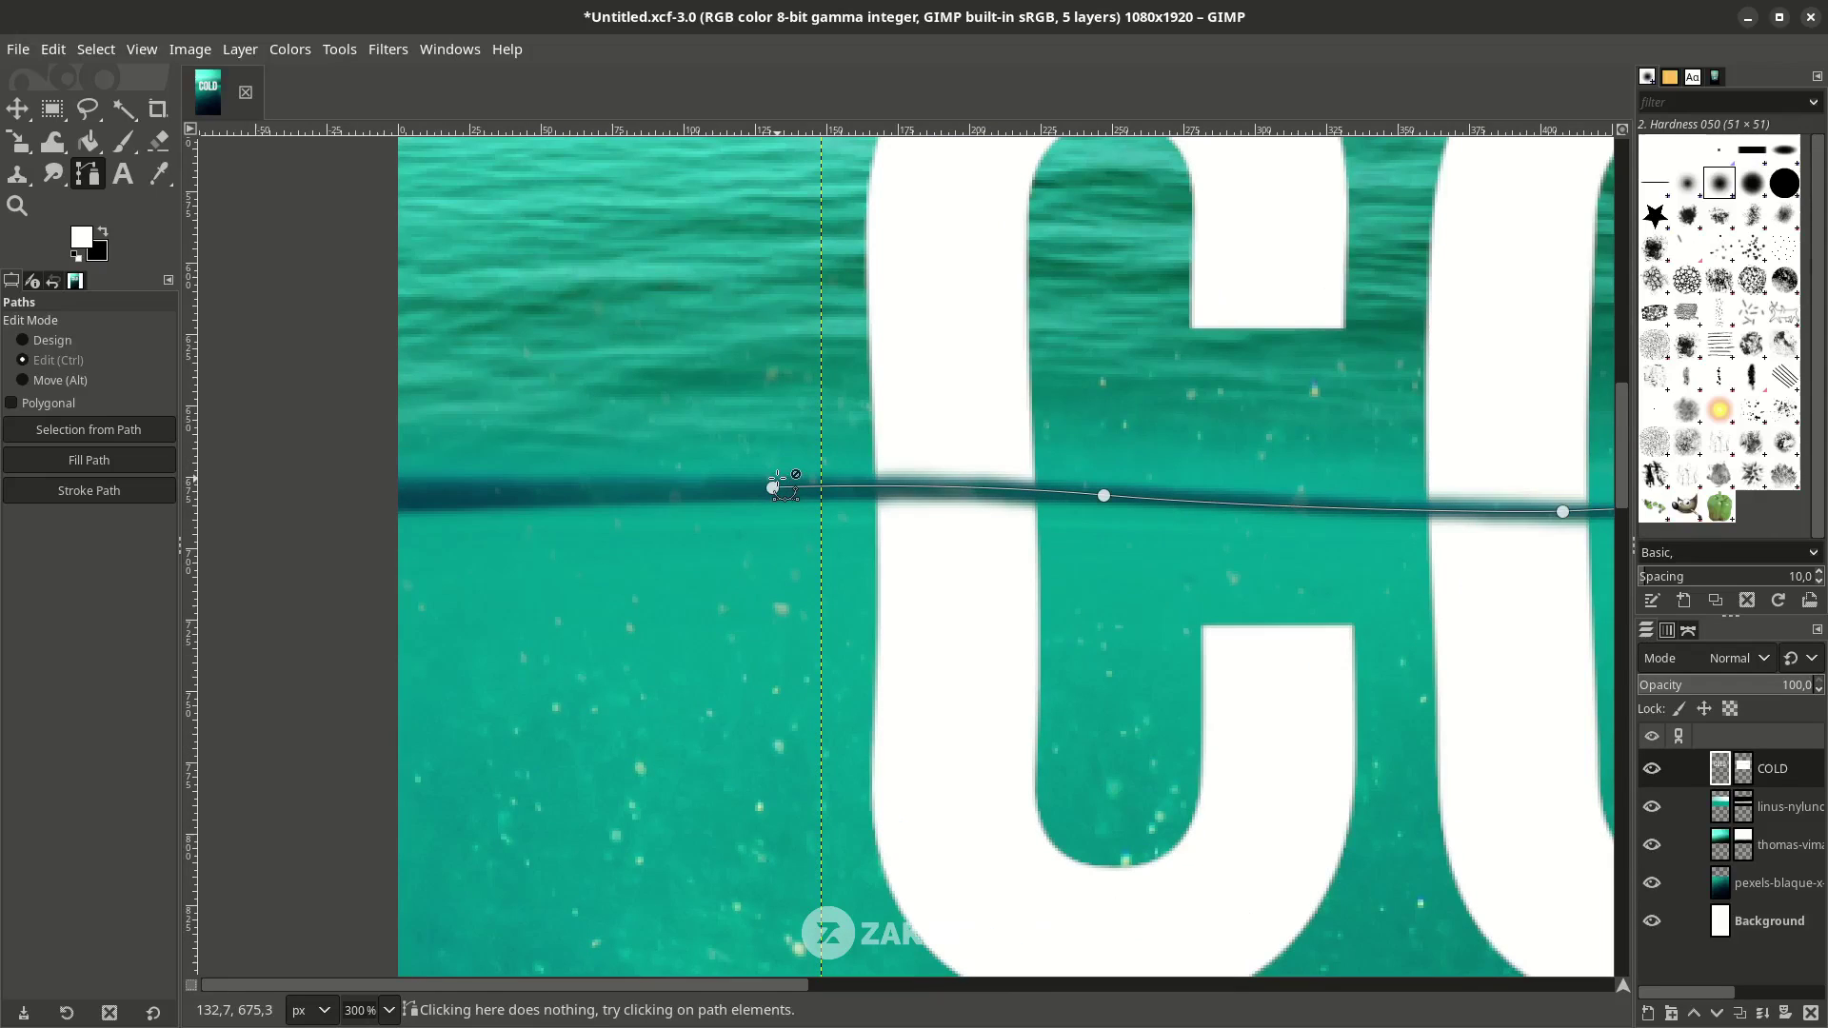
click(772, 488)
scroll(816, 604, down, 1)
scroll(816, 604, down, 2)
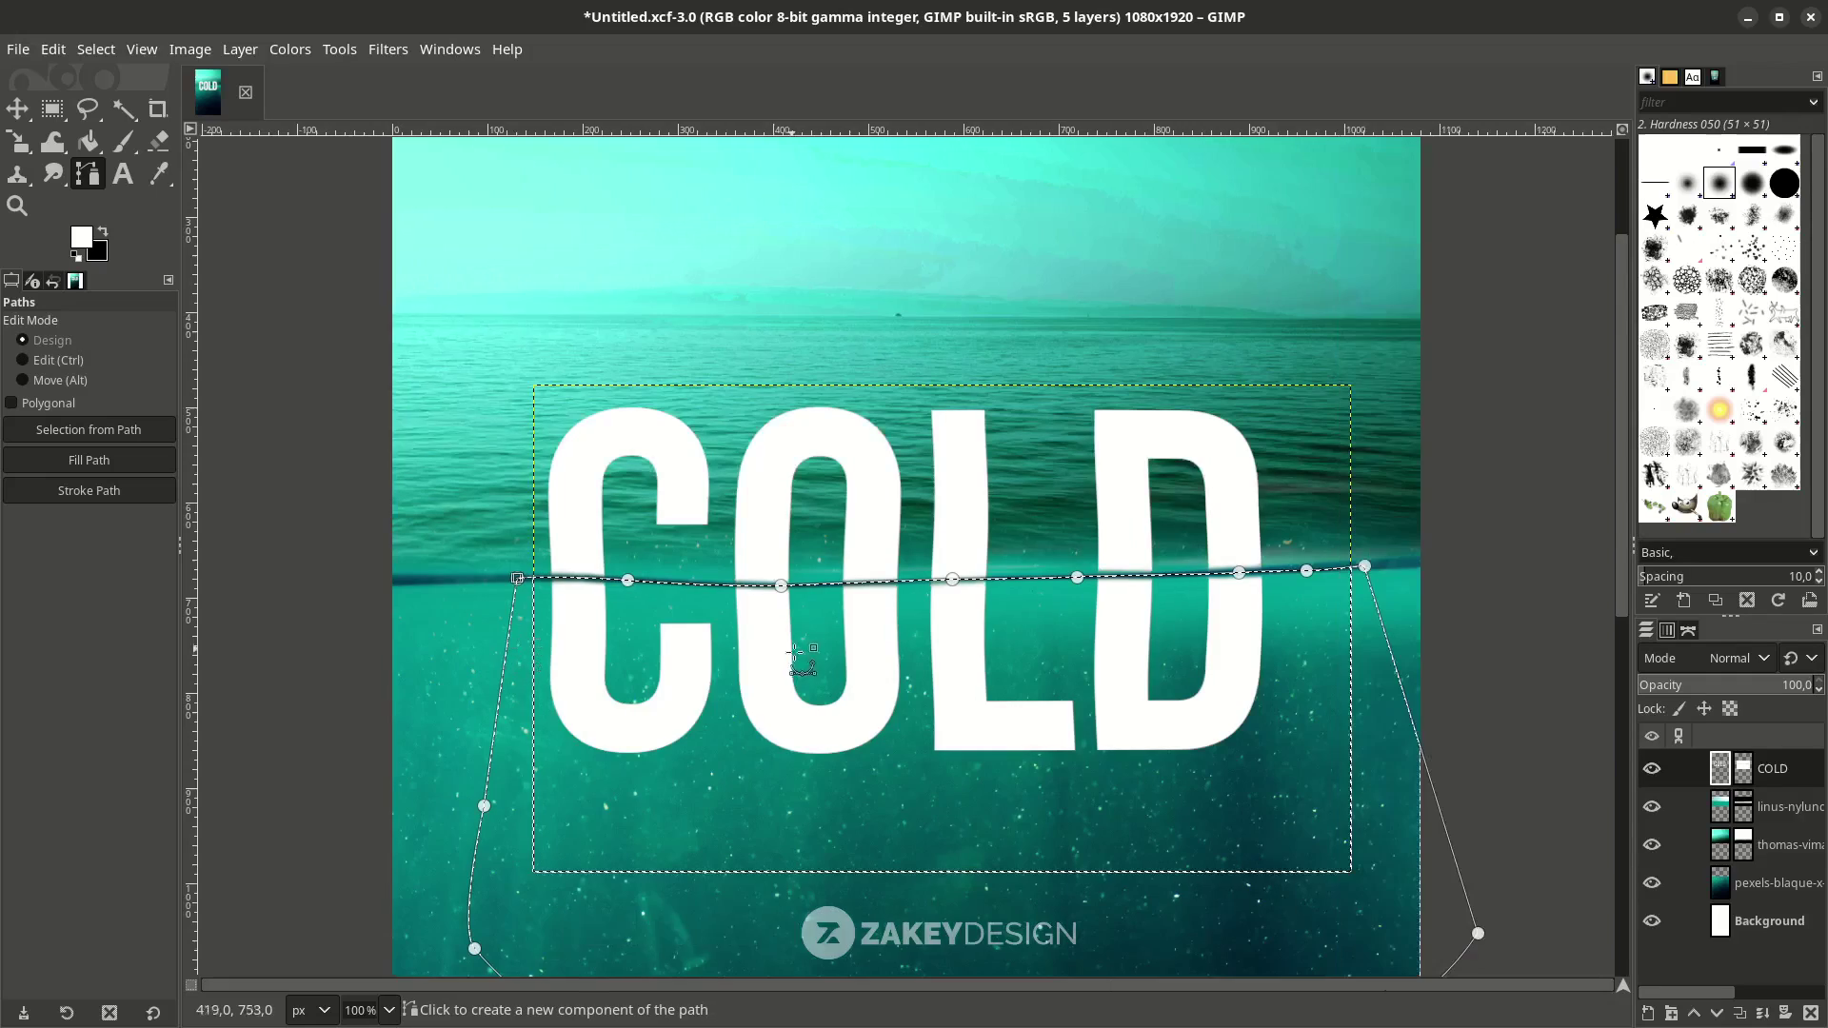
scroll(594, 413, down, 3)
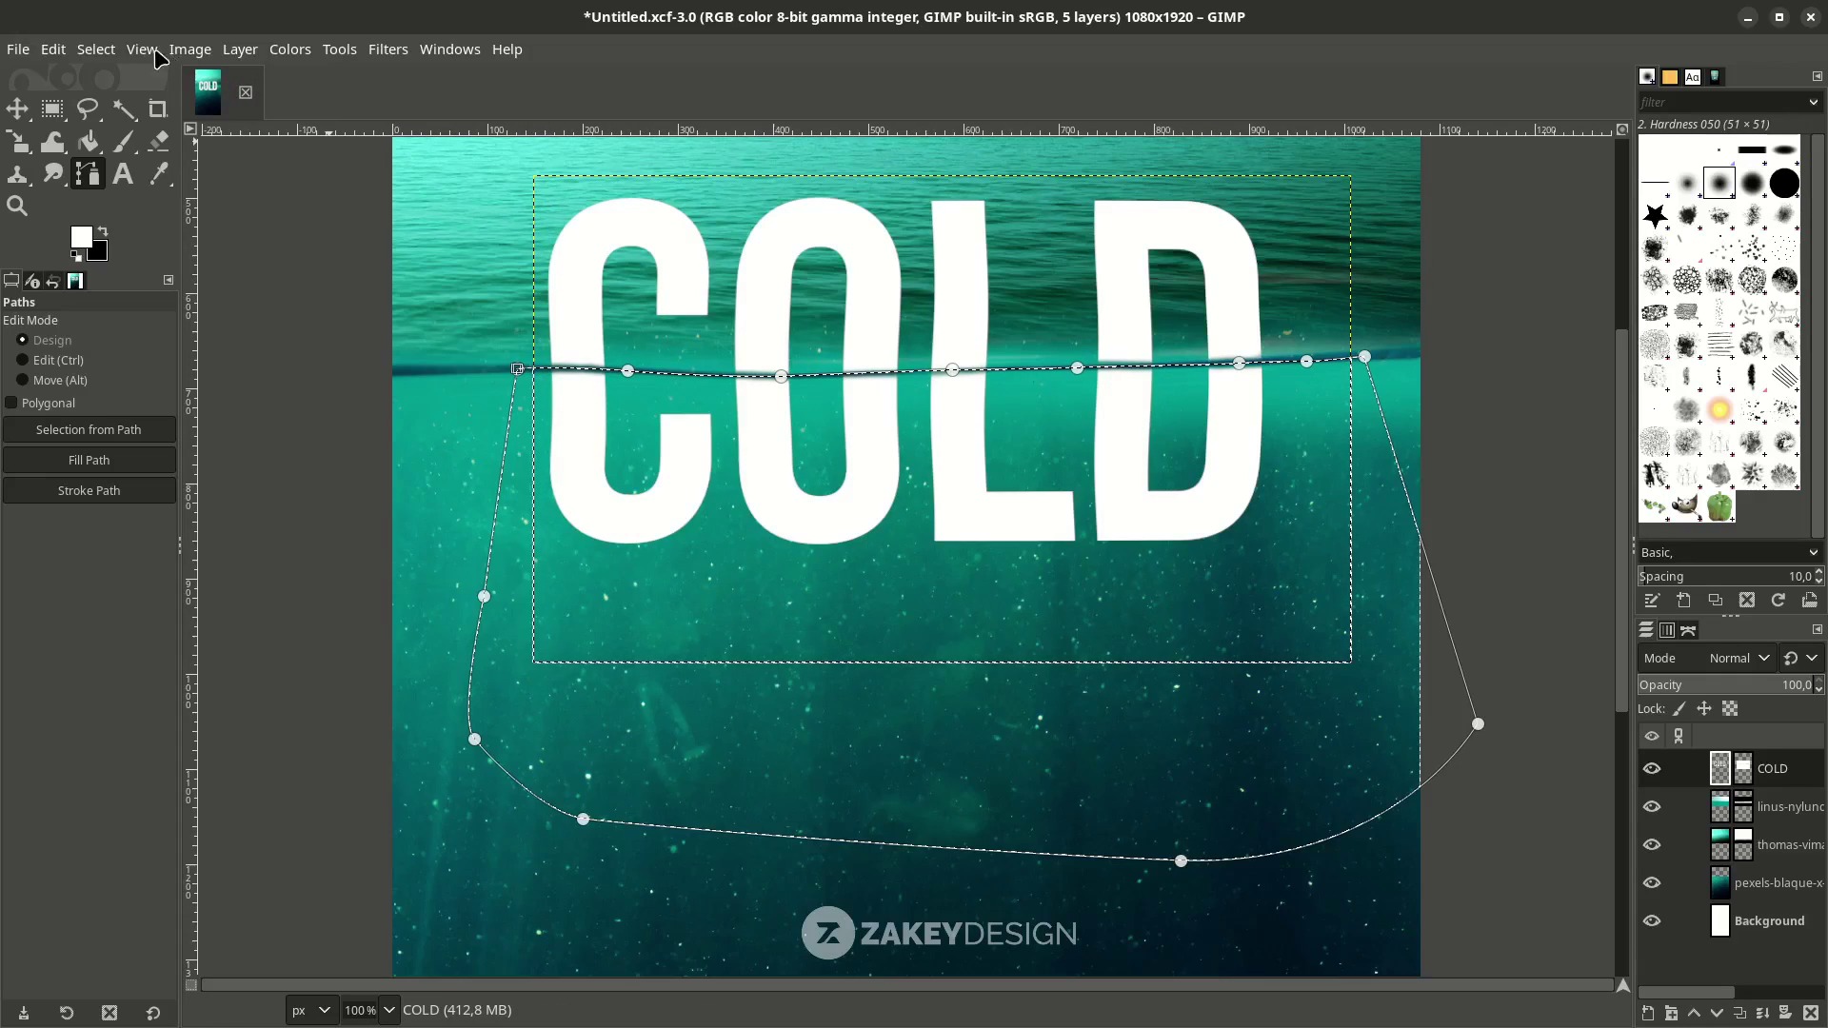
Float the underwater part of the letters and turn it into Floated Layer.
click(95, 49)
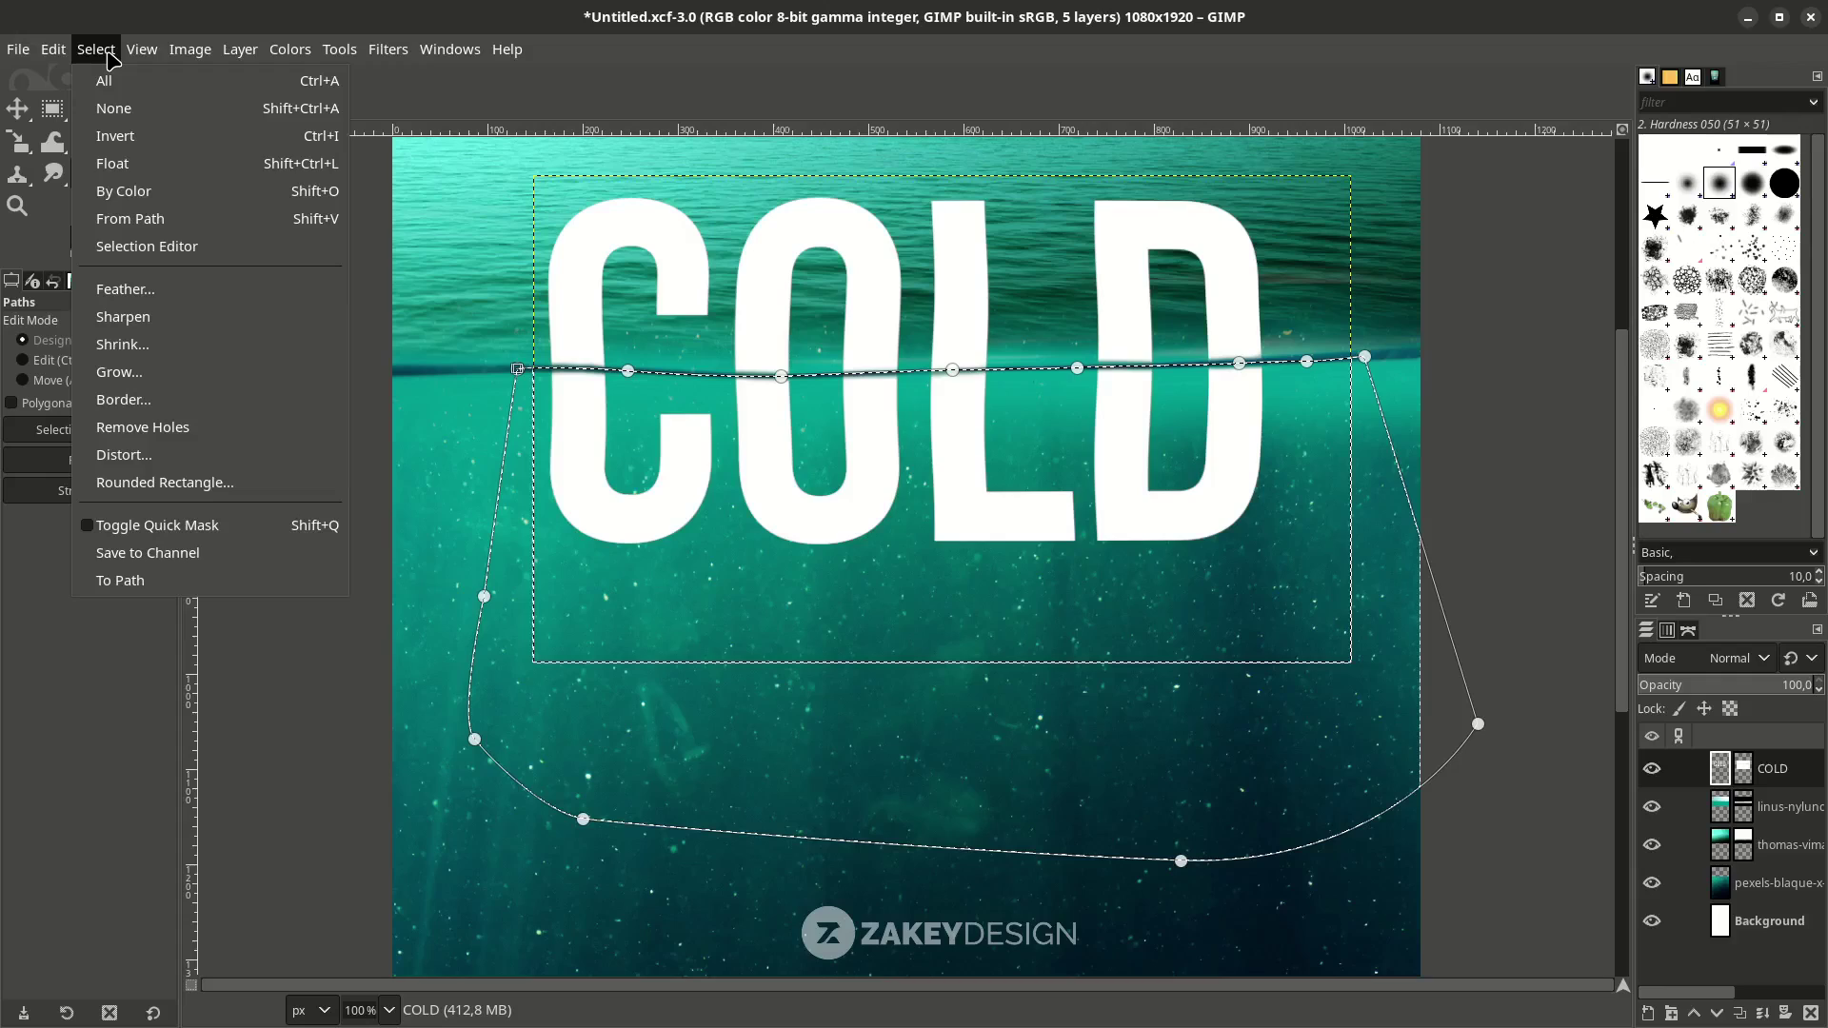
click(181, 167)
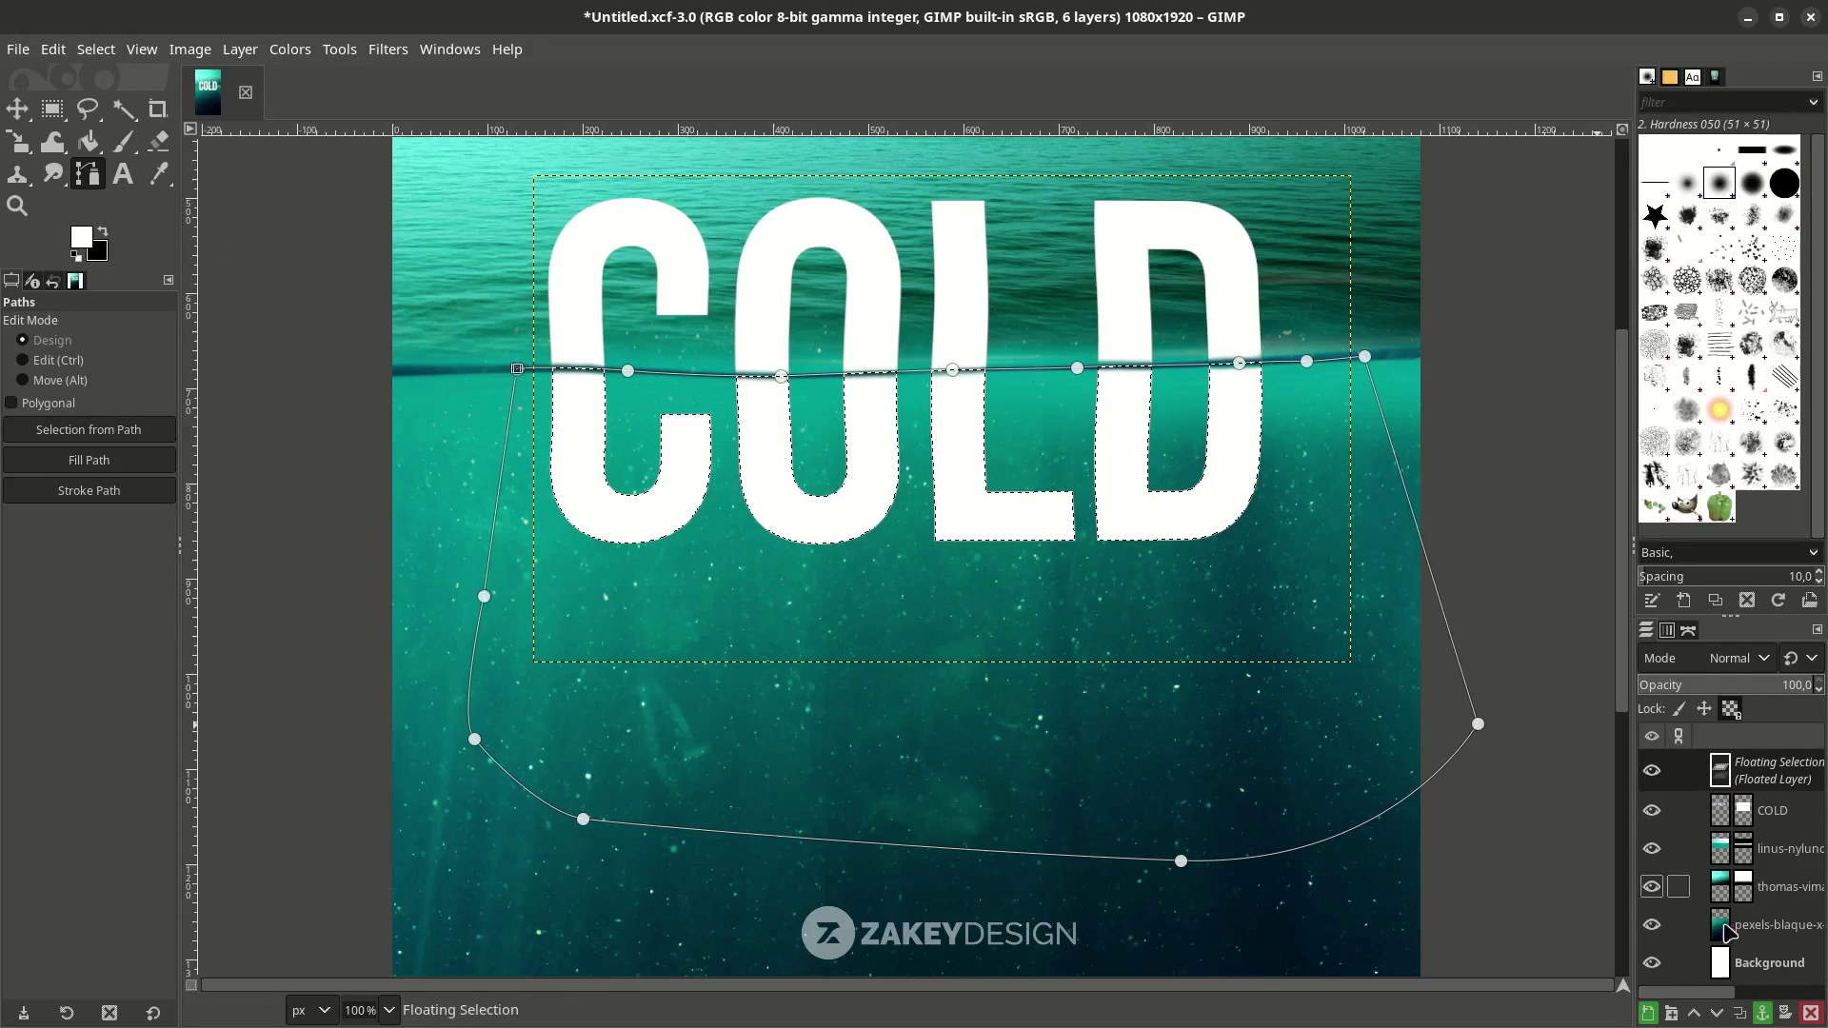
click(1649, 1013)
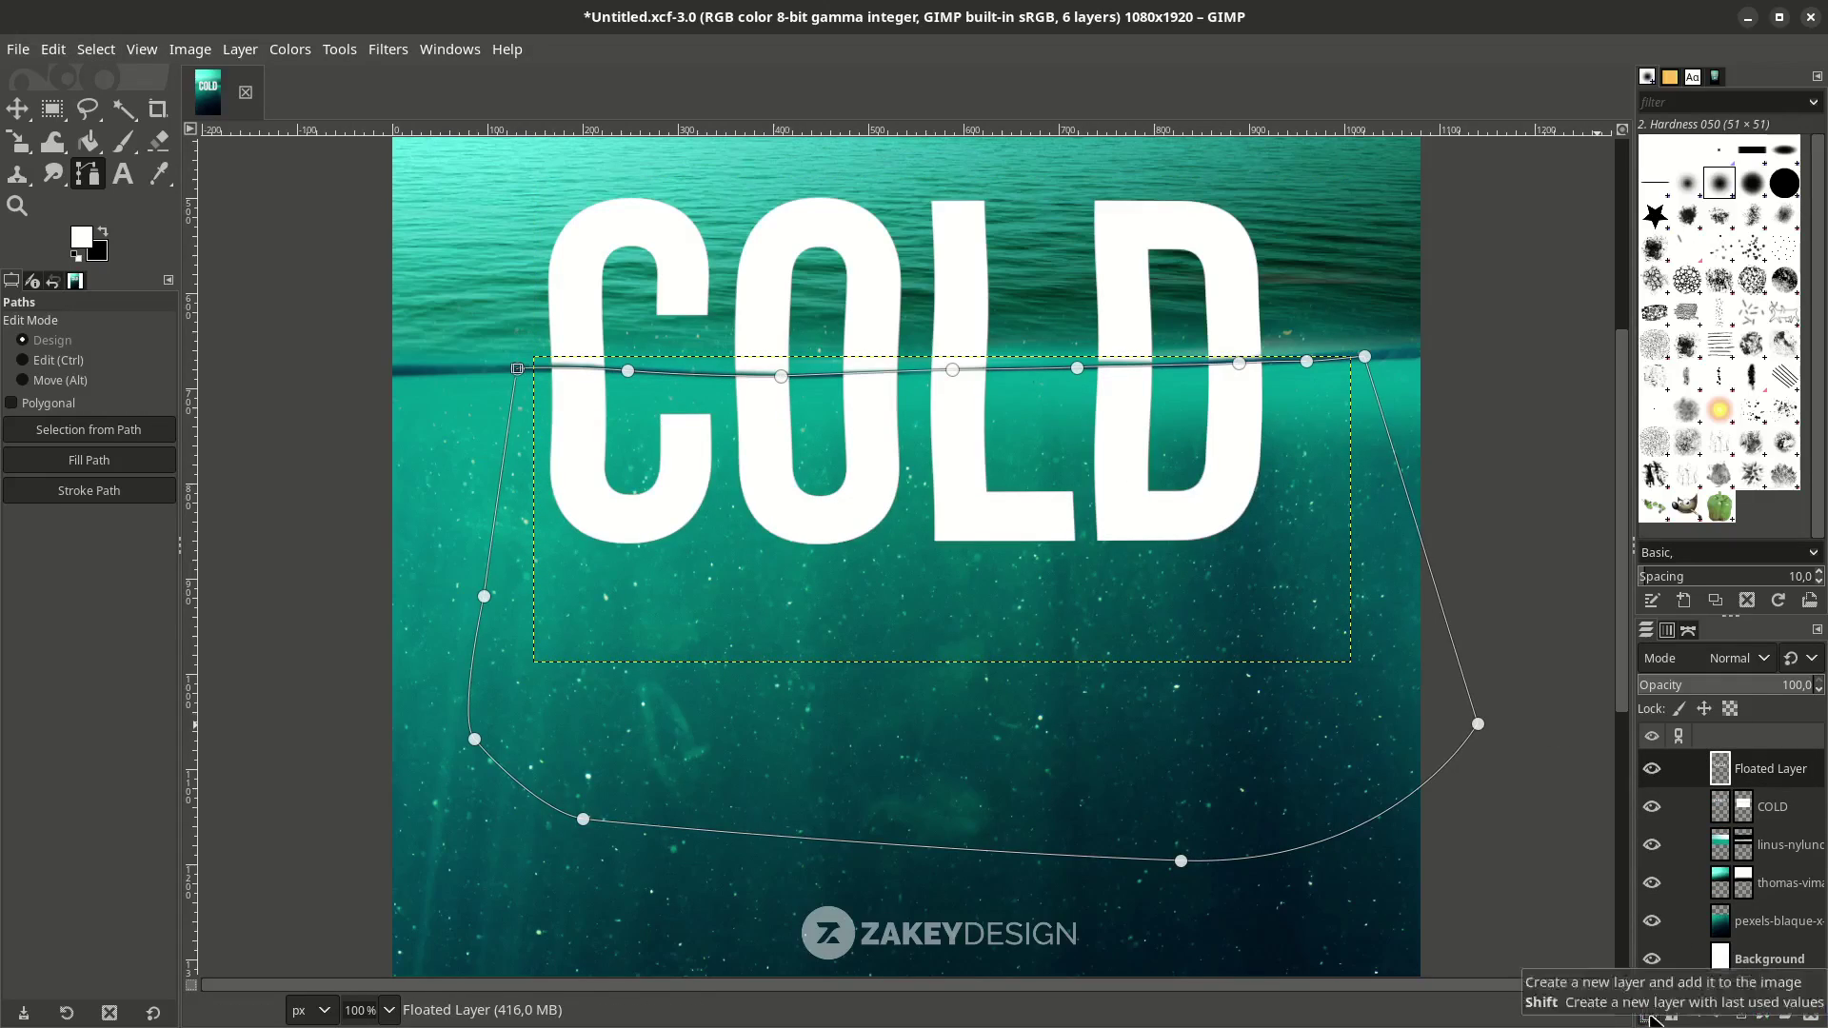
click(1661, 814)
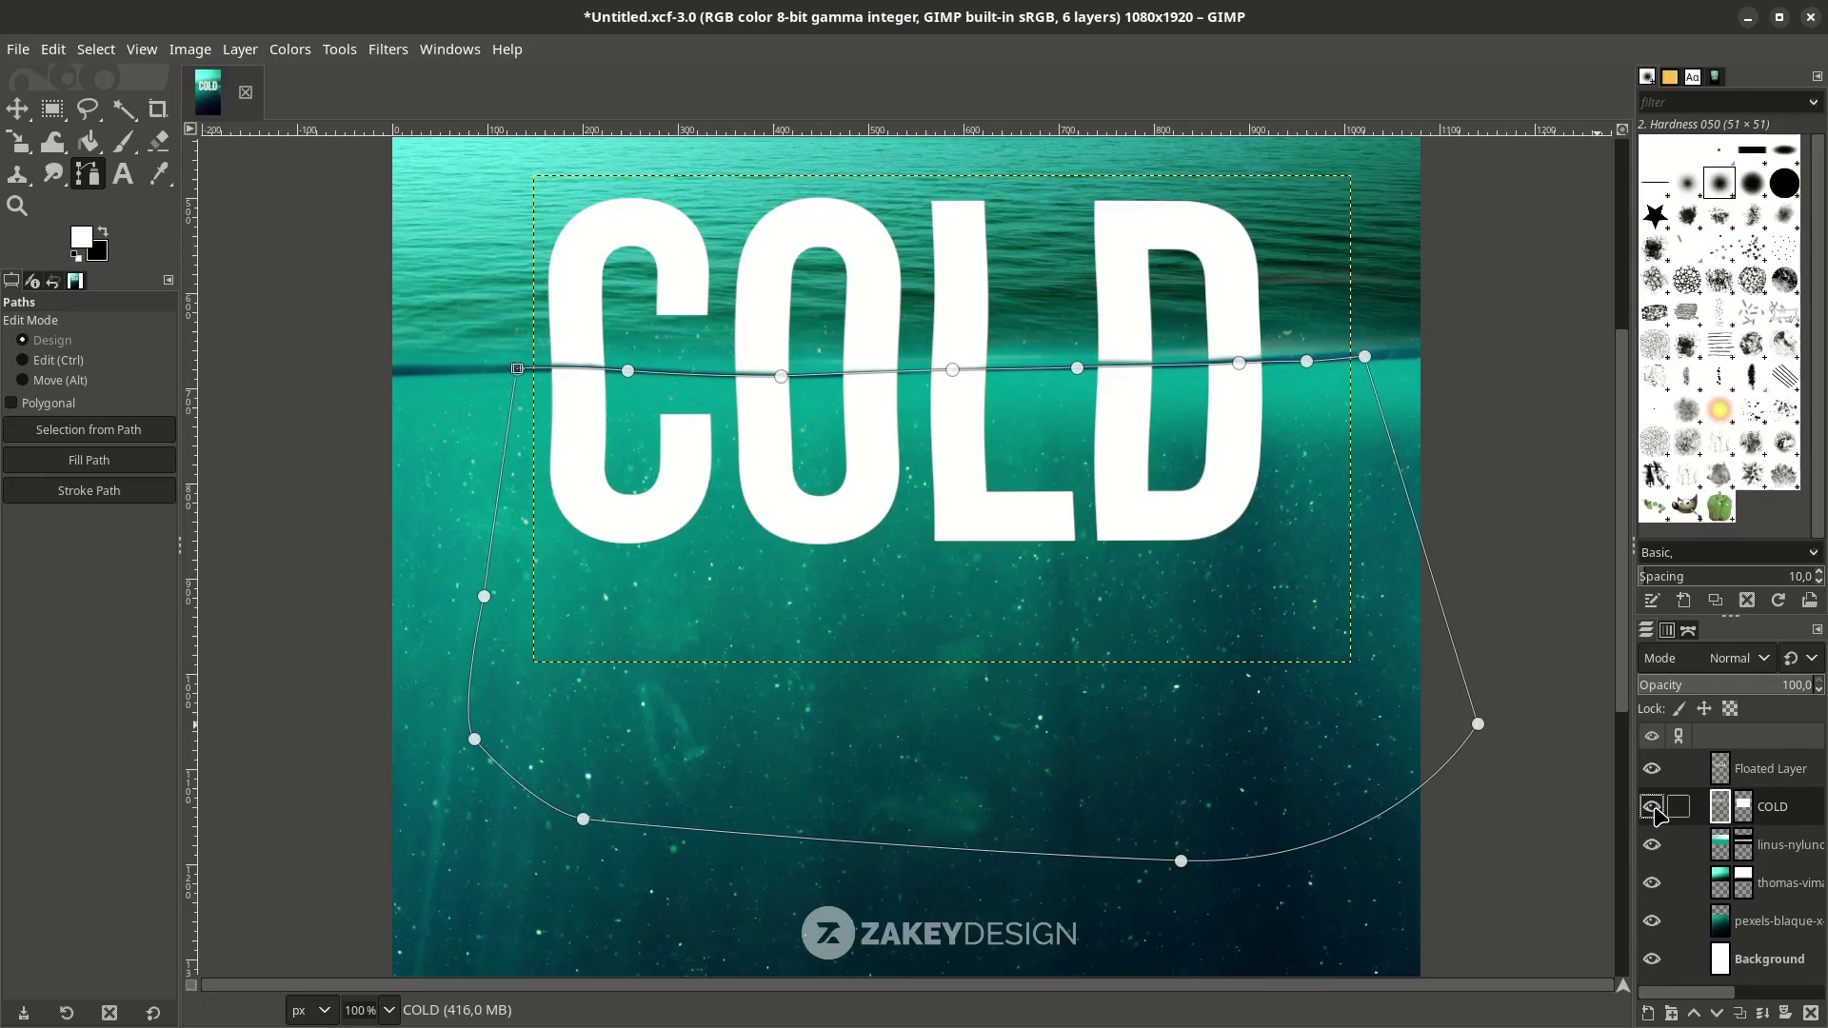
Toggle COLD and Floated Layer visibility to verify the split.
click(1653, 809)
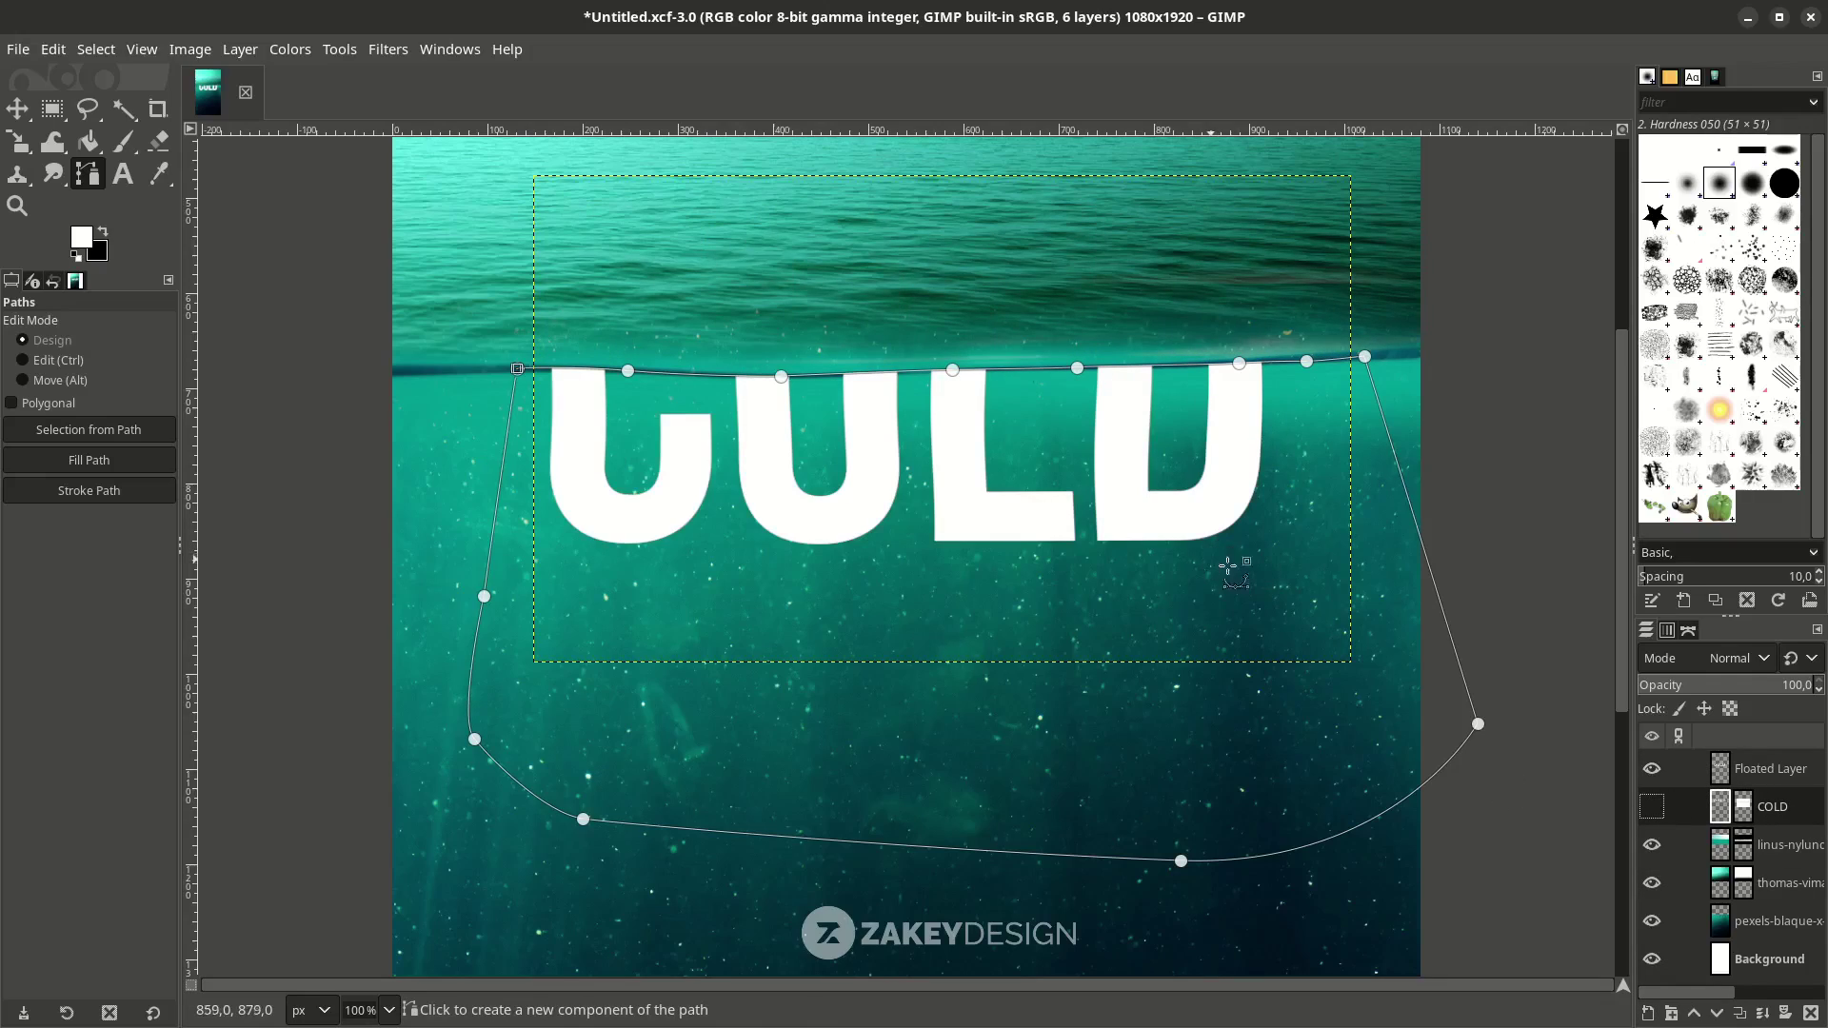
click(1652, 806)
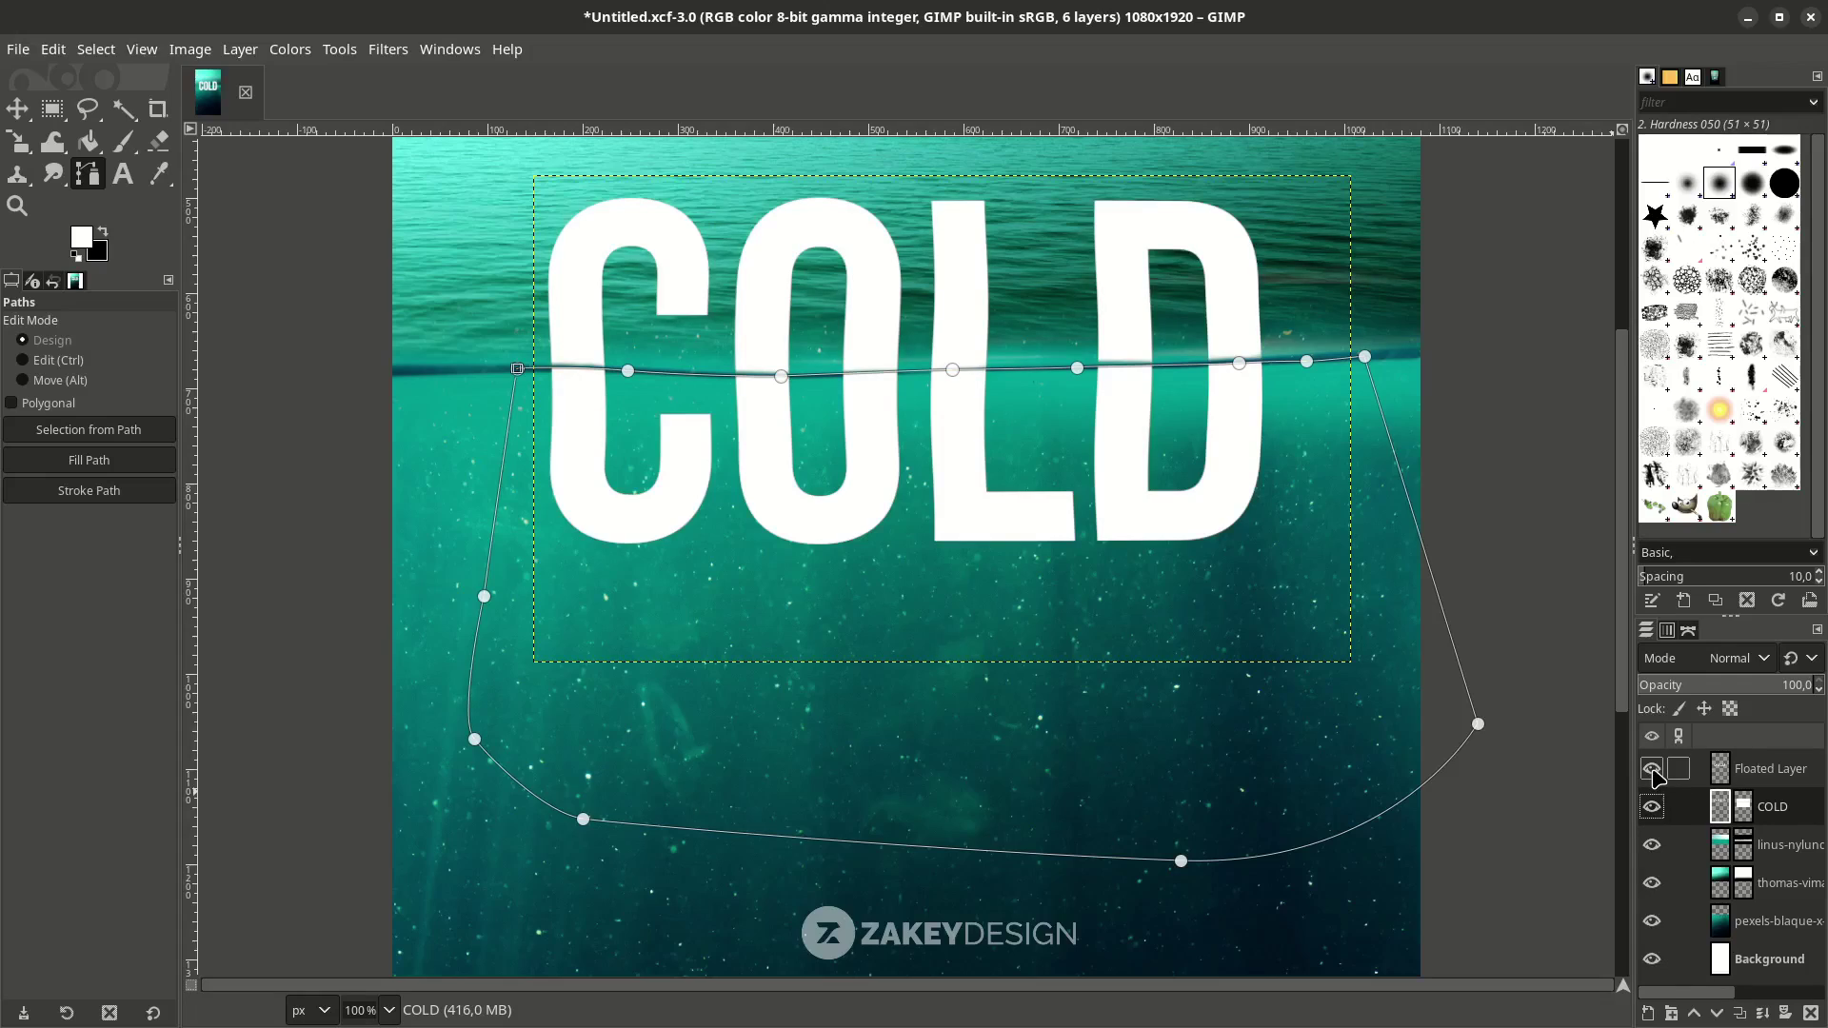
click(1652, 768)
click(1653, 770)
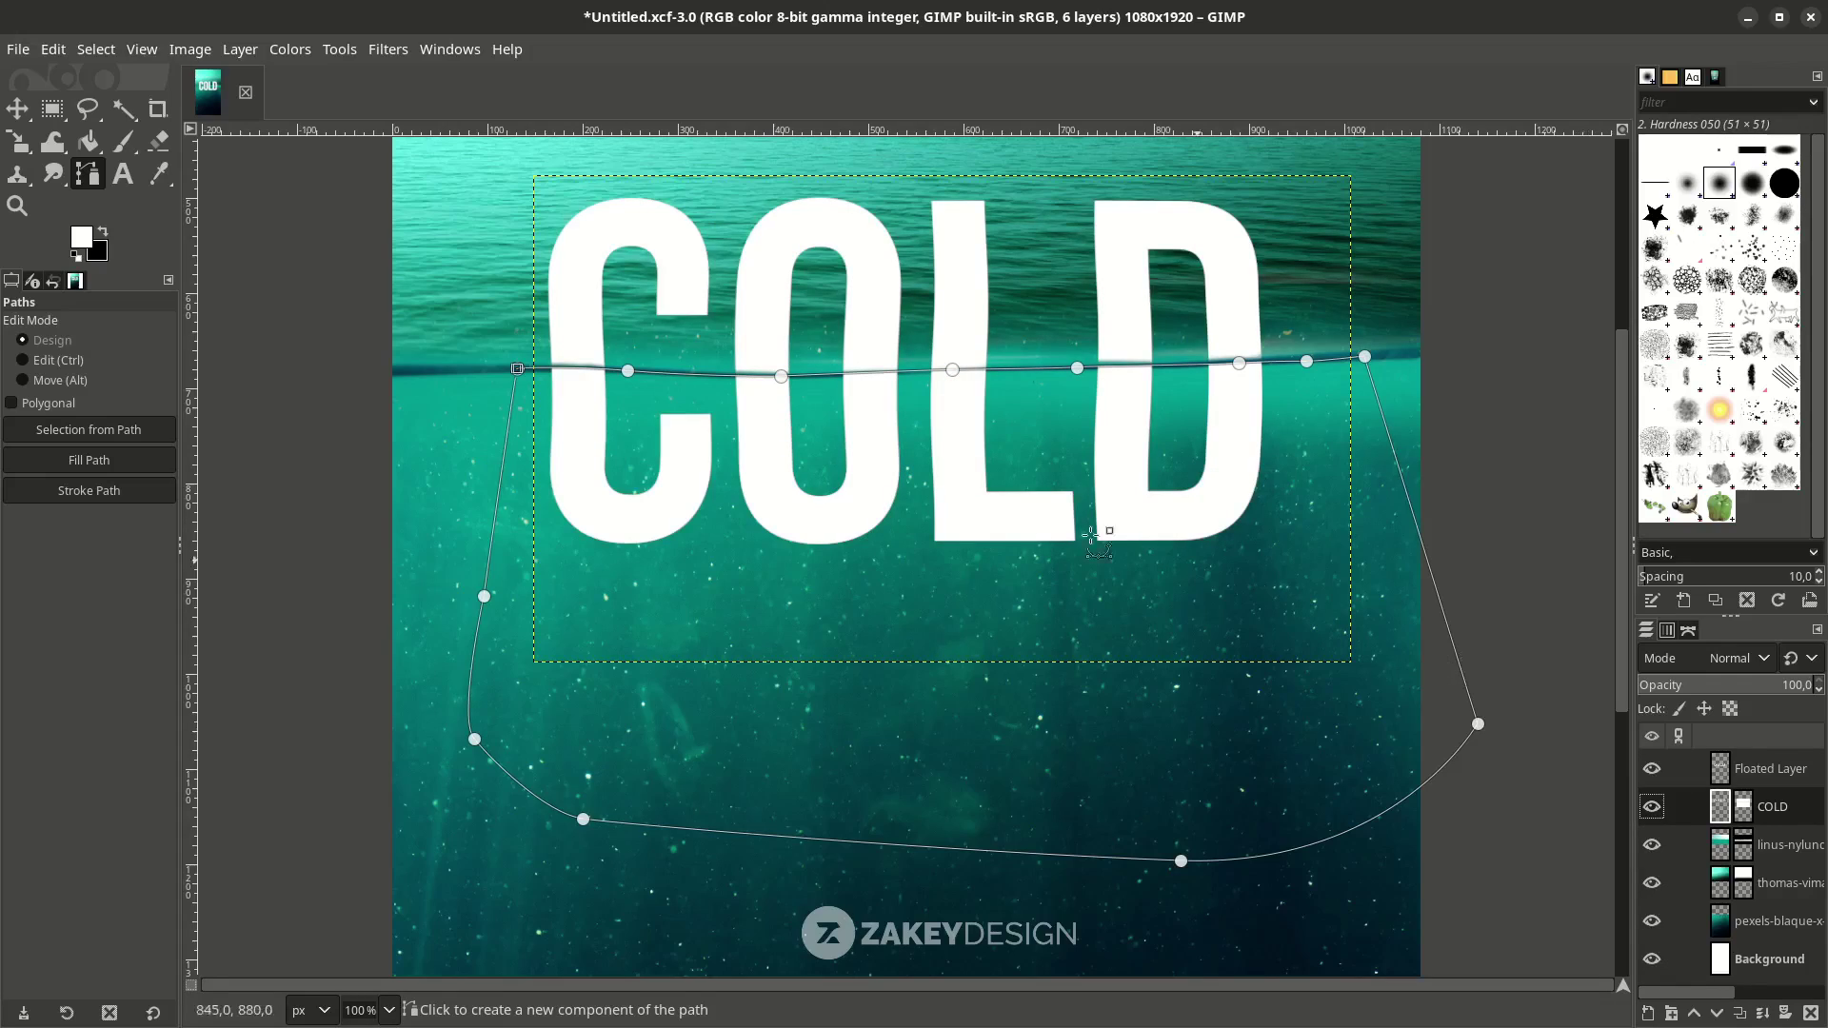
click(1662, 781)
click(1652, 773)
click(1652, 774)
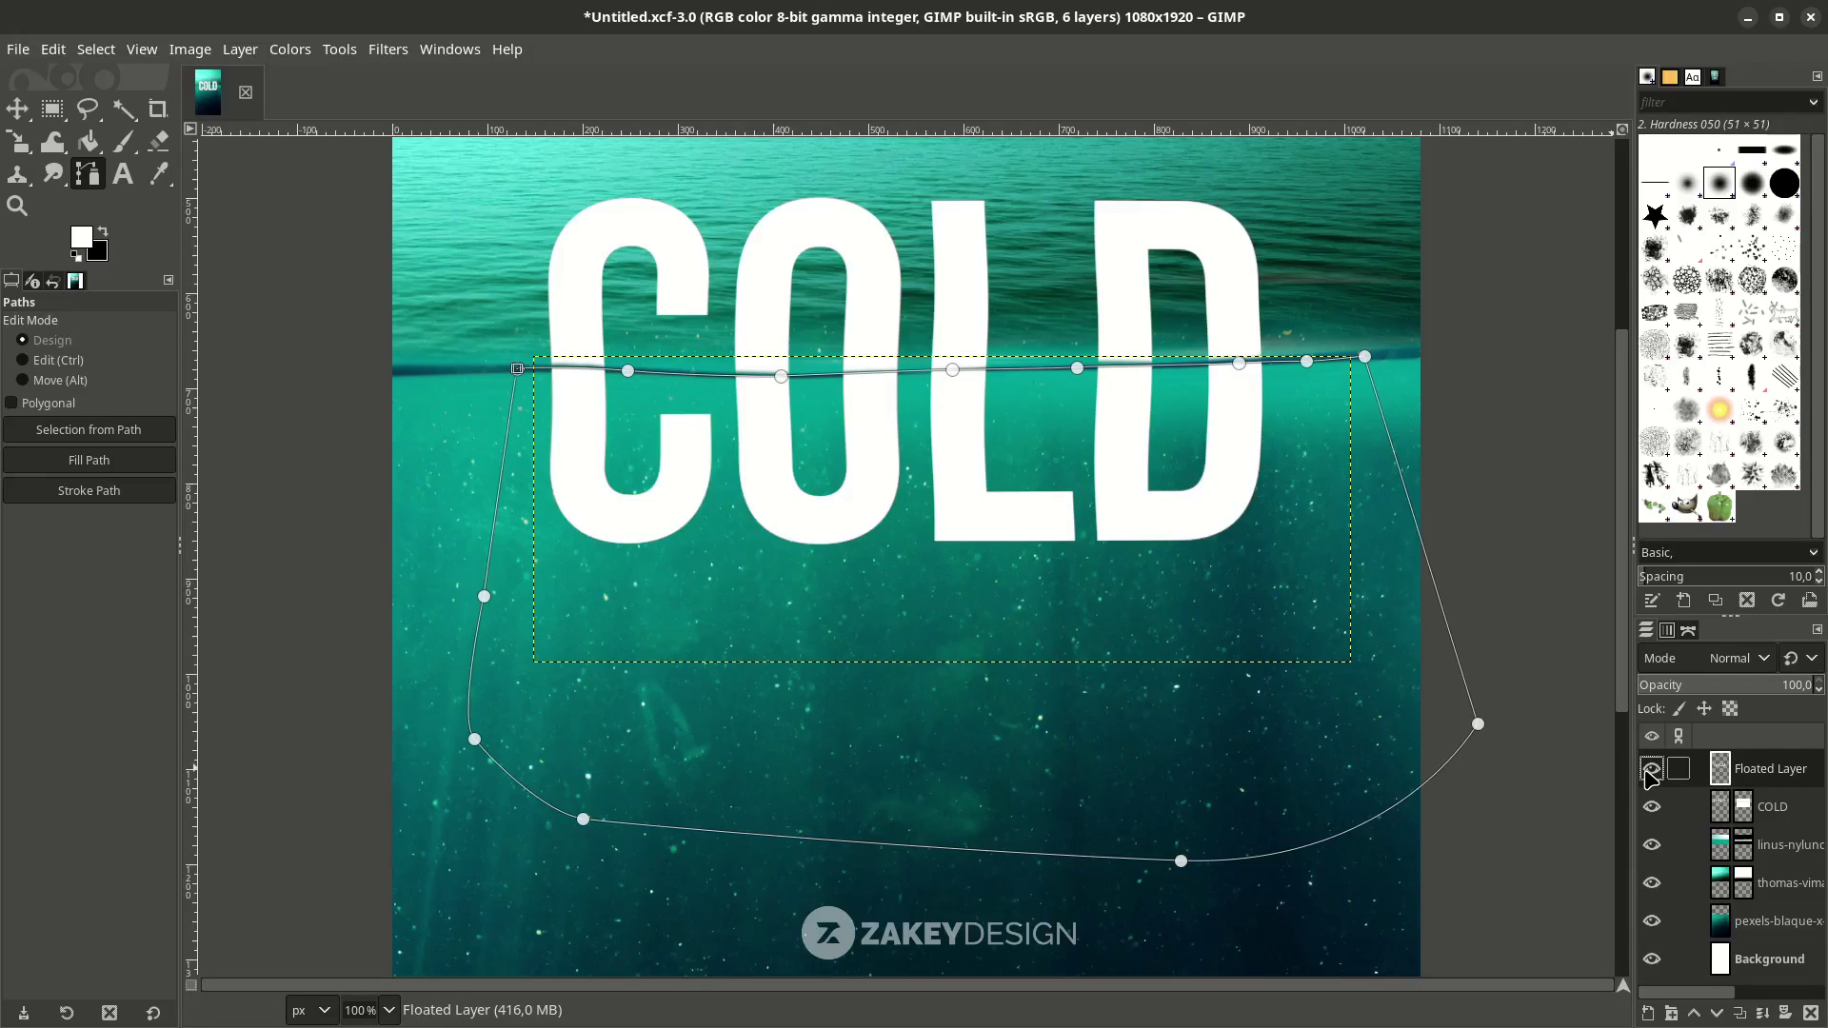
key(m)
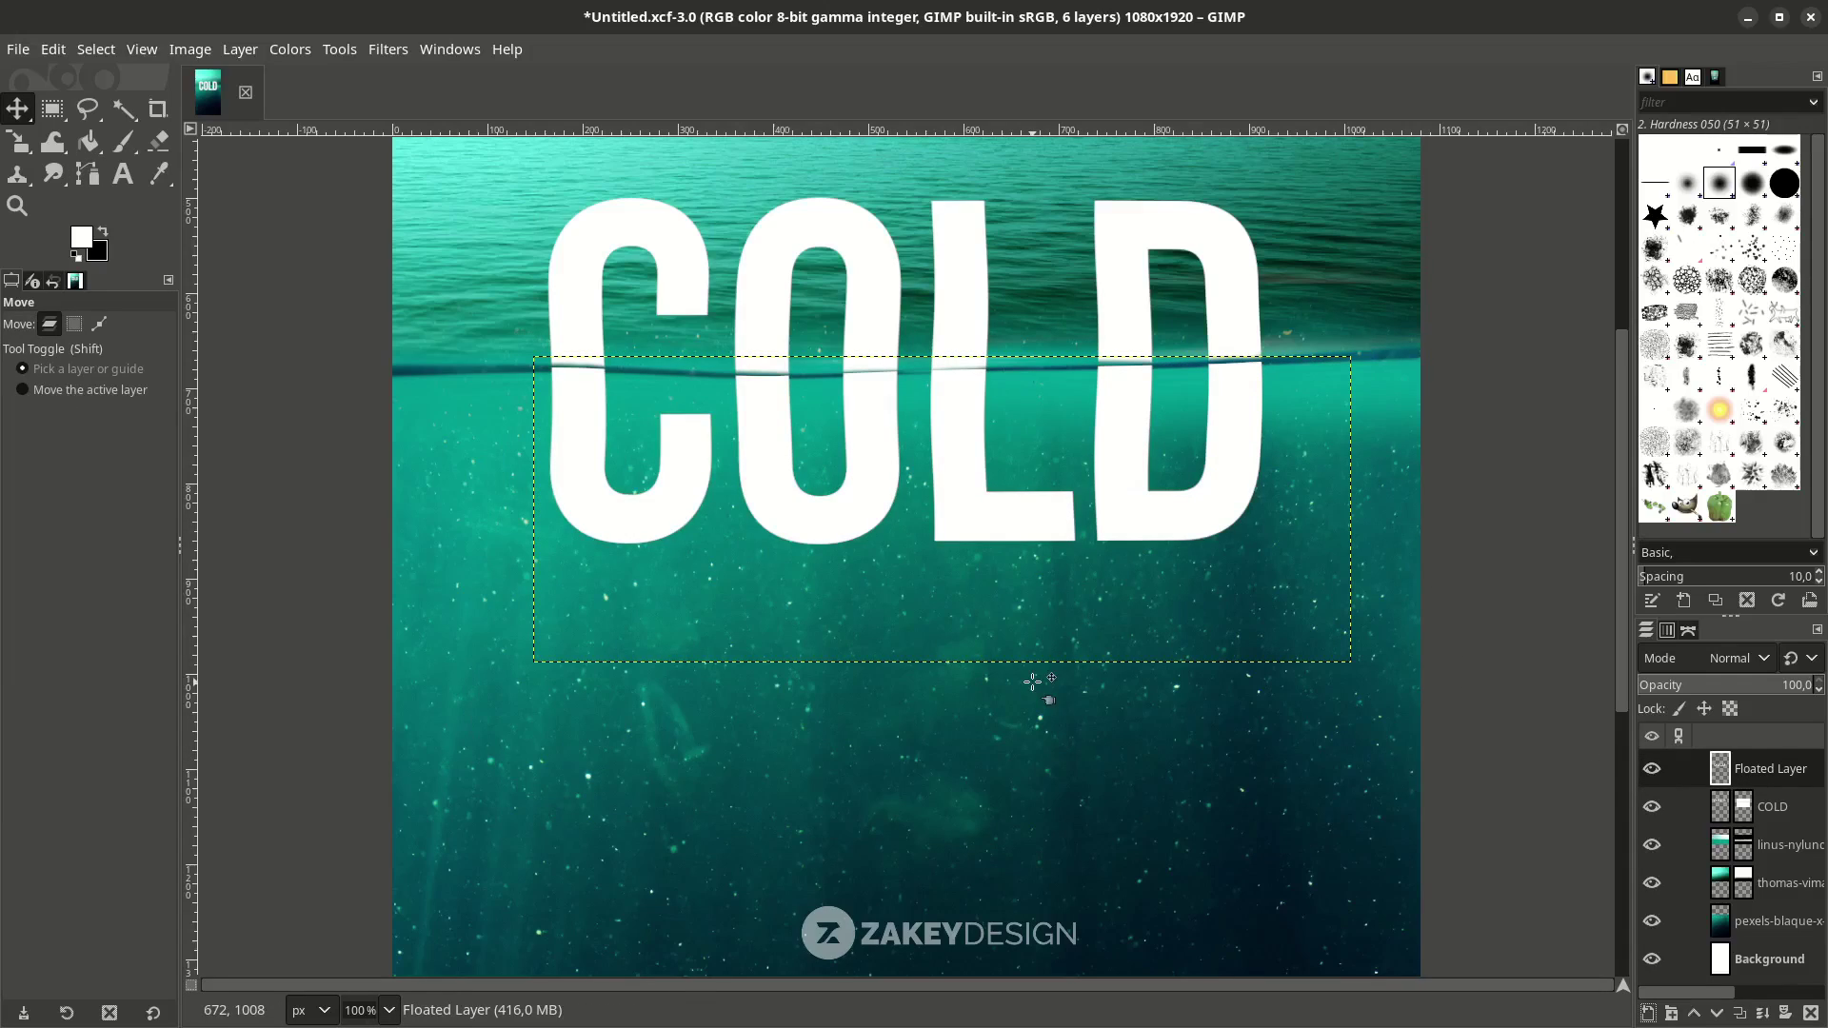
click(1676, 807)
click(1666, 776)
click(1652, 769)
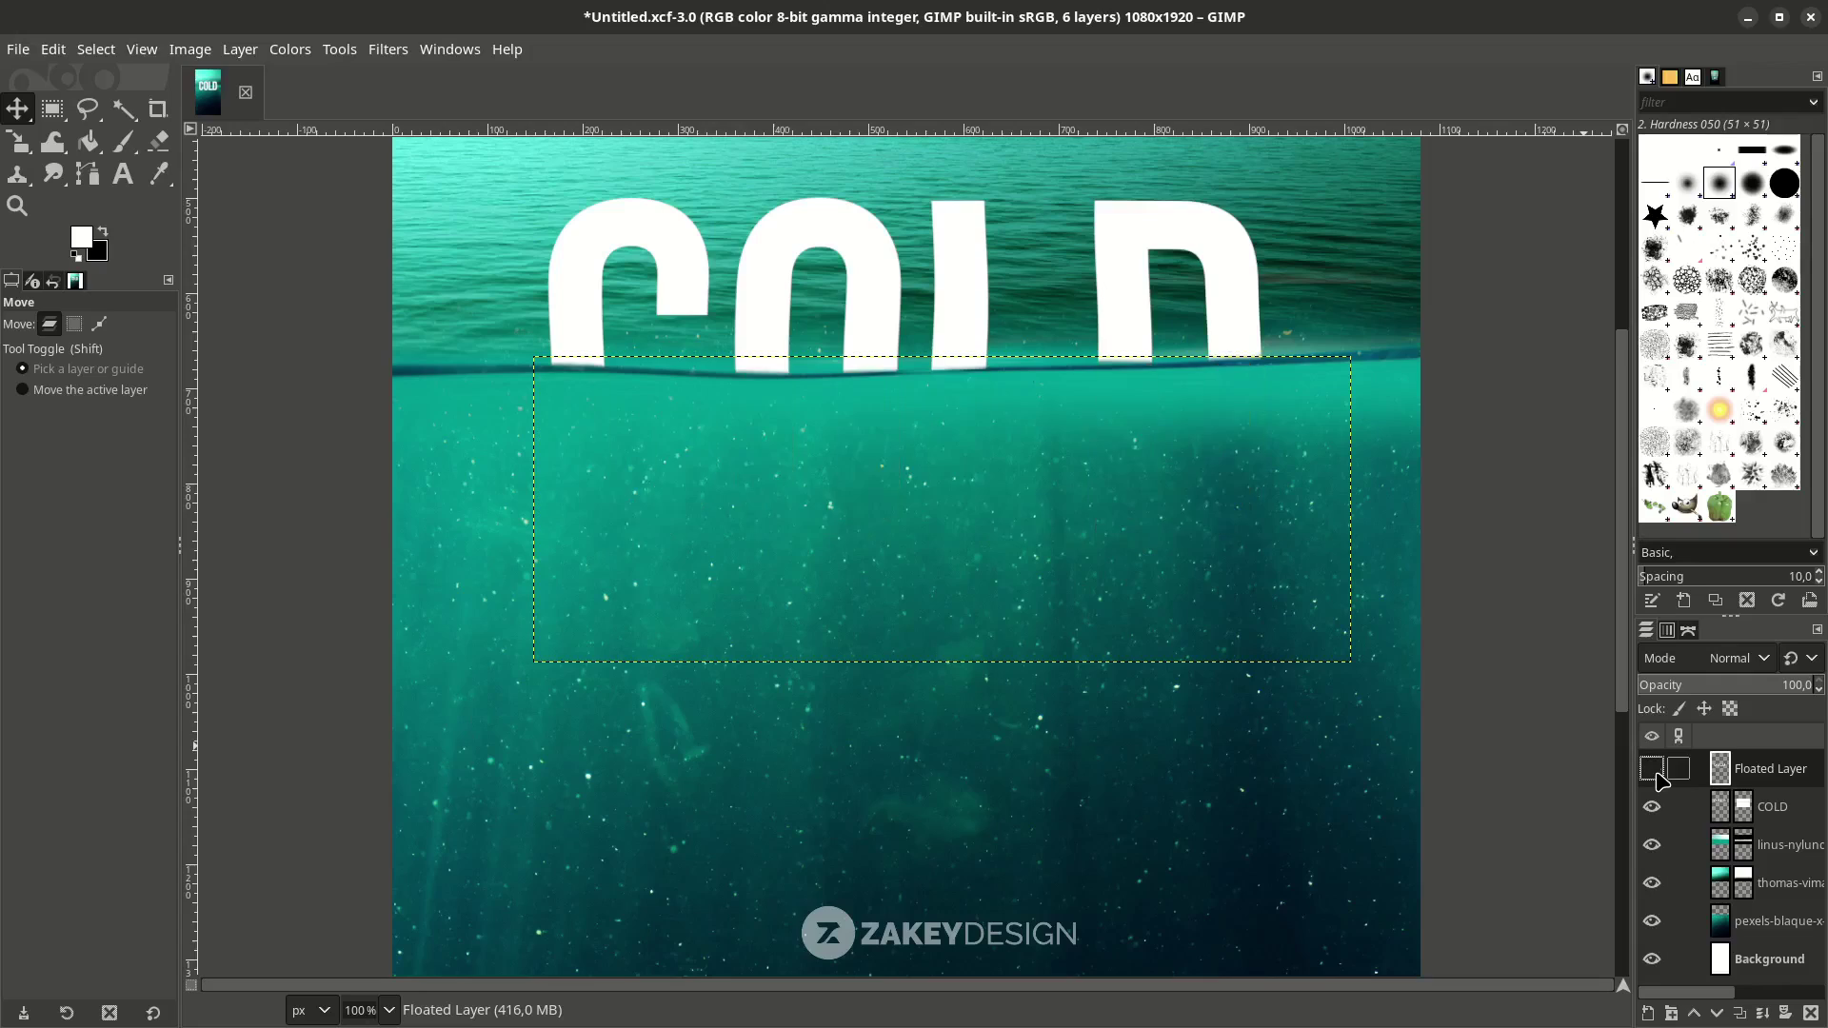
click(1652, 769)
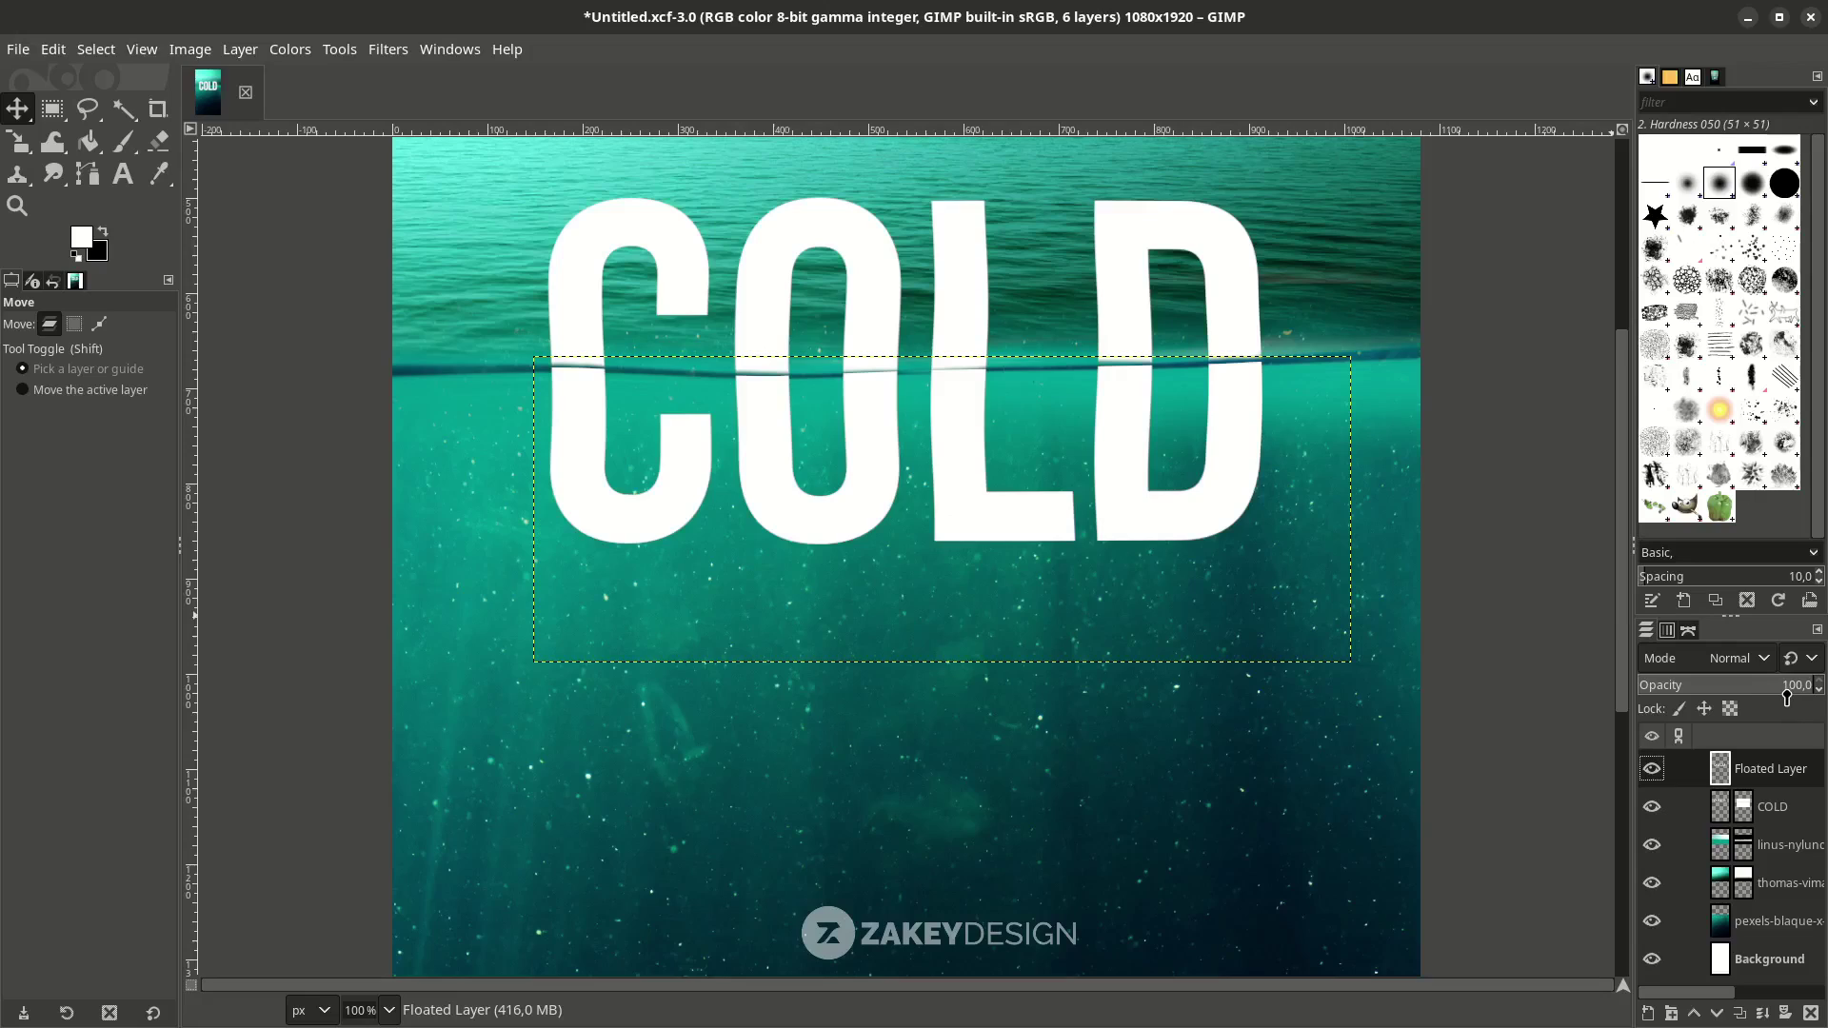
Set the Floated Layer opacity to 47.6.
drag(1787, 697, 1711, 690)
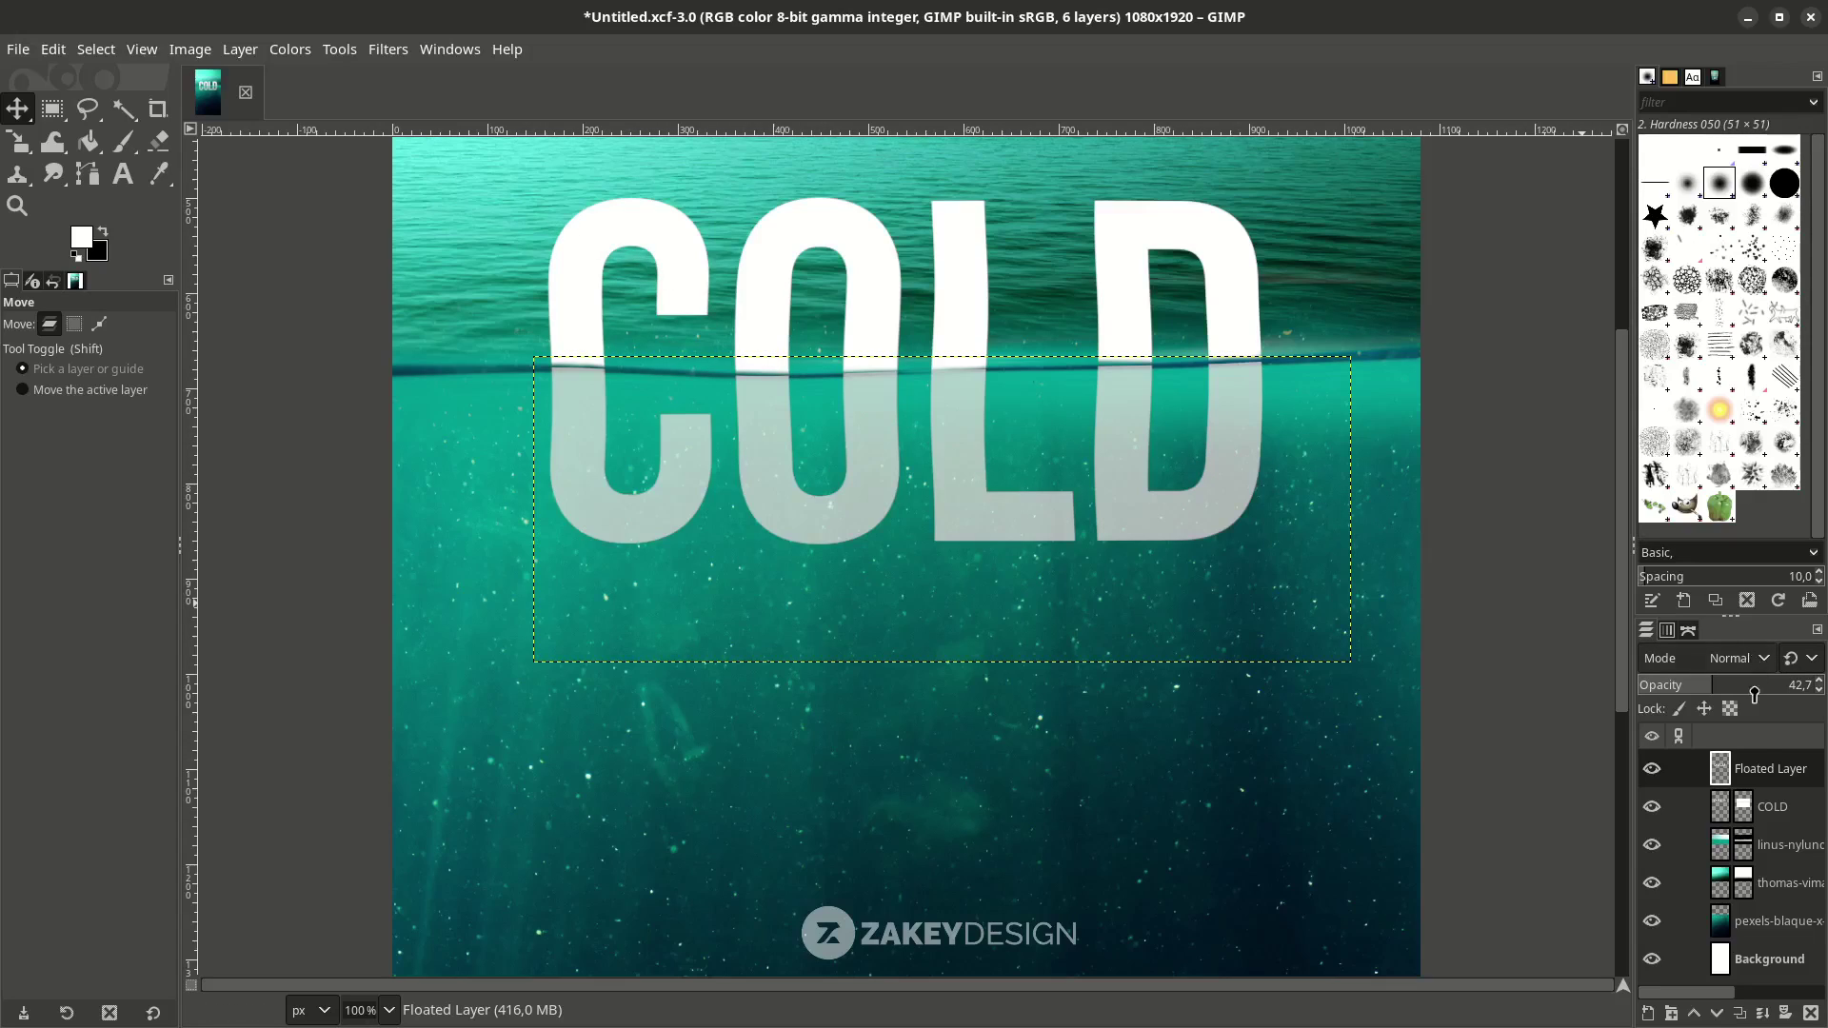
drag(1721, 693, 1722, 693)
scroll(917, 382, up, 4)
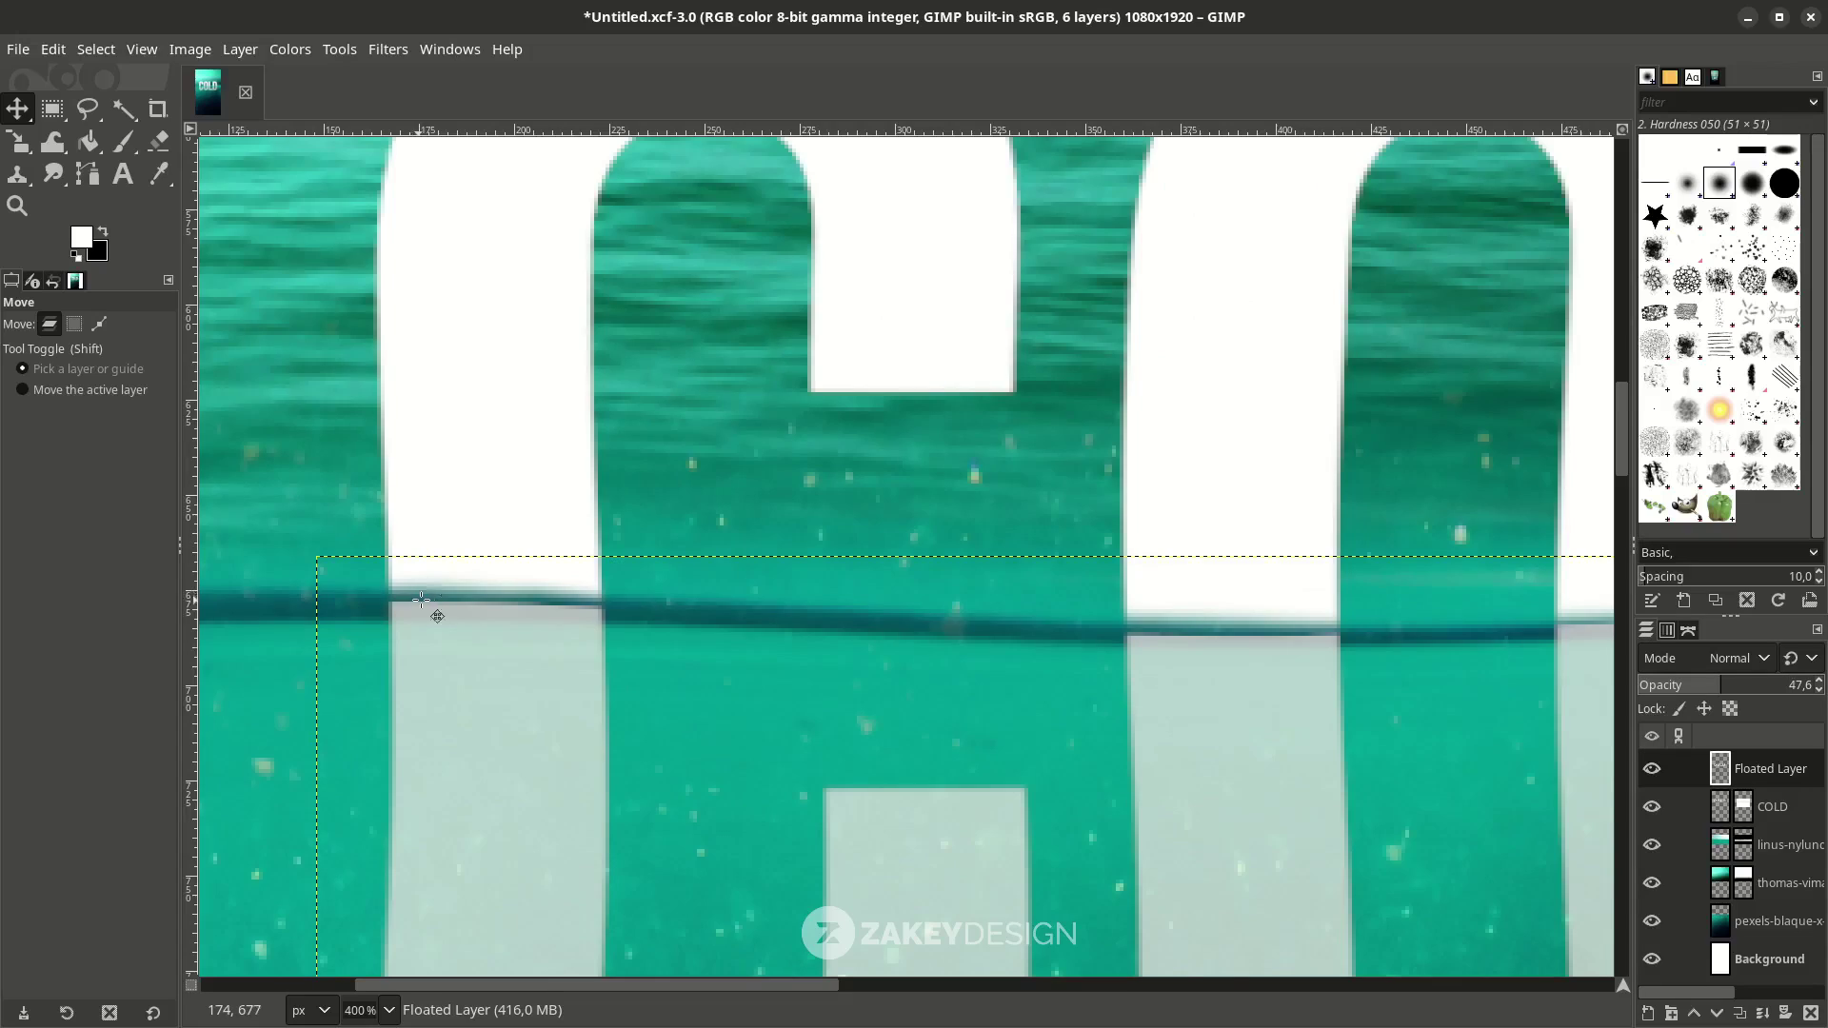
scroll(422, 601, down, 2)
scroll(433, 490, up, 1)
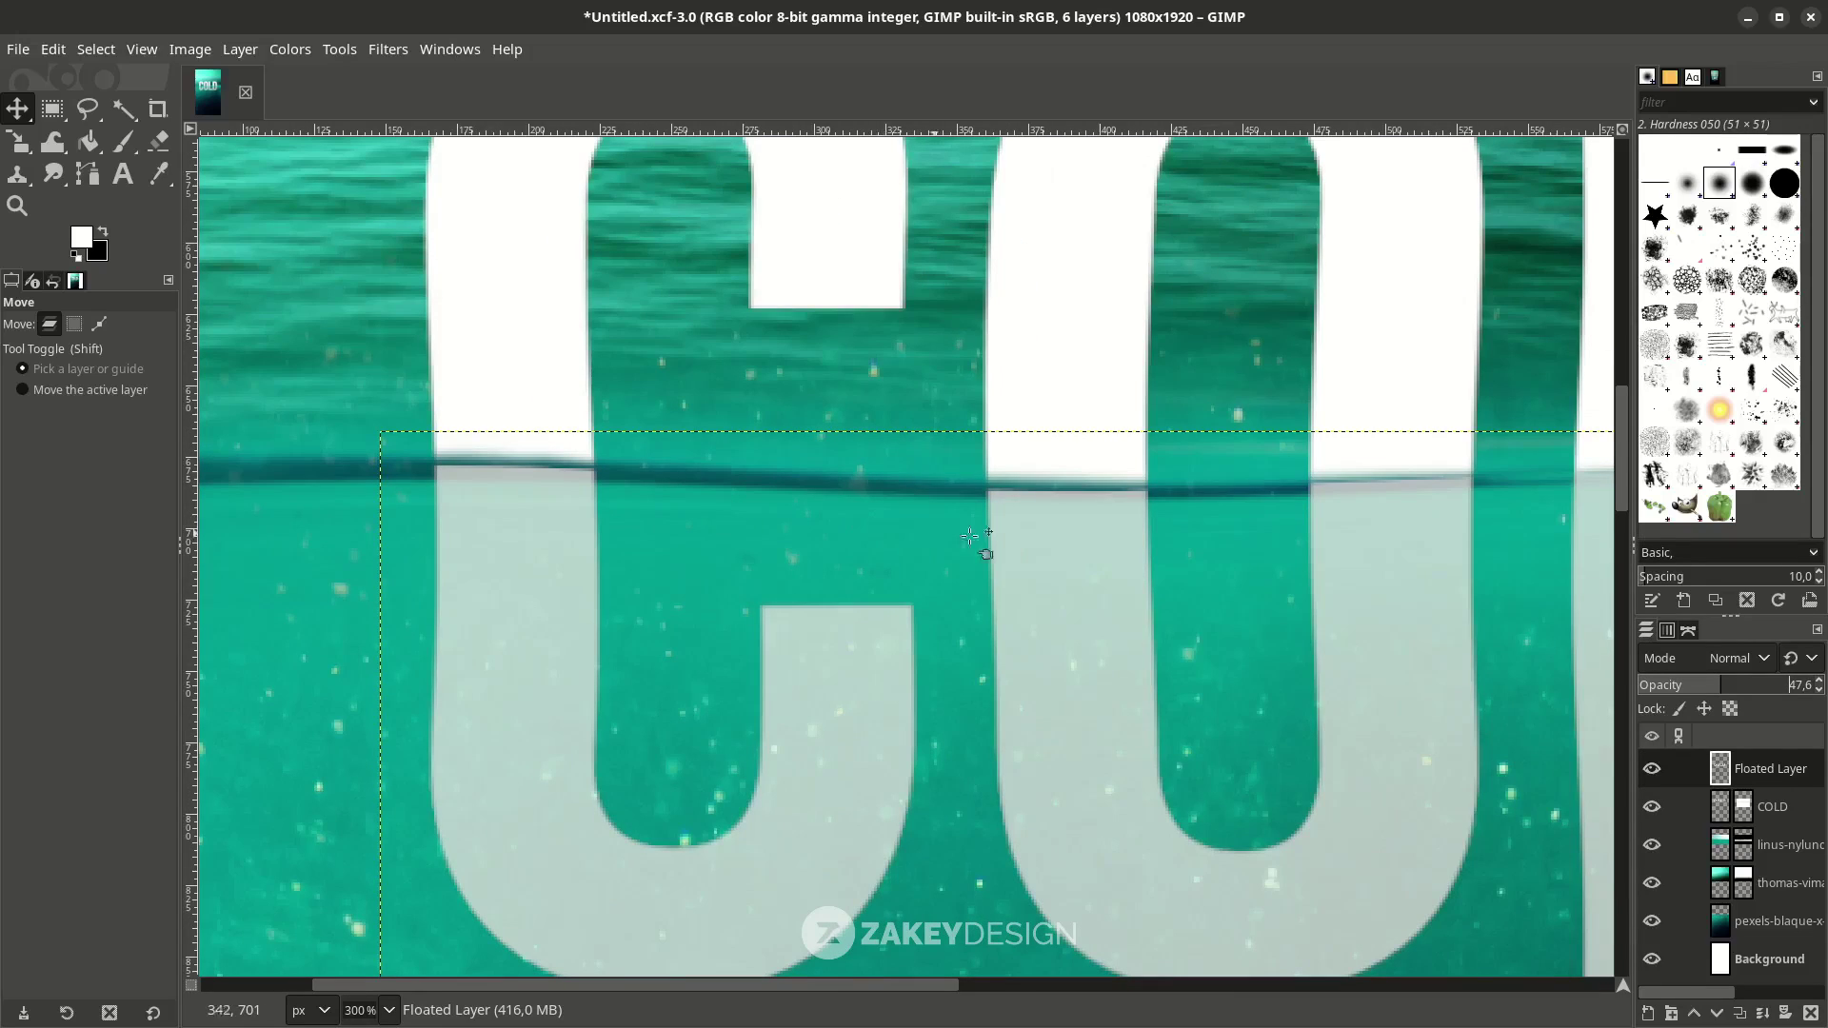
scroll(1482, 496, down, 1)
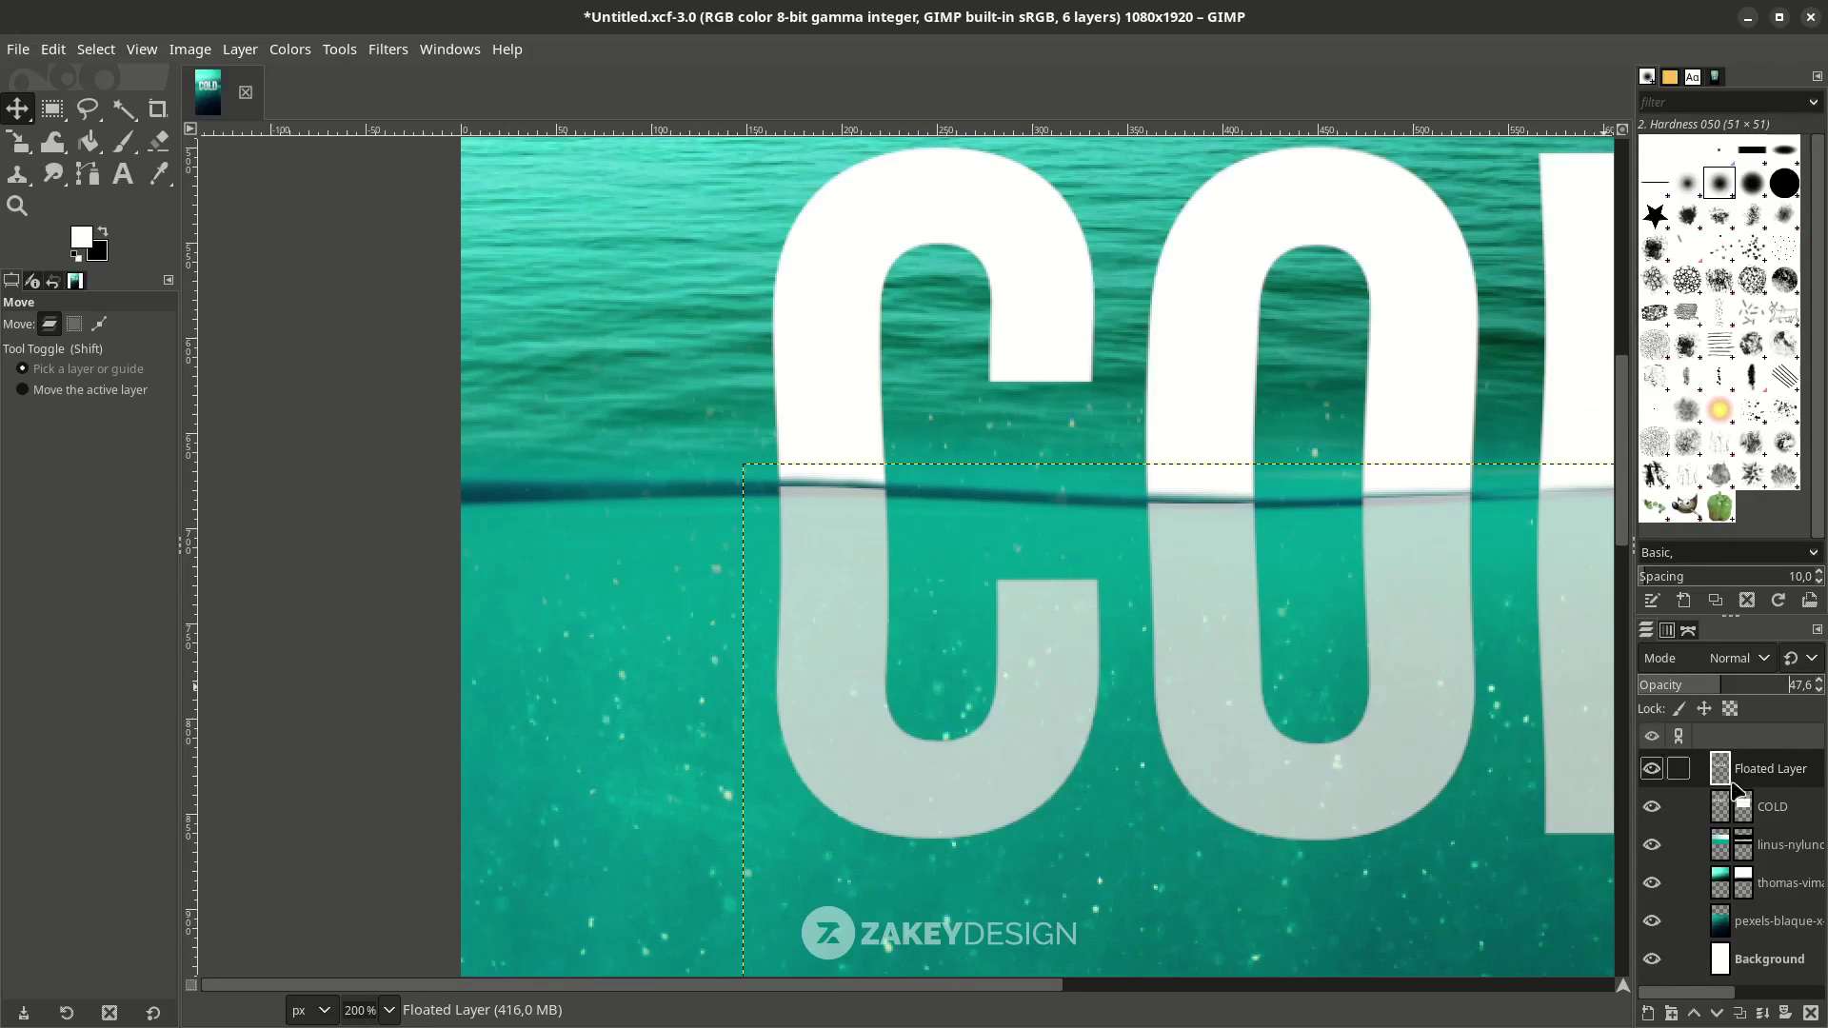
scroll(1093, 585, down, 1)
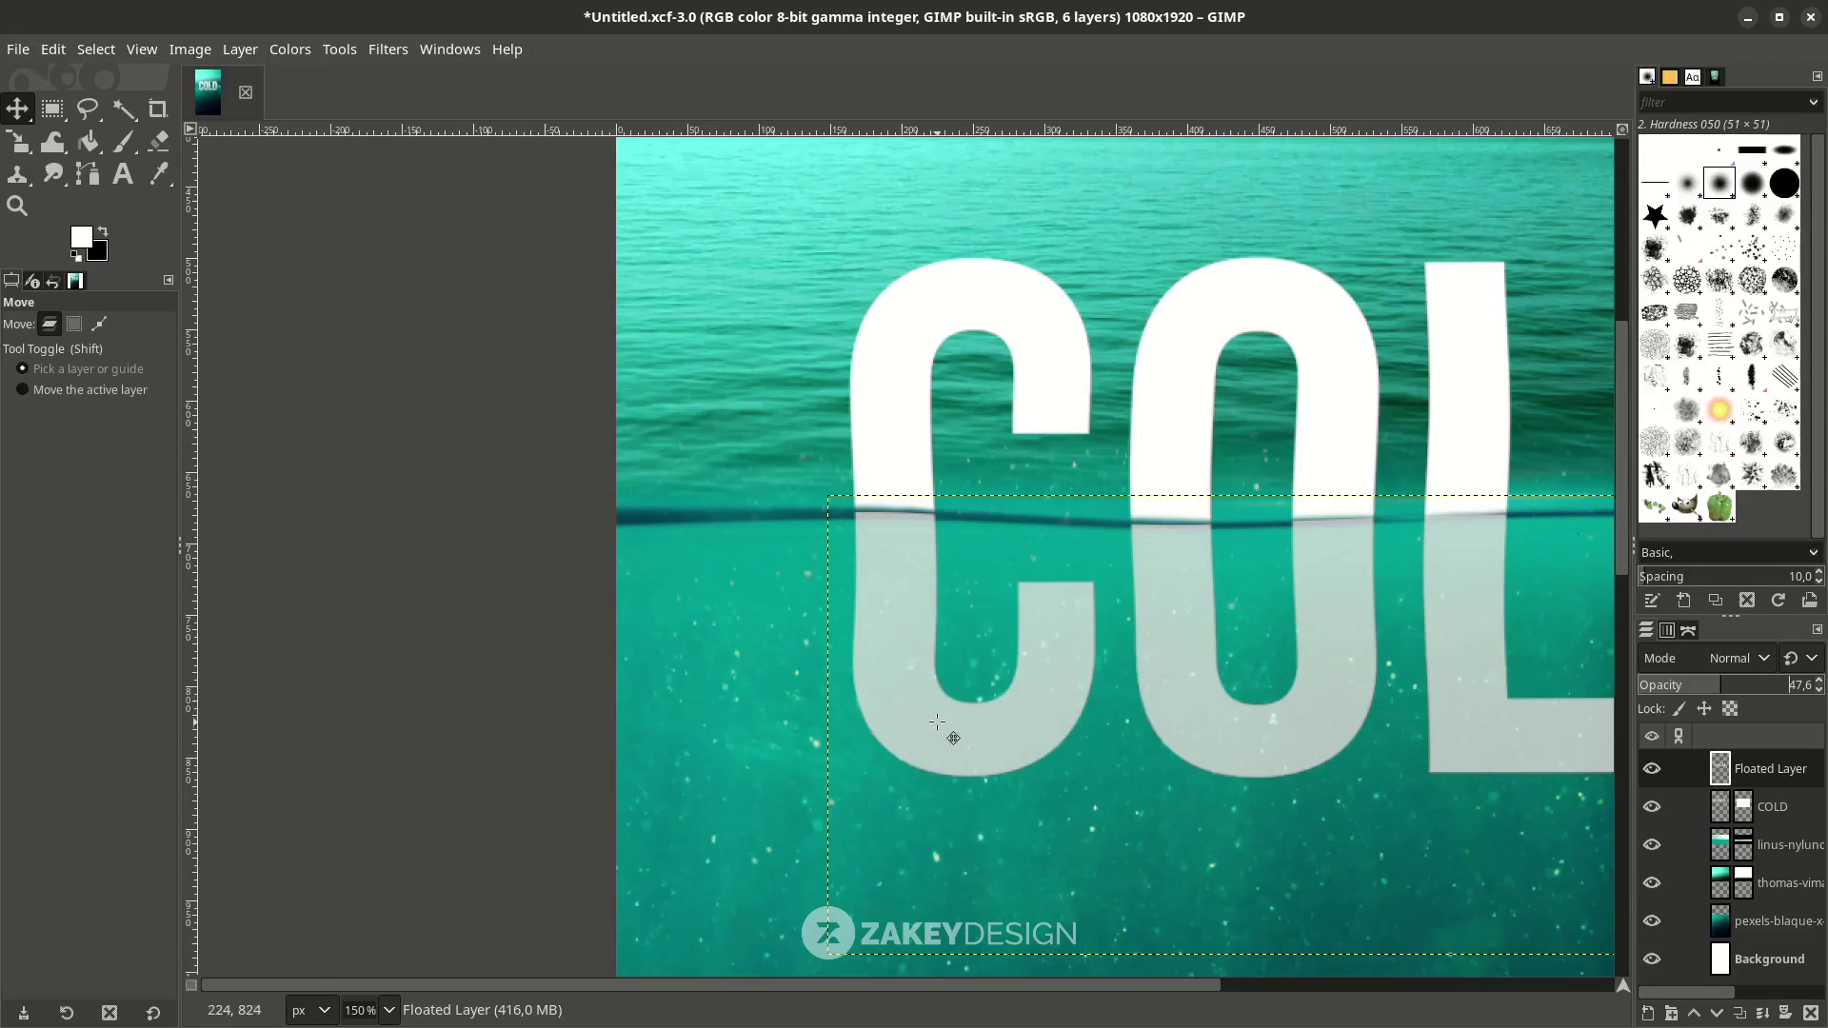
scroll(994, 712, right, 5)
scroll(1306, 721, down, 3)
Add a white (full opacity) layer mask to Floated Layer.
right_click(1717, 773)
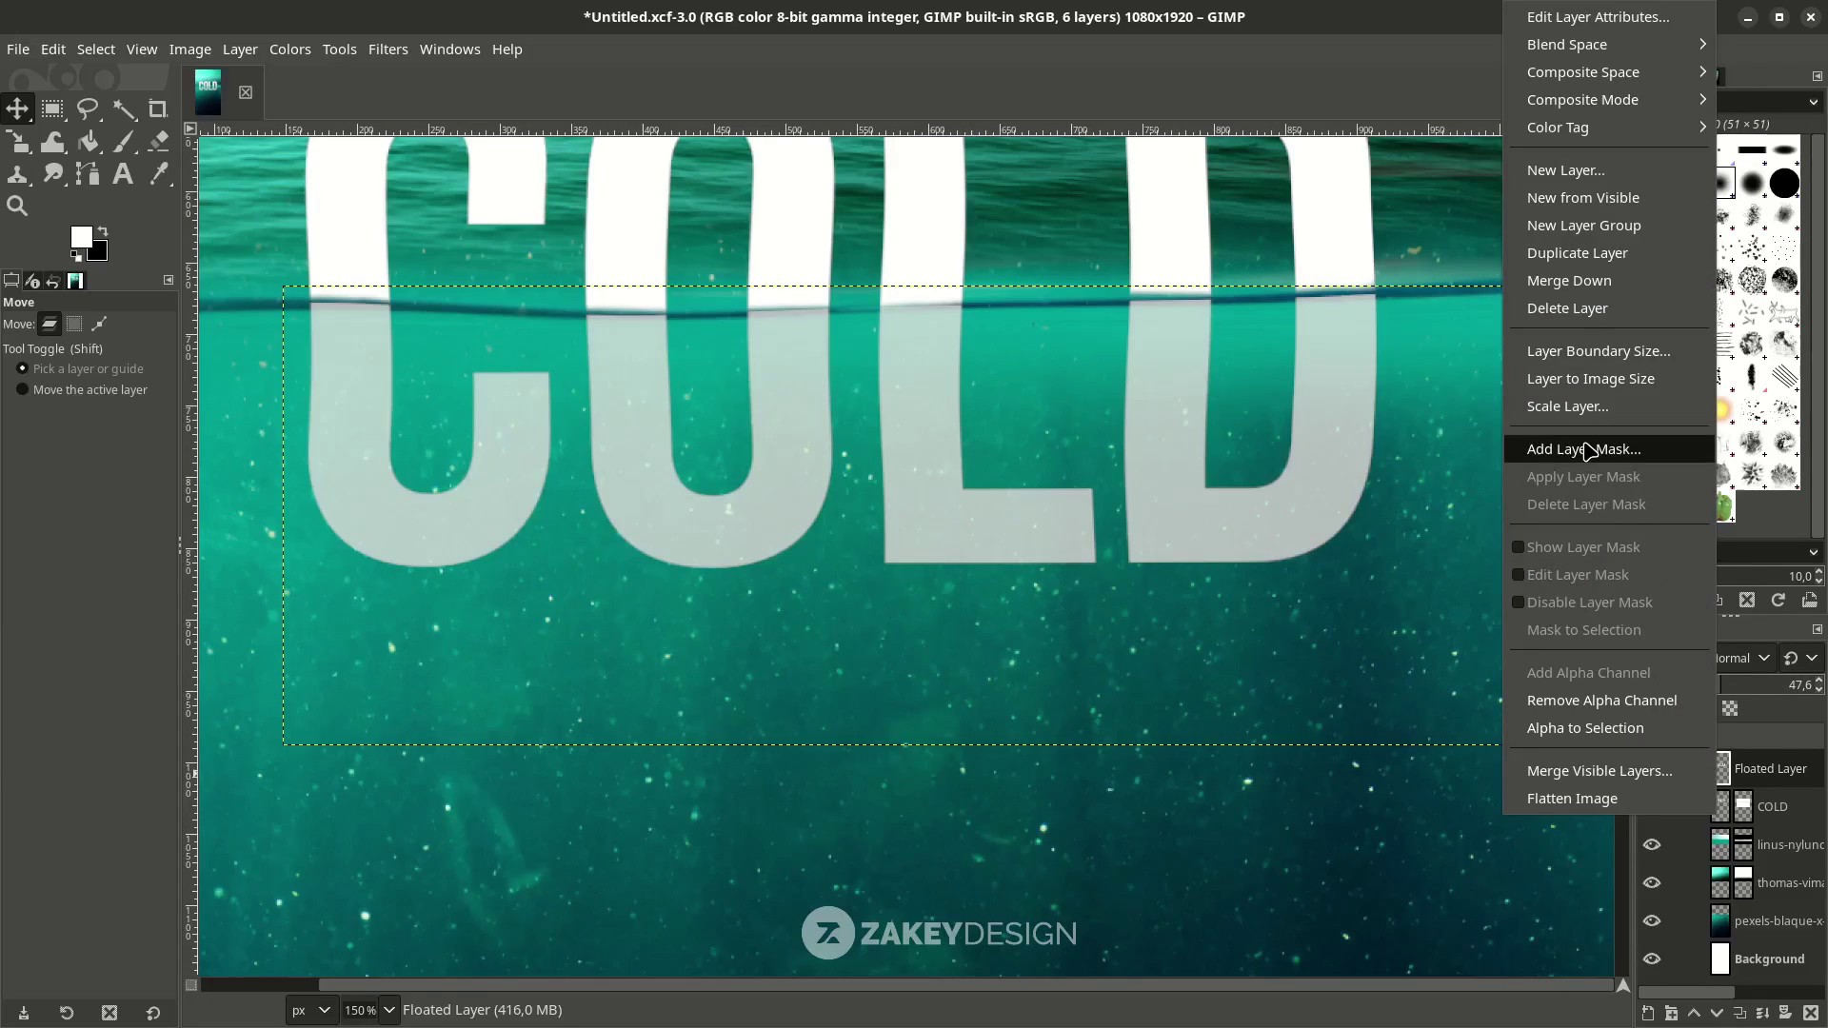
click(1589, 451)
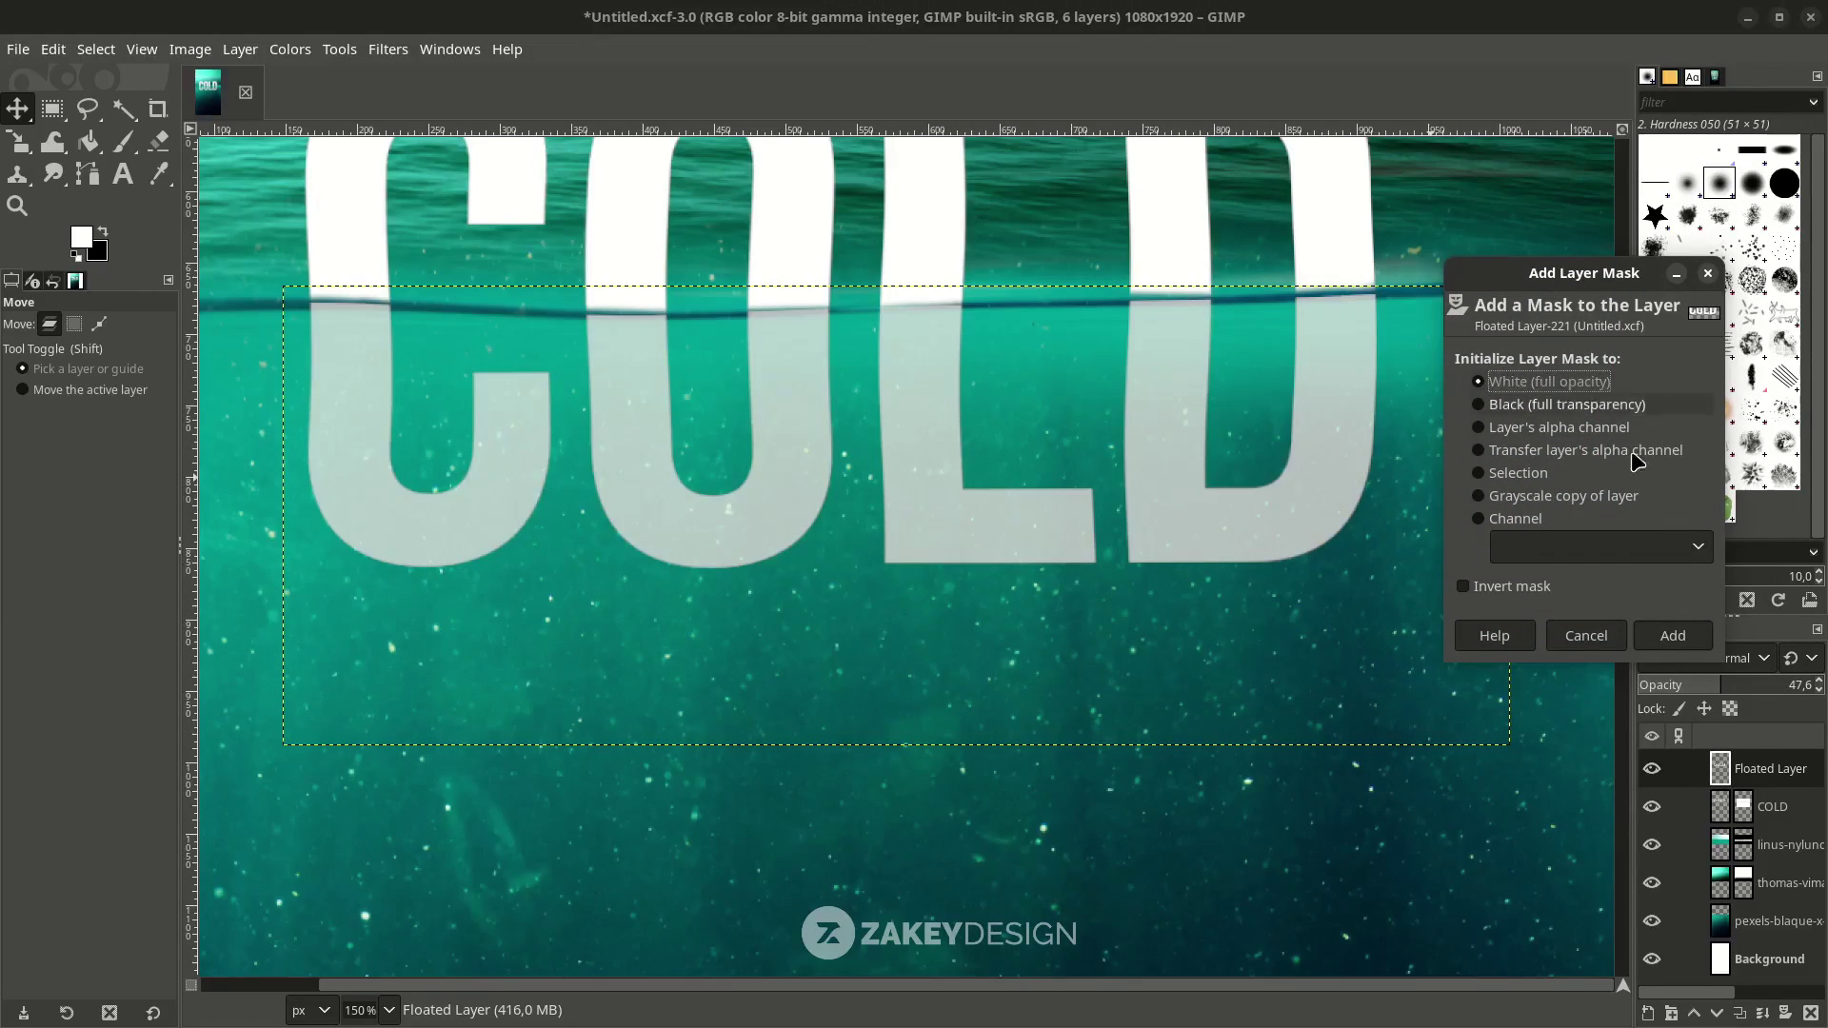
click(1673, 635)
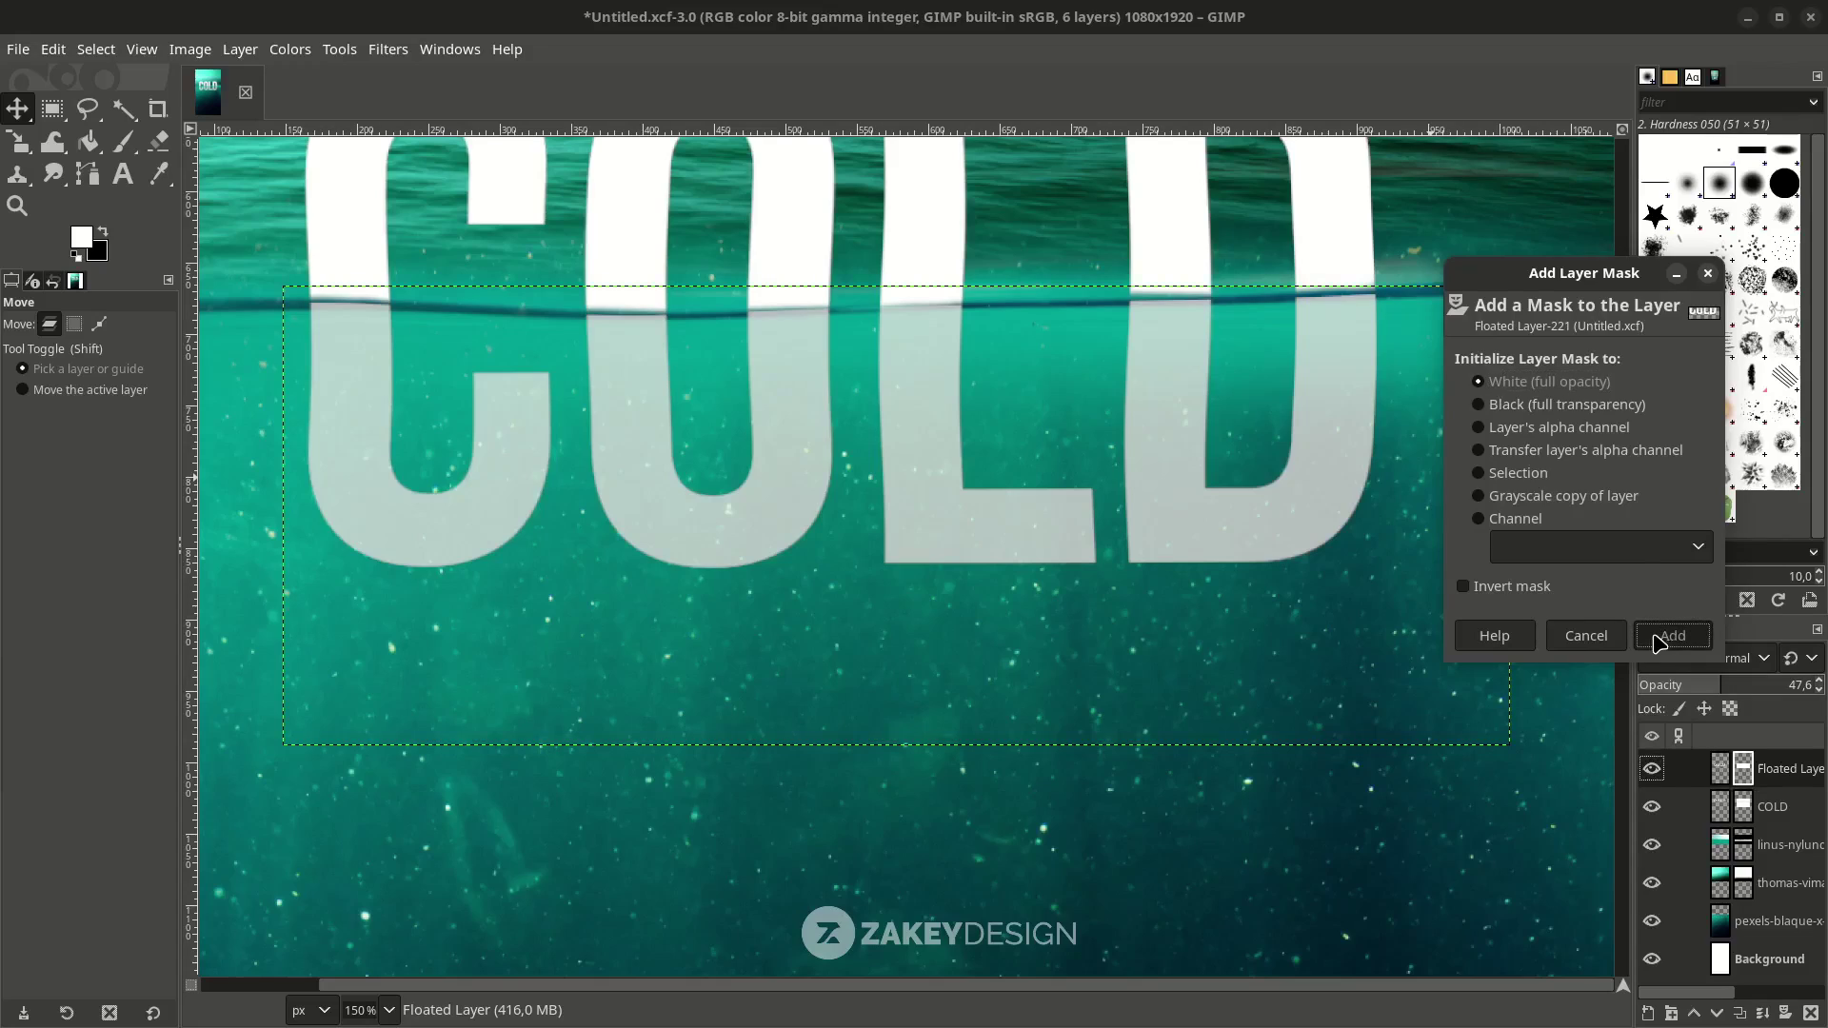
Paint black along the waterline across the reflected letters on the mask.
click(123, 143)
click(102, 231)
ctrl+scroll(361, 353, up, 4)
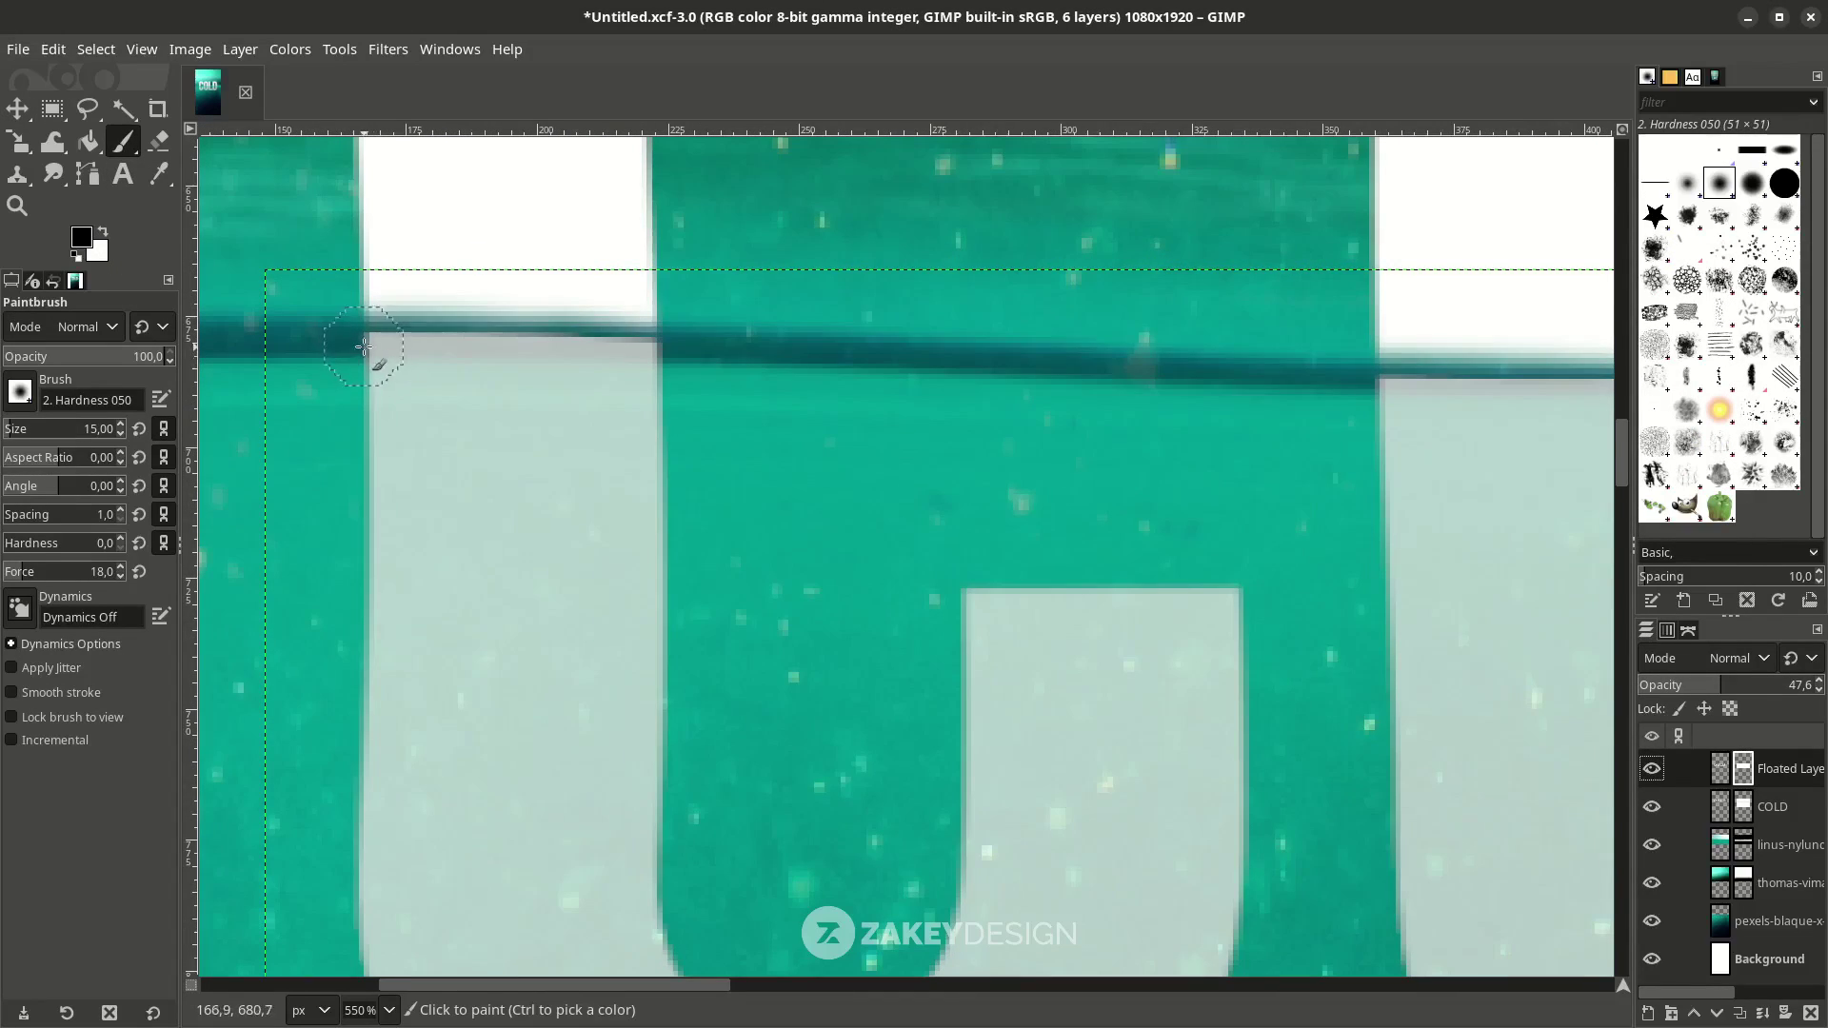
drag(339, 340, 657, 348)
scroll(657, 347, right, 5)
shift+click(962, 366)
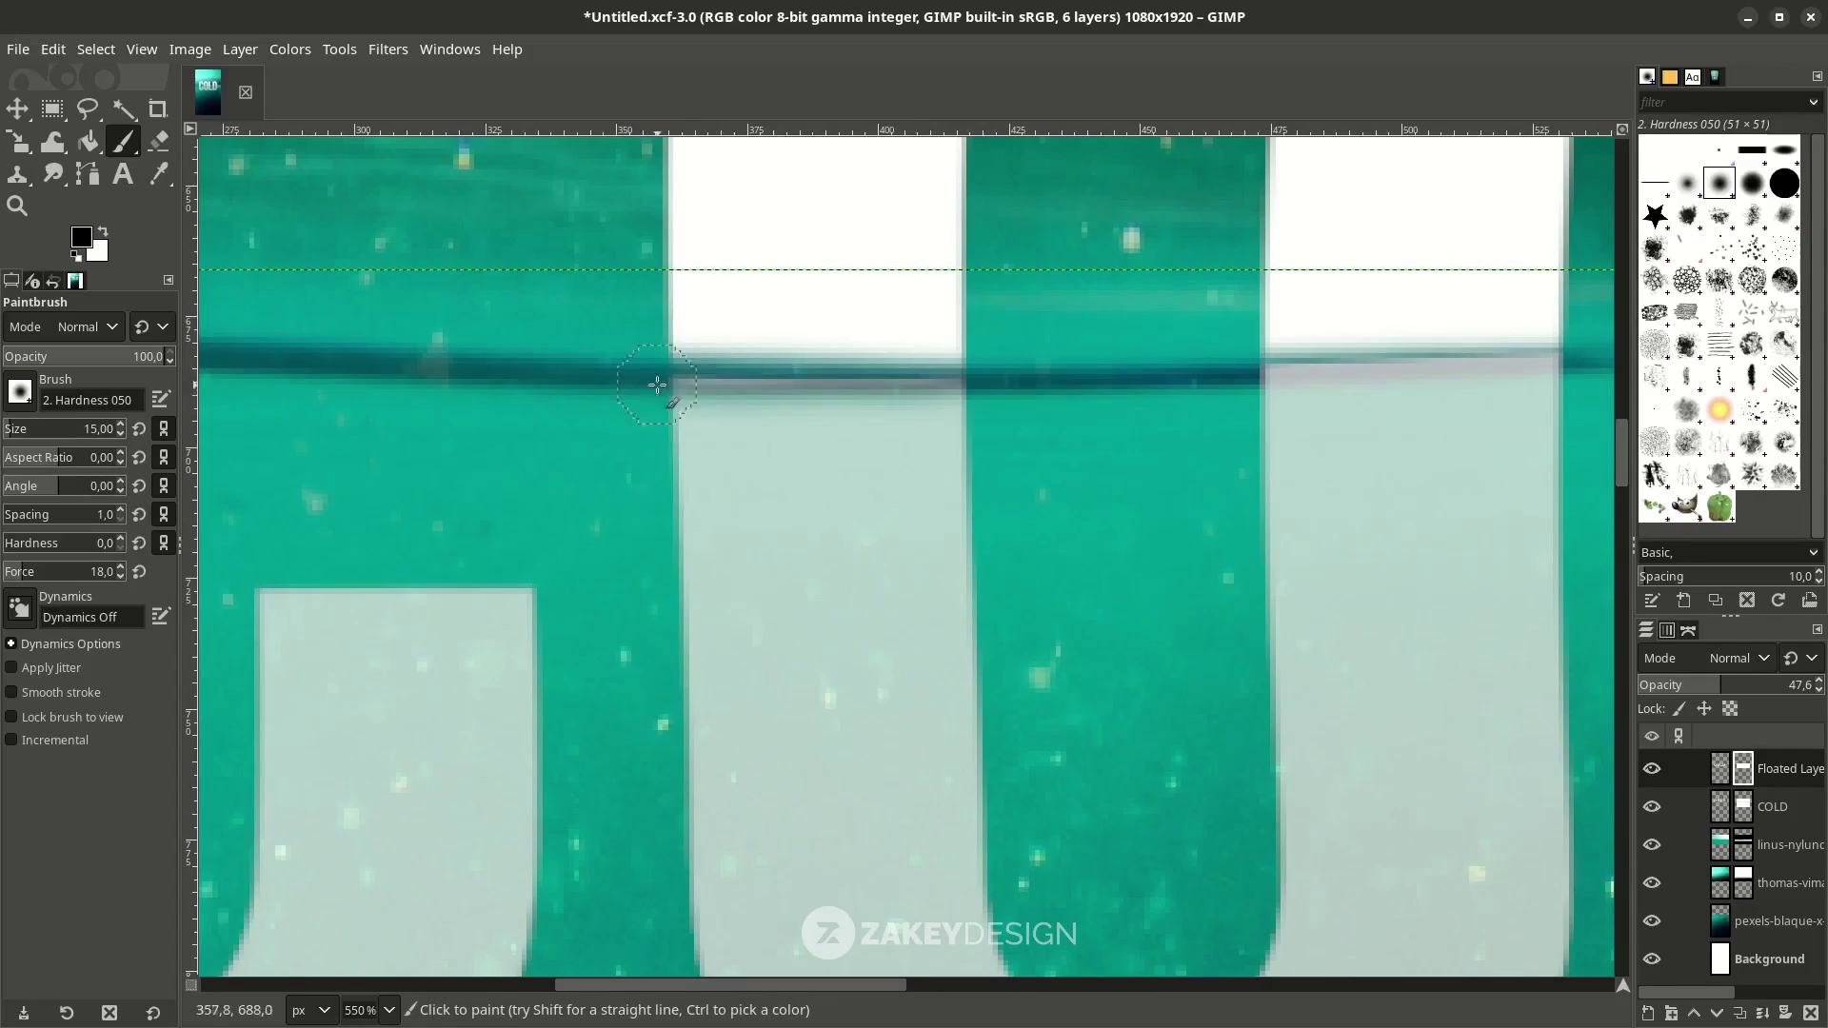
ctrl+scroll(695, 338, down, 2)
mouse_move(1175, 375)
mouse_down()
mouse_move(1404, 360)
mouse_move(1144, 381)
mouse_move(1321, 373)
mouse_up()
ctrl+scroll(1320, 373, up, 3)
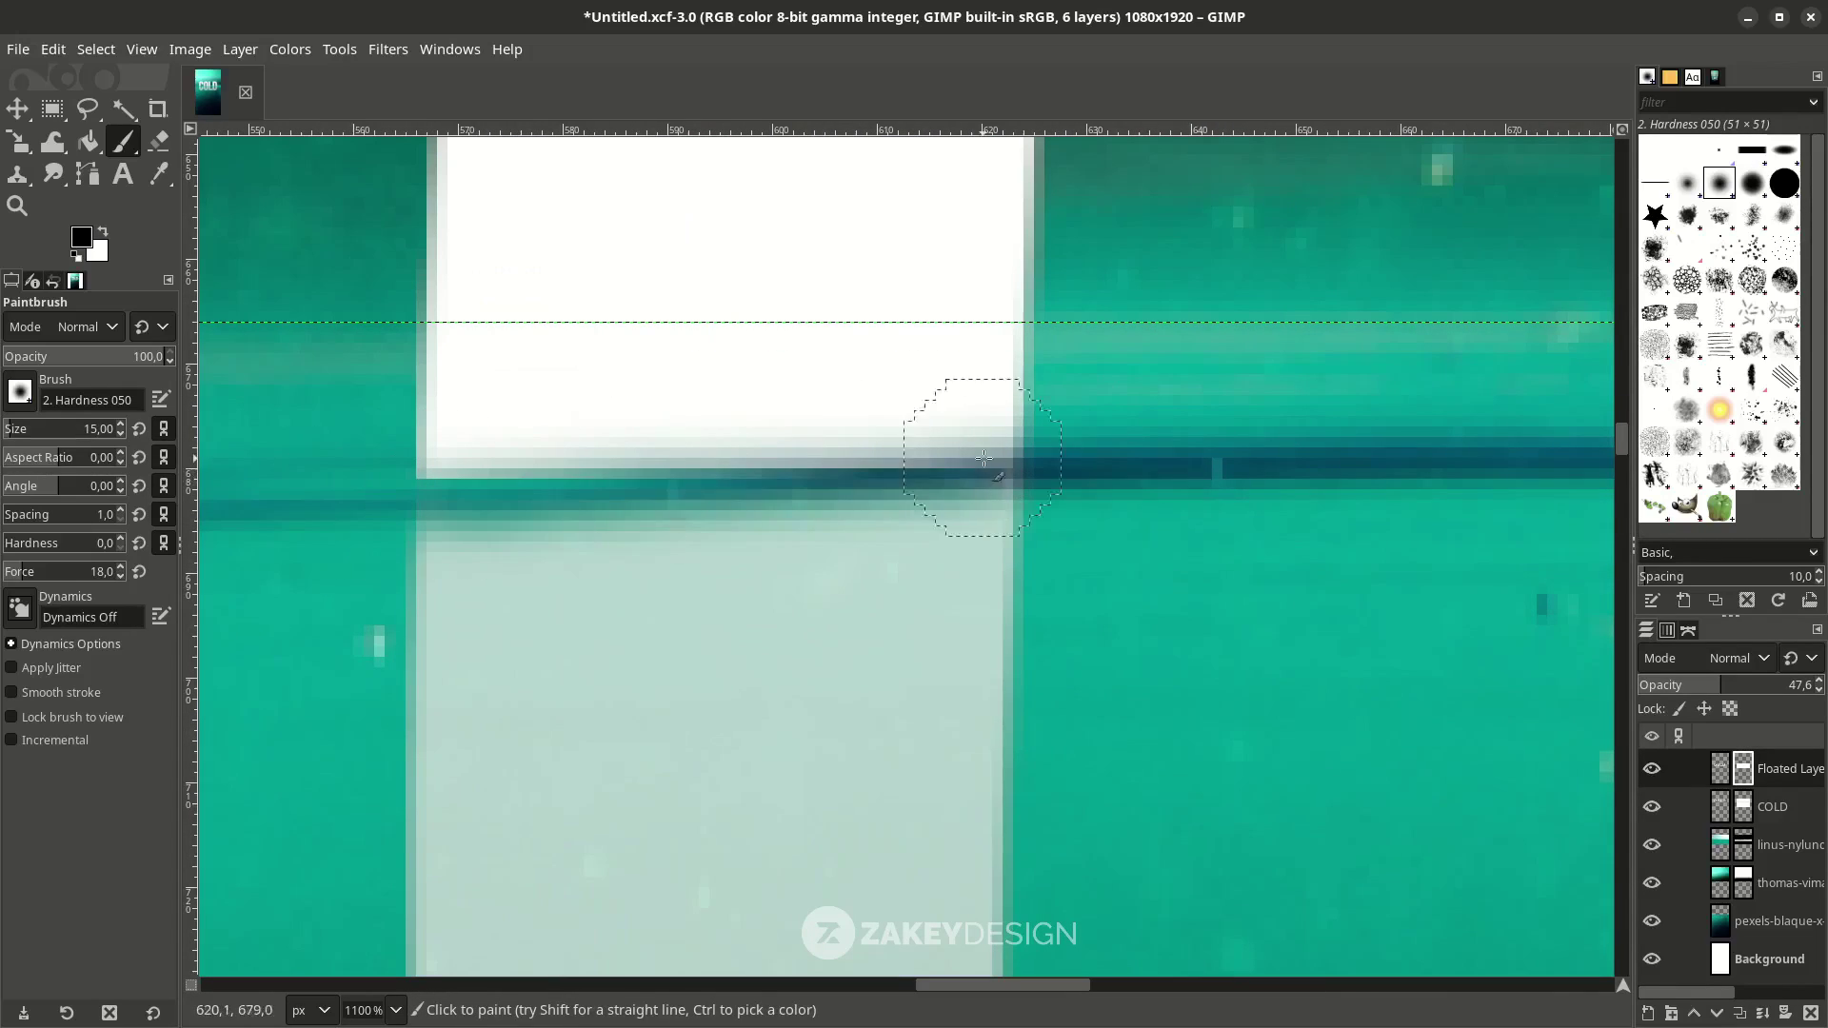
Add further waterline strokes and a short touch-up to even the dark line.
ctrl+scroll(1136, 480, down, 1)
scroll(1136, 481, right, 5)
mouse_move(1015, 448)
mouse_down()
mouse_move(457, 464)
mouse_move(670, 470)
mouse_move(495, 468)
mouse_up()
ctrl+scroll(901, 435, down, 2)
ctrl+scroll(857, 467, up, 1)
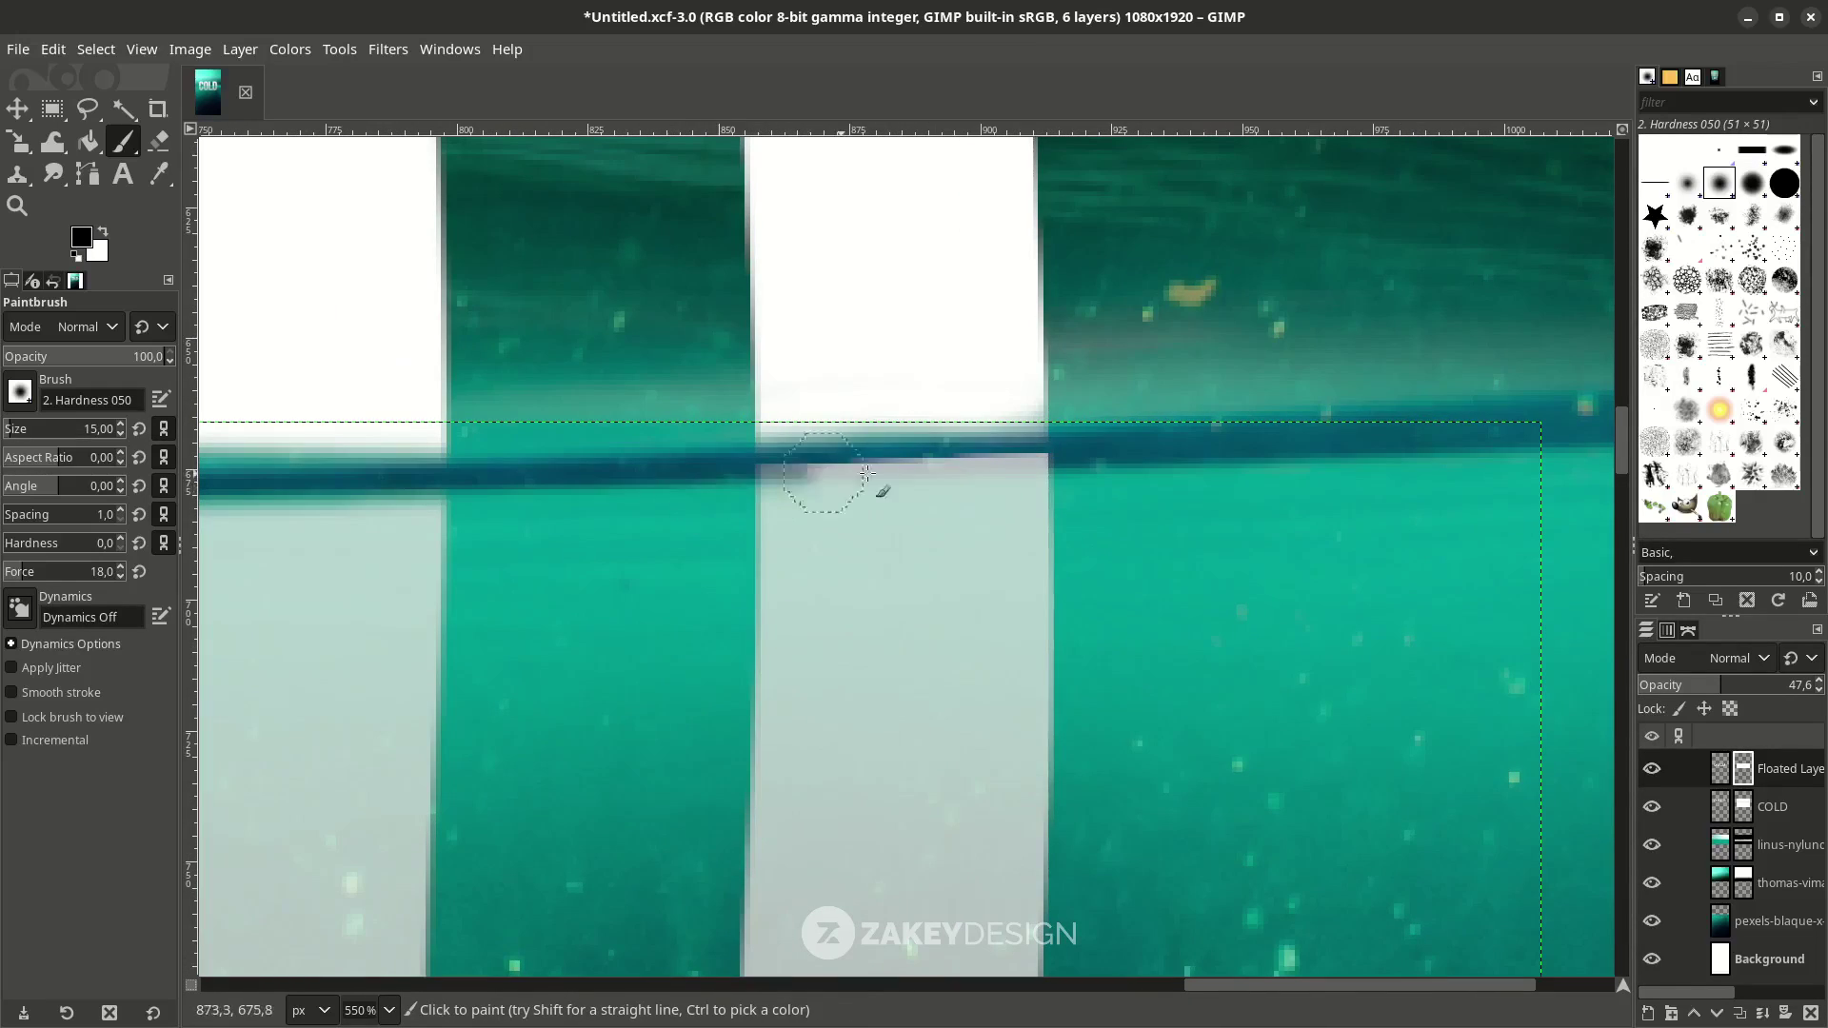
mouse_move(1047, 459)
mouse_down()
mouse_move(757, 471)
mouse_move(839, 461)
mouse_up()
ctrl+scroll(839, 461, down, 5)
ctrl+scroll(859, 423, up, 3)
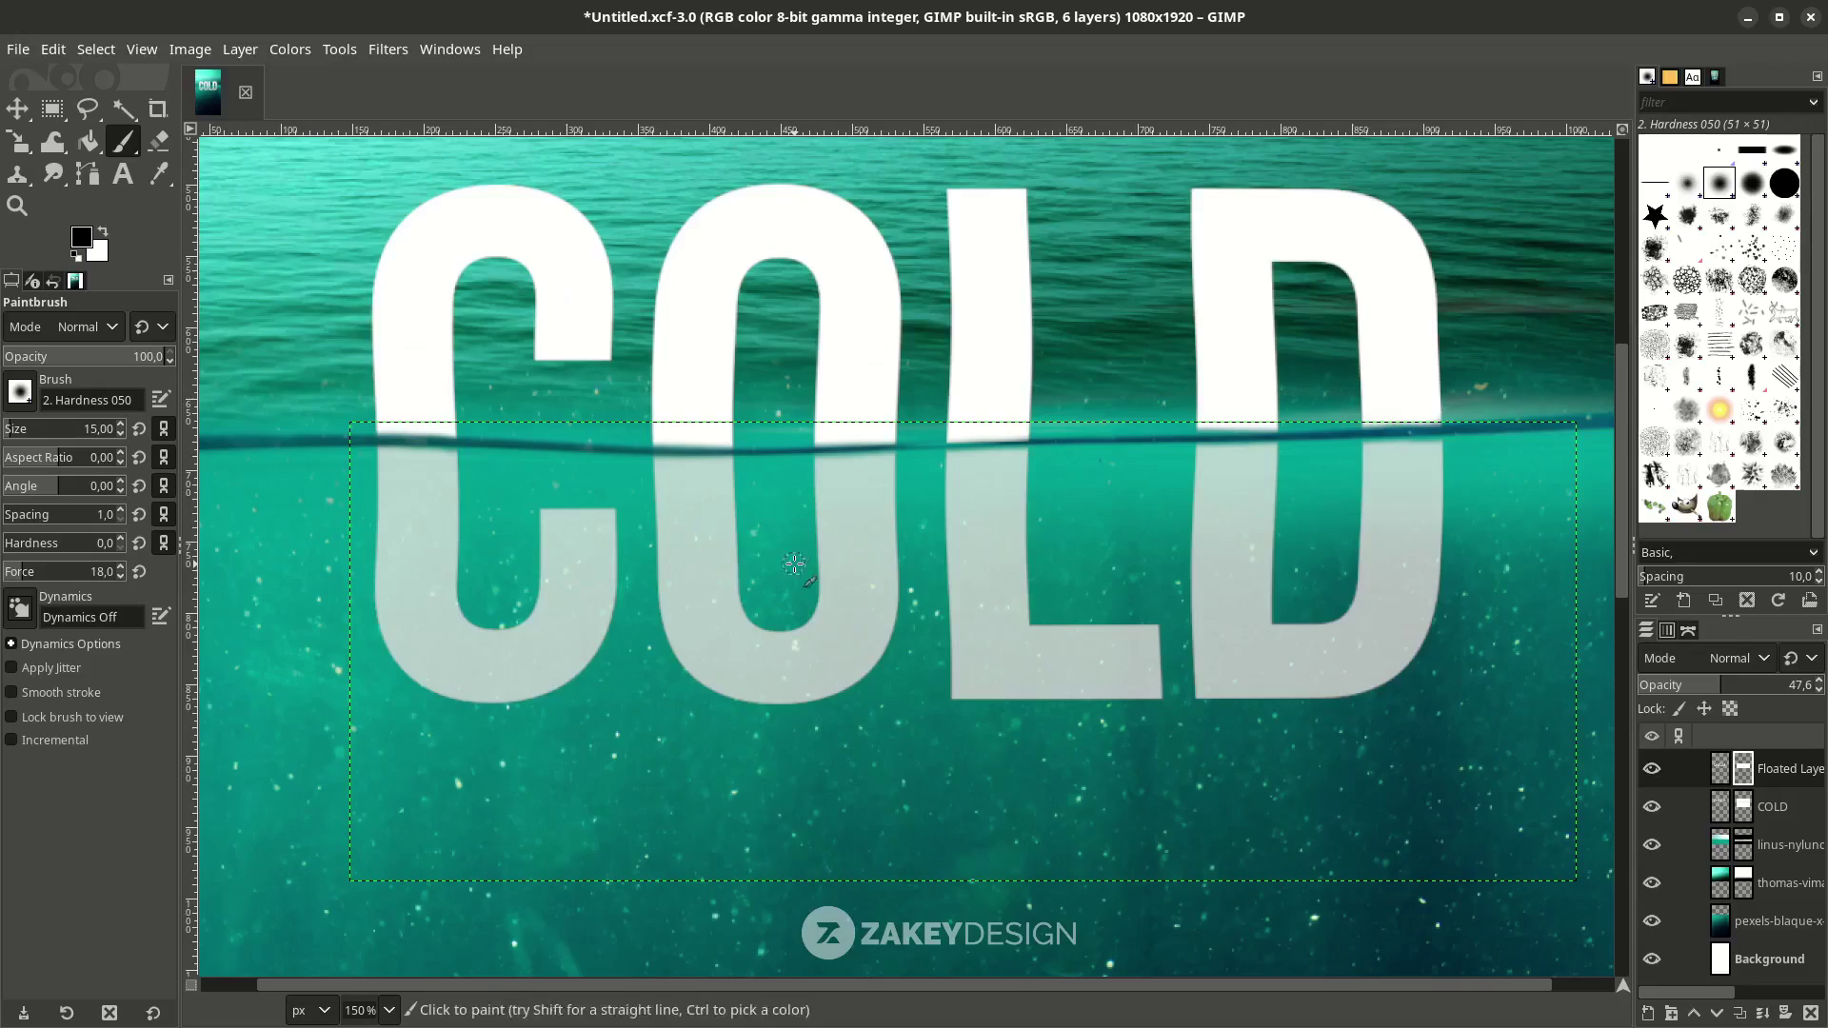
drag(691, 421, 673, 420)
ctrl+scroll(674, 420, down, 6)
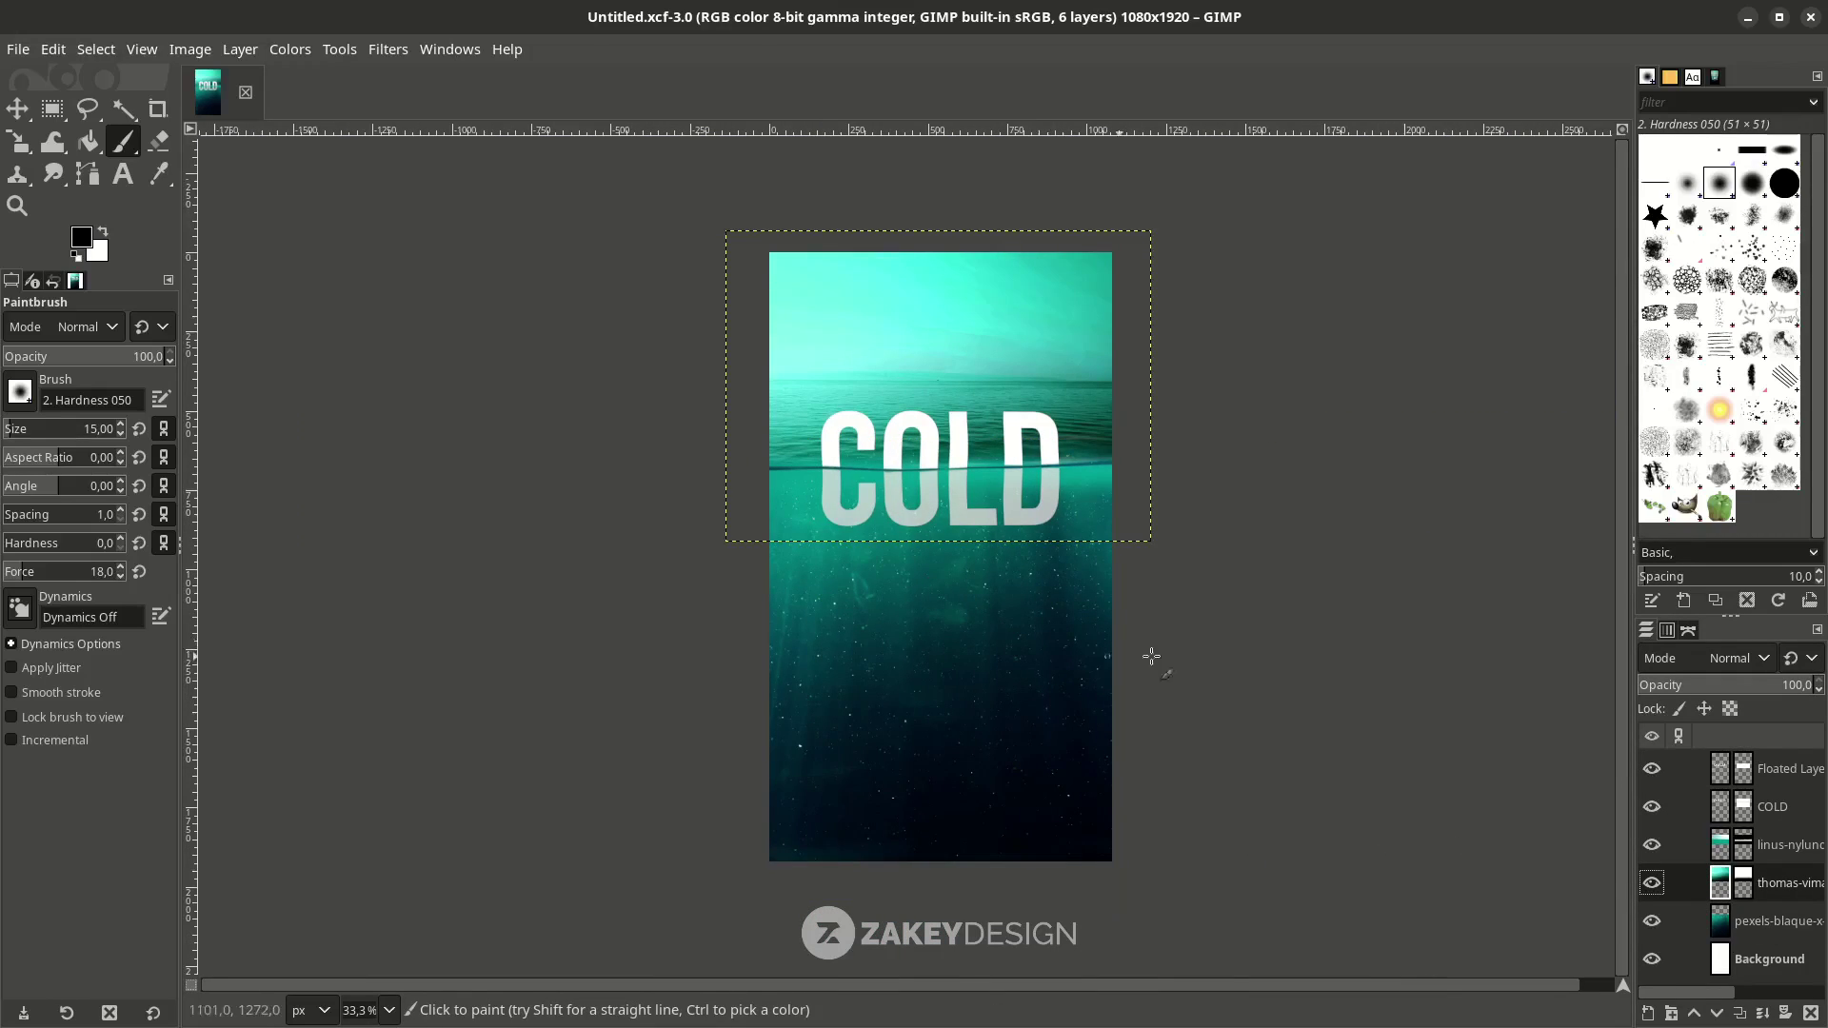
Make Floated Layer active and start a new text box below the reflection.
click(1780, 769)
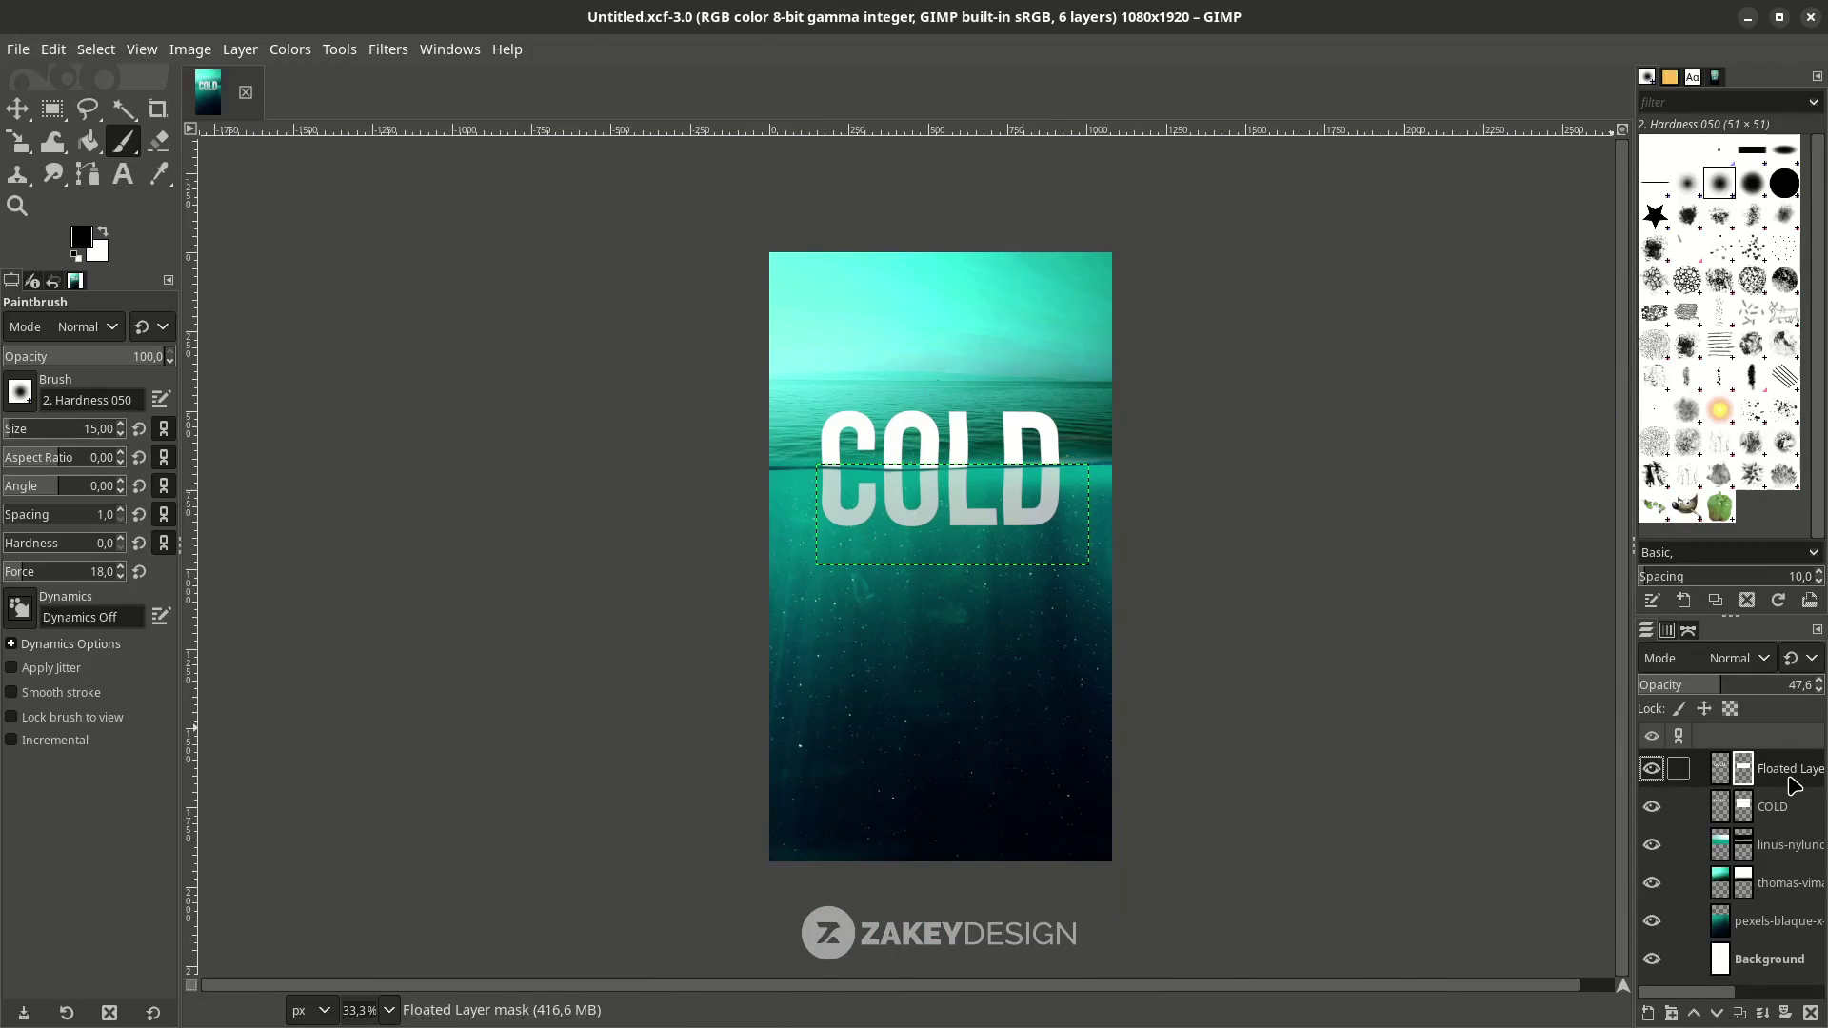
ctrl+scroll(940, 677, up, 1)
ctrl+scroll(936, 669, down, 2)
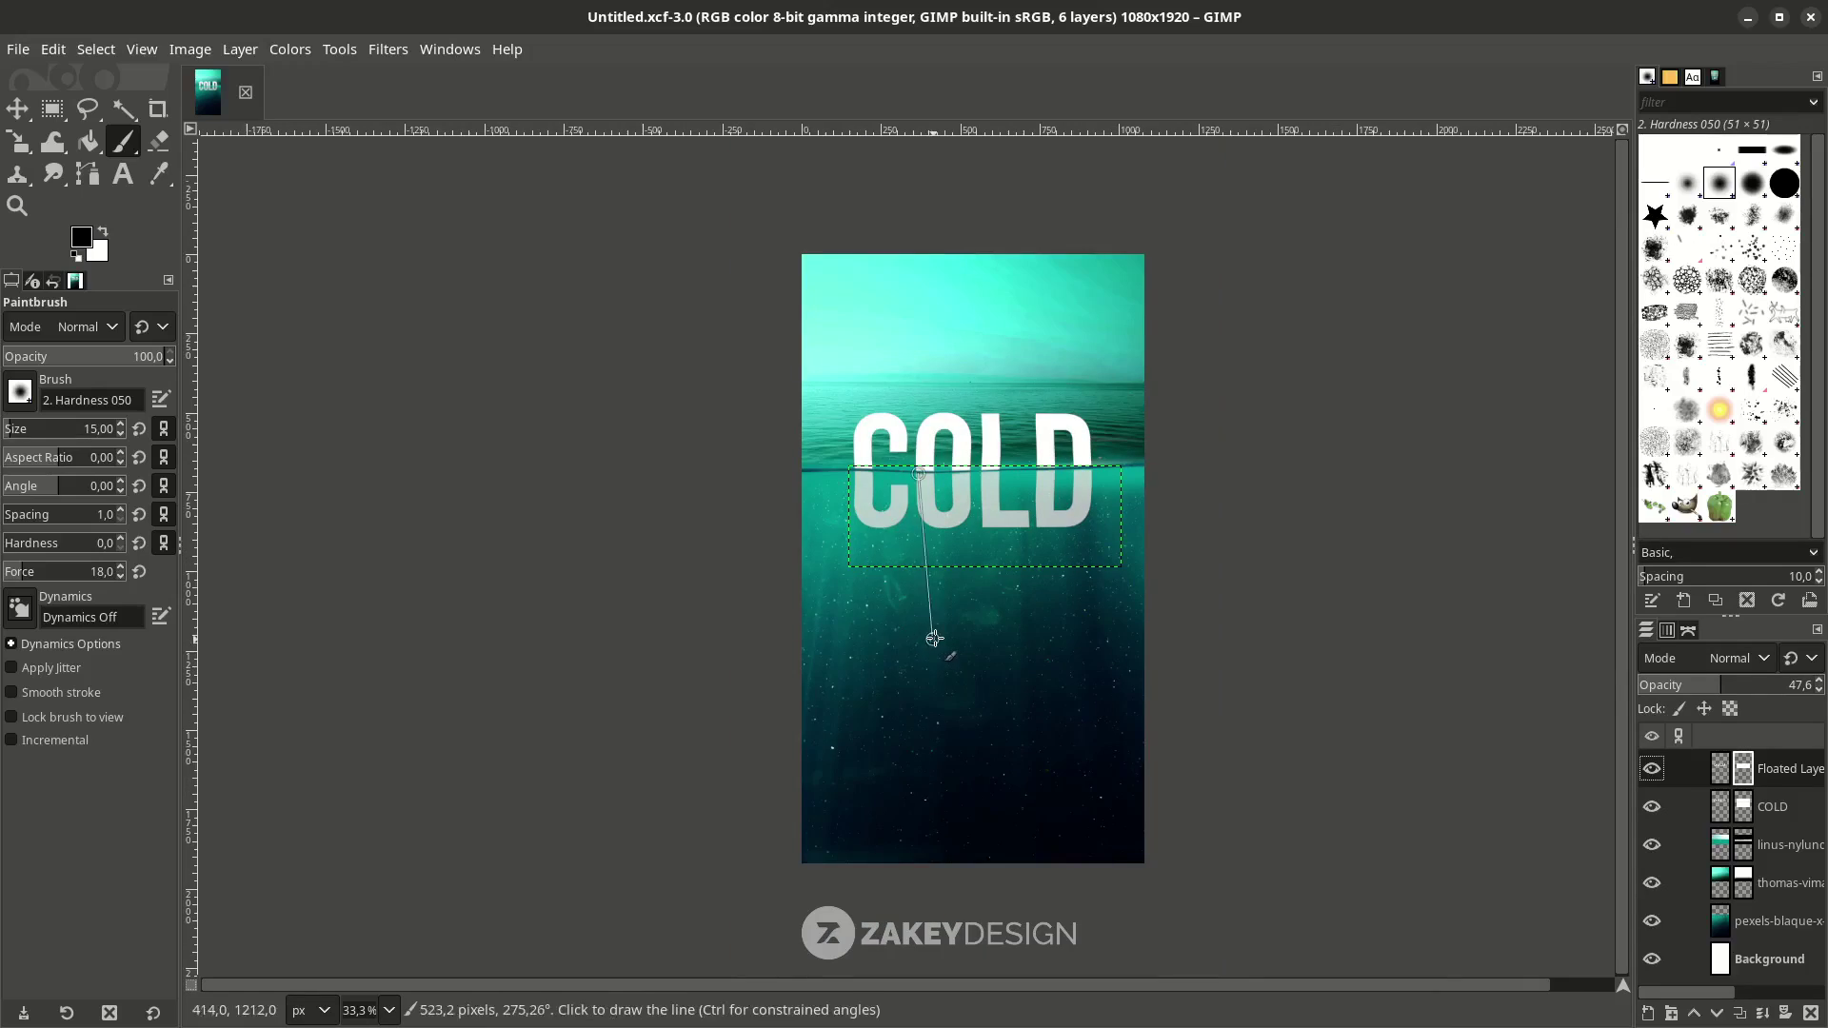
ctrl+scroll(889, 613, up, 2)
key(t)
click(761, 598)
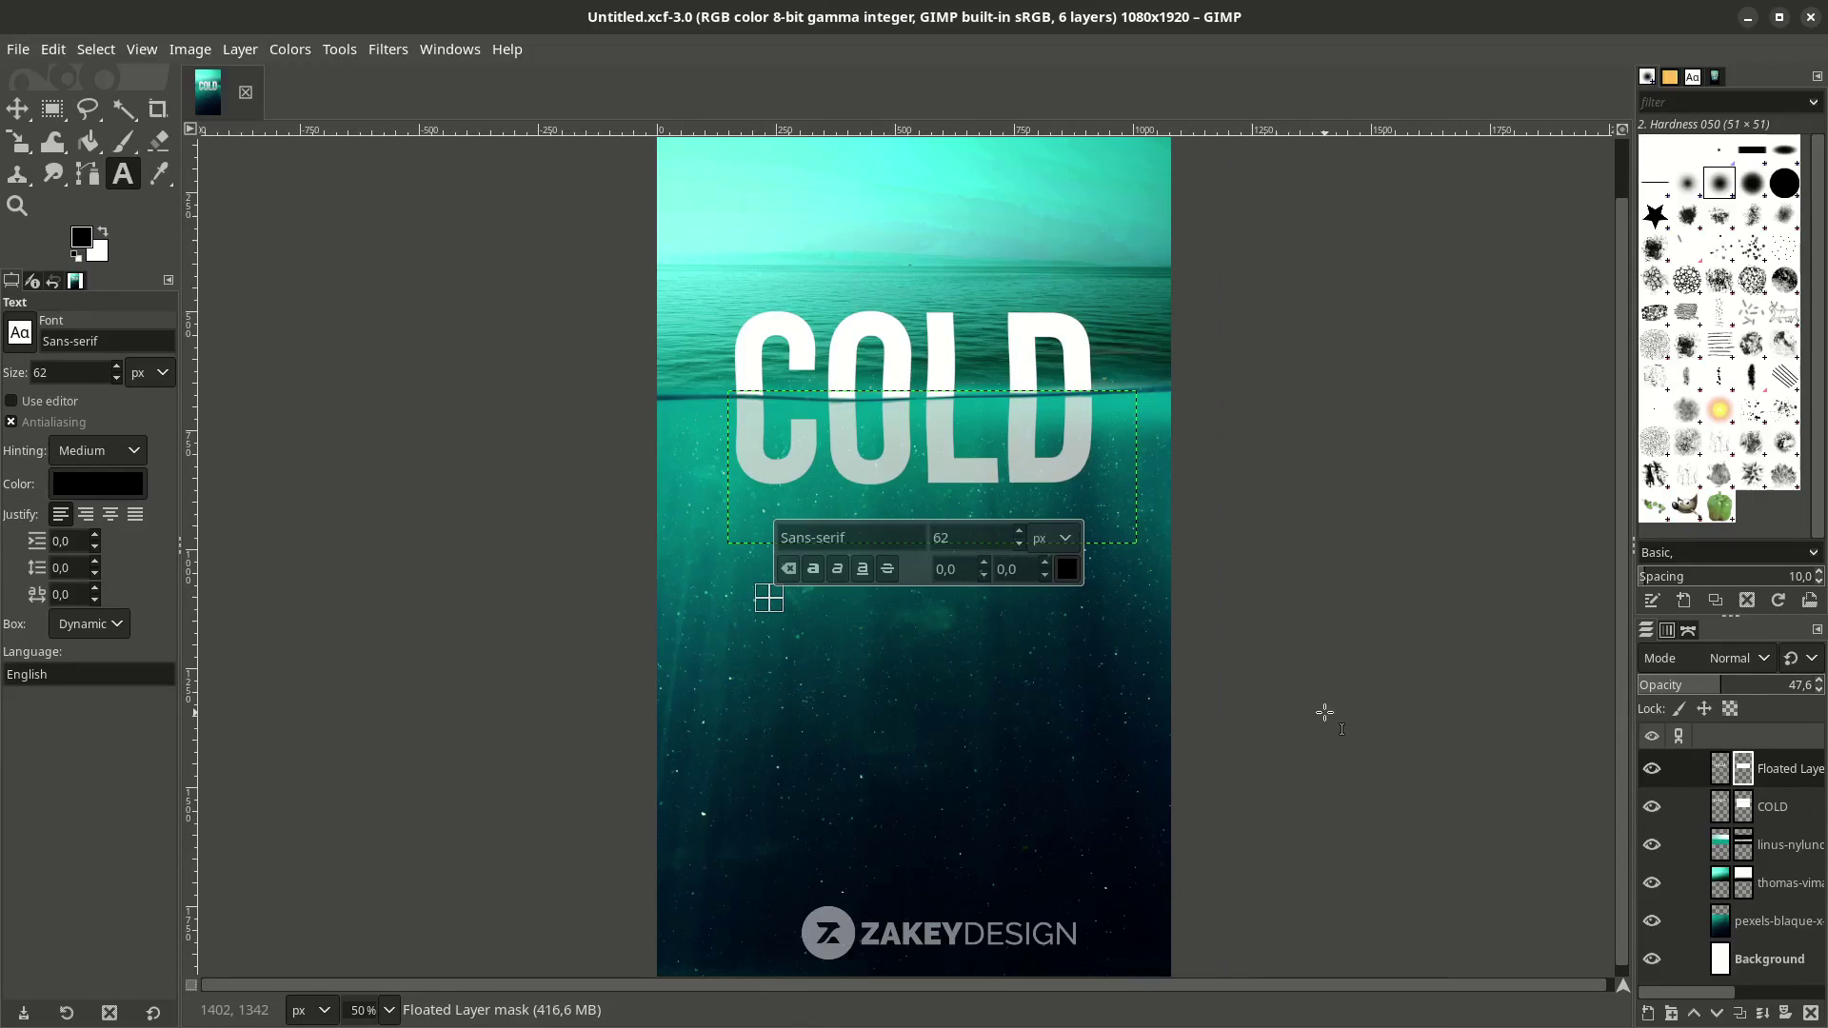
Type LAKE as white (ffffff) Bebas Neue Bold text at 508 px.
text(LAKE)
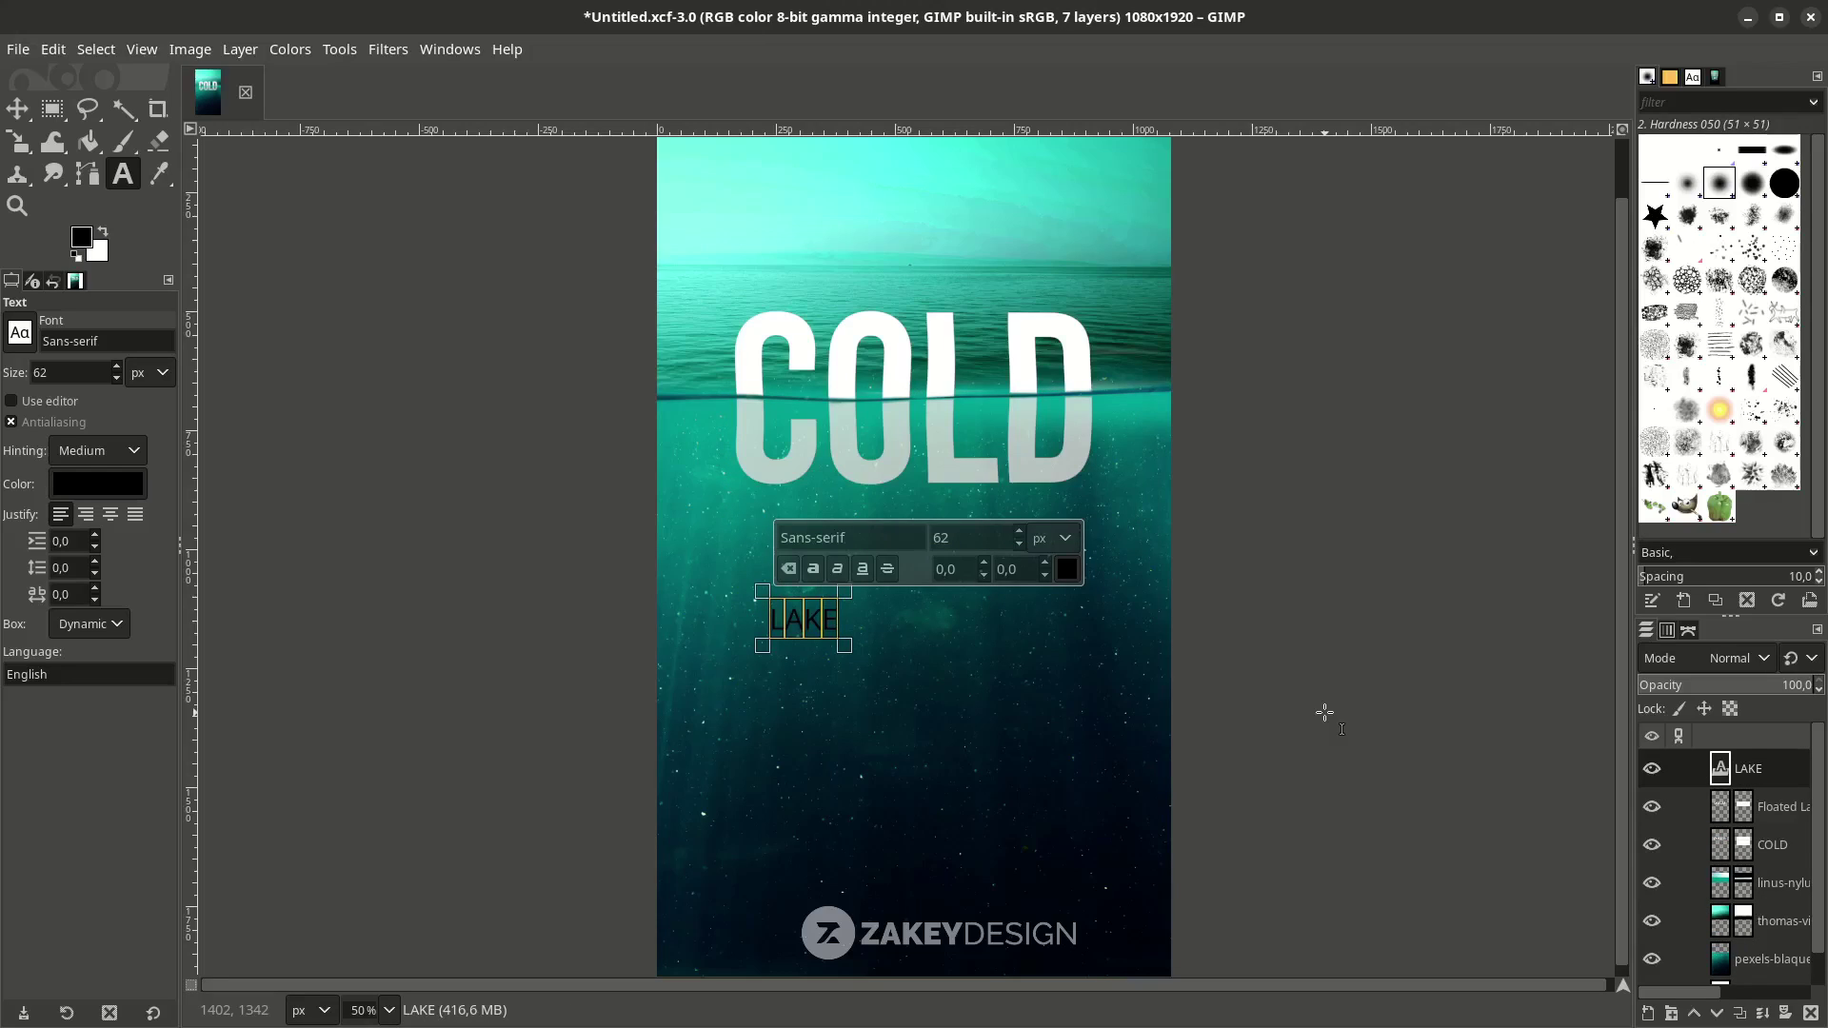
key(ctrl+a)
text(bebas)
click(862, 592)
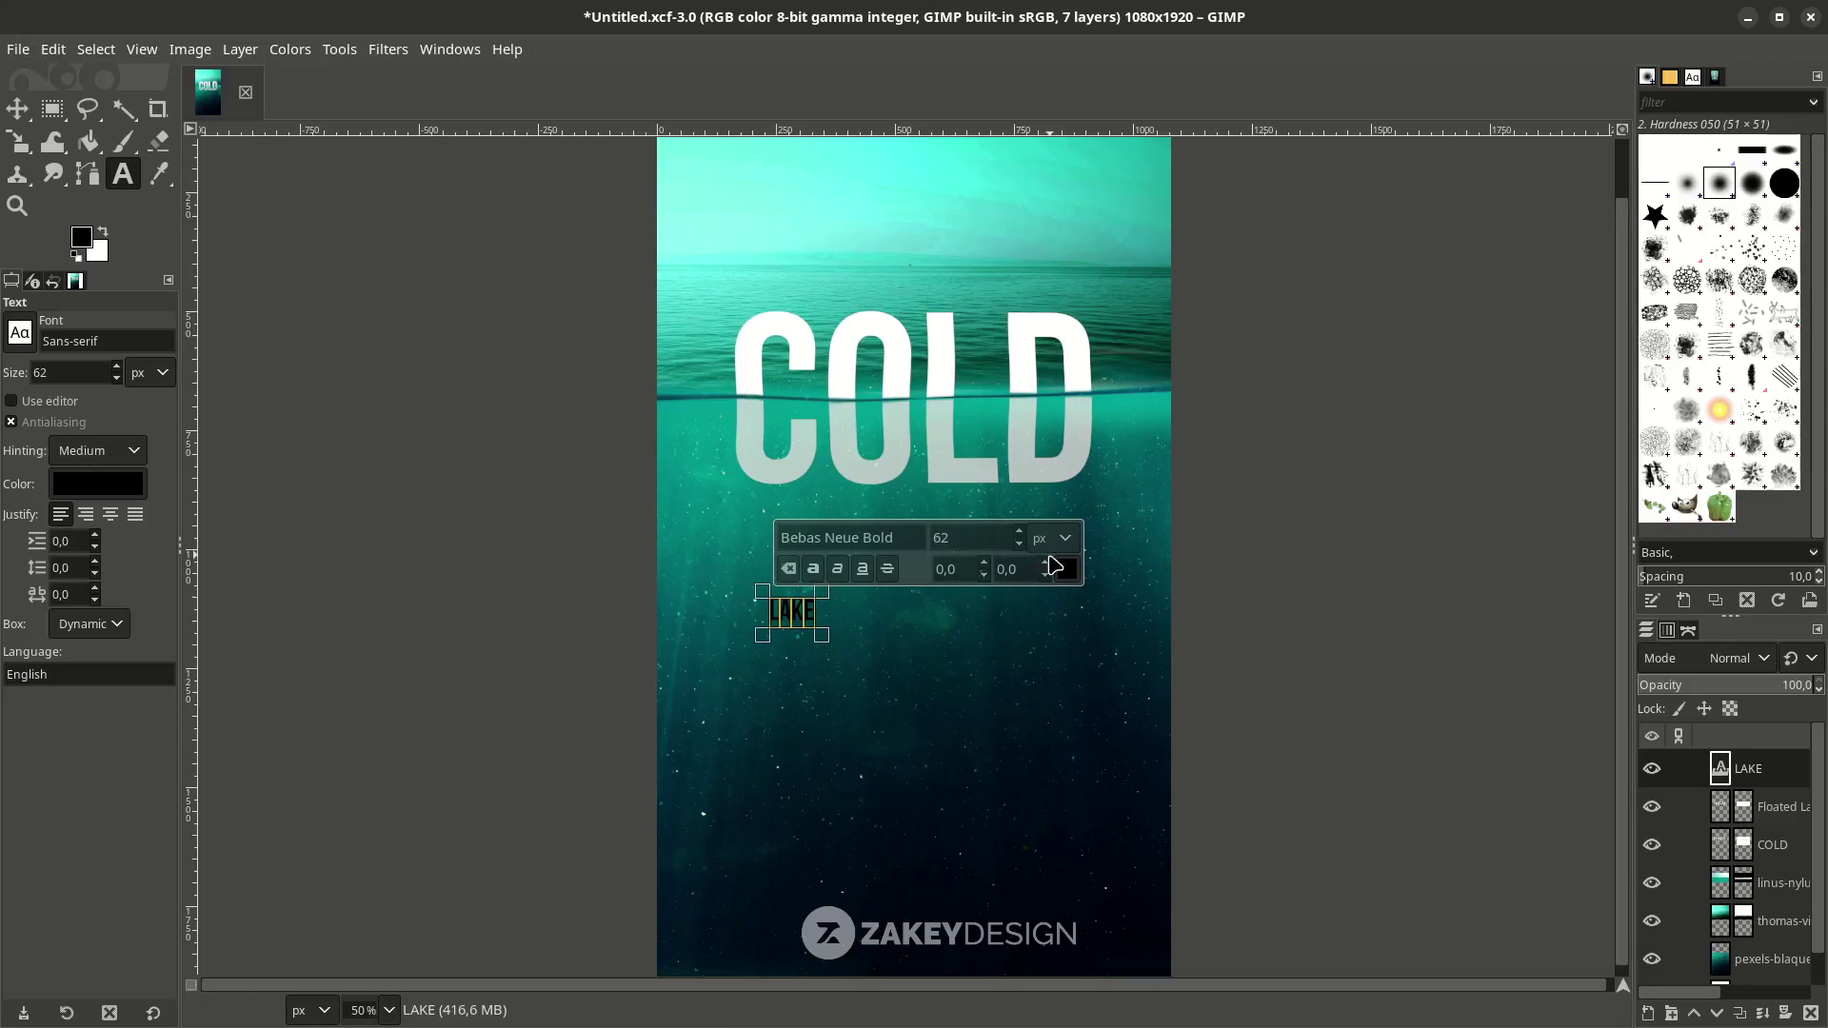
click(1066, 569)
click(1131, 702)
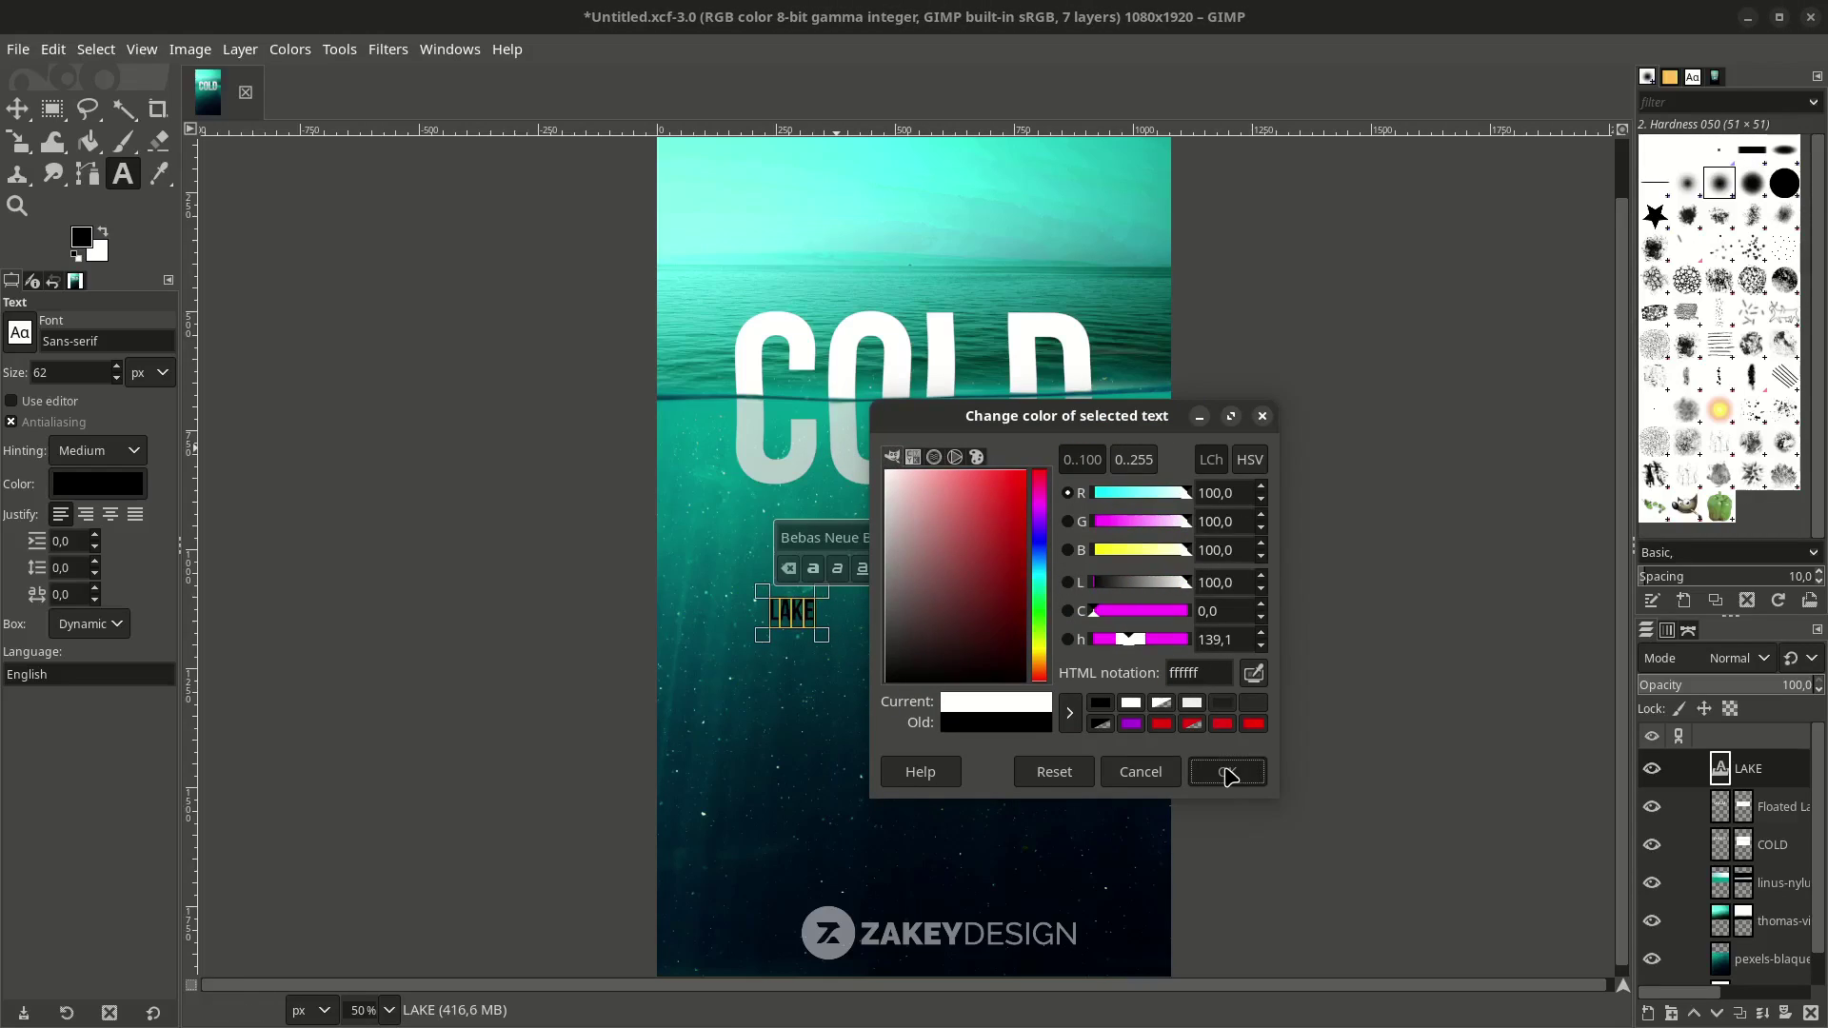
click(1228, 773)
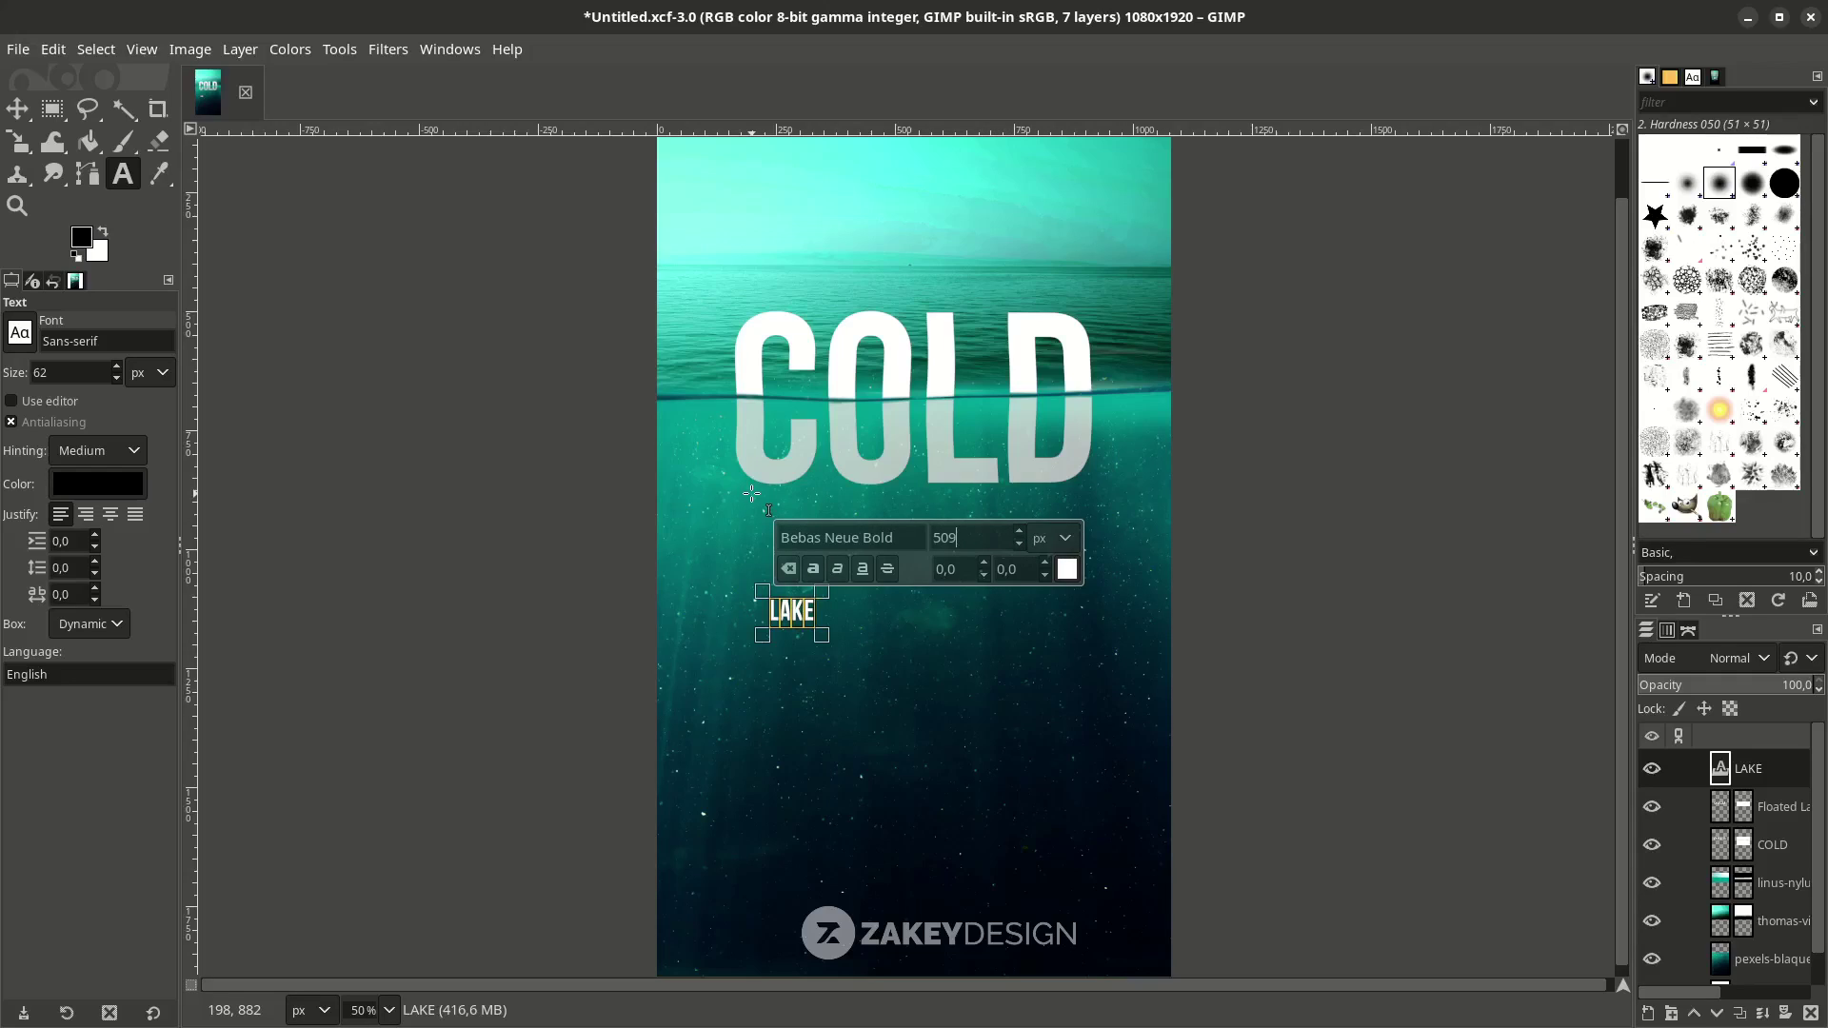
key(Return)
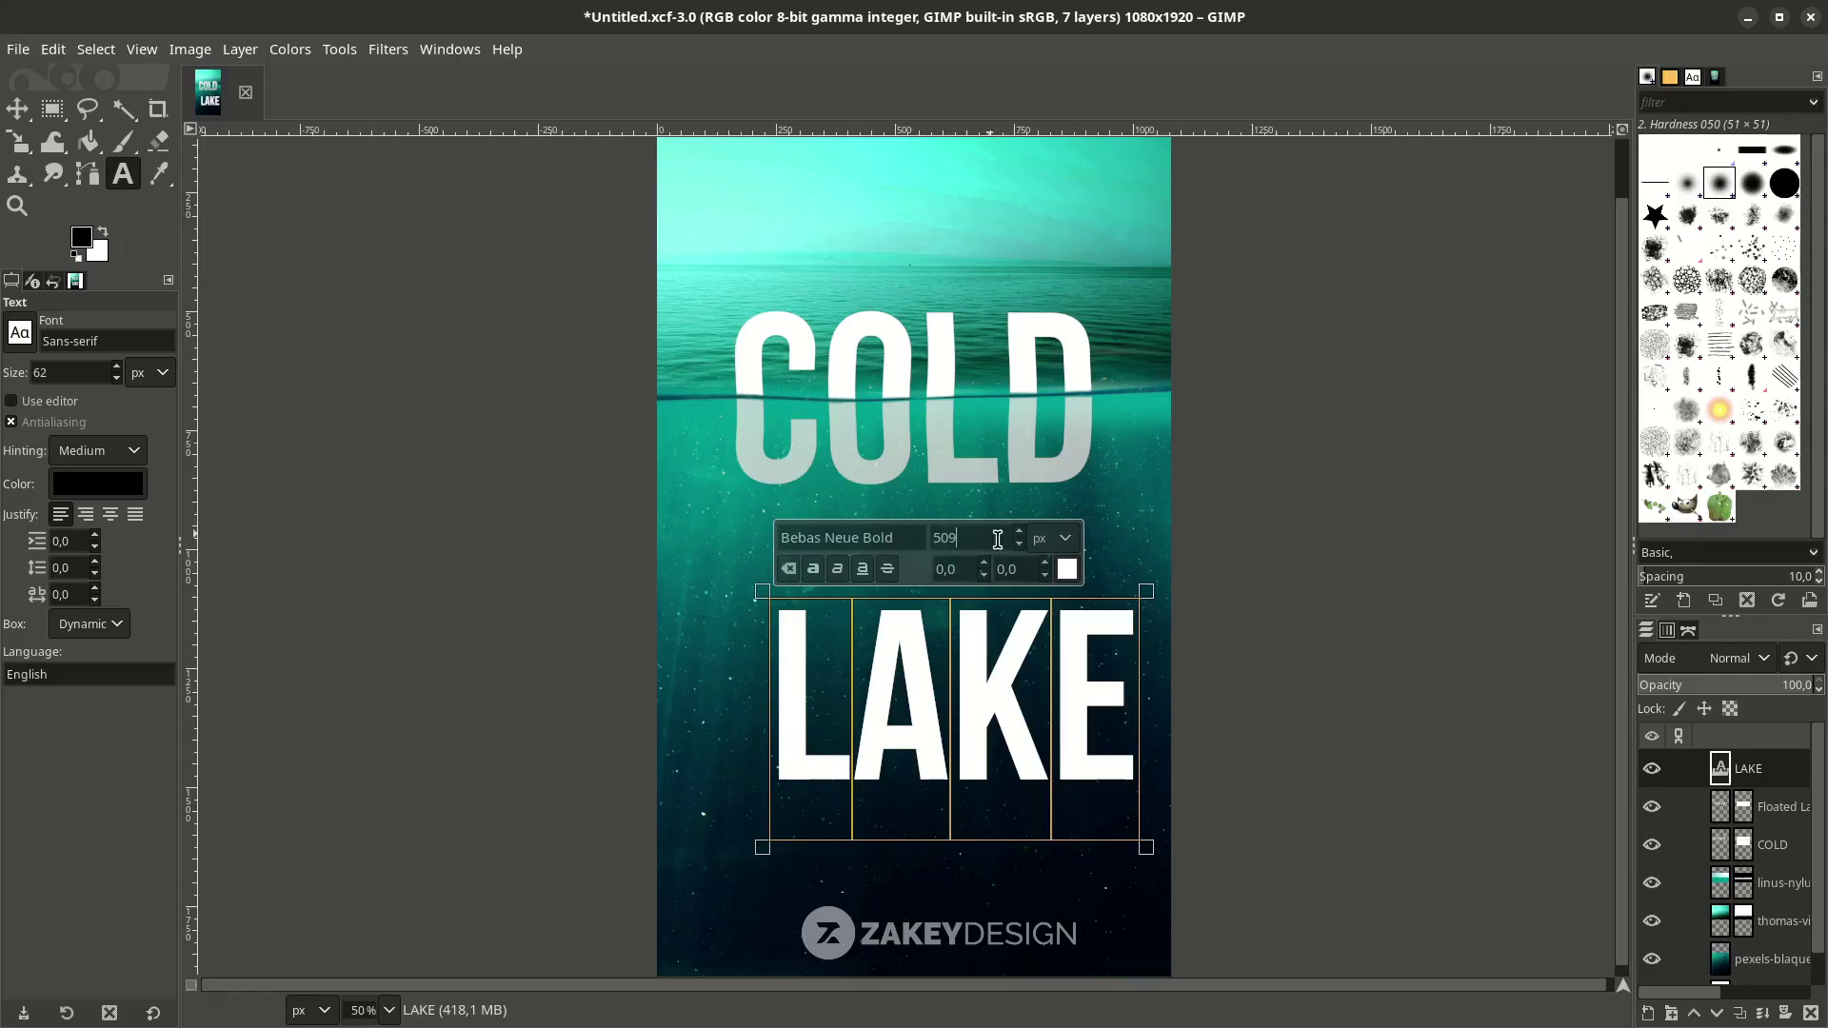
Move the LAKE text up to sit just beneath the COLD title.
click(17, 108)
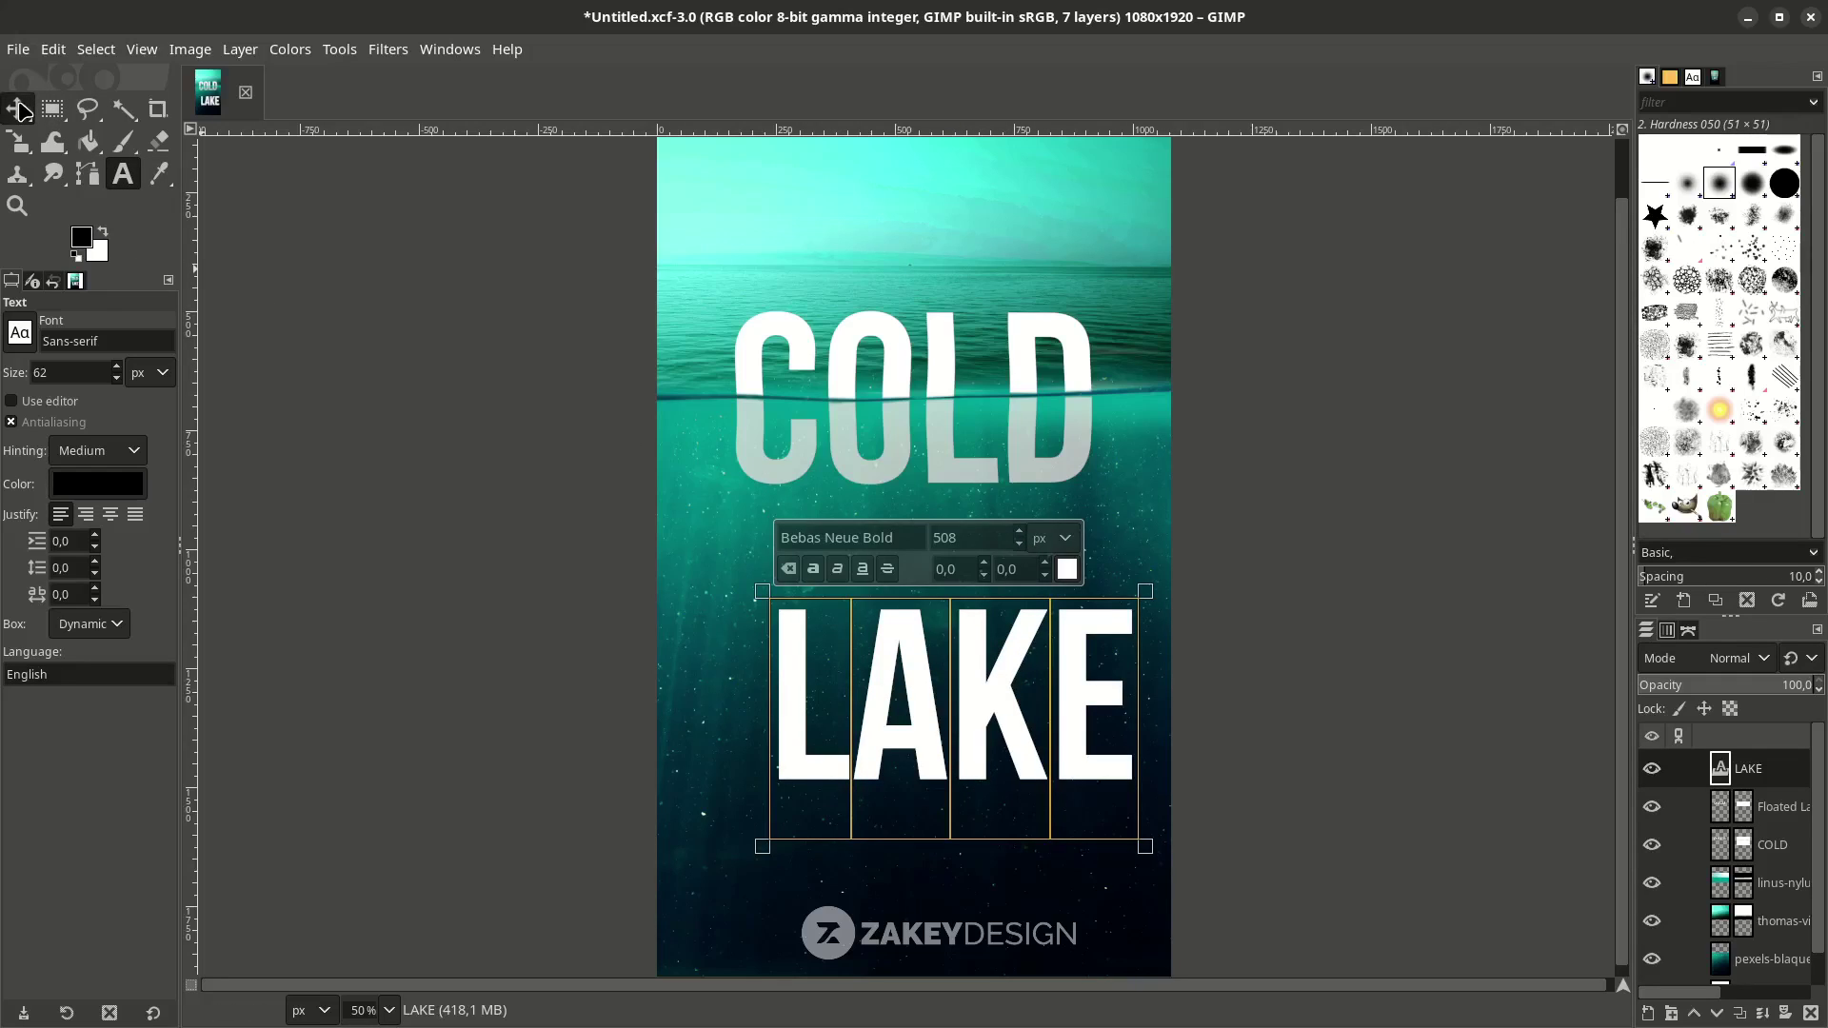
drag(897, 653, 863, 553)
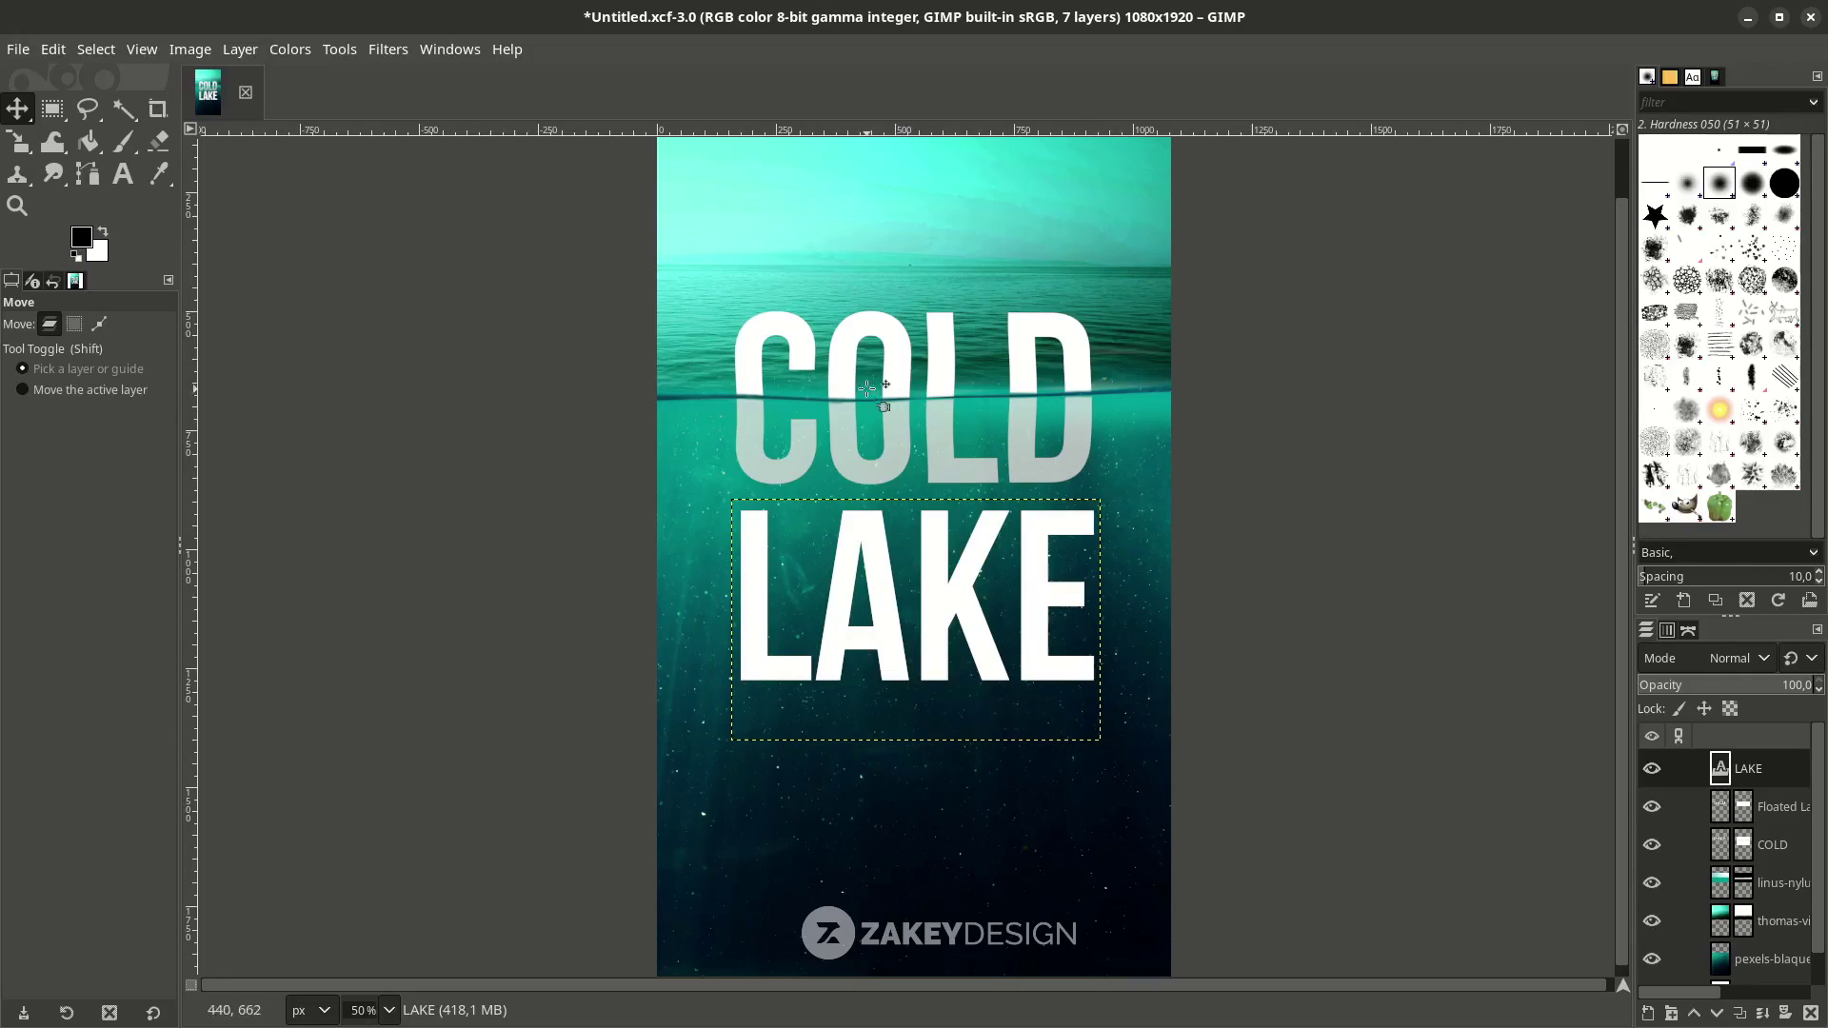
click(386, 49)
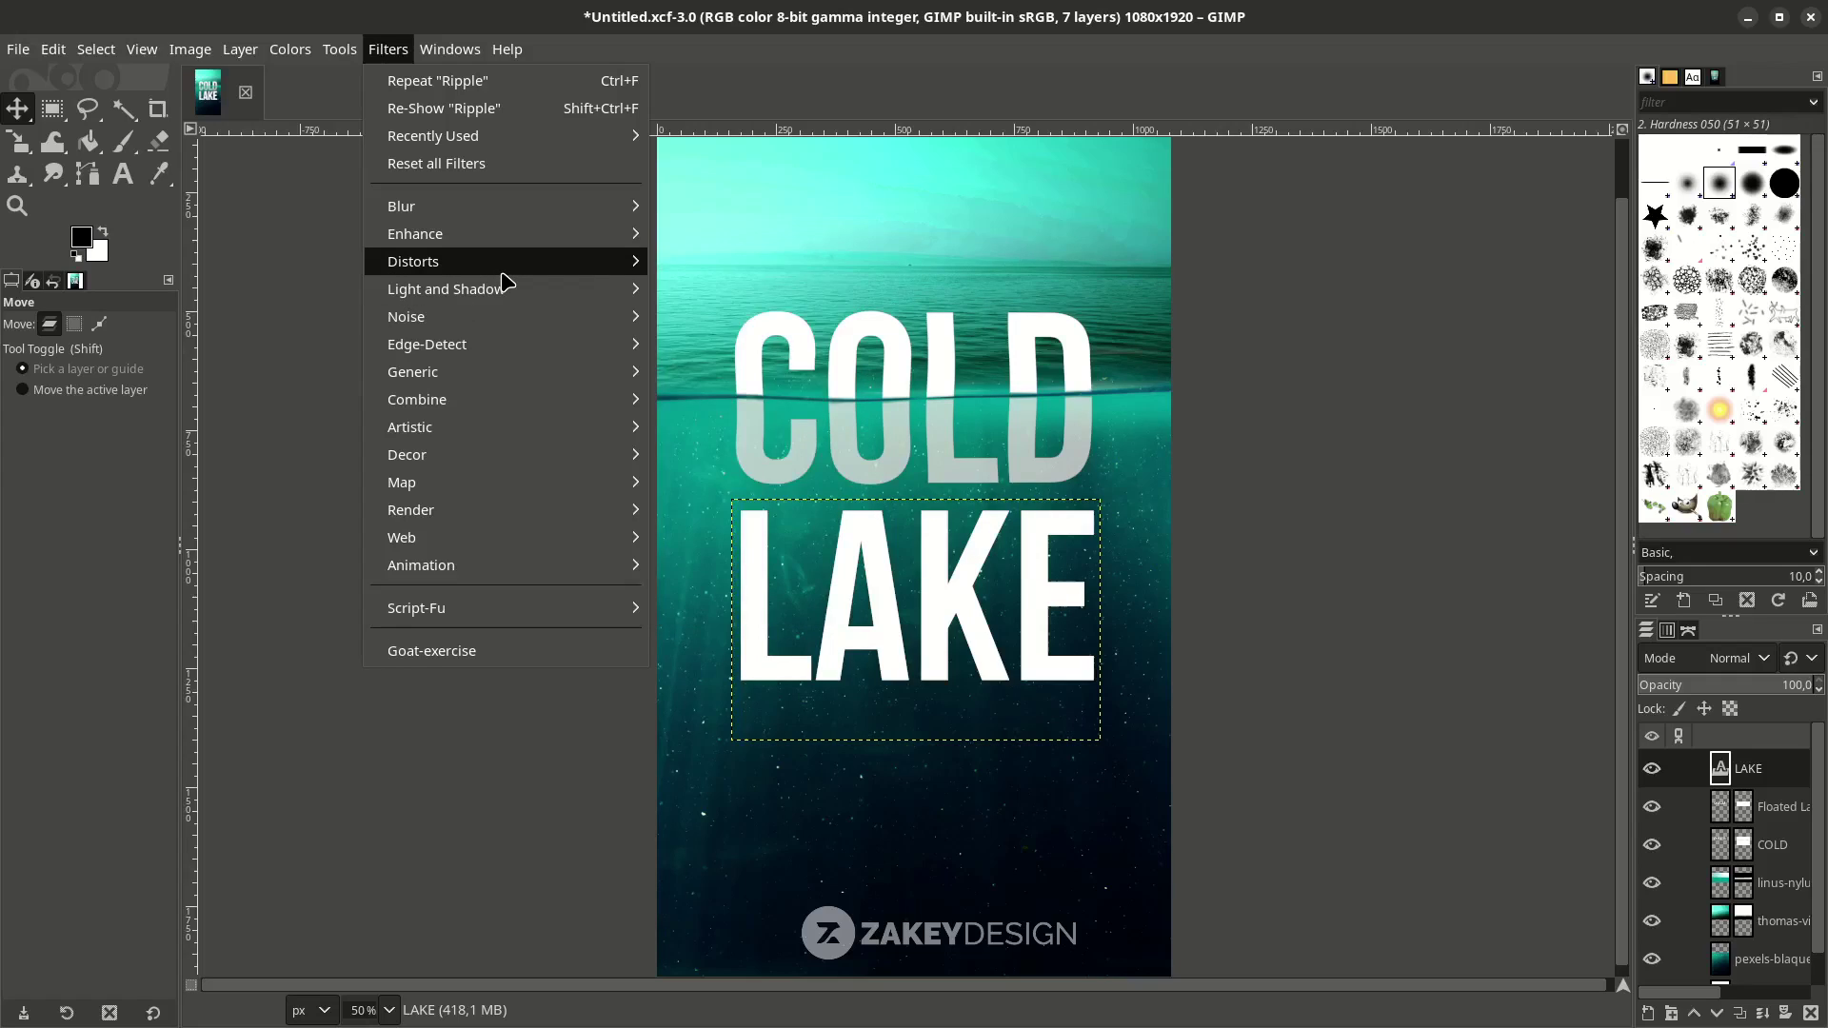
Apply a low-amplitude Ripple to LAKE with adjusted angle, phase and period.
mouse_move(503, 271)
click(763, 486)
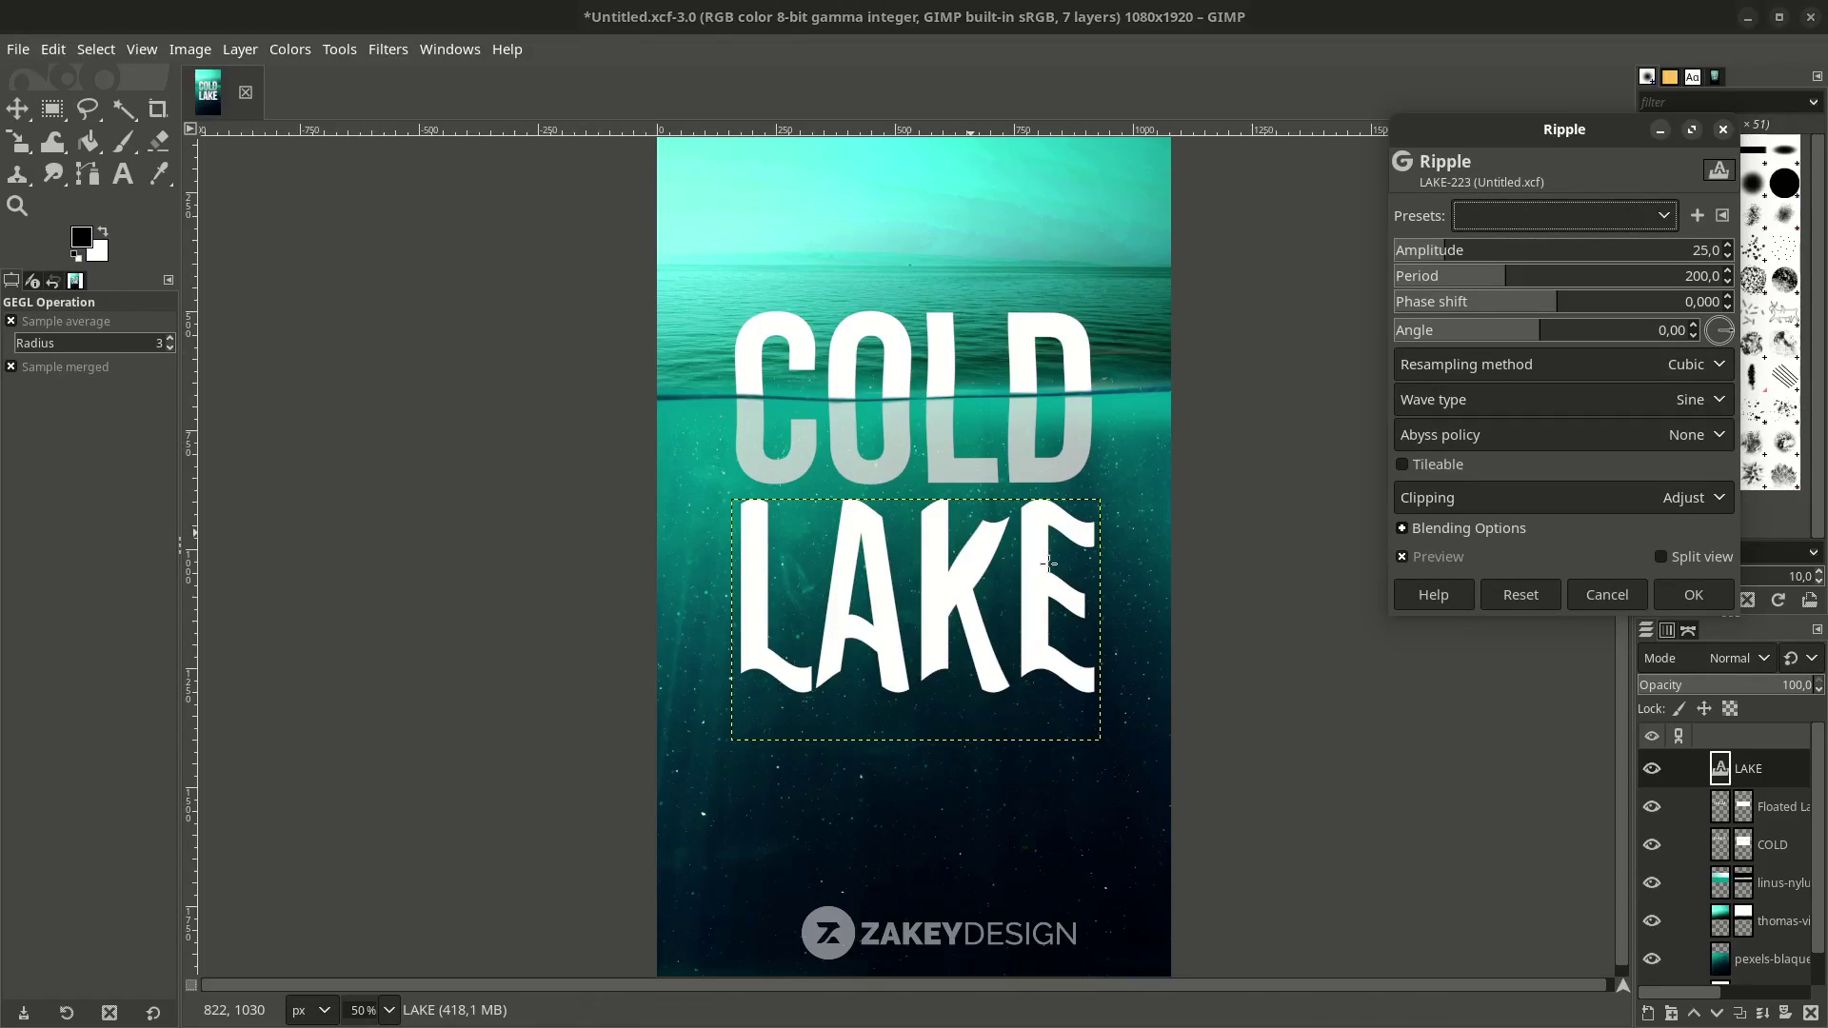
ctrl+scroll(1029, 571, up, 1)
drag(1444, 264, 1416, 259)
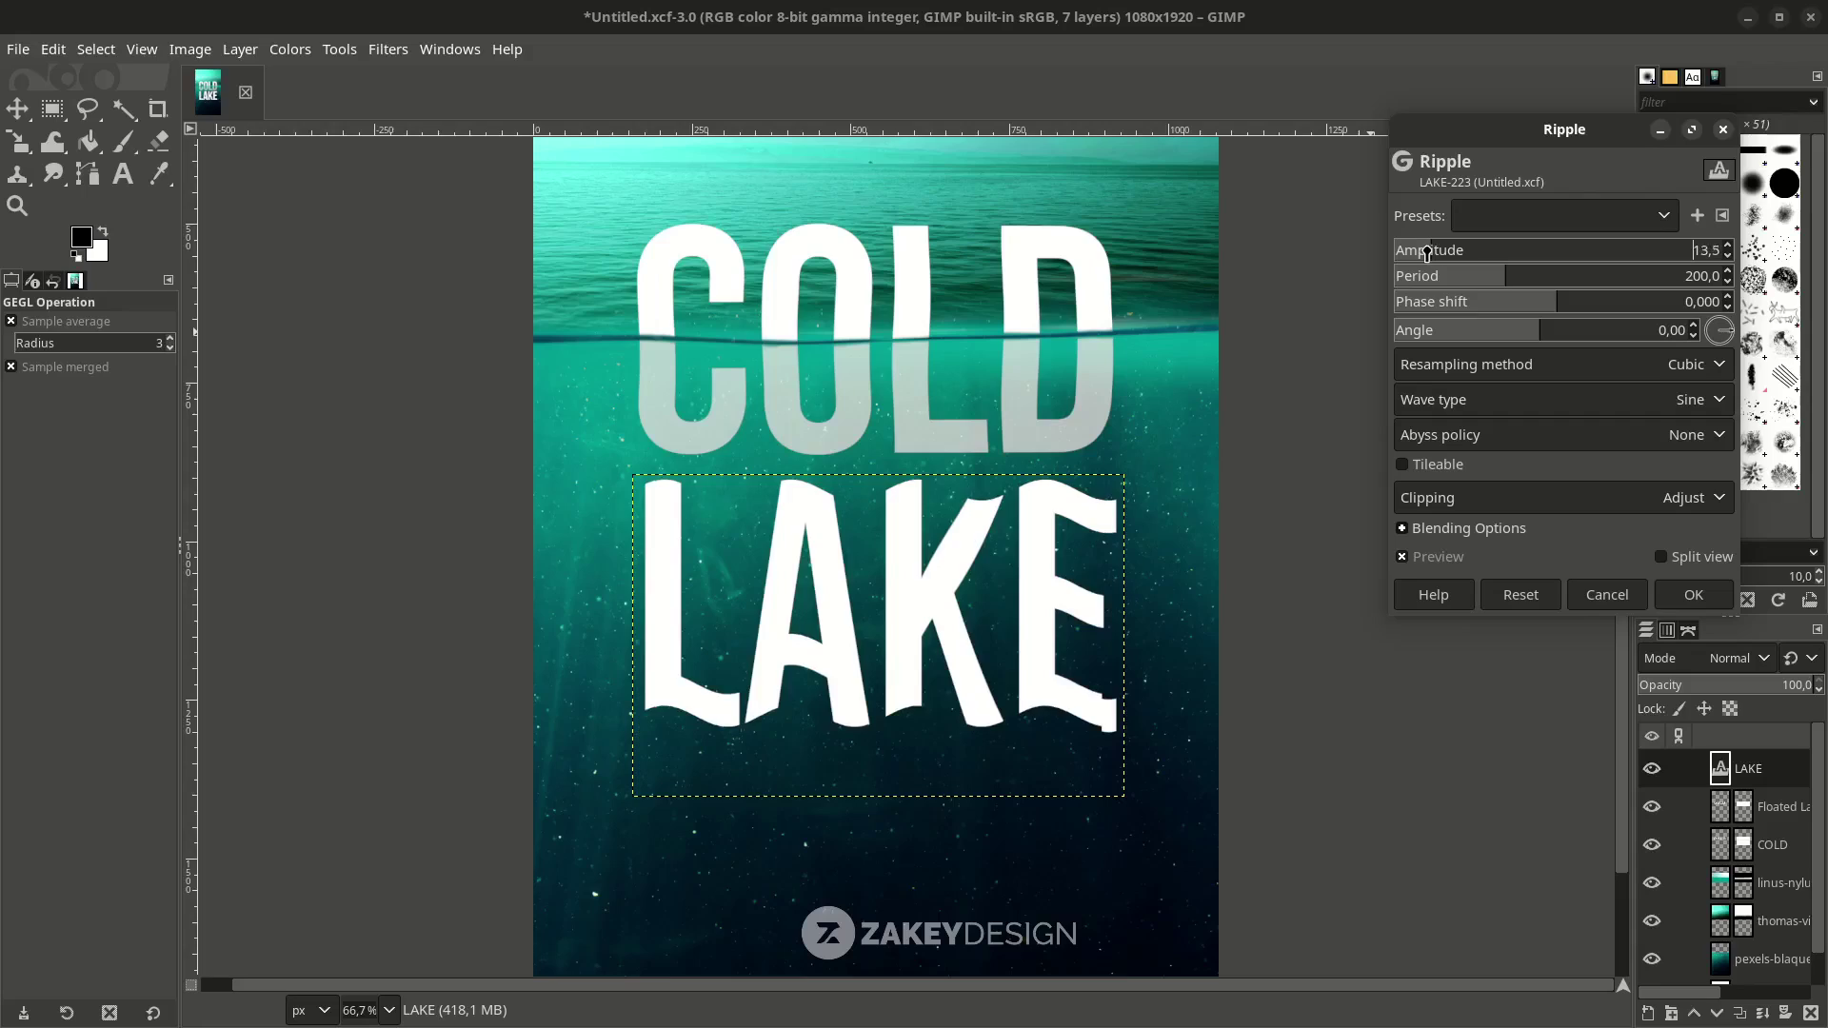
drag(1735, 358, 1721, 352)
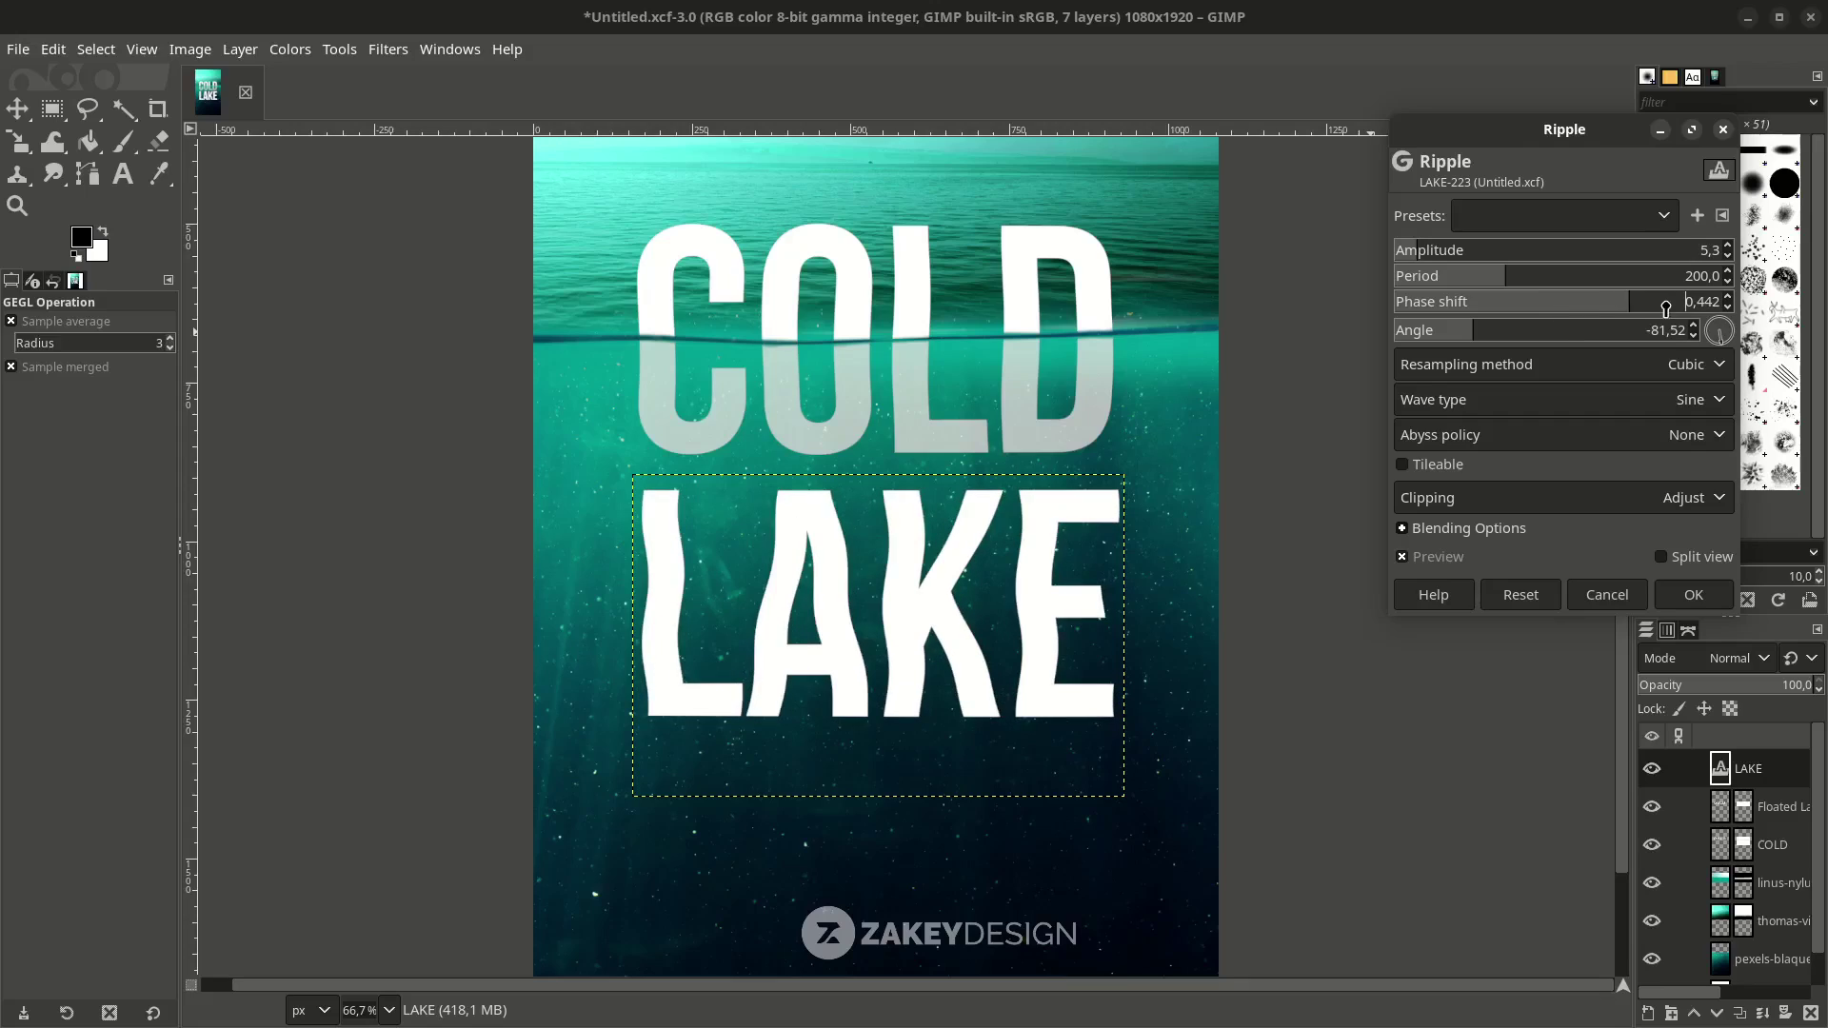
drag(1559, 314, 1666, 307)
drag(1506, 279, 1525, 282)
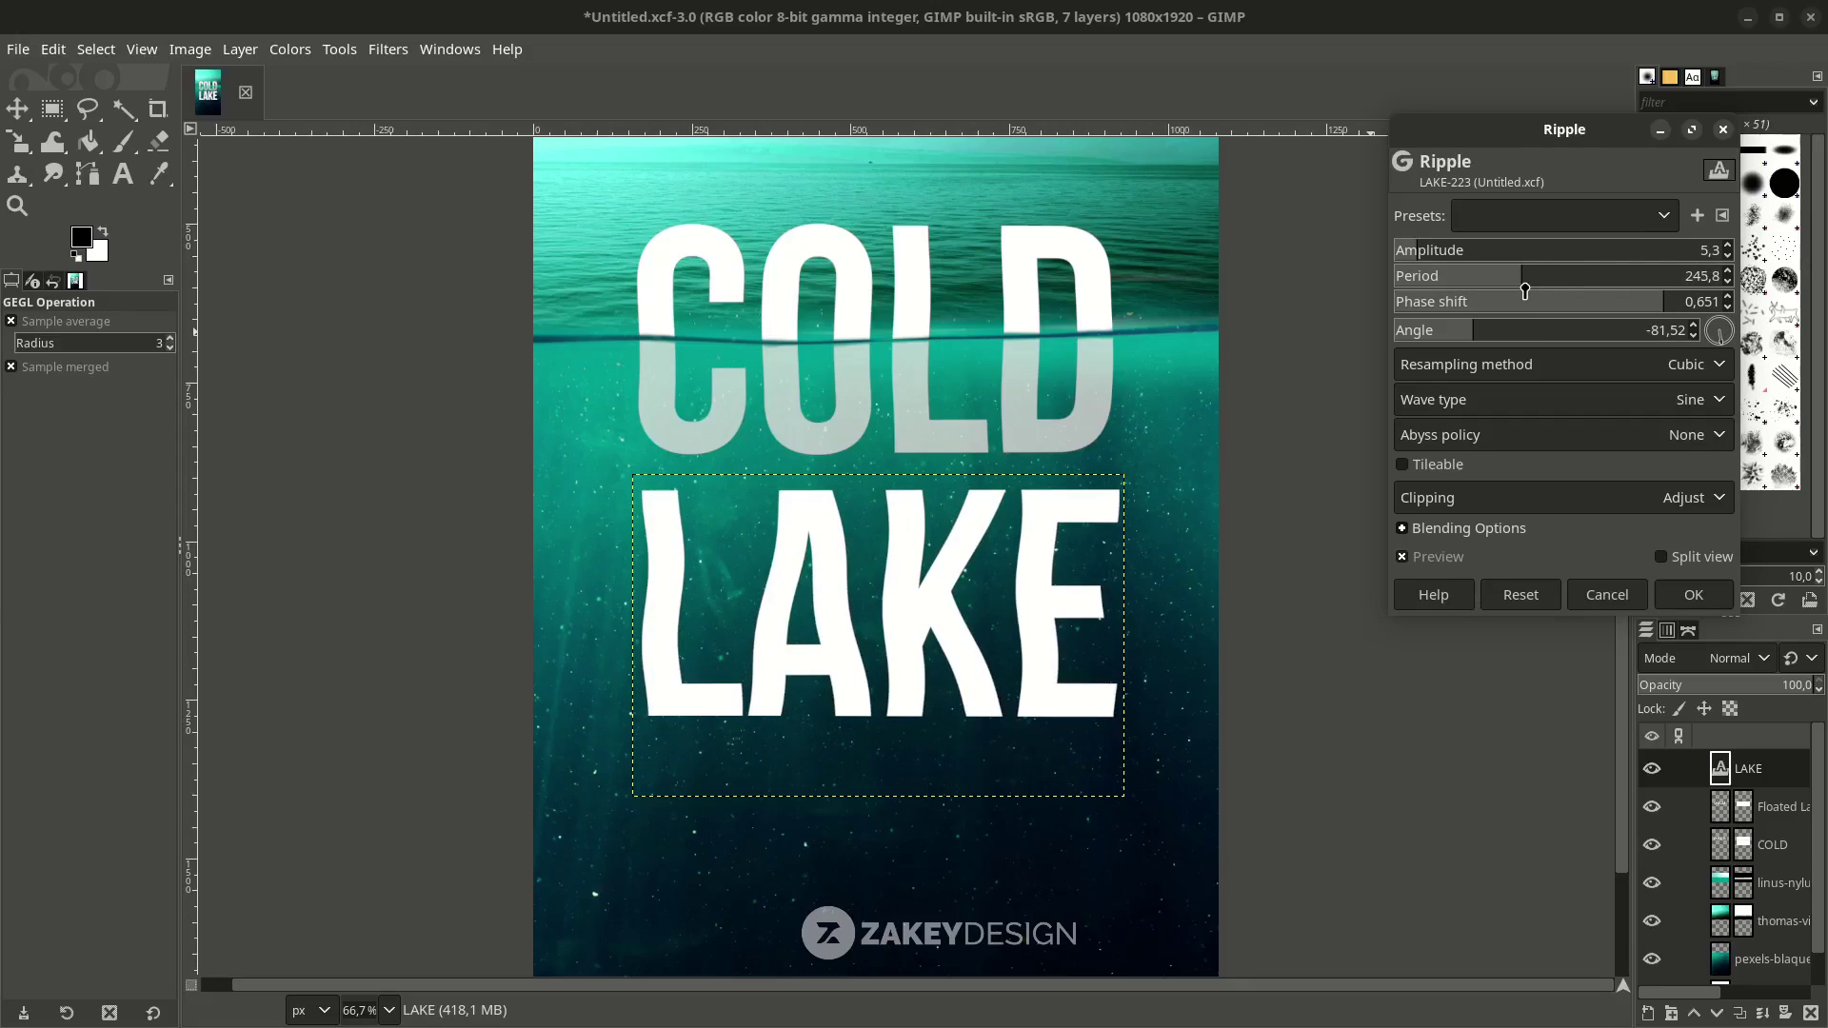
click(1692, 595)
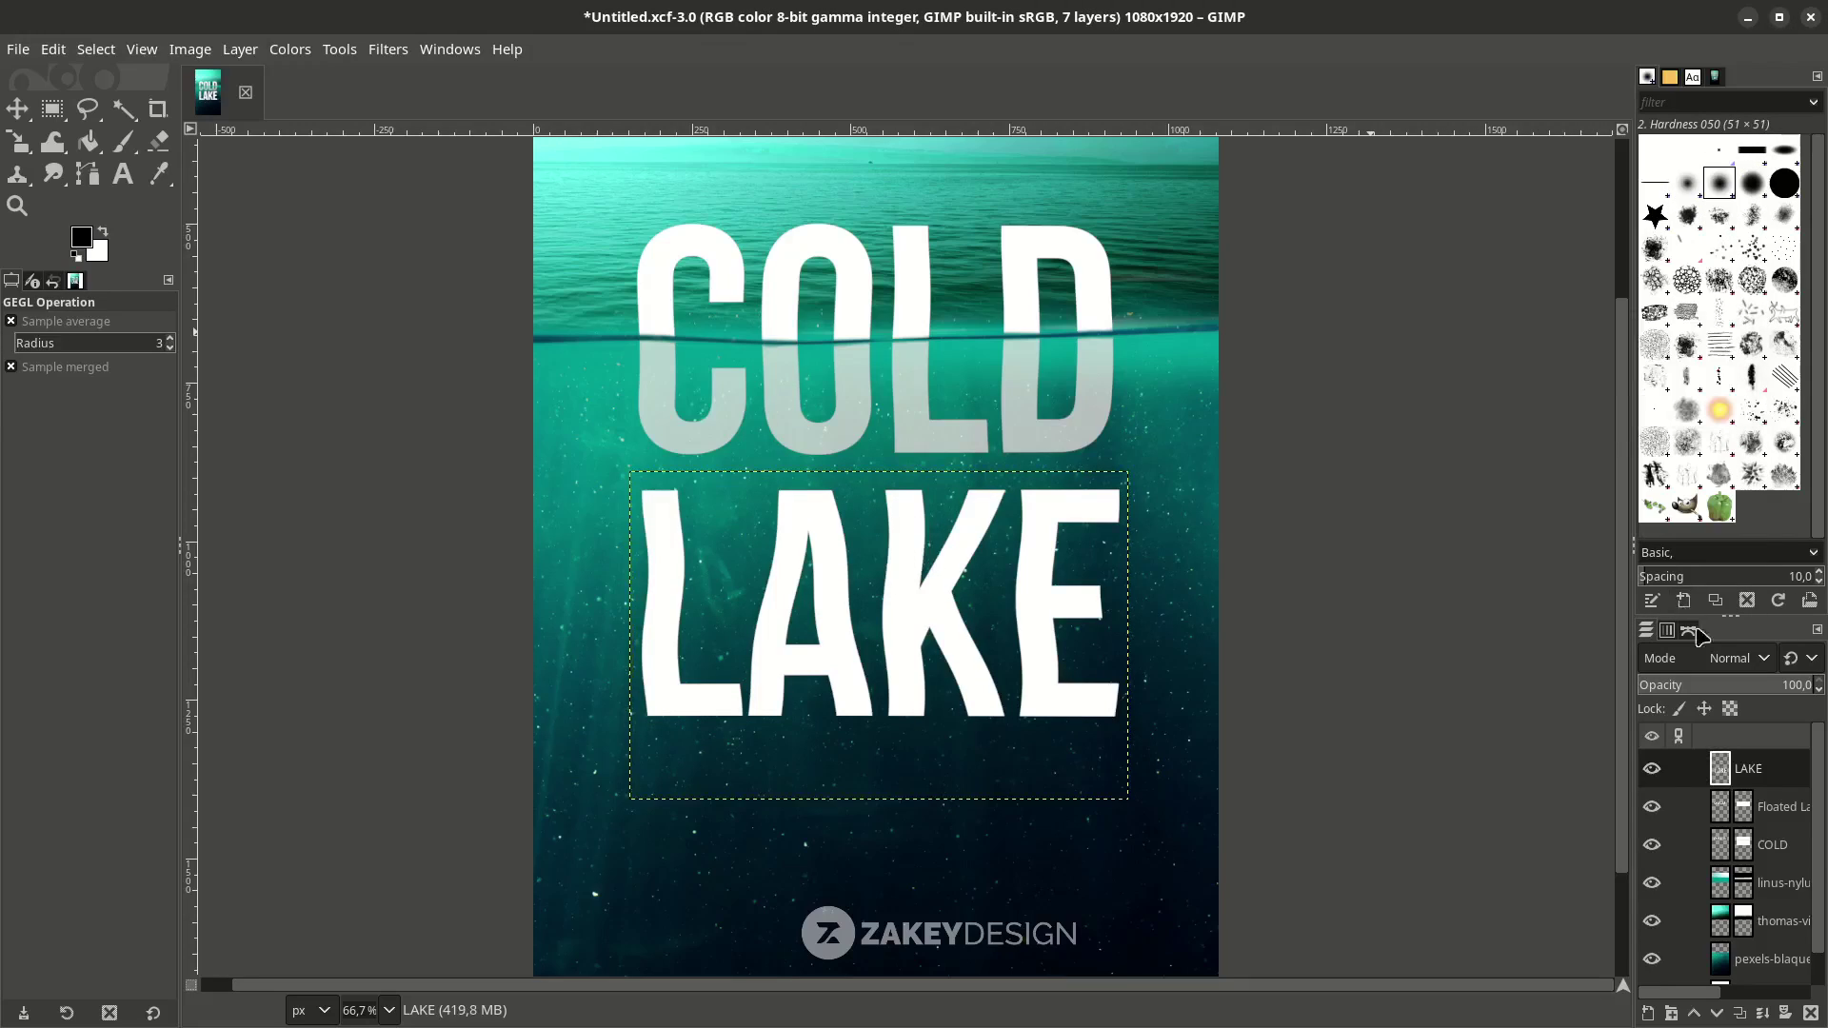
Fade the LAKE layer to 54.6% opacity and keep LAKE as the active layer.
drag(1773, 693, 1738, 692)
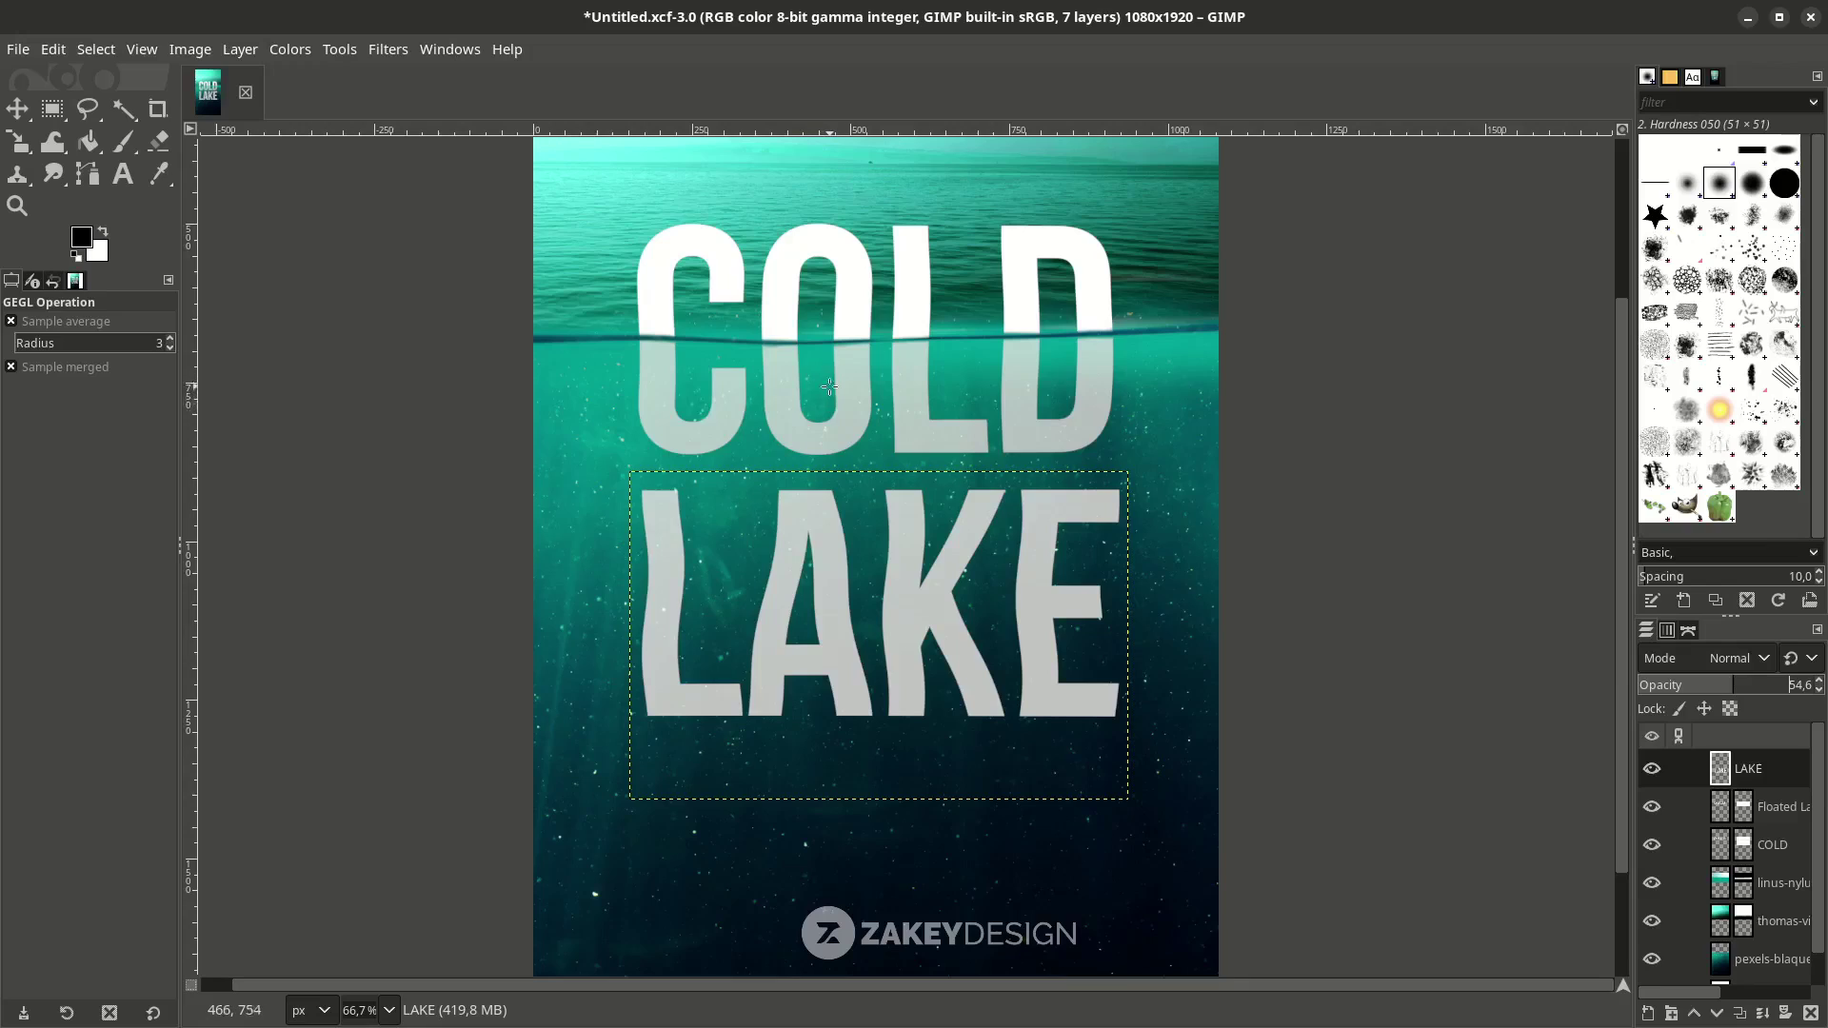
scroll(901, 690, down, 2)
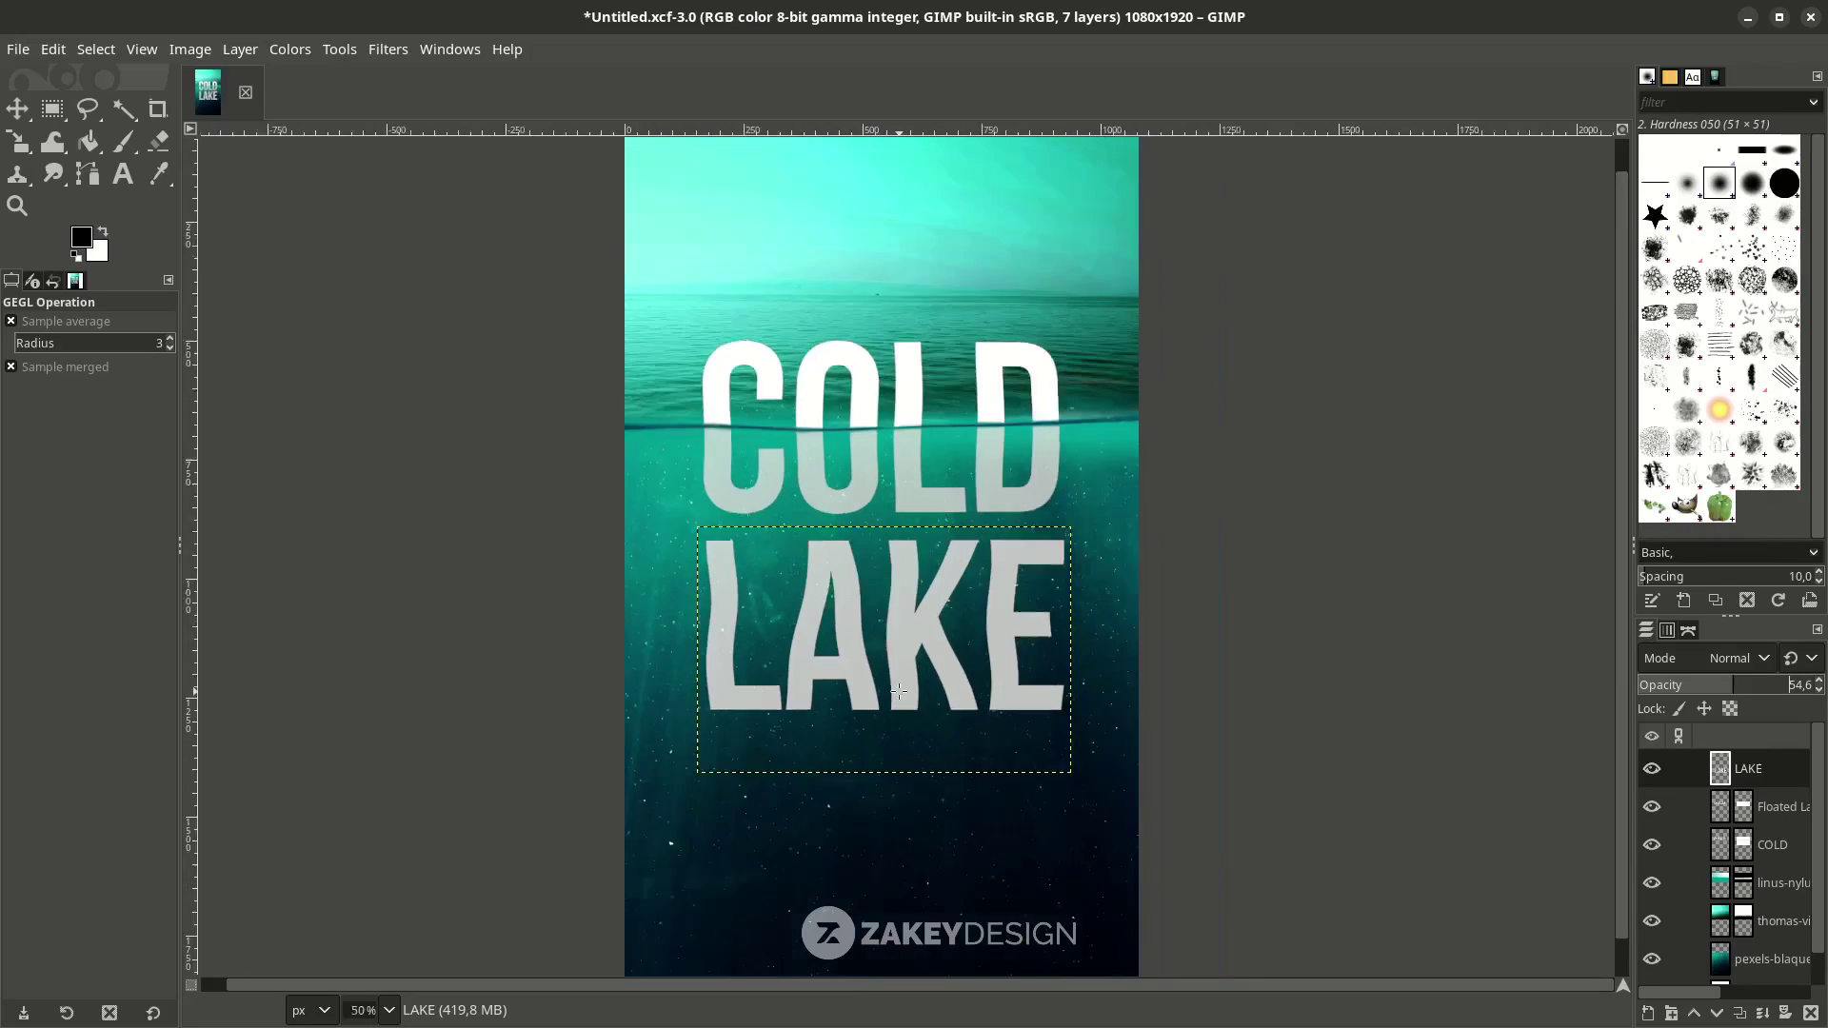
alt+middle_click(994, 757)
scroll(852, 786, up, 1)
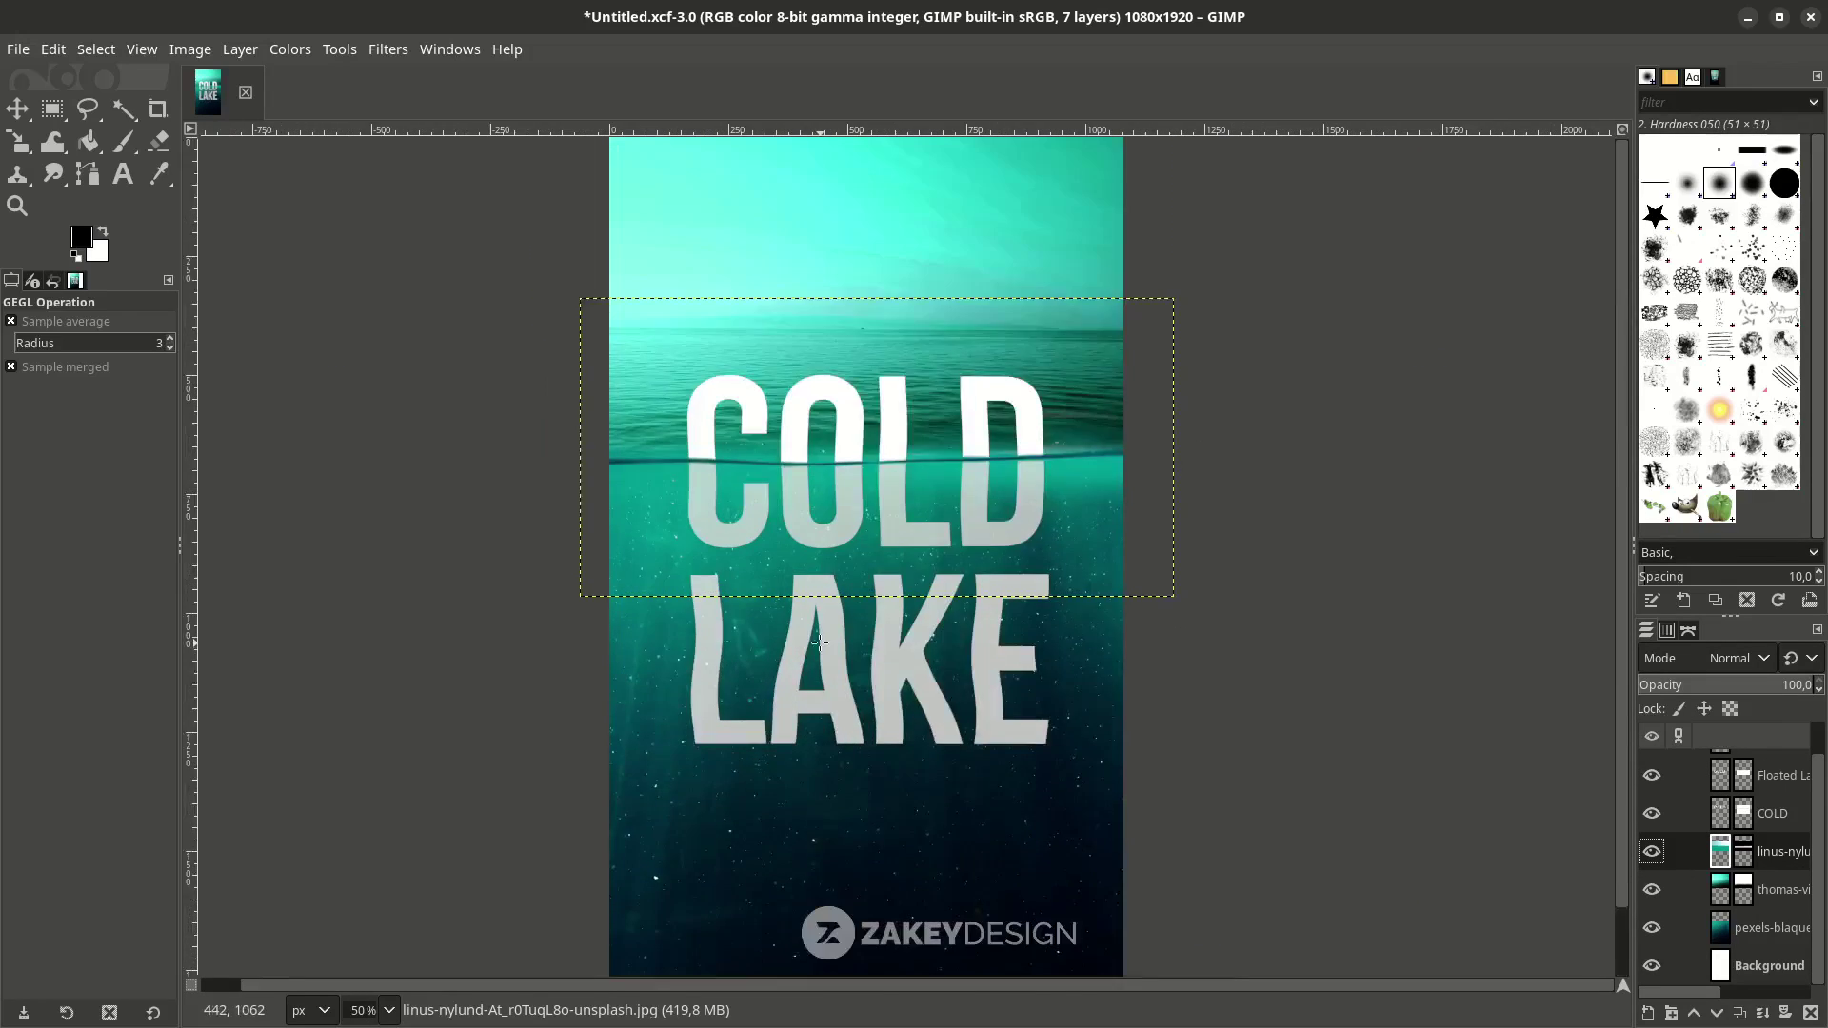
scroll(847, 676, down, 1)
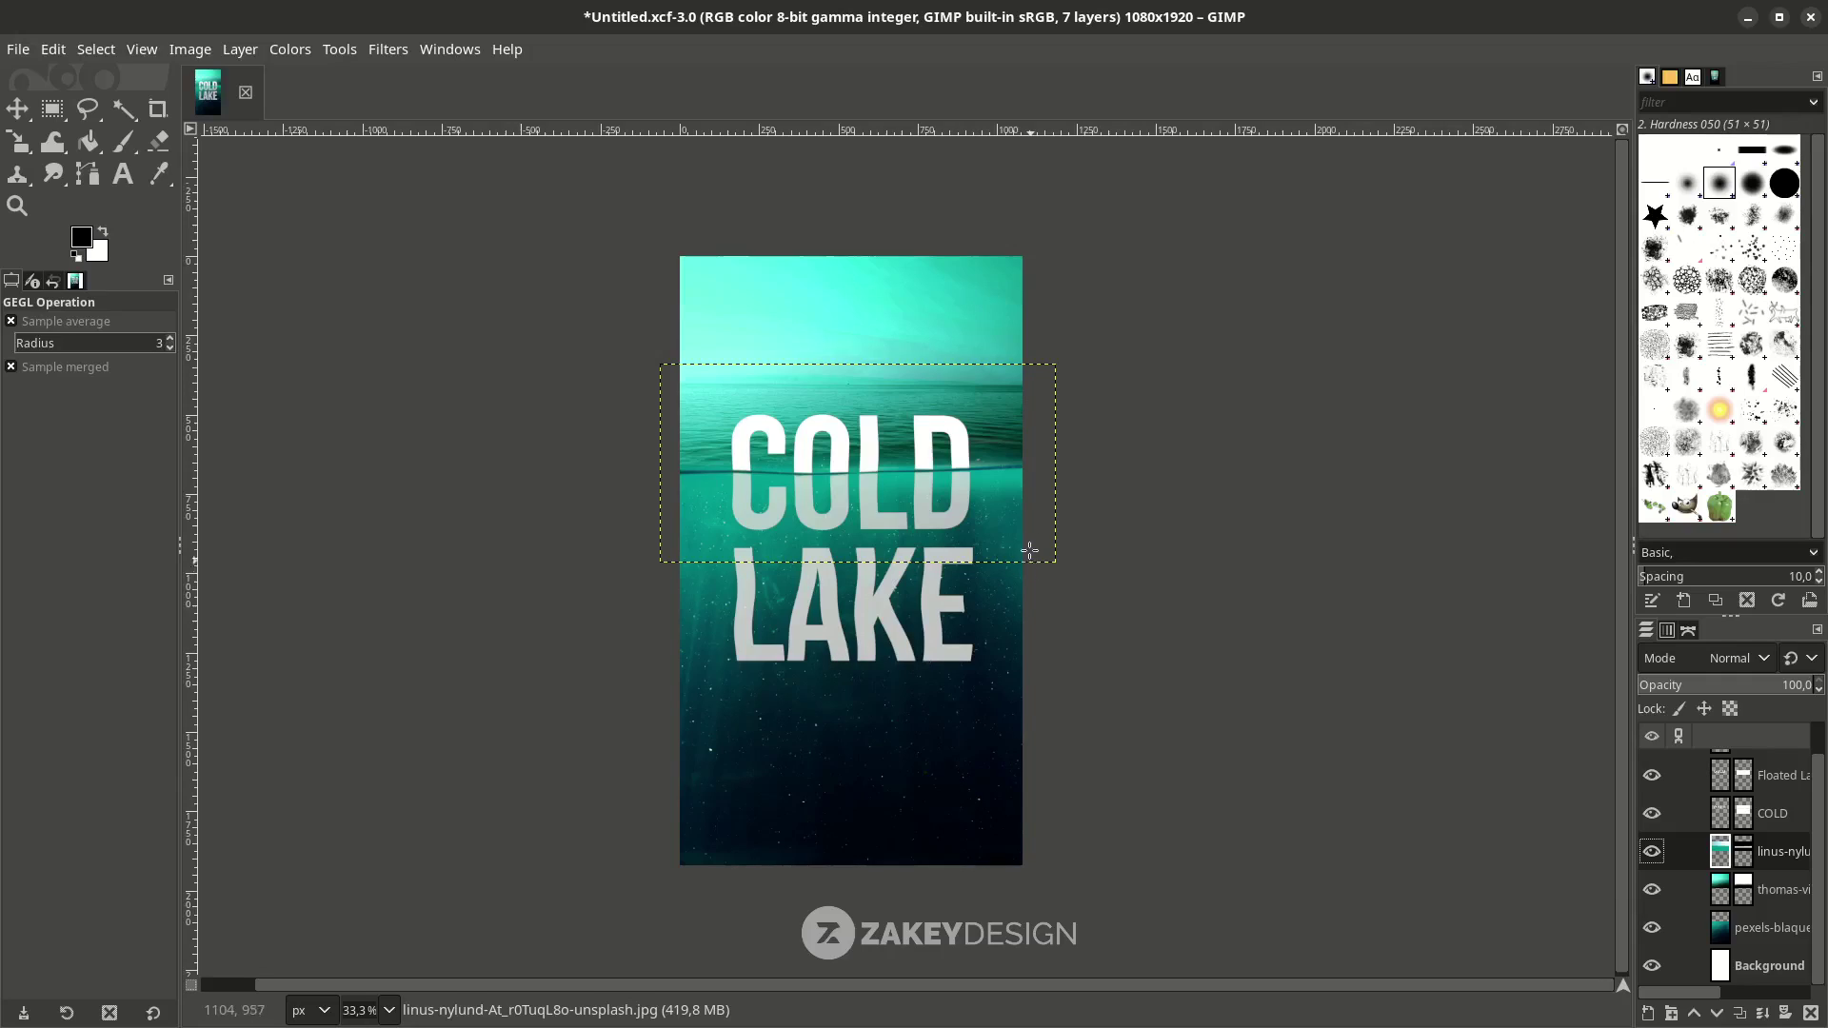
scroll(1743, 883, up, 1)
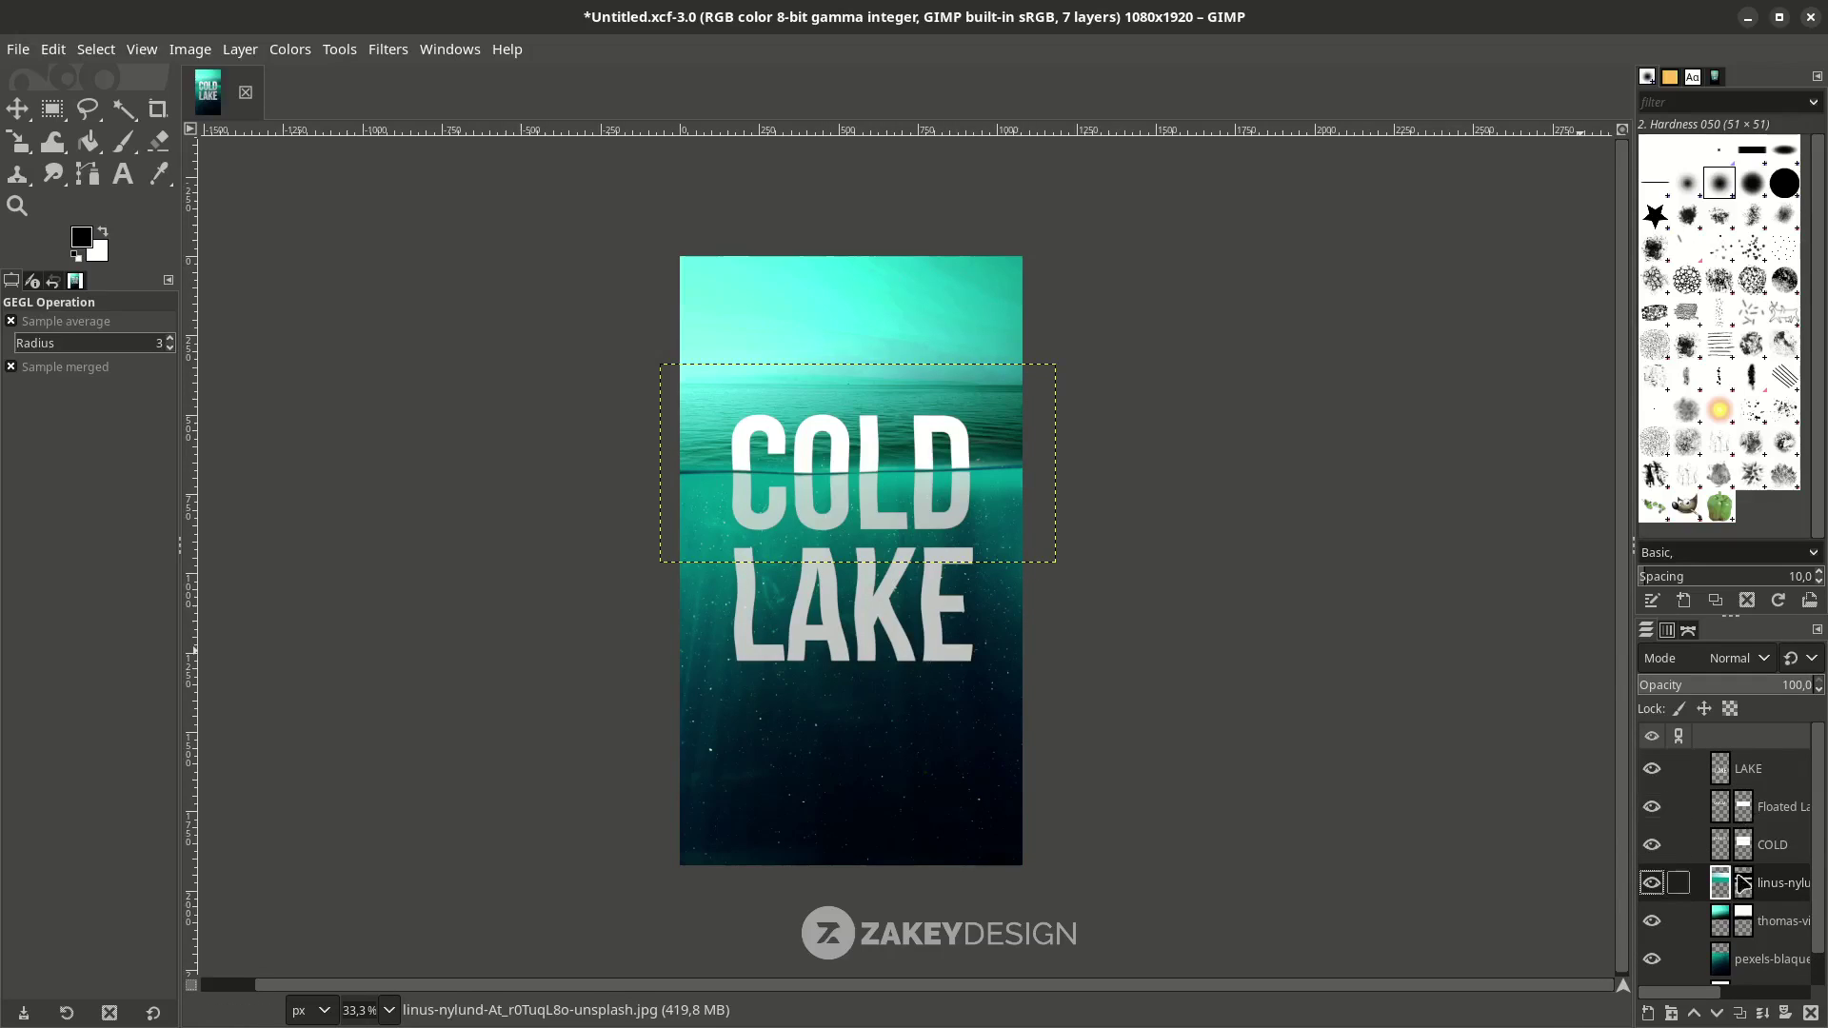
click(1741, 764)
Add a new layer named VIGNETTE above LAKE.
click(1651, 1015)
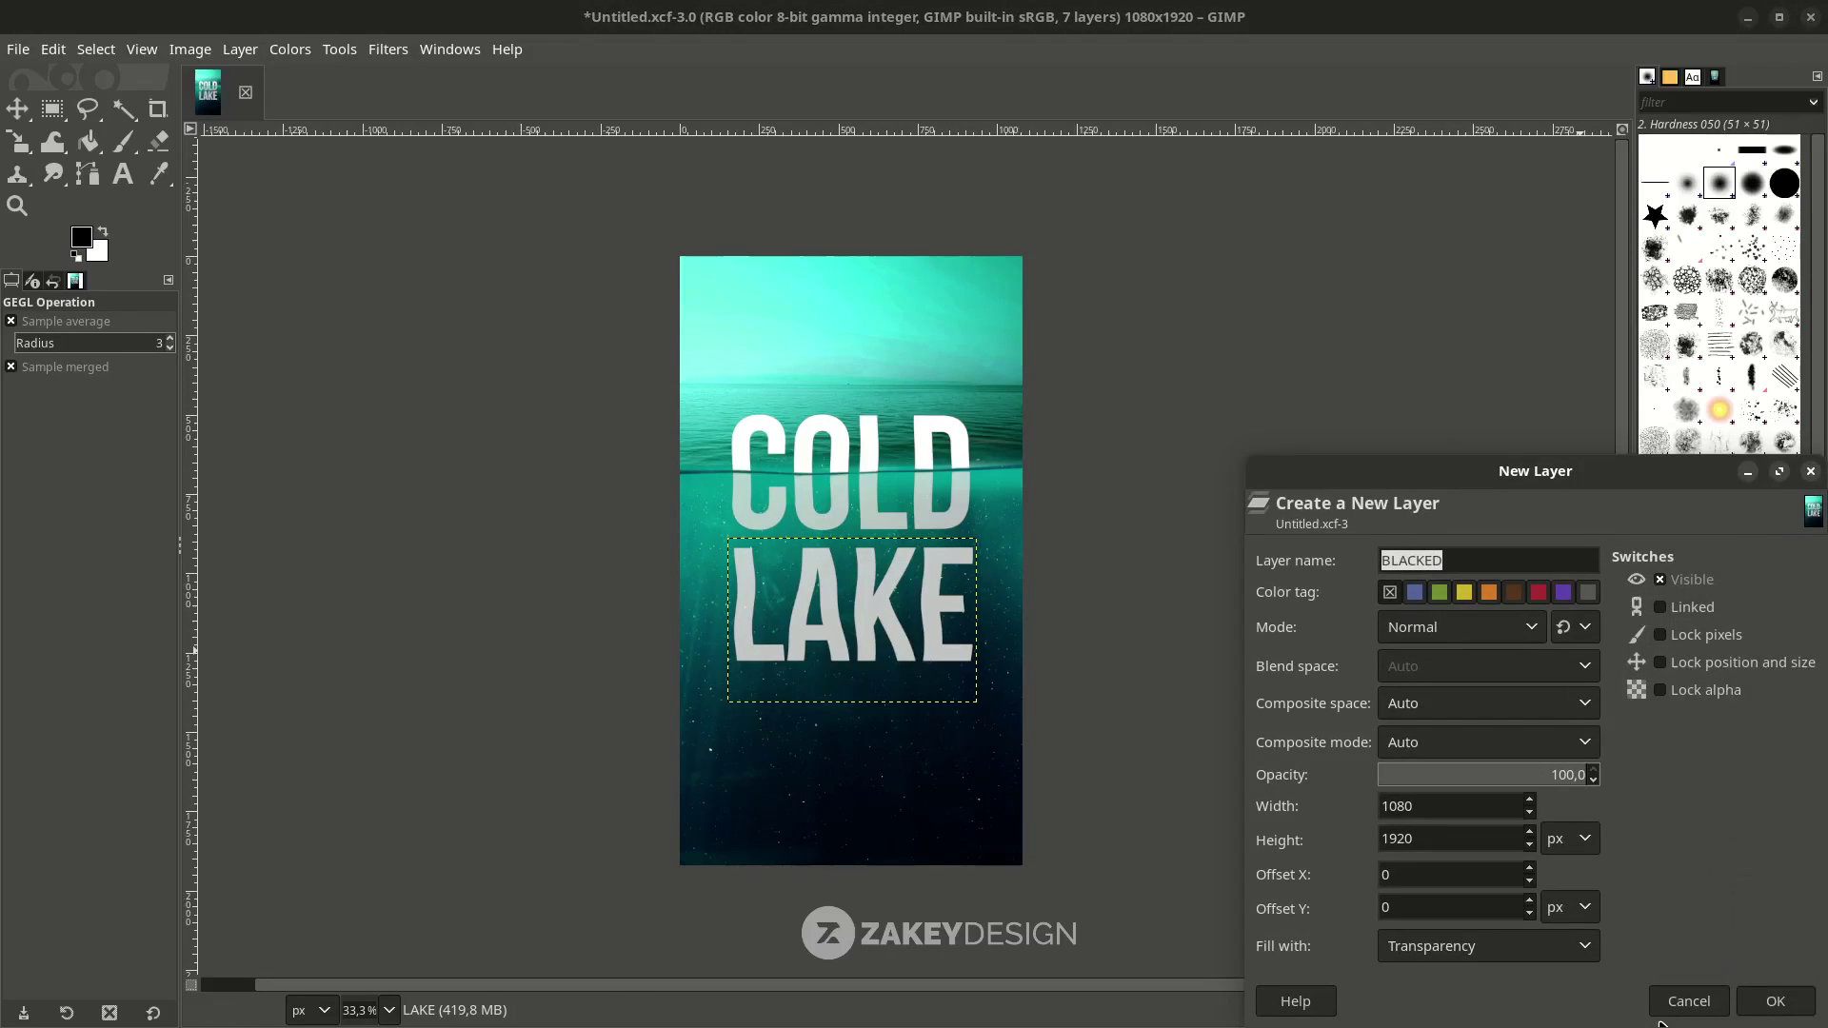
text(VIGNETTE)
key(Return)
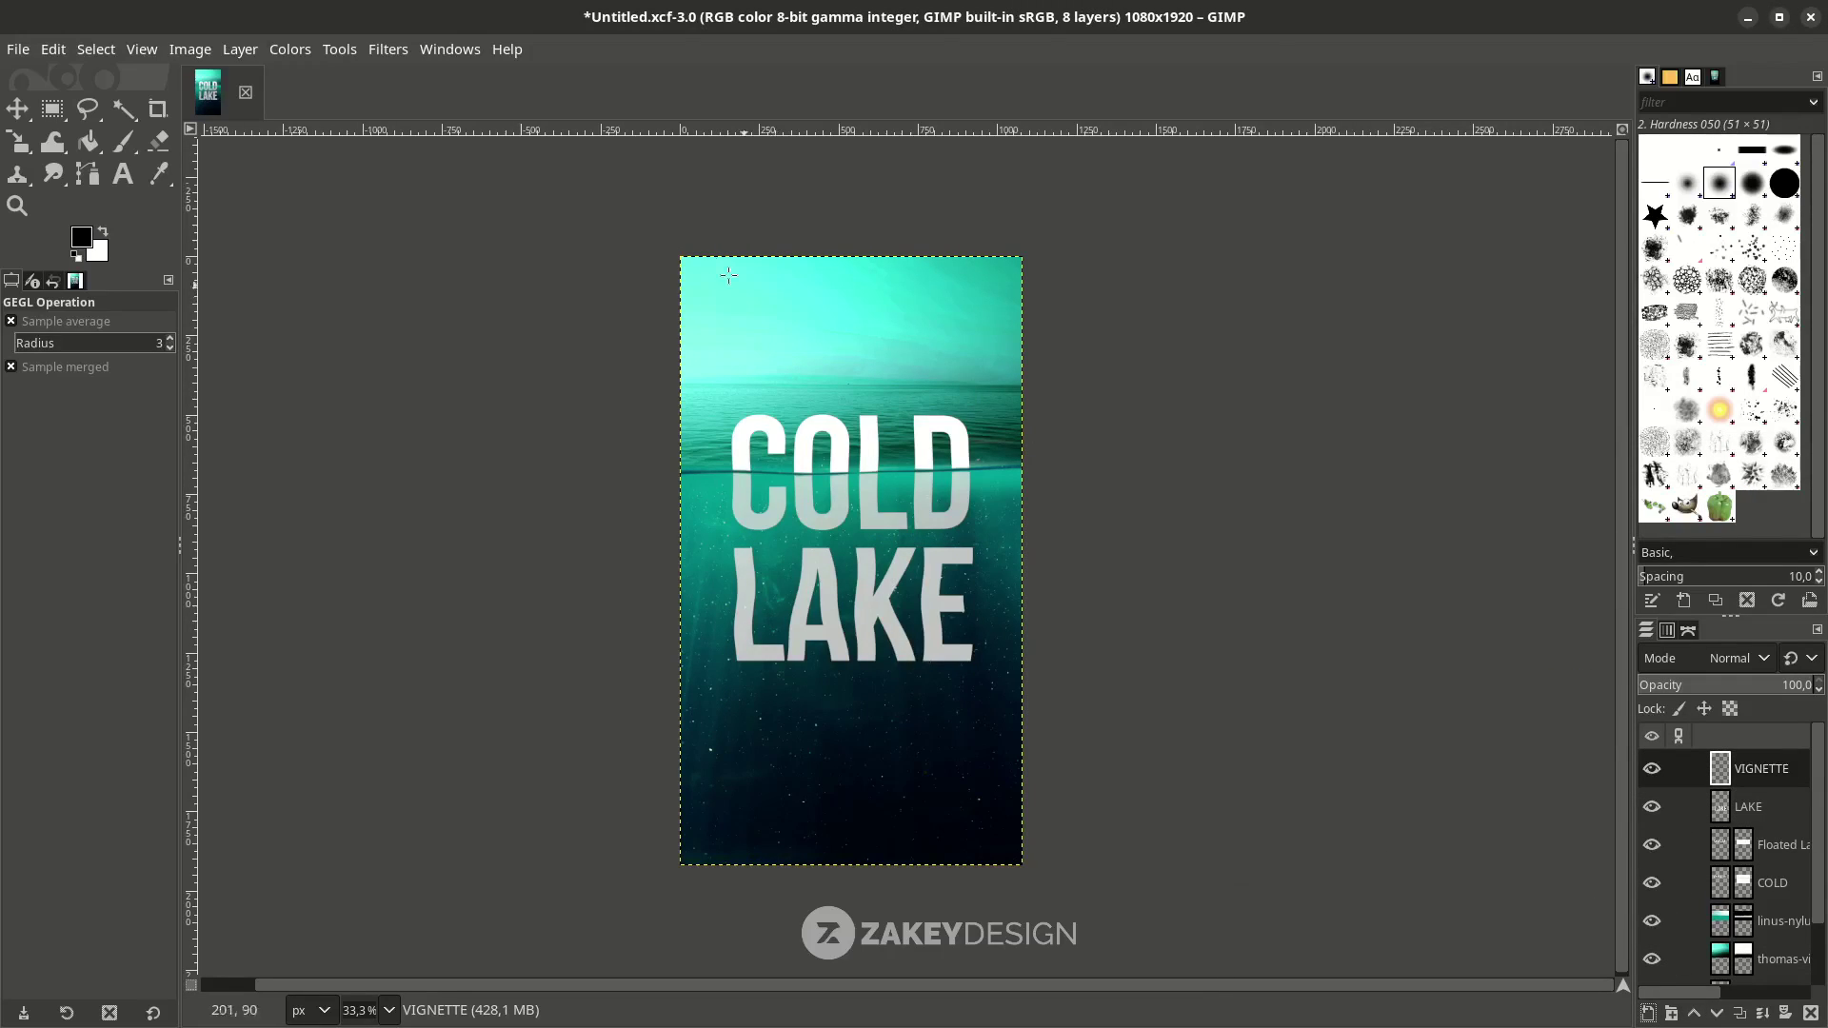
Start a Vignette and stretch its oval wider and taller past the poster edges.
click(388, 50)
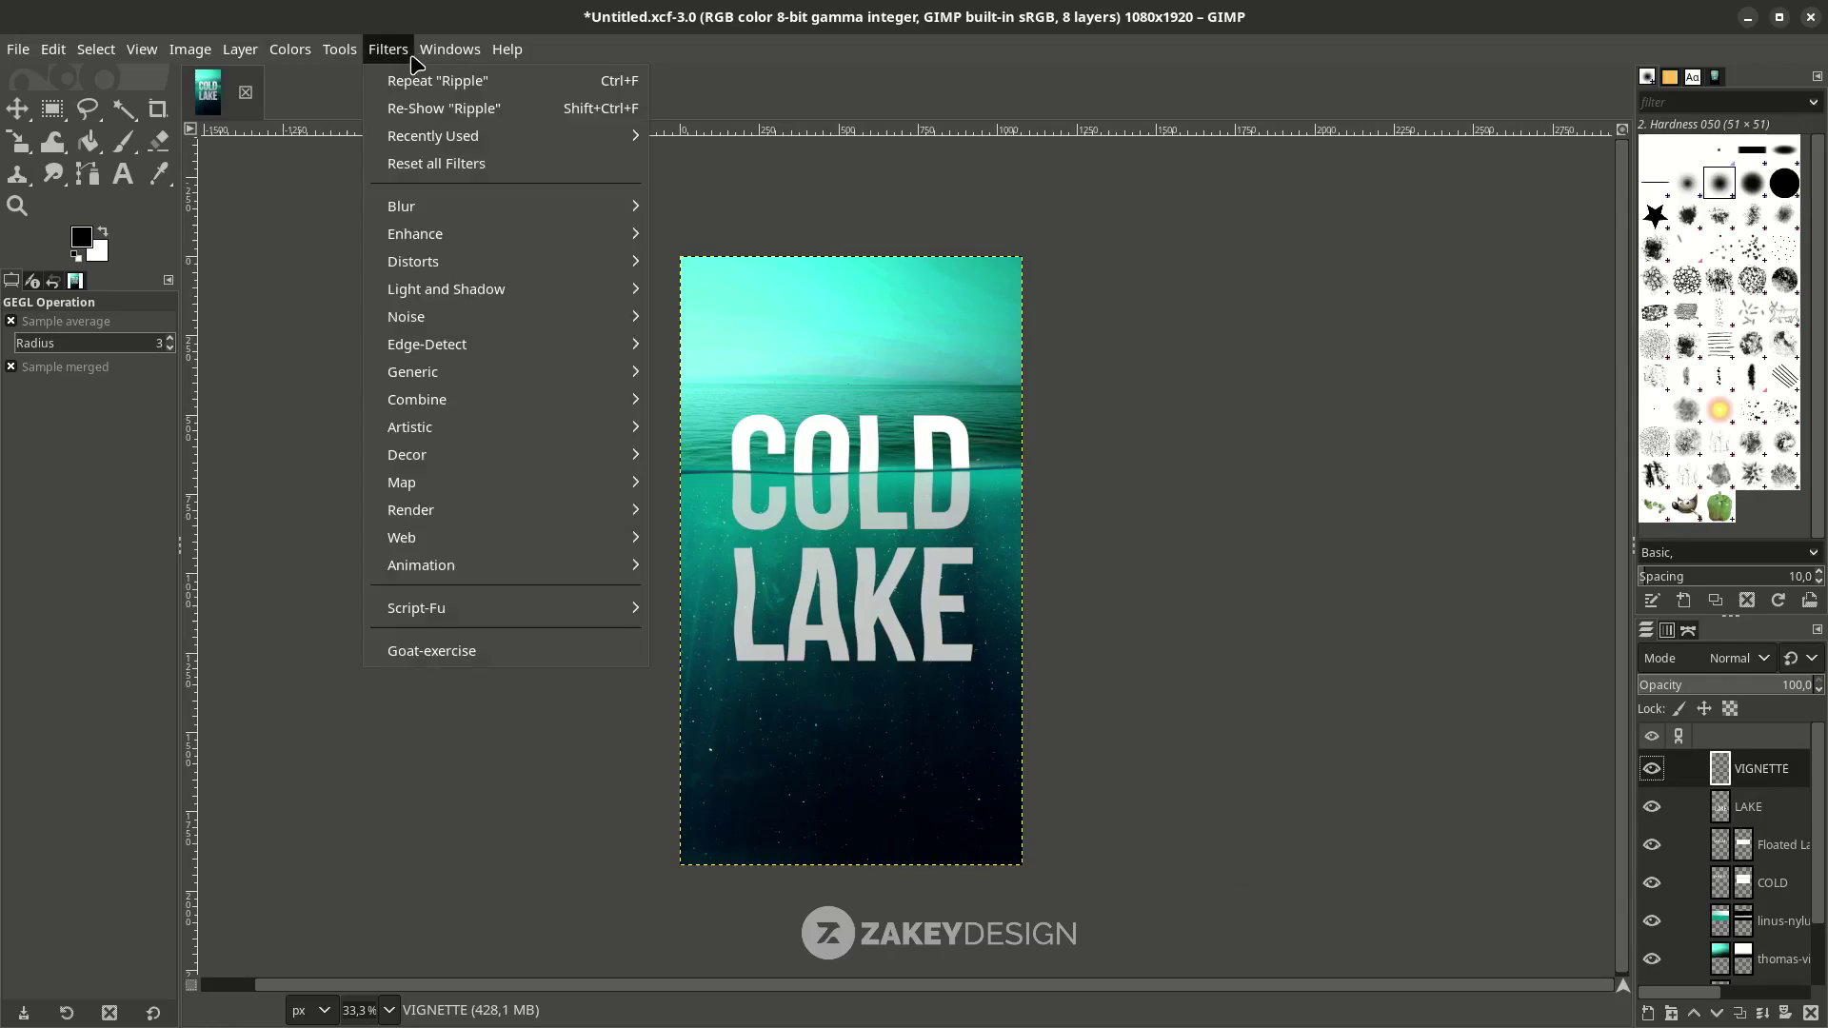
mouse_move(456, 301)
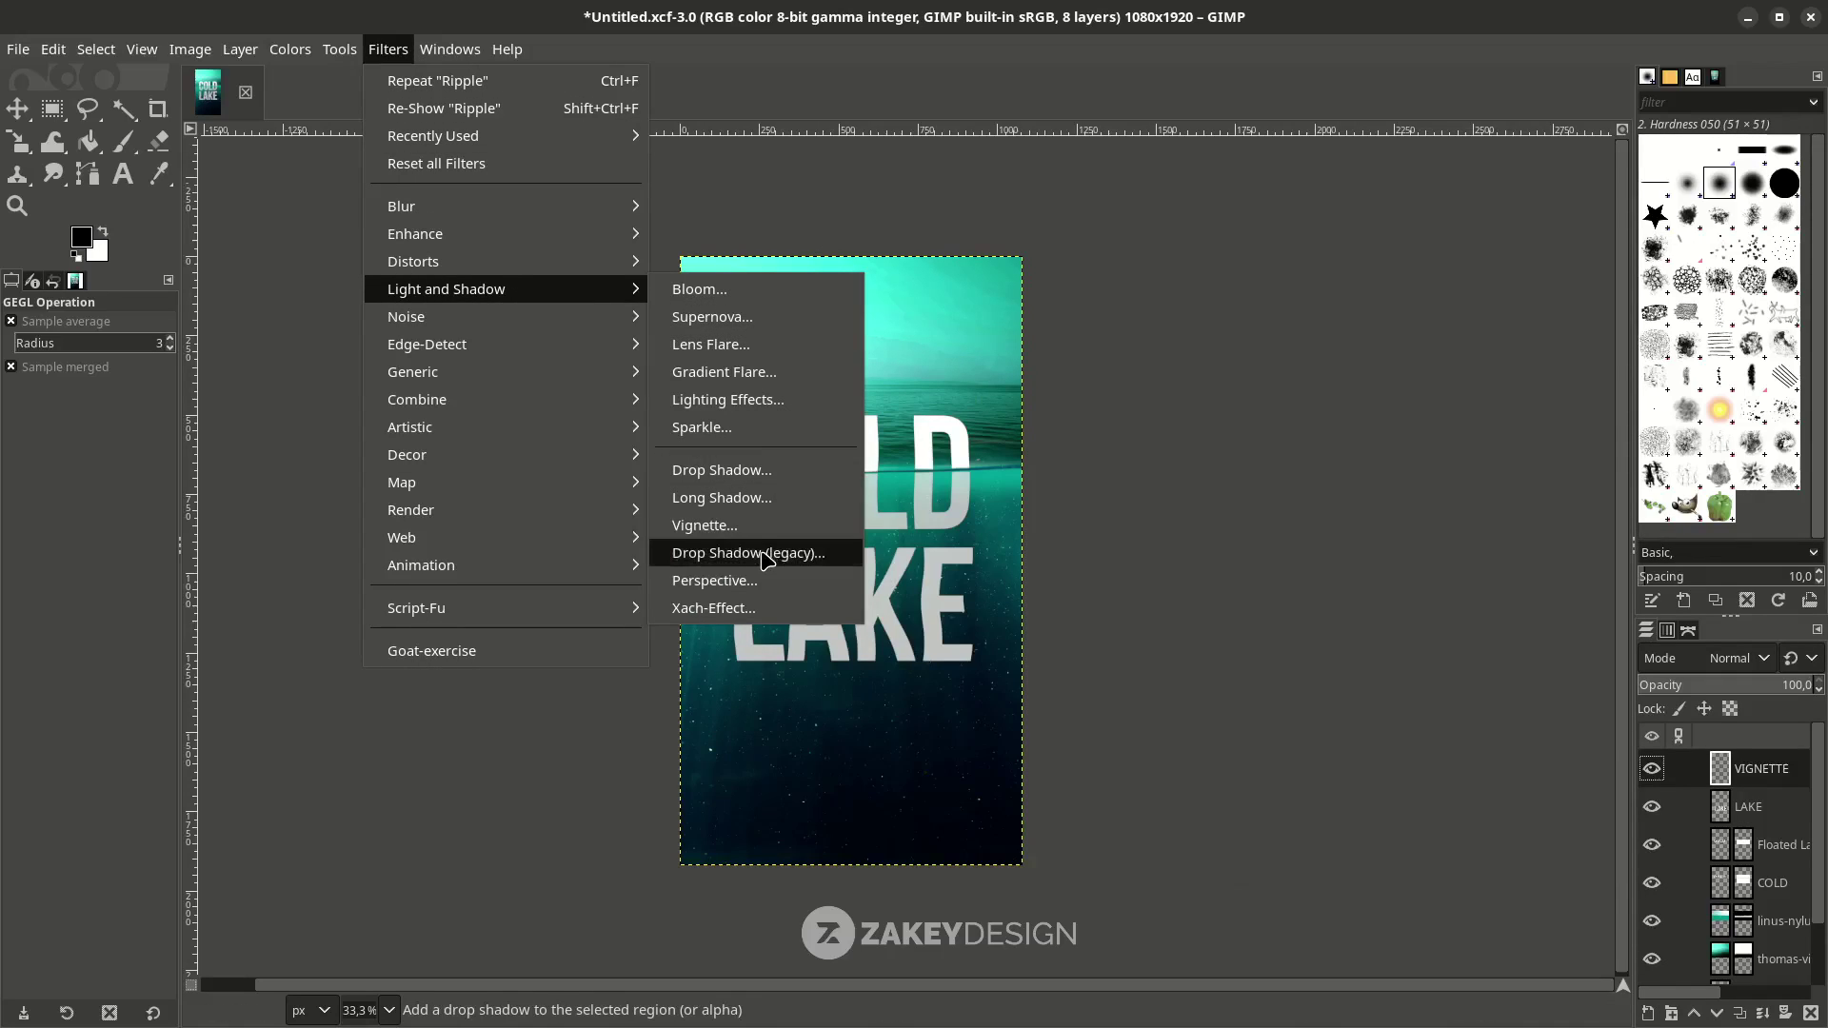
click(752, 526)
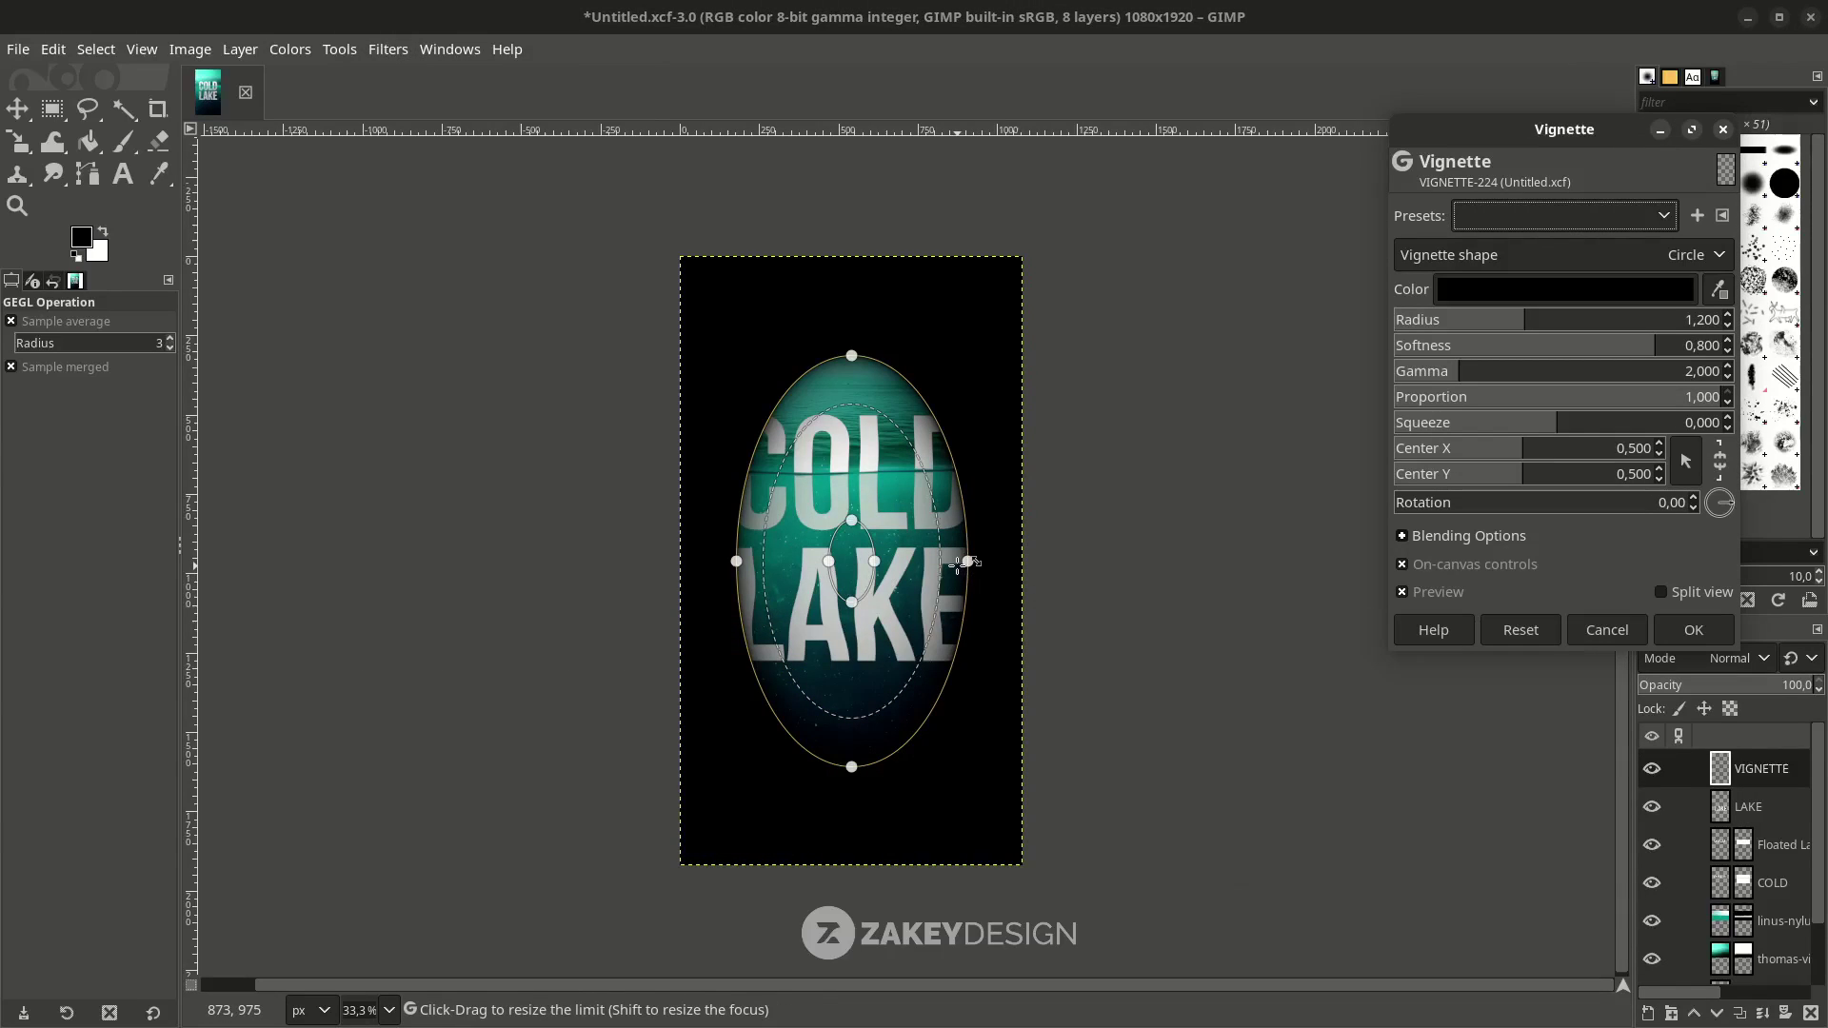
drag(969, 561, 1015, 562)
drag(851, 767, 851, 877)
drag(1019, 562, 1129, 561)
drag(851, 245, 851, 201)
Raise the vignette softness, enlarge its outer edge, and apply it.
drag(574, 560, 582, 561)
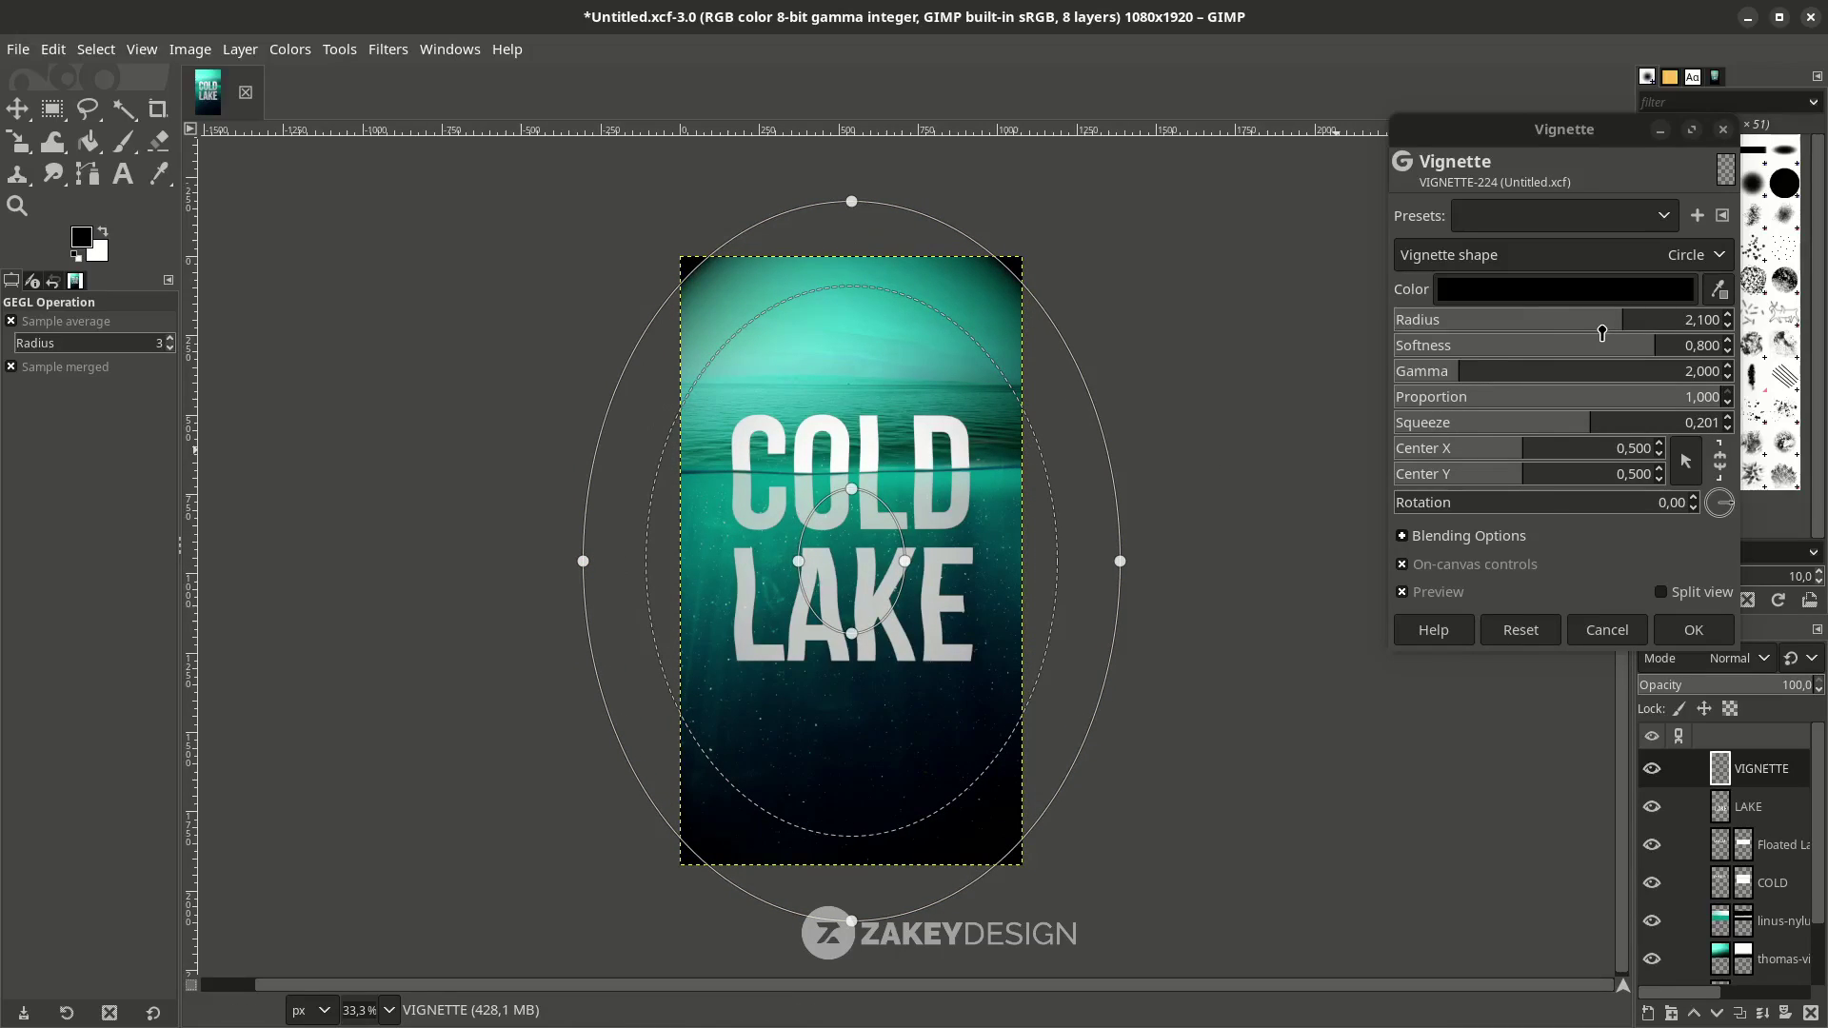
drag(1558, 349, 1639, 328)
drag(852, 176, 852, 160)
drag(1630, 345, 1686, 345)
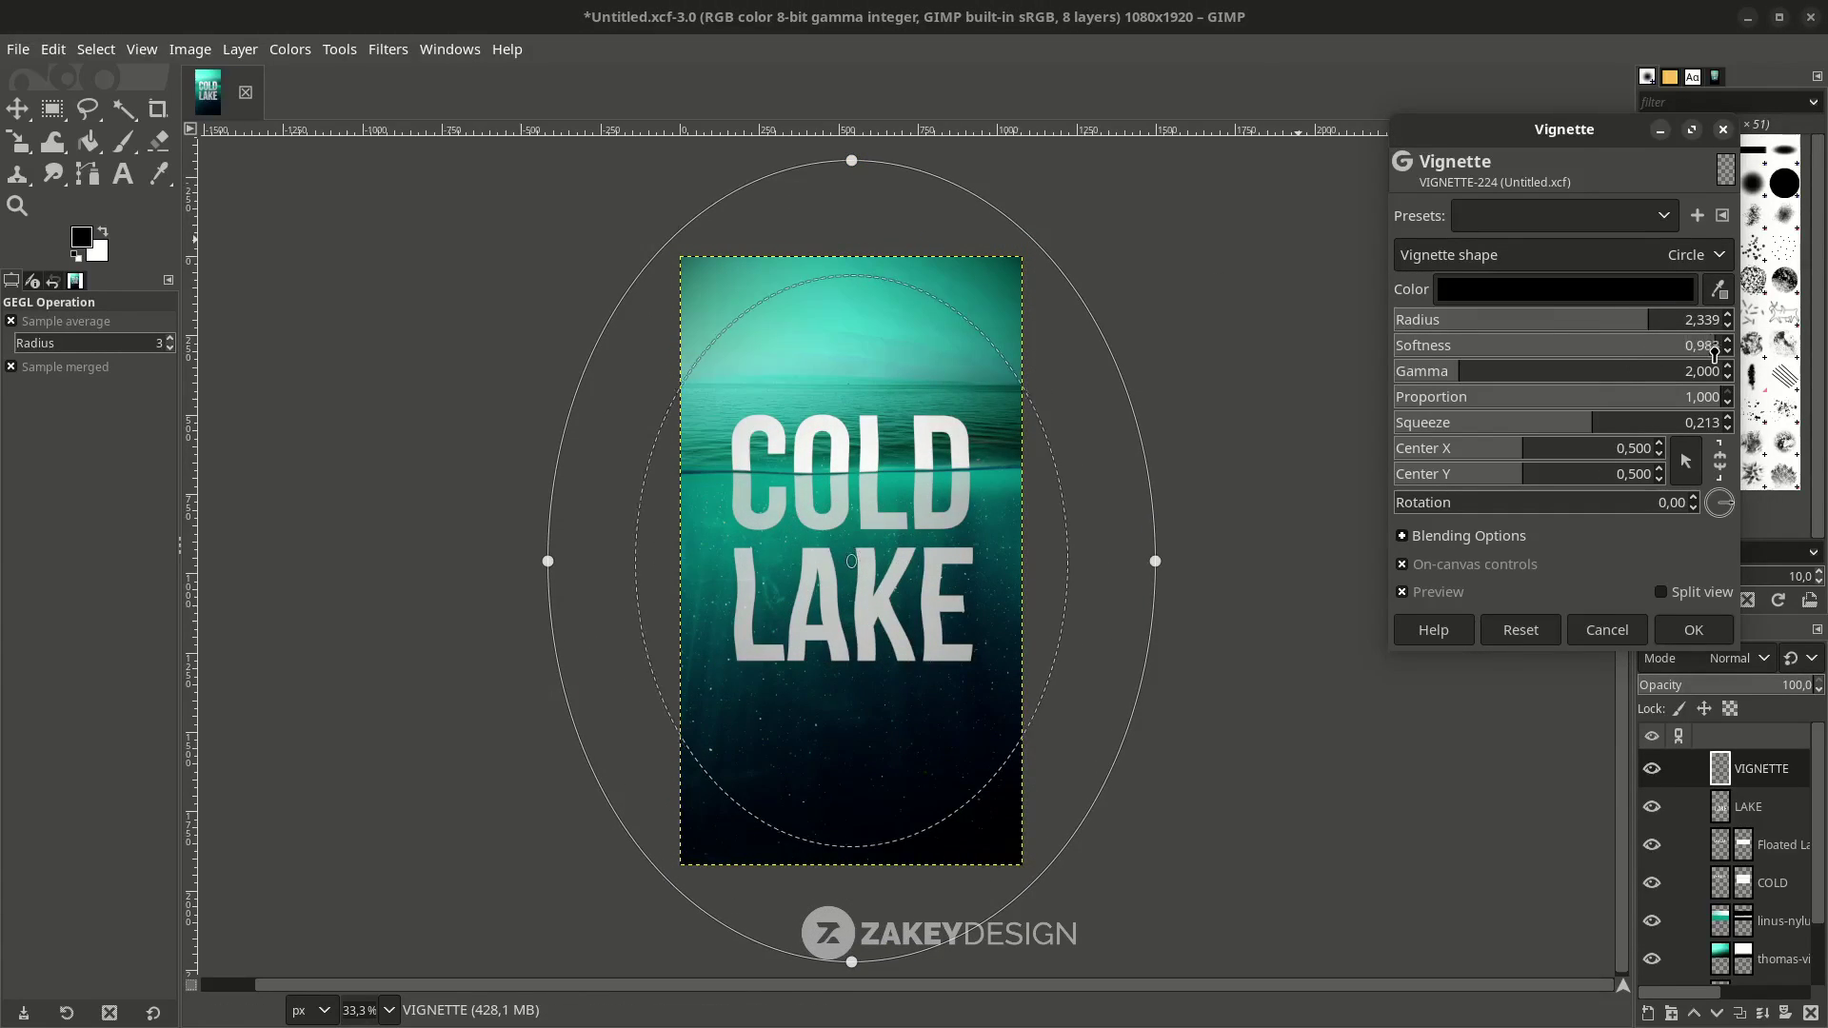
click(1697, 630)
scroll(1666, 810, down, 2)
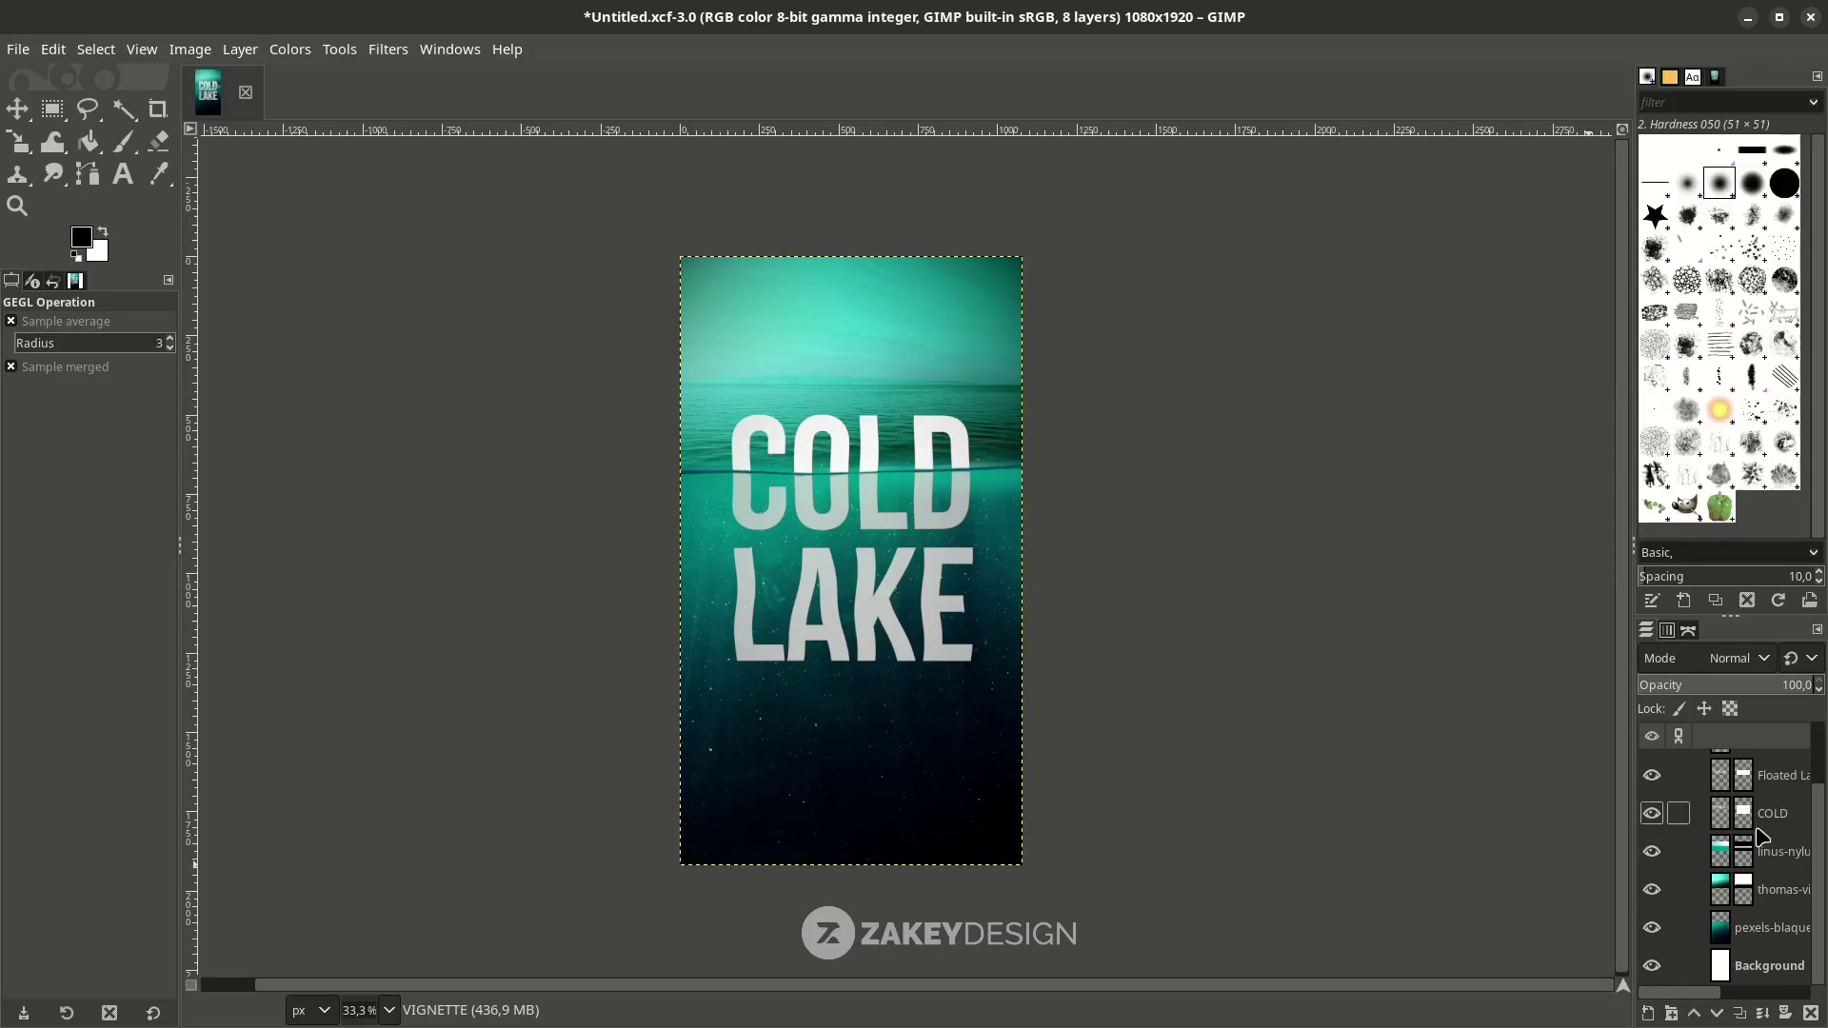
Add a new VIGNETTE2 layer above the pexels-blaque photo layer.
click(1714, 927)
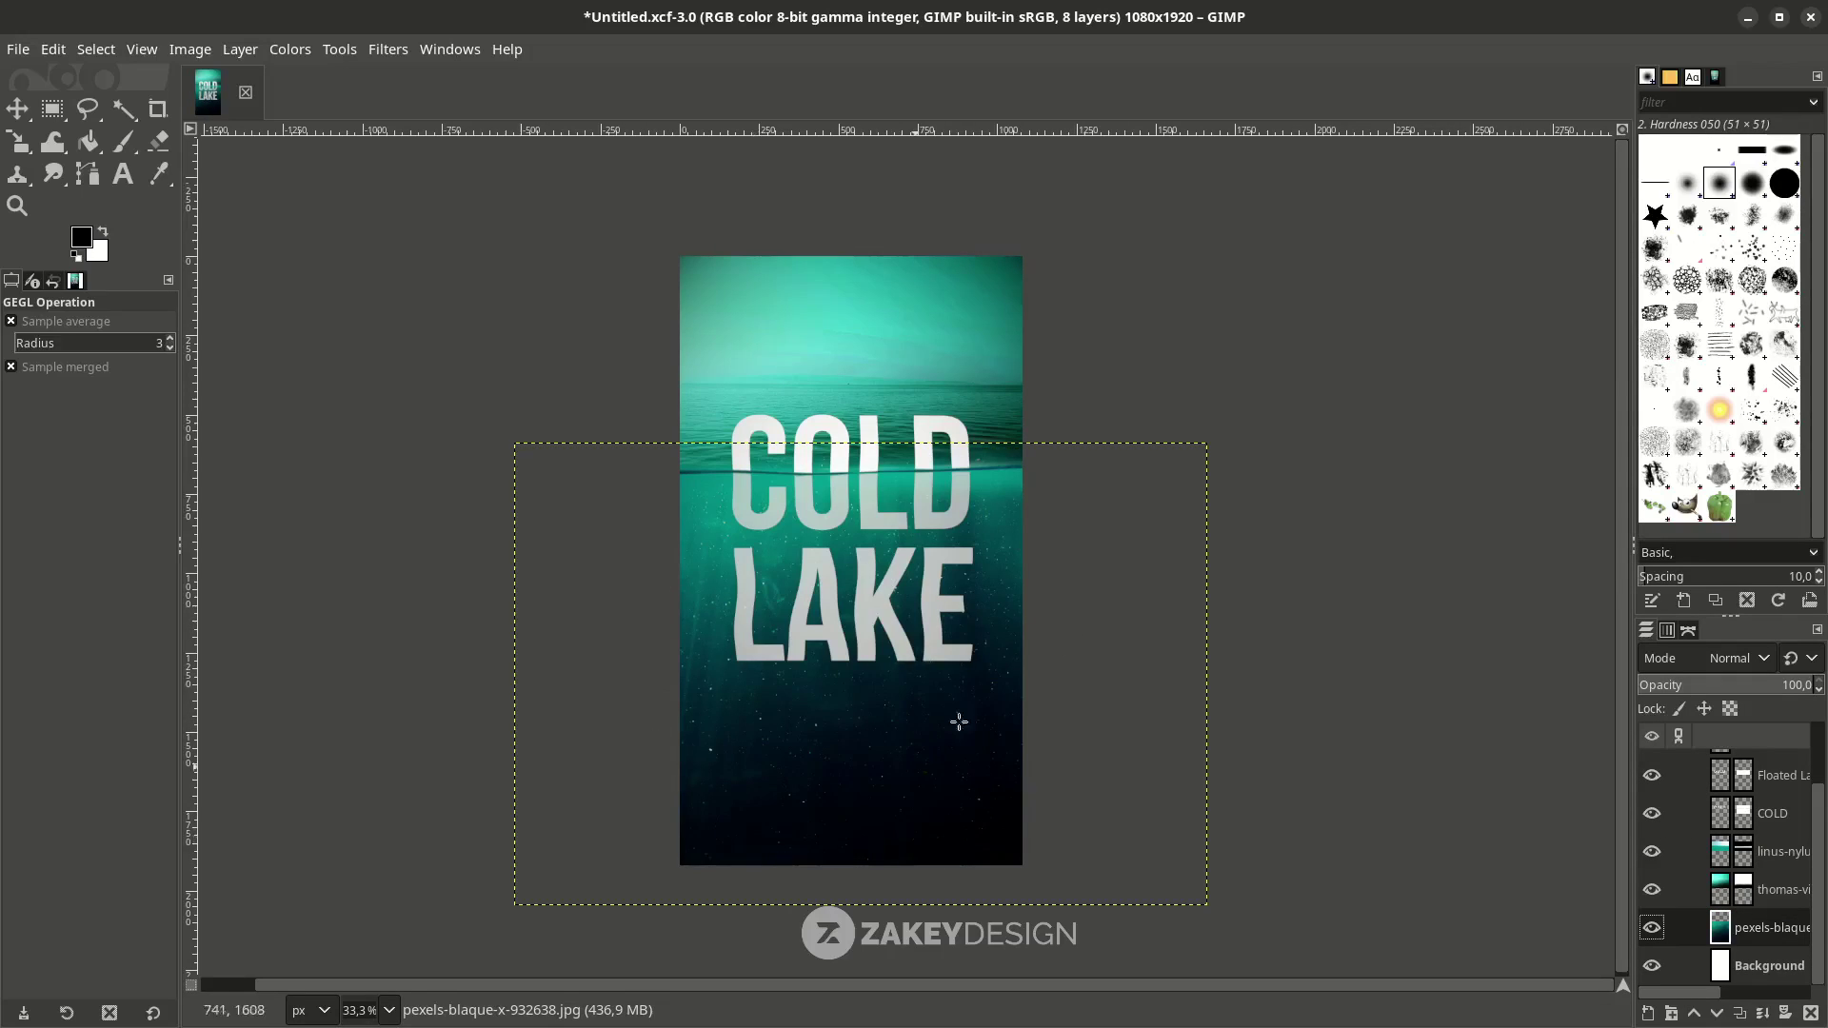
click(1646, 1017)
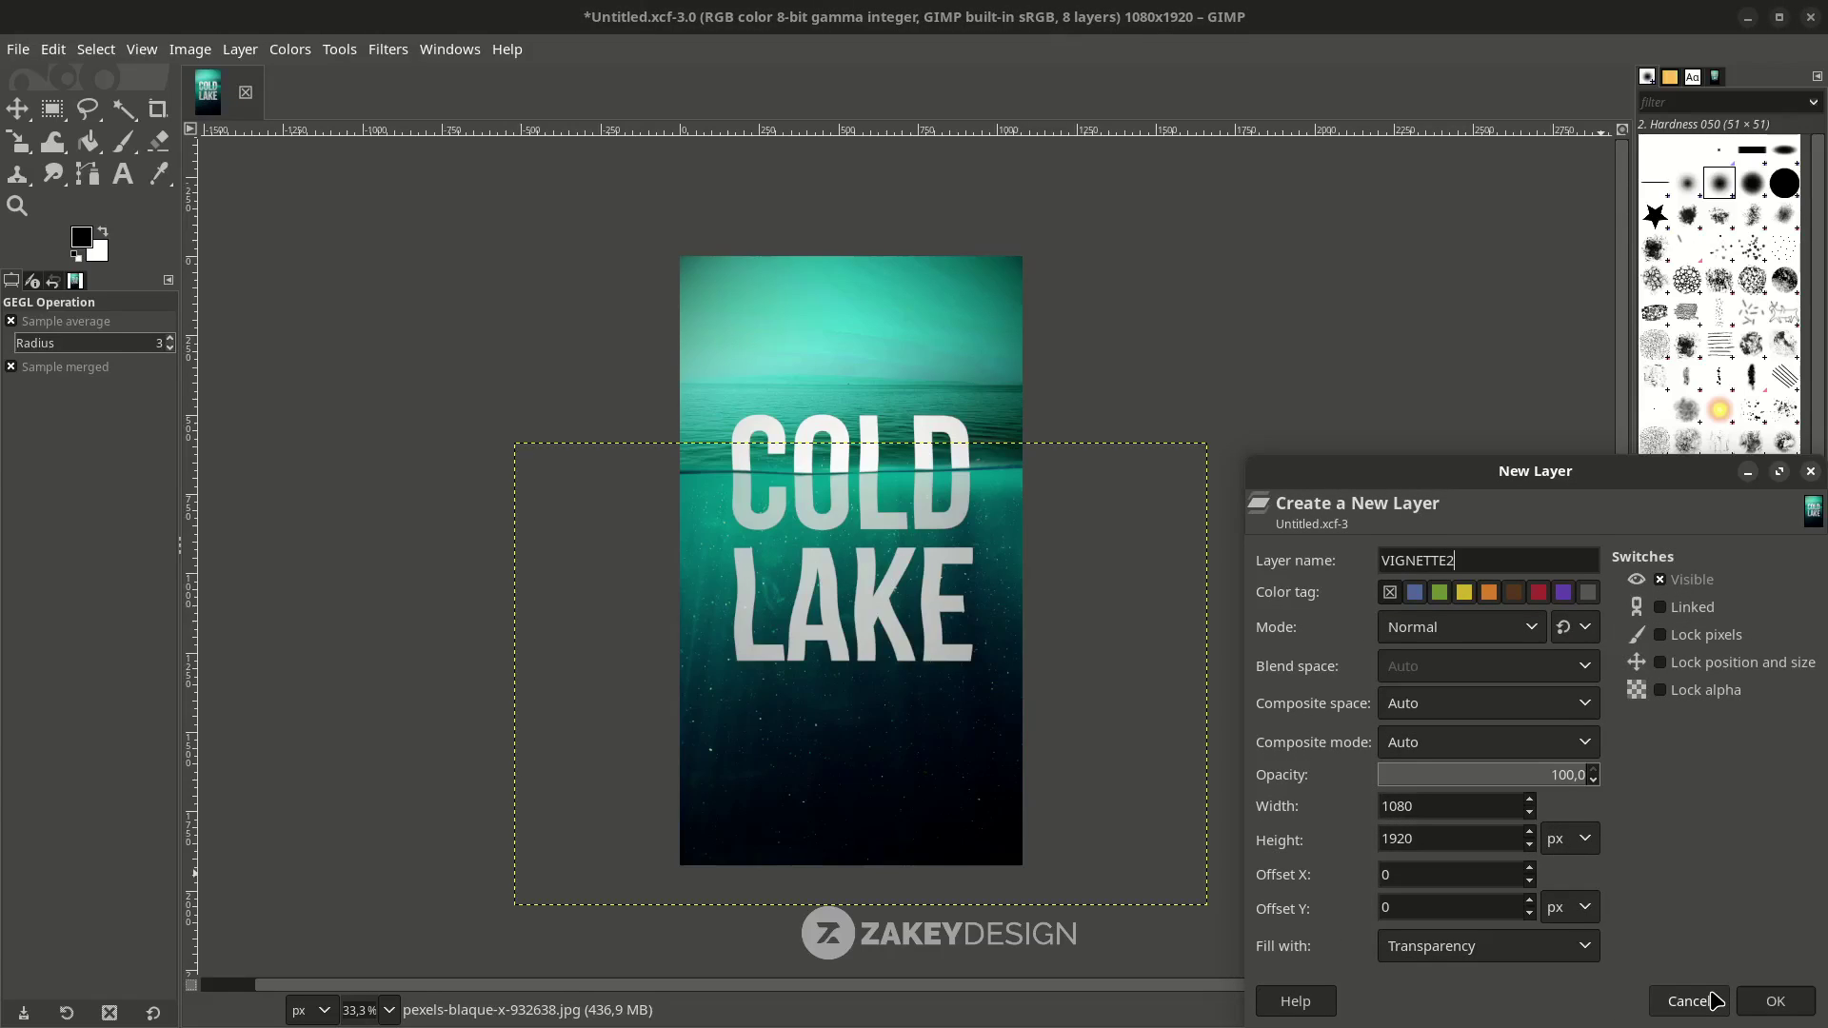
key(Return)
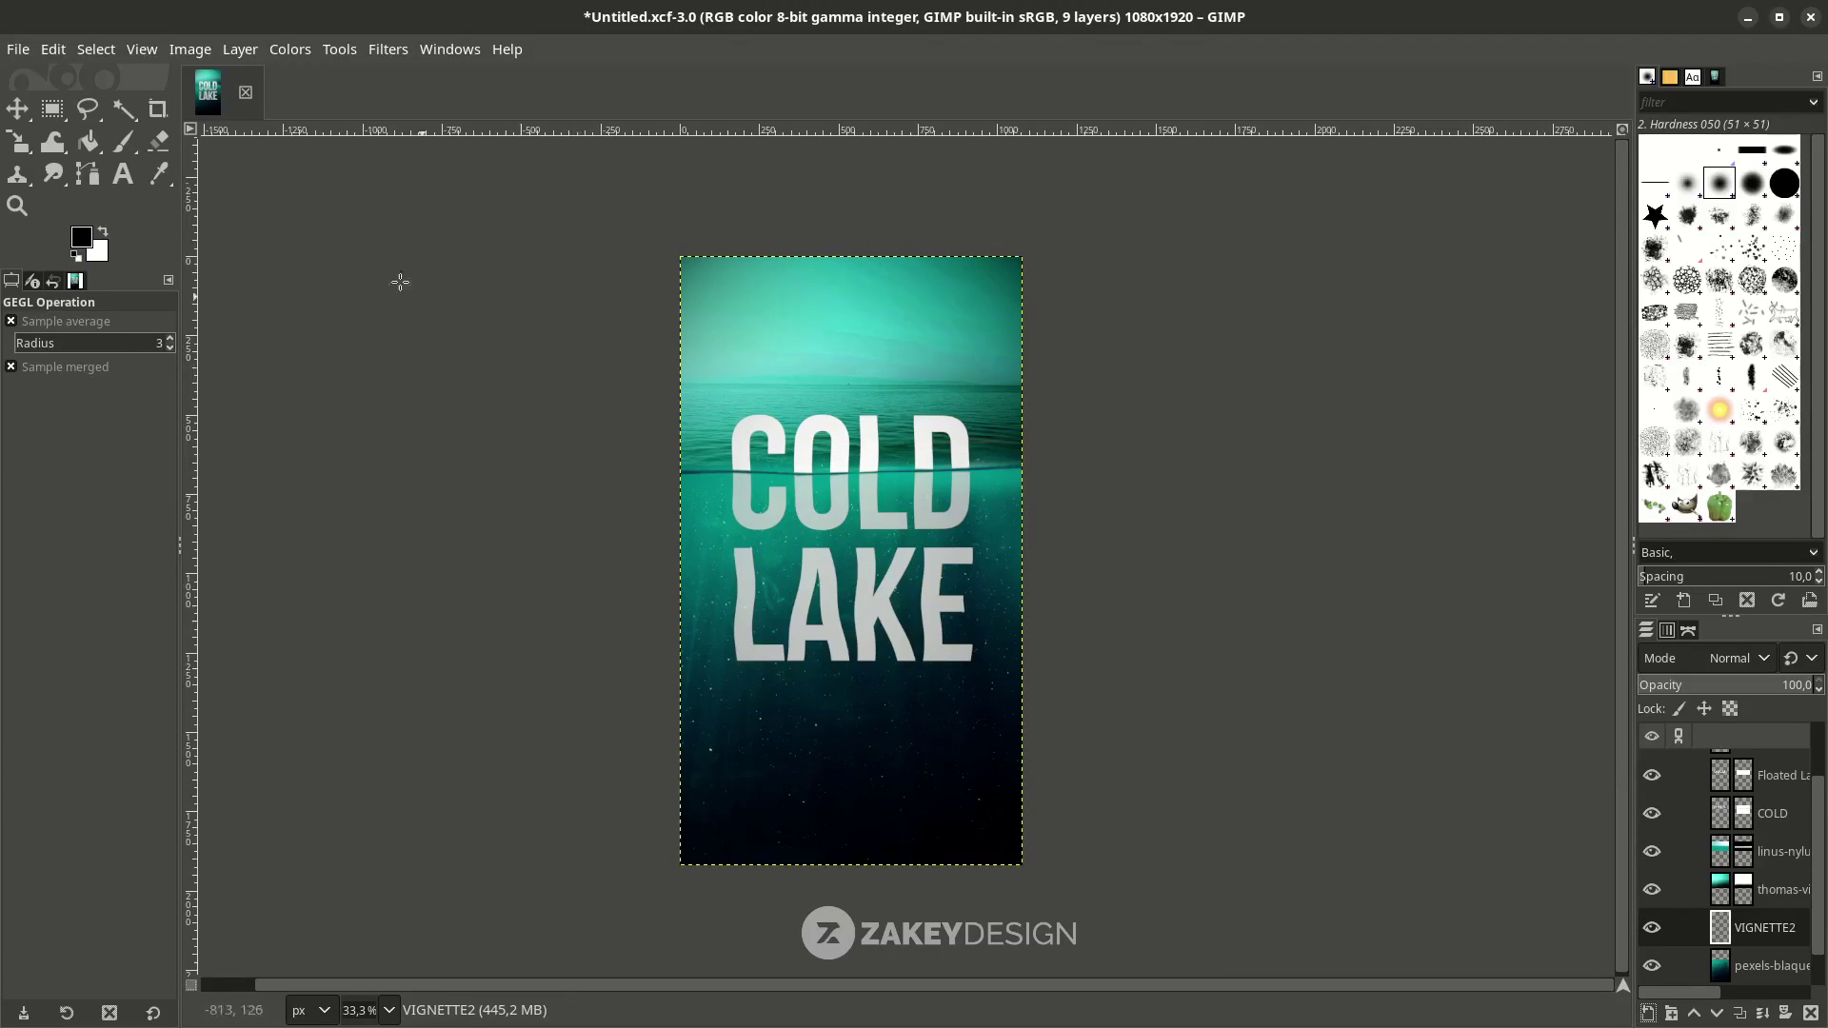
Set up a fully soft-edged Paintbrush at 958 px.
click(122, 140)
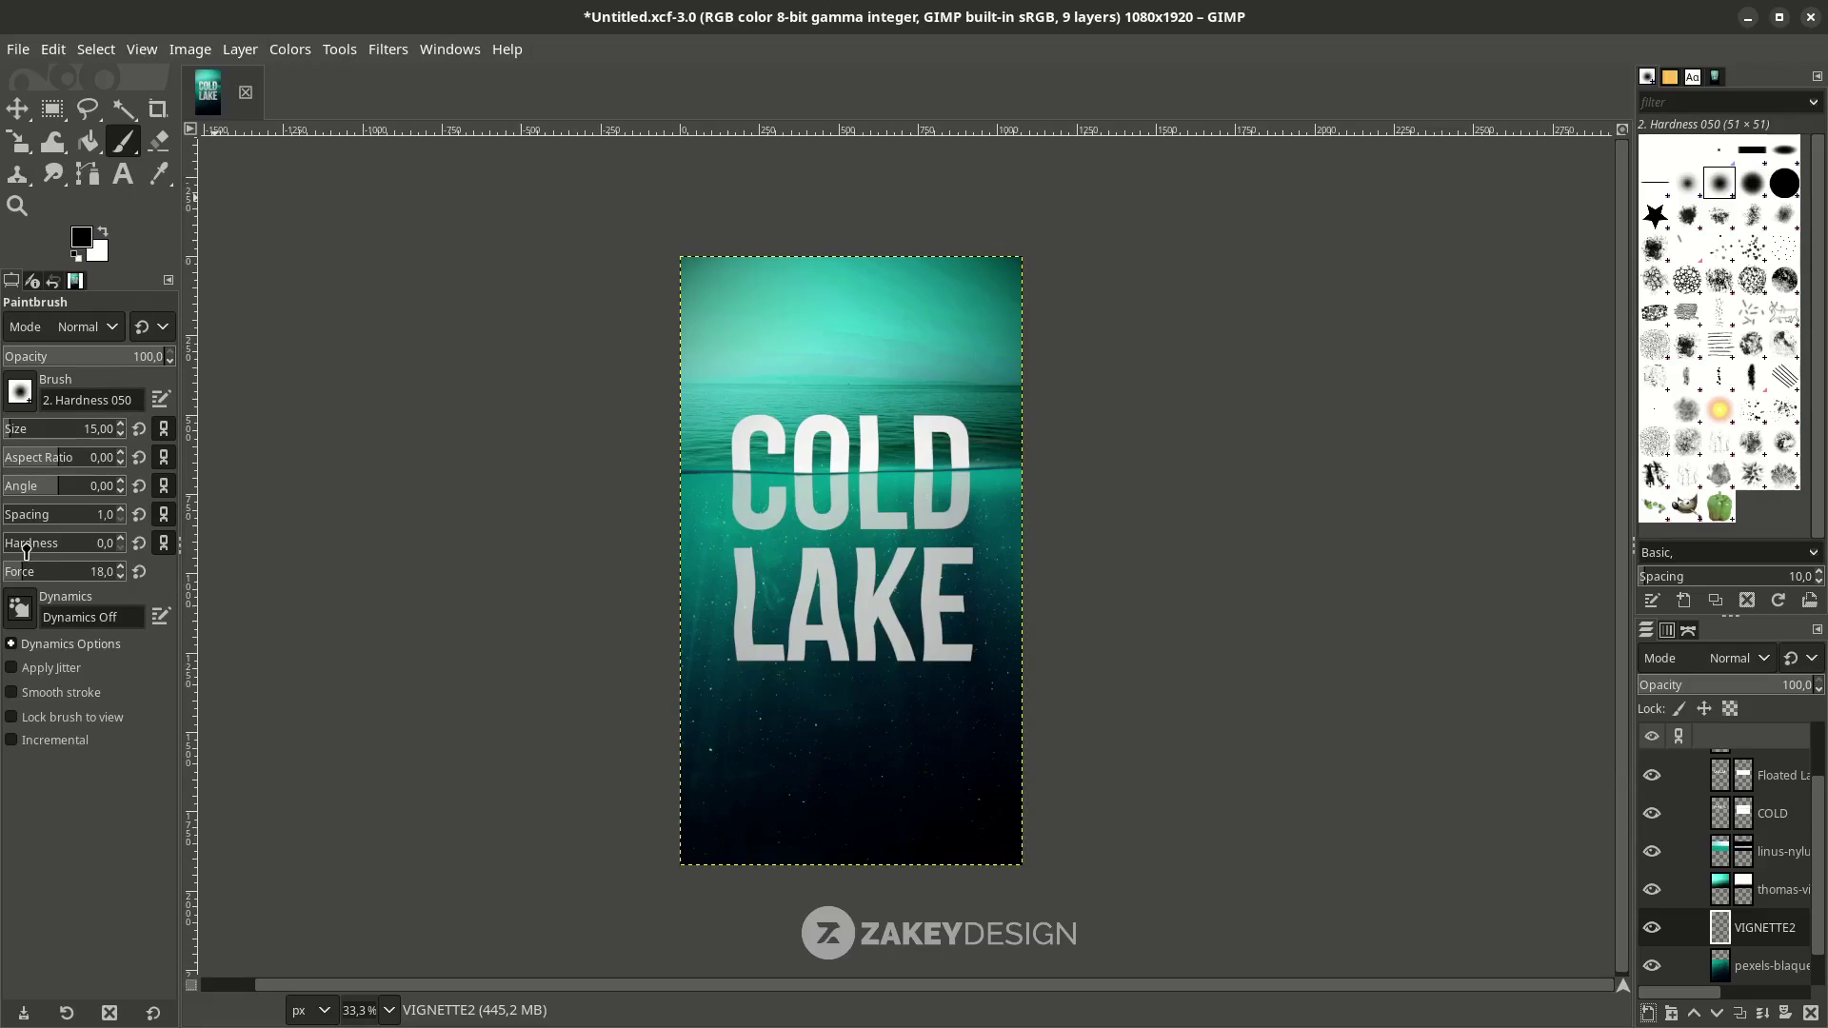
drag(26, 551, 3, 542)
drag(78, 425, 116, 425)
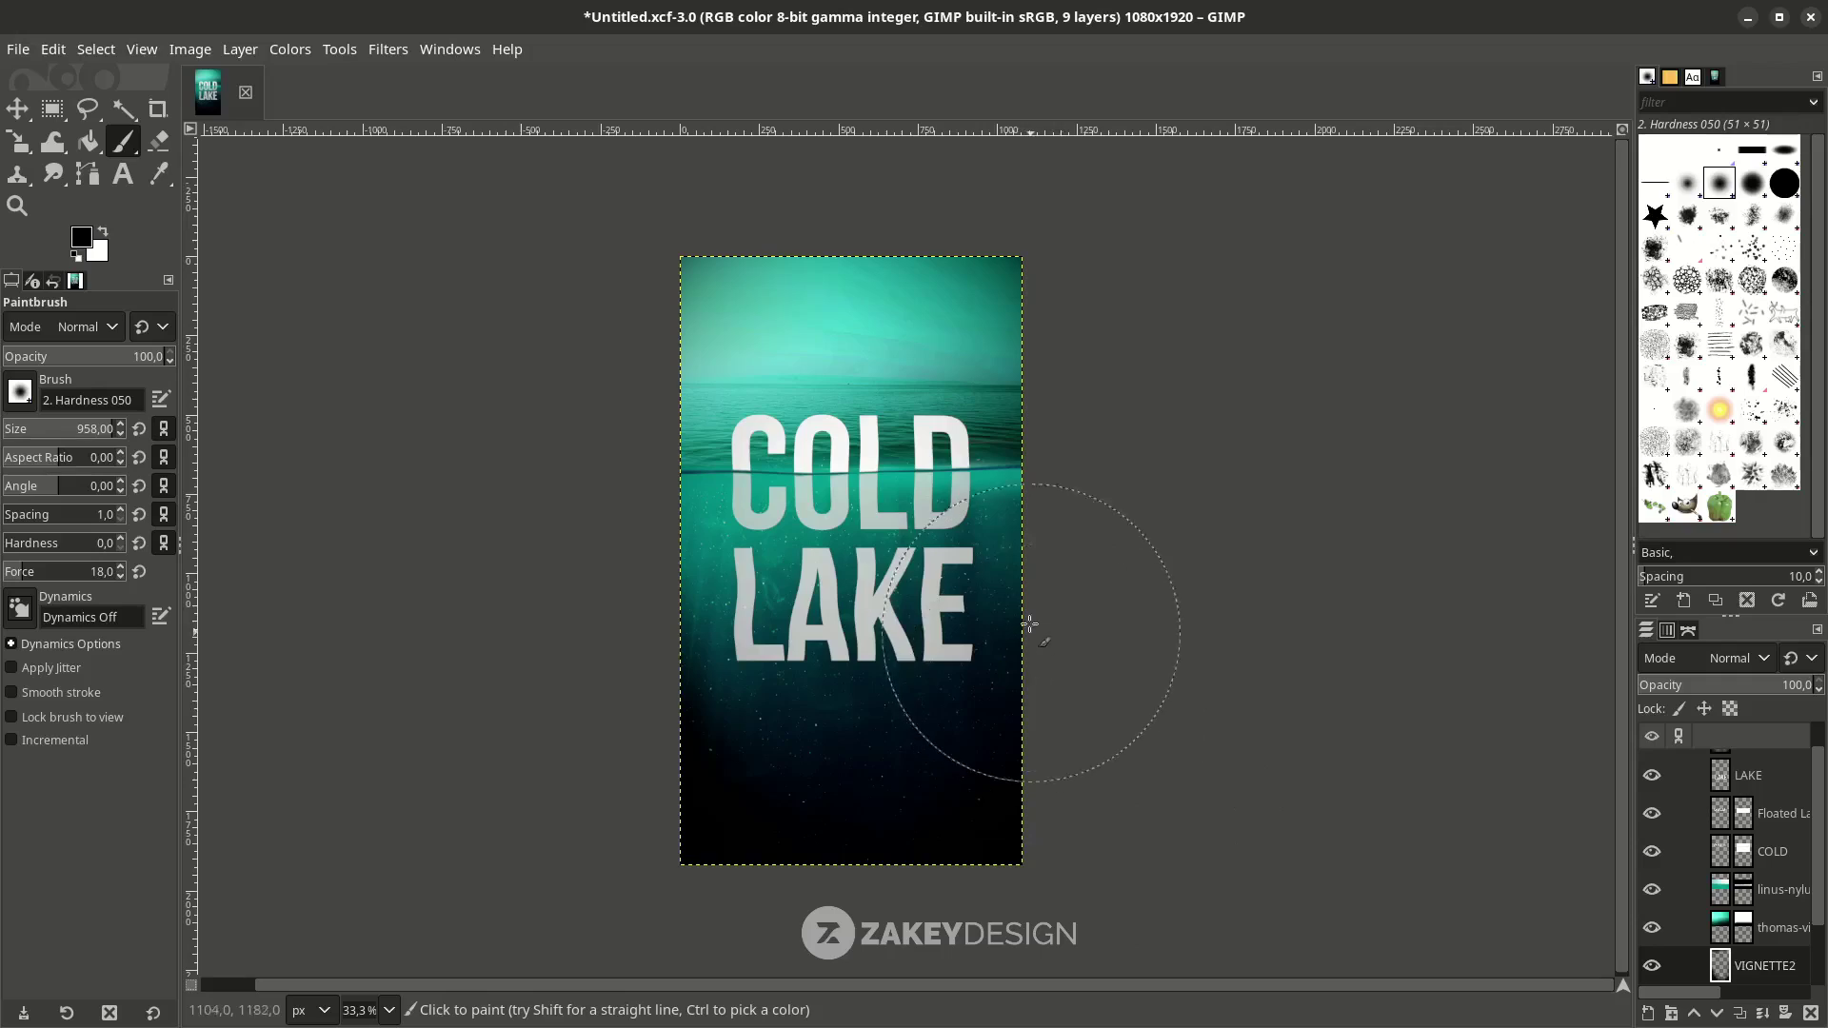
scroll(1769, 903, down, 1)
Lower VIGNETTE2's opacity to 53% and save Untitled.xcf.
click(1763, 933)
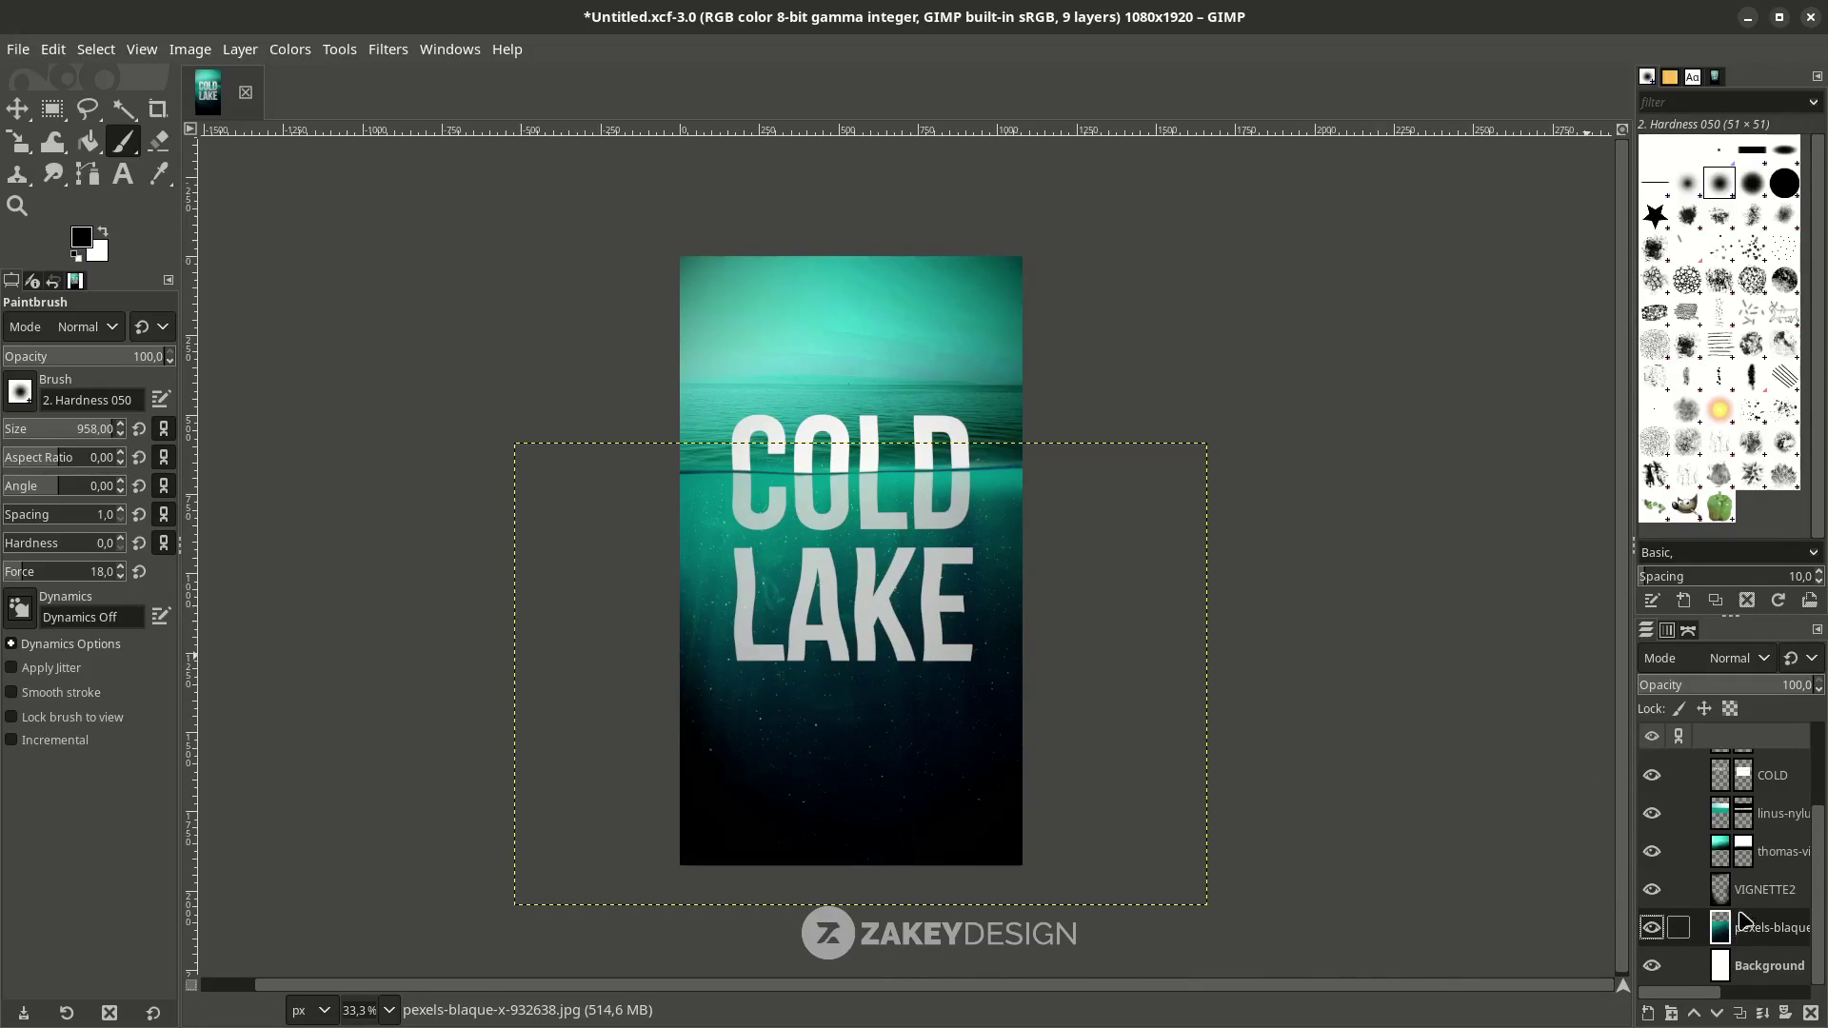
click(1751, 891)
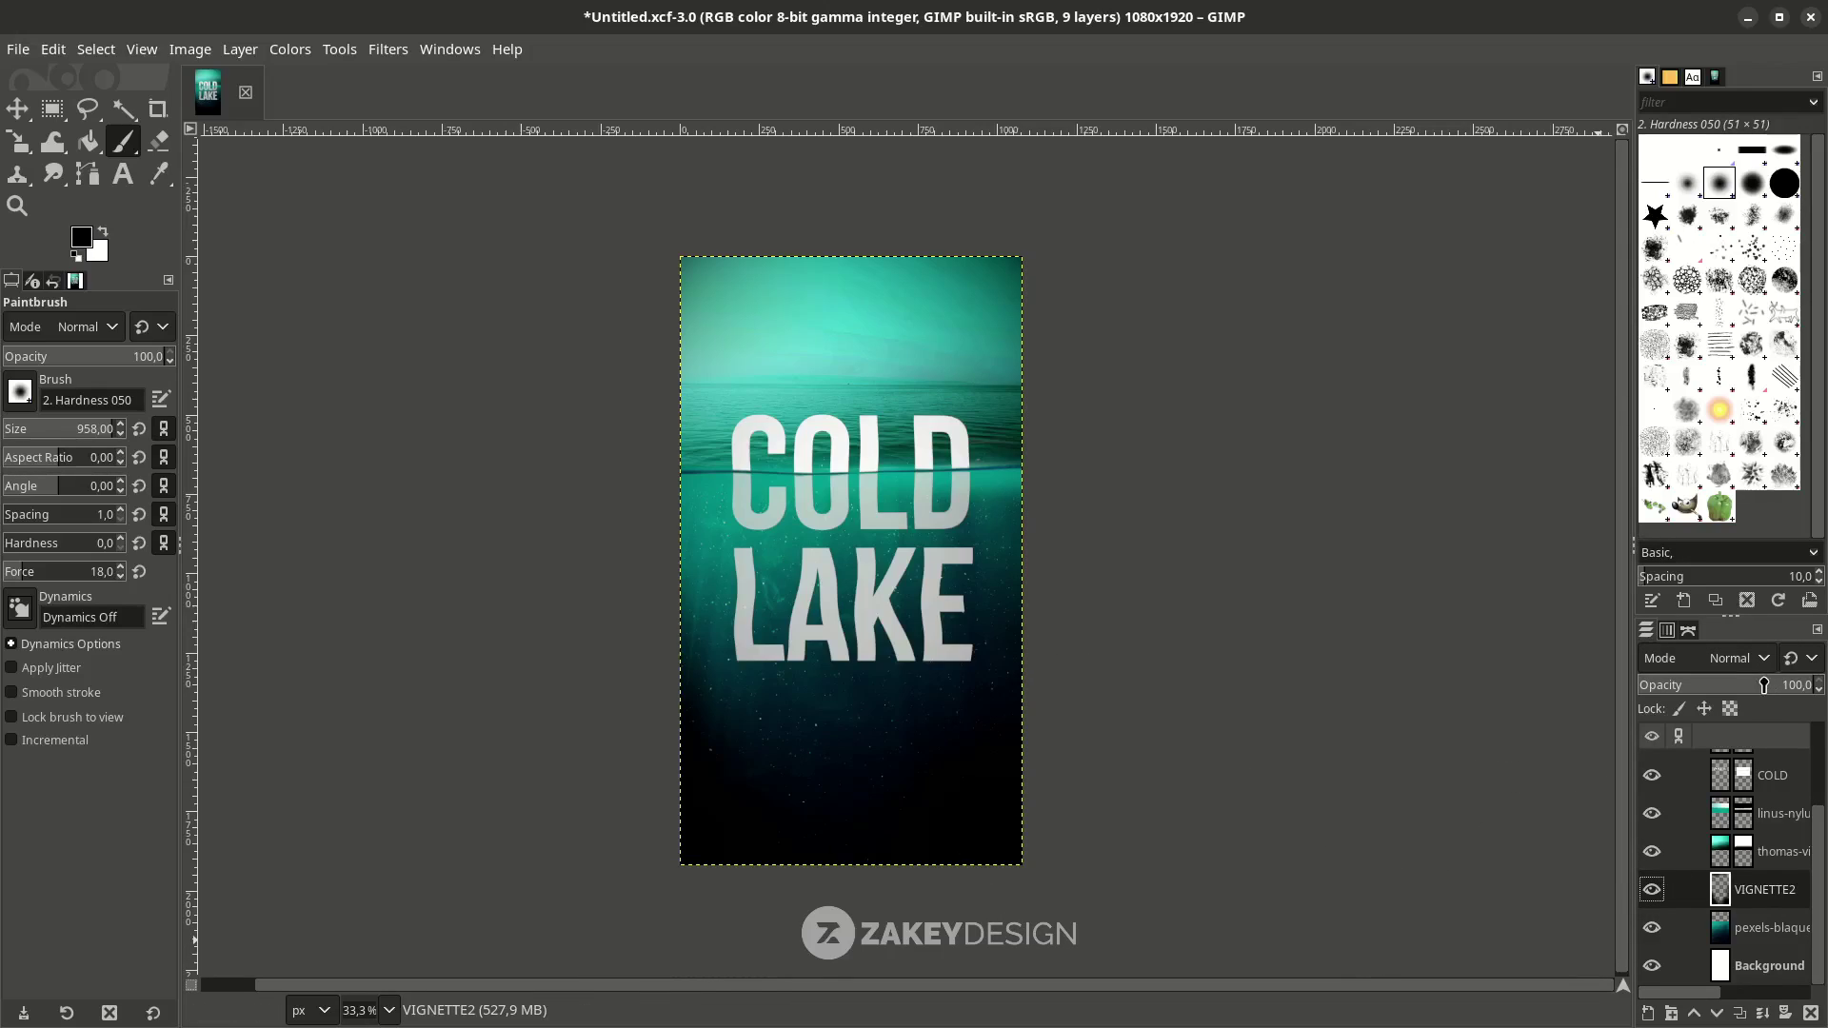
drag(1764, 685, 1782, 685)
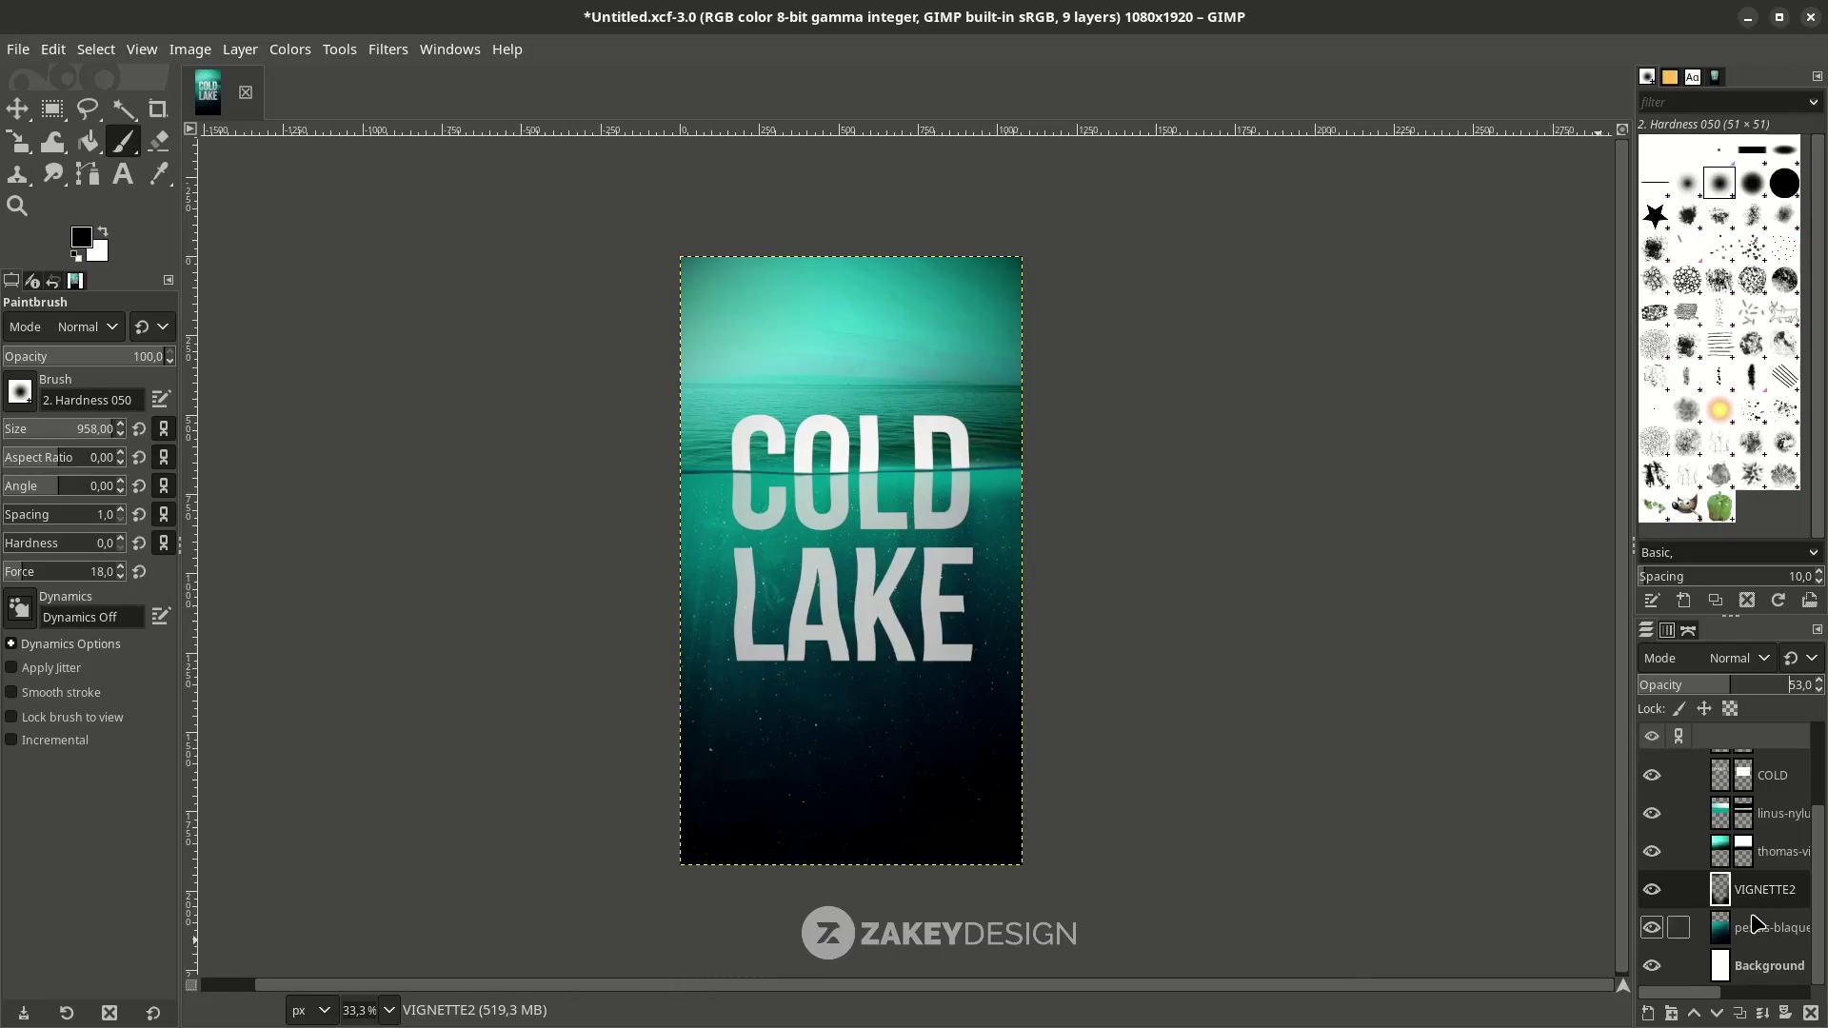
key(ctrl+s)
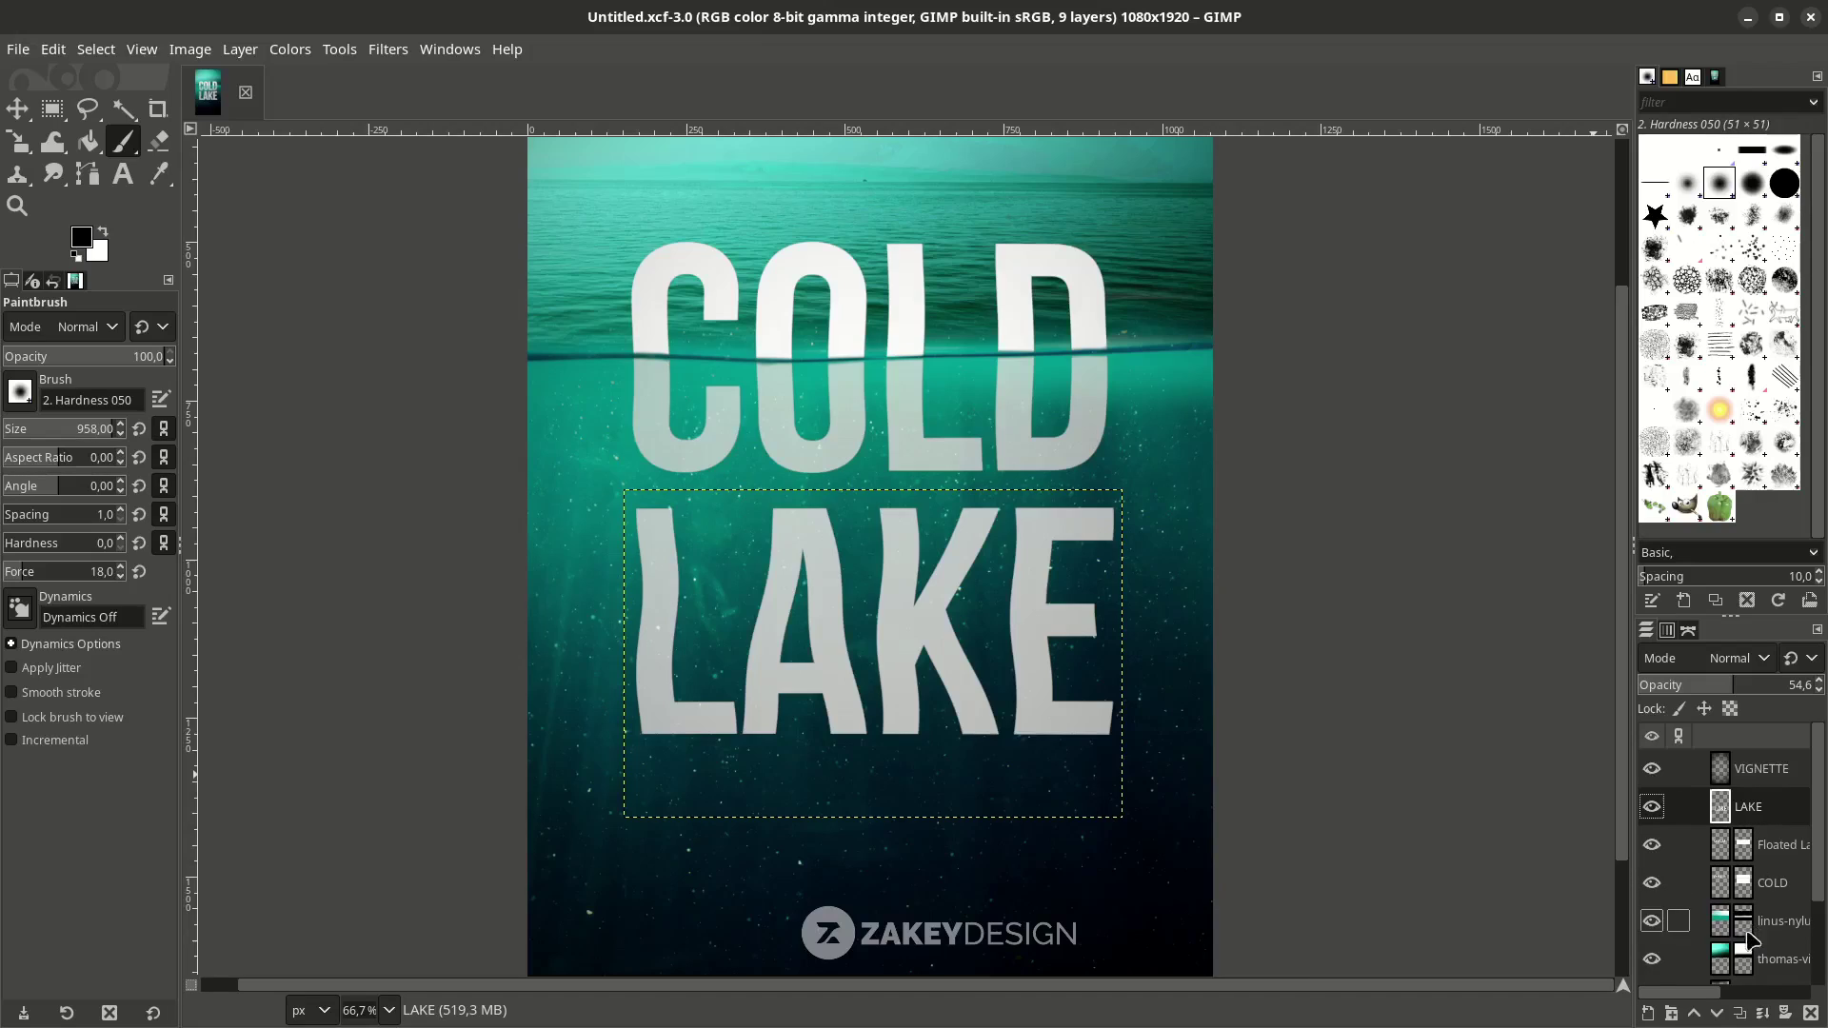
Duplicate LAKE as LAKE #1 and give it a heavy 72.97 Gaussian blur.
click(1739, 1013)
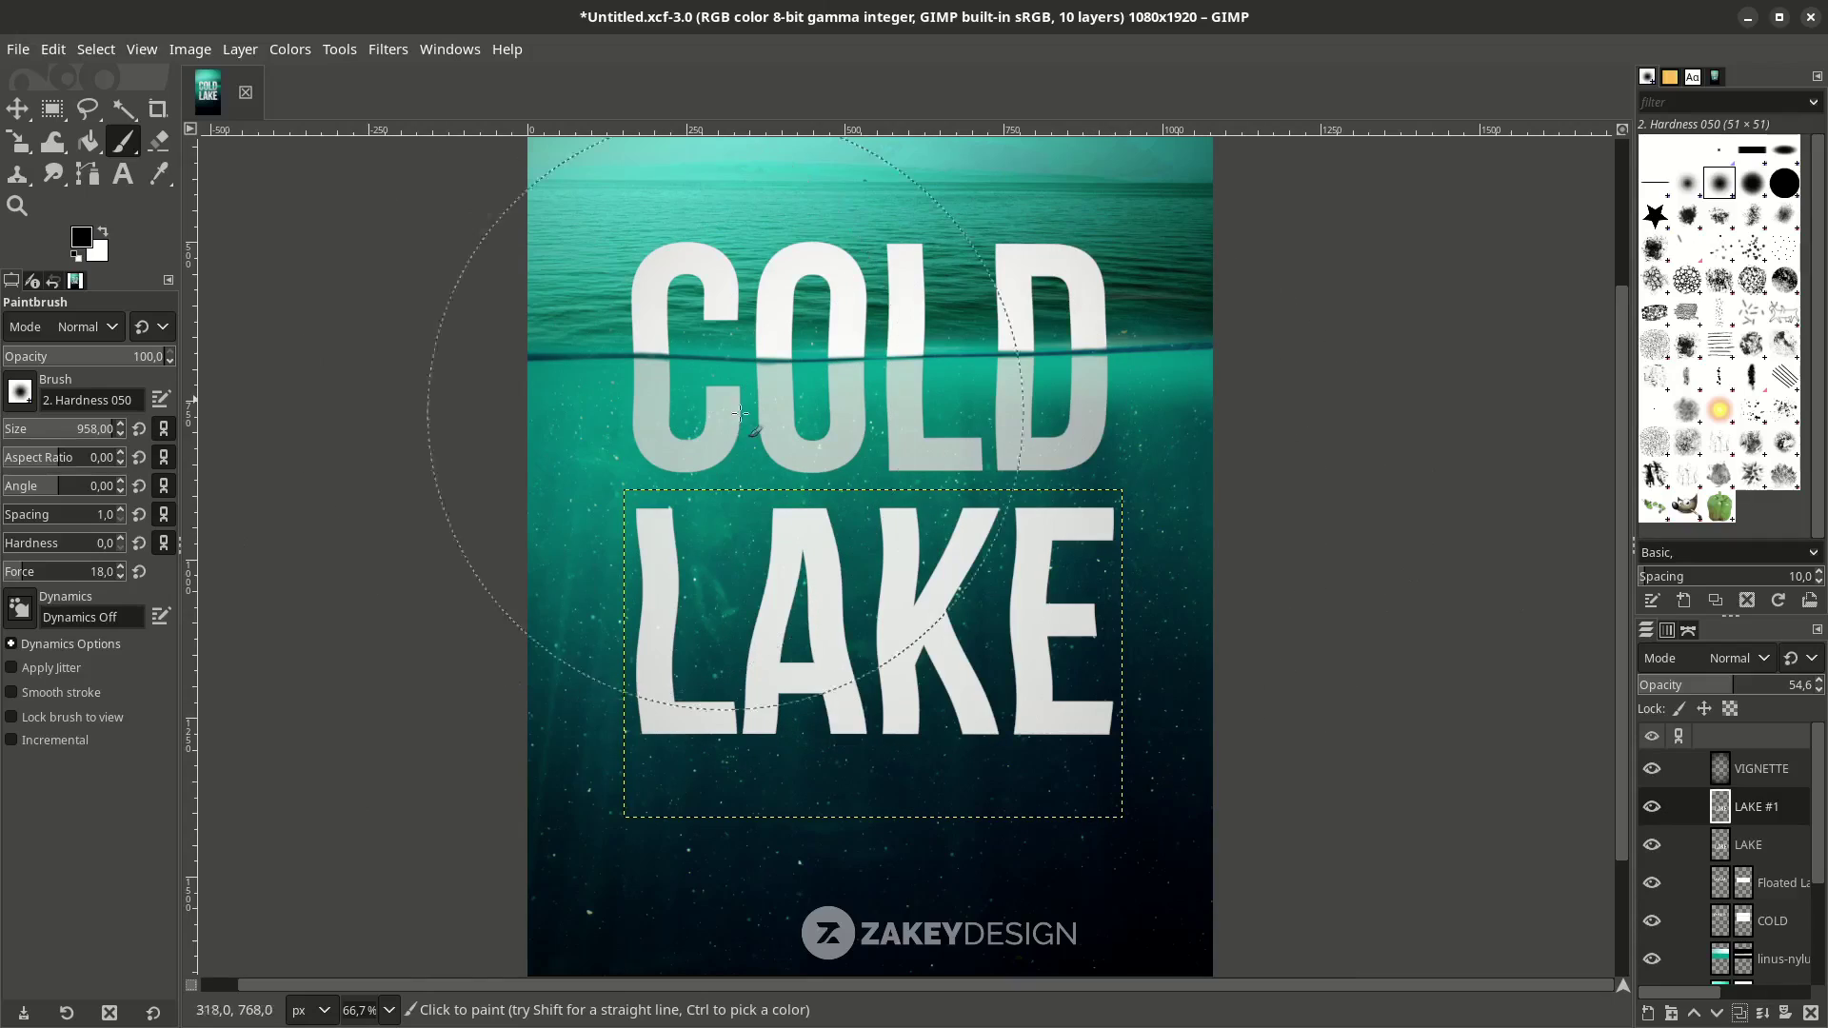
click(389, 50)
mouse_move(482, 209)
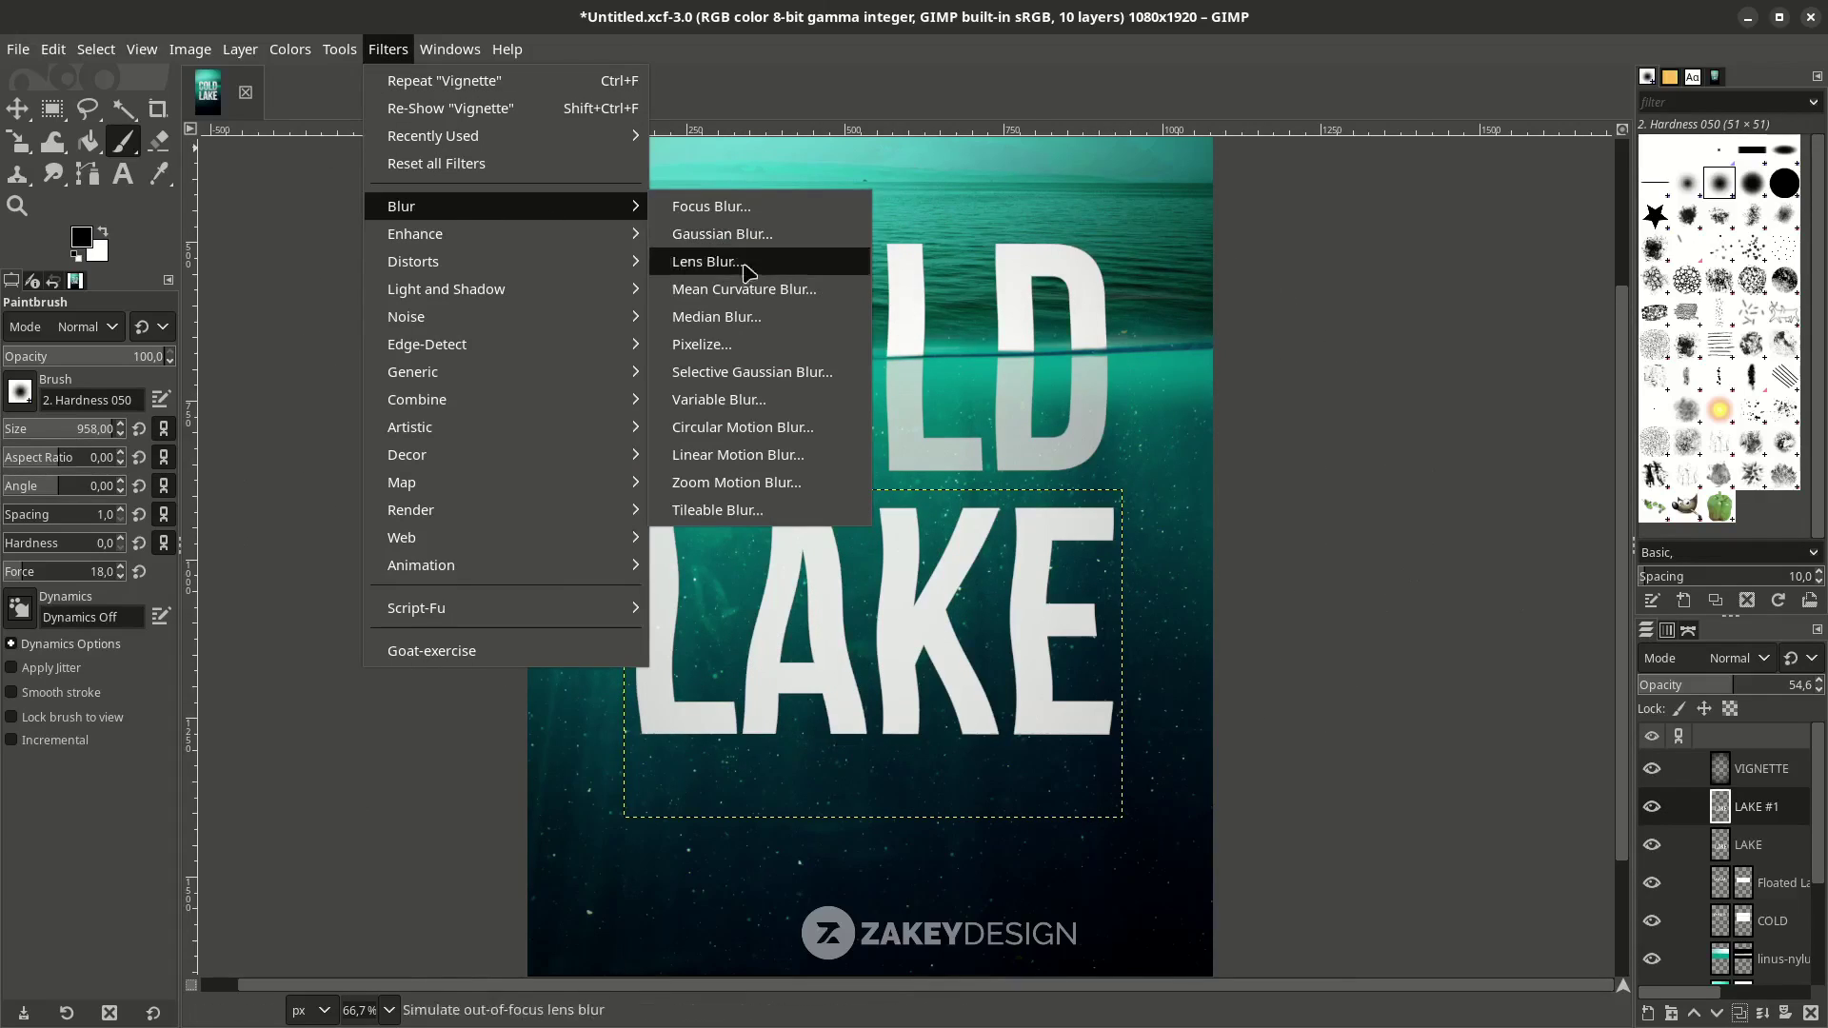
click(748, 239)
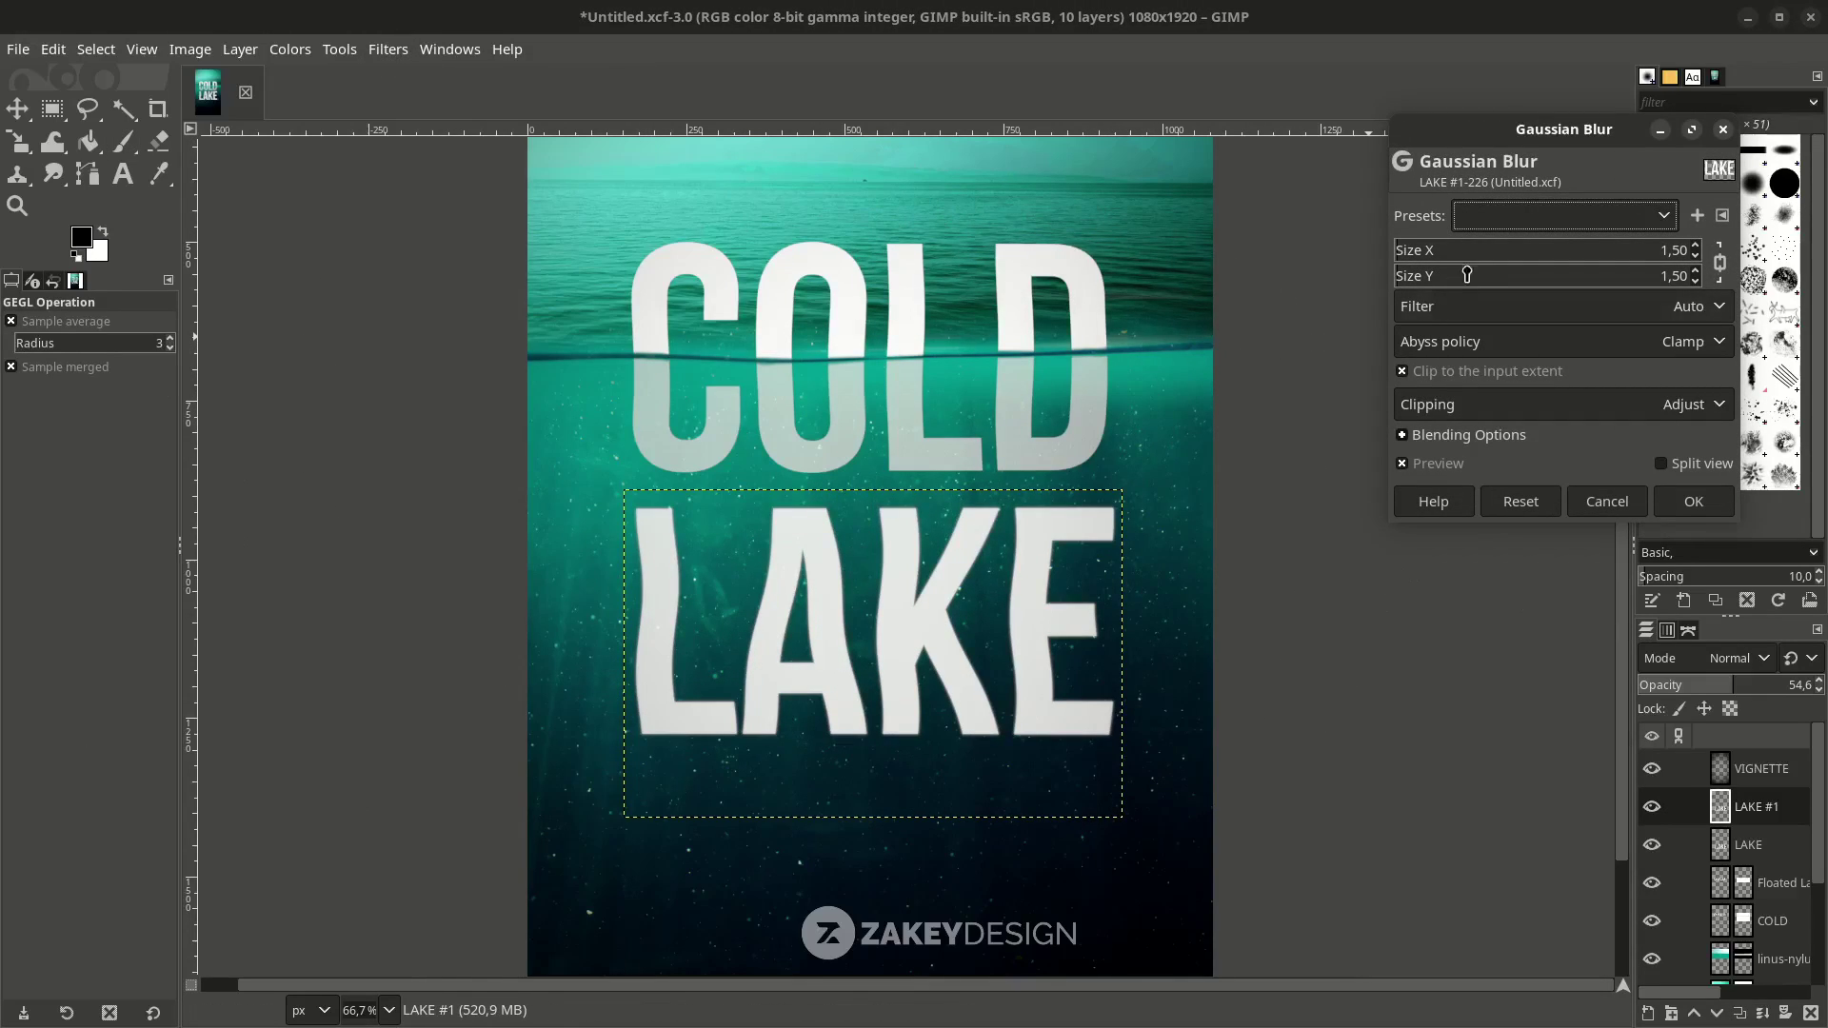
drag(1467, 275, 1609, 262)
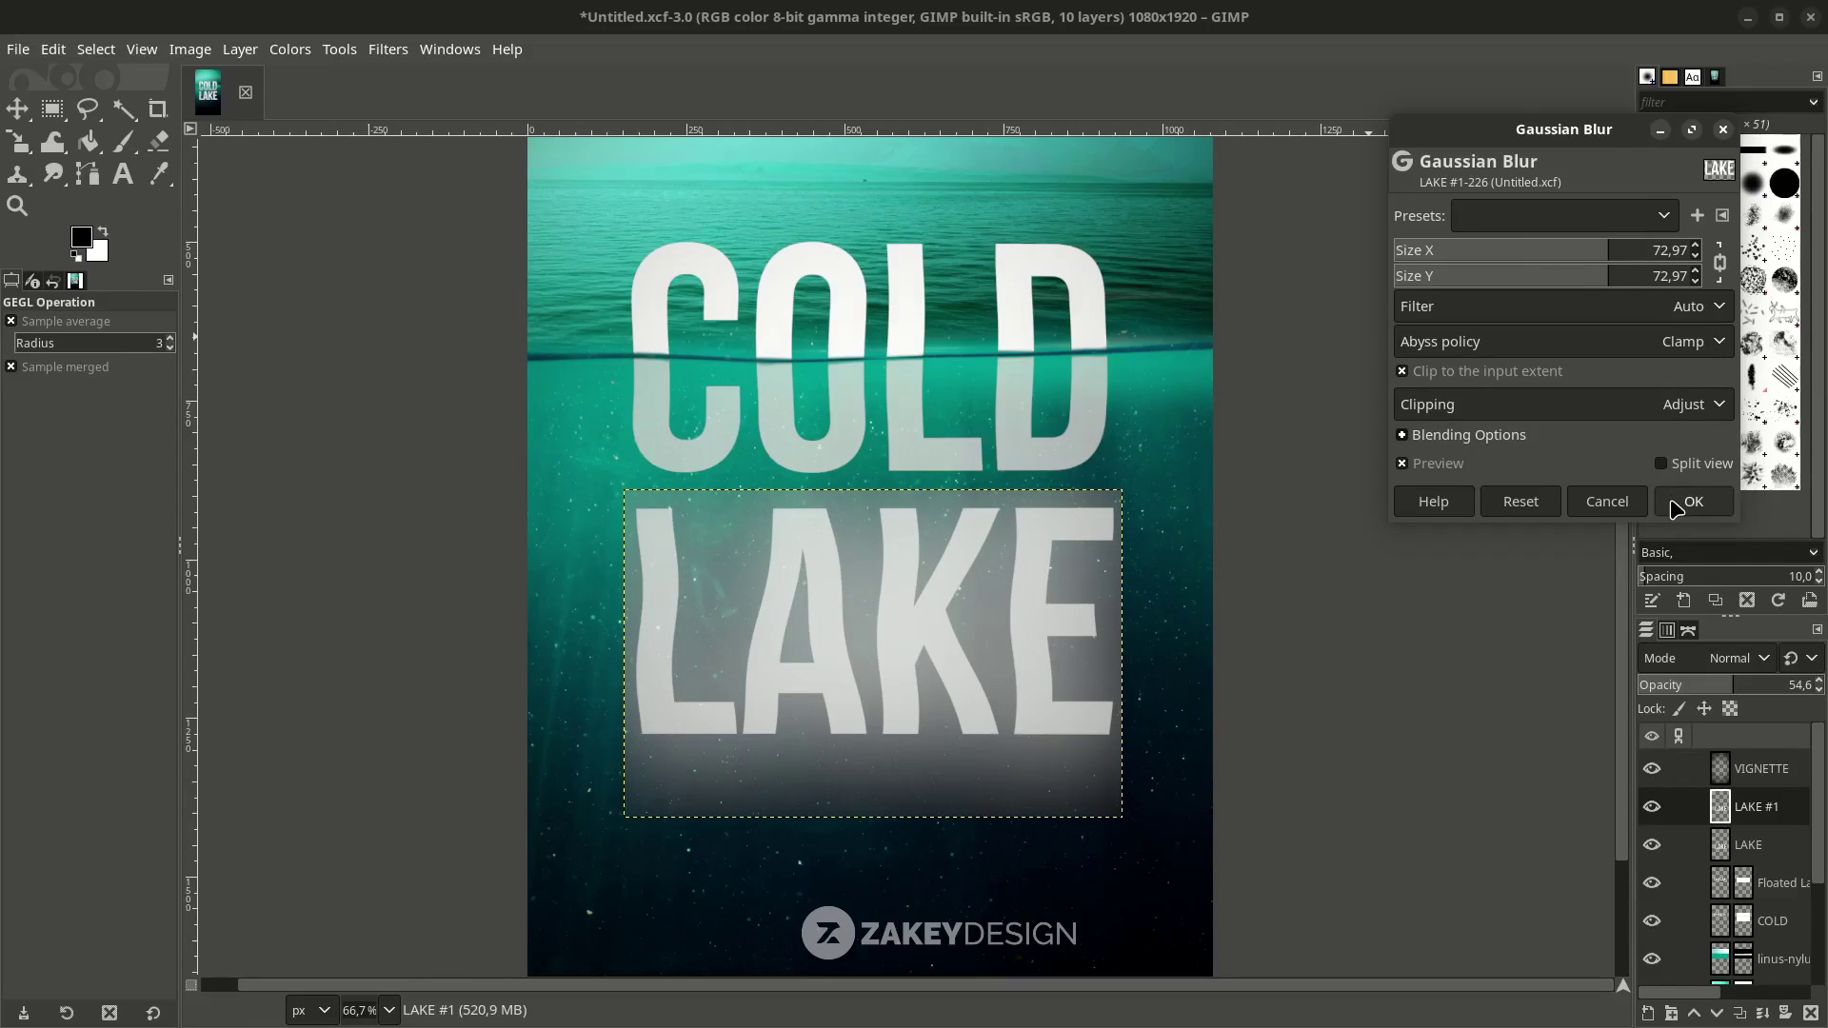
click(1678, 509)
Check the LAKE and Floated Layer entries, then reselect LAKE #1.
click(1751, 844)
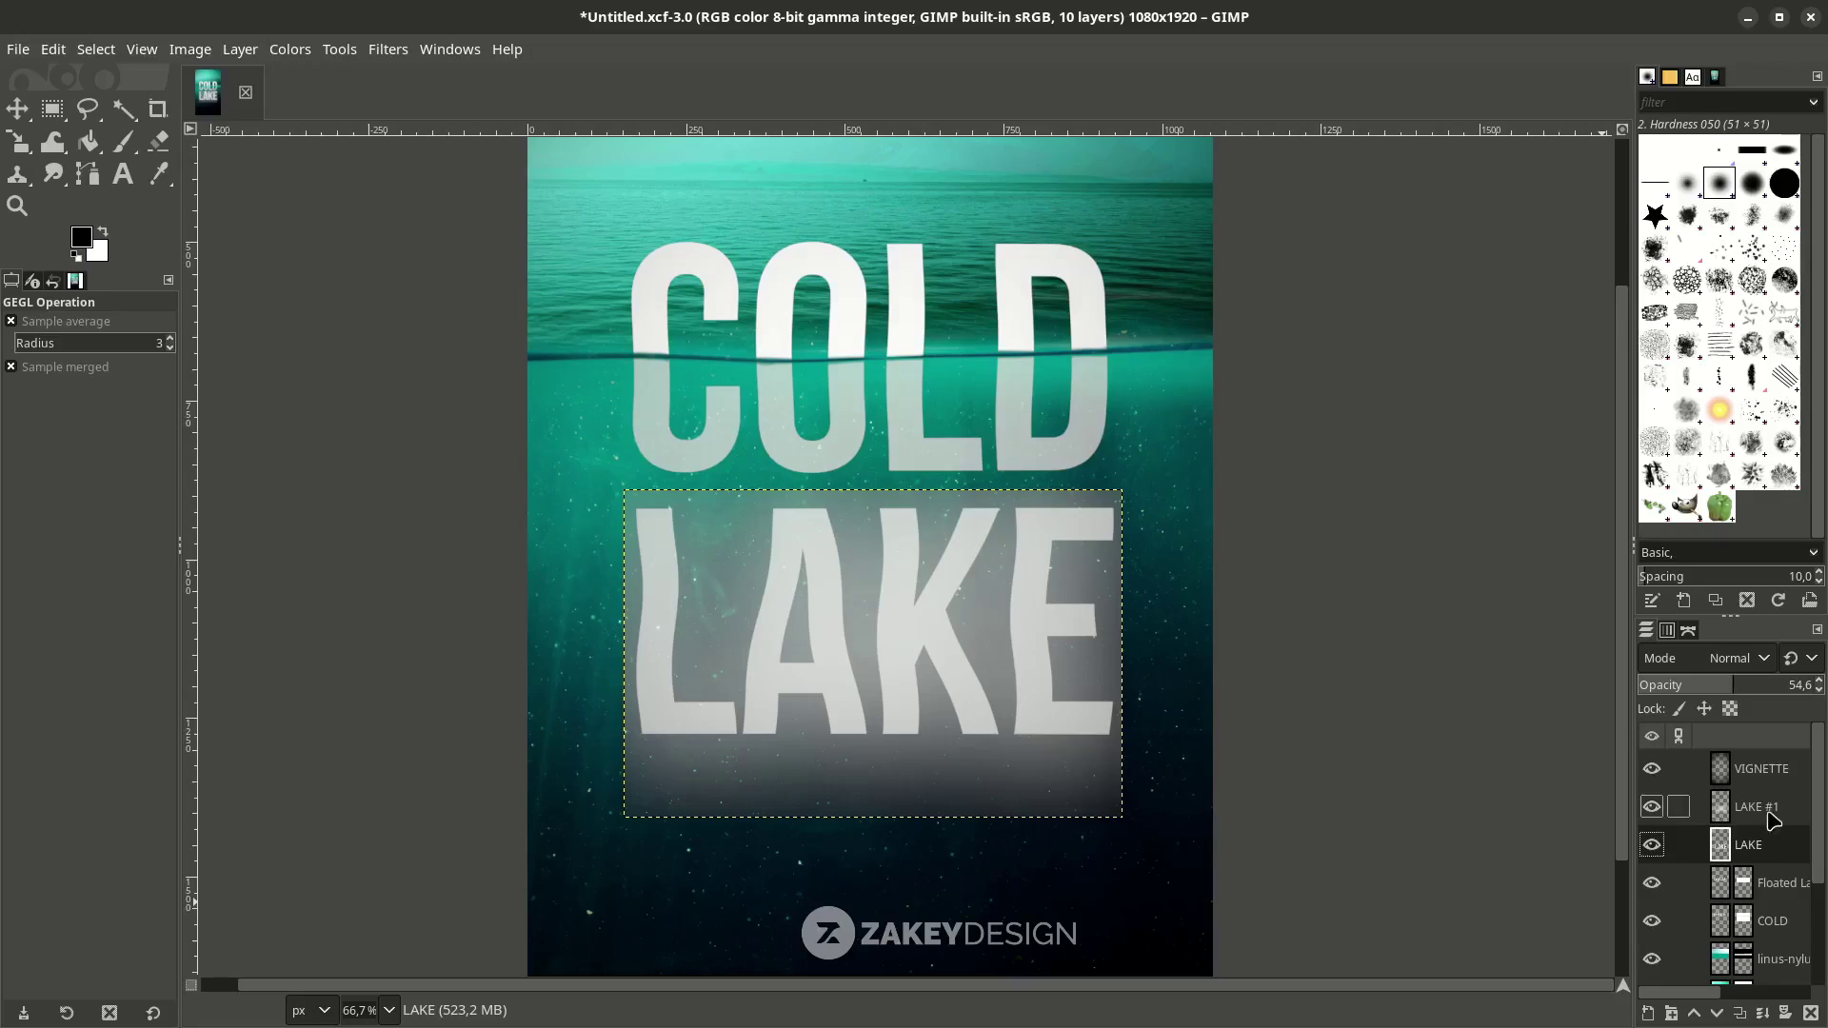
click(1743, 882)
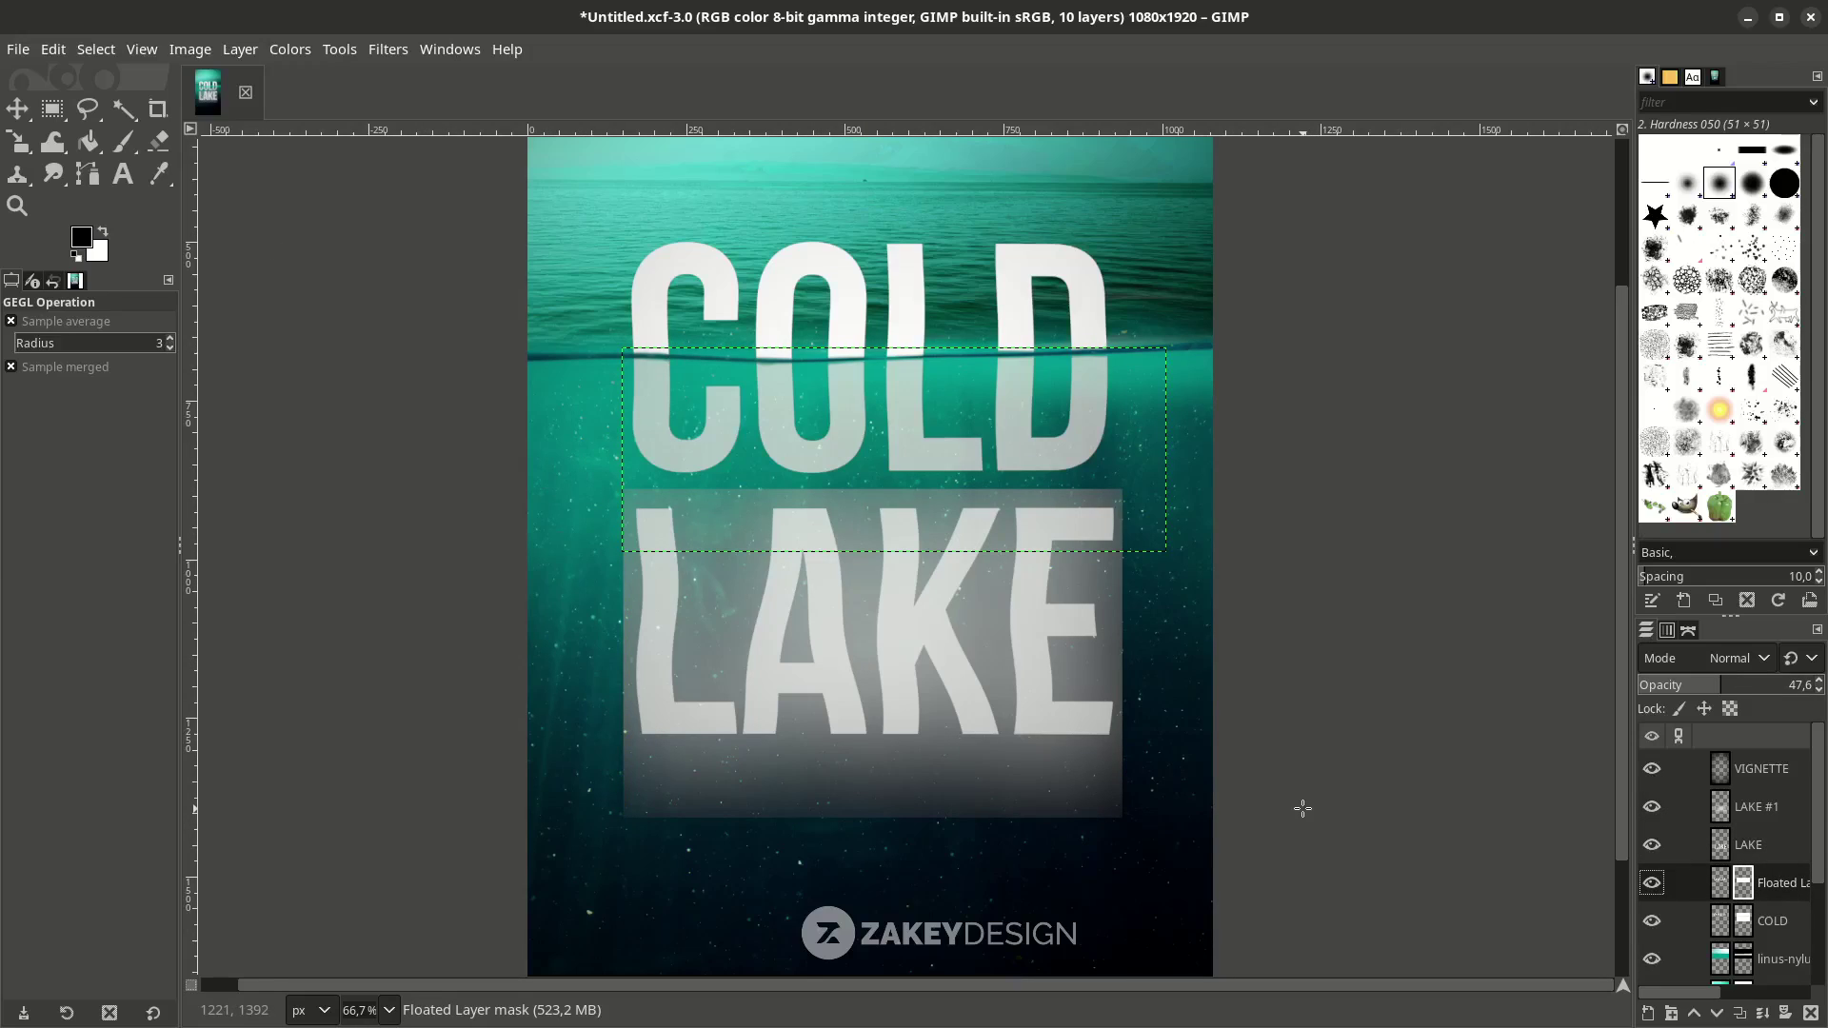
click(1739, 817)
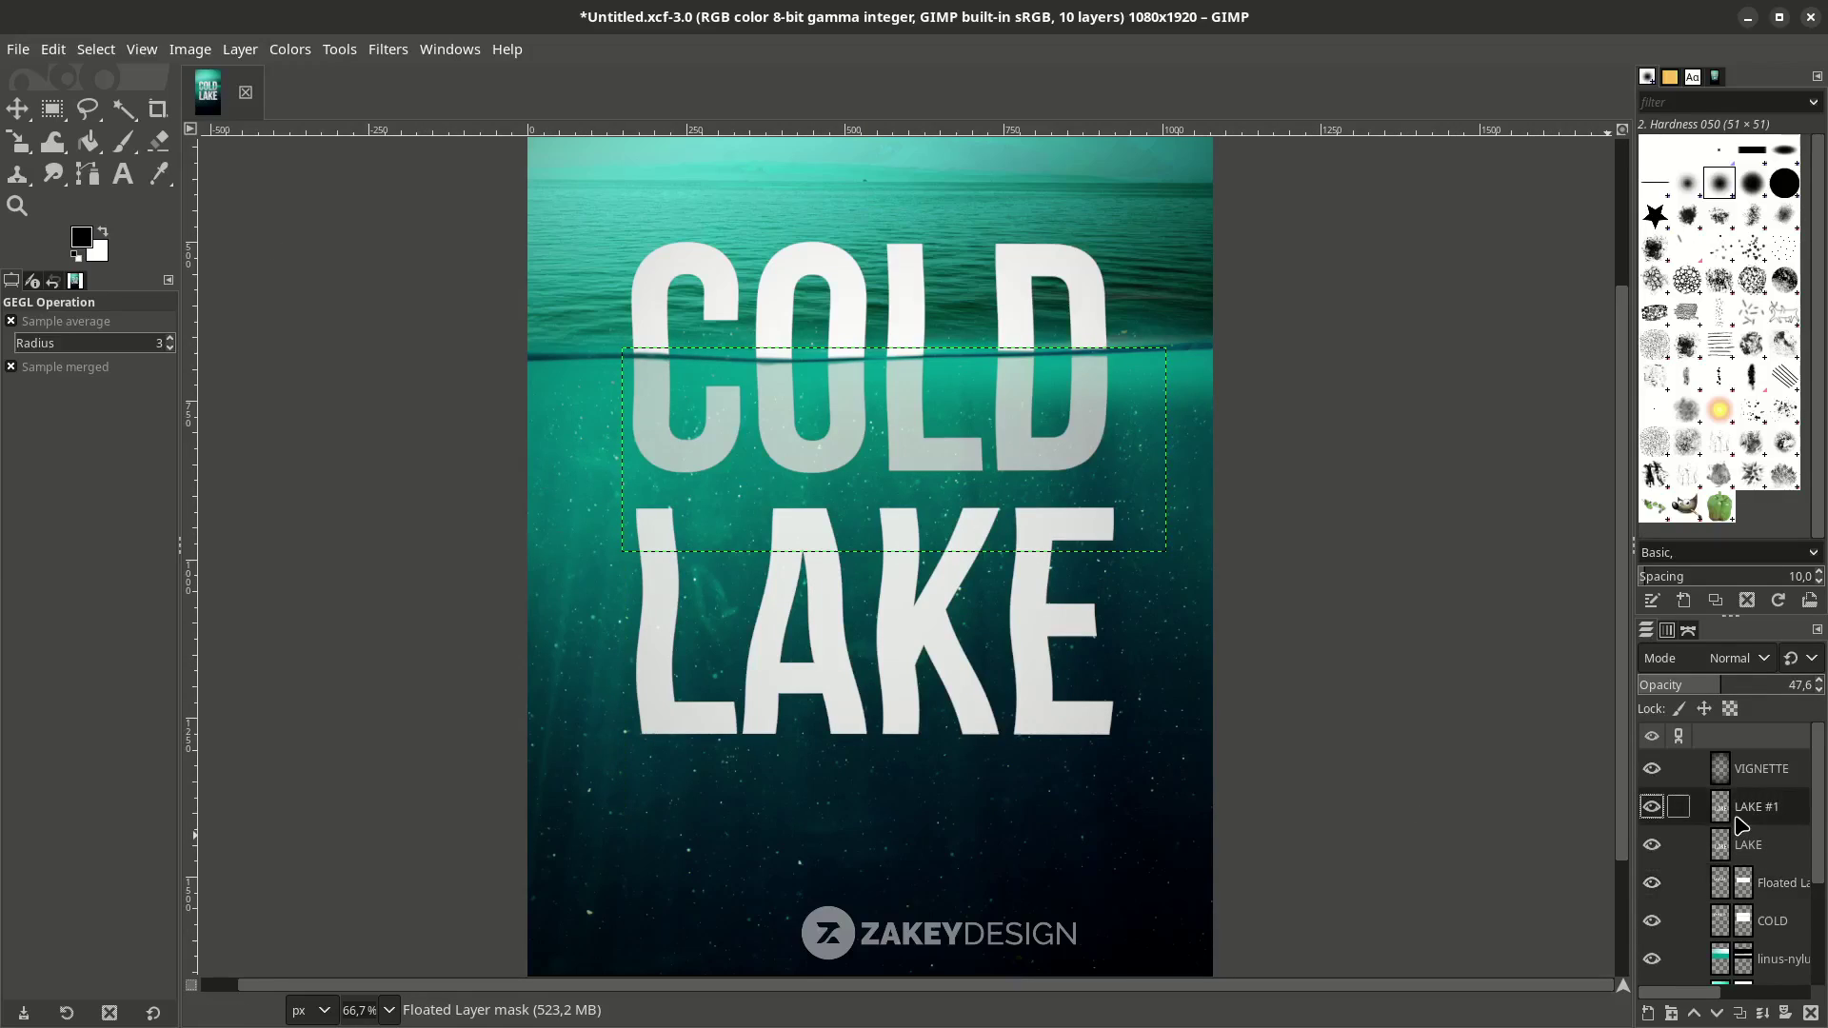
Expand LAKE #1 to the full image size and apply a 16.97 Gaussian blur.
right_click(1743, 817)
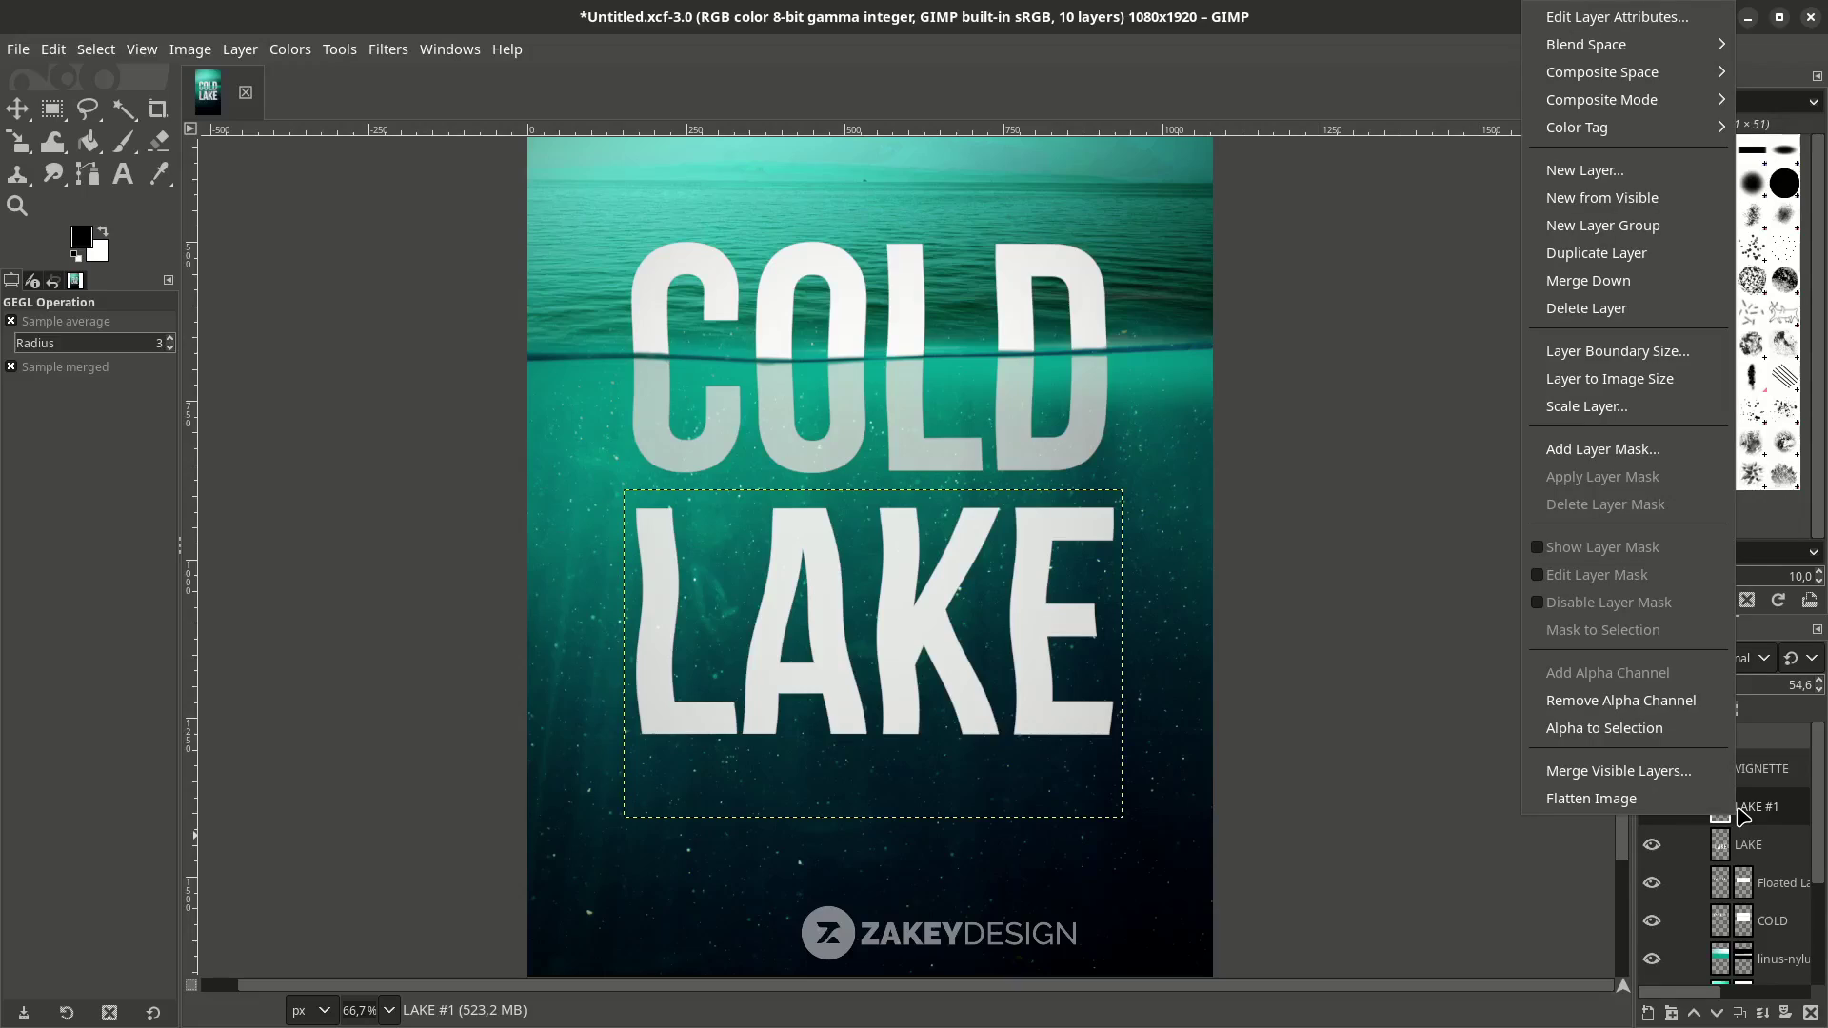
click(1630, 381)
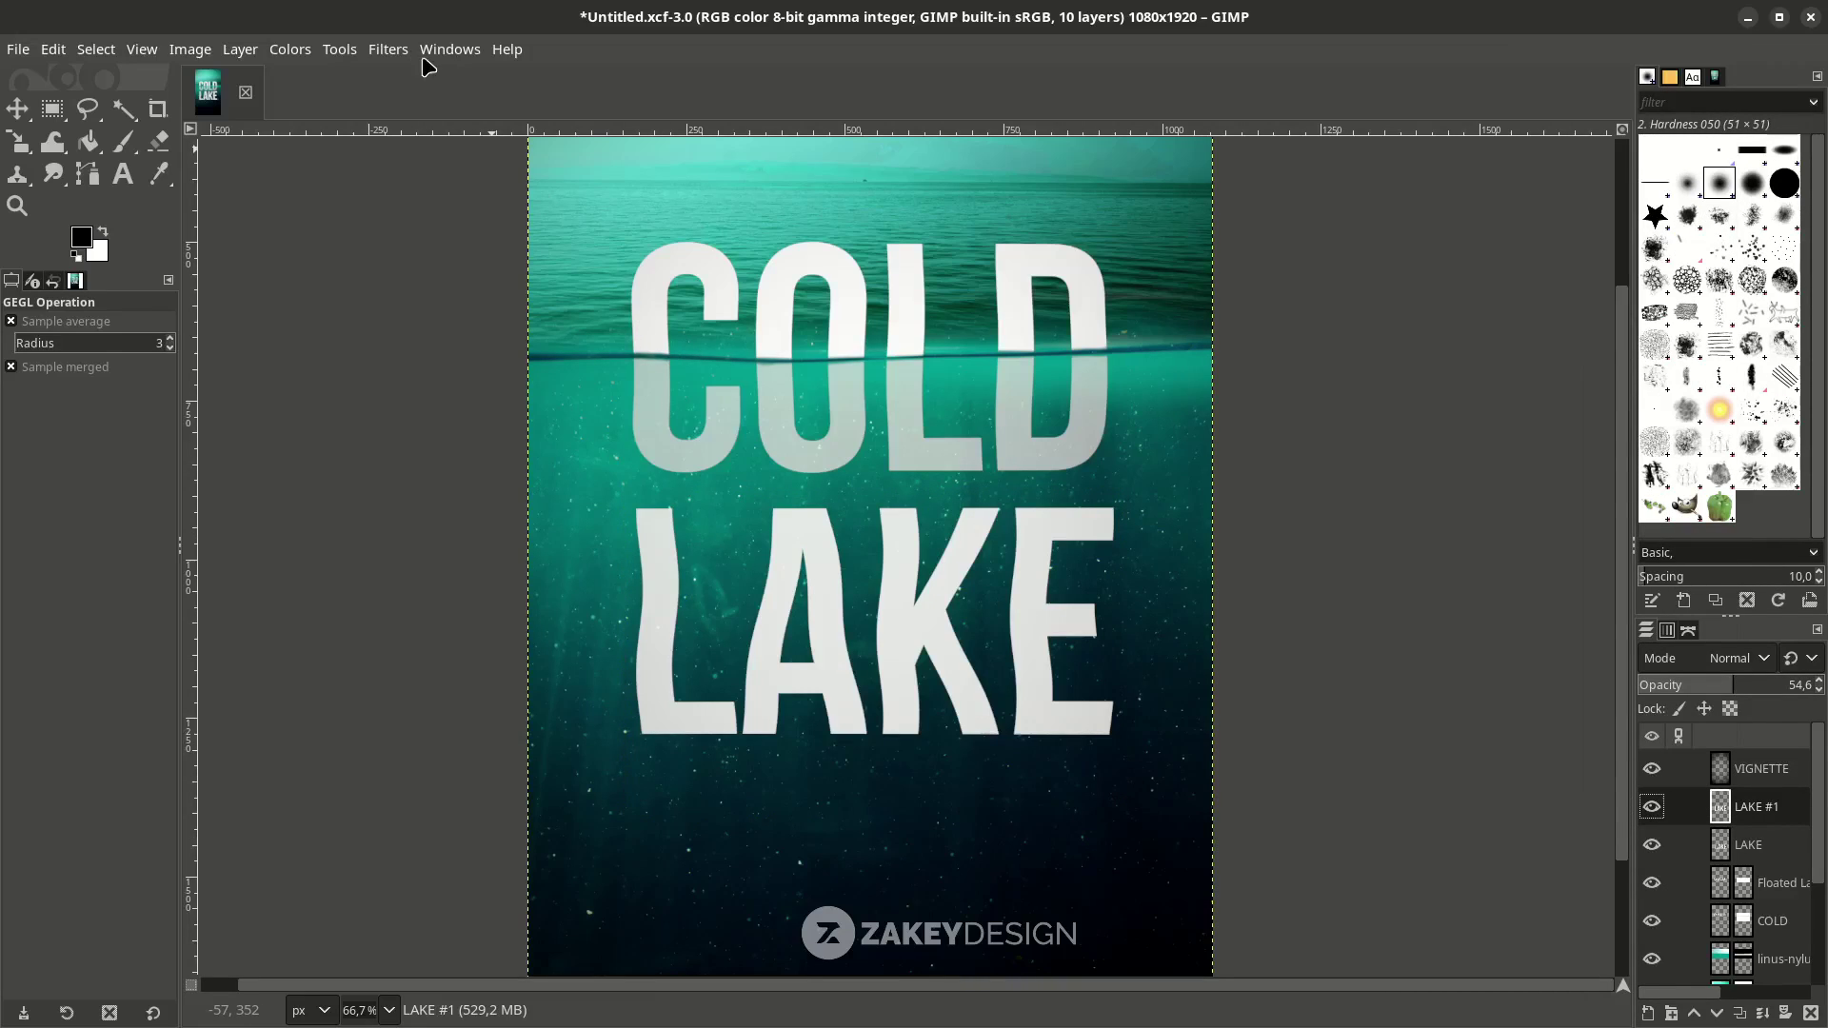
click(390, 50)
mouse_move(494, 208)
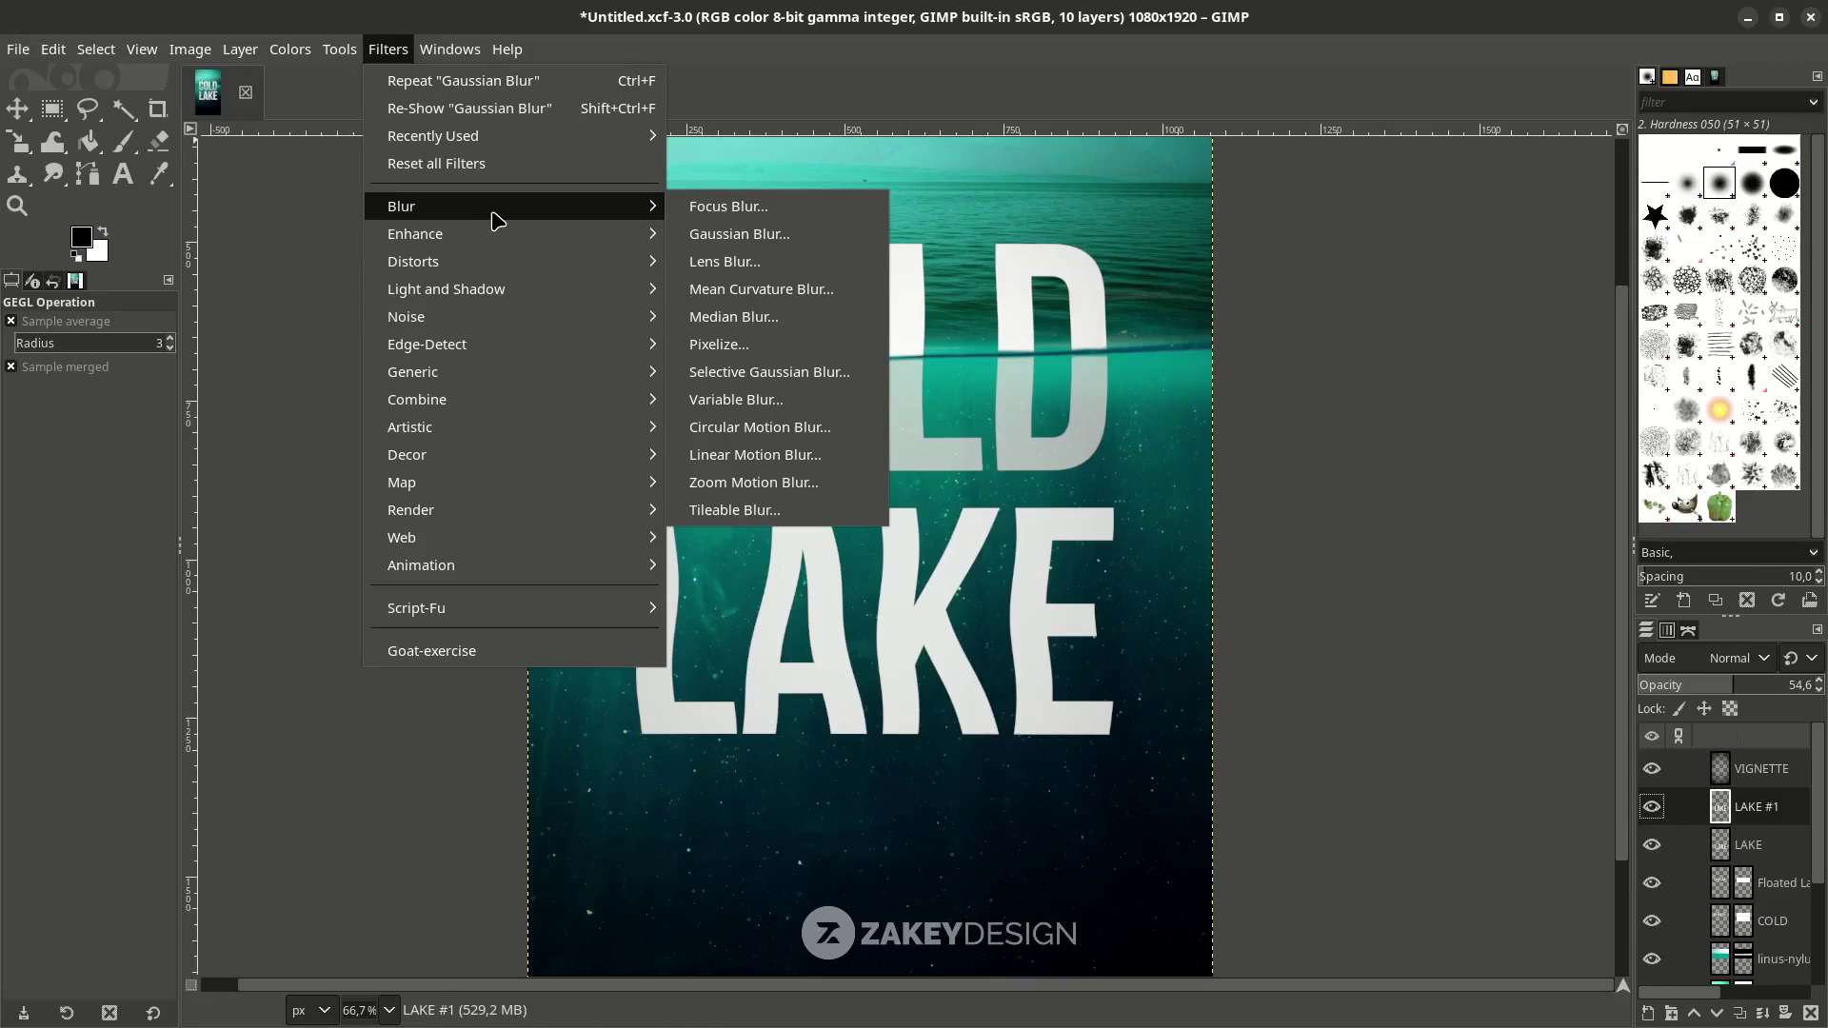
click(807, 231)
drag(1433, 249, 1447, 251)
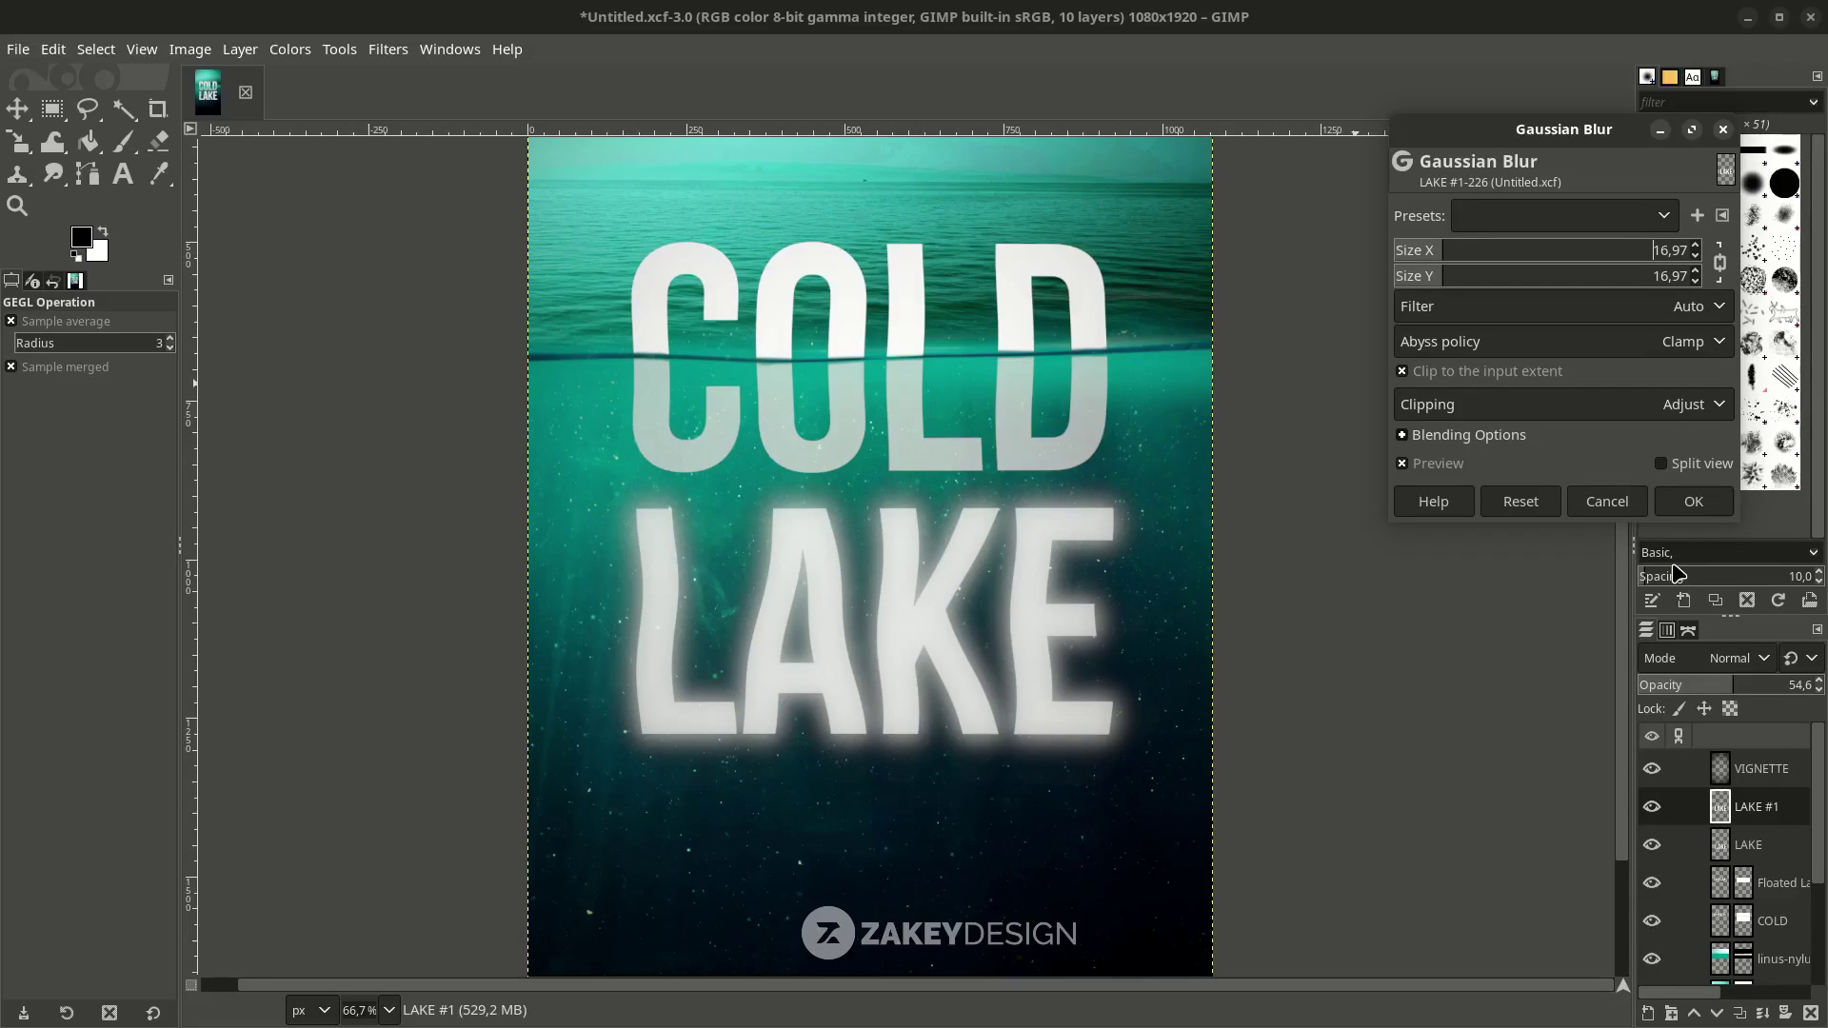
click(1723, 506)
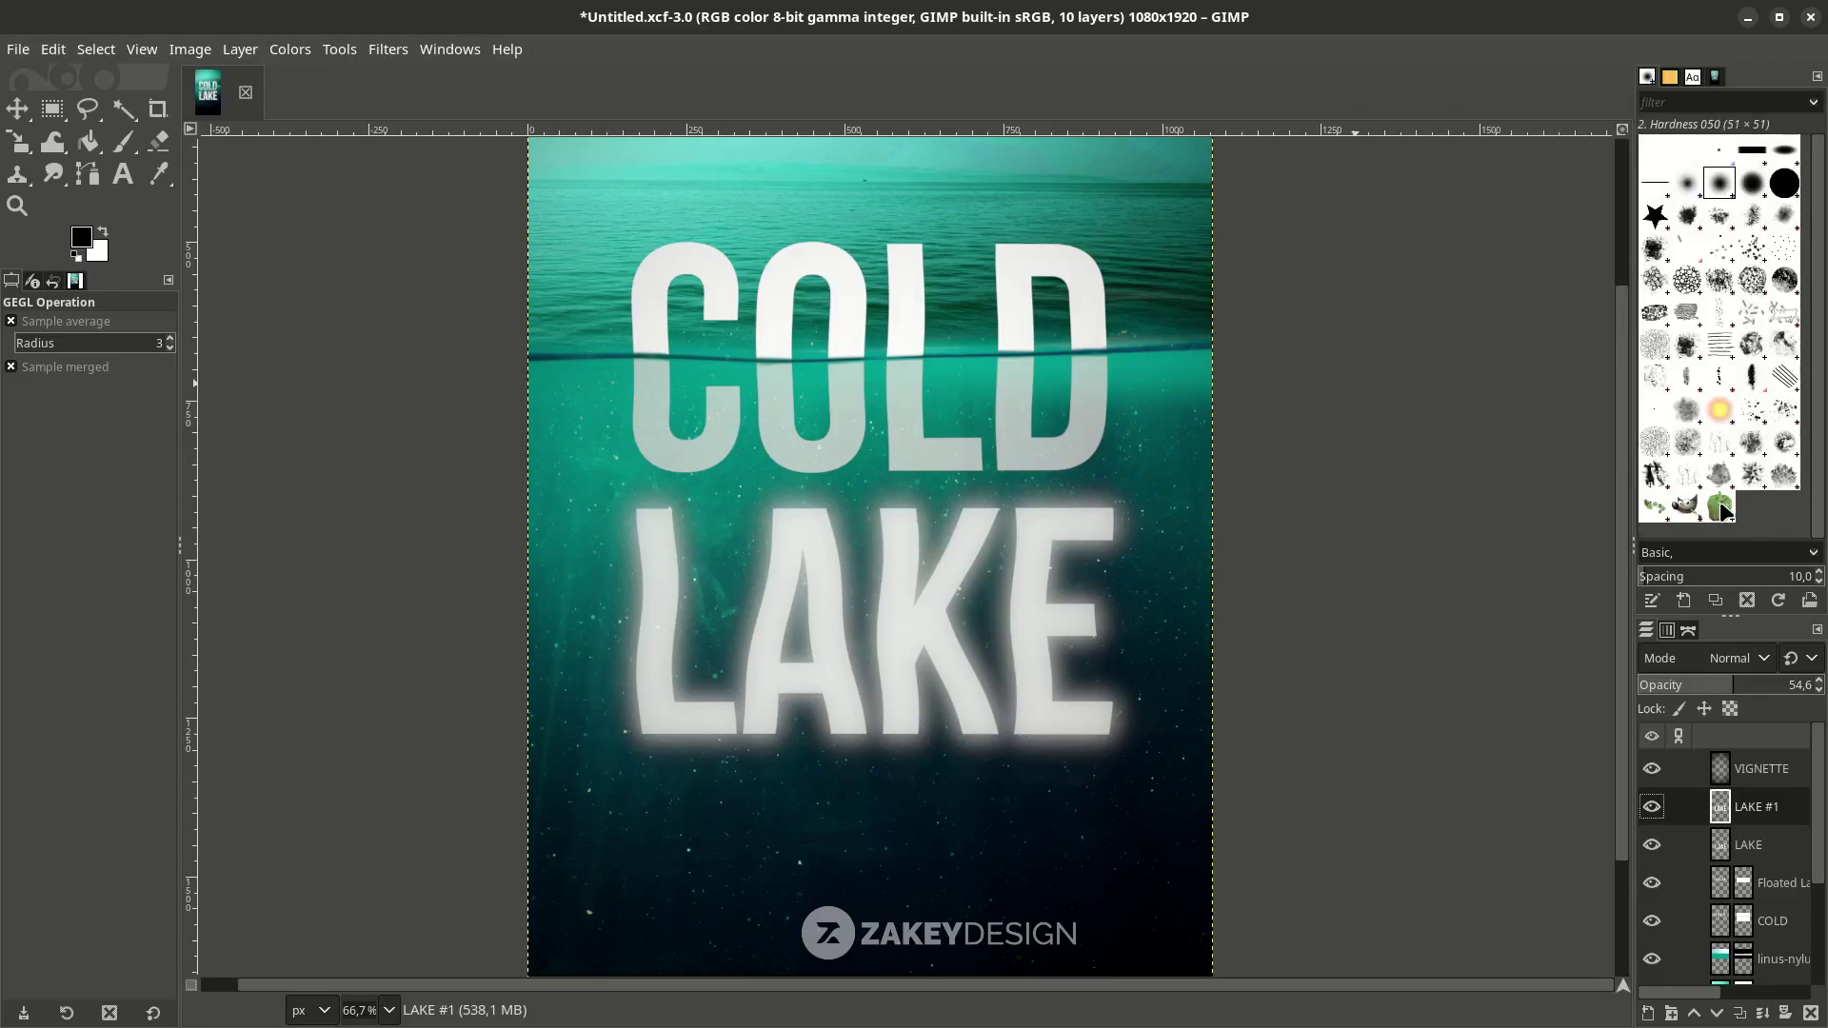
Blend LAKE #1 in Overlay mode at 75.7% opacity, then select the LAKE layer.
click(1766, 669)
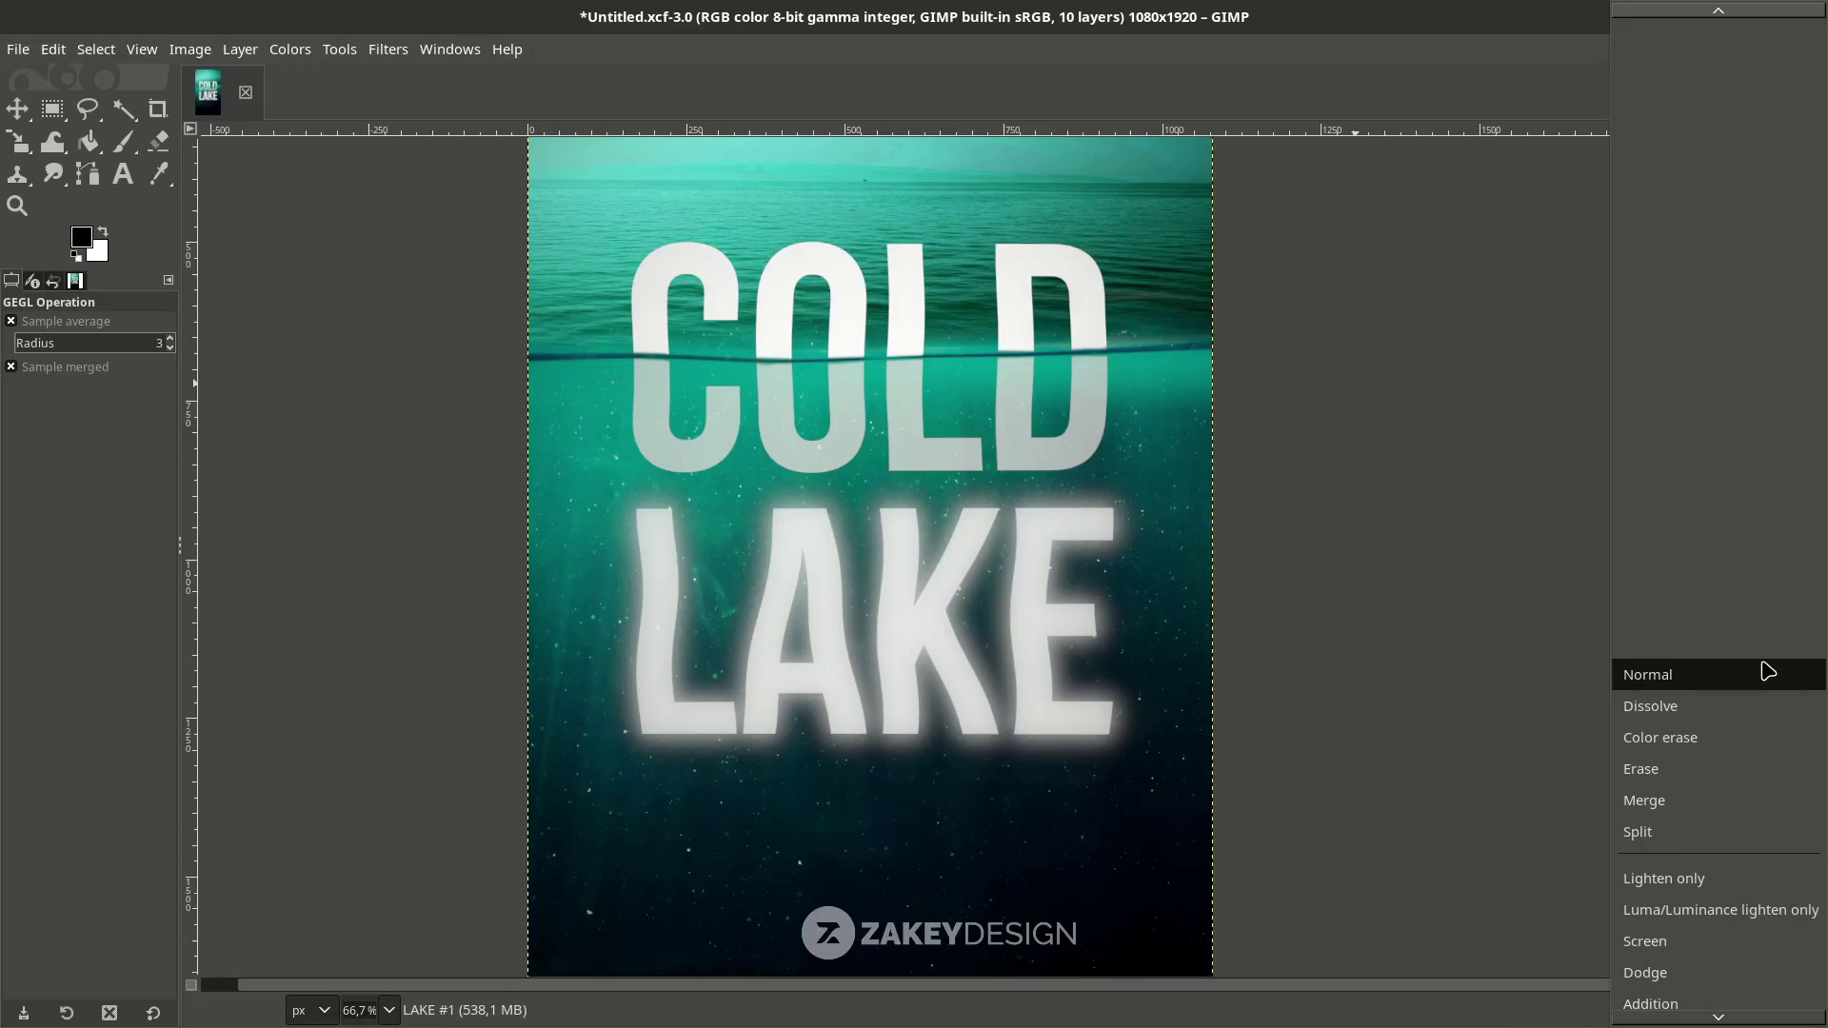
scroll(1763, 739, down, 5)
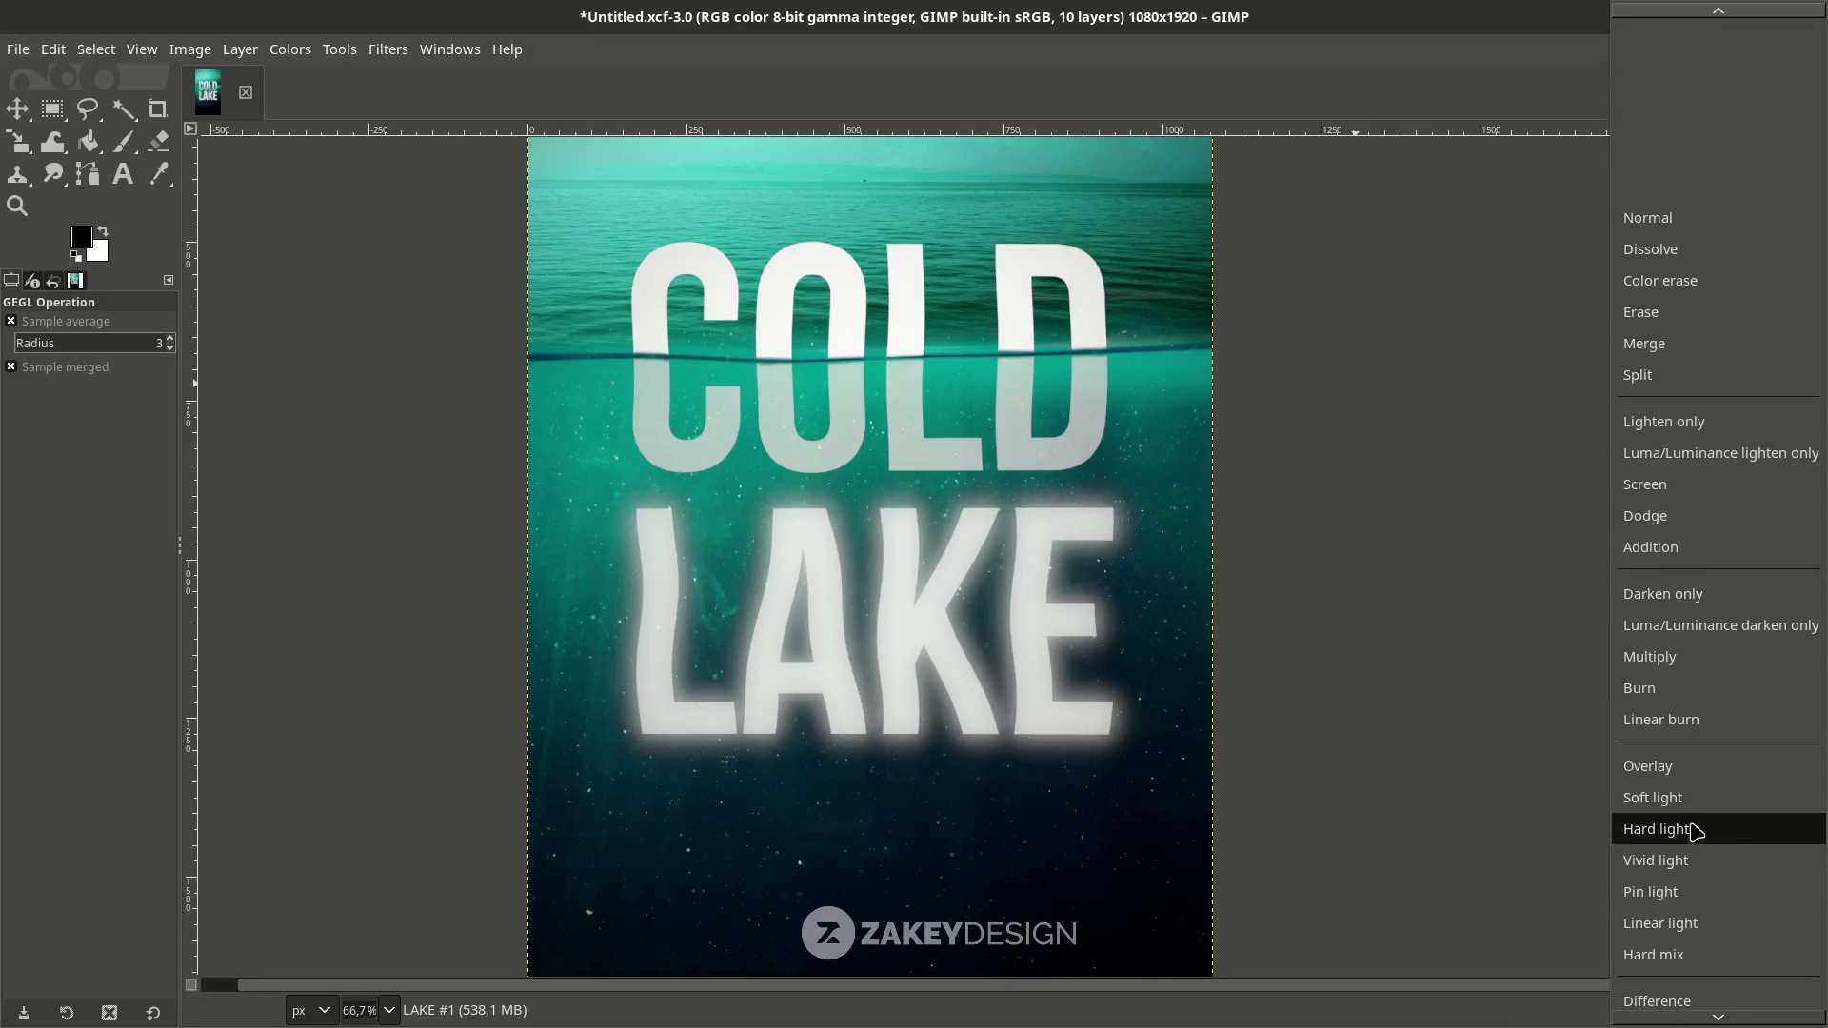
click(1685, 825)
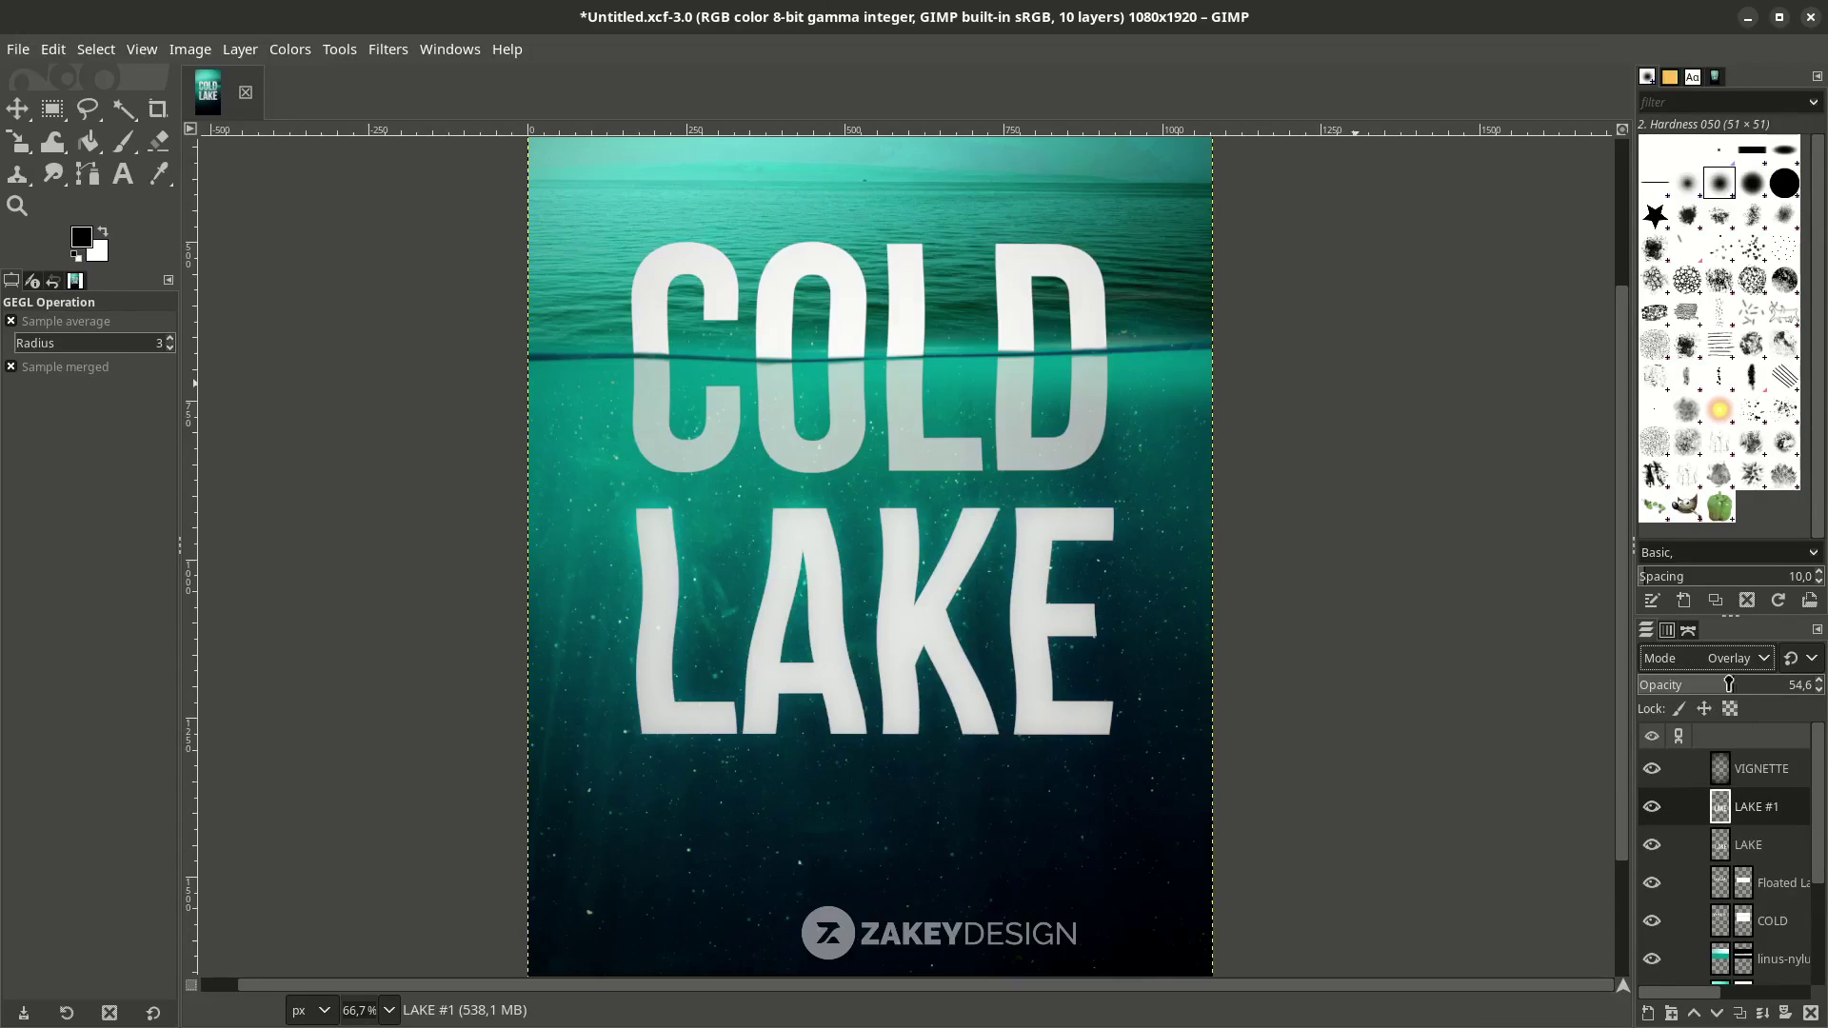
scroll(1734, 664, down, 1)
scroll(1735, 663, up, 1)
scroll(623, 557, up, 1)
scroll(754, 573, down, 1)
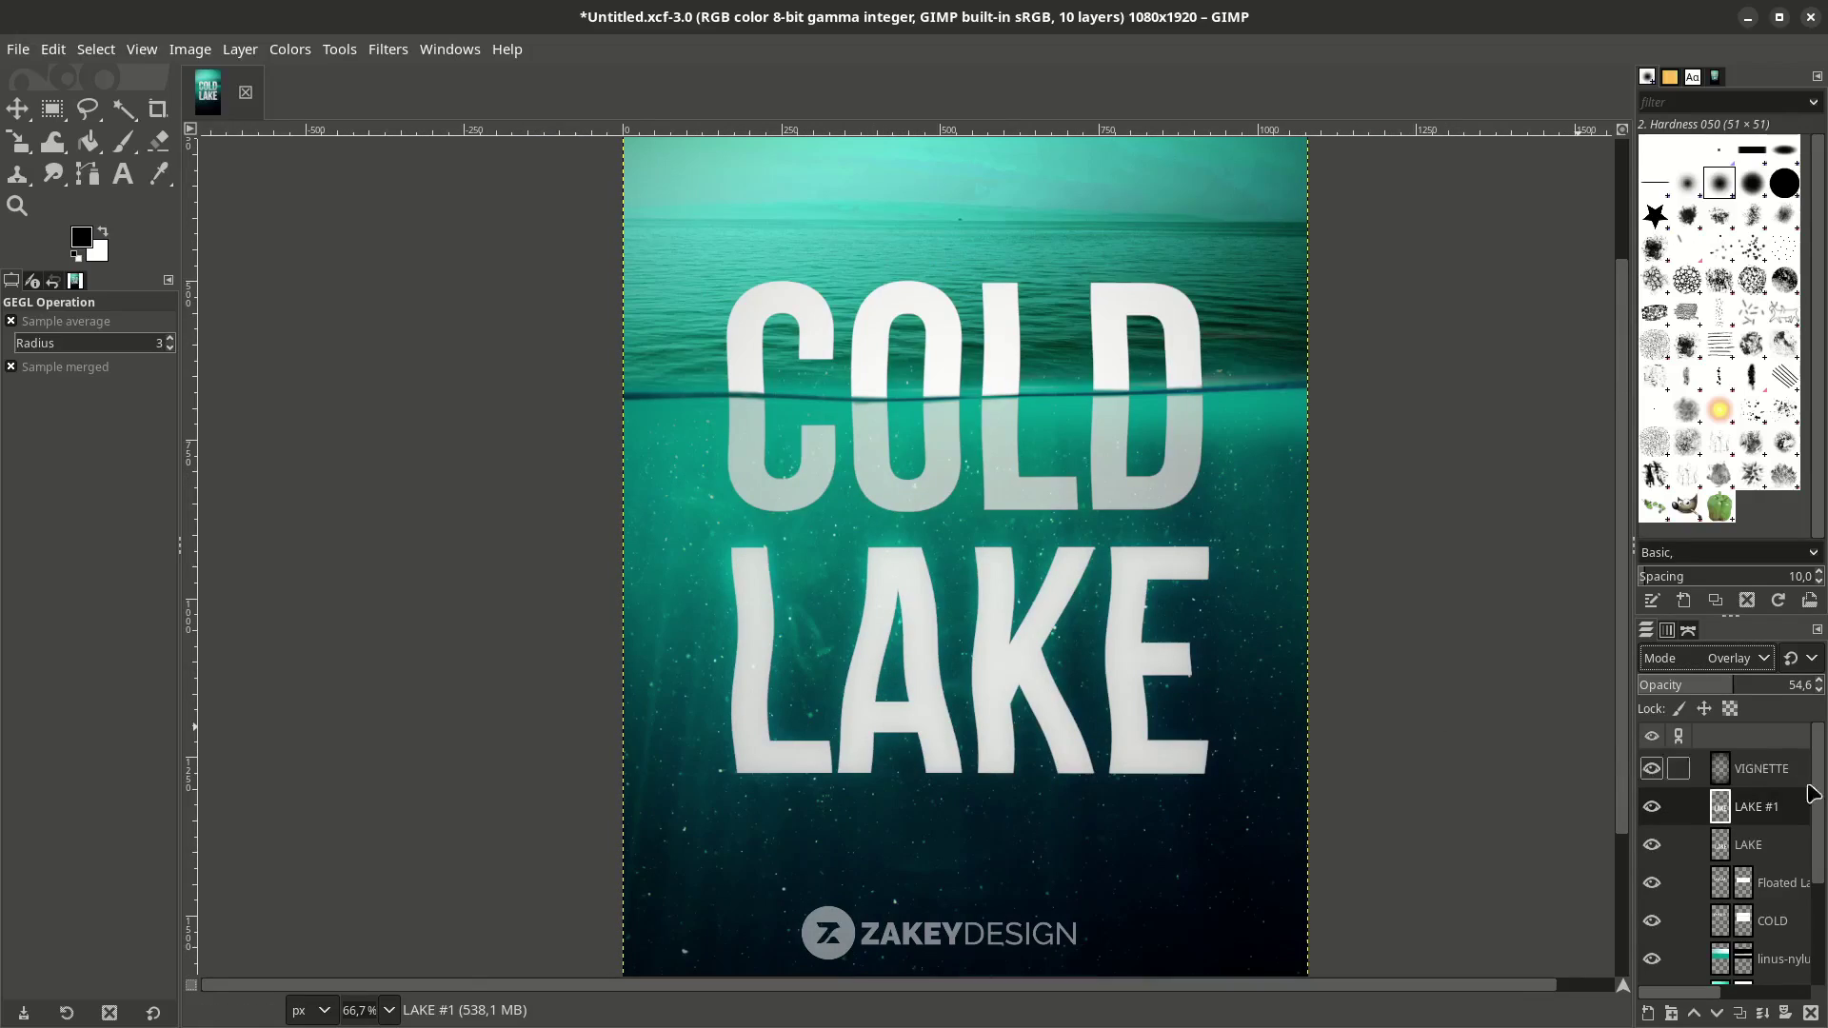
click(1747, 686)
drag(1747, 686, 1746, 685)
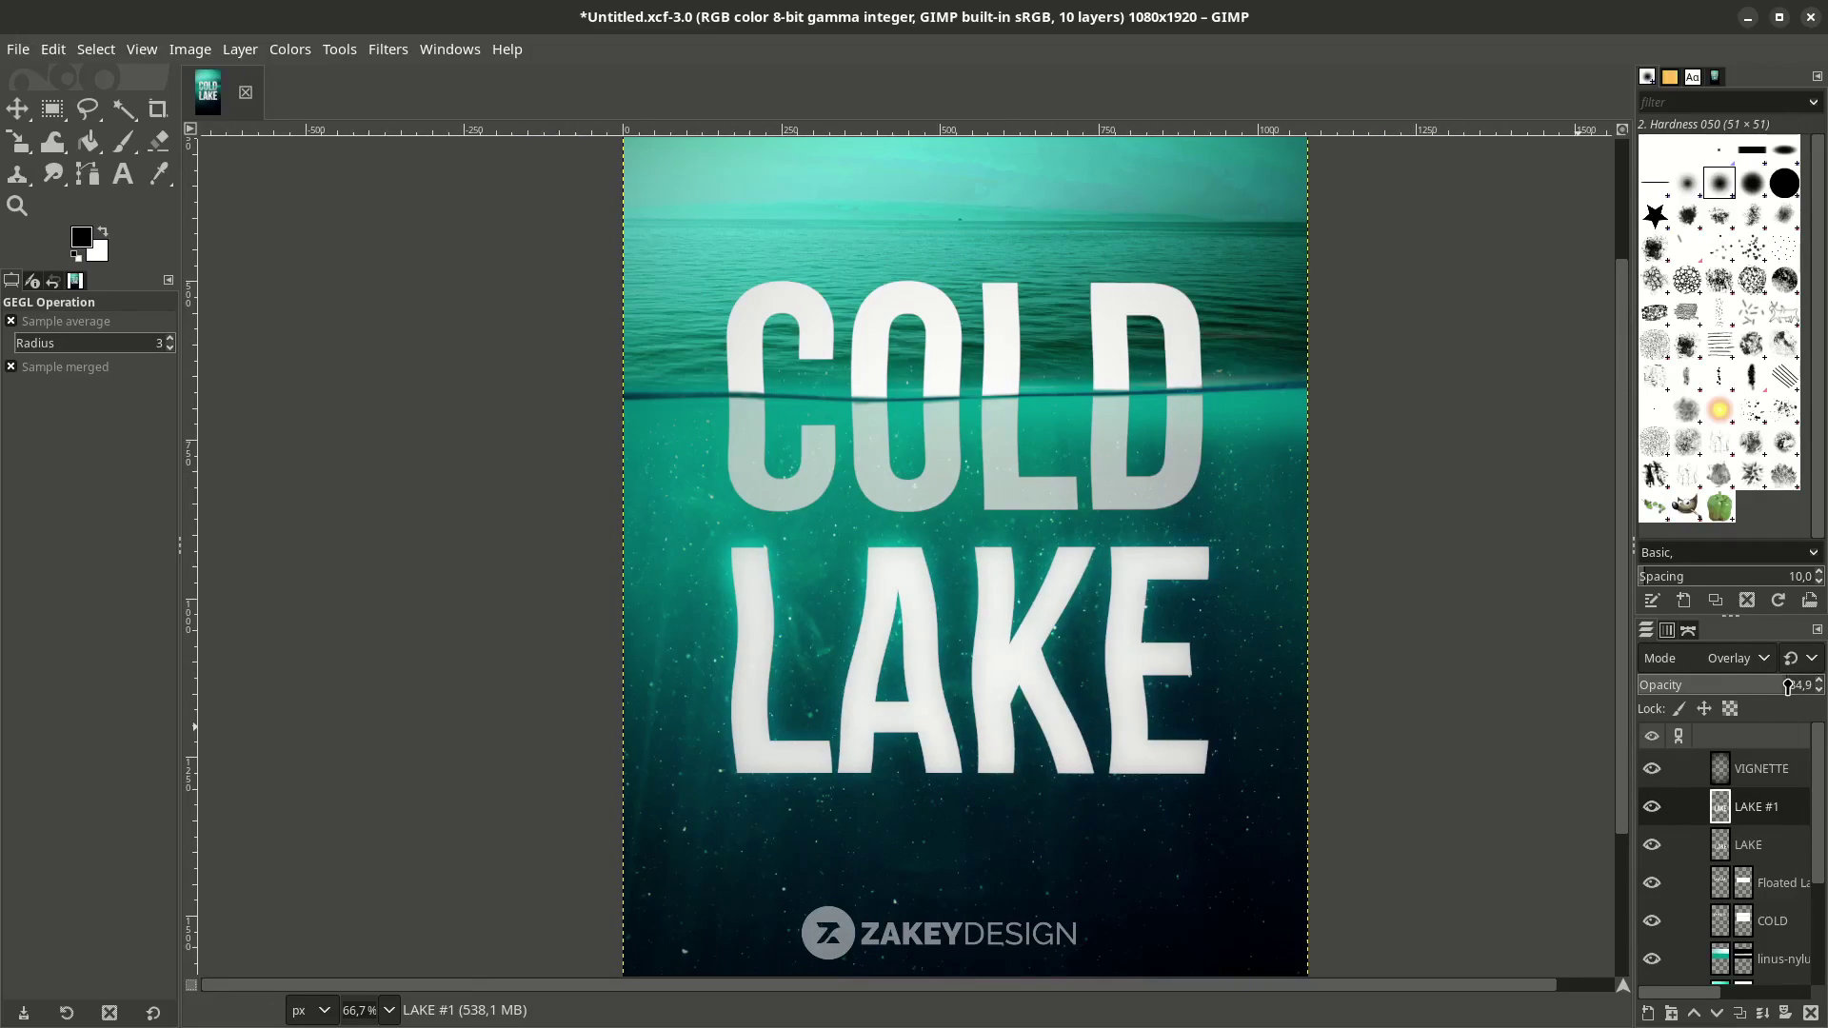
scroll(1061, 763, down, 2)
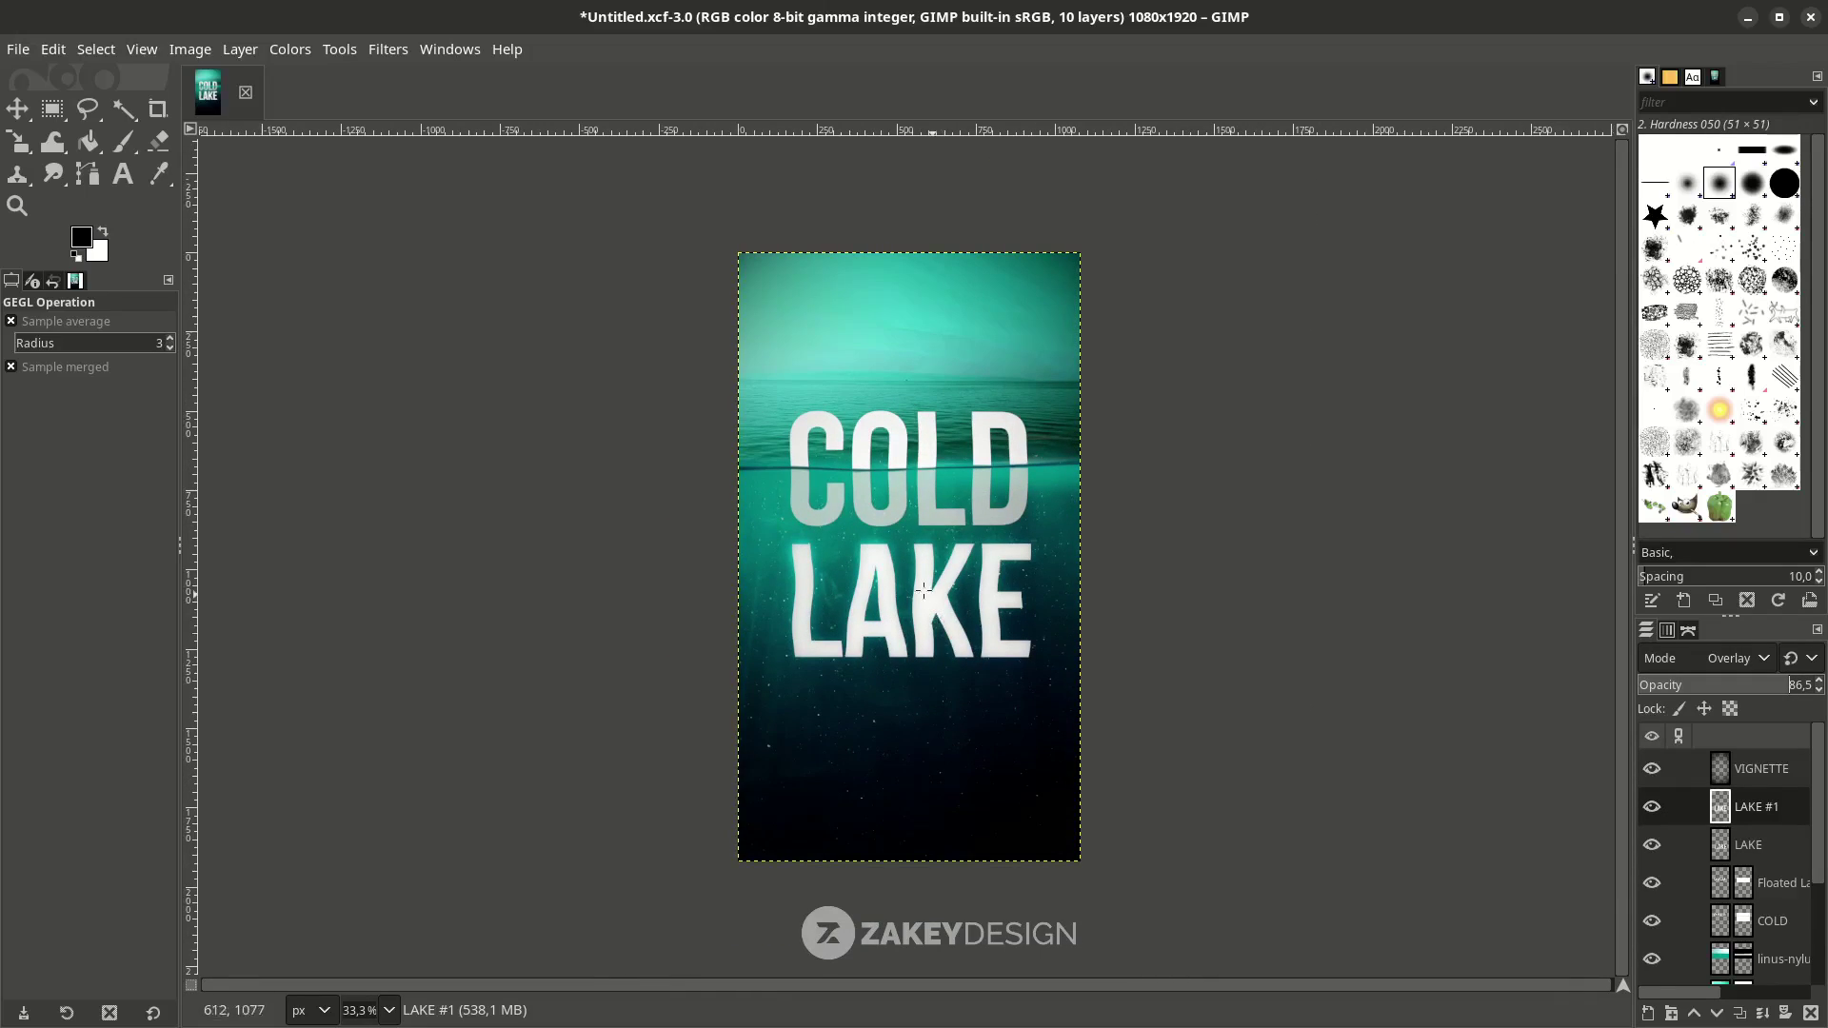
scroll(1009, 857, up, 1)
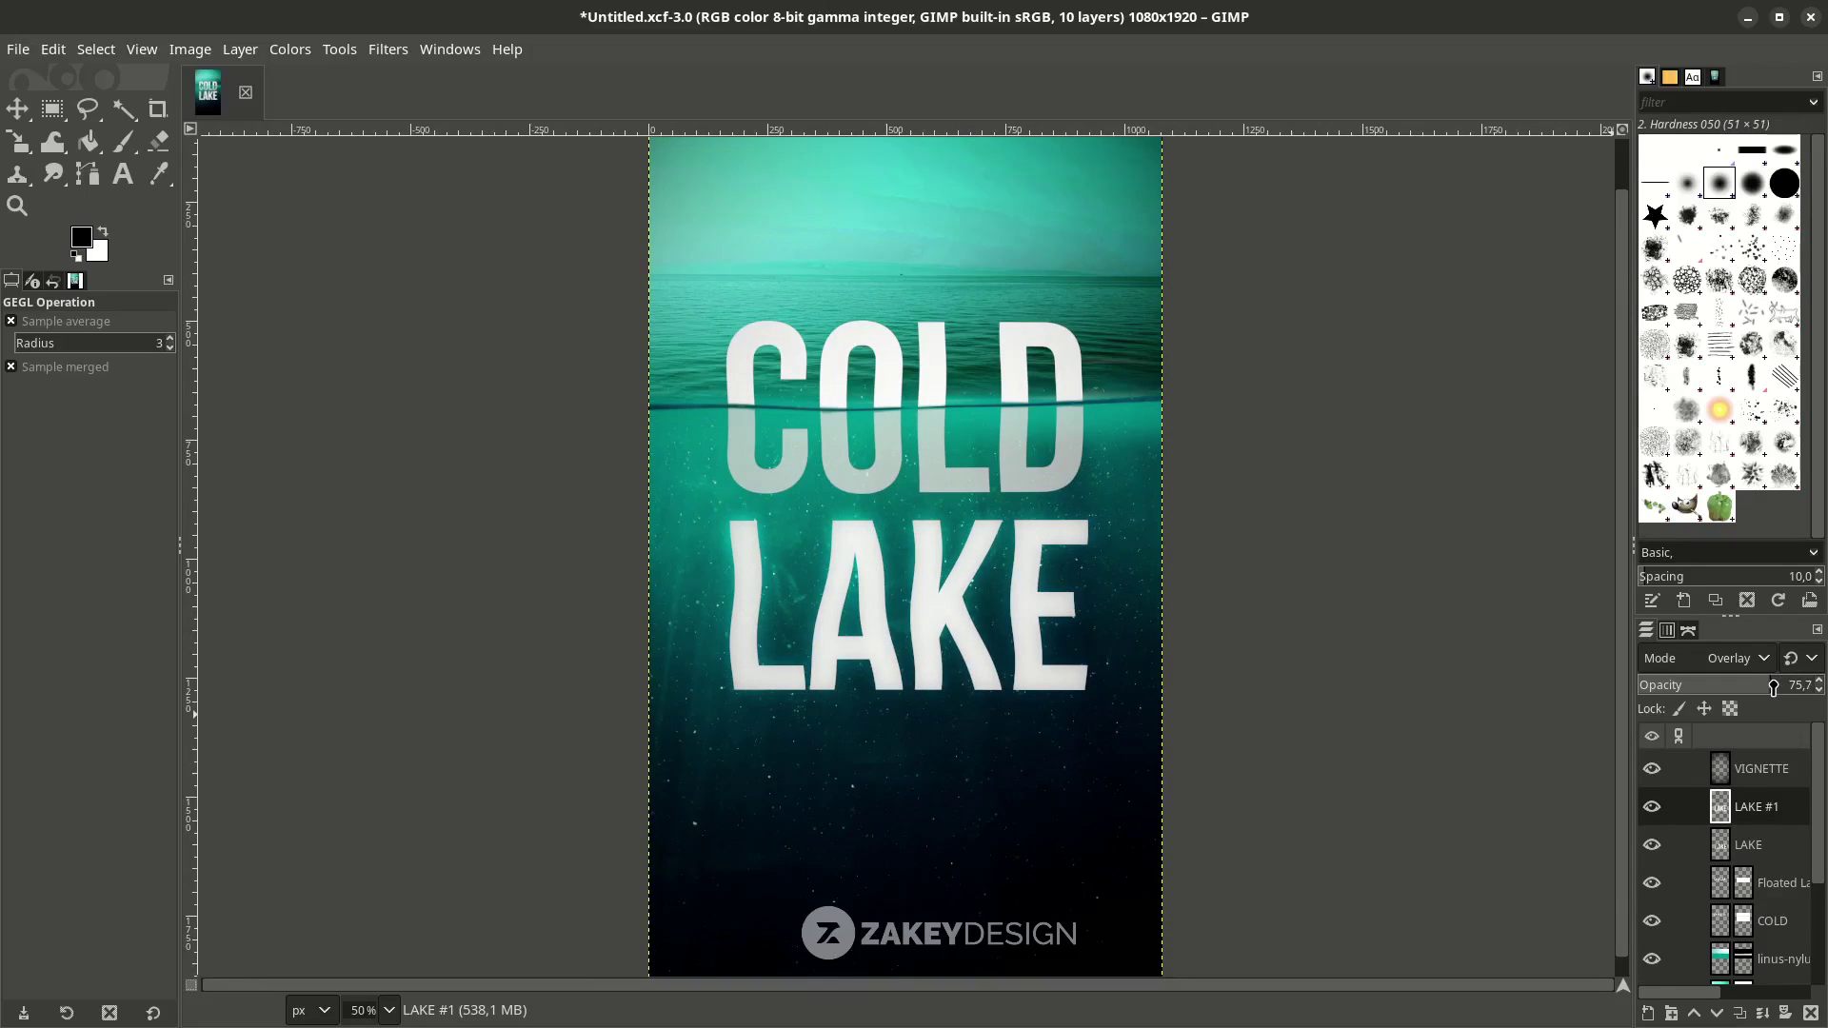
click(1750, 846)
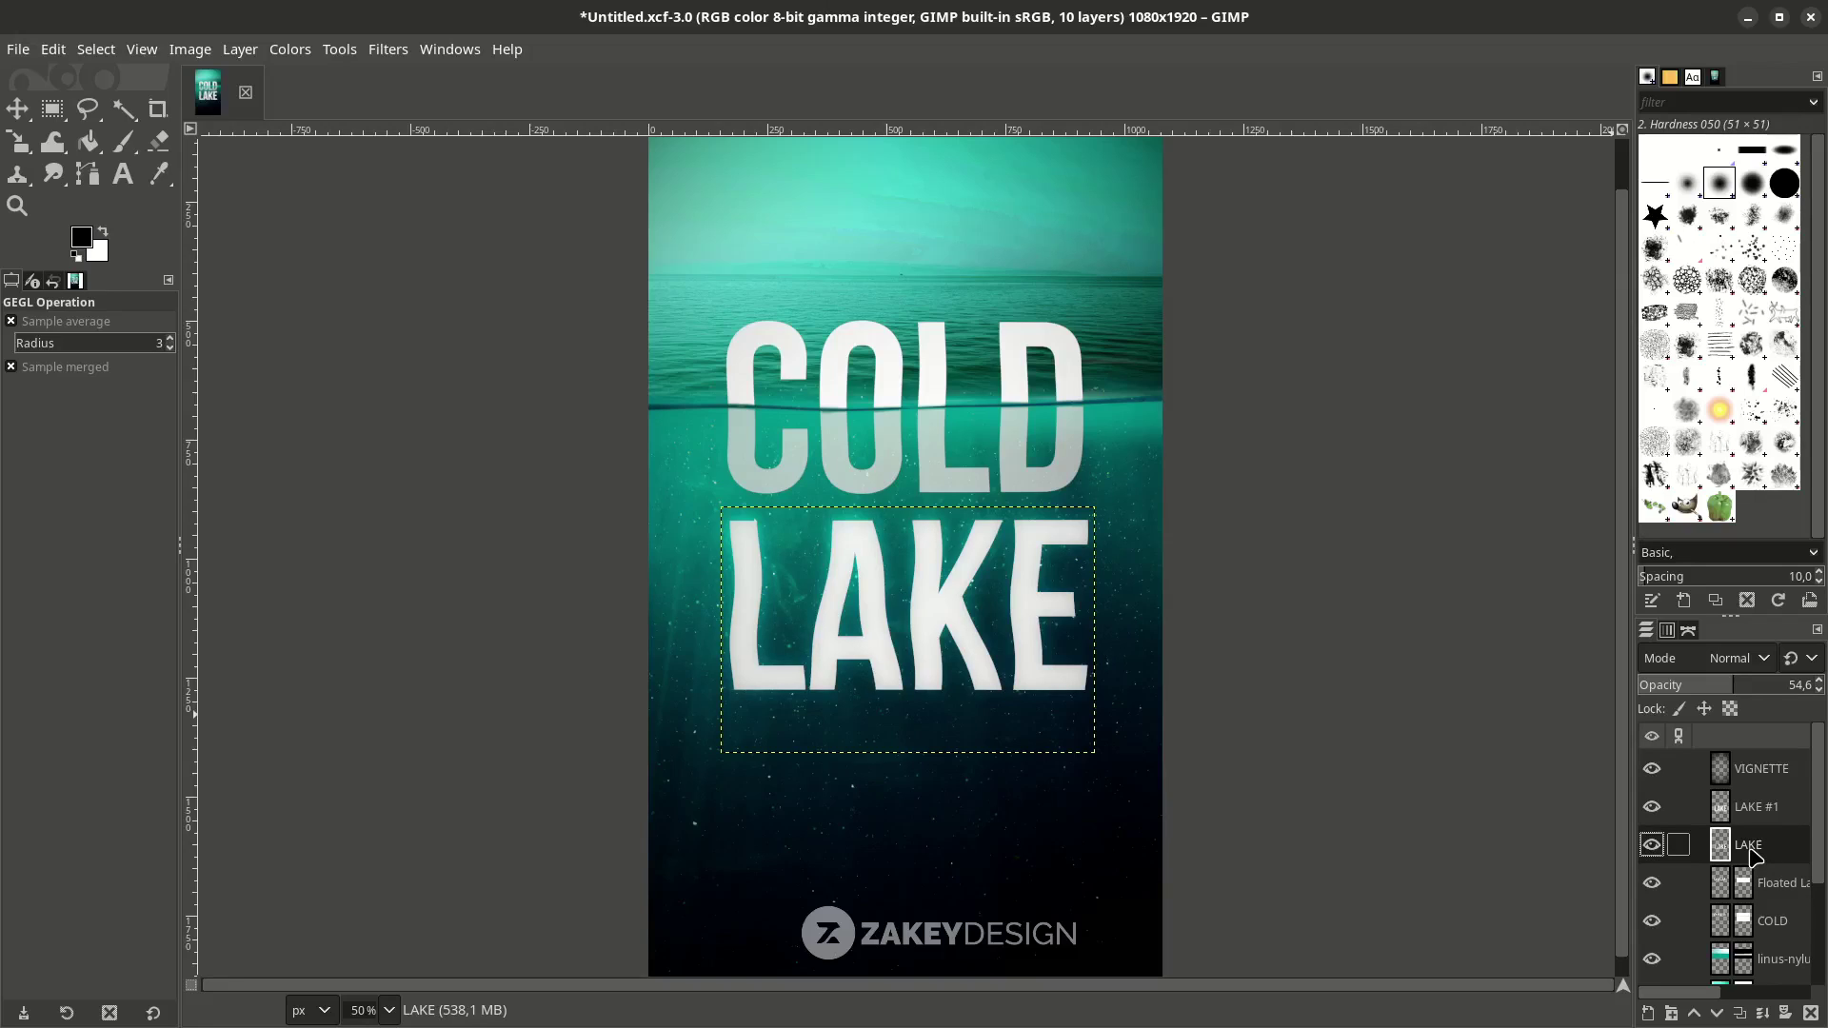
Expand the LAKE layer to the full image size.
scroll(853, 762, up, 2)
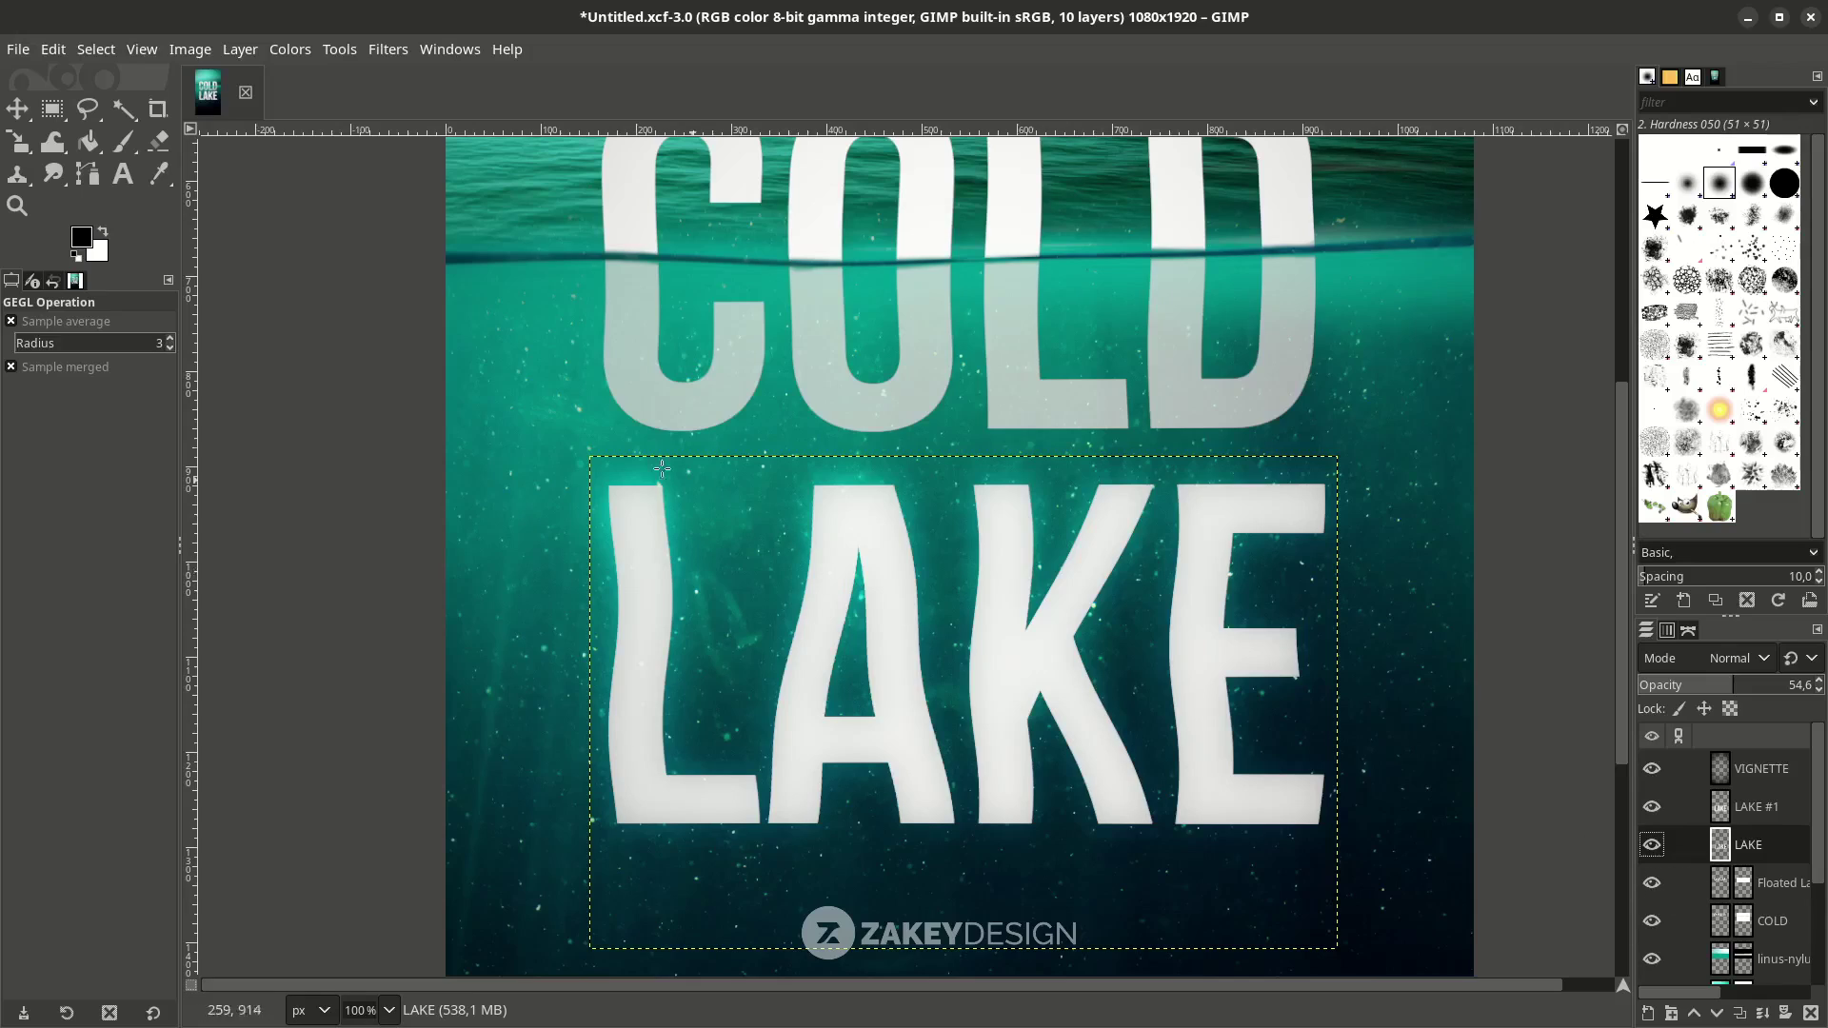
right_click(1773, 845)
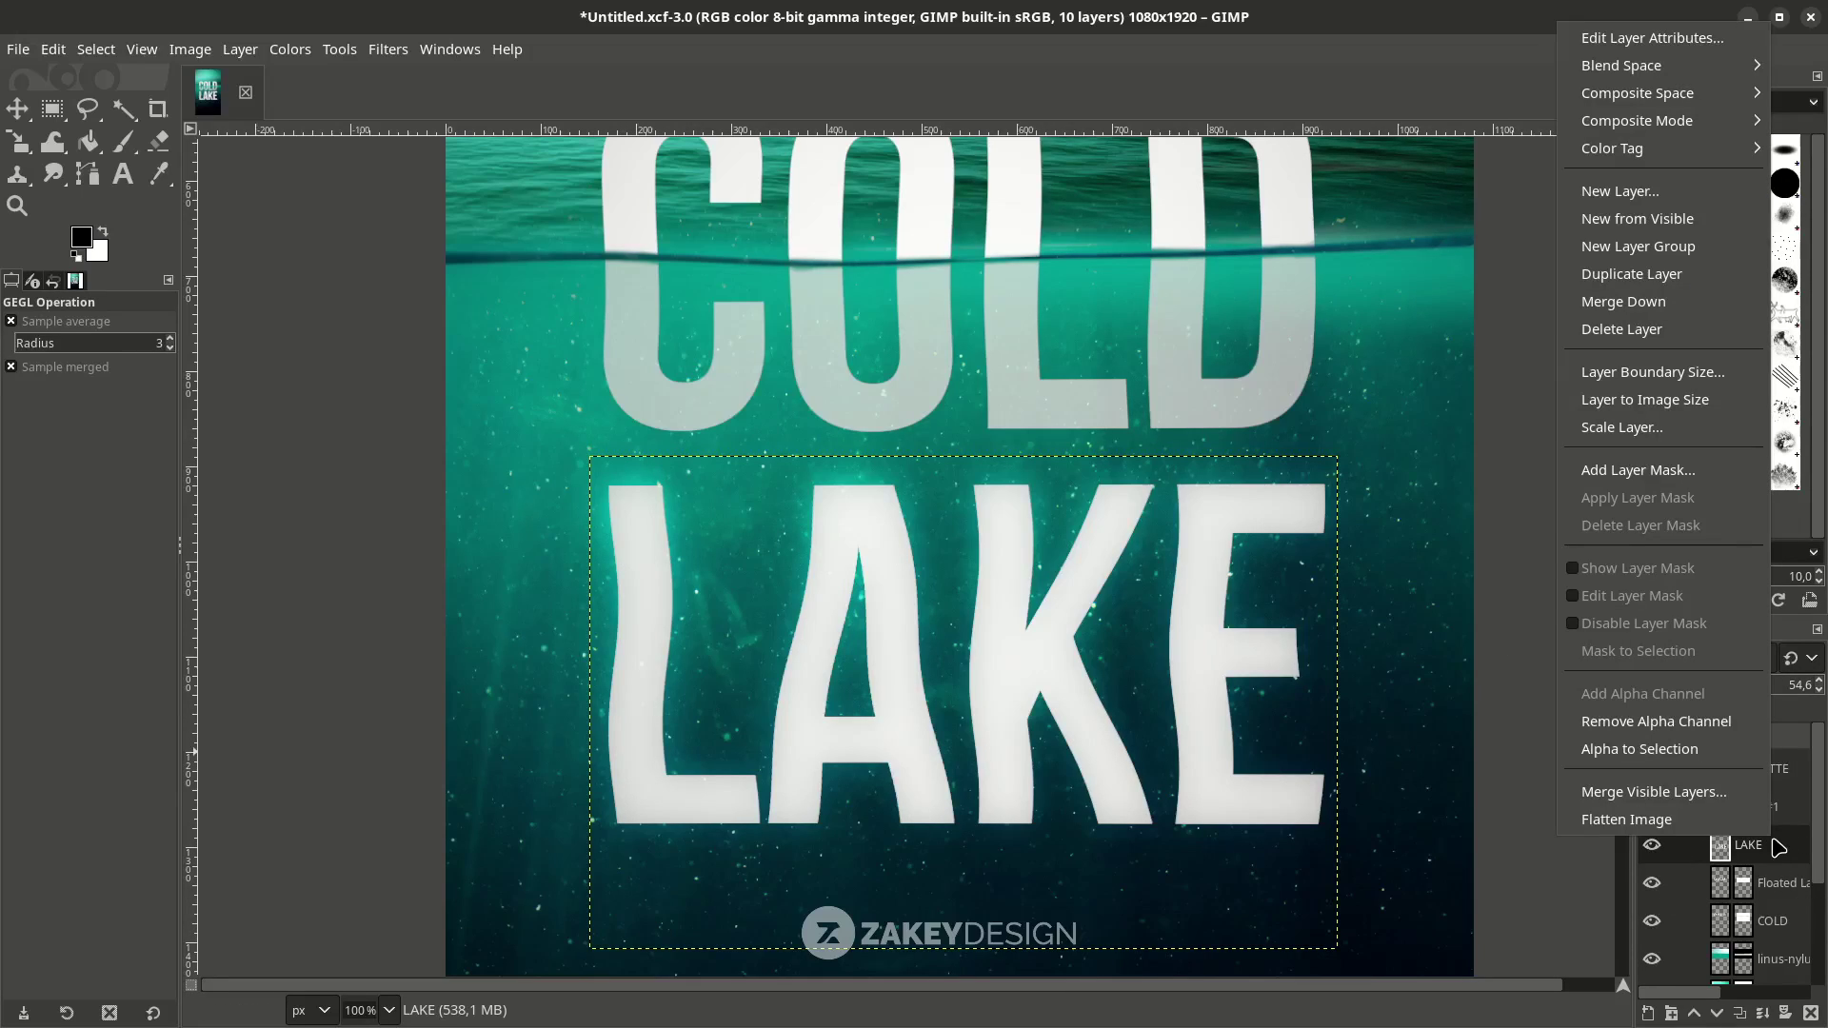
click(1673, 410)
scroll(1205, 205, down, 3)
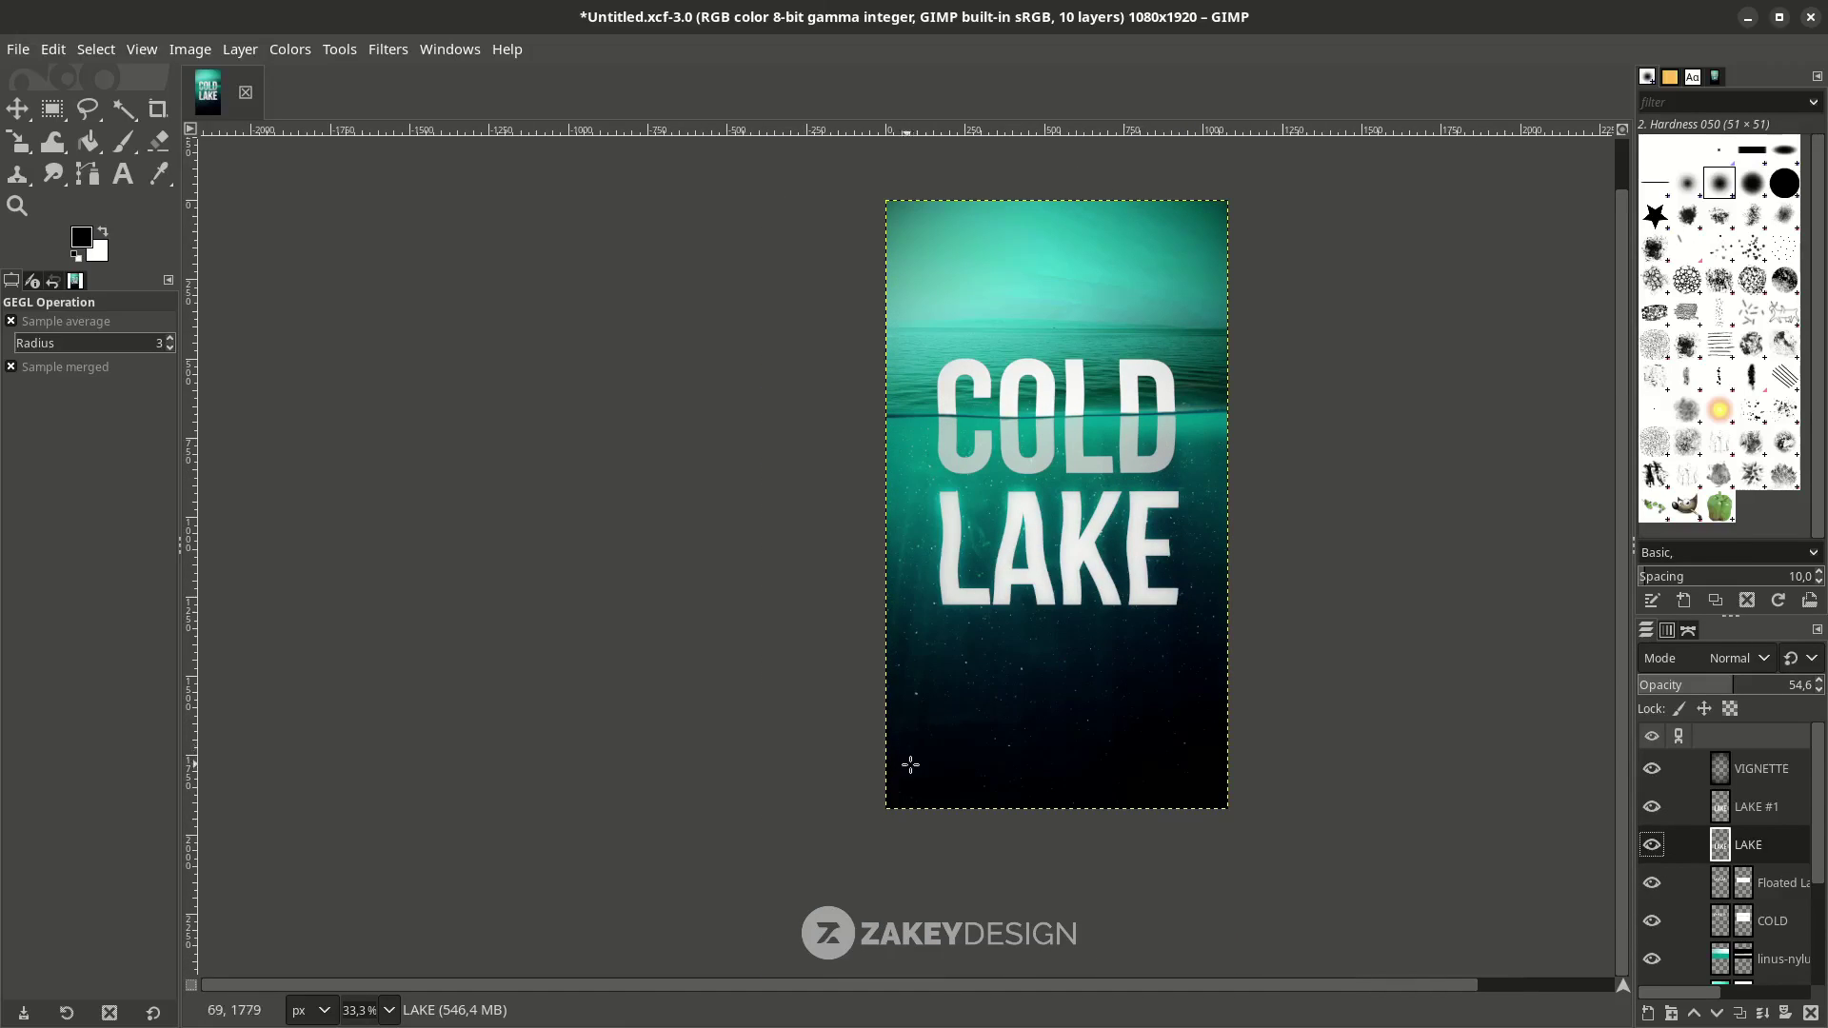
scroll(1024, 543, up, 3)
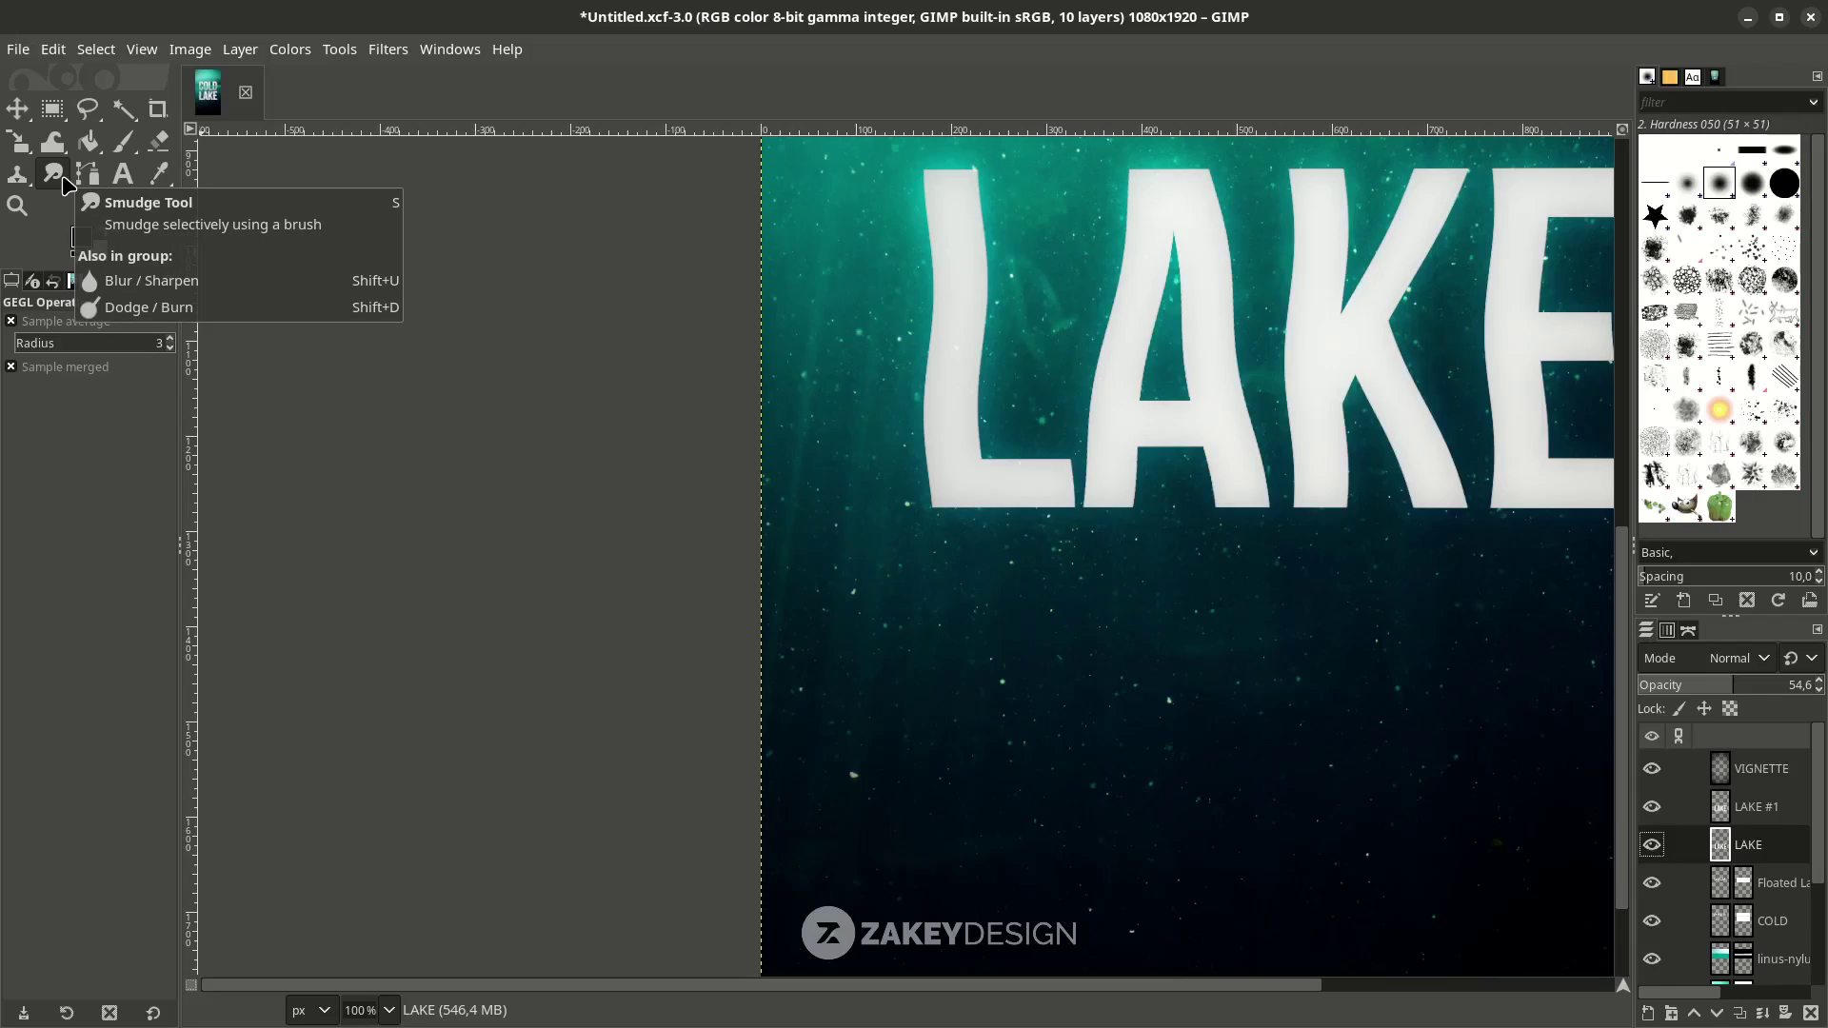
Smudge the bottom edges of the L, A and K into the water with a 182 px brush.
click(63, 179)
click(76, 430)
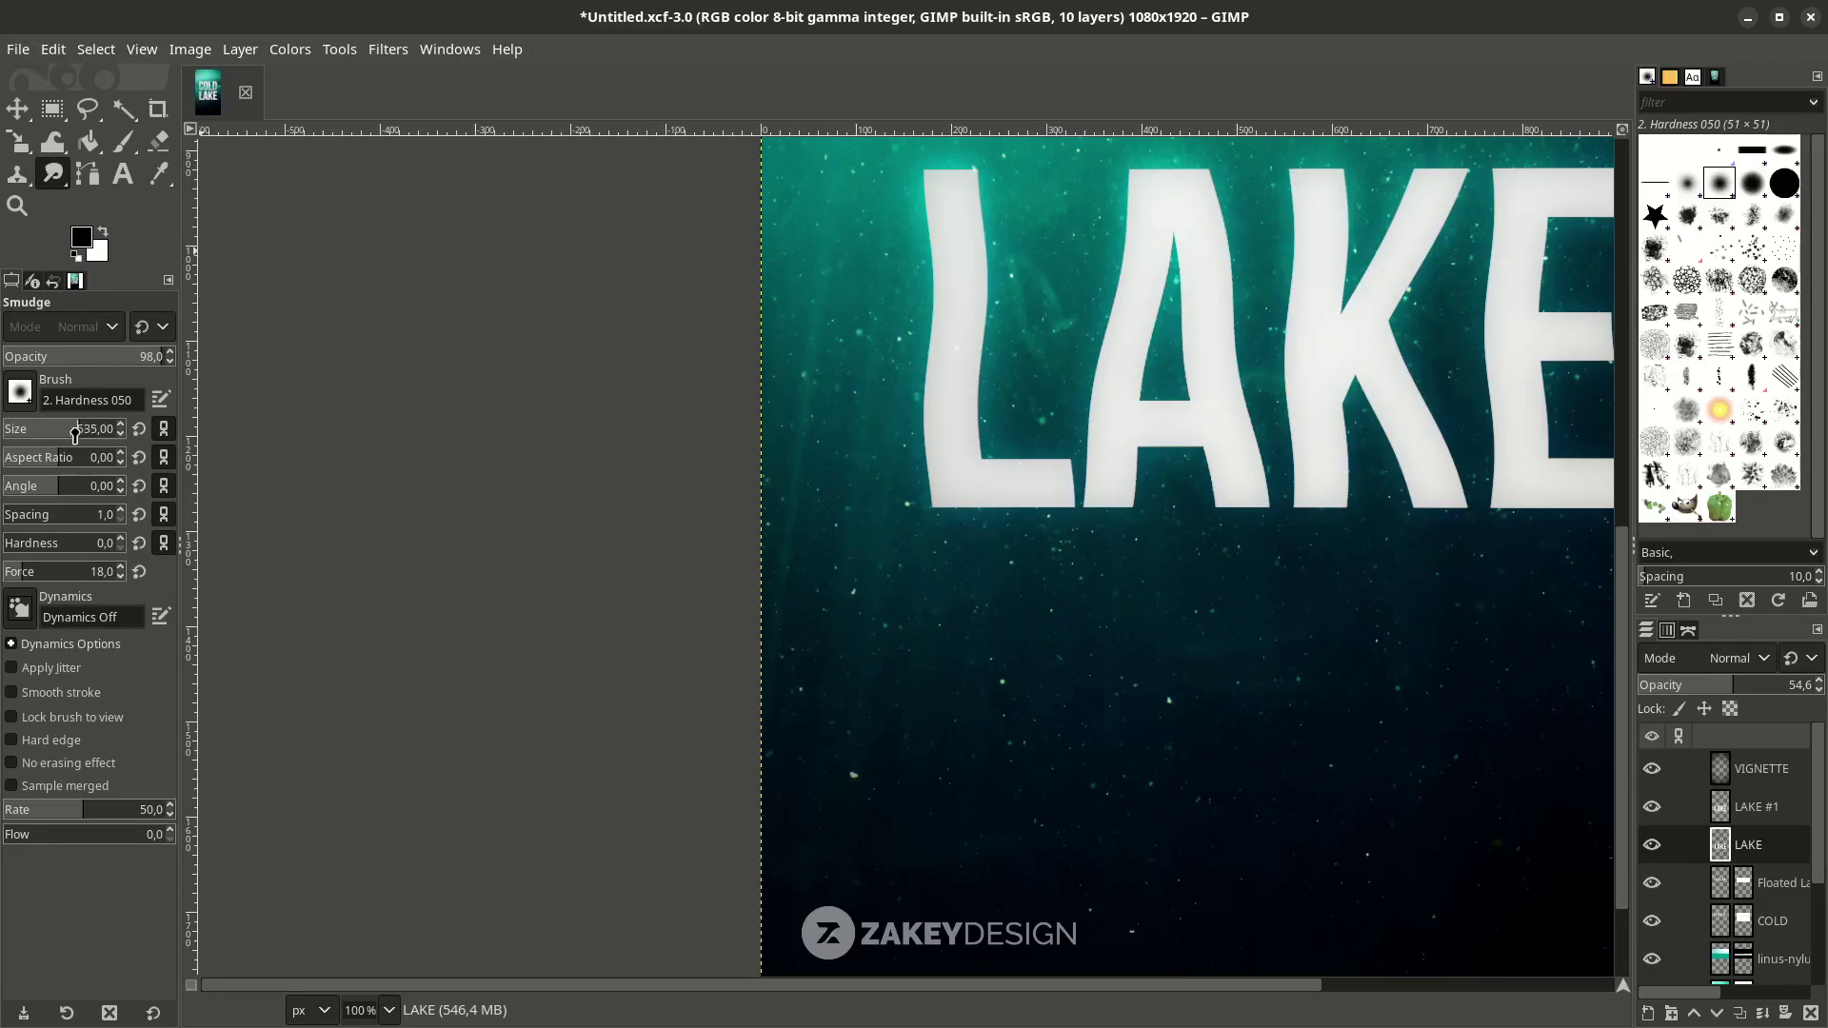
drag(47, 433, 42, 434)
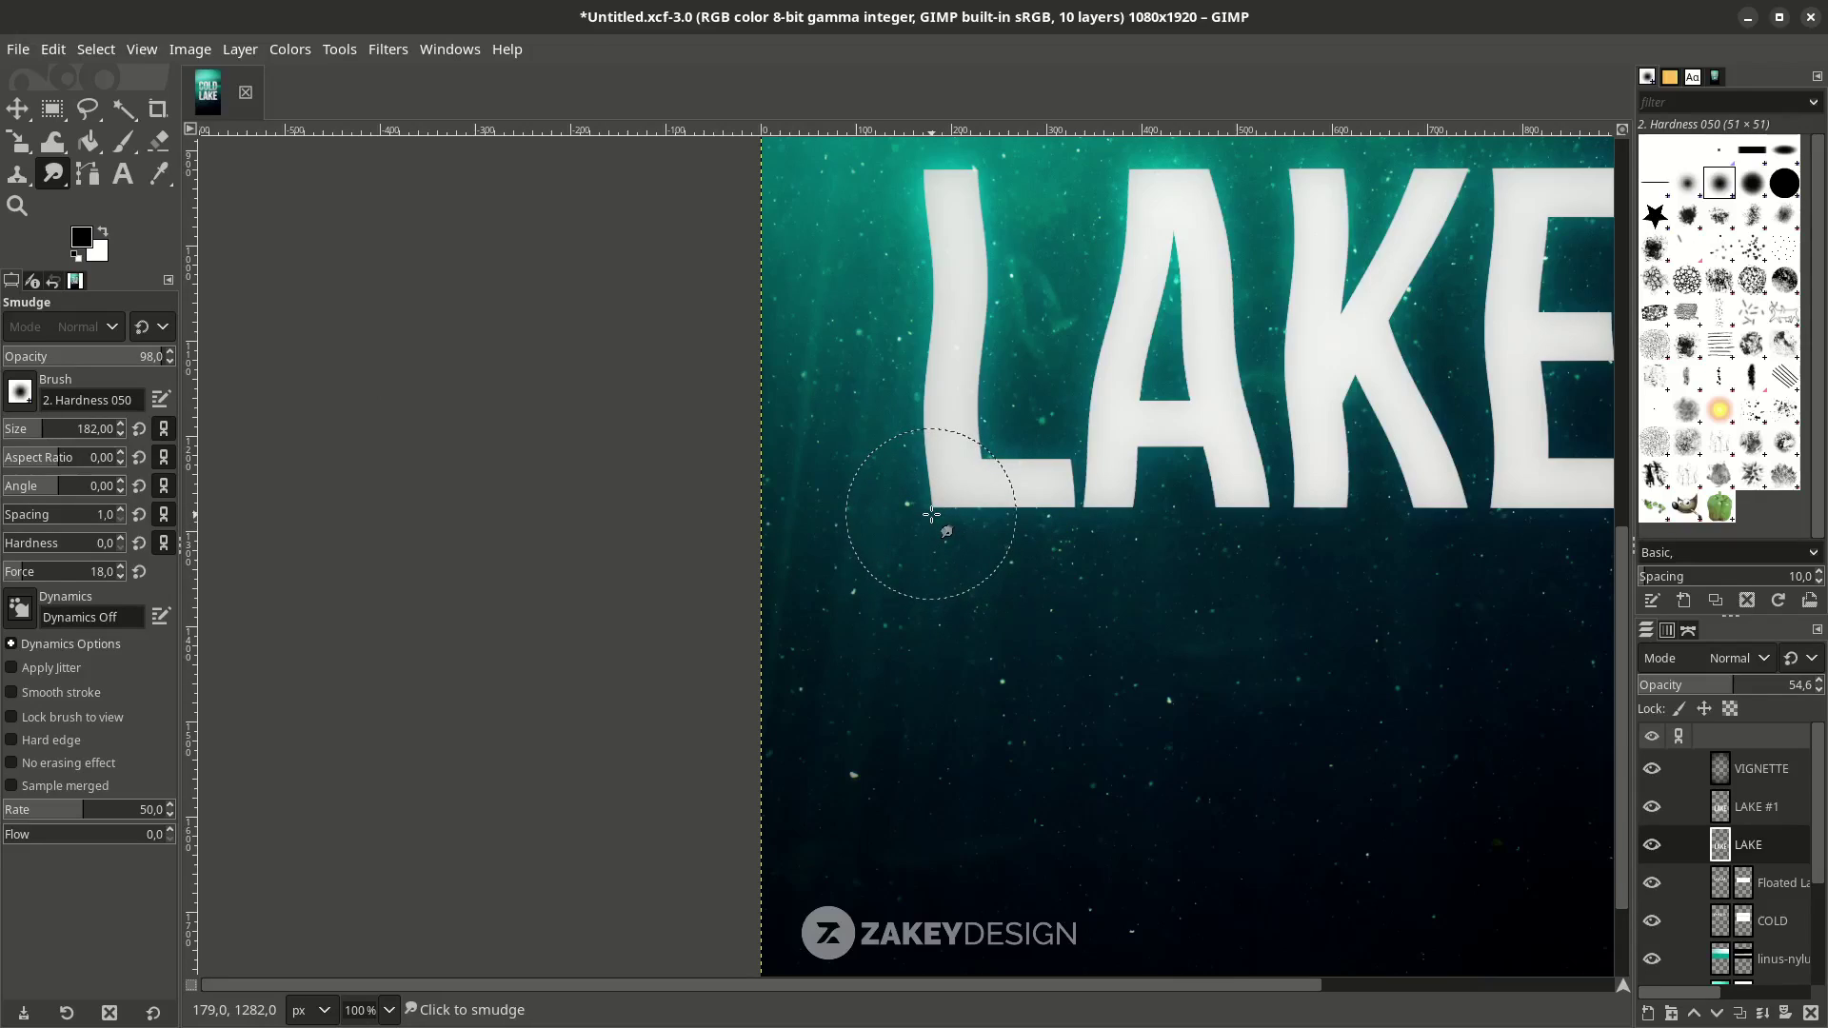
drag(905, 527, 916, 514)
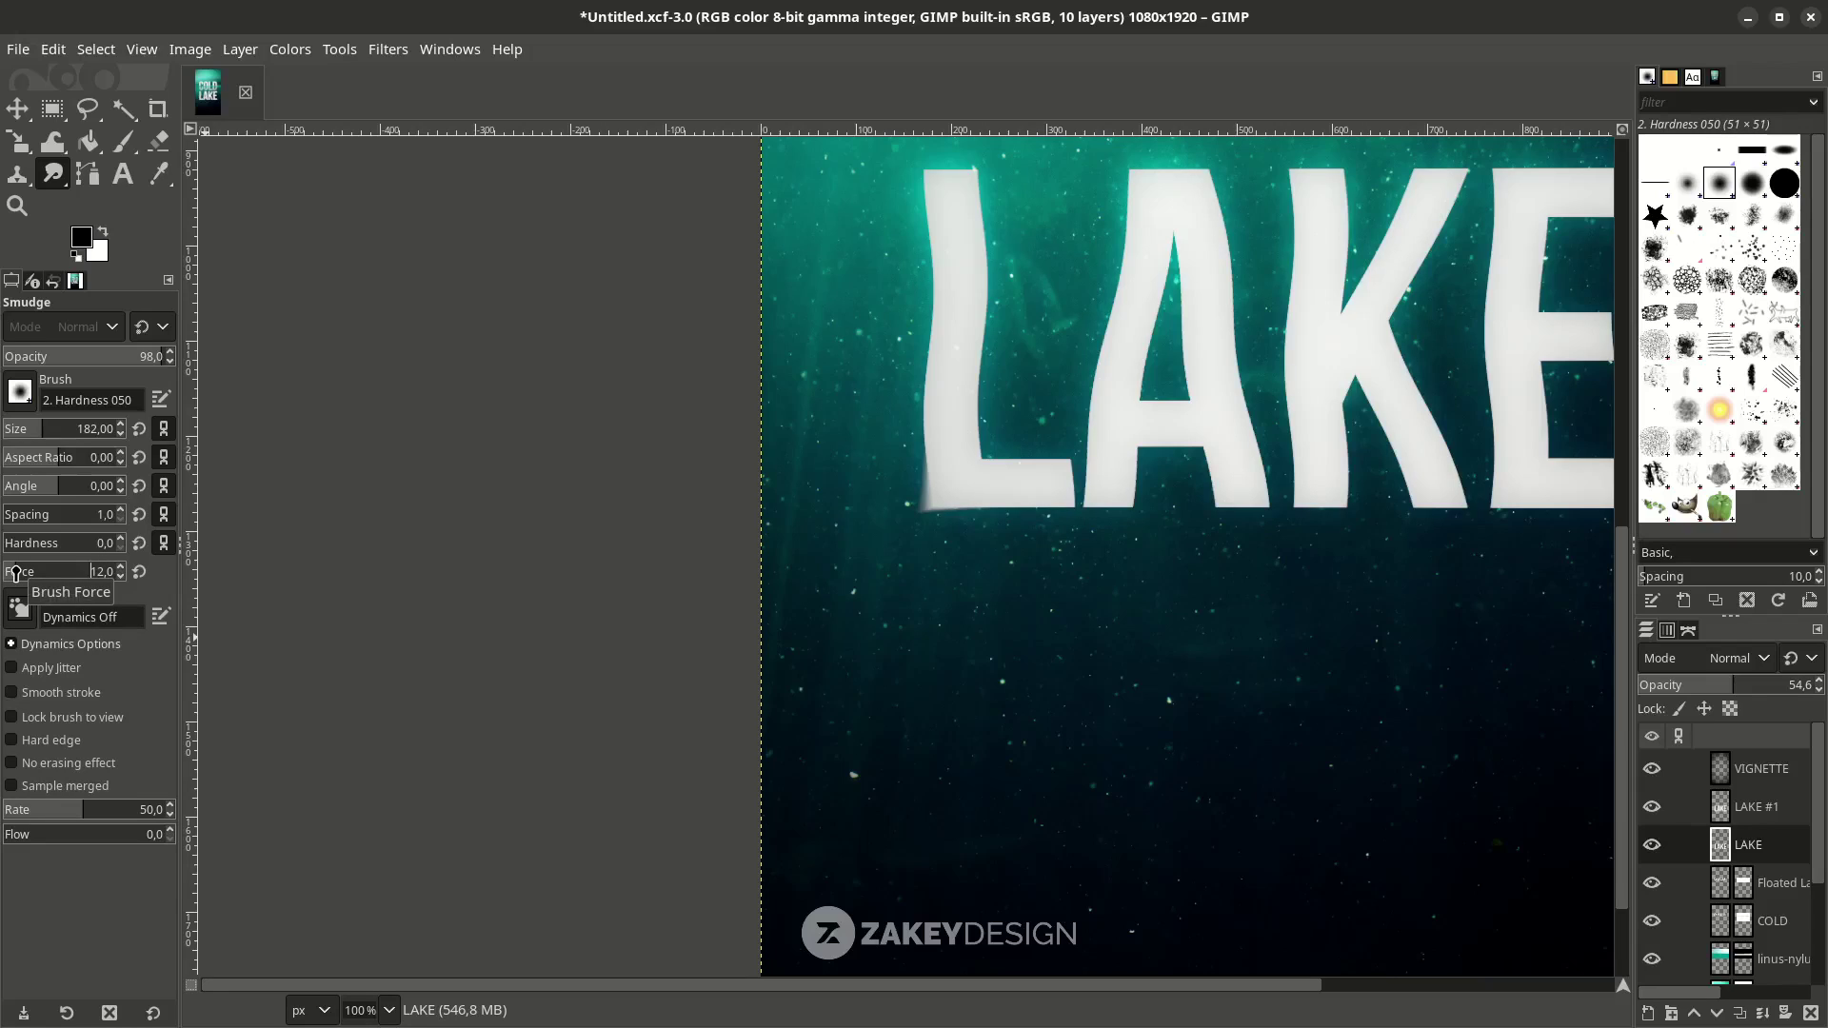
scroll(885, 666, up, 4)
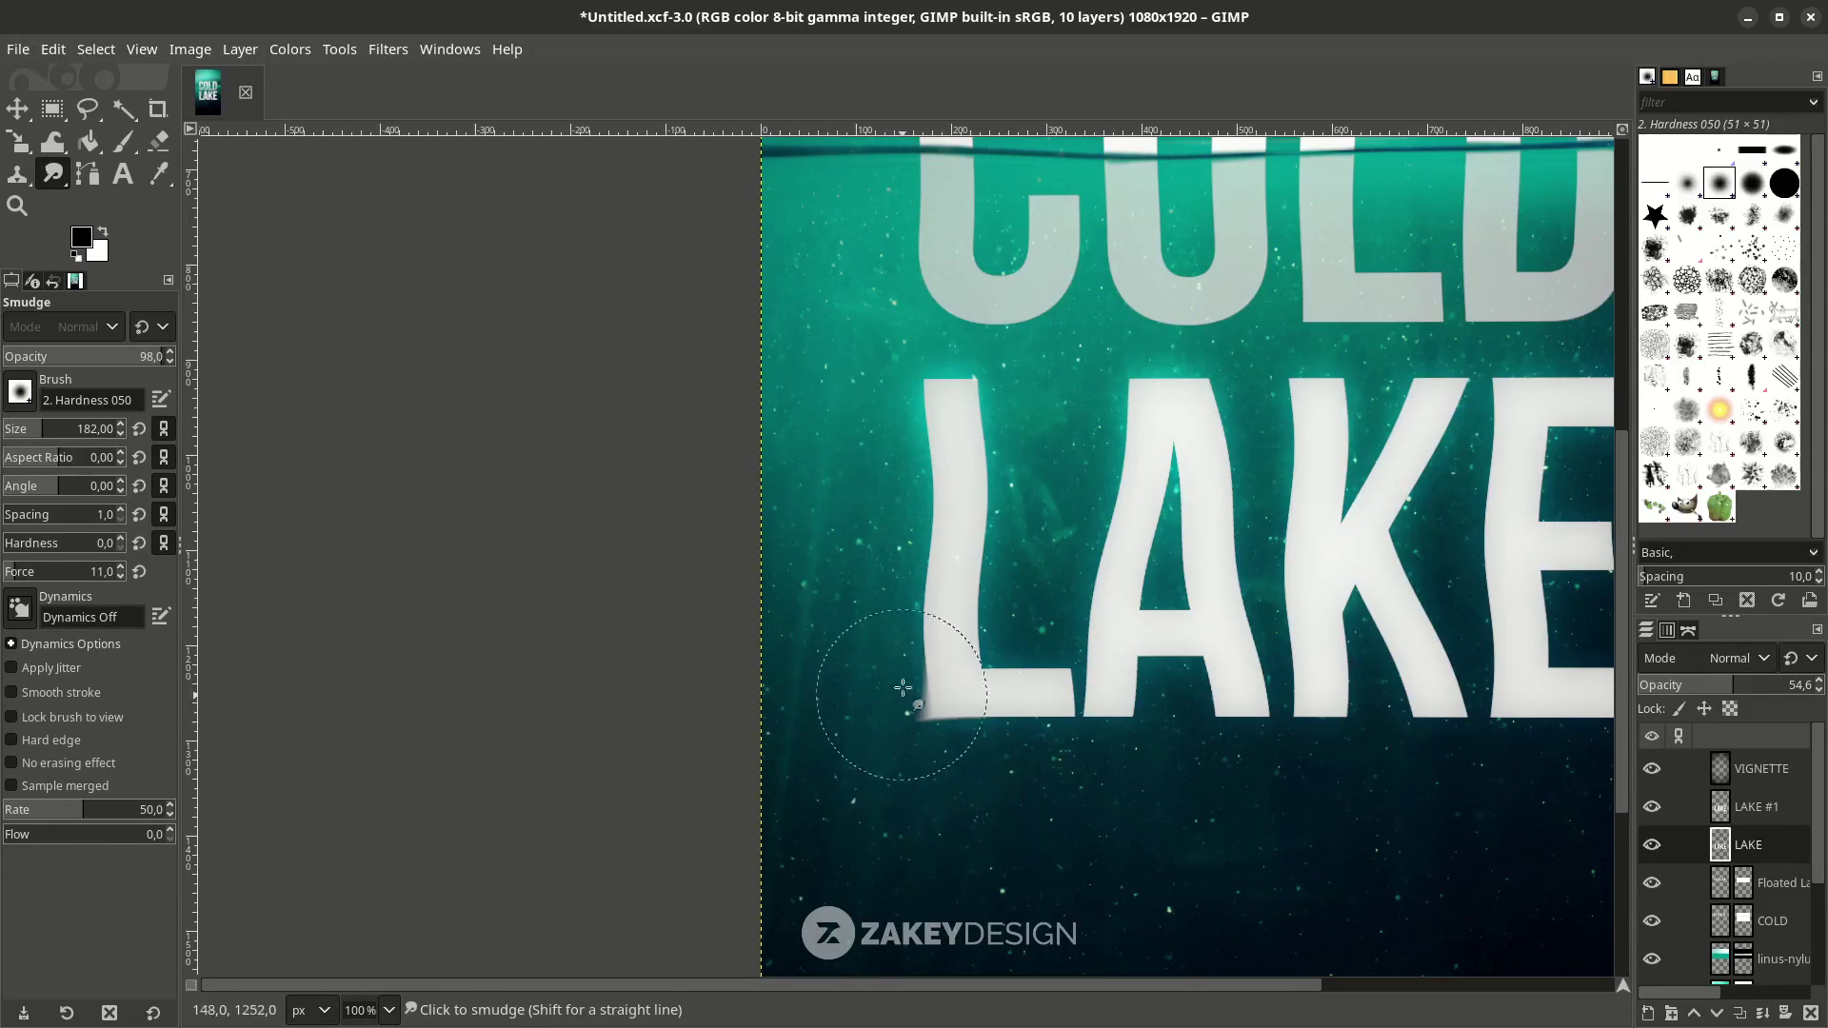
mouse_move(919, 500)
mouse_down()
mouse_move(930, 409)
mouse_move(914, 376)
mouse_up()
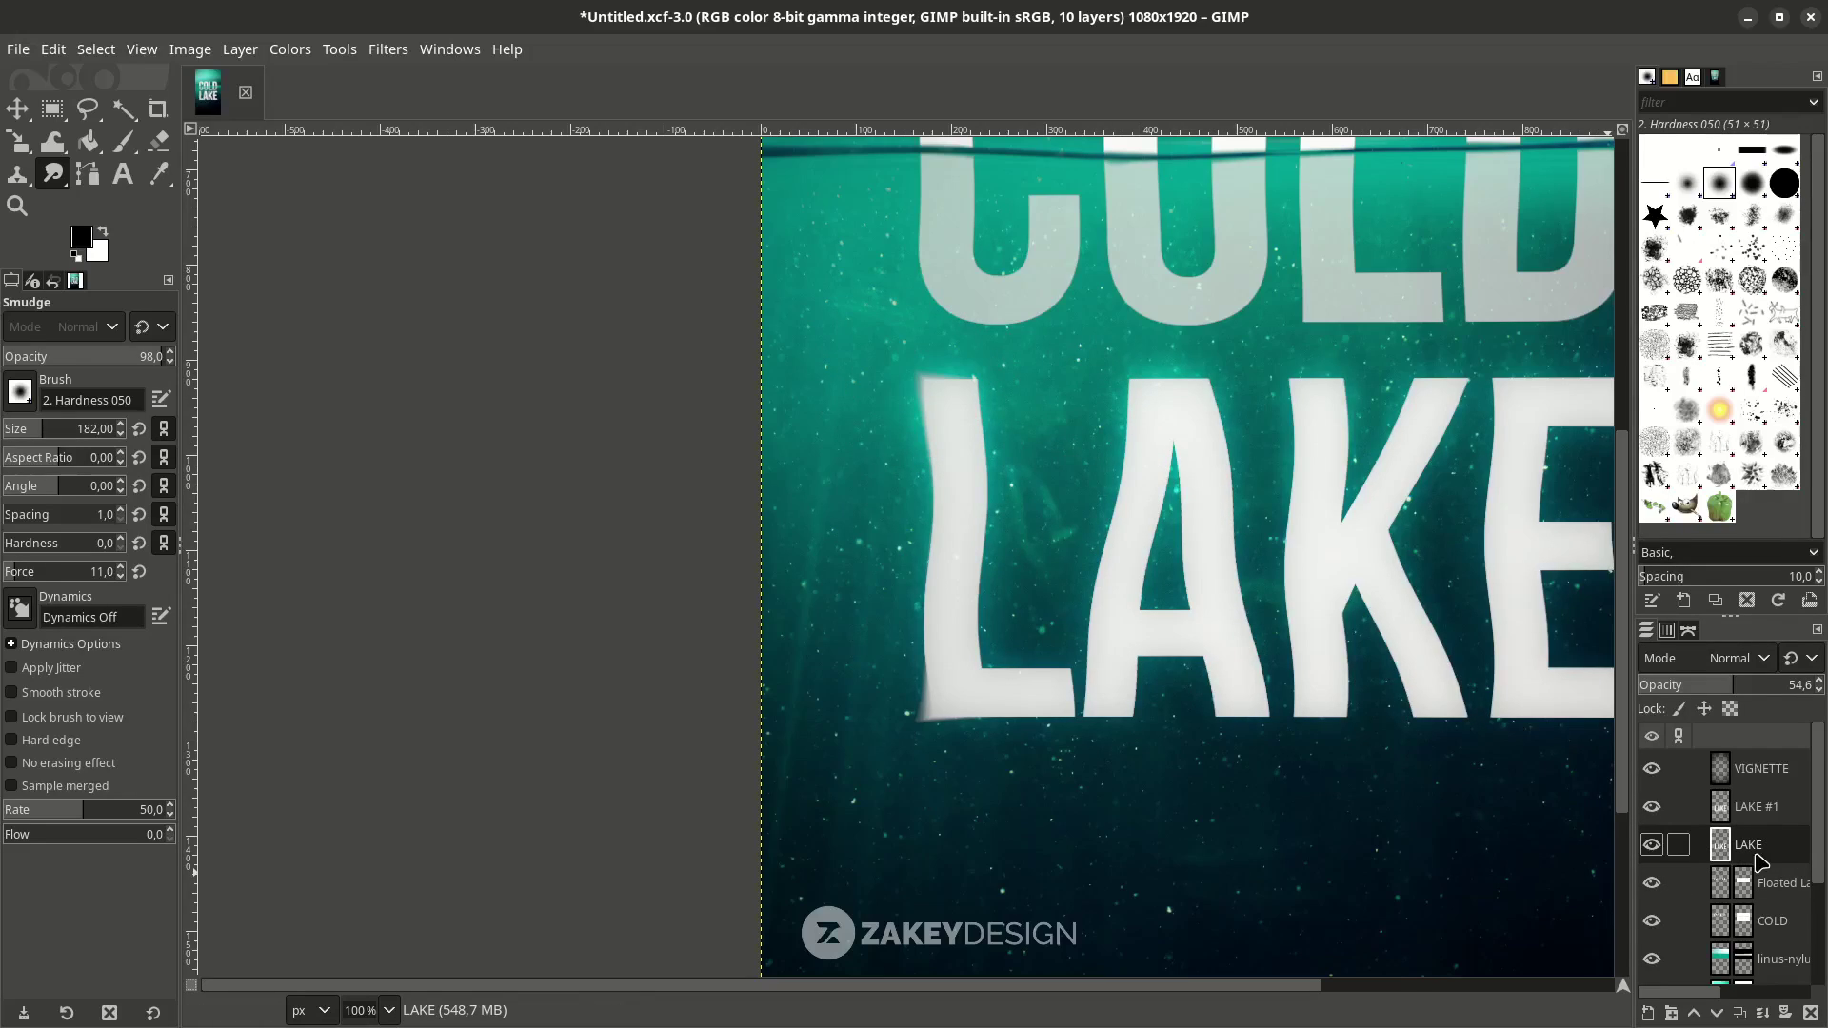
mouse_move(1185, 452)
mouse_down()
mouse_move(1090, 380)
mouse_move(1116, 398)
mouse_move(1123, 382)
mouse_move(1127, 432)
mouse_move(1097, 691)
mouse_move(1194, 721)
mouse_move(1141, 668)
mouse_move(1181, 495)
mouse_up()
scroll(1181, 495, right, 5)
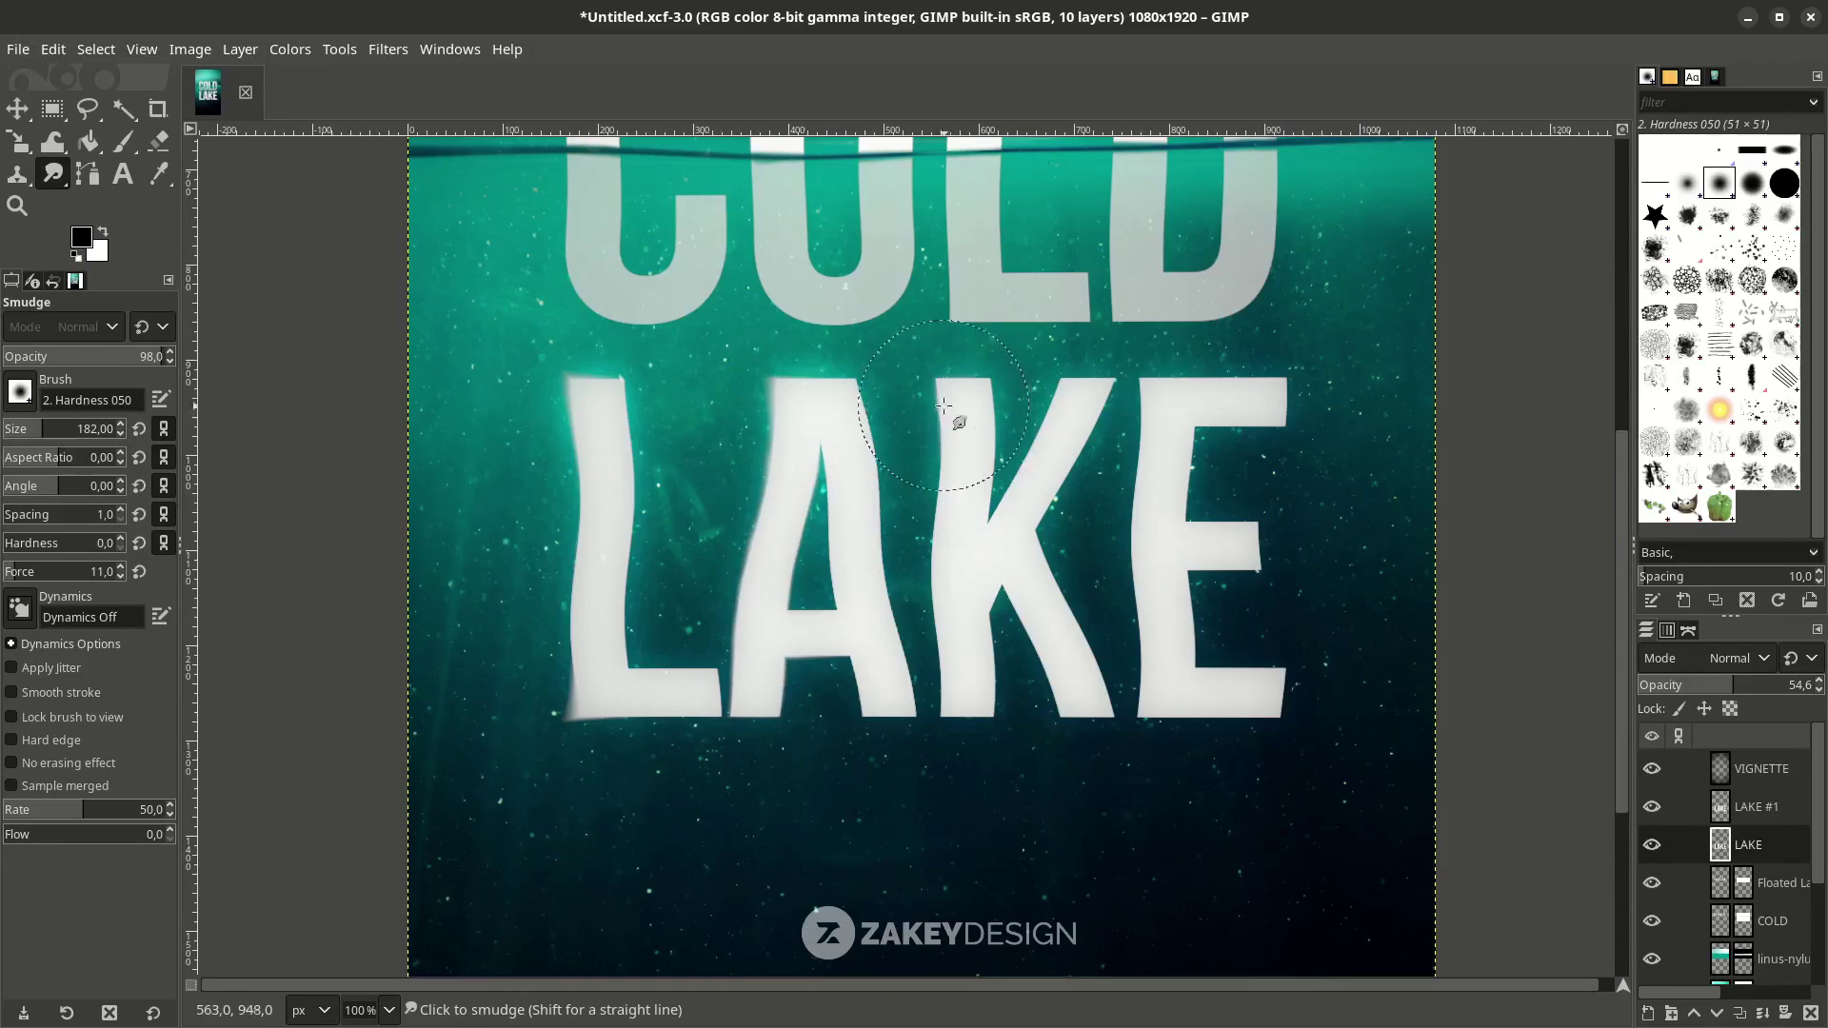
mouse_move(938, 523)
mouse_down()
mouse_move(949, 676)
mouse_move(1015, 708)
mouse_move(986, 455)
mouse_move(1137, 359)
mouse_move(1279, 368)
mouse_move(1289, 410)
mouse_move(1173, 440)
mouse_move(1149, 474)
mouse_move(1164, 681)
mouse_move(1148, 722)
mouse_move(901, 725)
mouse_move(868, 747)
mouse_move(939, 670)
mouse_move(937, 596)
mouse_move(1144, 601)
mouse_move(1219, 526)
mouse_up()
Review the whole poster, then fade the LAKE layer to about 15.7% opacity.
key(shift+ctrl+j)
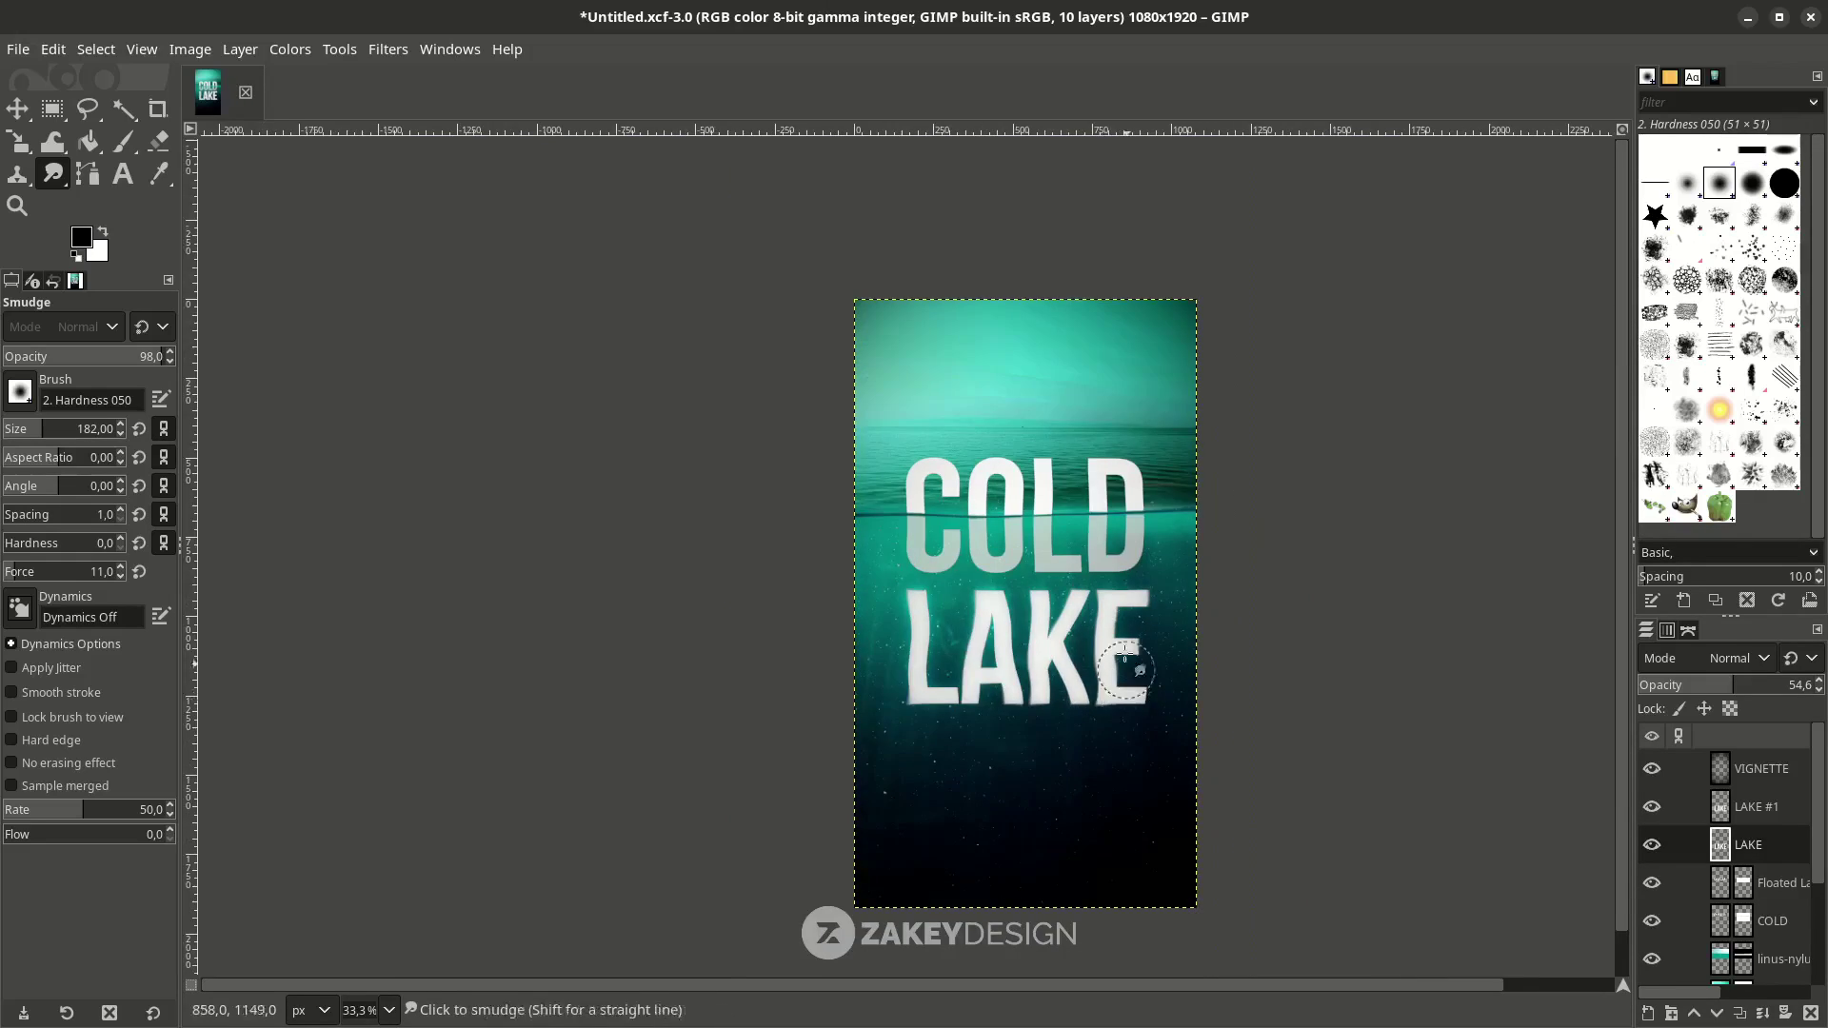
key(1)
key(shift+2)
click(1757, 806)
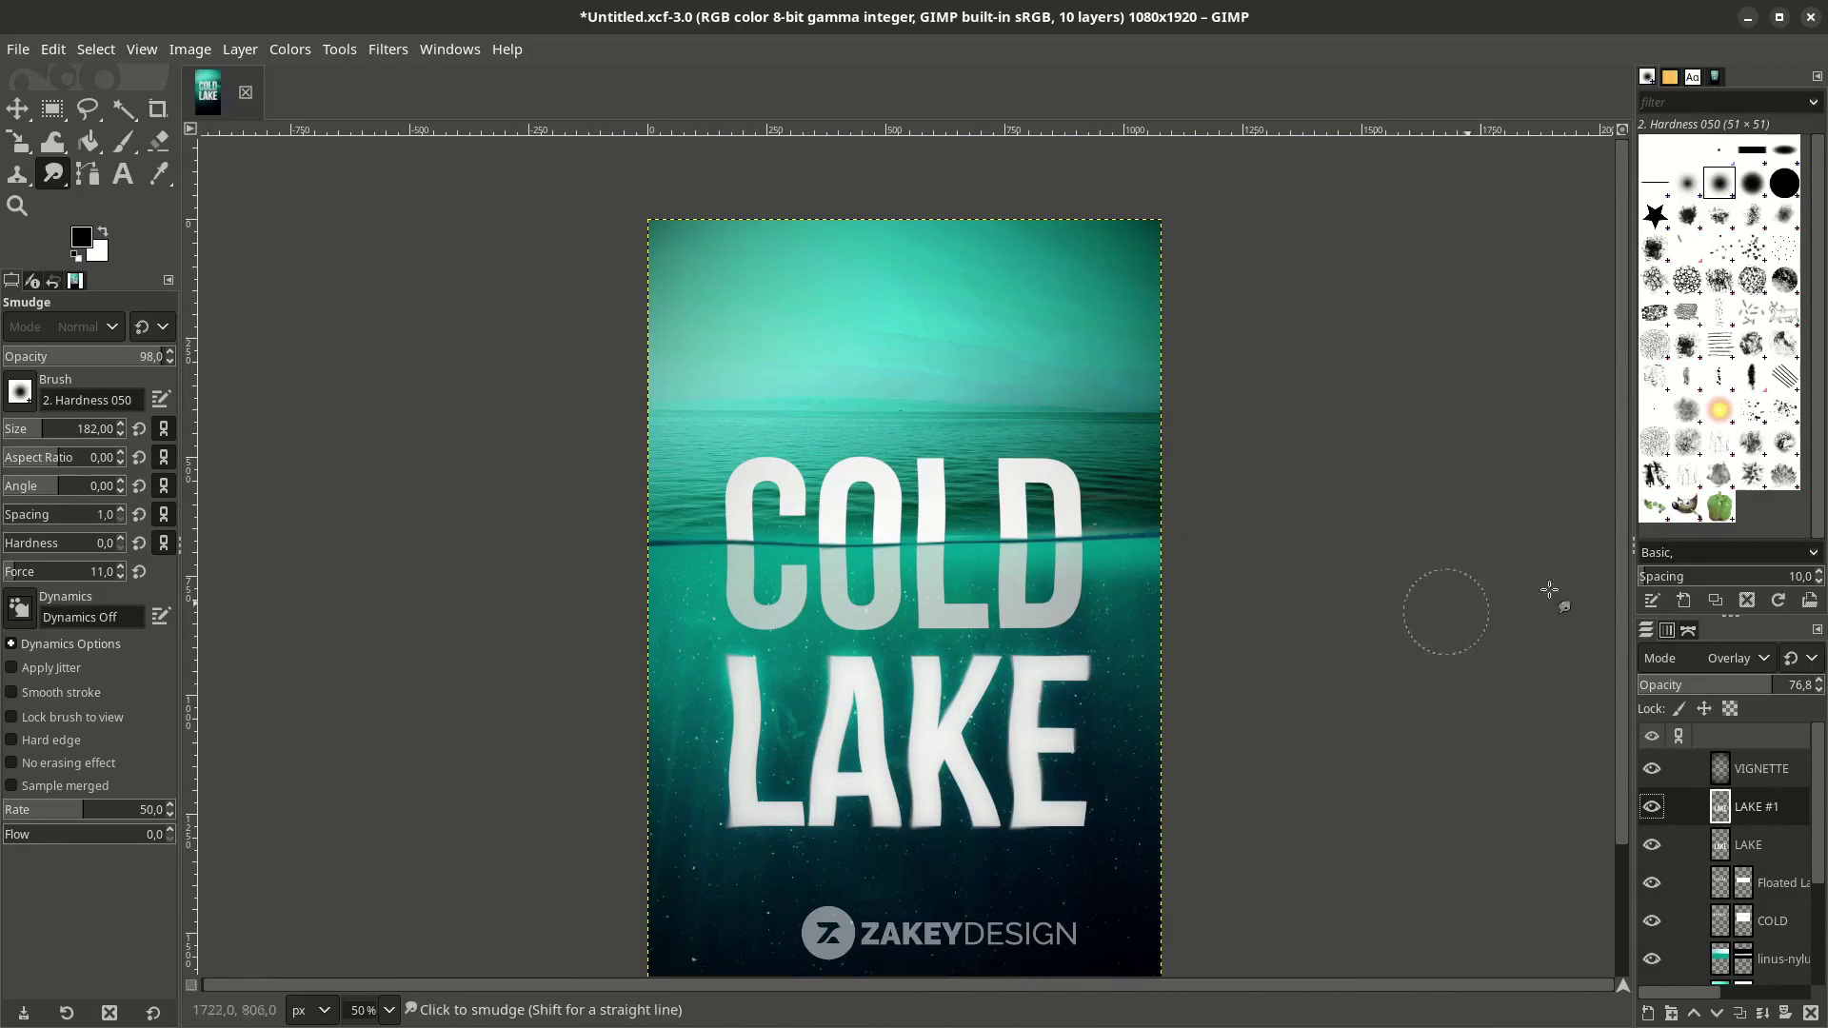
click(1772, 845)
drag(1698, 687, 1664, 683)
Select LAKE #1, then the Floated Layer reflection, and open its layer context menu.
scroll(881, 666, down, 2)
scroll(914, 714, up, 2)
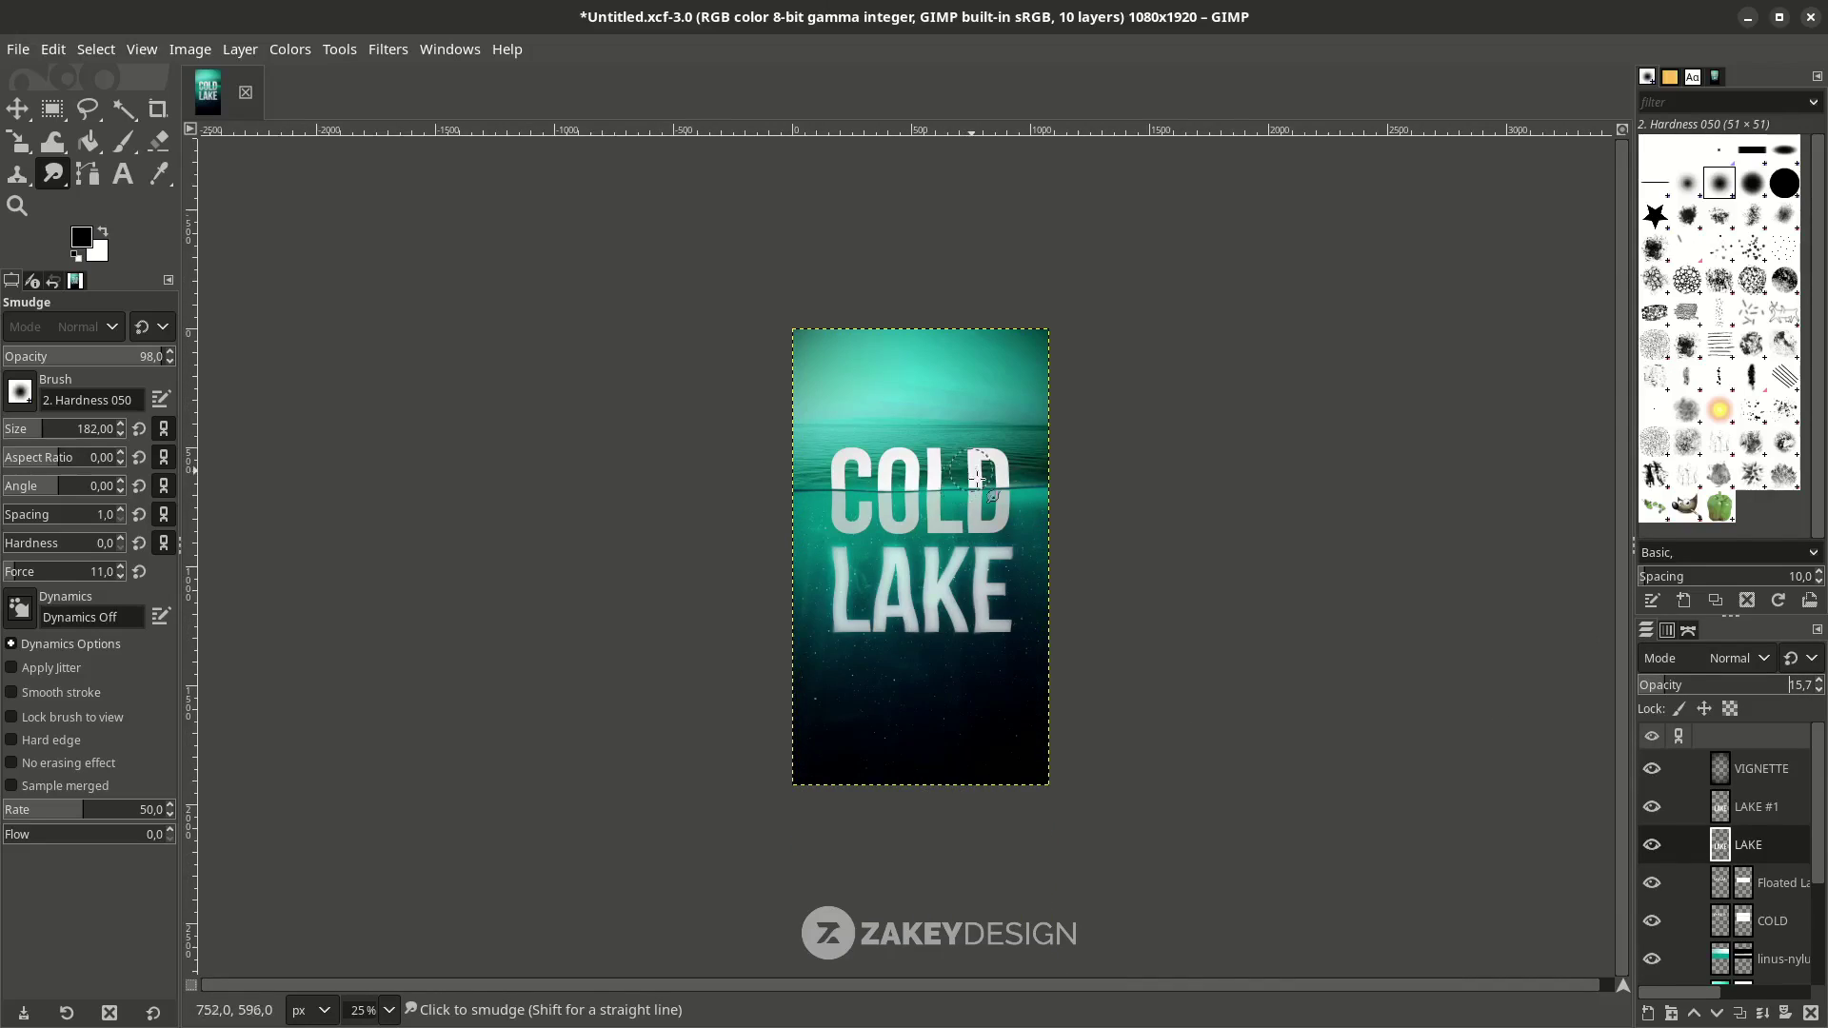
click(1666, 806)
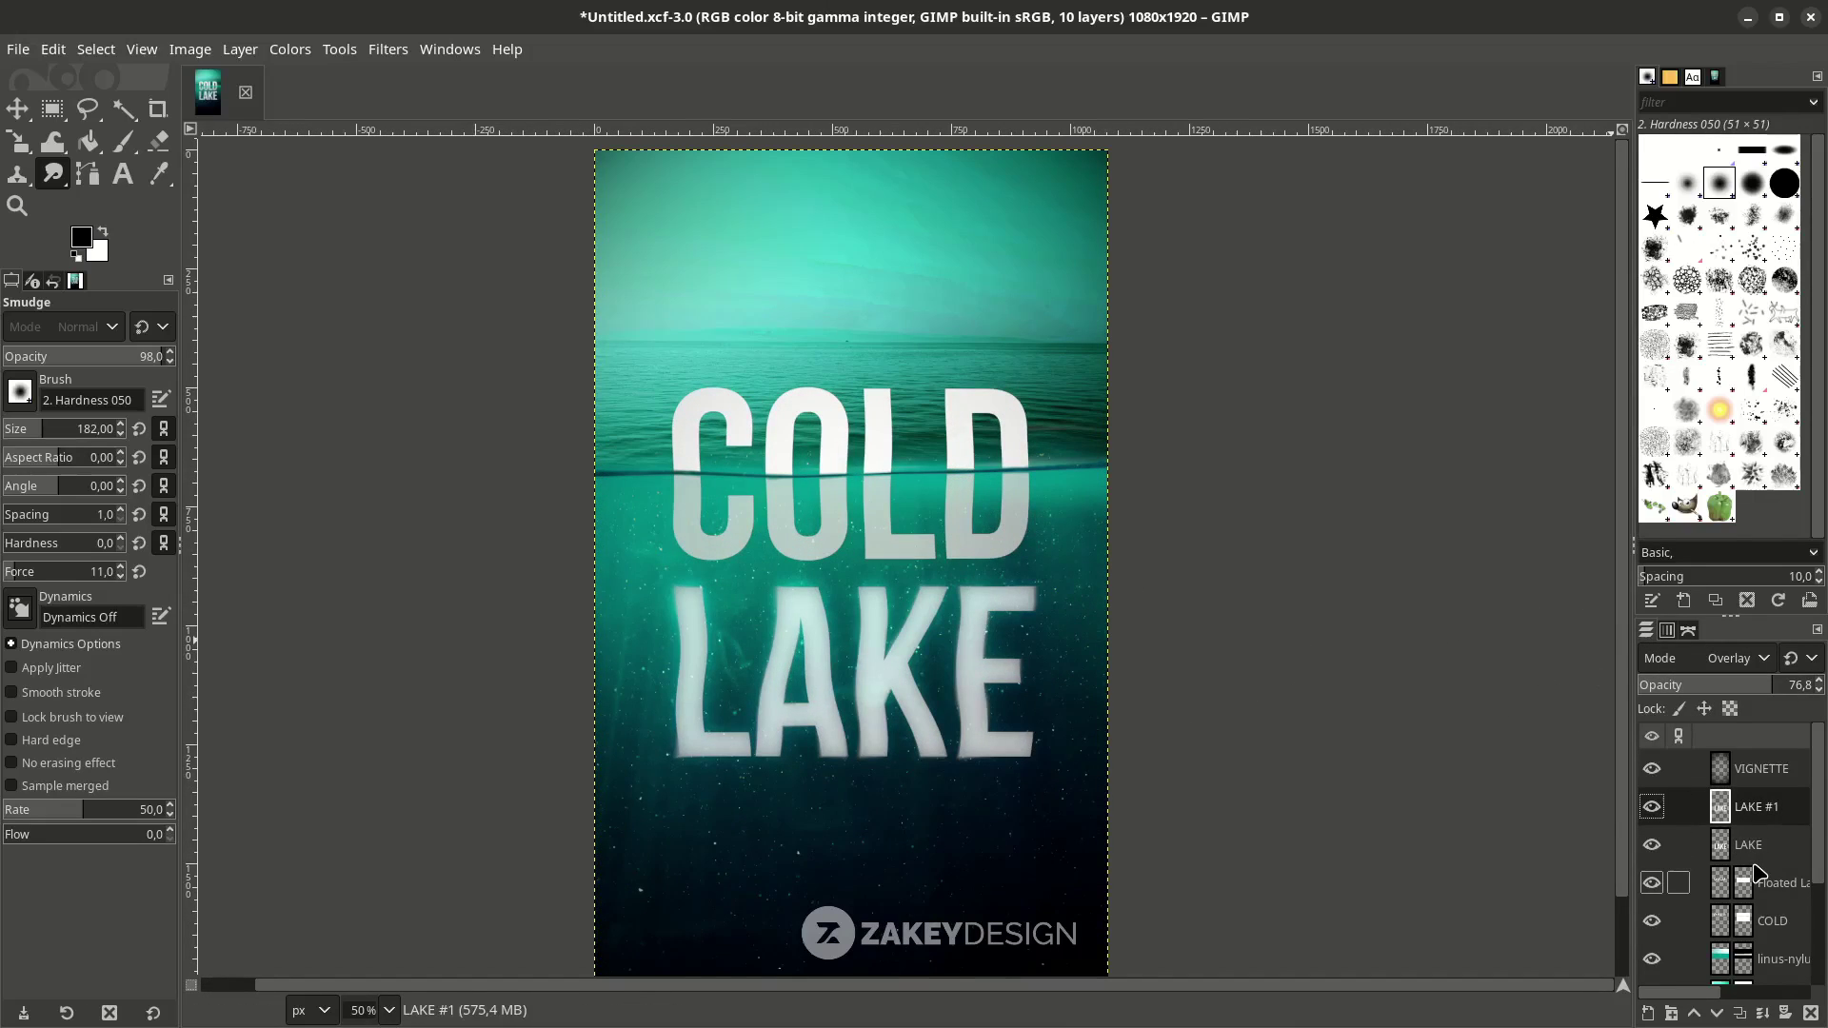
scroll(704, 547, up, 2)
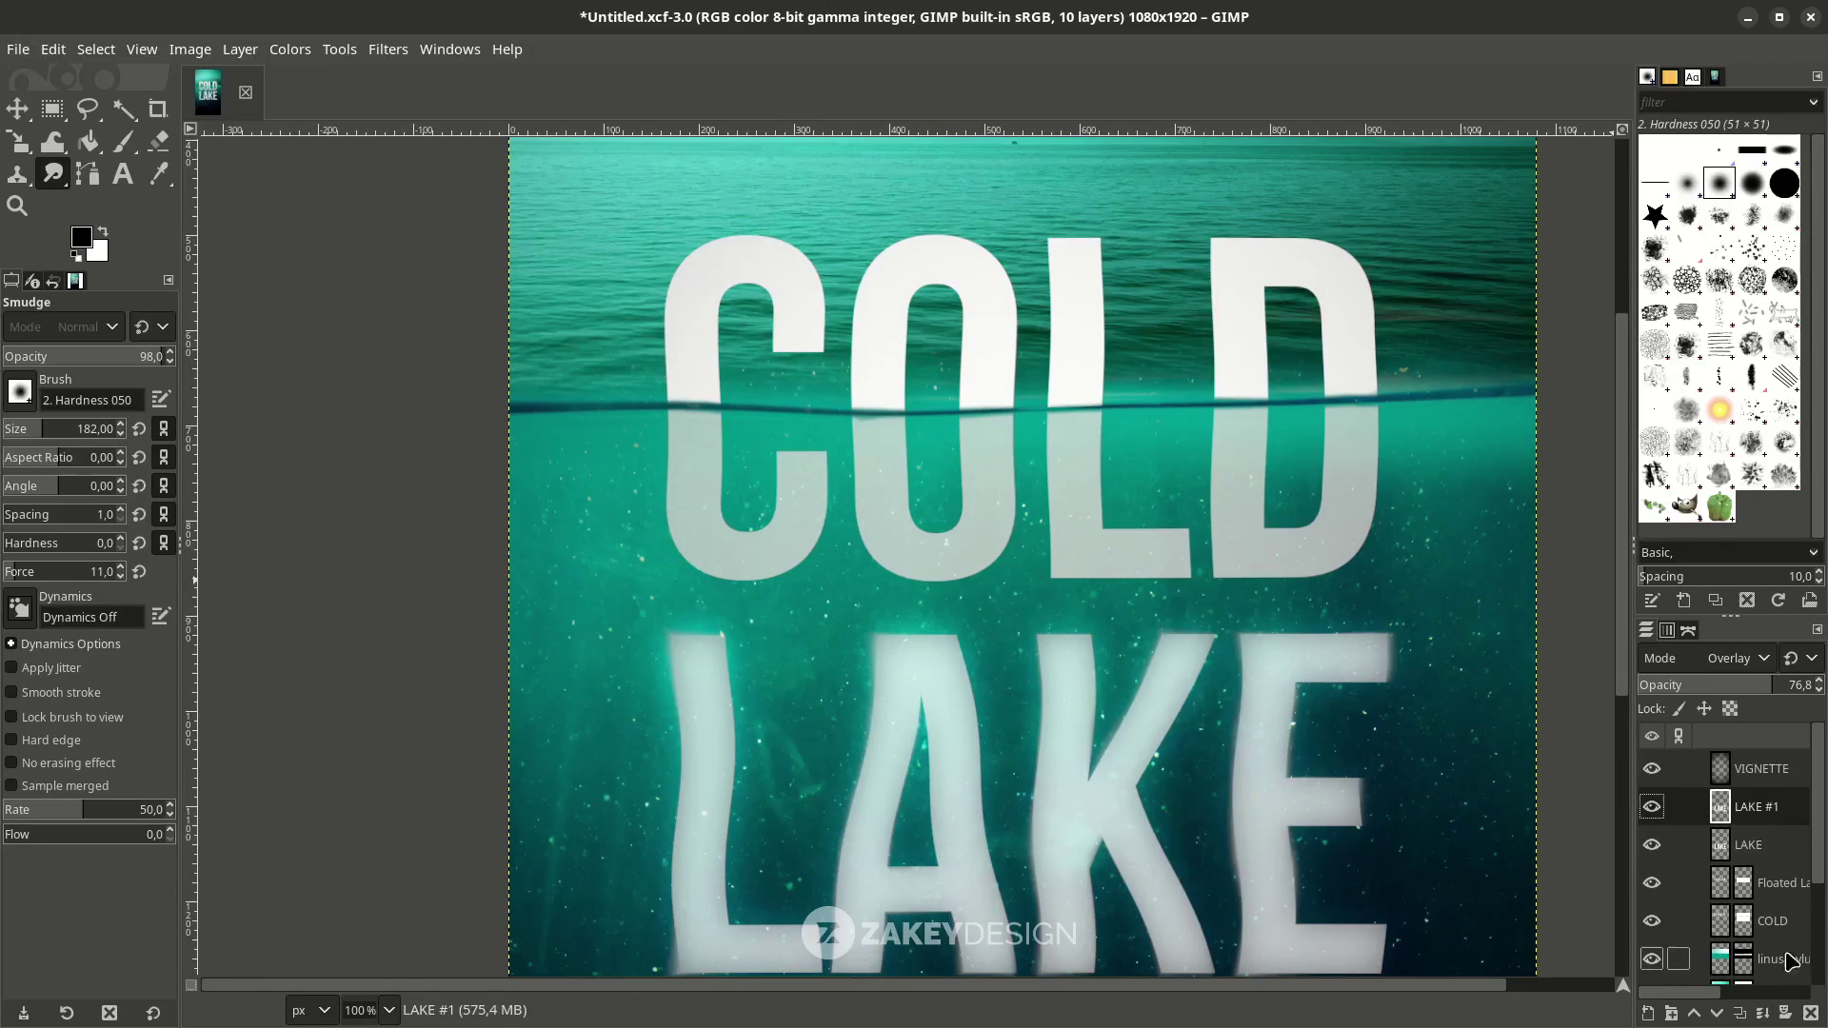
click(1724, 897)
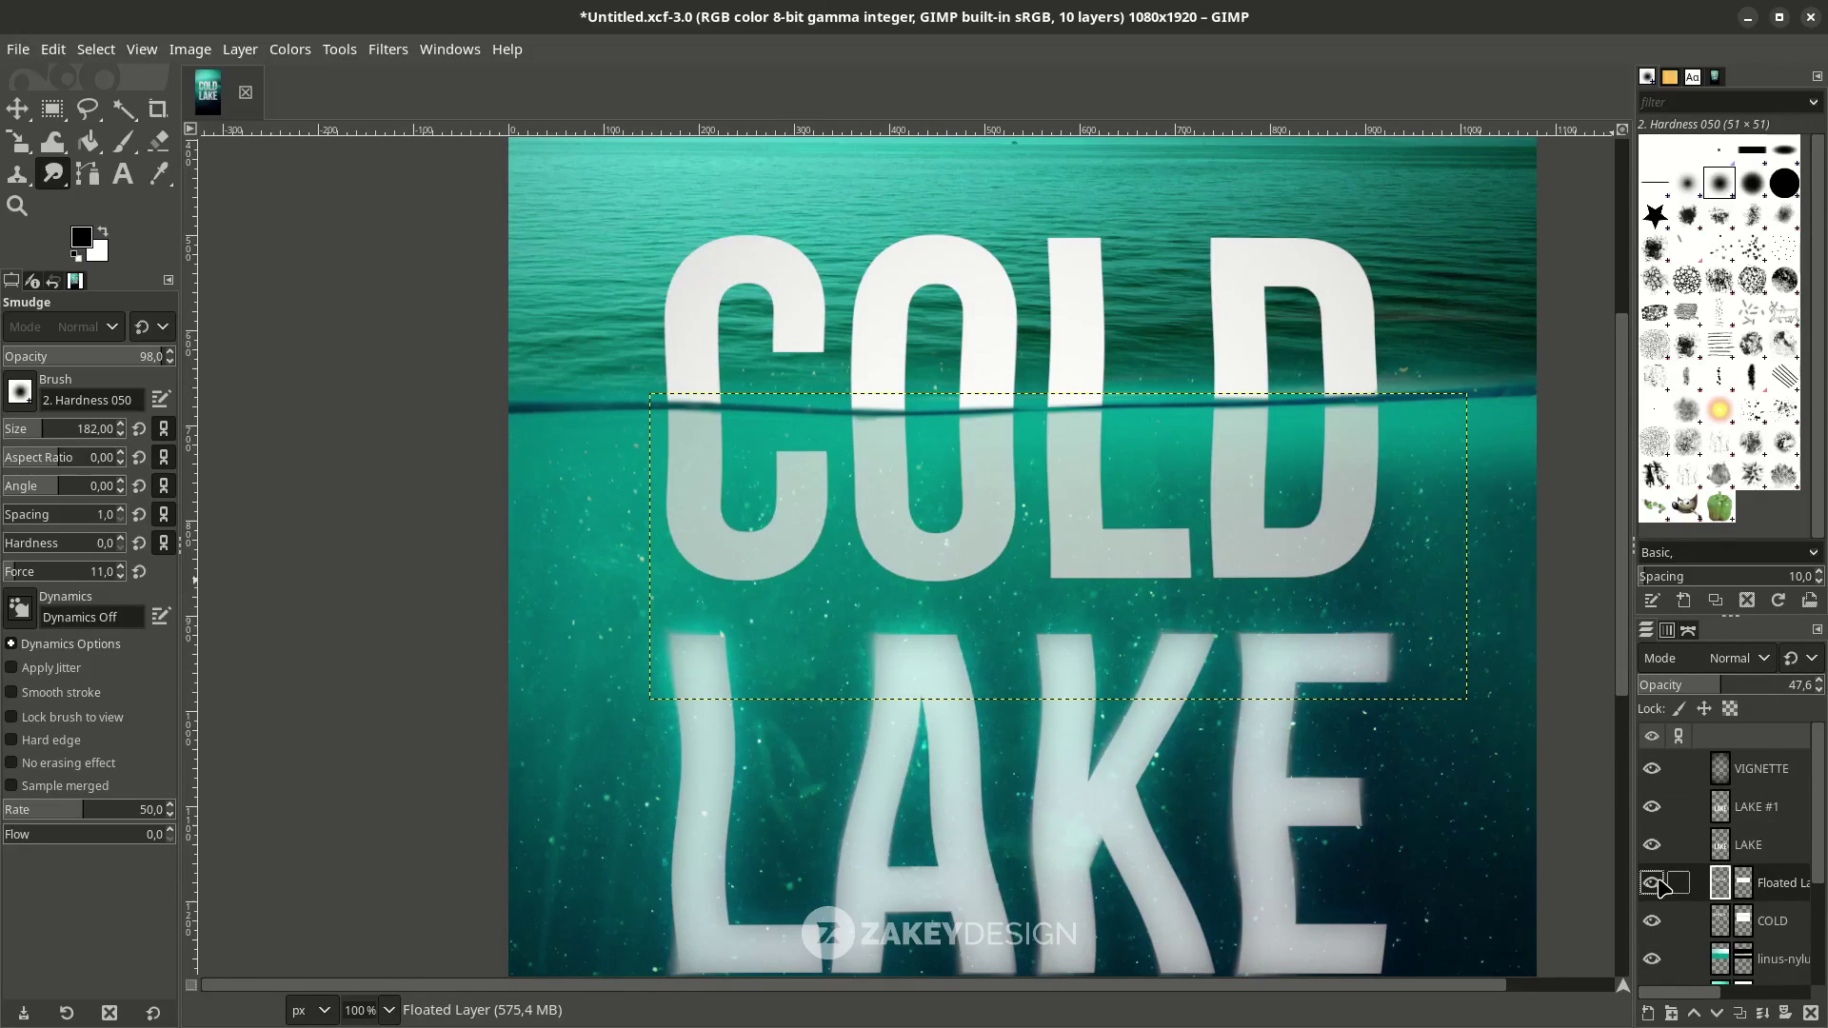
scroll(904, 619, down, 2)
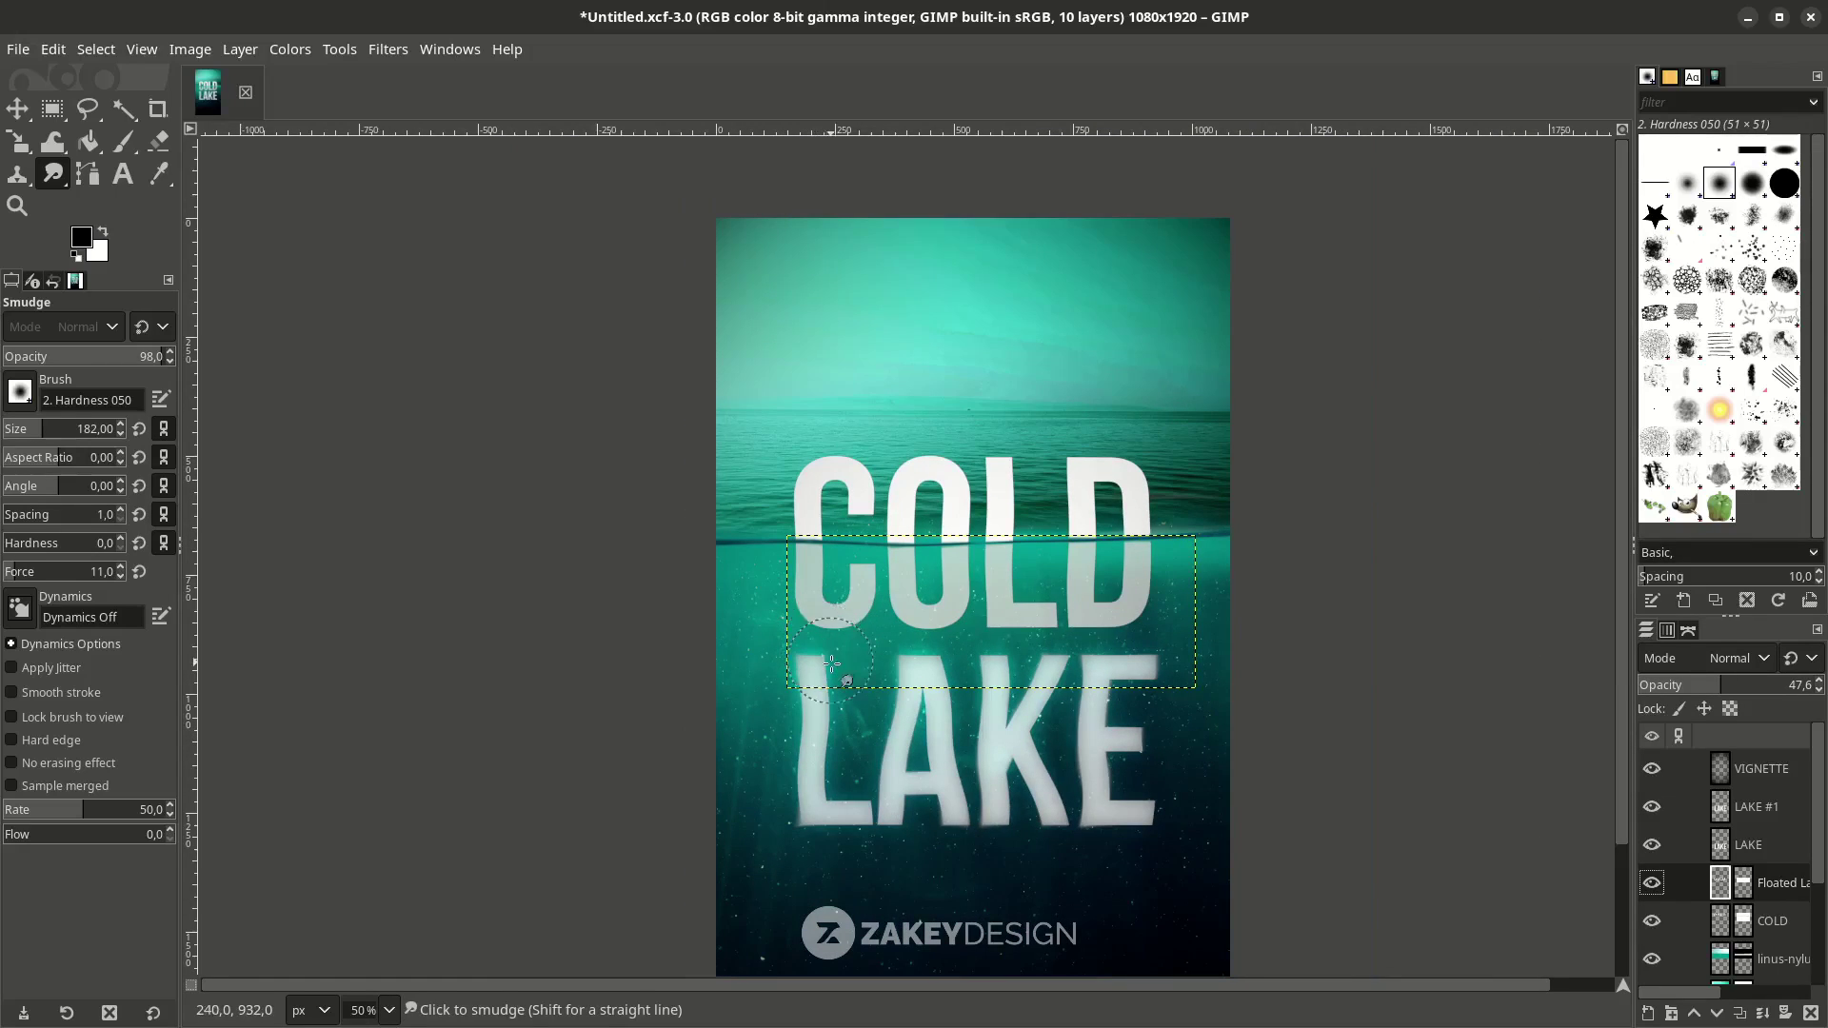
scroll(832, 663, up, 3)
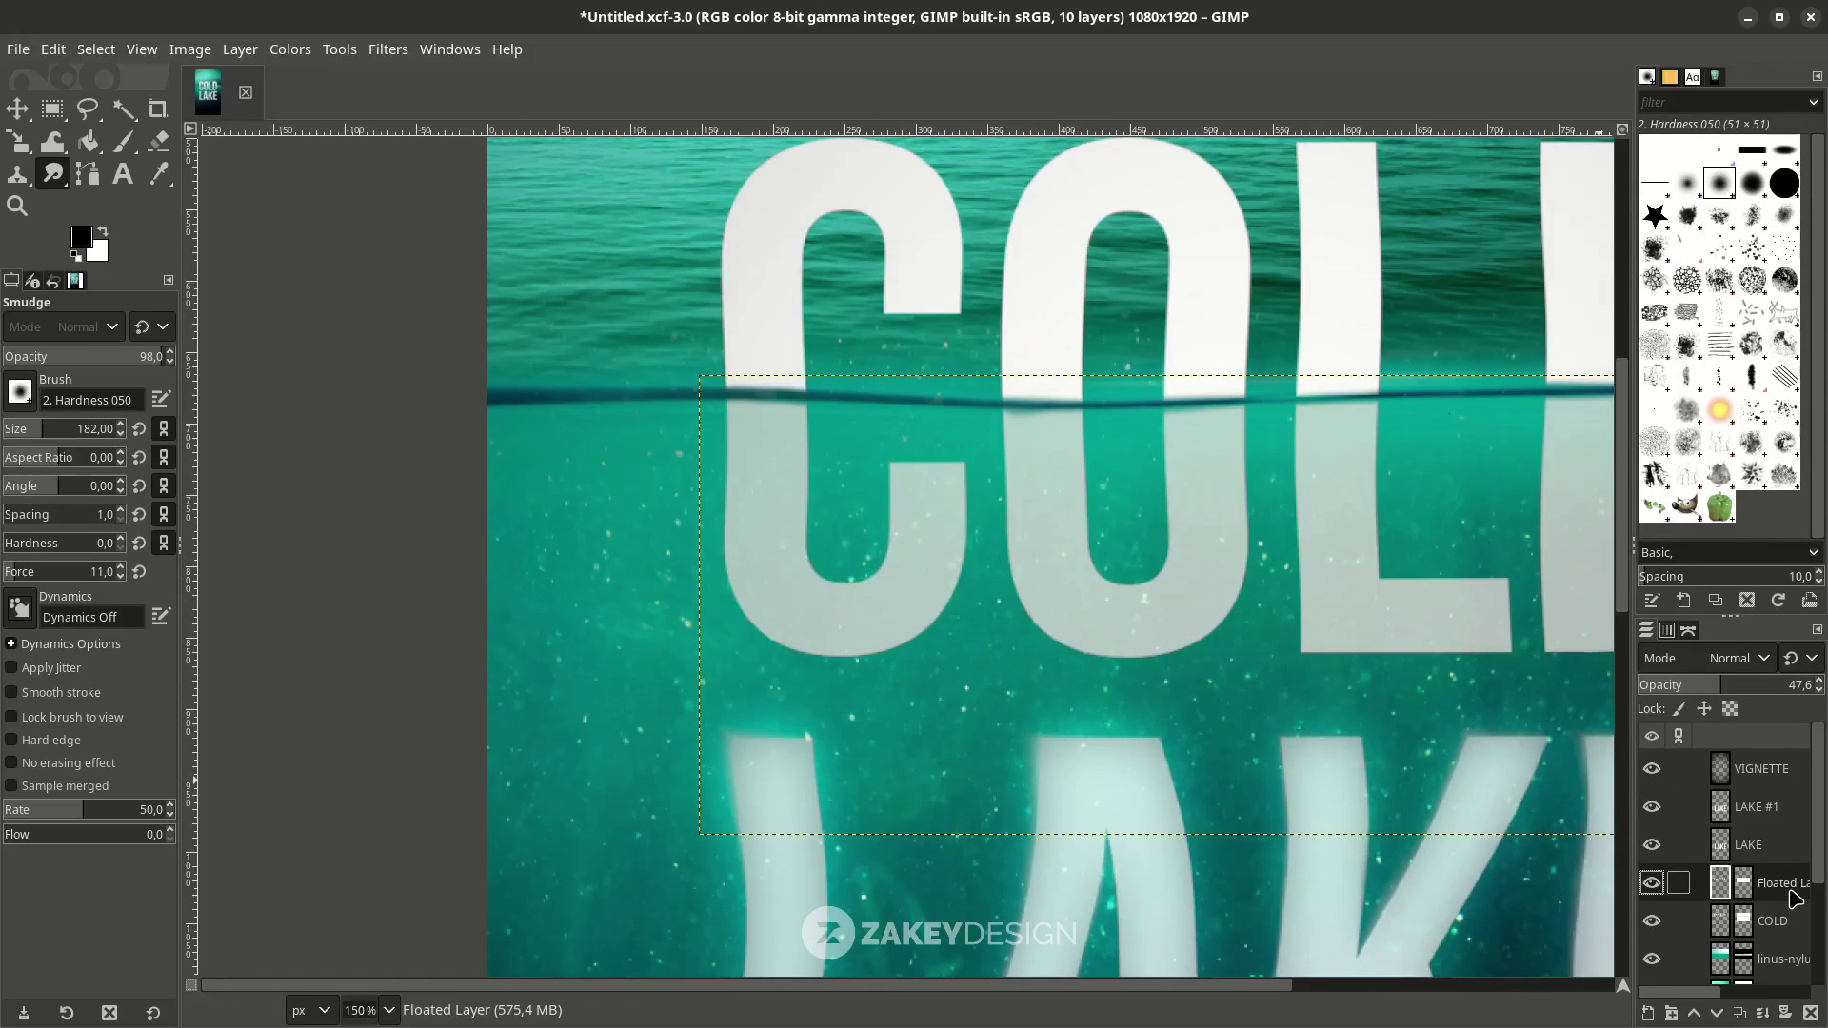
right_click(1796, 898)
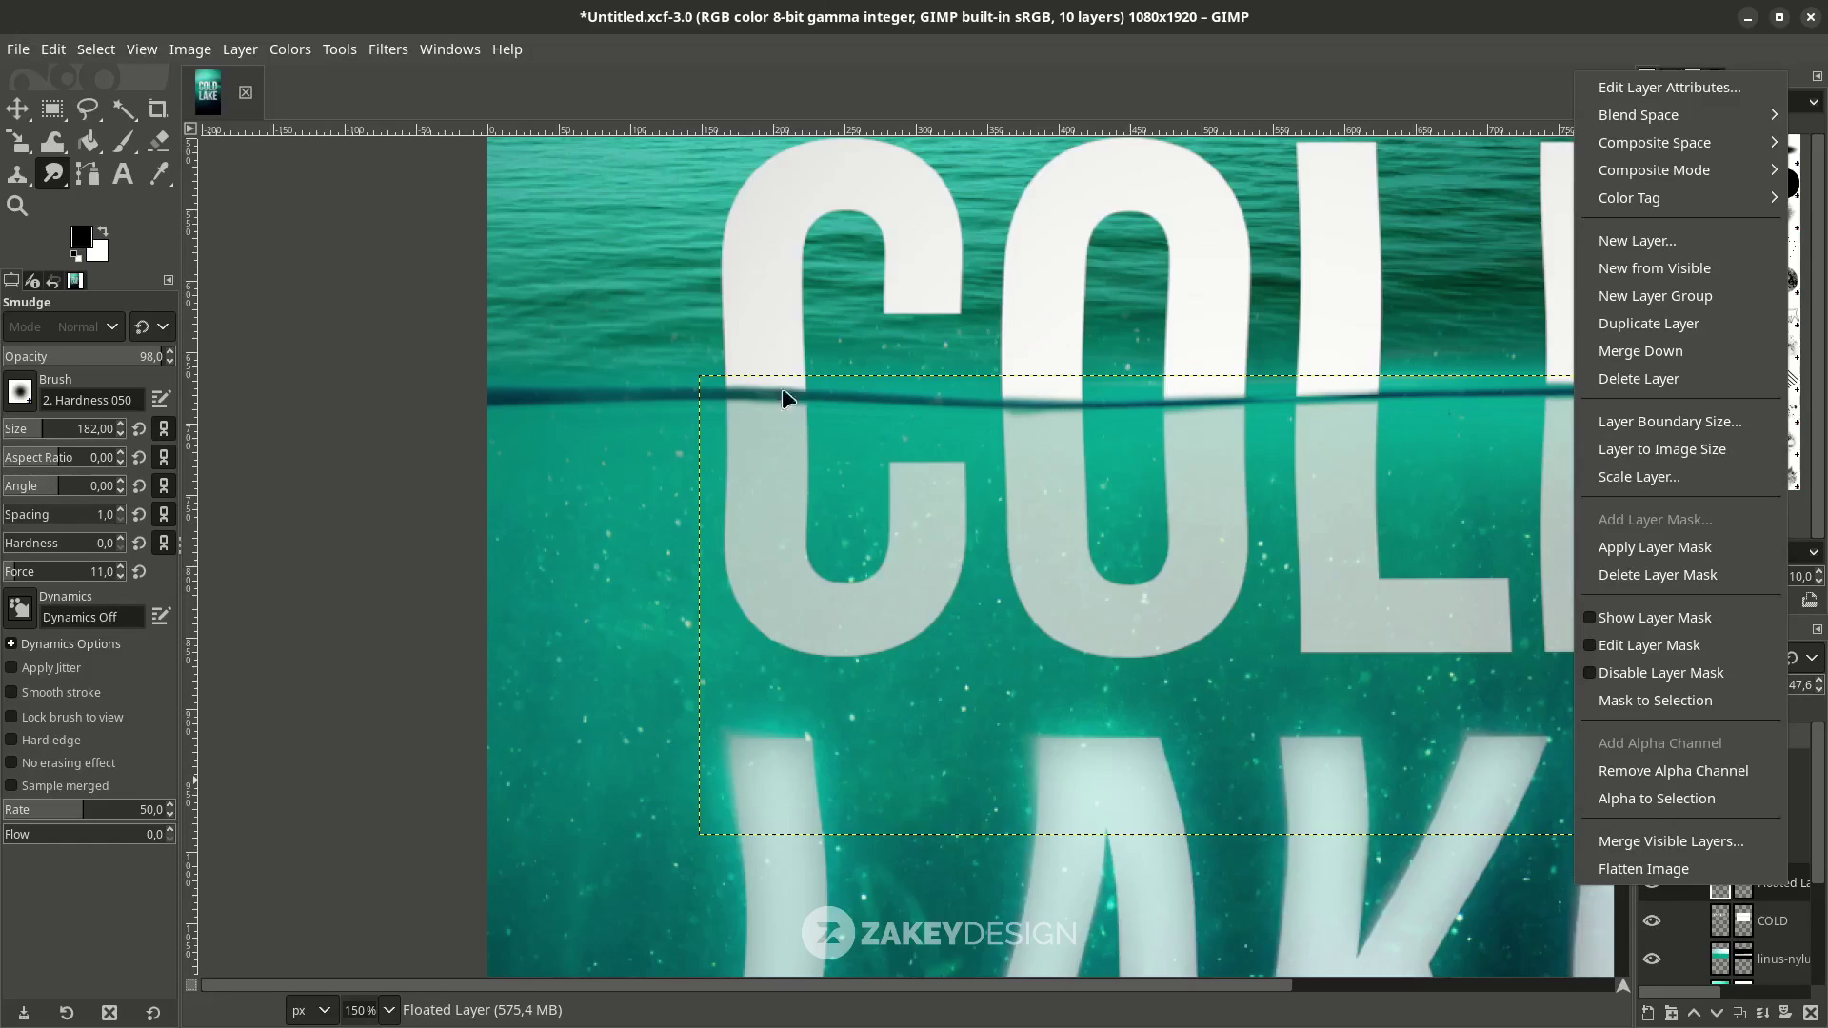
Smudge the reflected U's lower edges and neighbouring COLD letters into the water.
key(Escape)
scroll(757, 423, up, 1)
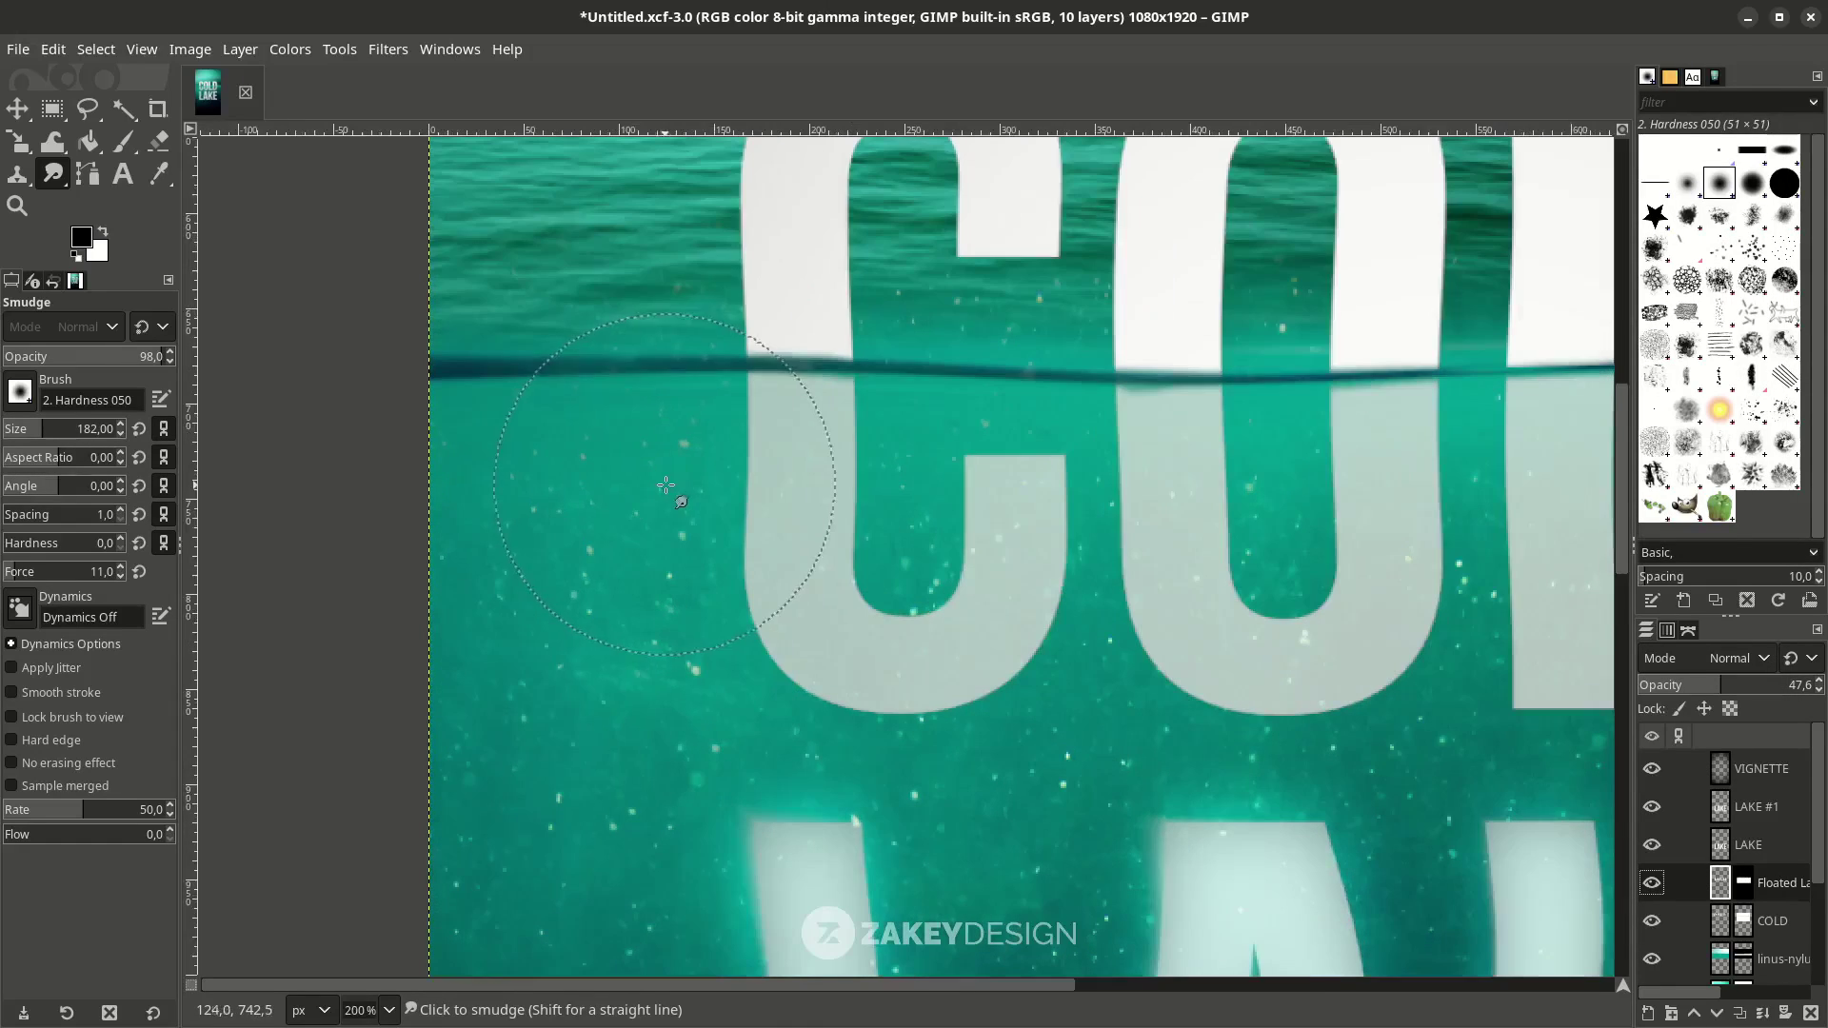
mouse_move(757, 424)
mouse_down()
mouse_move(784, 514)
mouse_move(743, 615)
mouse_move(754, 646)
mouse_move(825, 664)
mouse_move(821, 680)
mouse_move(975, 686)
mouse_move(1010, 603)
mouse_move(981, 568)
mouse_move(992, 496)
mouse_move(1045, 473)
mouse_up()
key(ctrl)
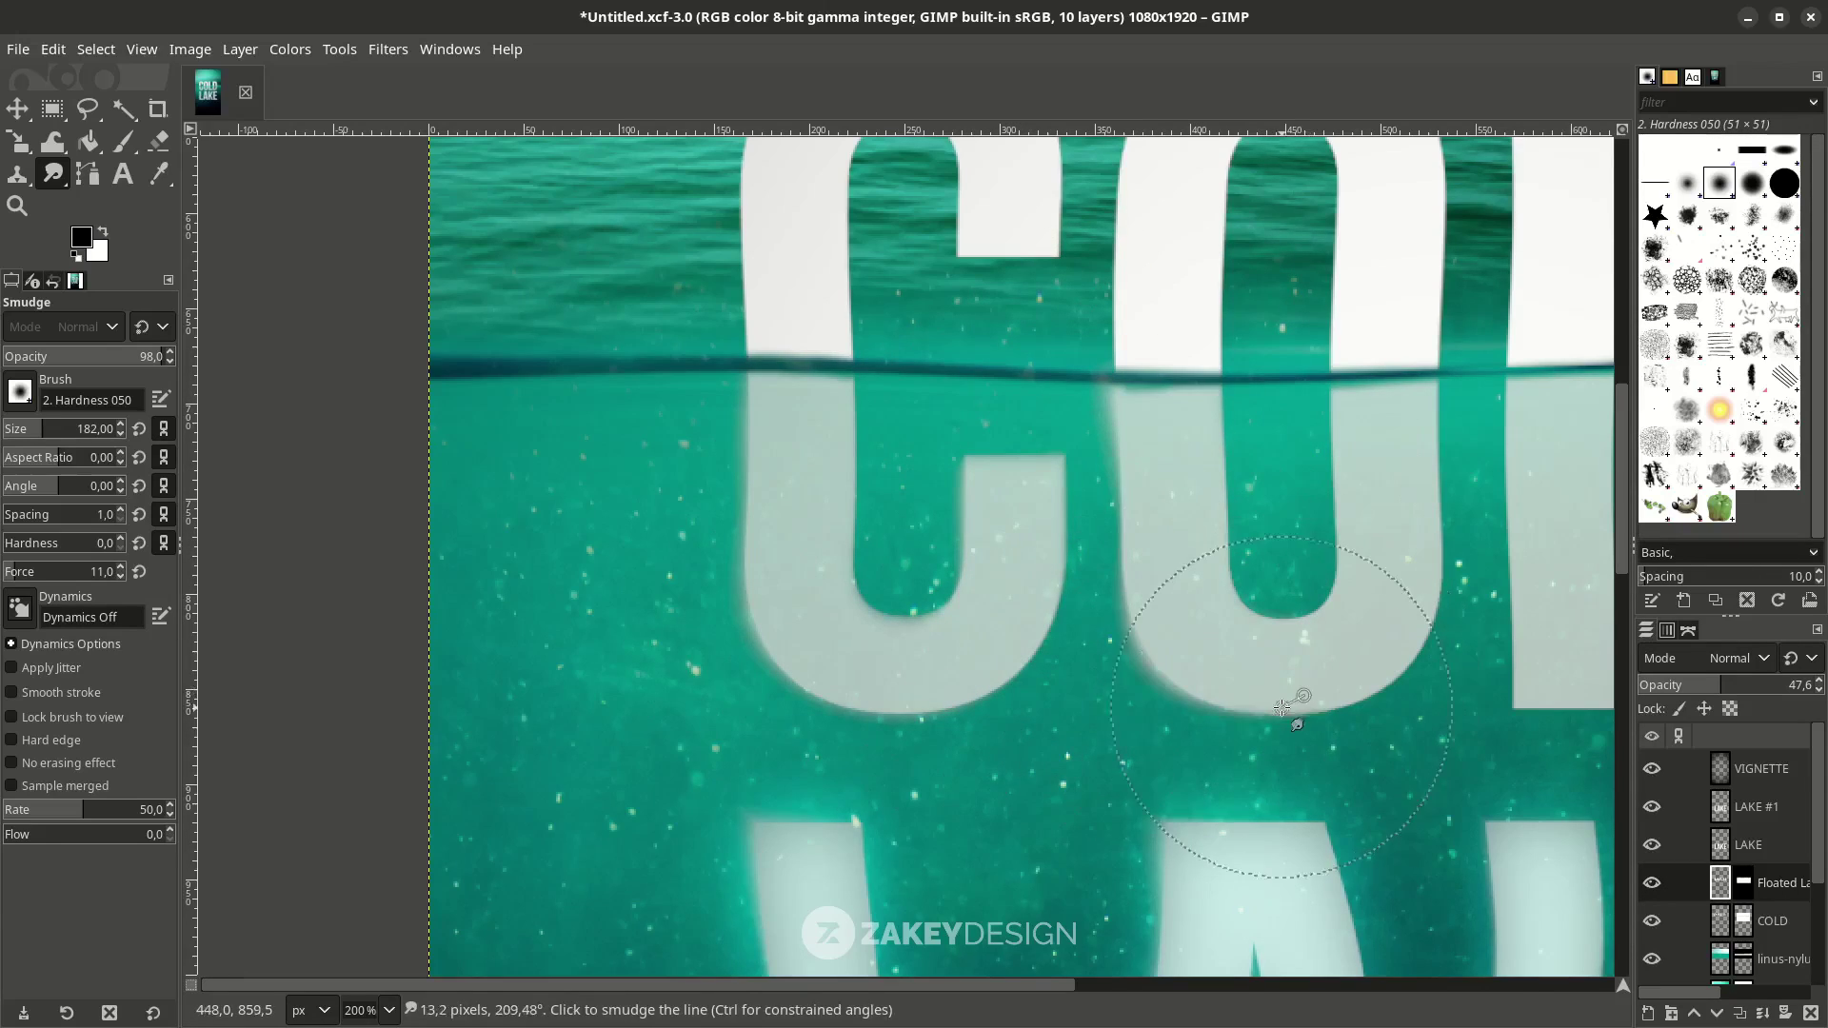
scroll(1290, 702, right, 5)
mouse_move(1057, 620)
mouse_down()
mouse_move(983, 644)
mouse_move(1000, 347)
mouse_move(1143, 796)
mouse_move(1408, 612)
mouse_move(1310, 448)
mouse_up()
scroll(1228, 504, right, 10)
ctrl+scroll(1310, 449, down, 5)
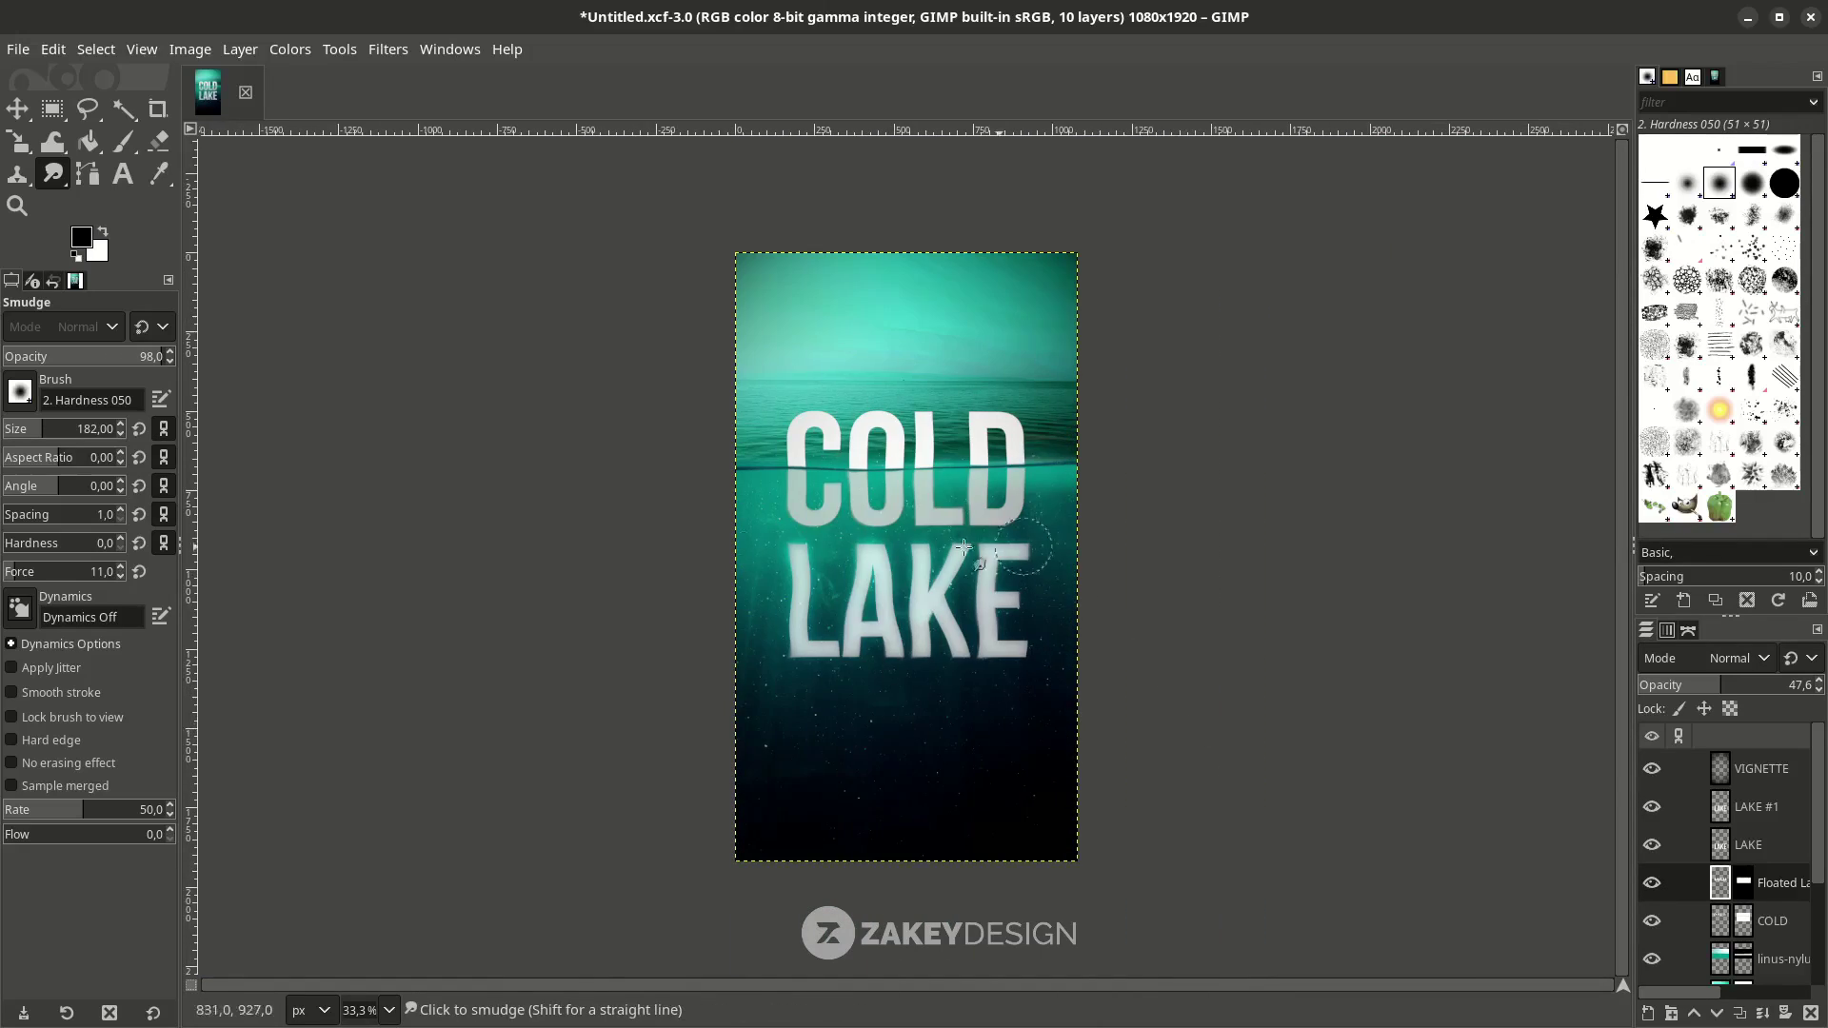
ctrl+scroll(911, 629, down, 1)
ctrl+scroll(911, 628, up, 2)
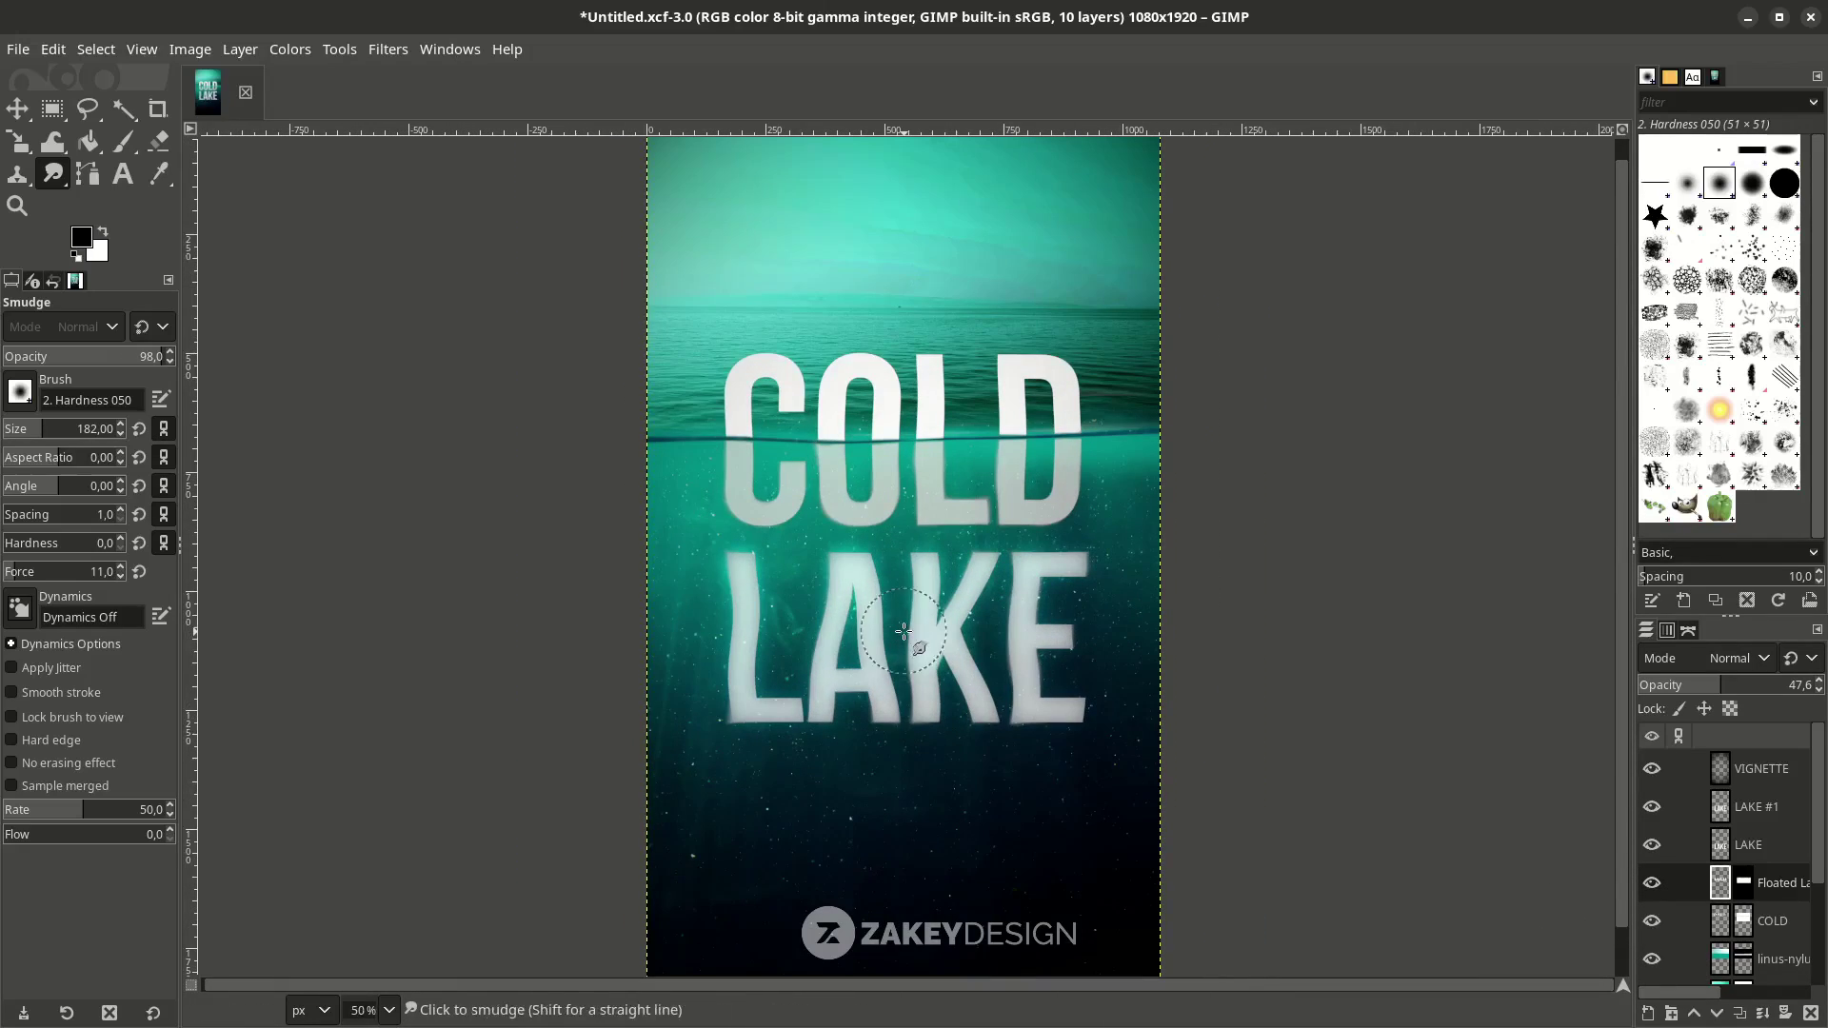
Select LAKE #1, cancel editing its modified text, and start a new text box right of the canvas.
key(m)
ctrl+scroll(1364, 701, down, 1)
click(1025, 636)
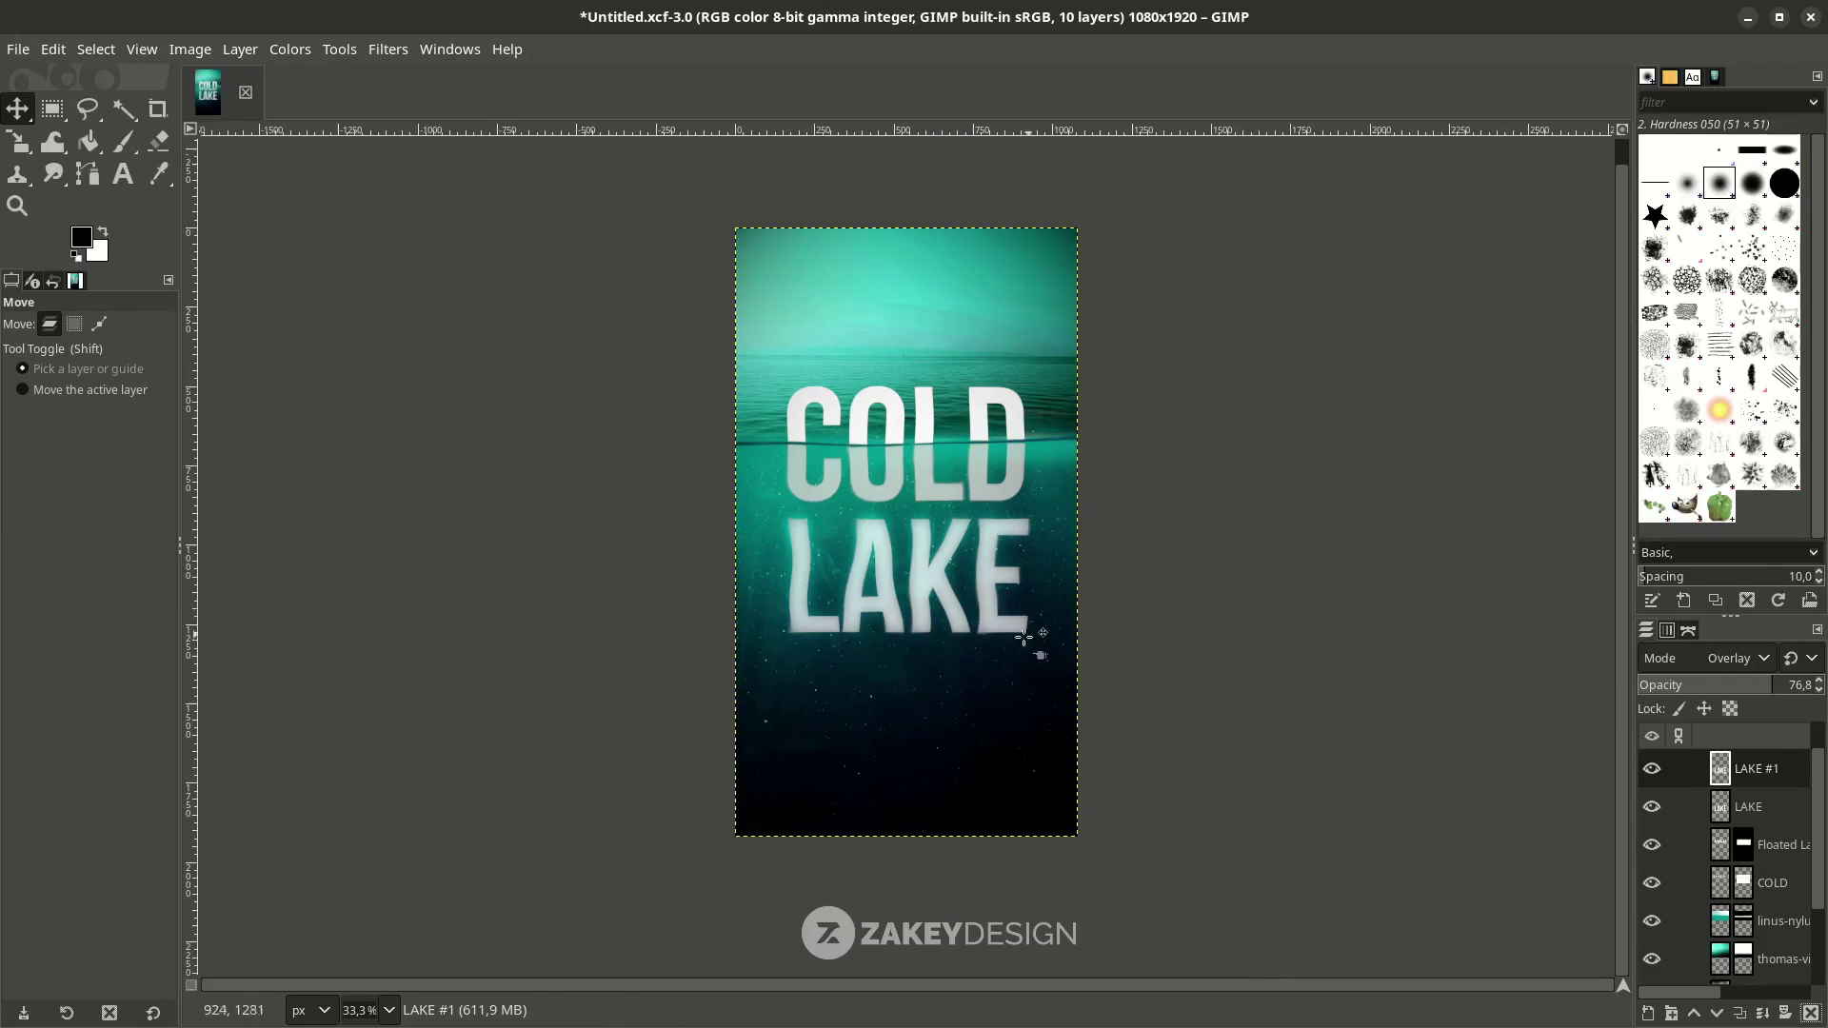
ctrl+scroll(829, 736, up, 1)
key(t)
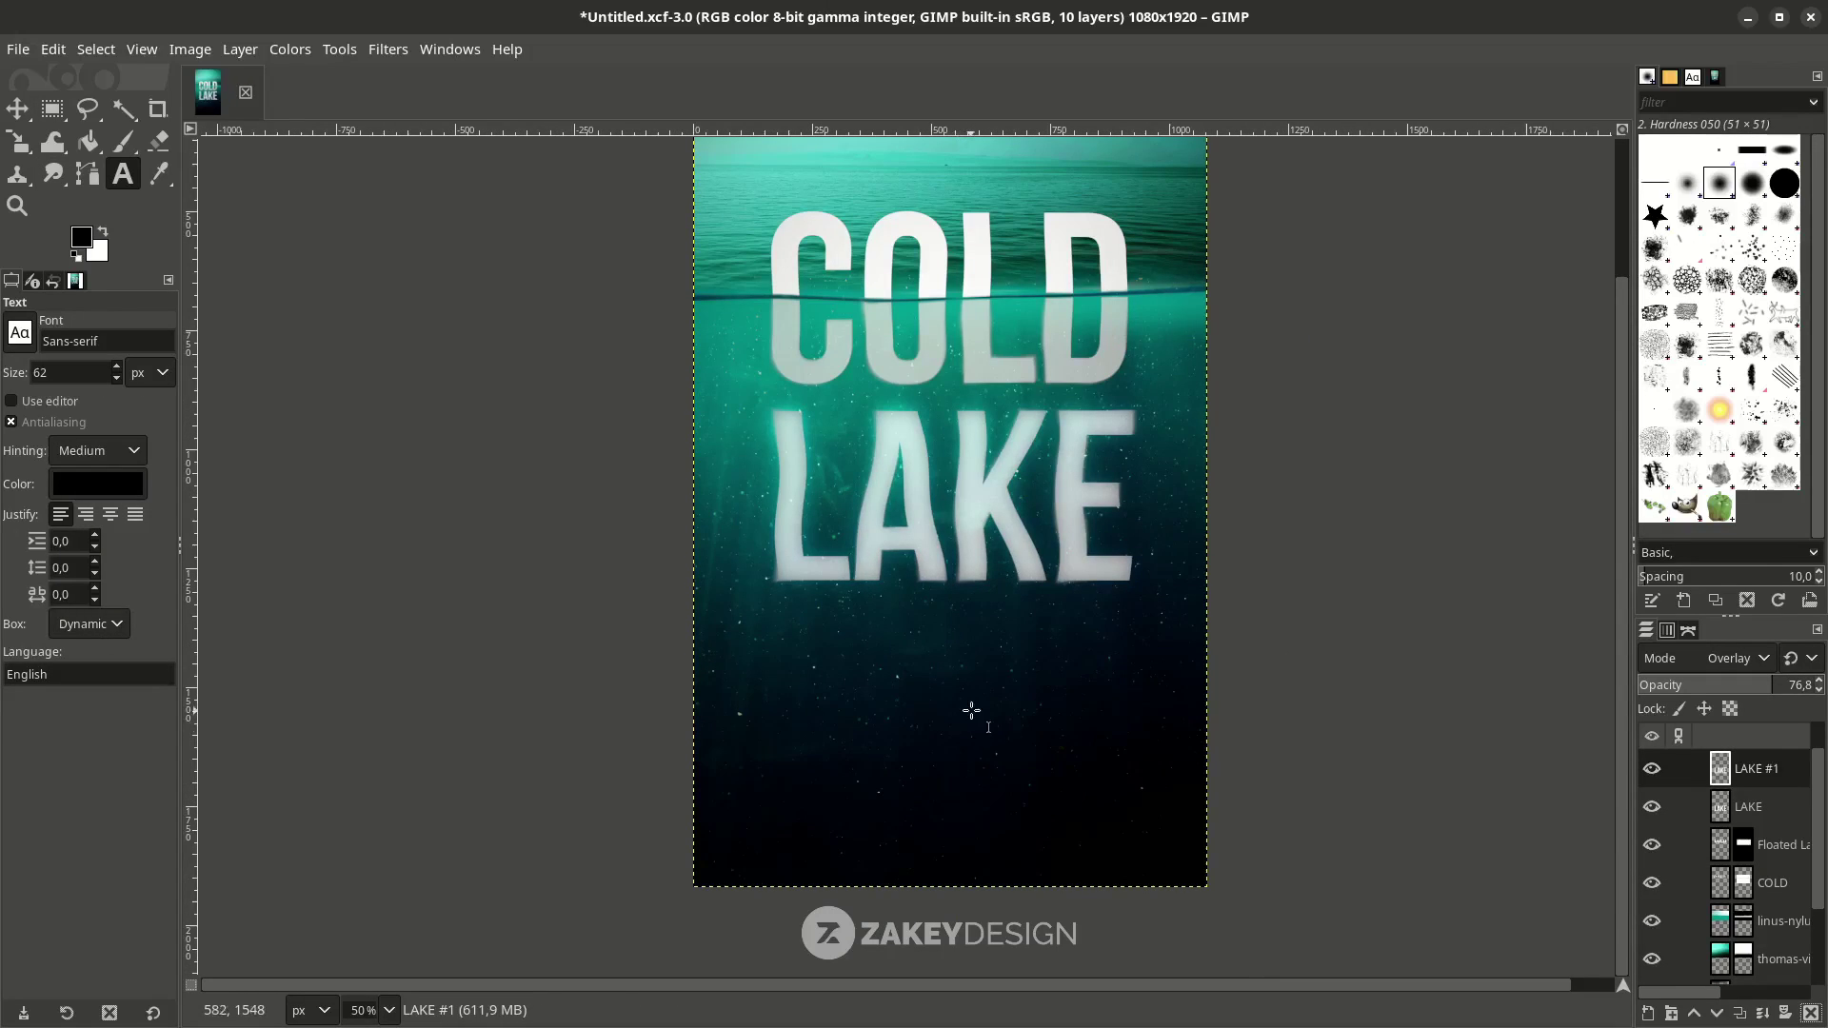
click(881, 677)
scroll(1129, 653, up, 3)
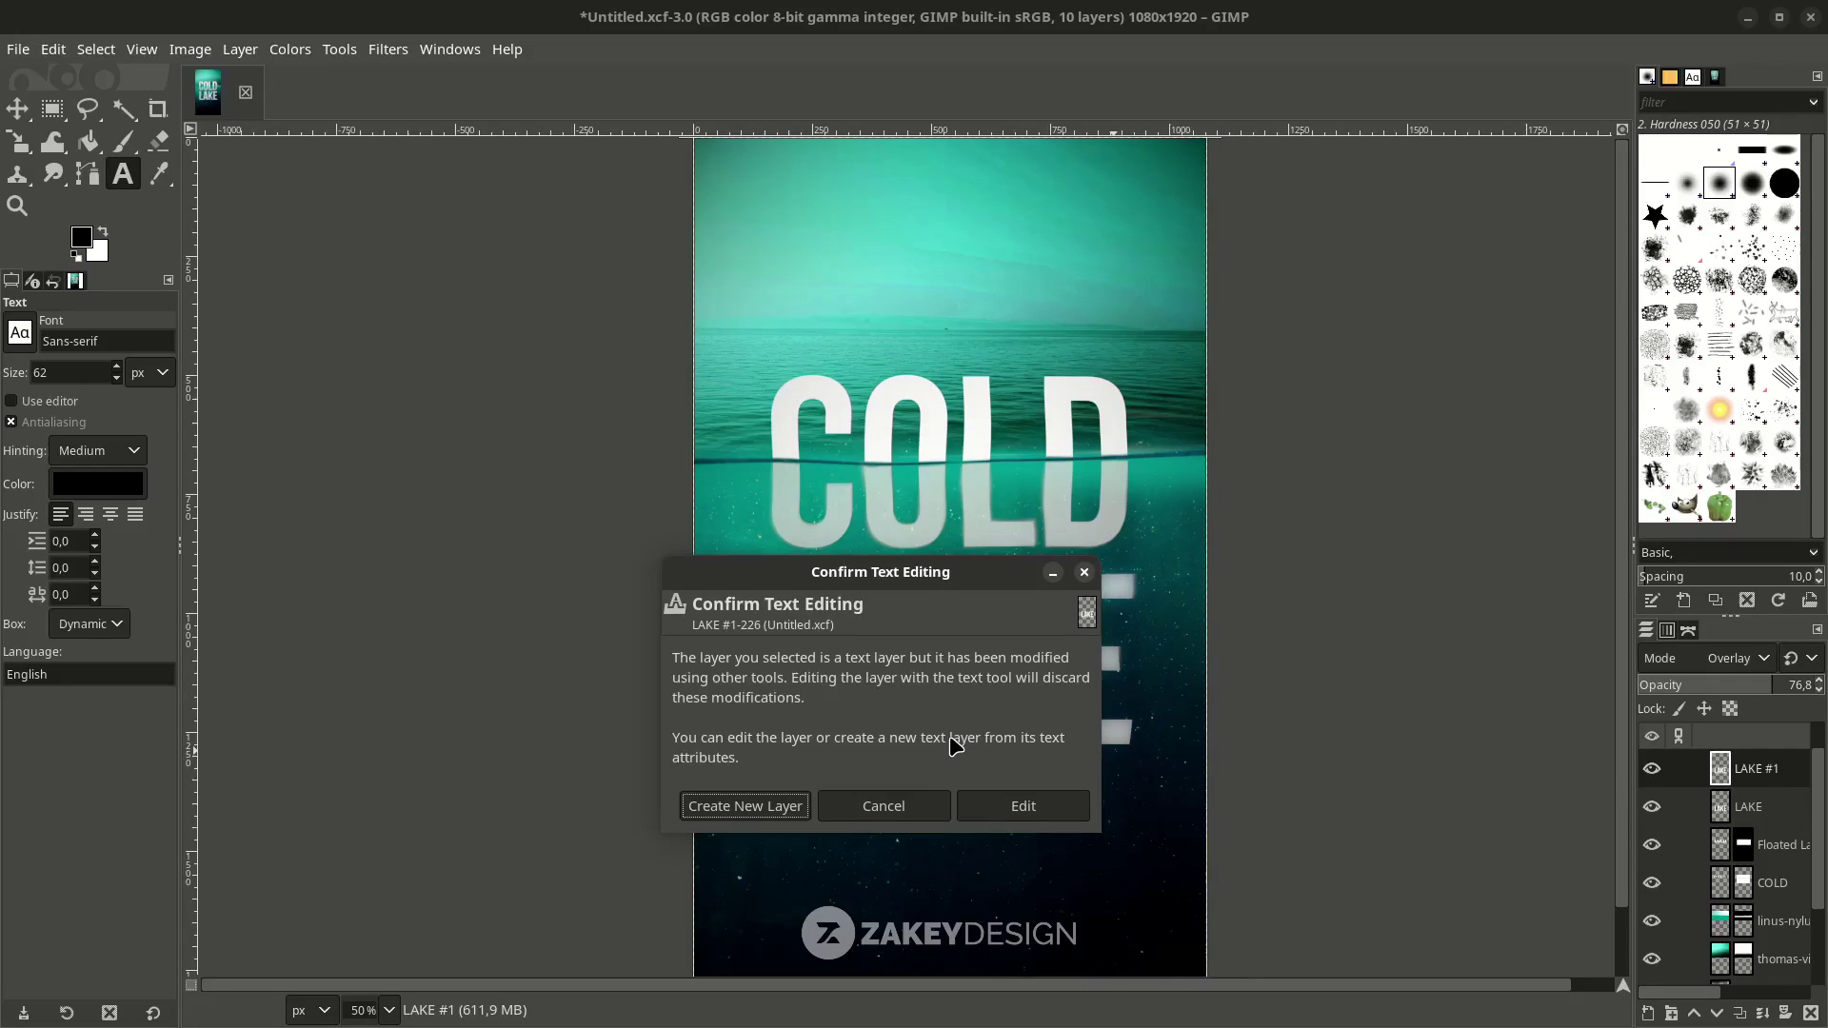
click(915, 811)
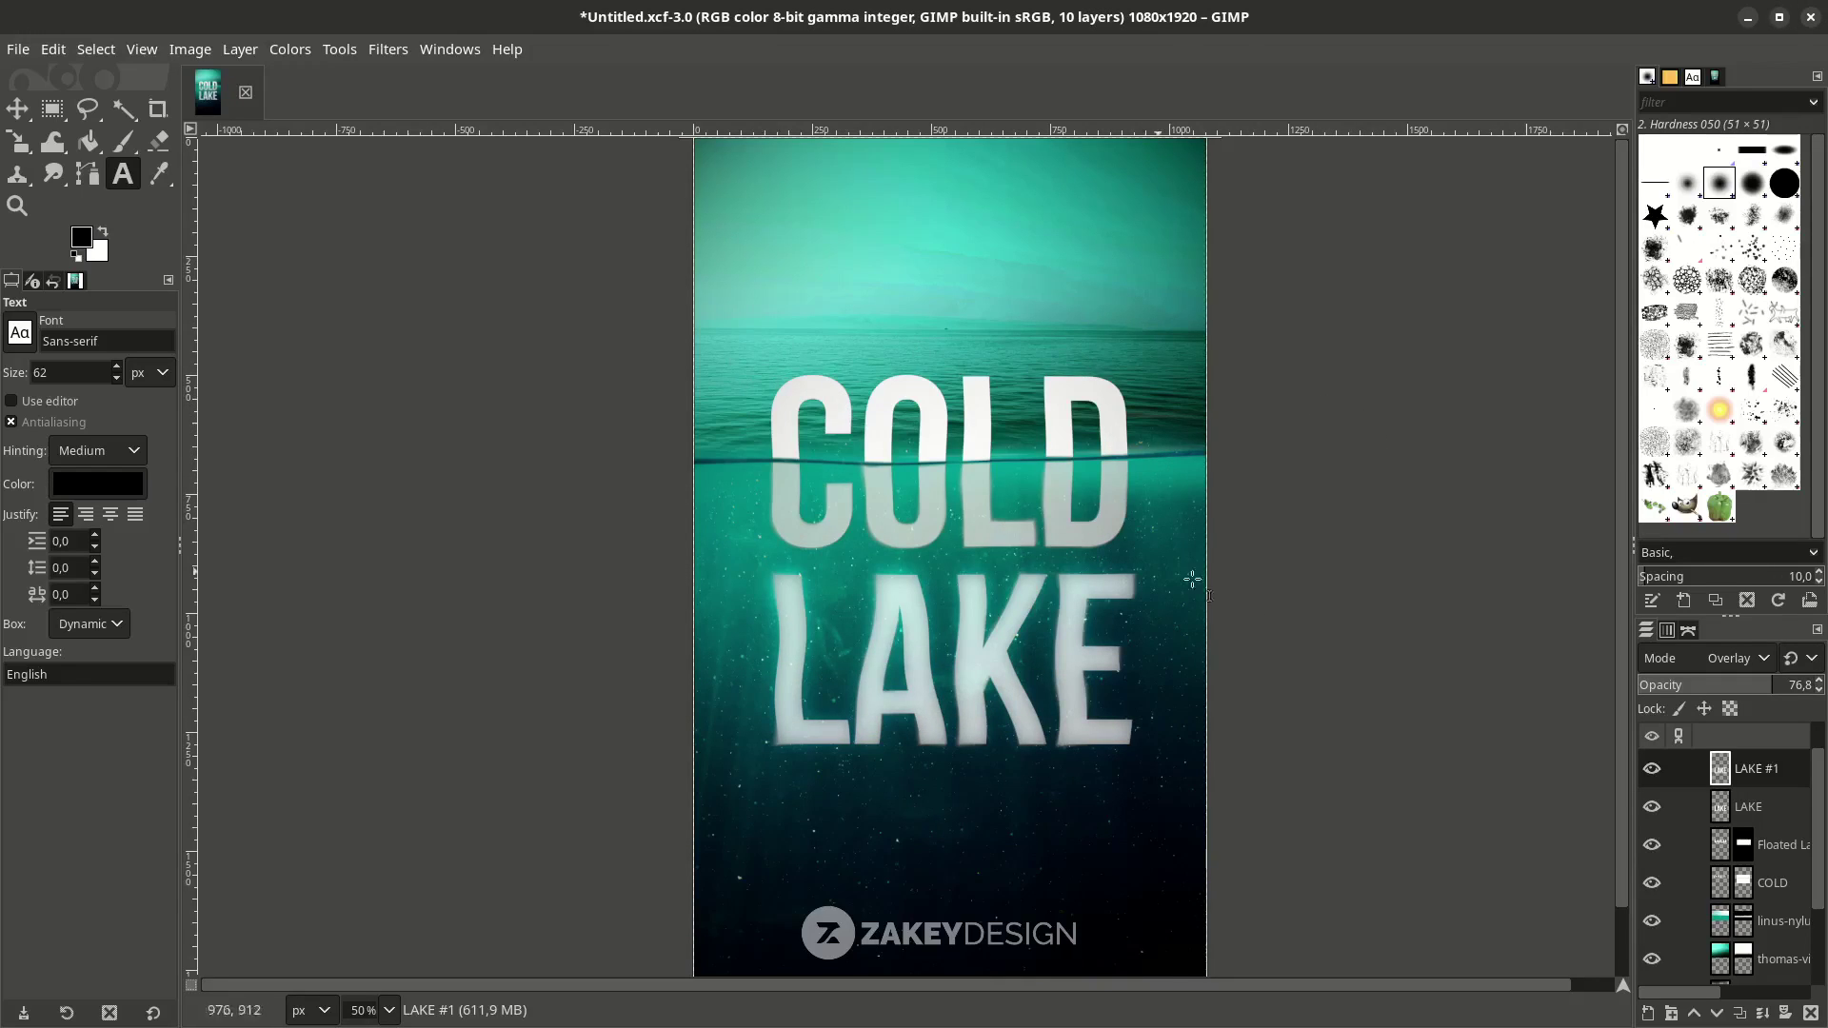
click(1342, 530)
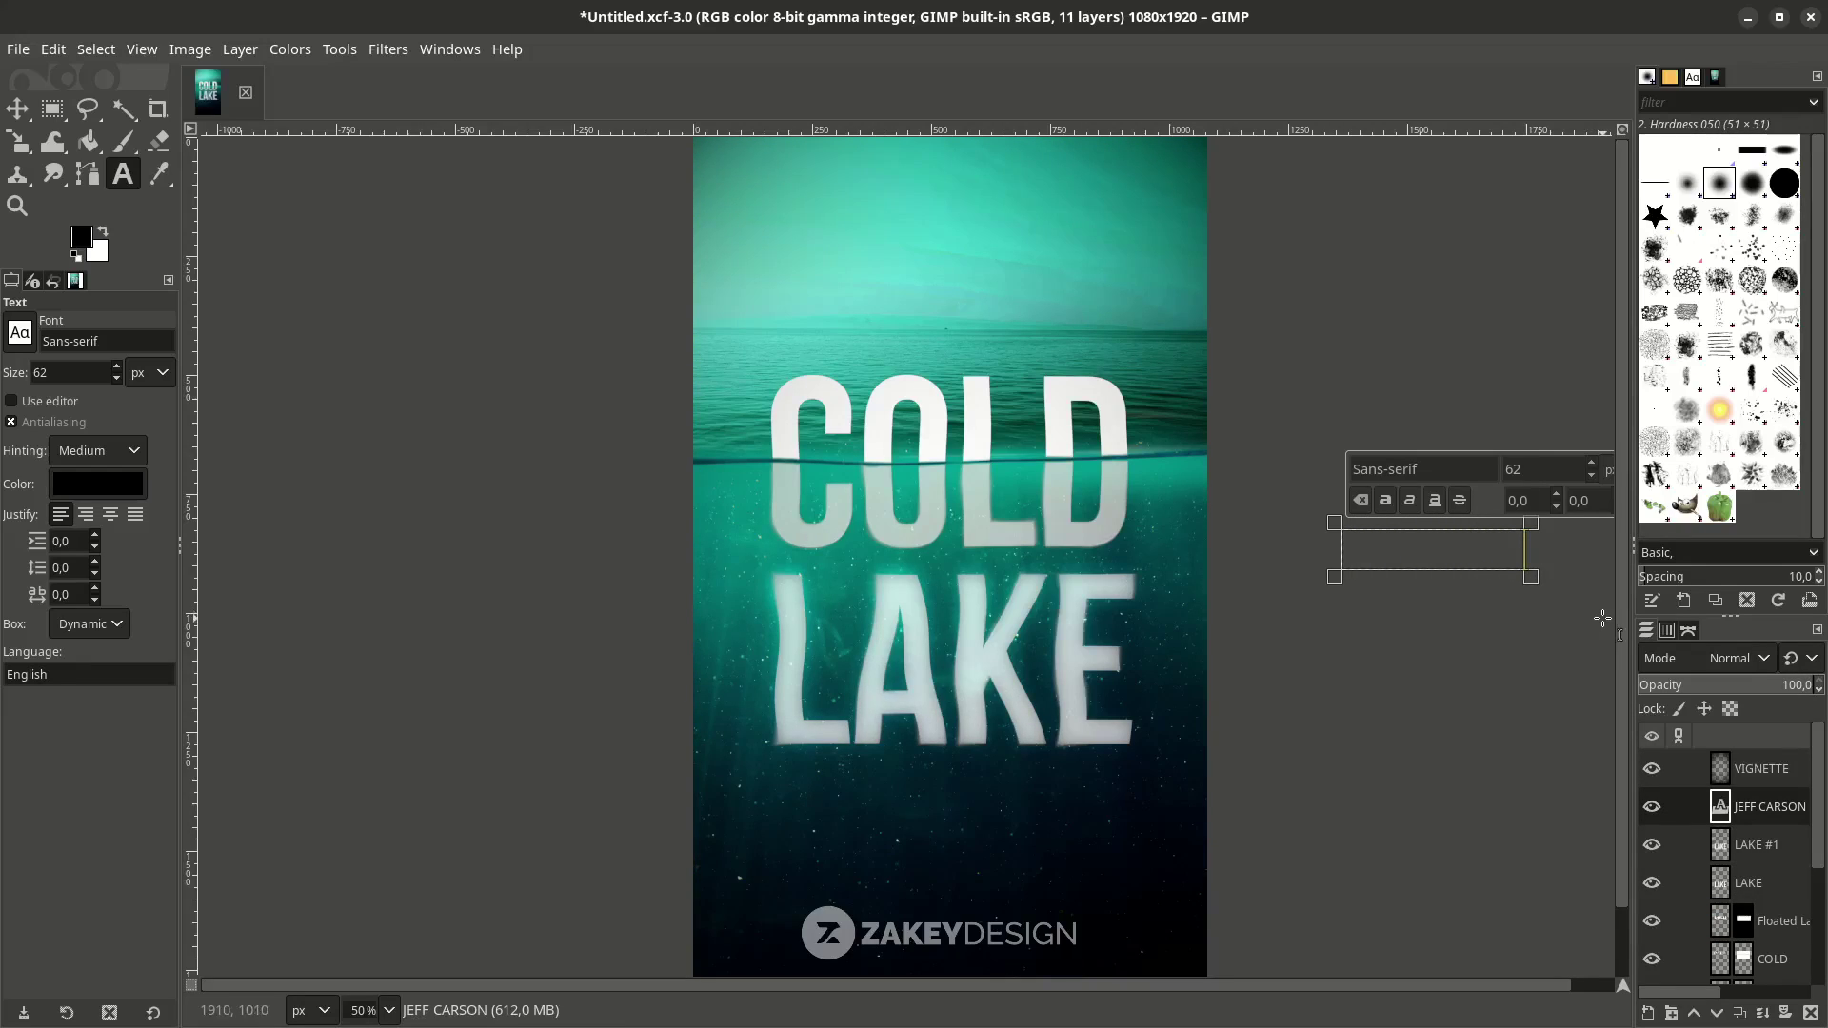
key(Escape)
key(m)
drag(1401, 552, 1175, 667)
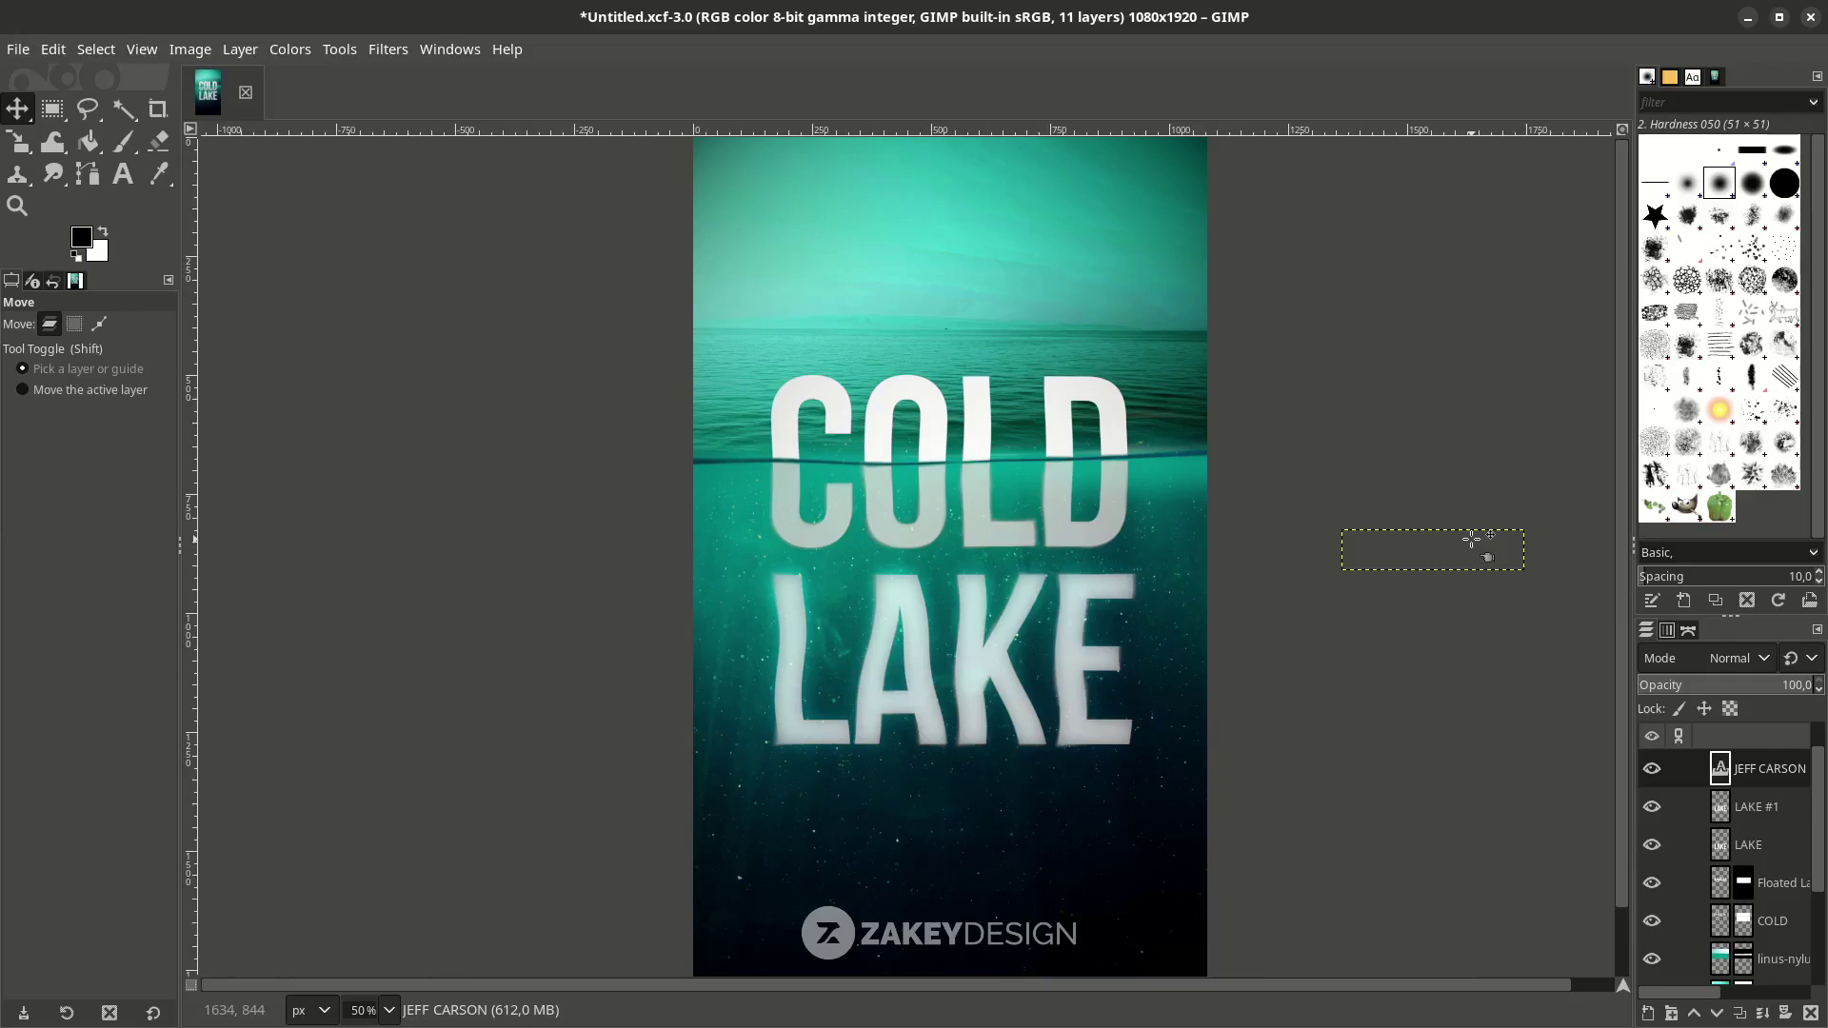
drag(1464, 548, 955, 830)
scroll(955, 856, down, 2)
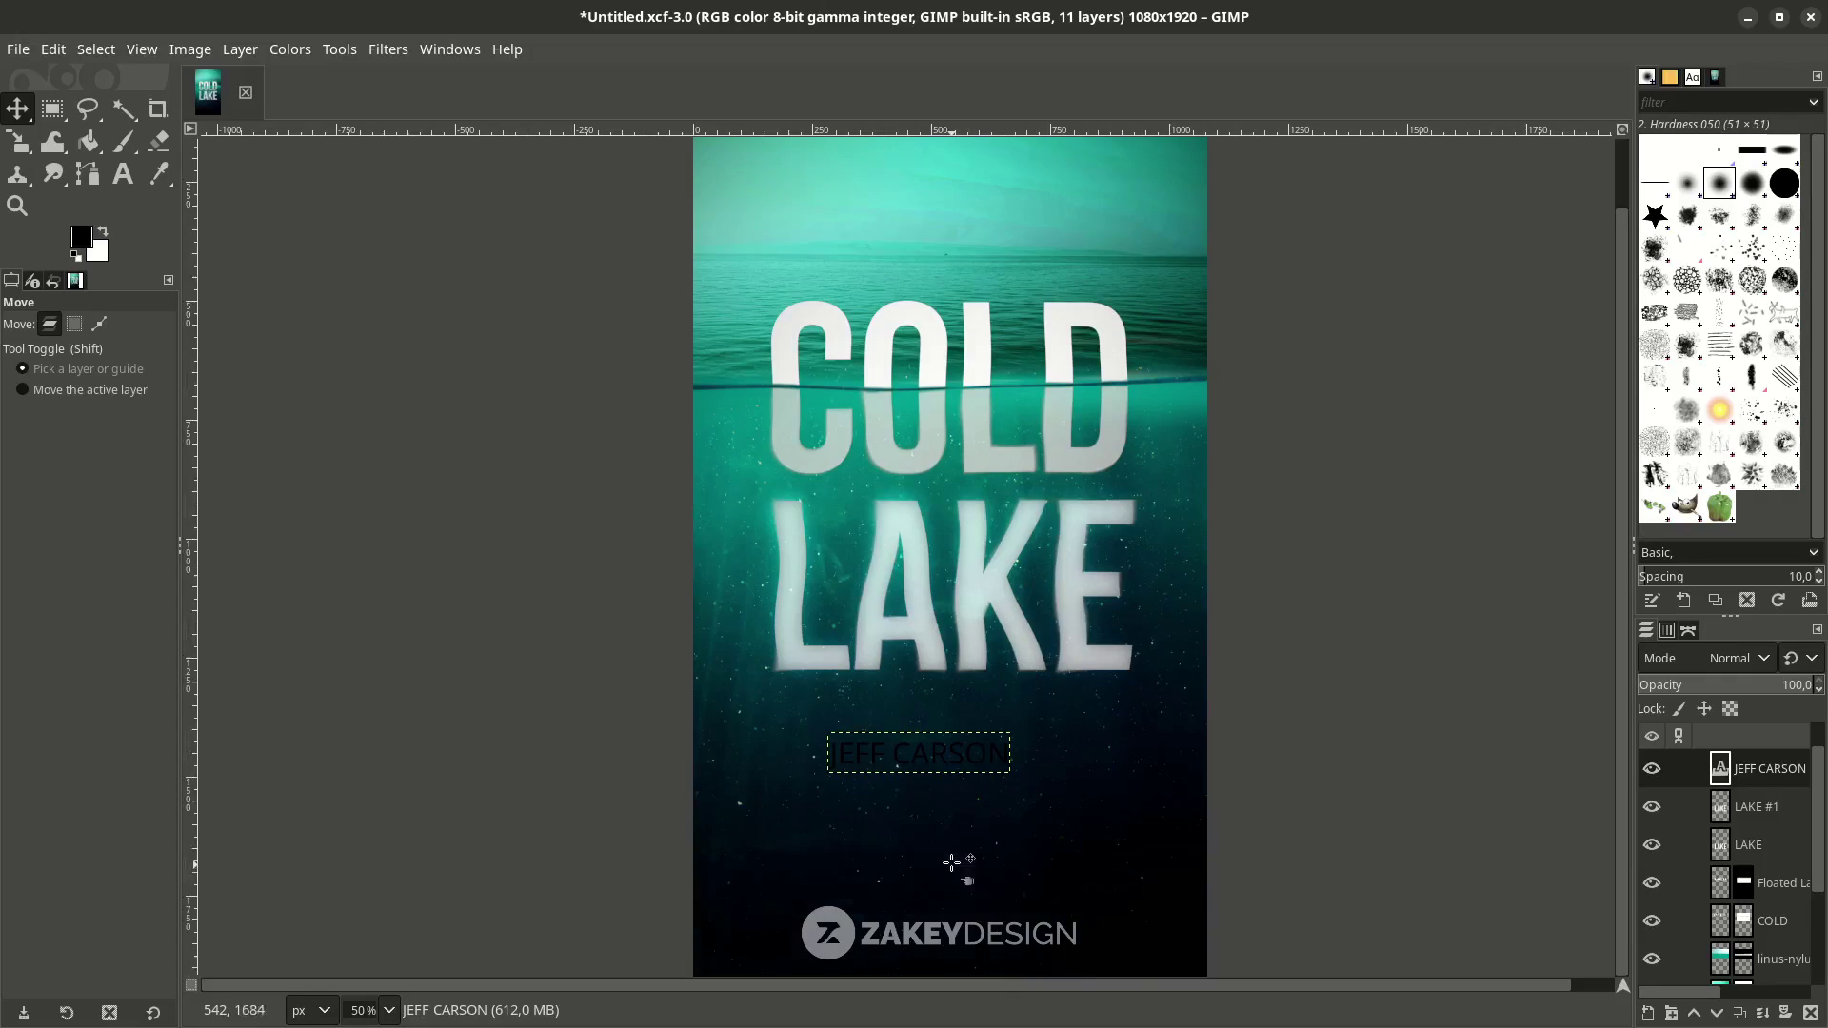
key(ctrl)
scroll(945, 762, up, 1)
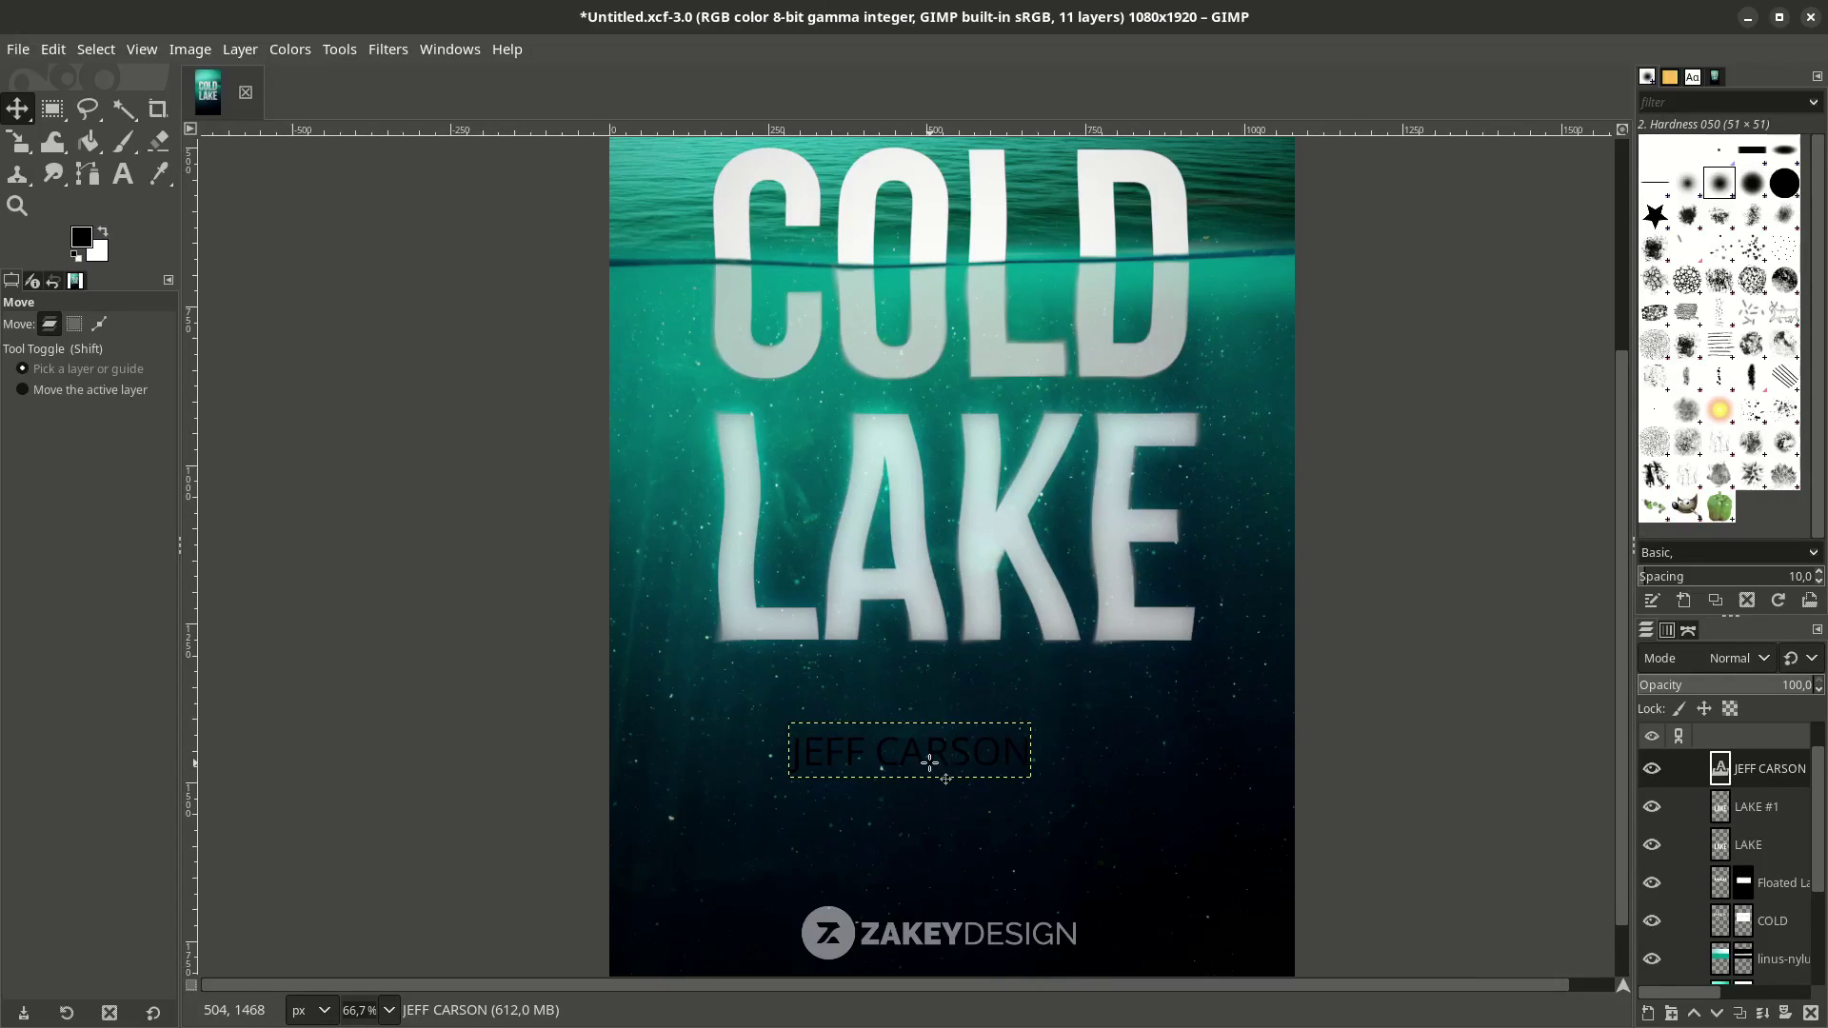
scroll(929, 761, up, 1)
key(t)
click(944, 755)
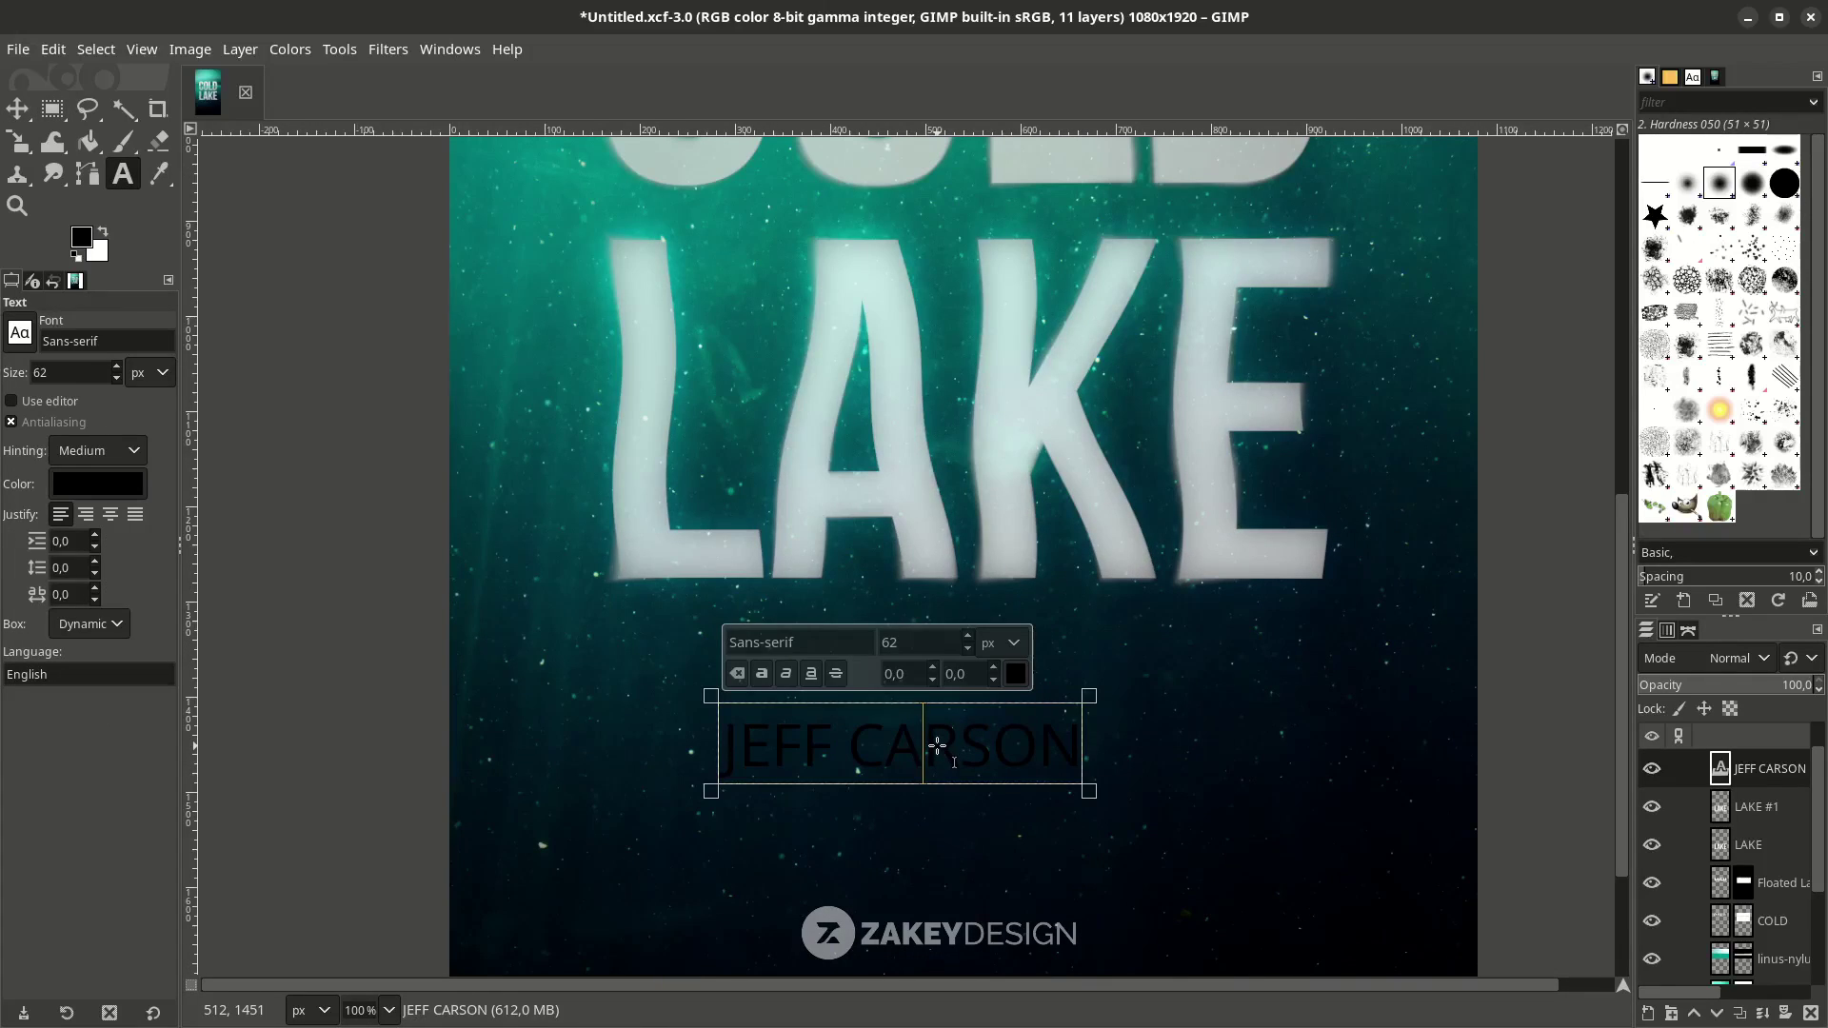
key(ctrl+a)
click(865, 647)
text(BEB)
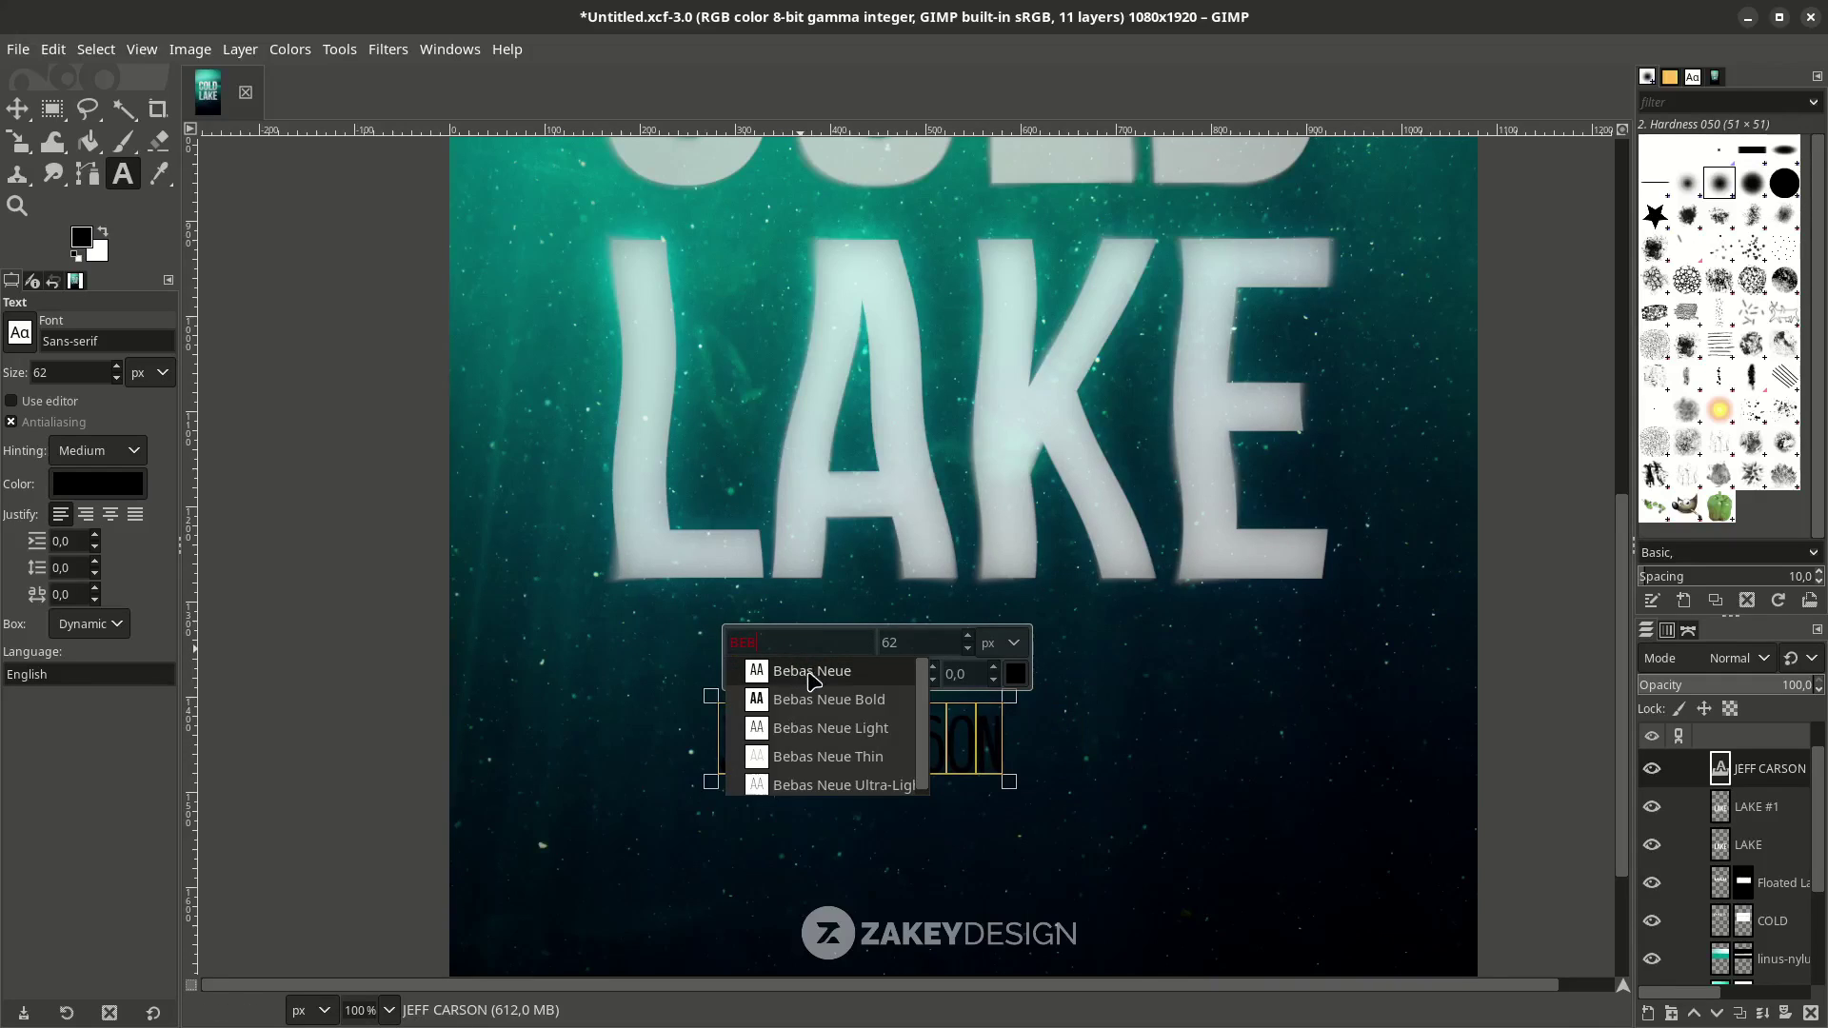
click(812, 671)
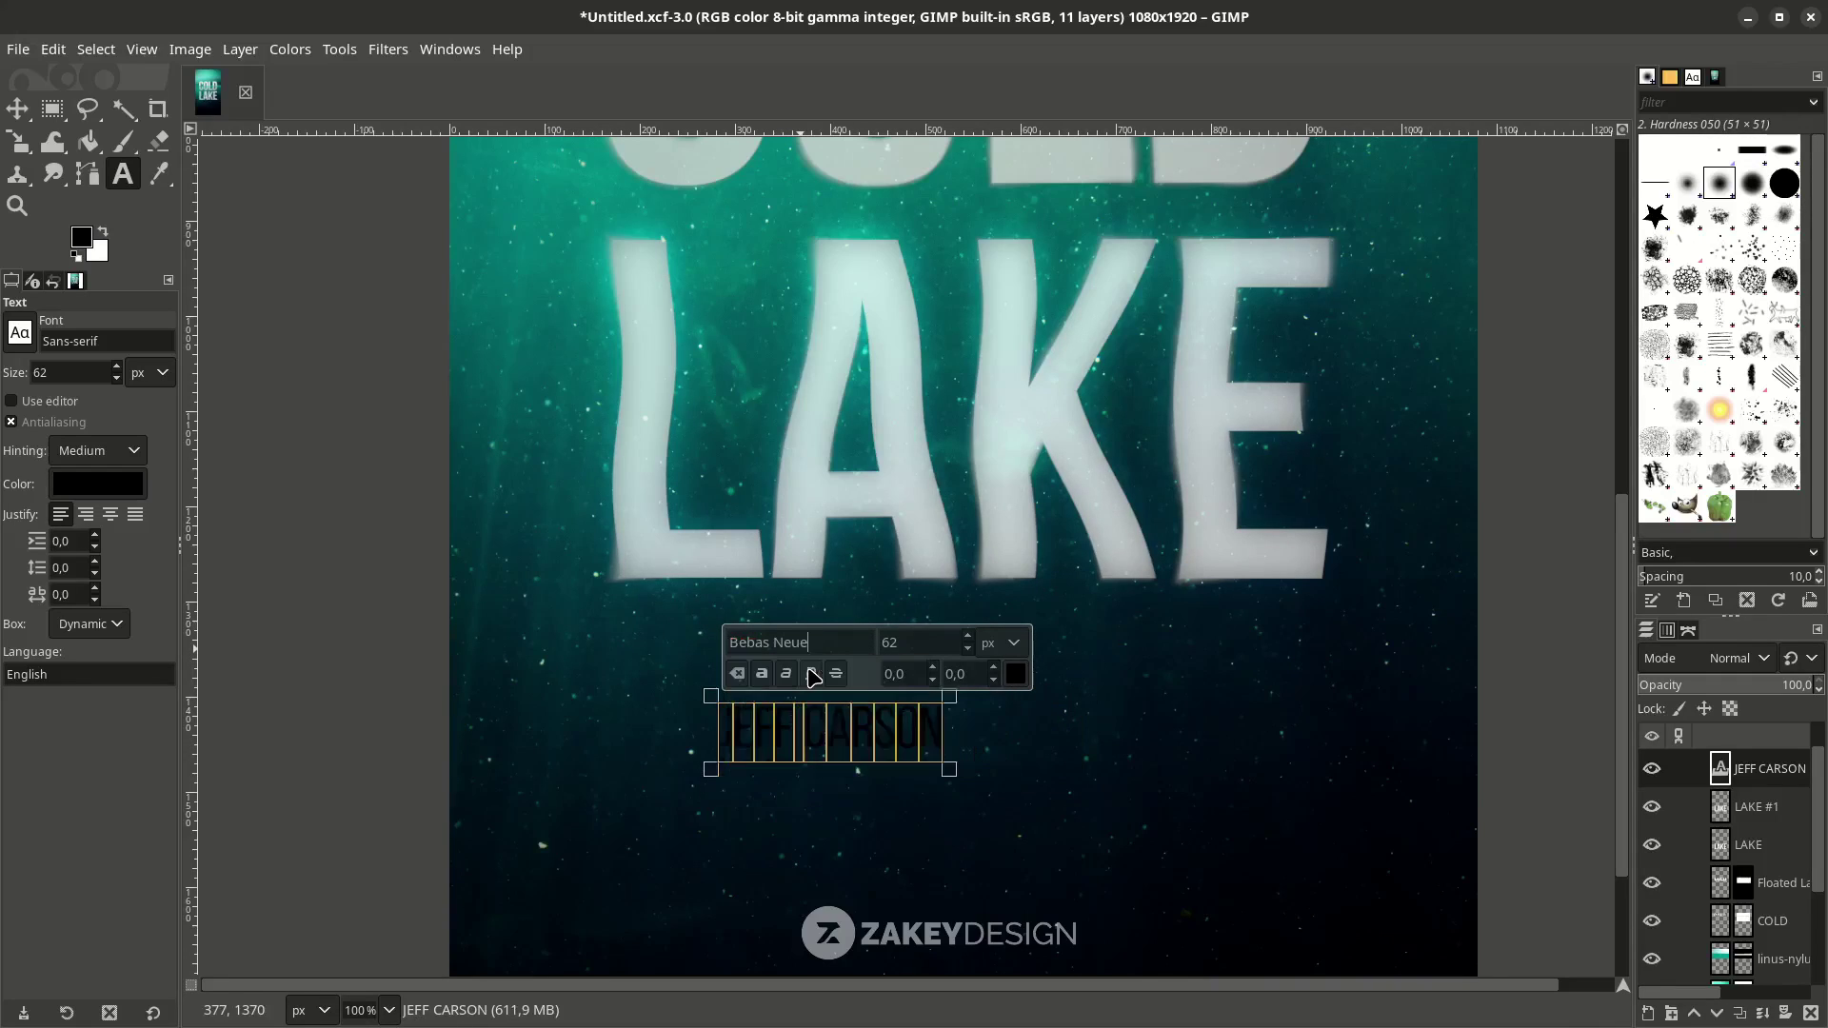
Make the credit text white.
click(1015, 674)
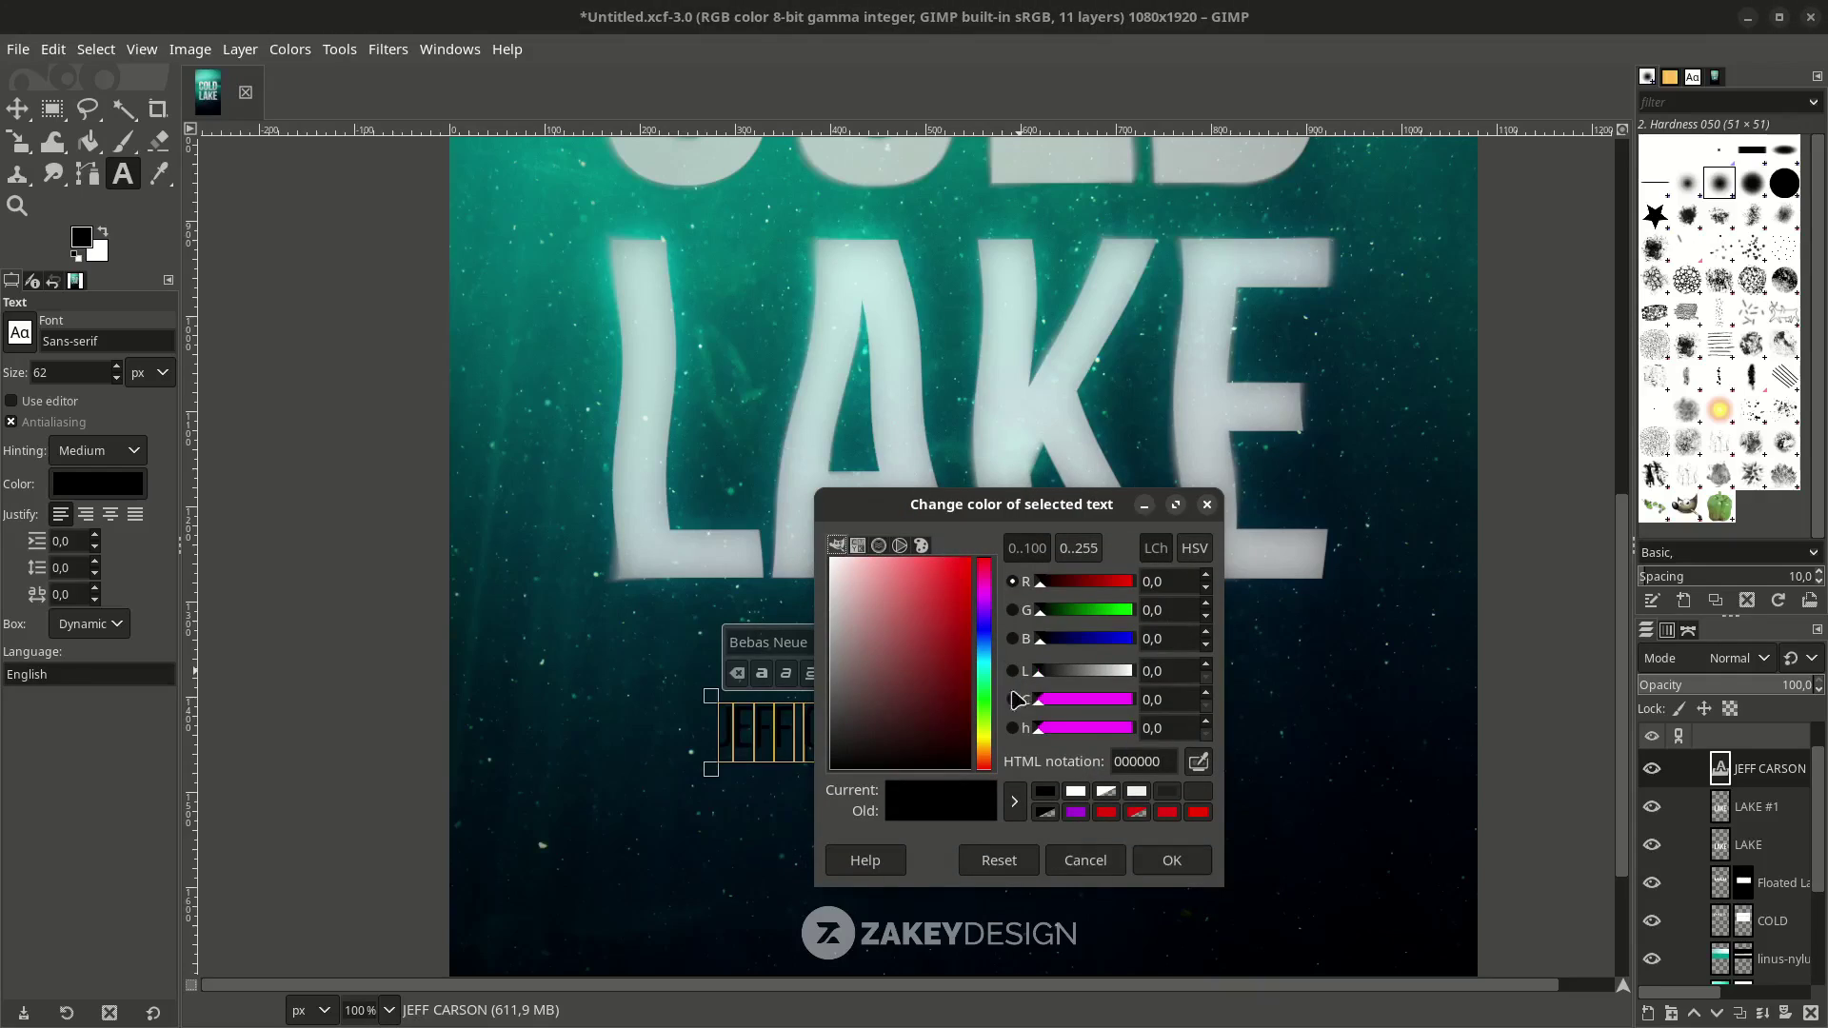
click(837, 544)
click(1172, 862)
click(848, 757)
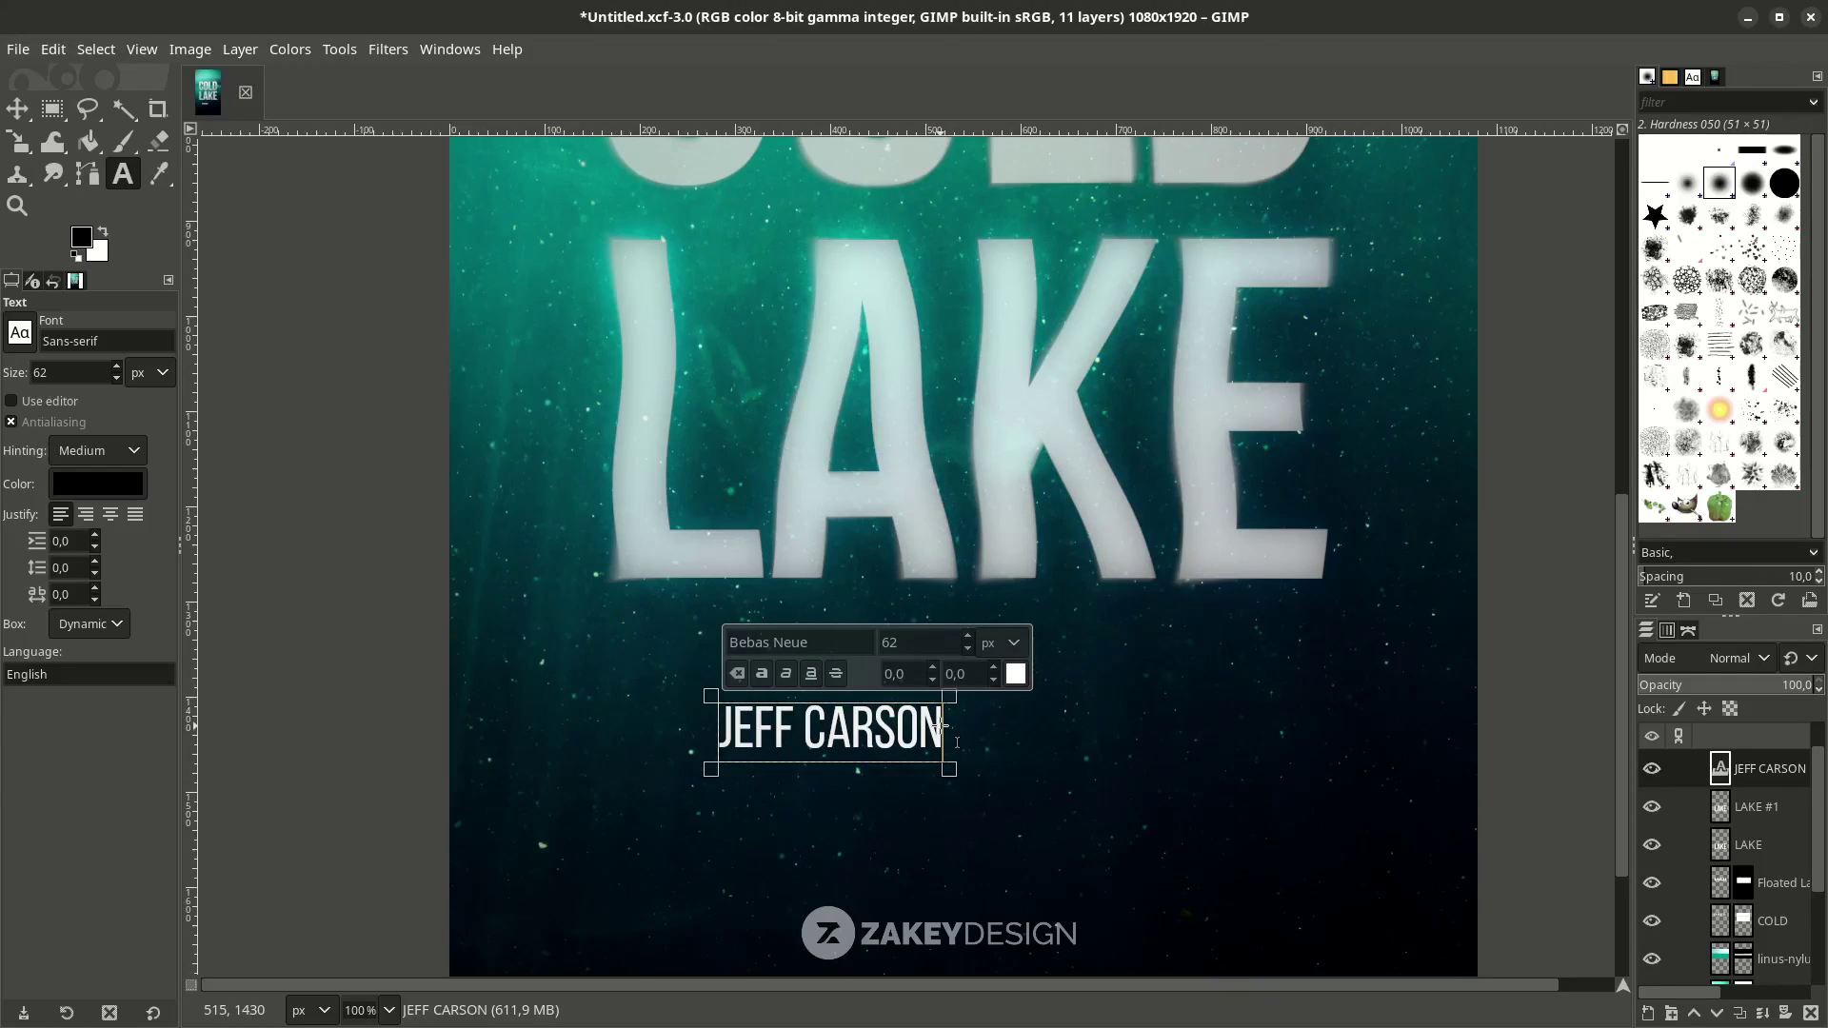
Shrink the credit to 32 px and widen its letter spacing to 8.0.
key(ctrl+a)
scroll(95, 591, up, 20)
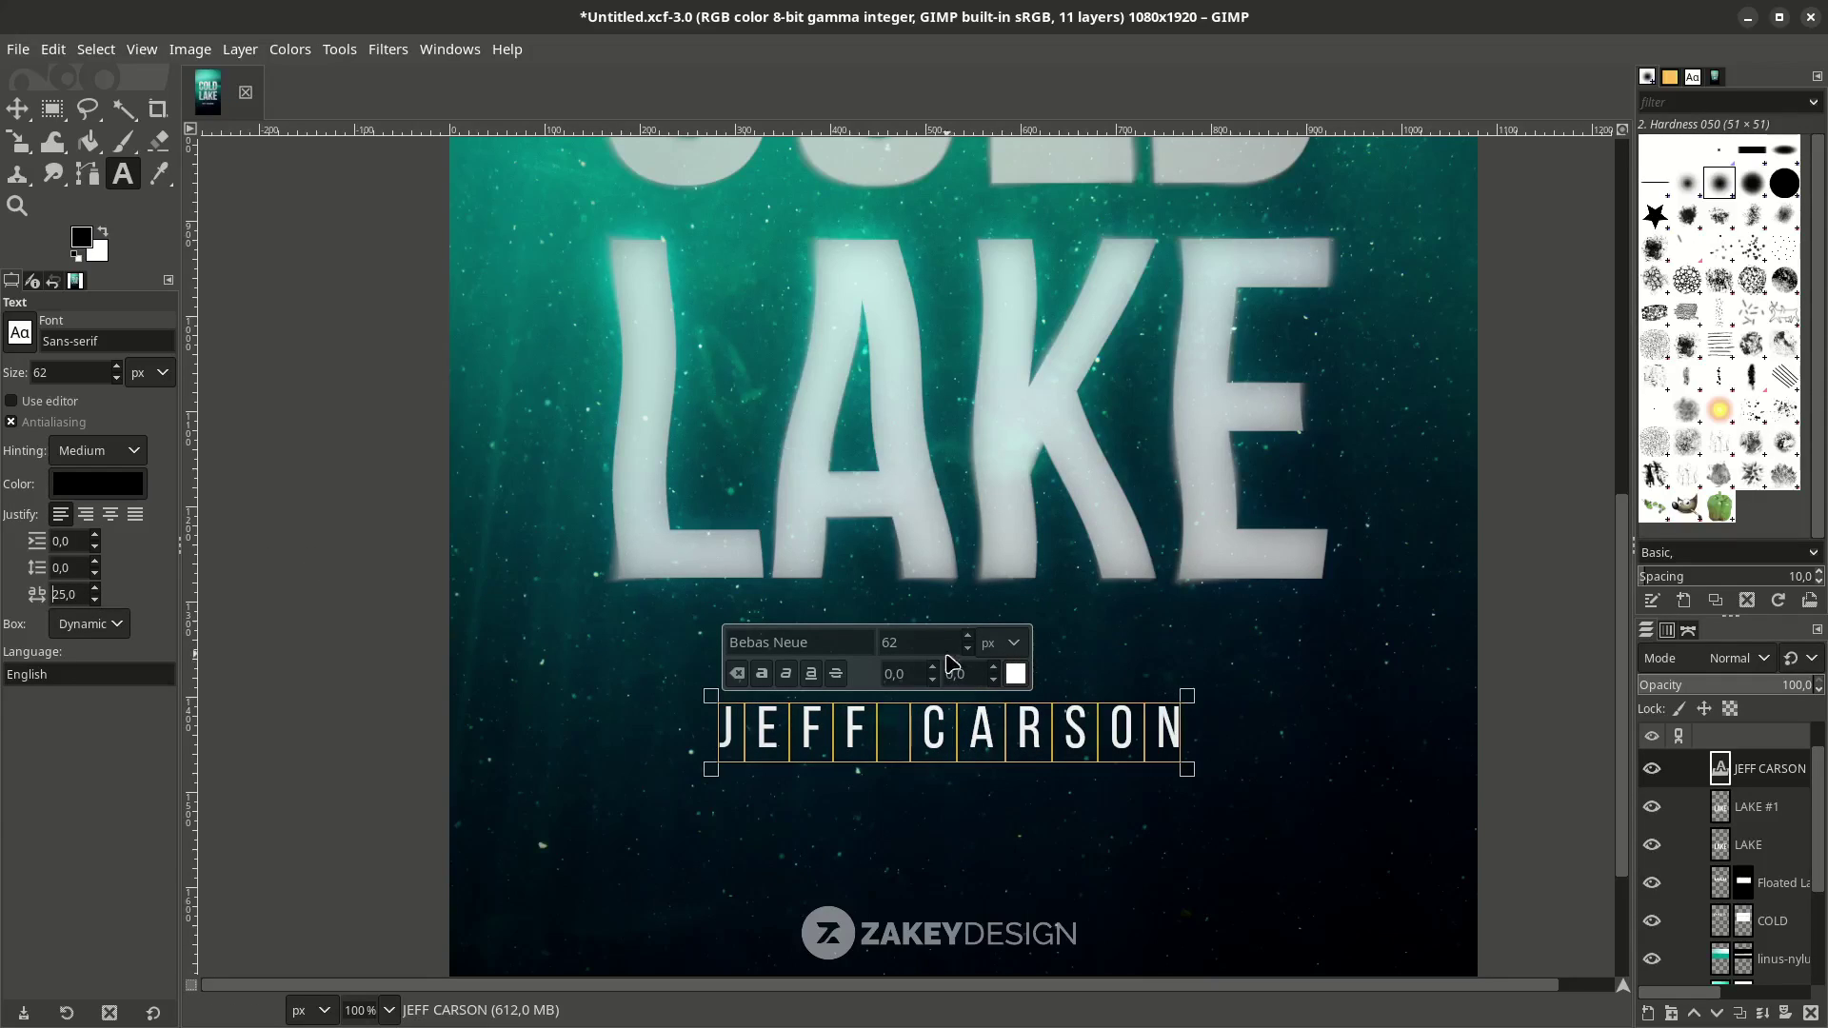
scroll(966, 647, down, 20)
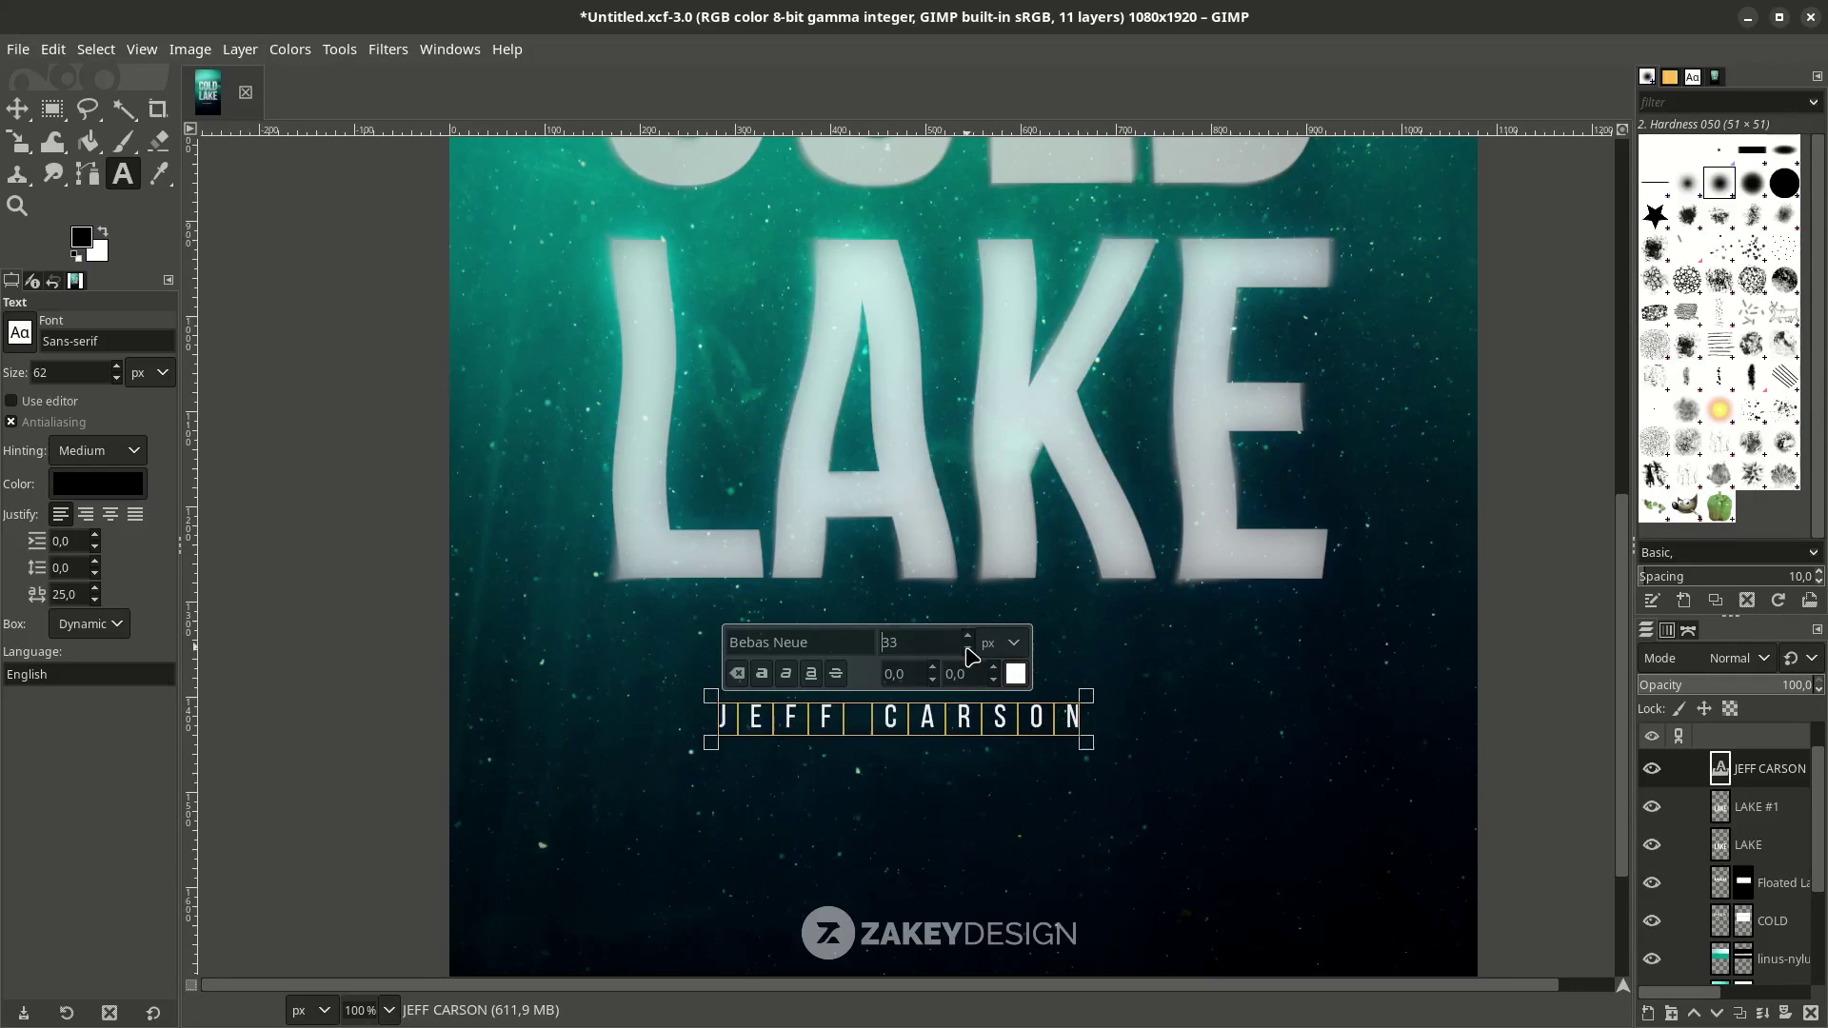
scroll(966, 648, down, 1)
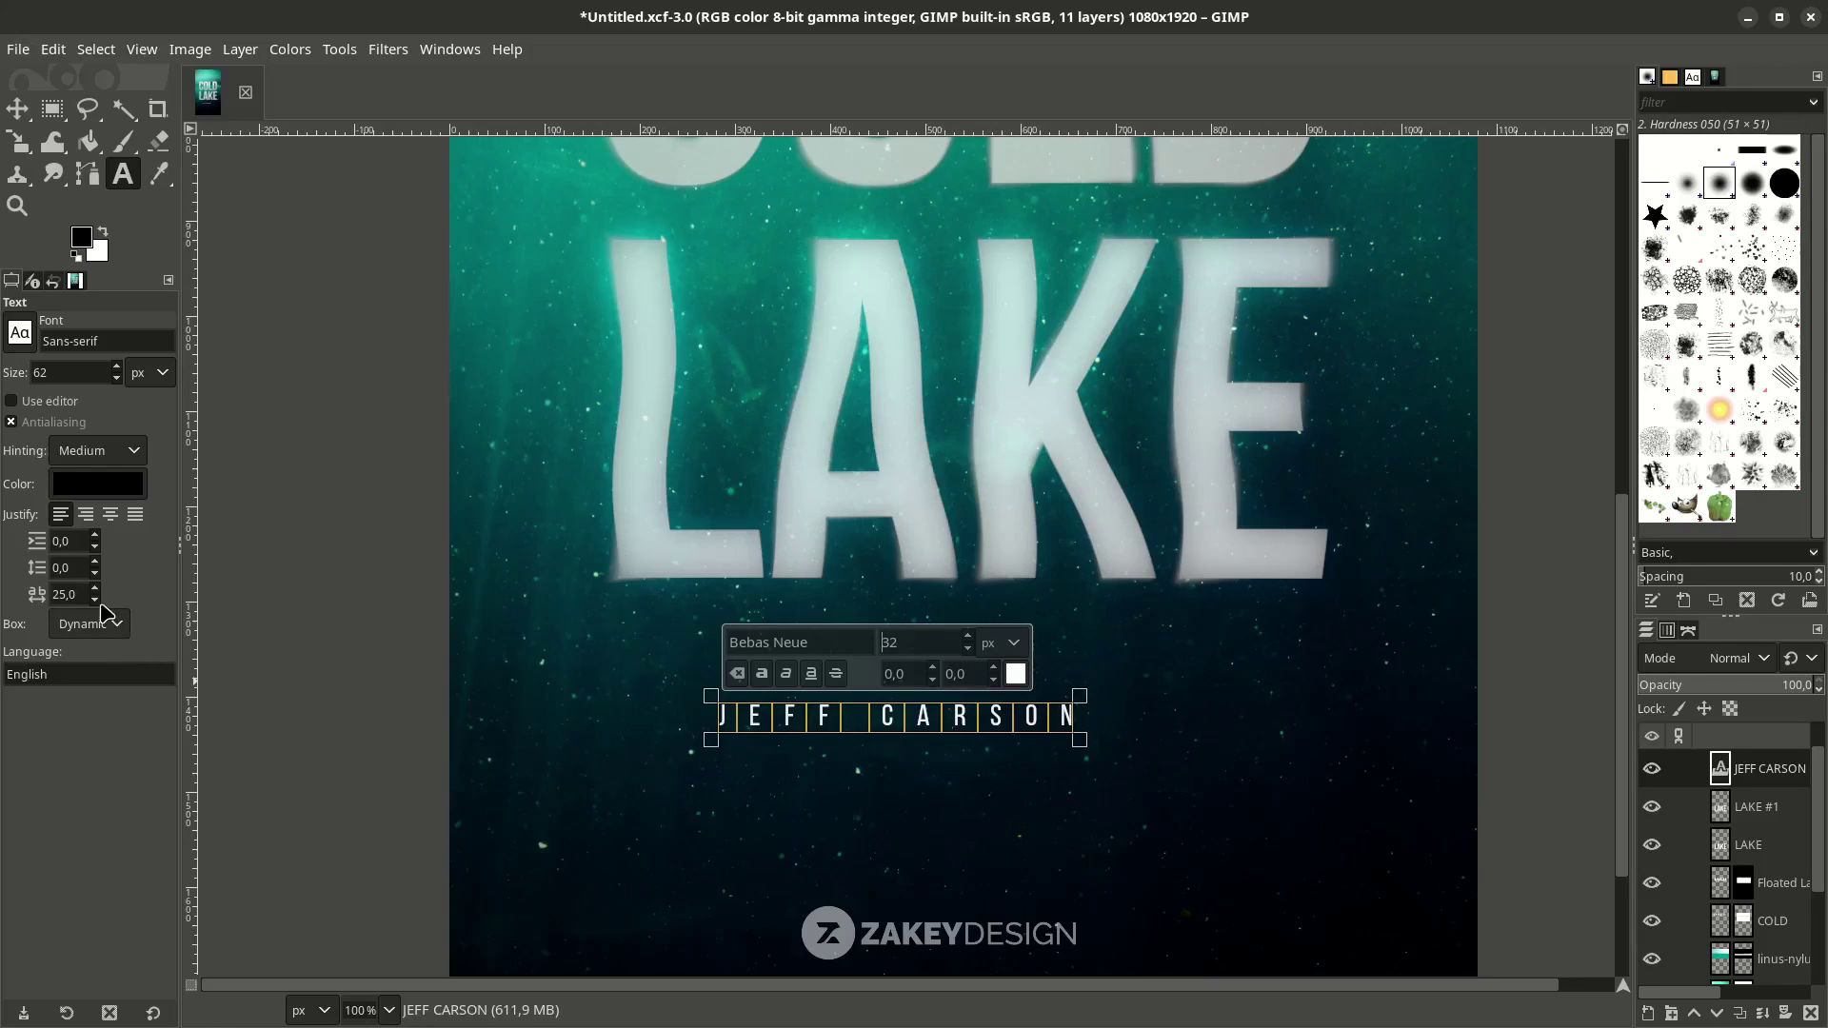
scroll(99, 600, down, 17)
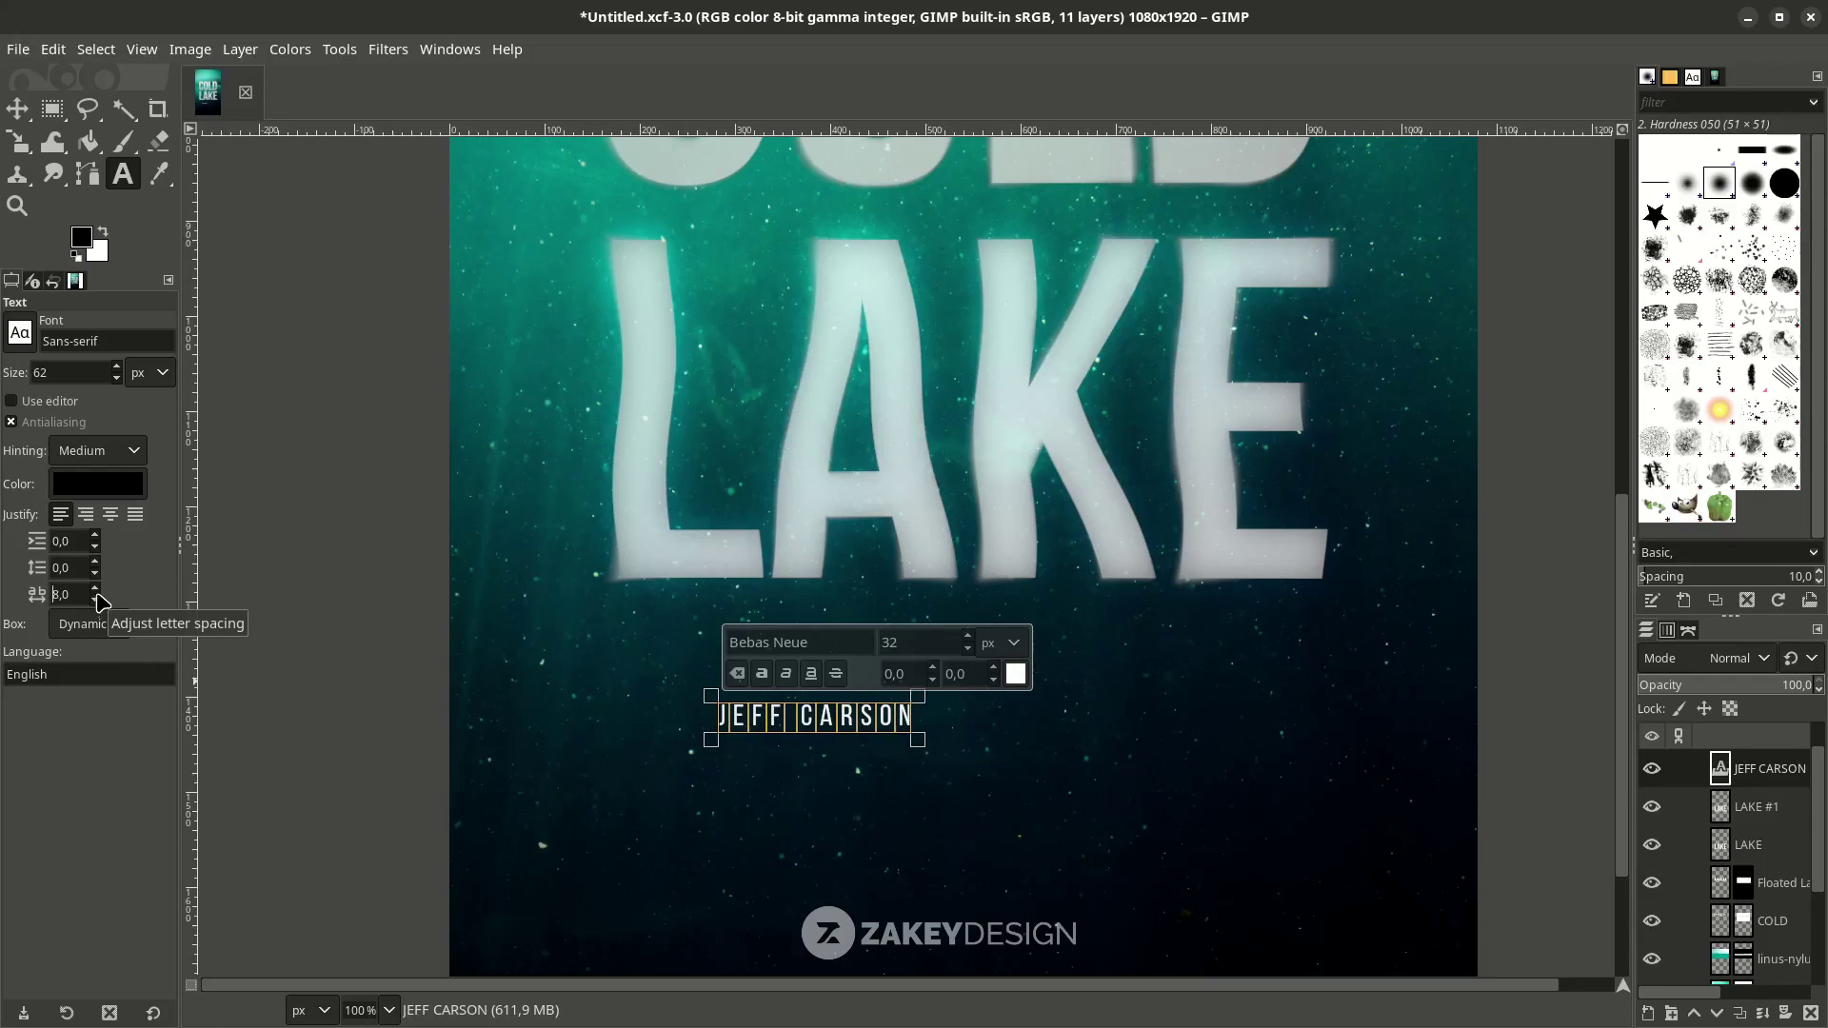
scroll(99, 600, up, 4)
click(17, 108)
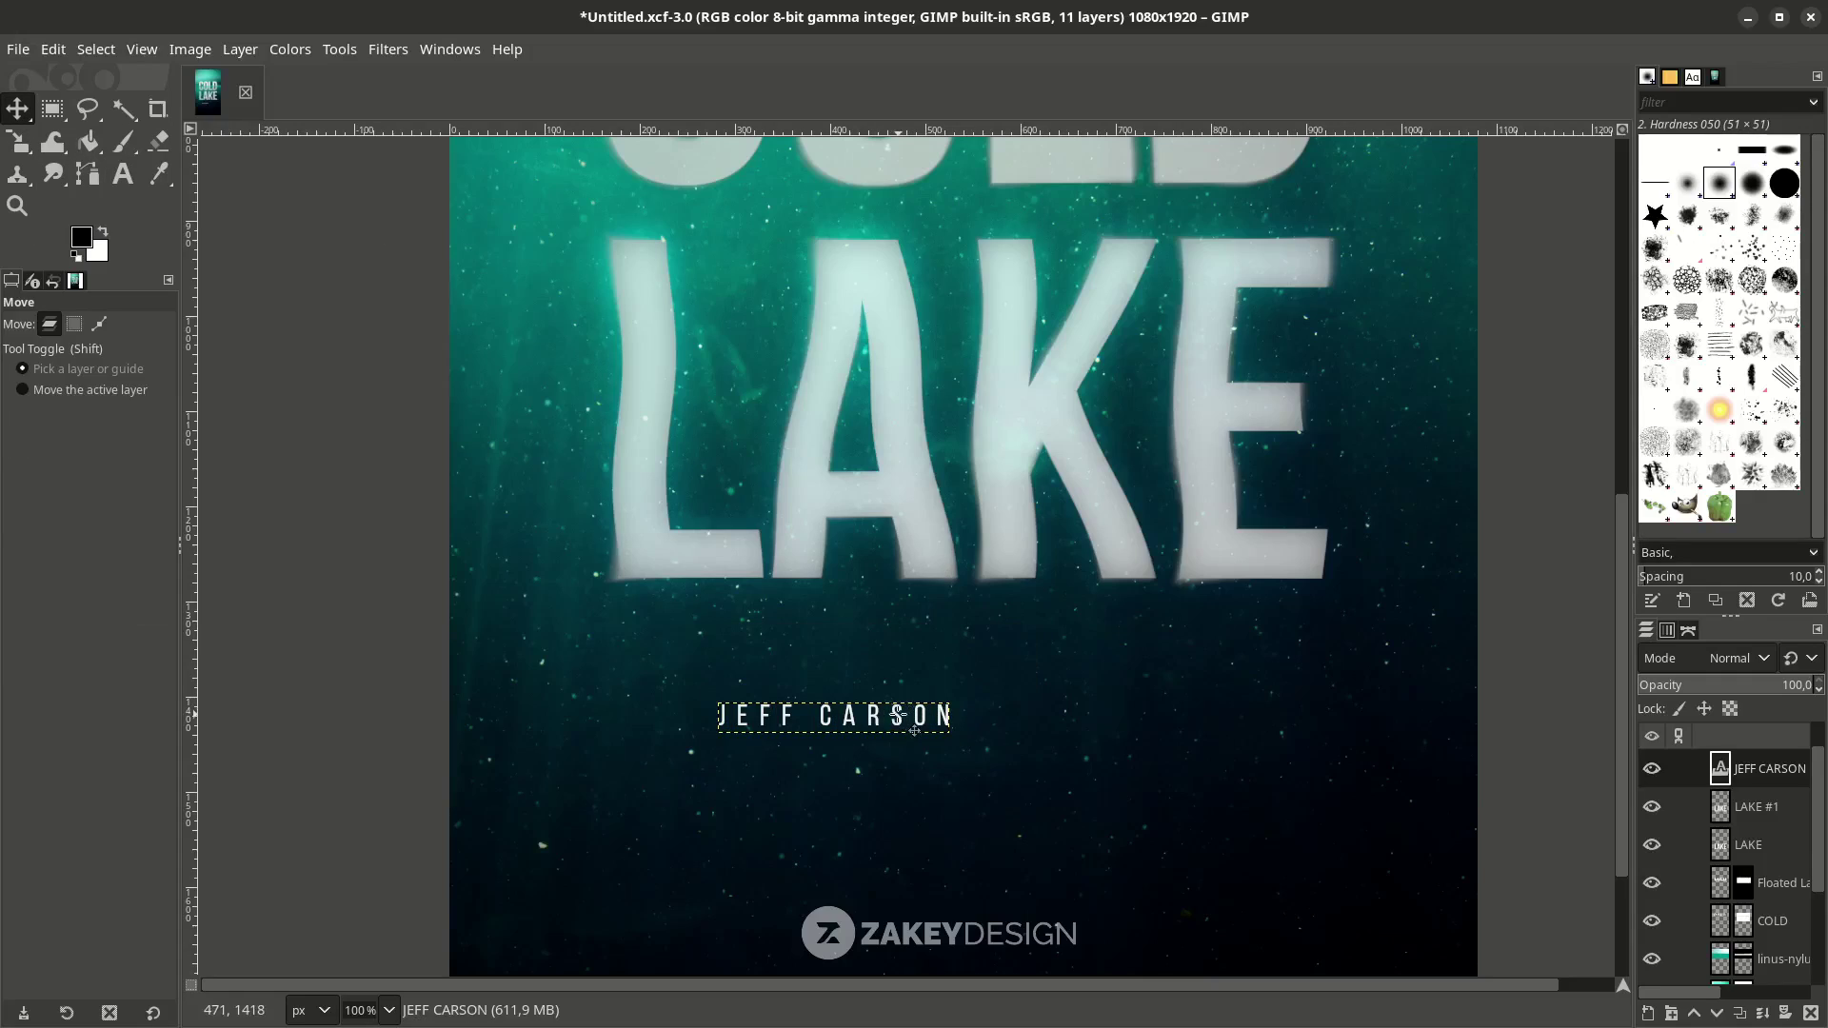
Centre the credit beneath LAKE and lower its layer opacity.
drag(915, 731, 1016, 768)
drag(999, 754, 1012, 741)
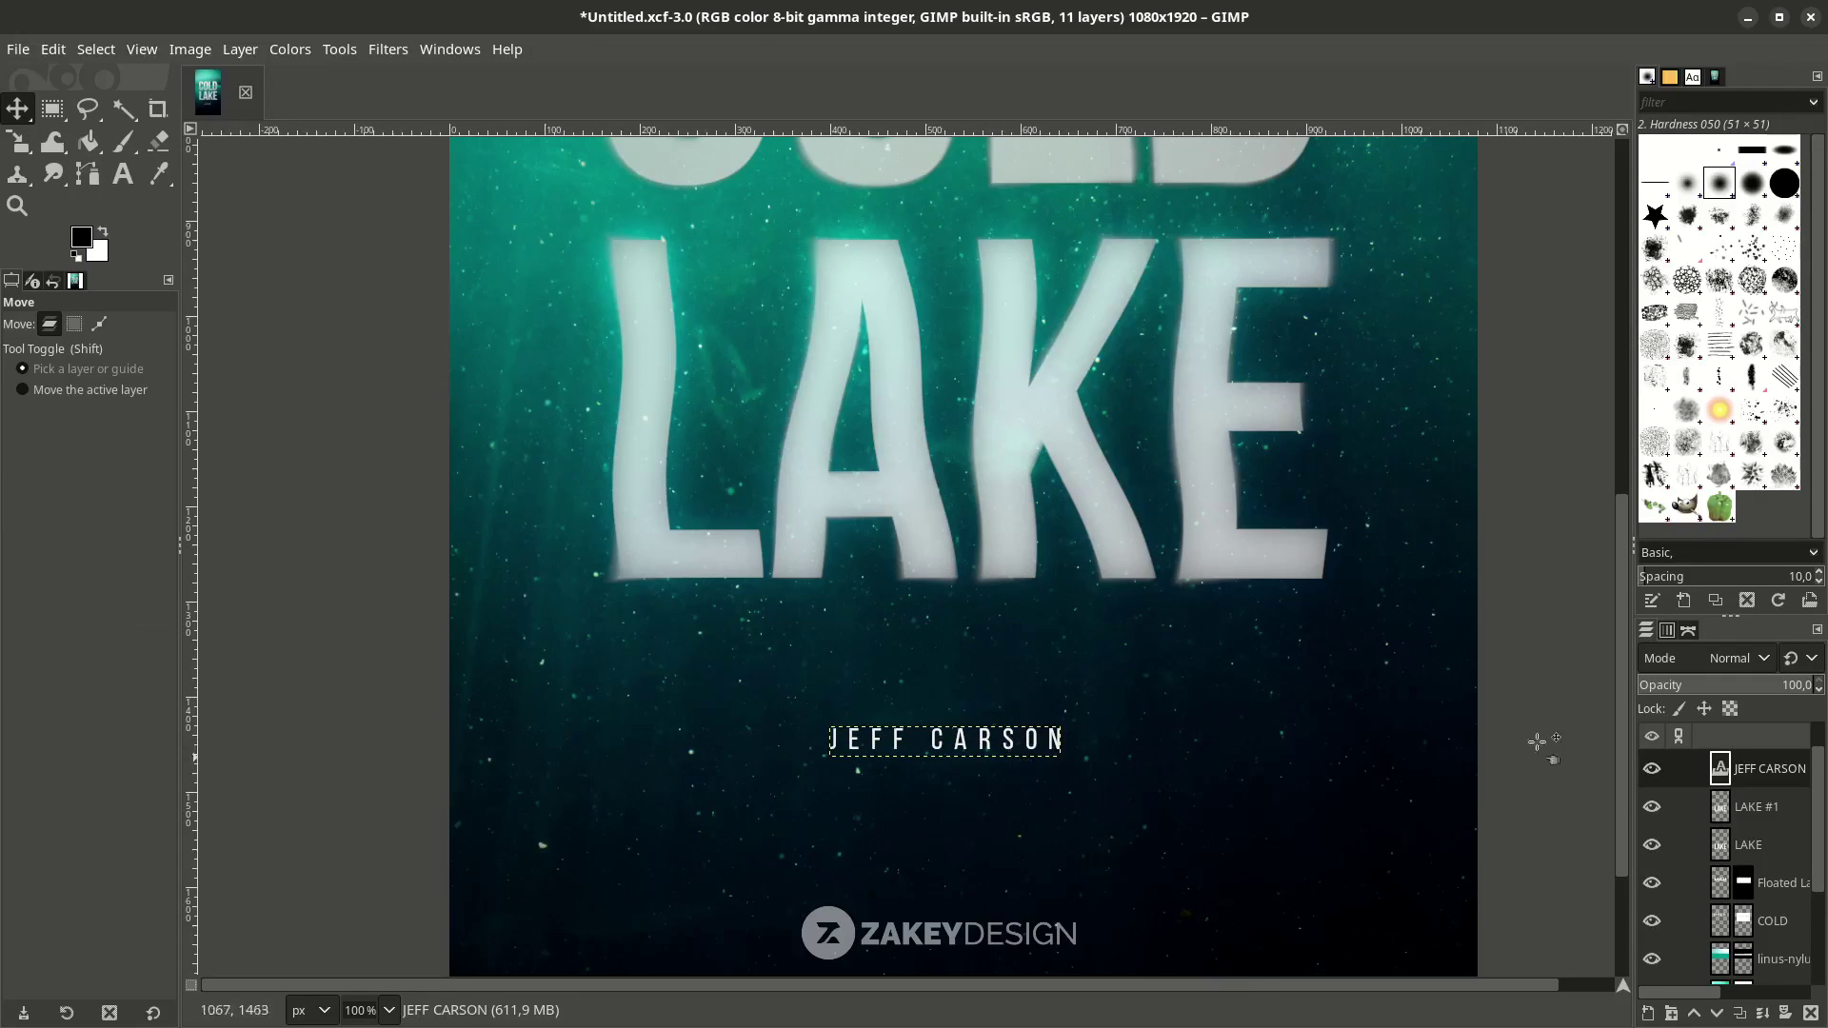
drag(1776, 700, 1716, 700)
Select the VIGNETTE layer at the top of the layer stack.
click(1762, 883)
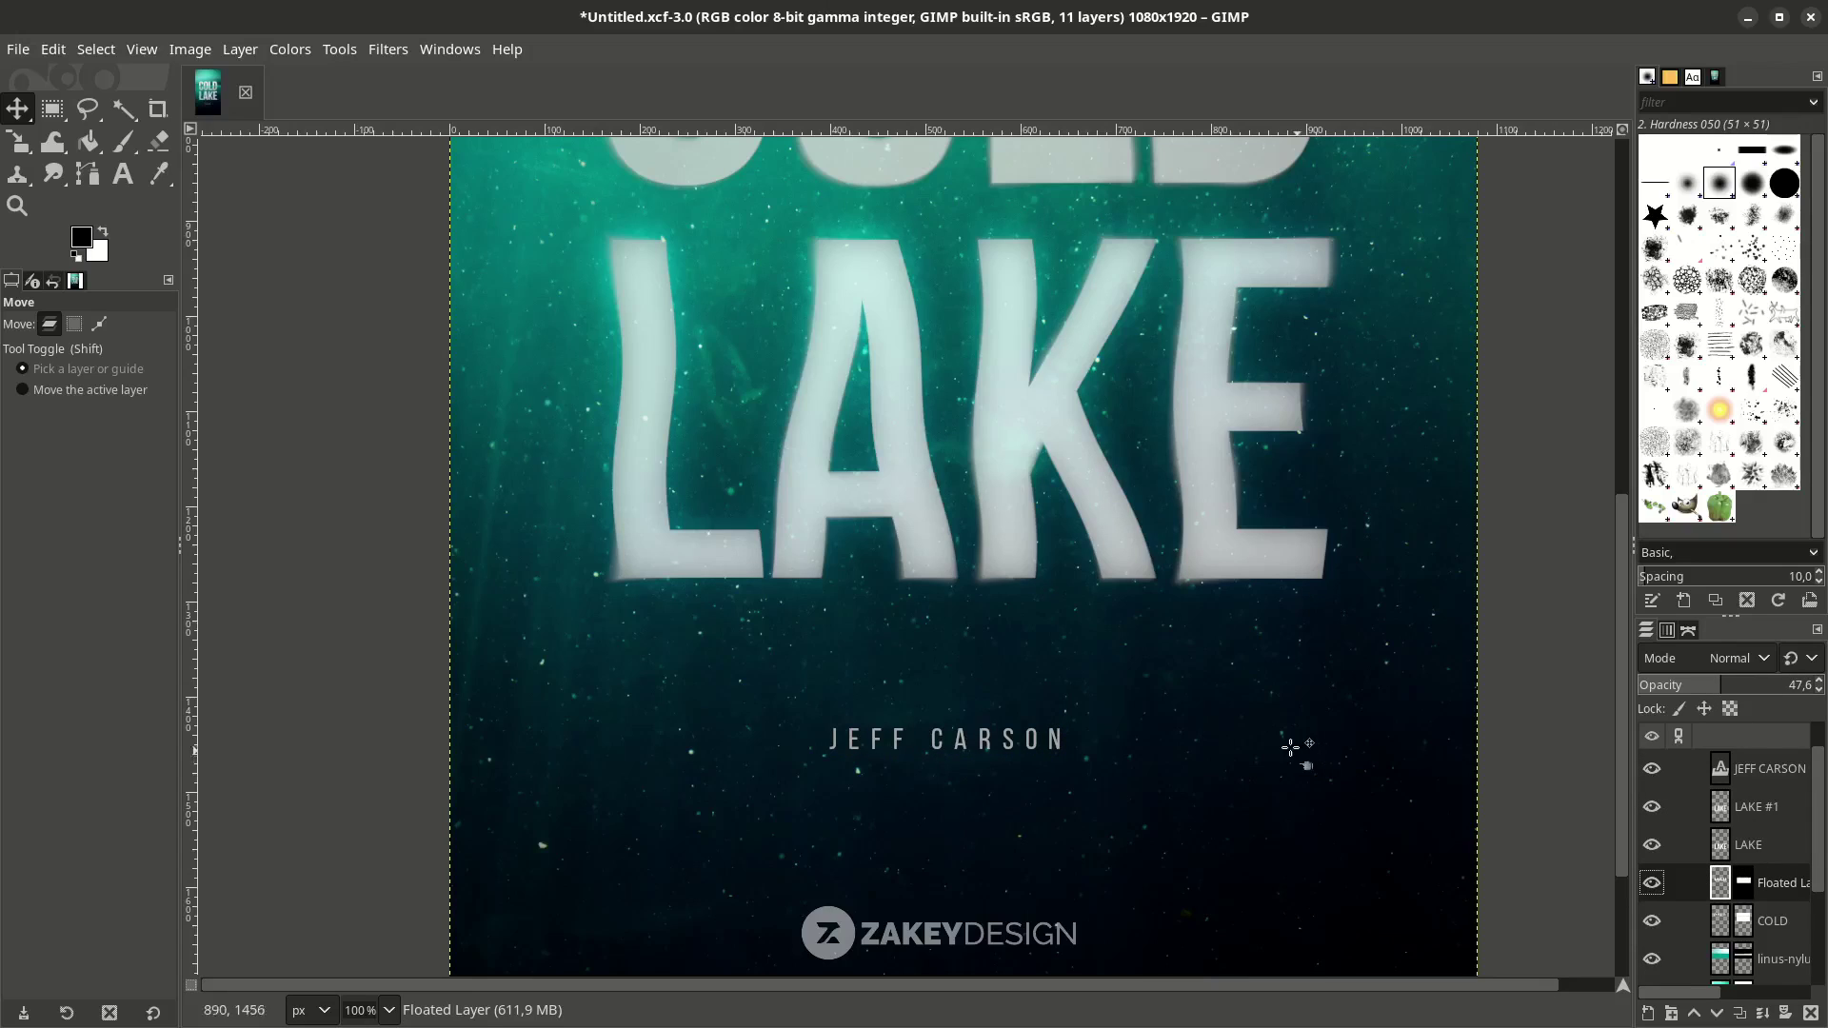
ctrl+scroll(1171, 728, down, 3)
ctrl+scroll(1175, 728, up, 3)
click(952, 719)
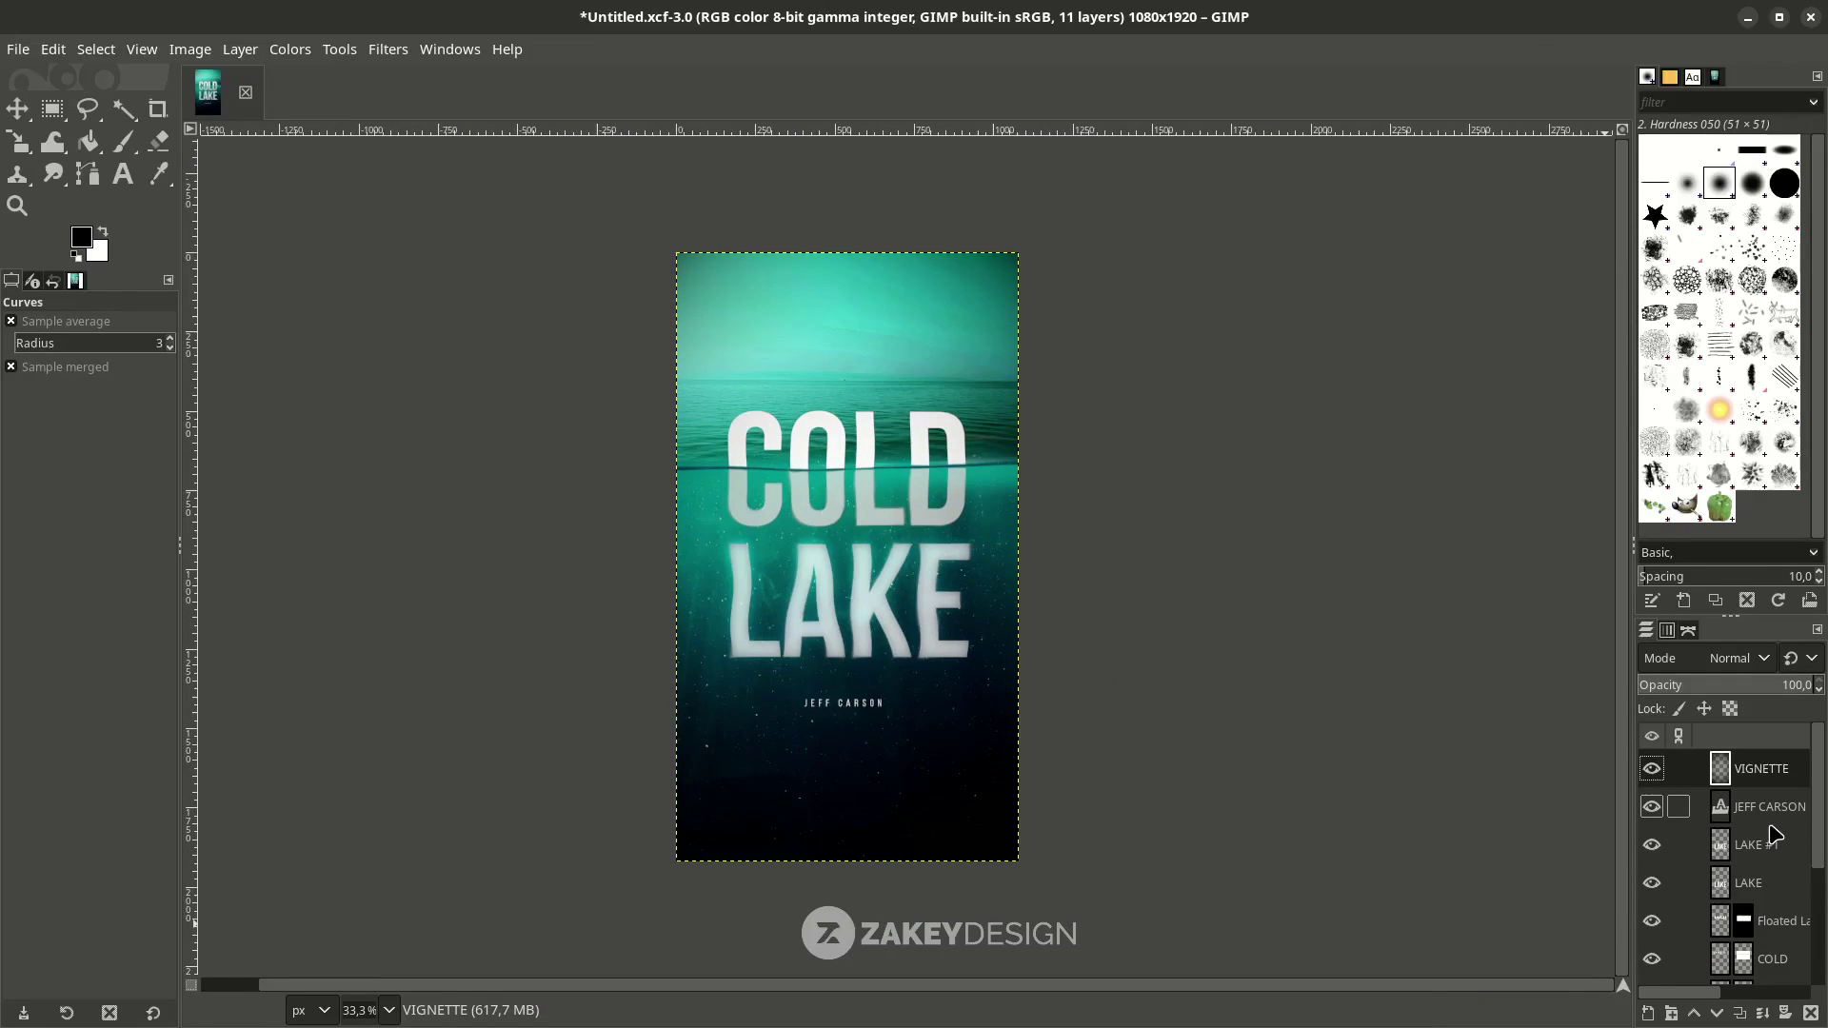
click(1776, 773)
Create a New from Visible layer and brighten it with Curves (input 96 → output 127).
right_click(1776, 781)
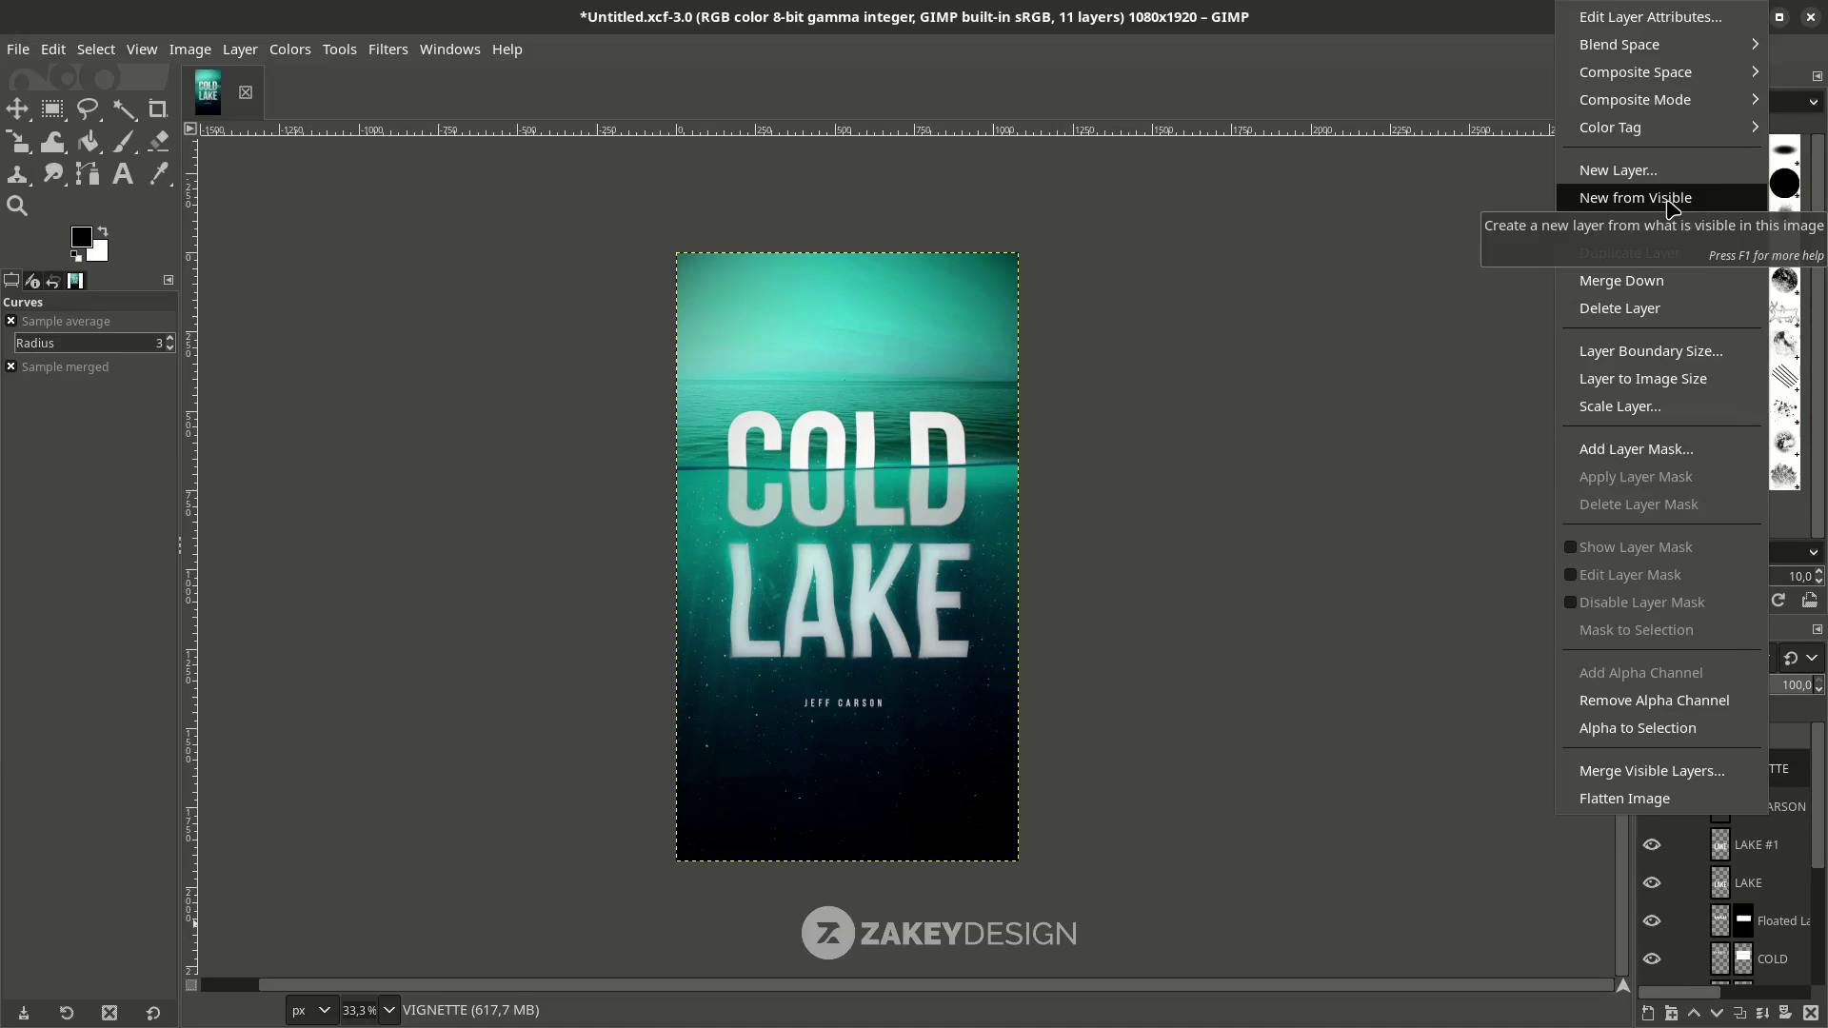
click(1672, 200)
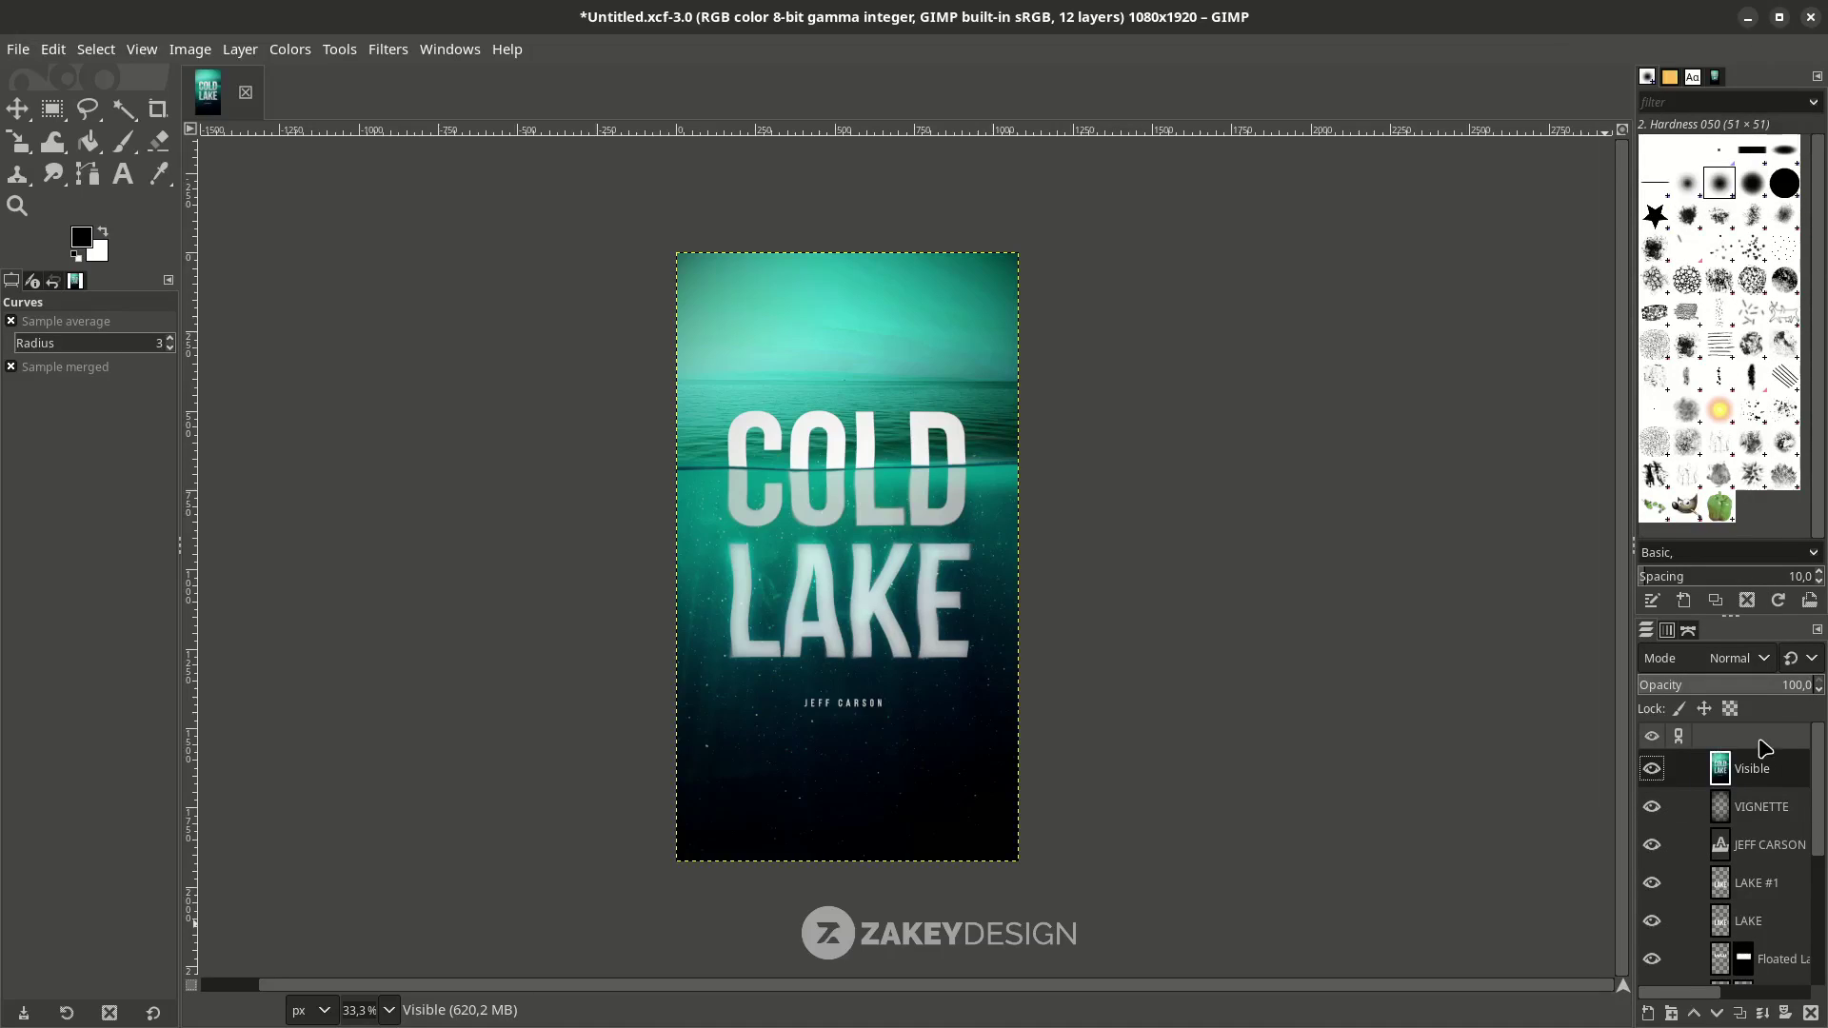
click(291, 50)
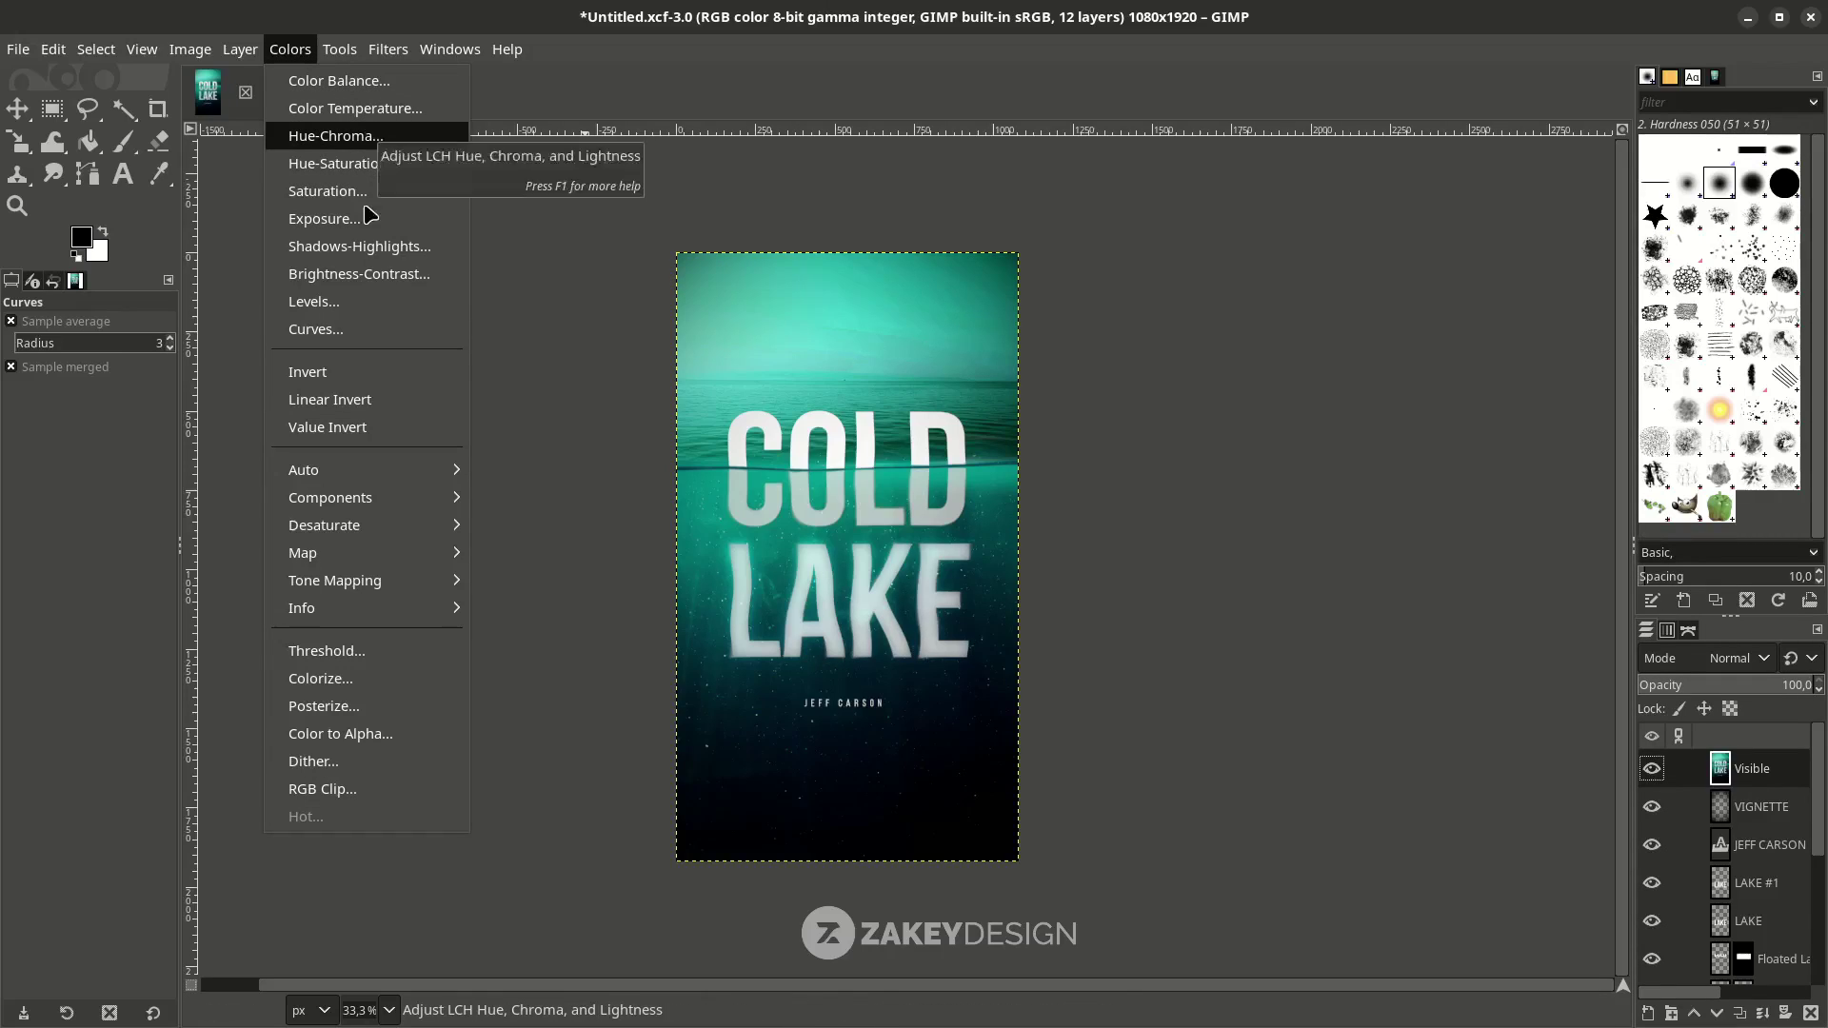
click(363, 329)
drag(1108, 532, 1102, 510)
click(1285, 803)
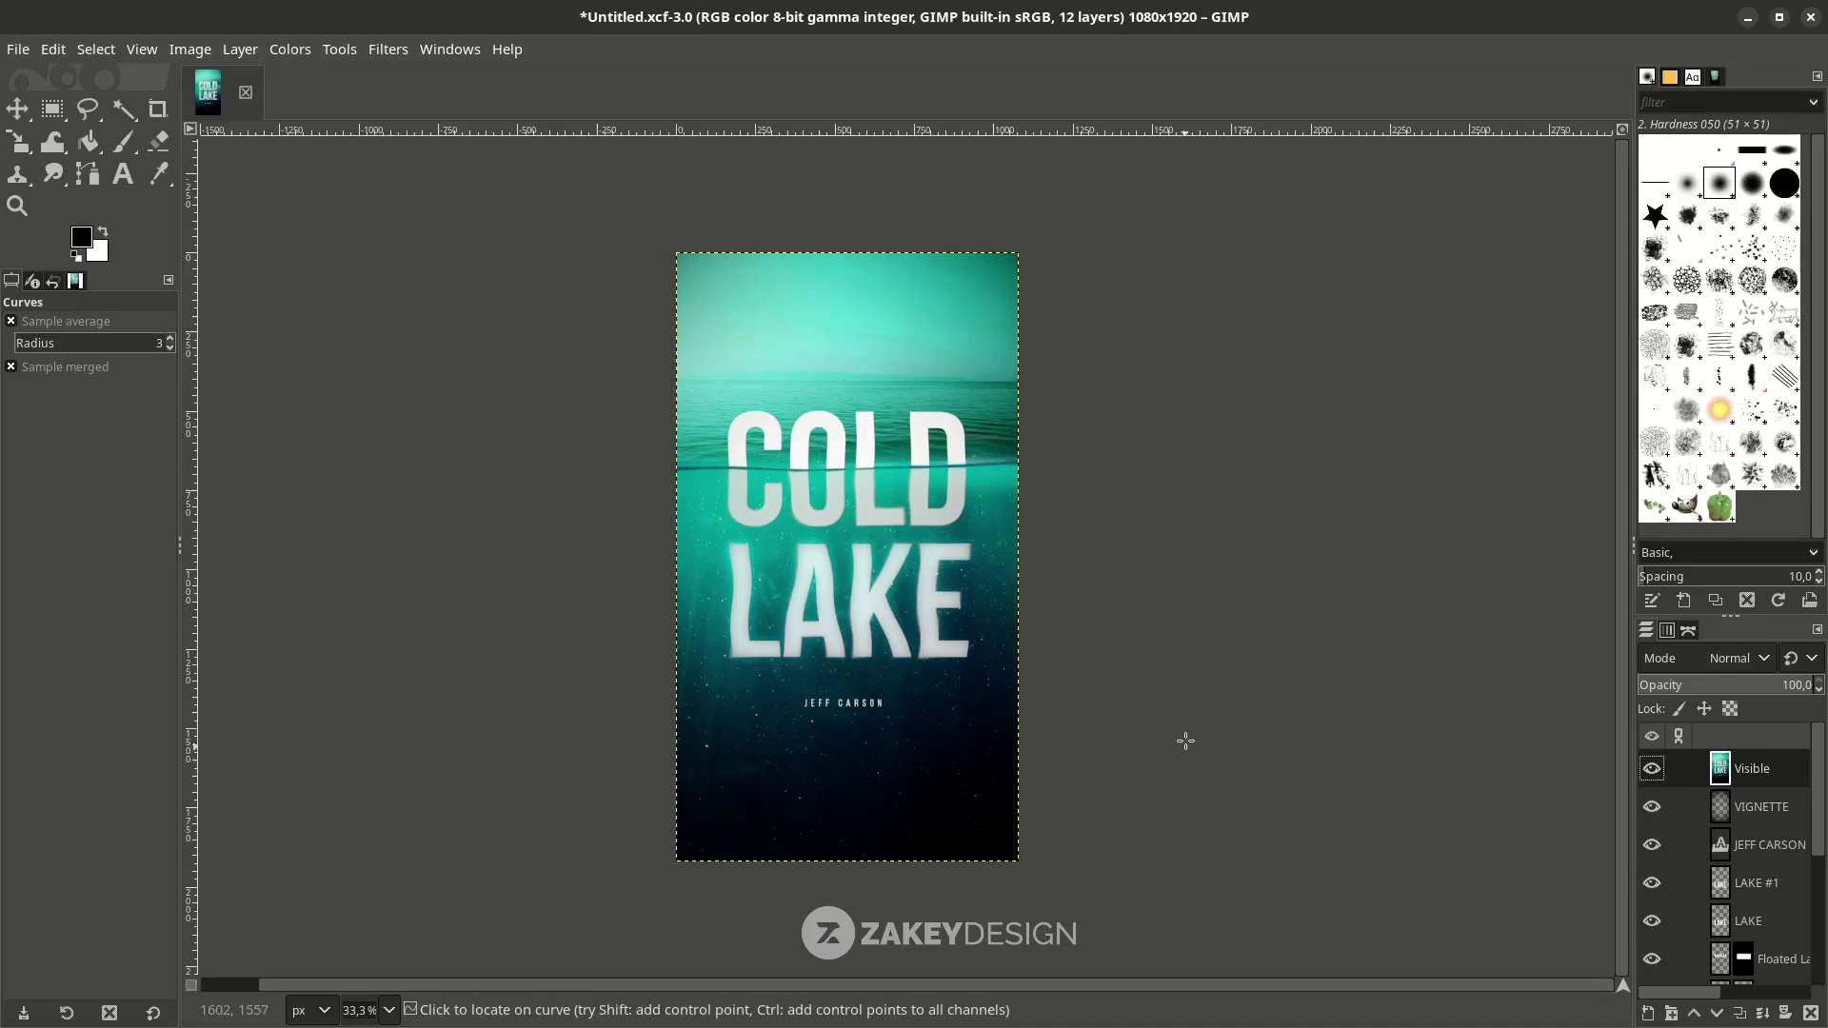
click(290, 49)
Apply Color Temperature mapping original 7831.2 K to intended 6500 K on the Visible layer.
click(329, 105)
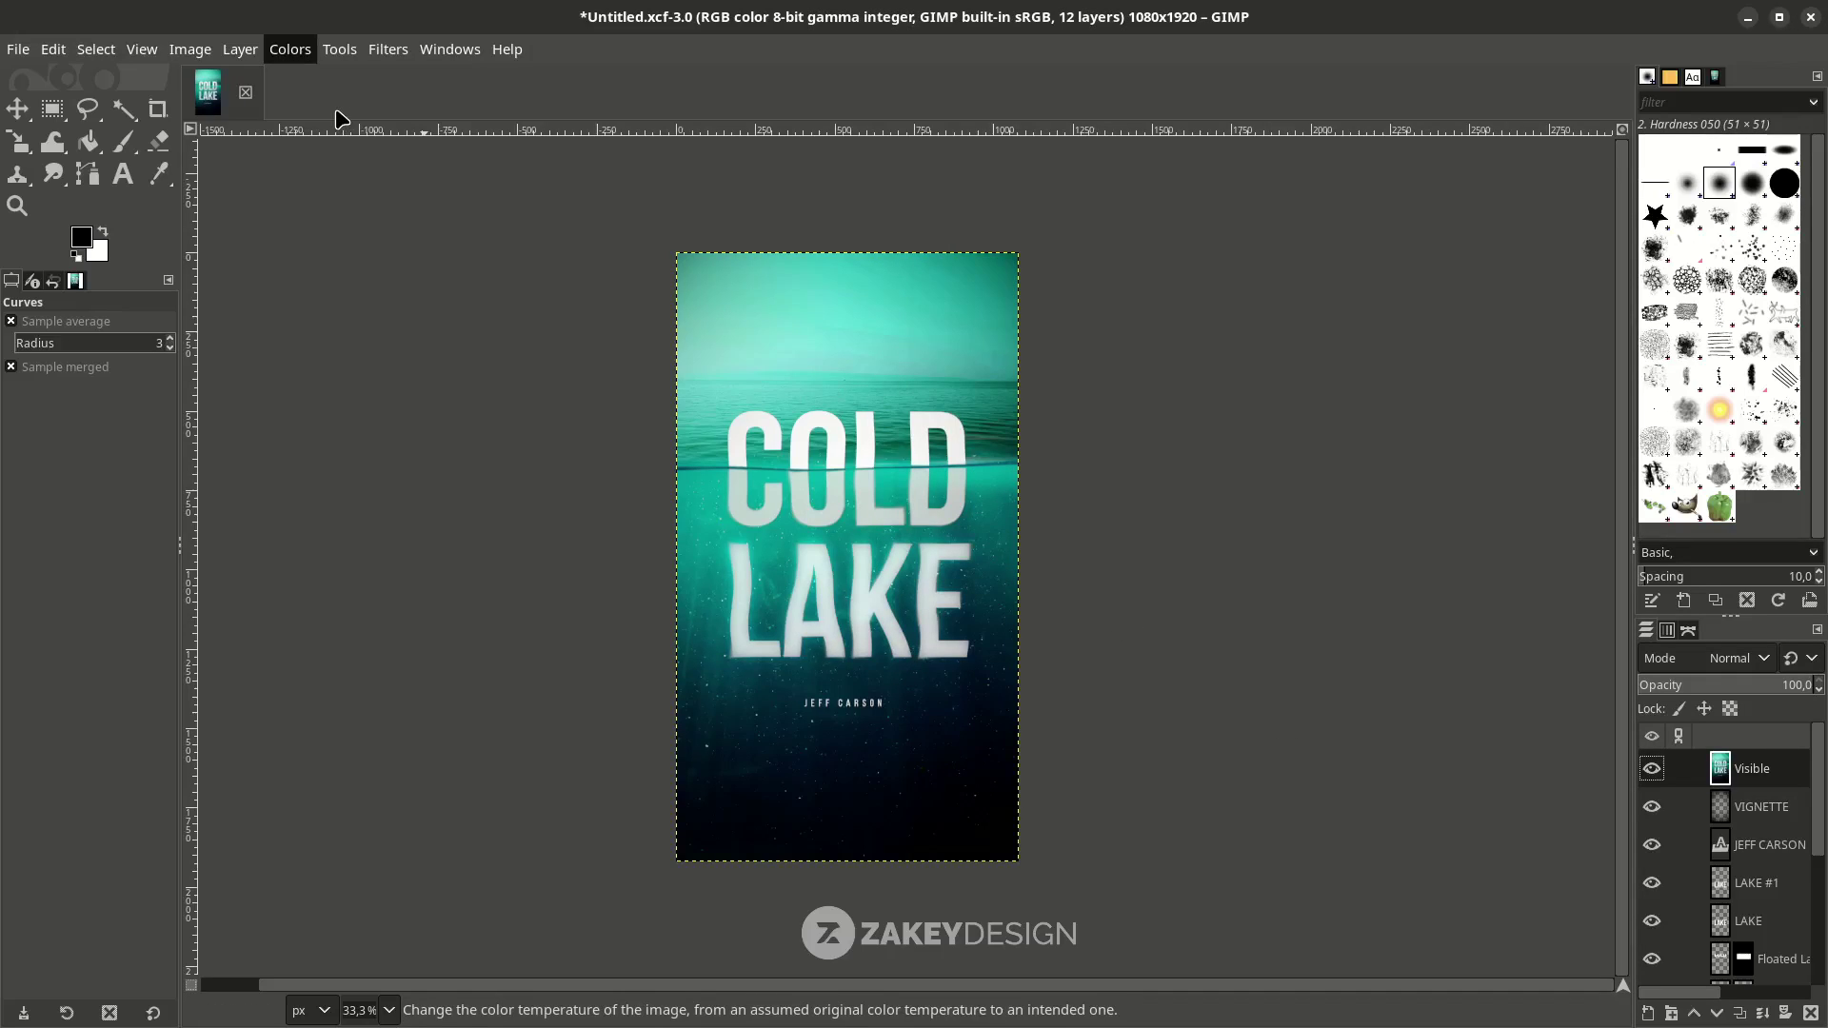
click(1562, 258)
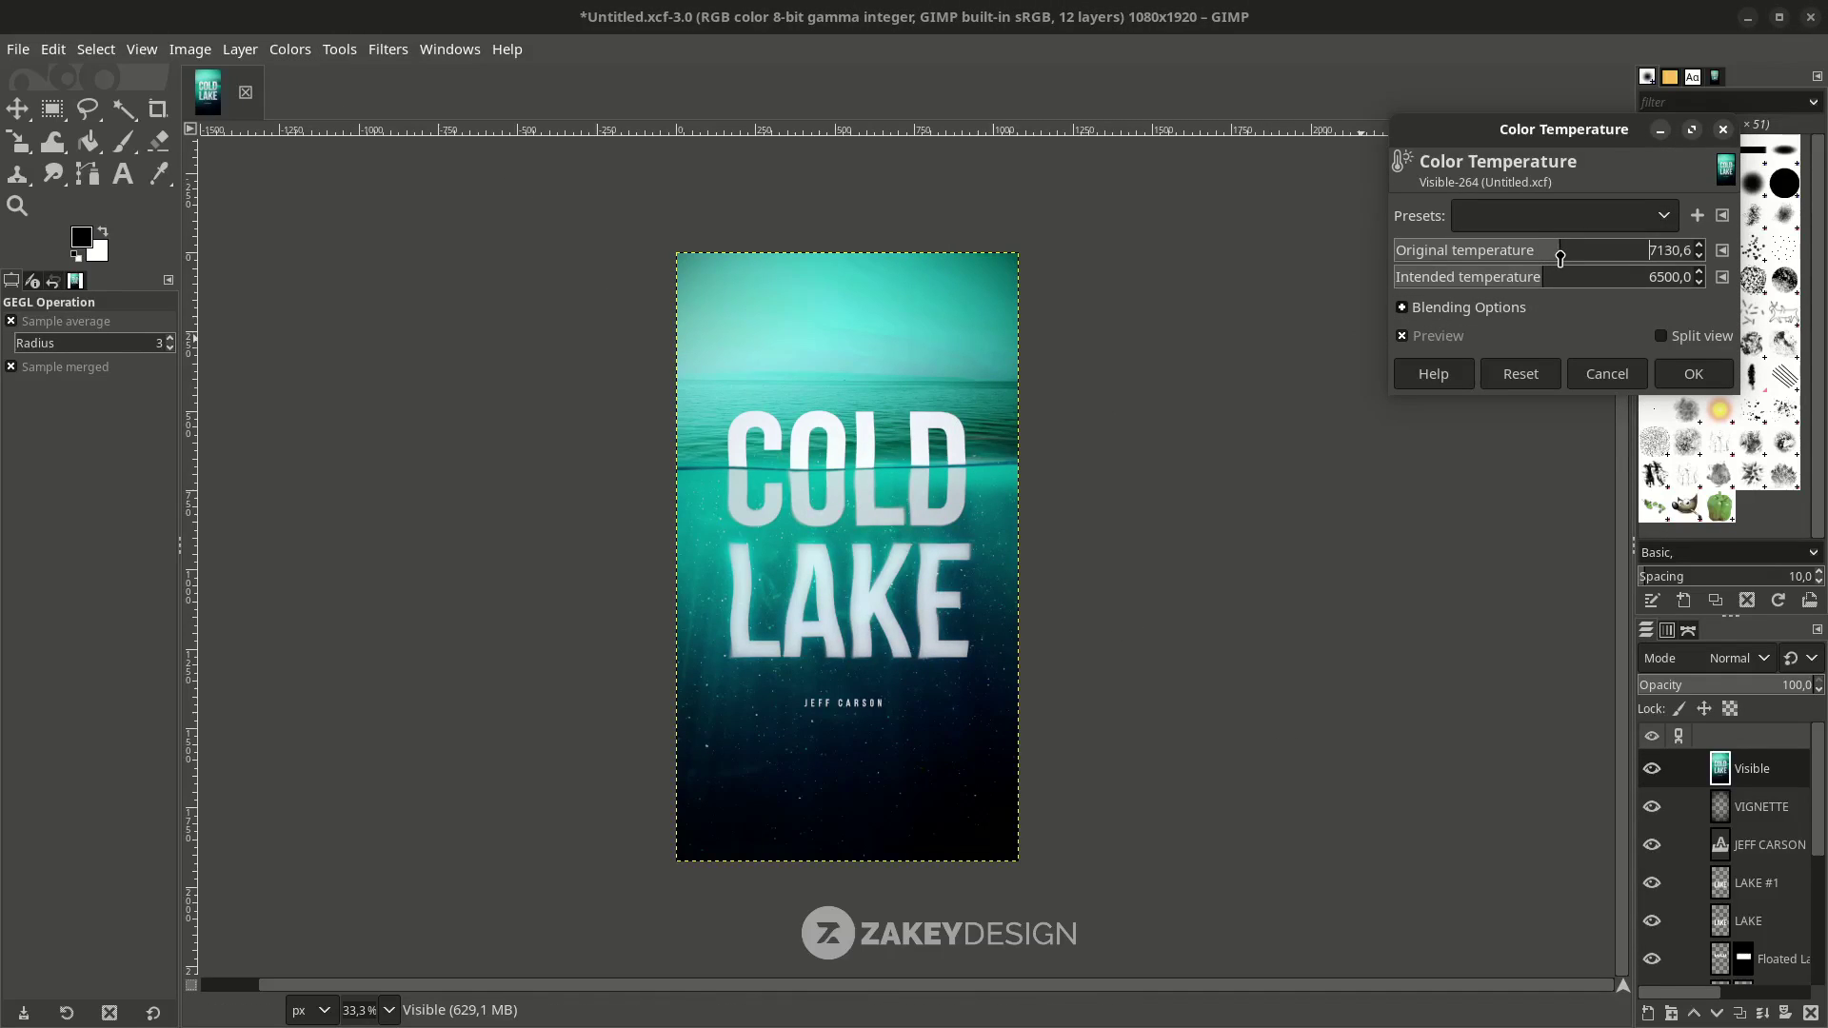
drag(1560, 258, 1581, 251)
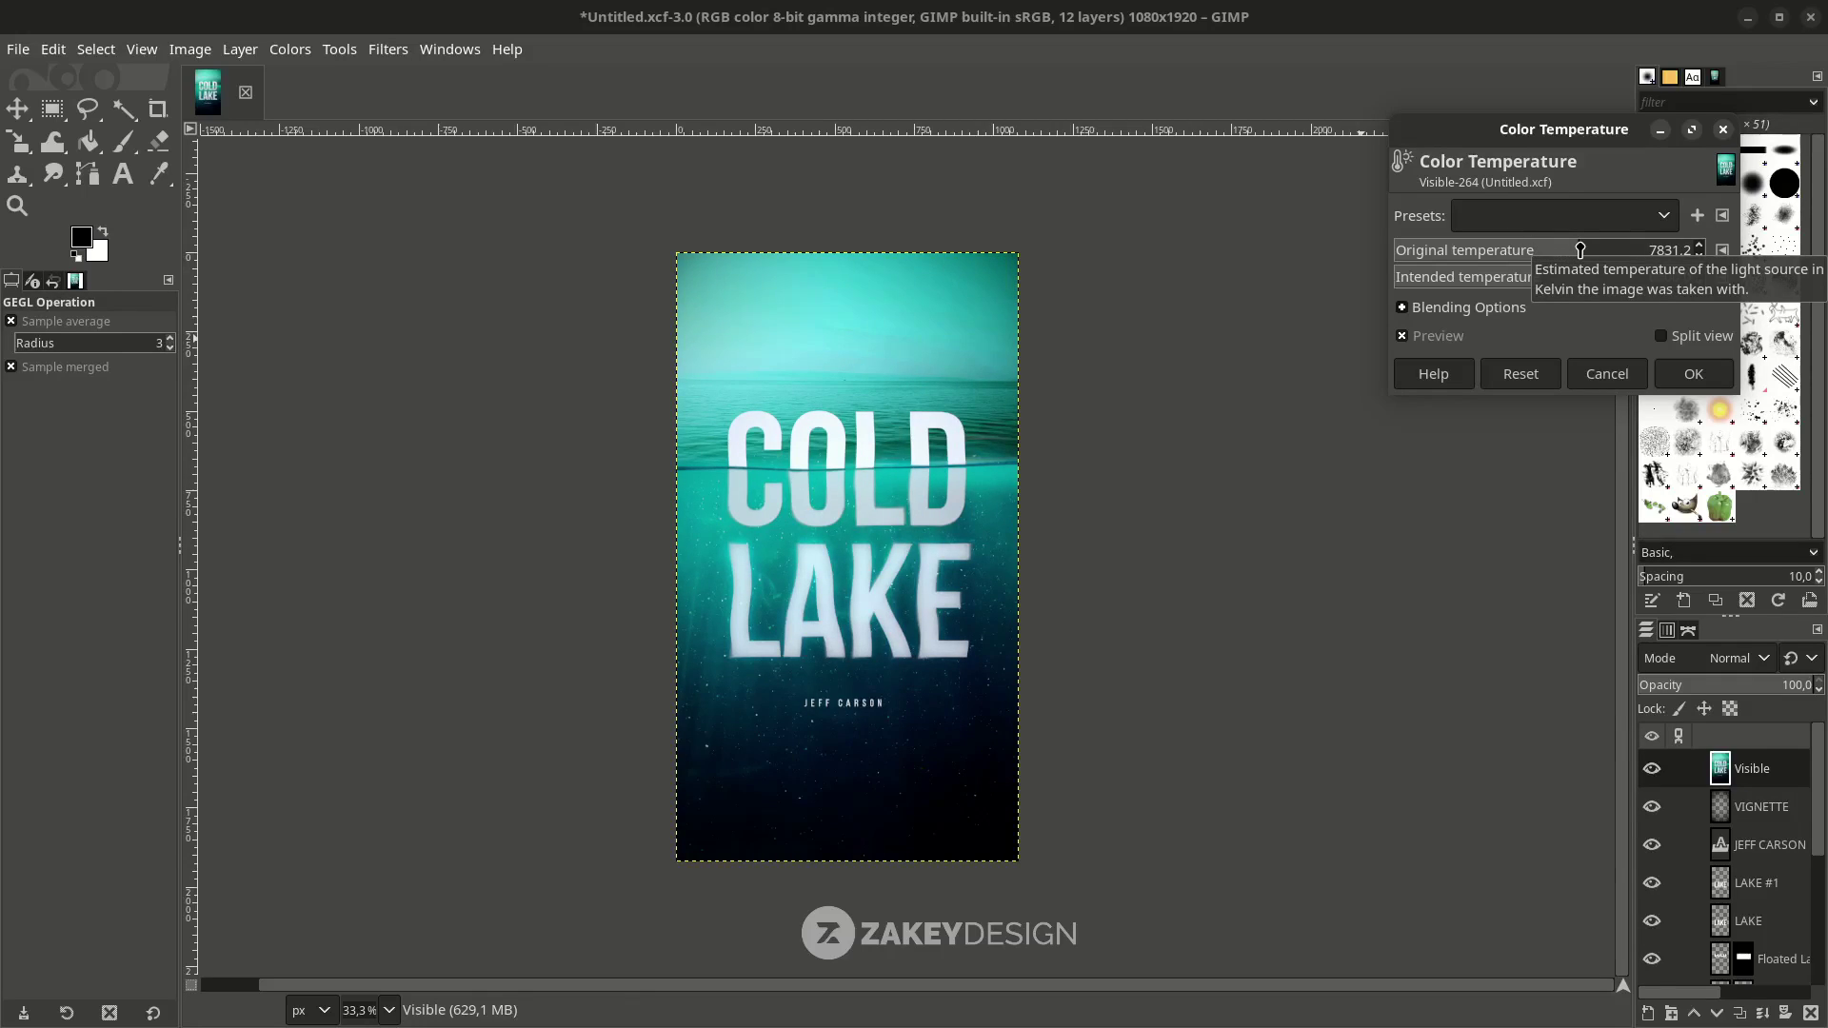
click(1694, 373)
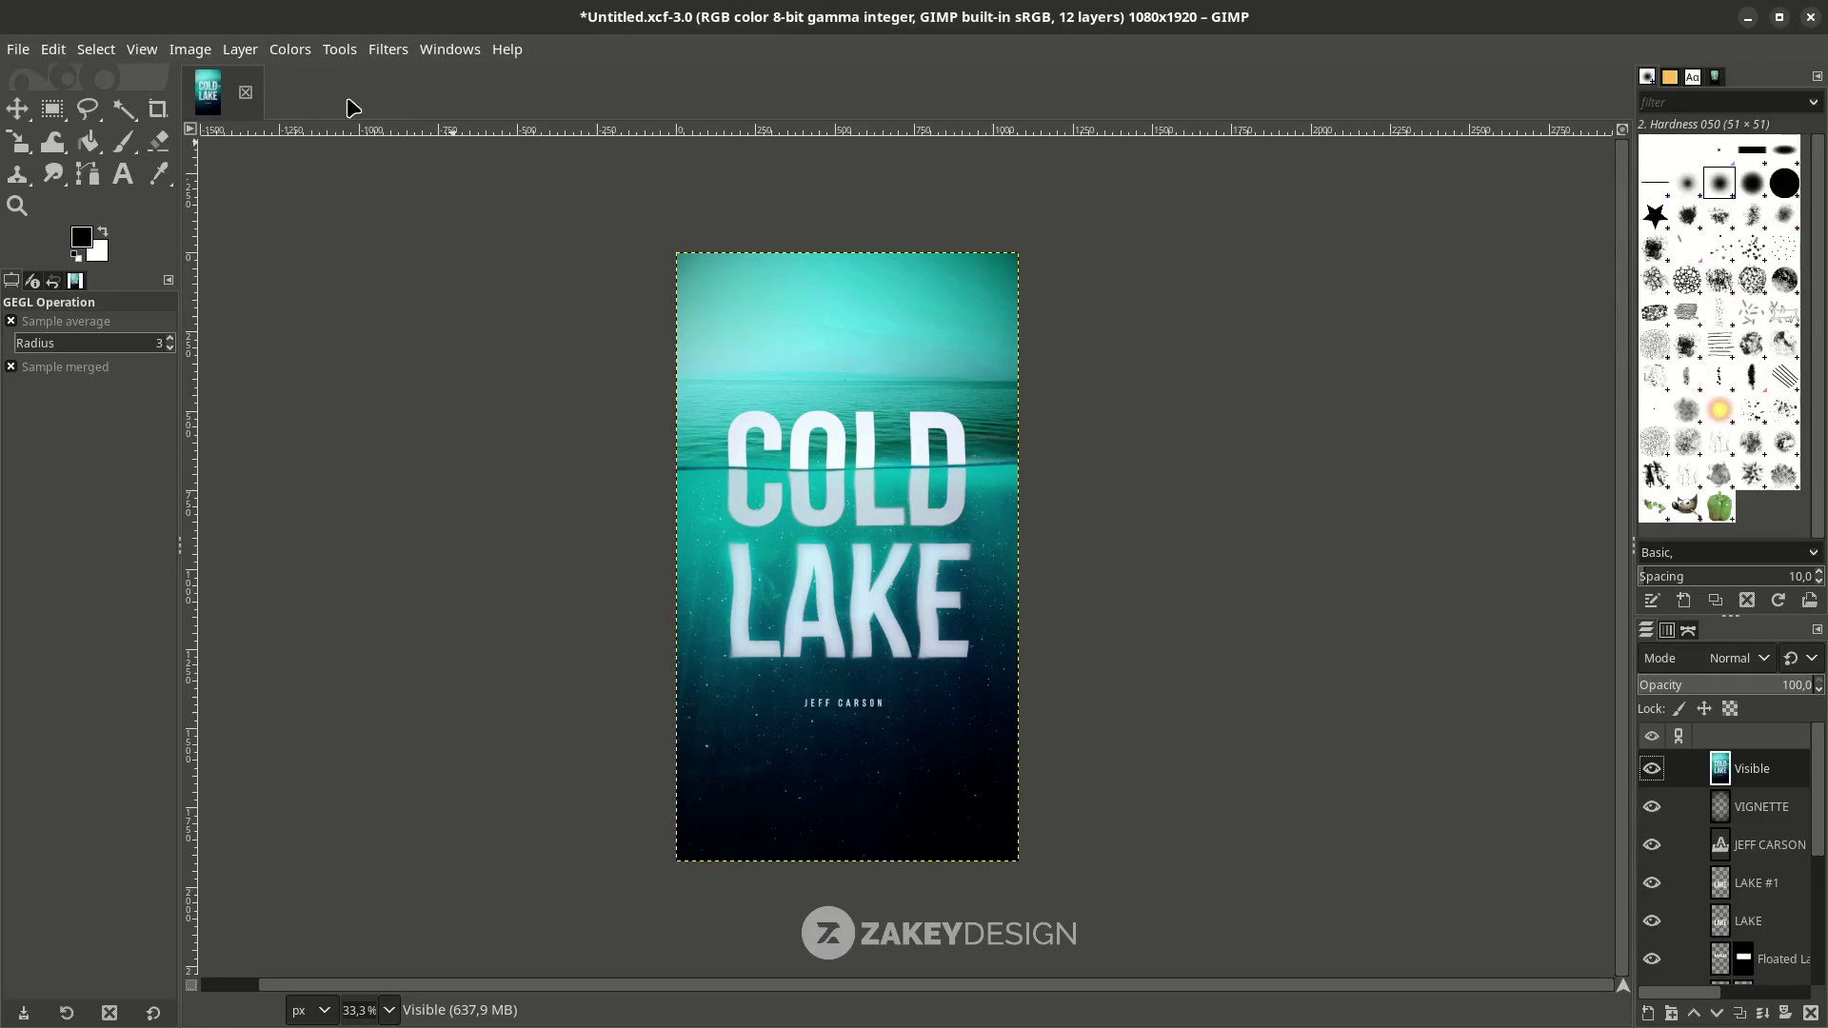
click(288, 50)
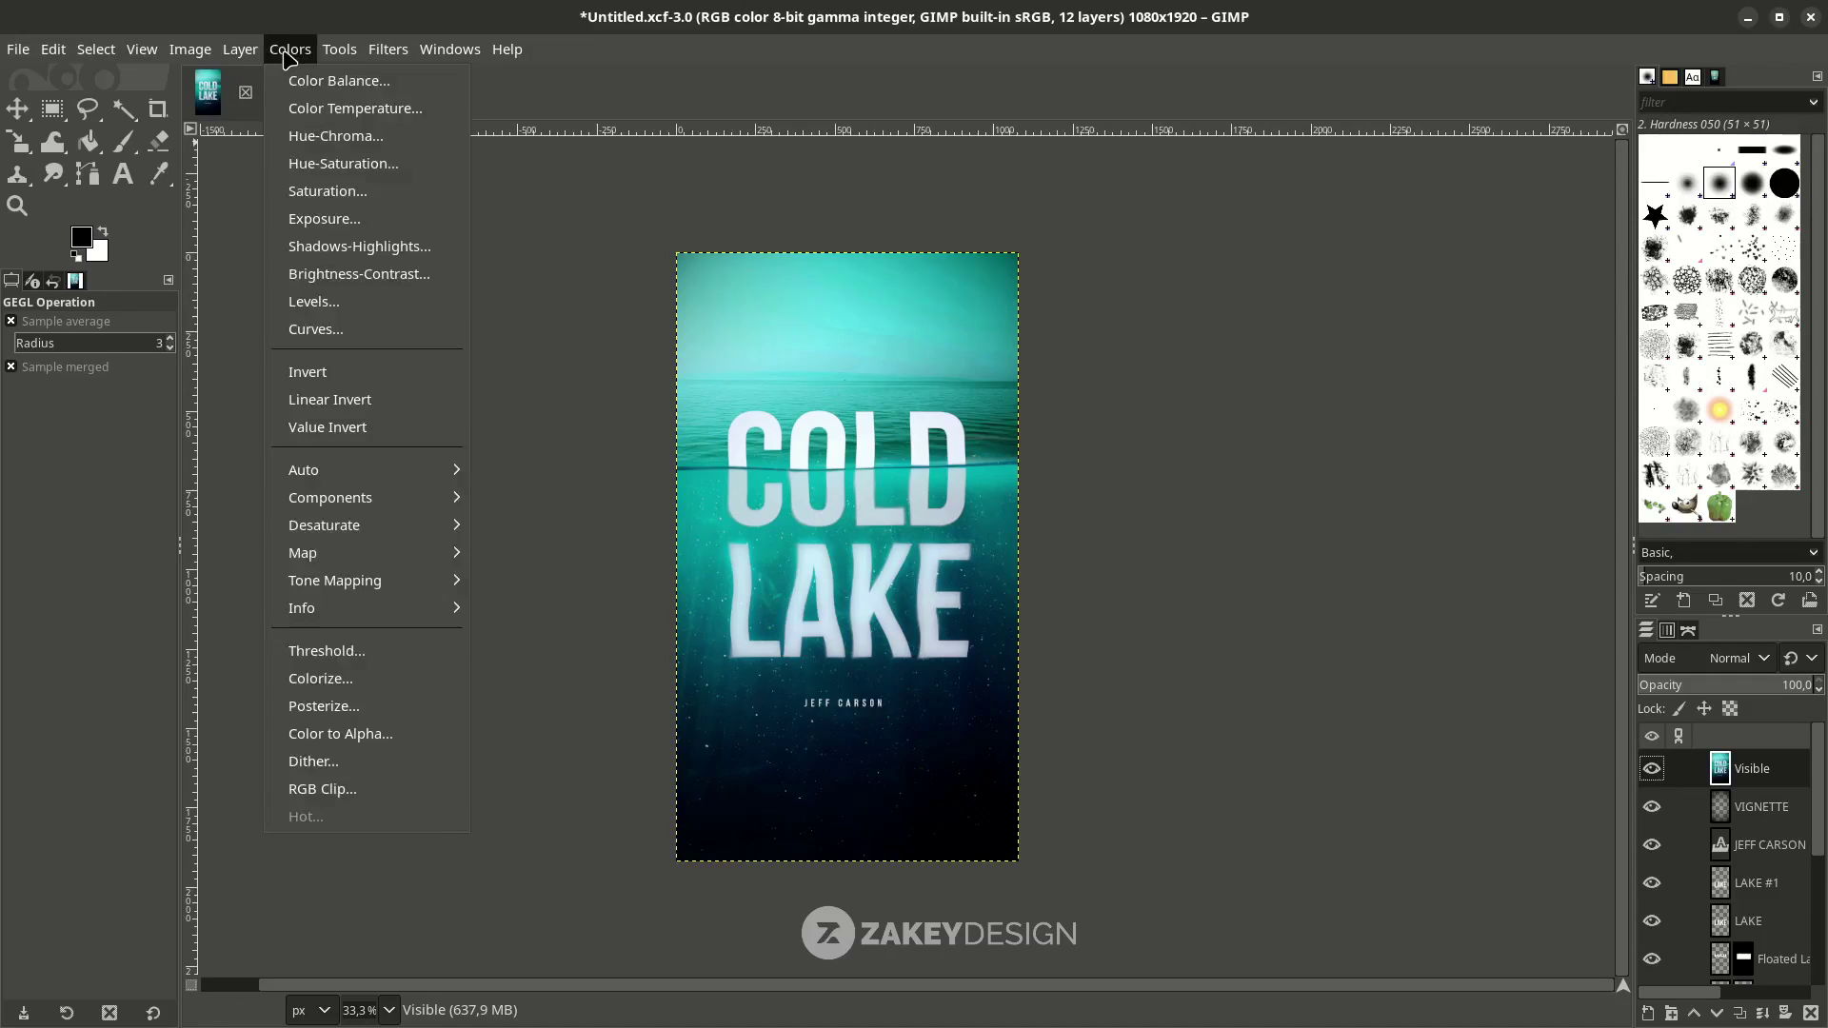
Set midtone Color Balance to Cyan-Red −8.3, Magenta-Green −1.8, Yellow-Blue 11.0, then save.
click(339, 81)
click(1566, 374)
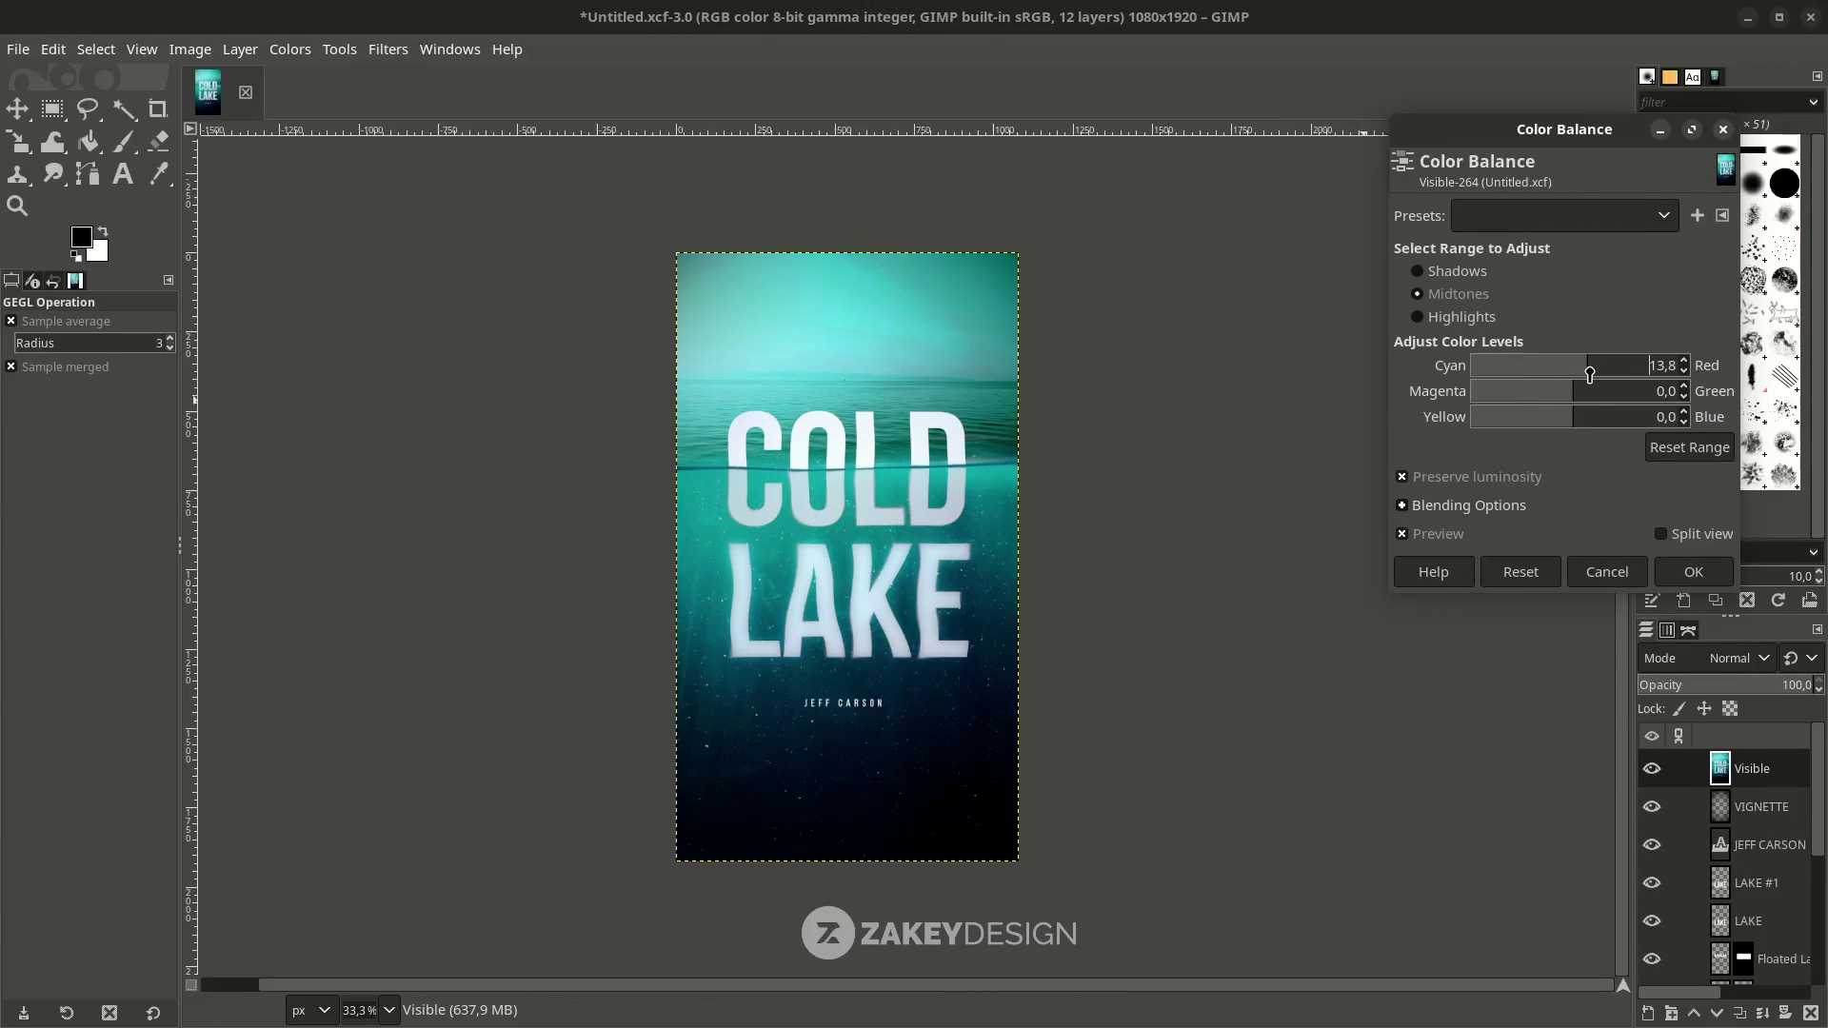
drag(1566, 374, 1547, 399)
drag(1575, 419, 1550, 431)
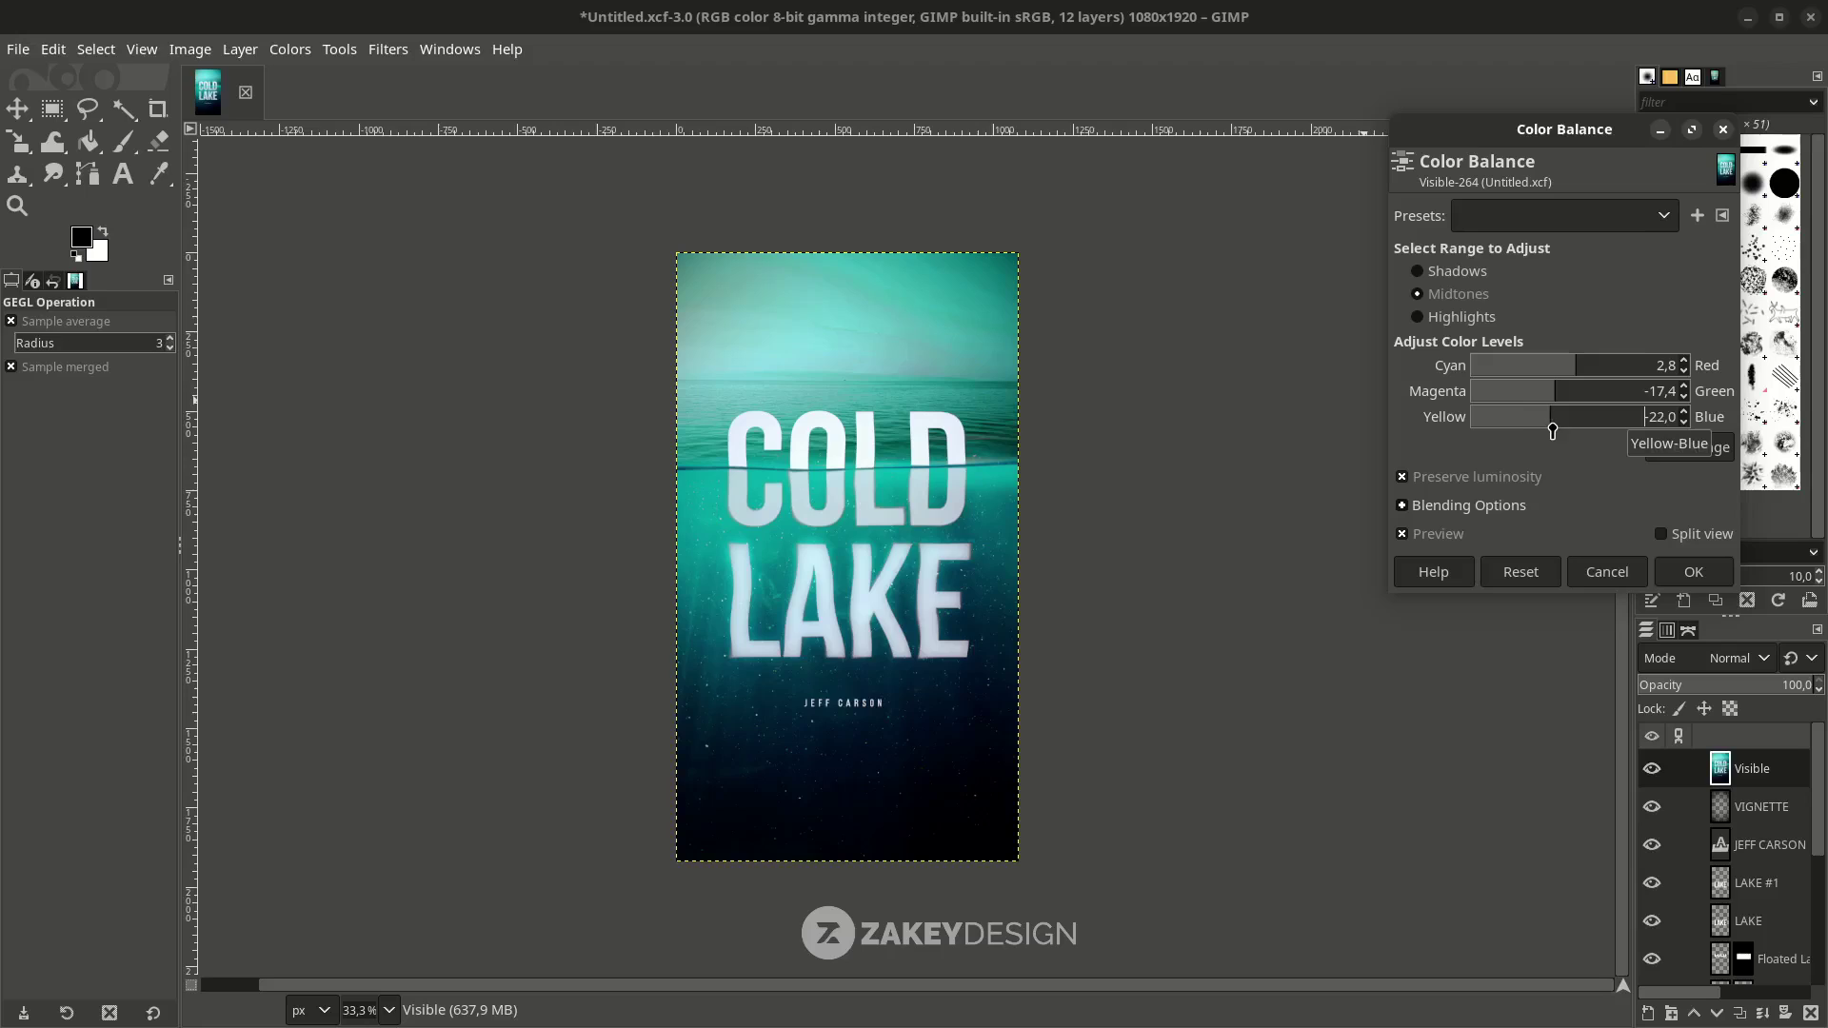
click(1690, 448)
click(1571, 373)
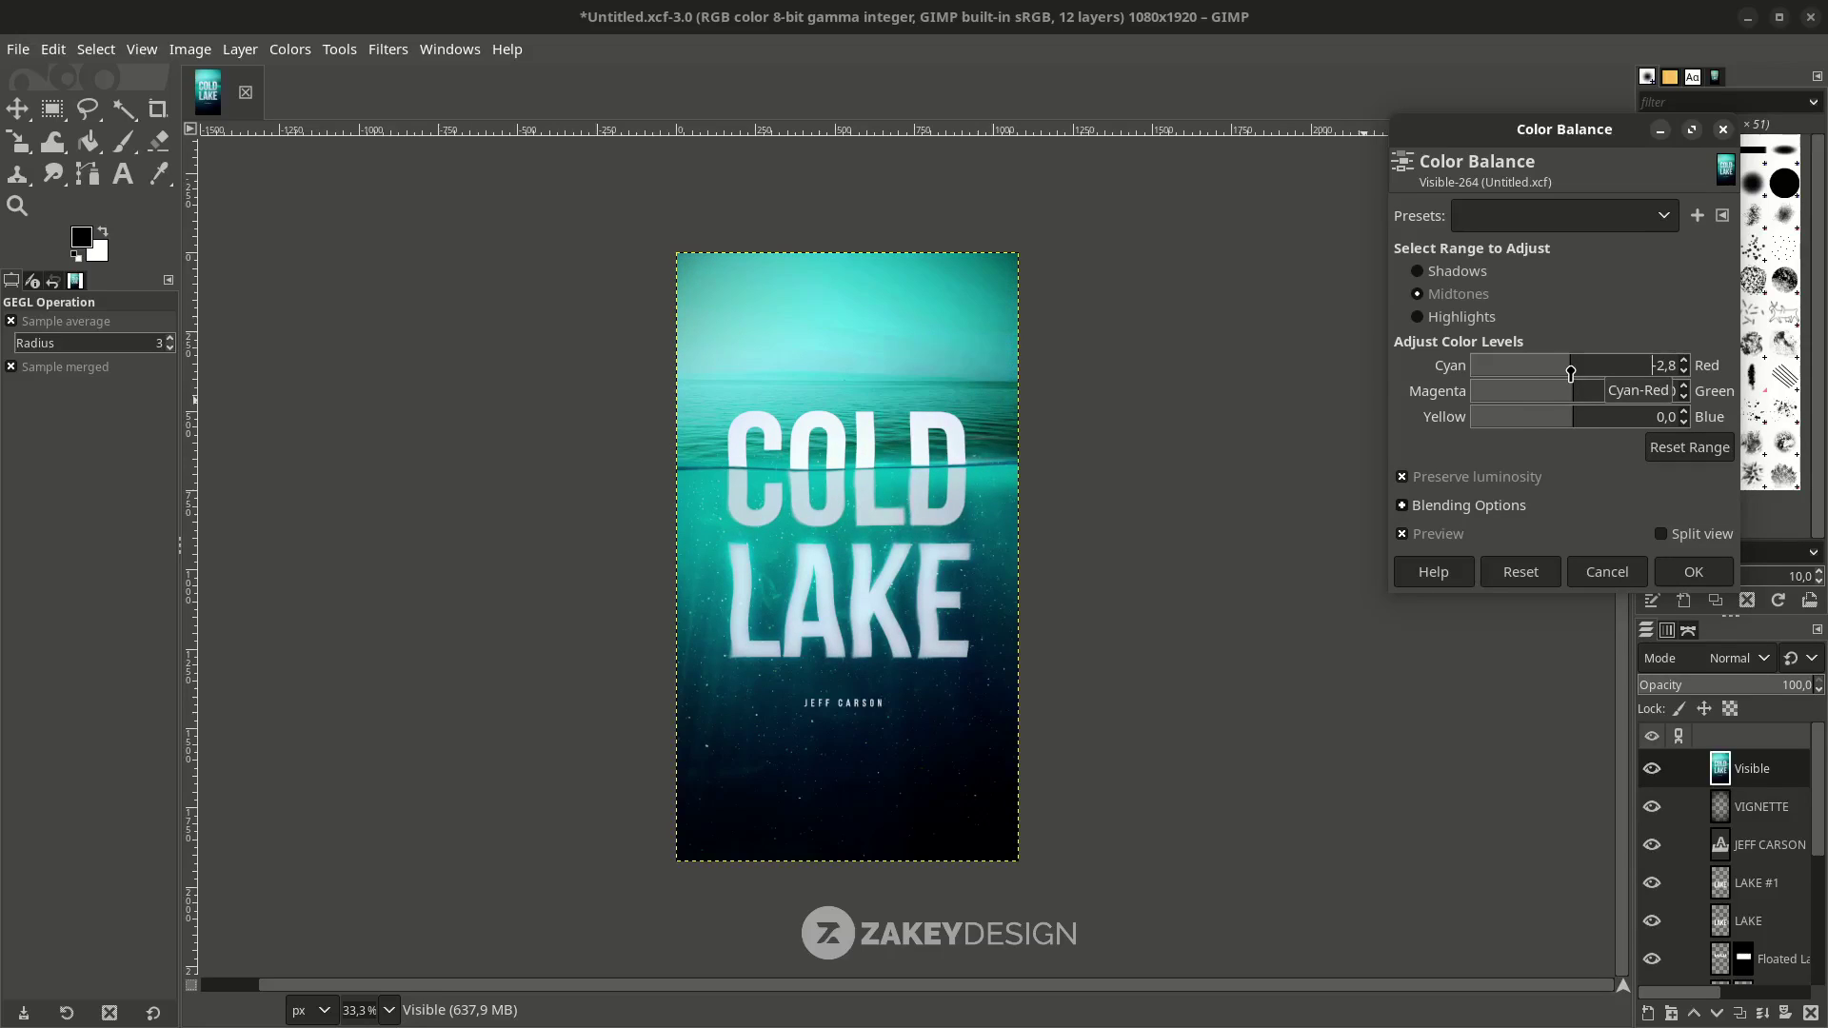
drag(1571, 373, 1584, 424)
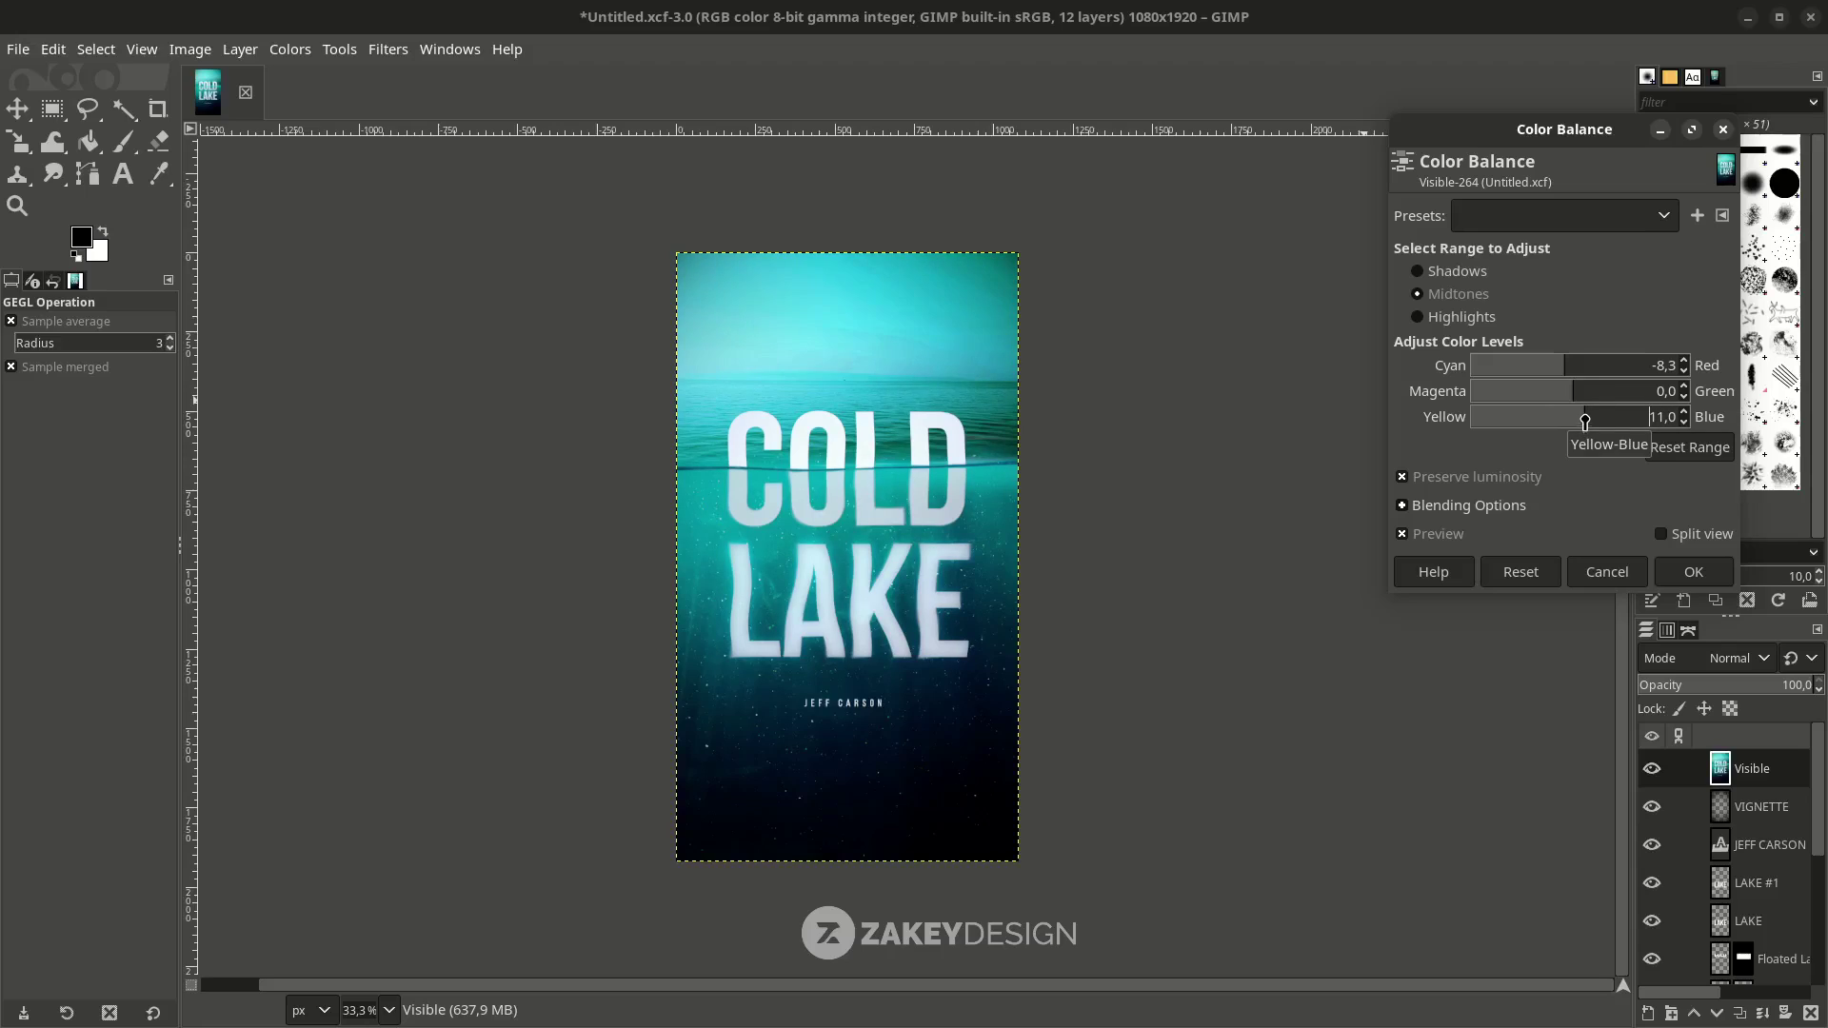
click(1571, 392)
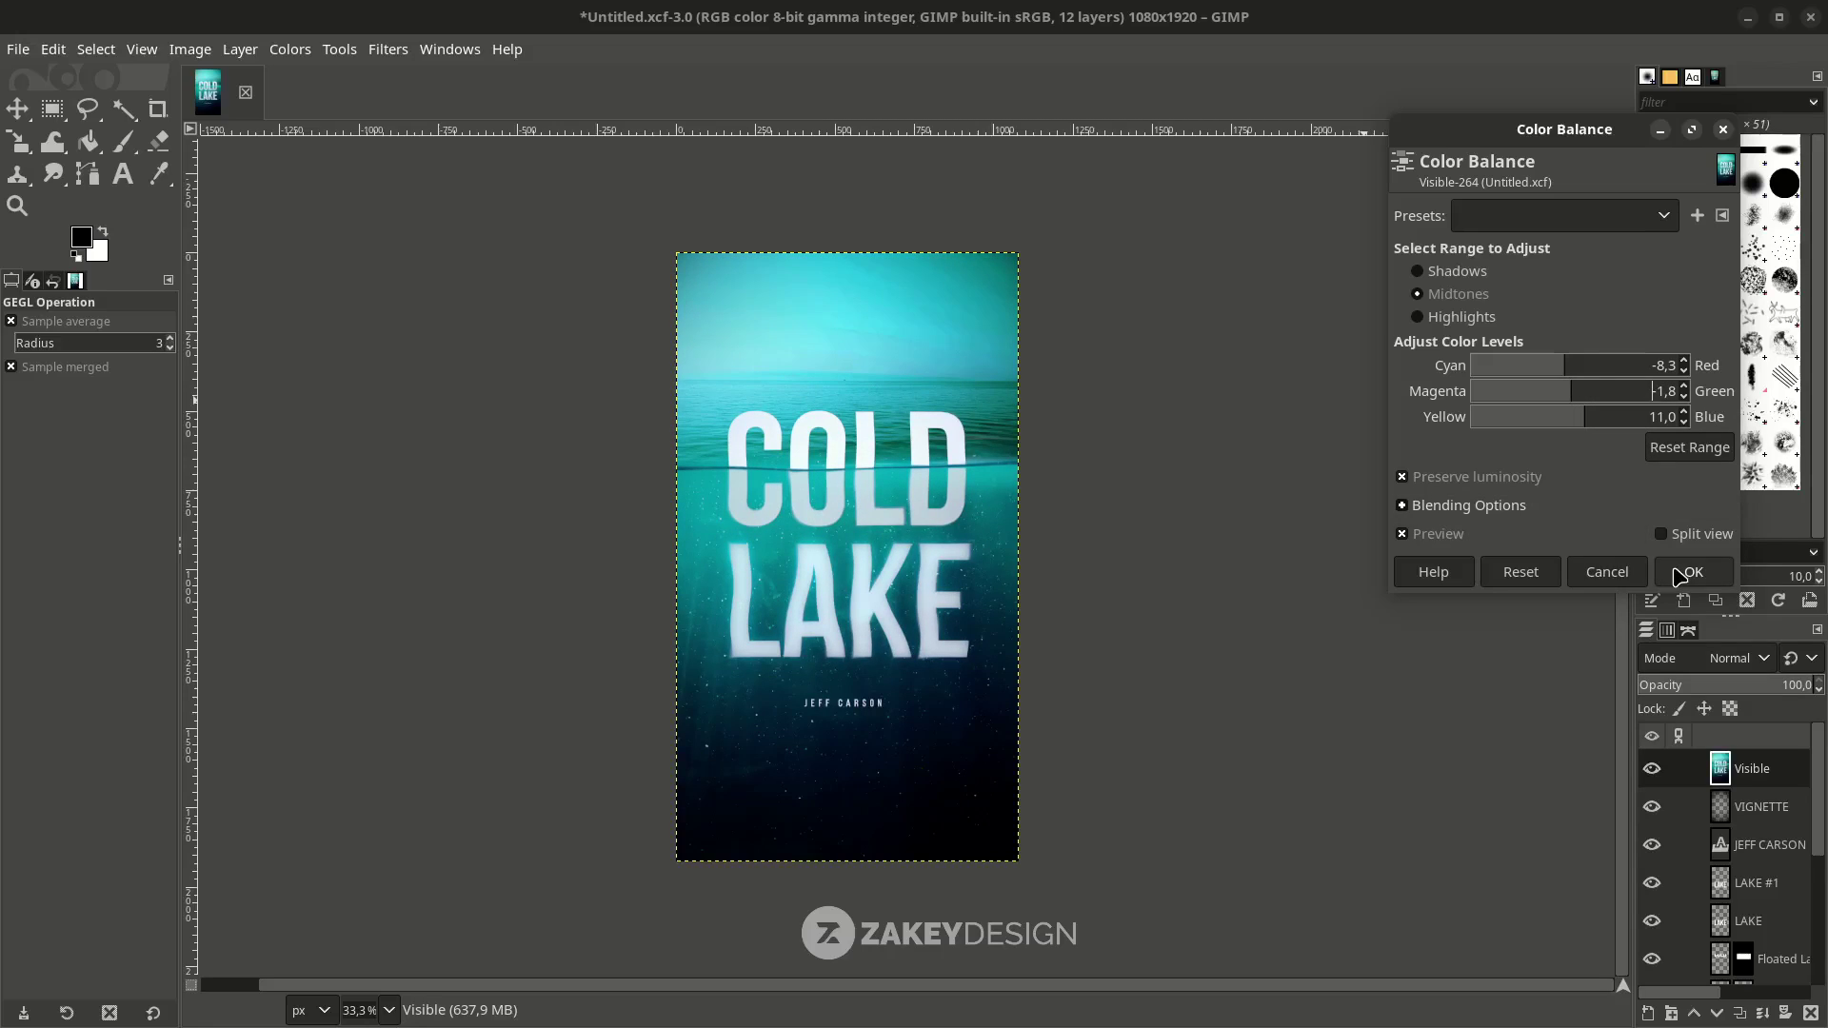
click(1693, 572)
key(ctrl+s)
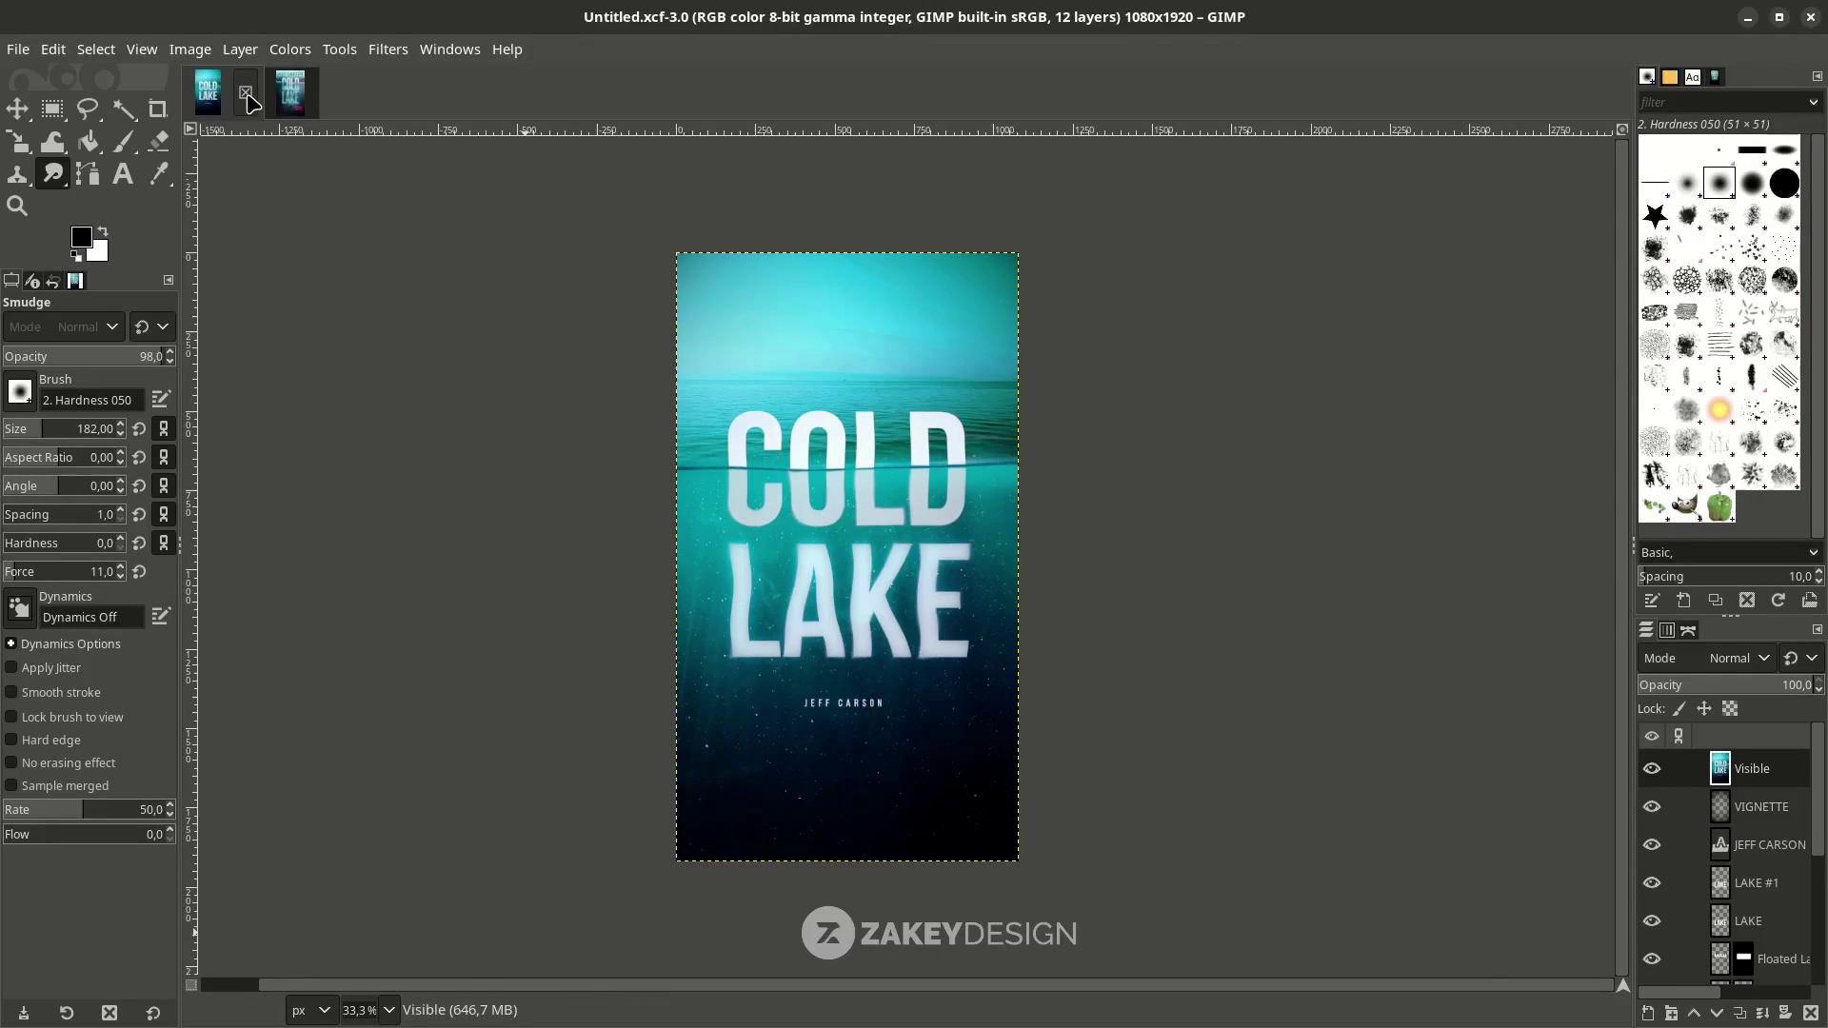
click(288, 95)
click(214, 99)
click(282, 116)
click(212, 105)
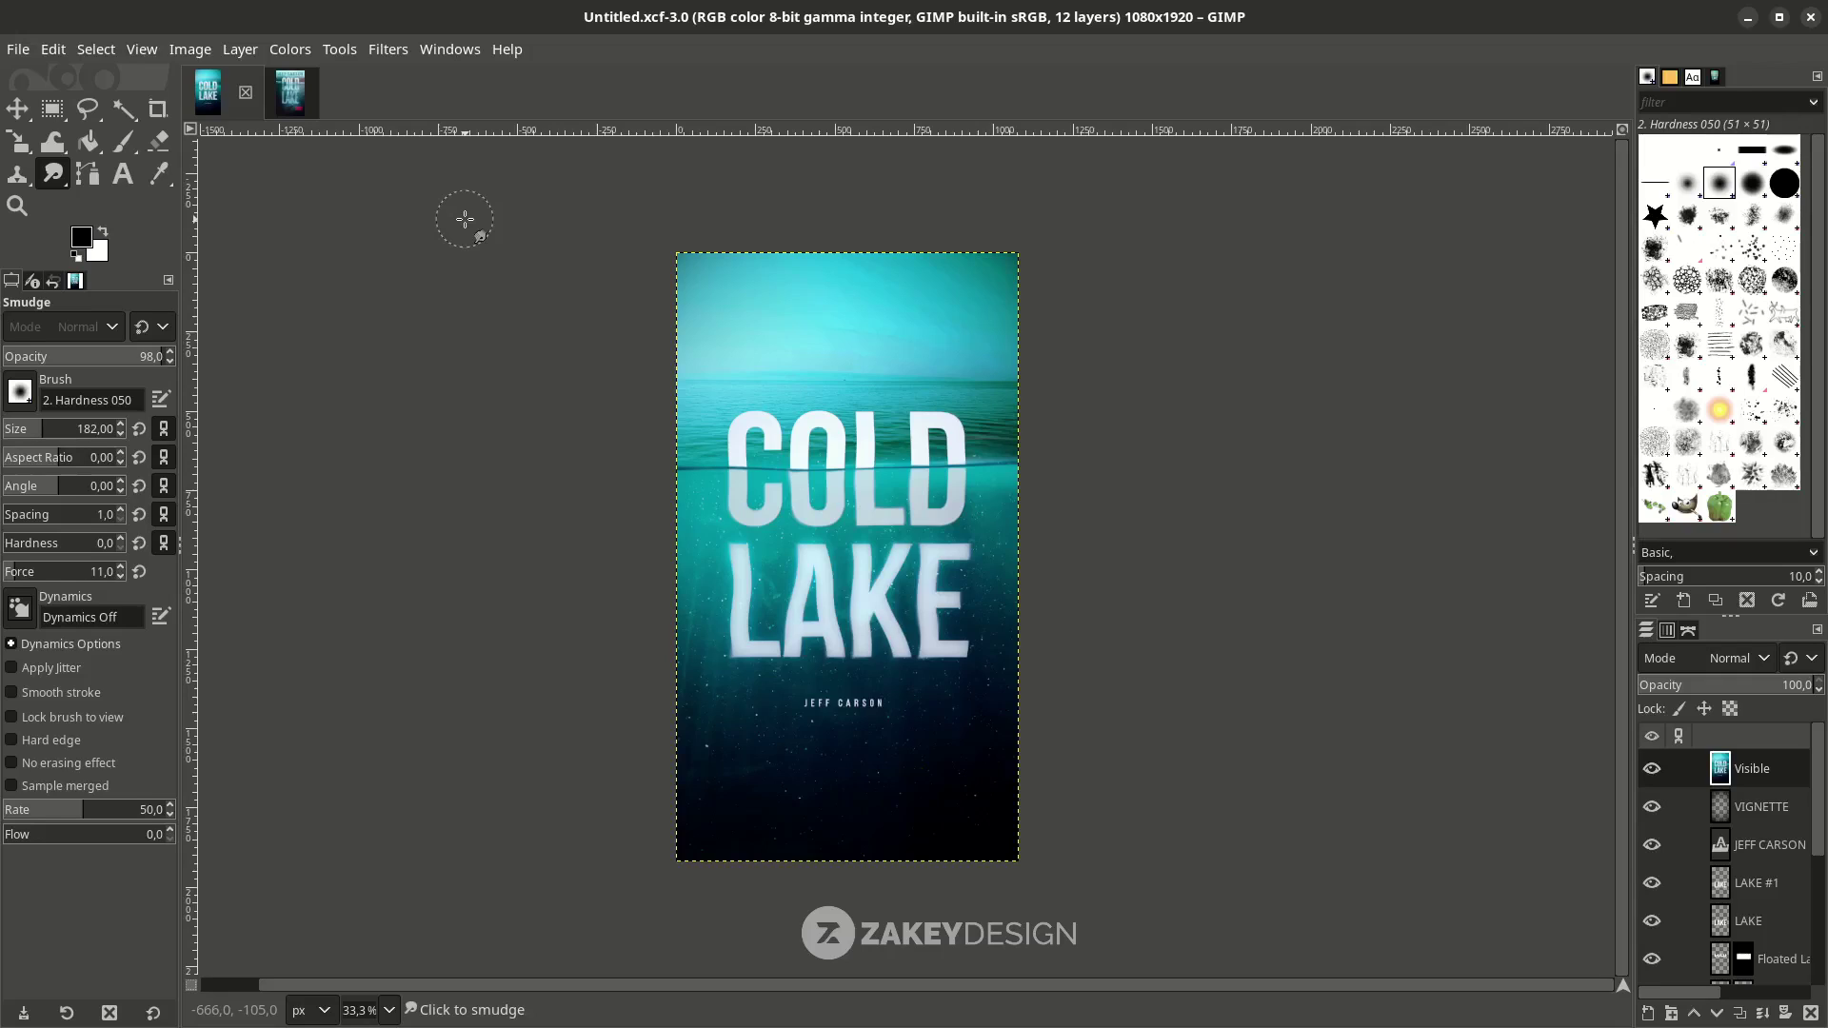
click(290, 95)
click(205, 107)
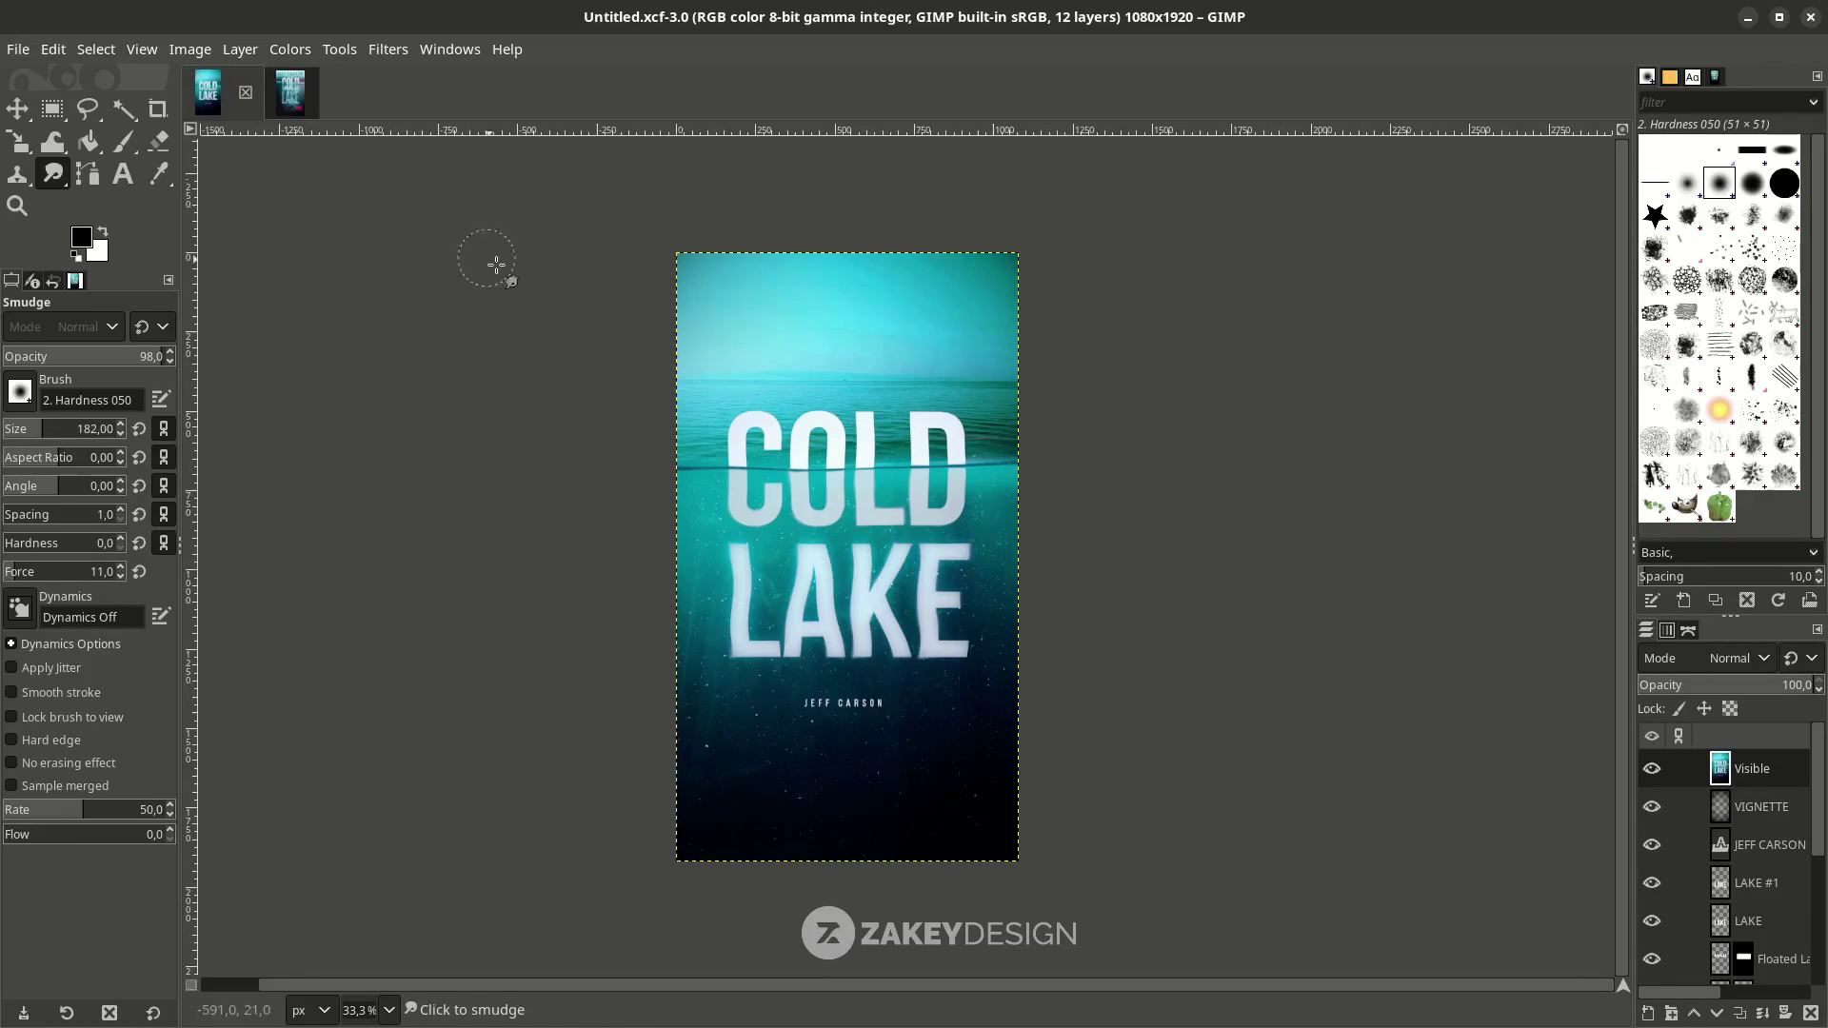